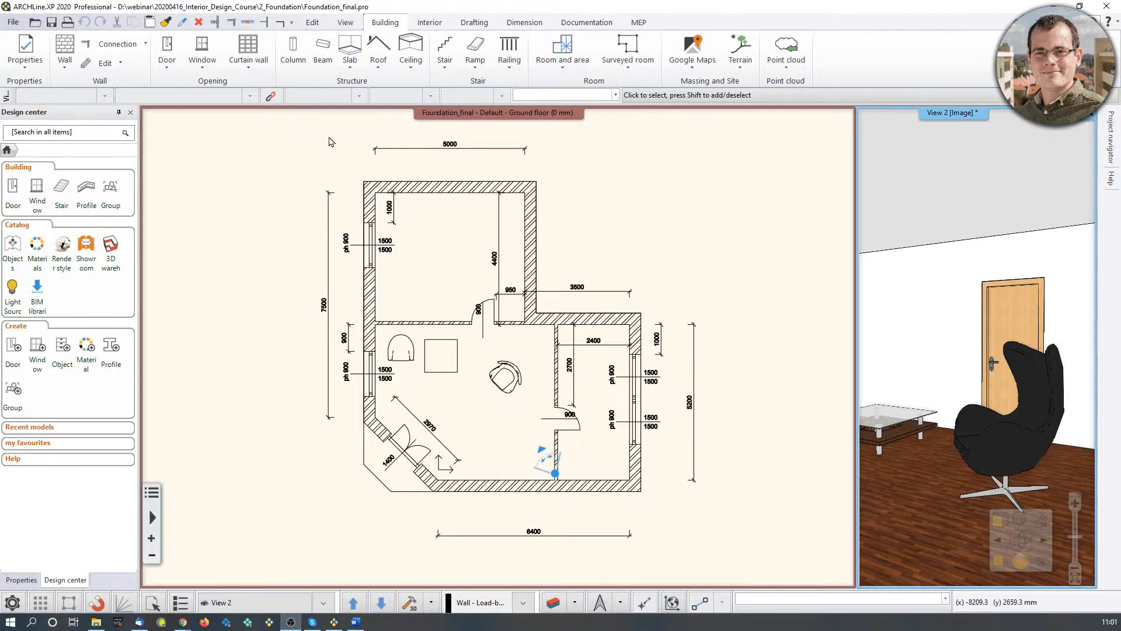
Step: Select the black armchair in the 3D view to locate it on the floor plan, and clear the selection
click(1027, 391)
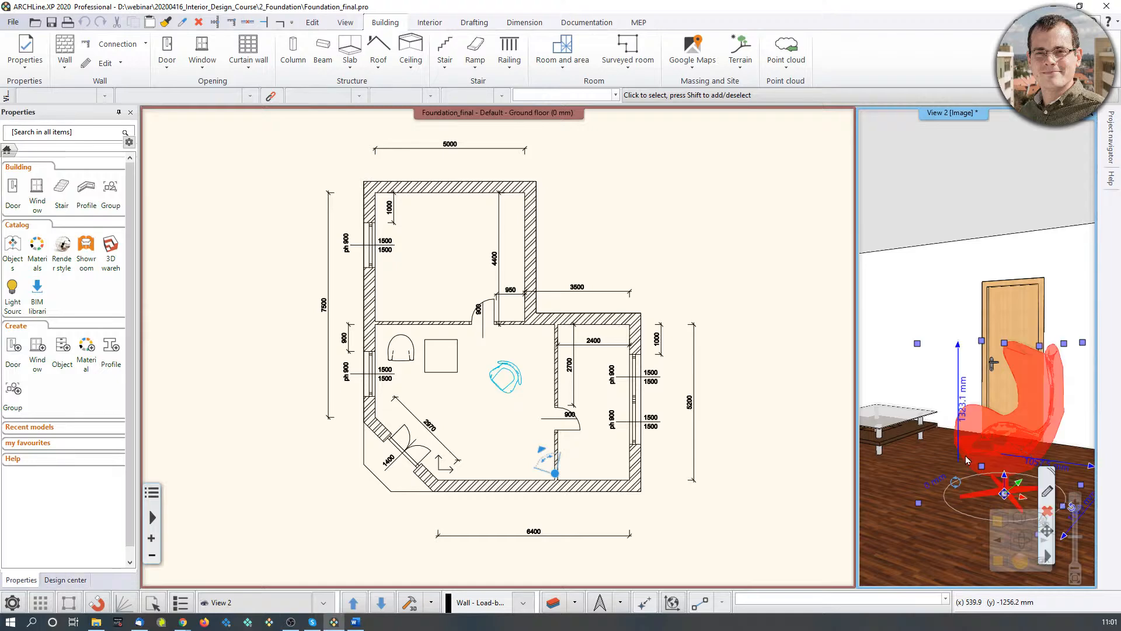
click(753, 314)
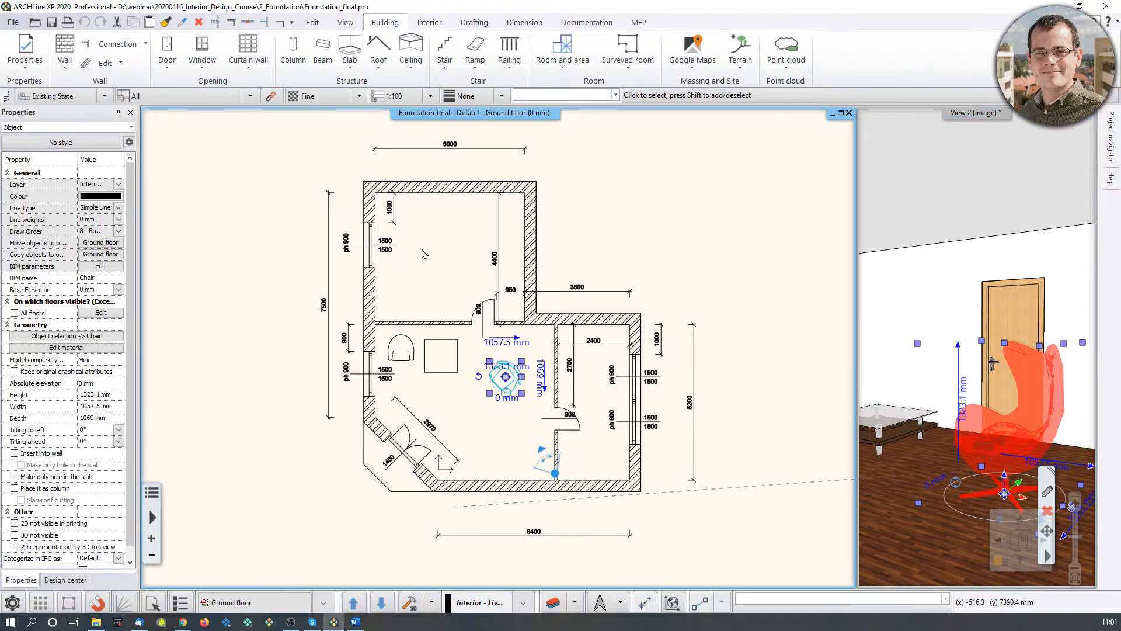
click(291, 385)
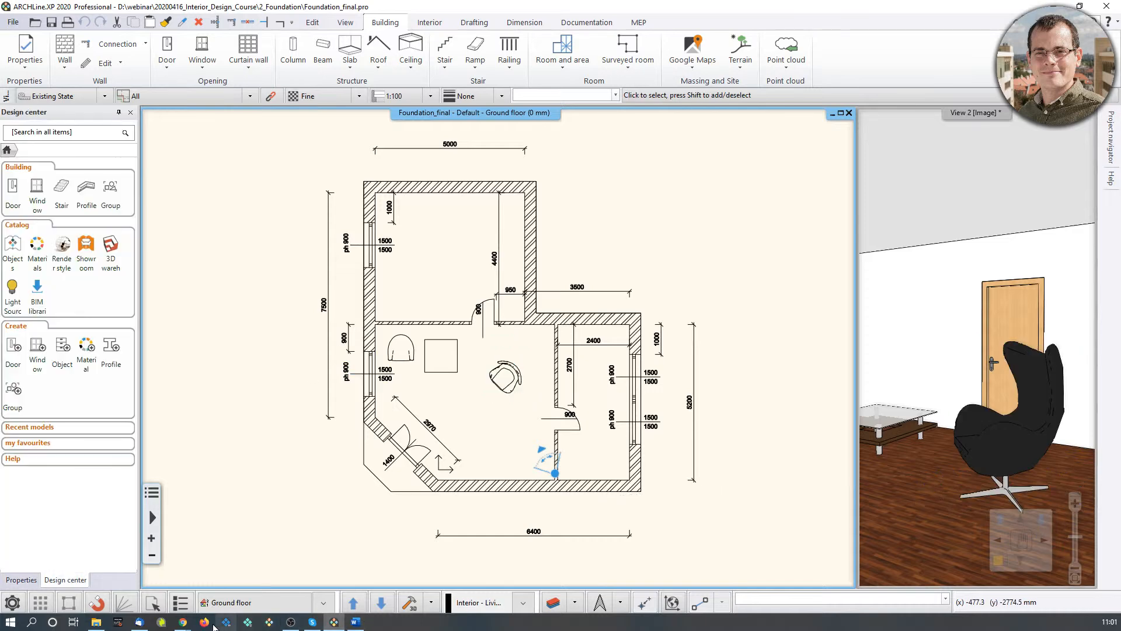
Step: Switch to the web browser and look through the ARCHLine.XP webinars page, covering the course schedule, download links and webinar archives
mouse_move(191, 625)
click(245, 572)
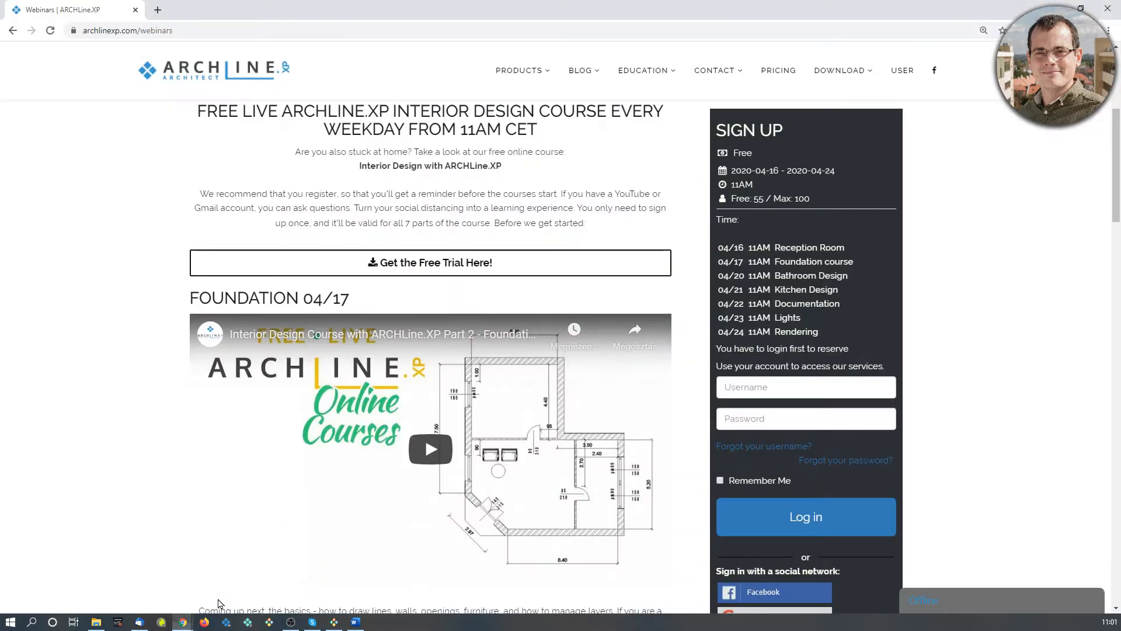
scroll(440, 325, up, 2)
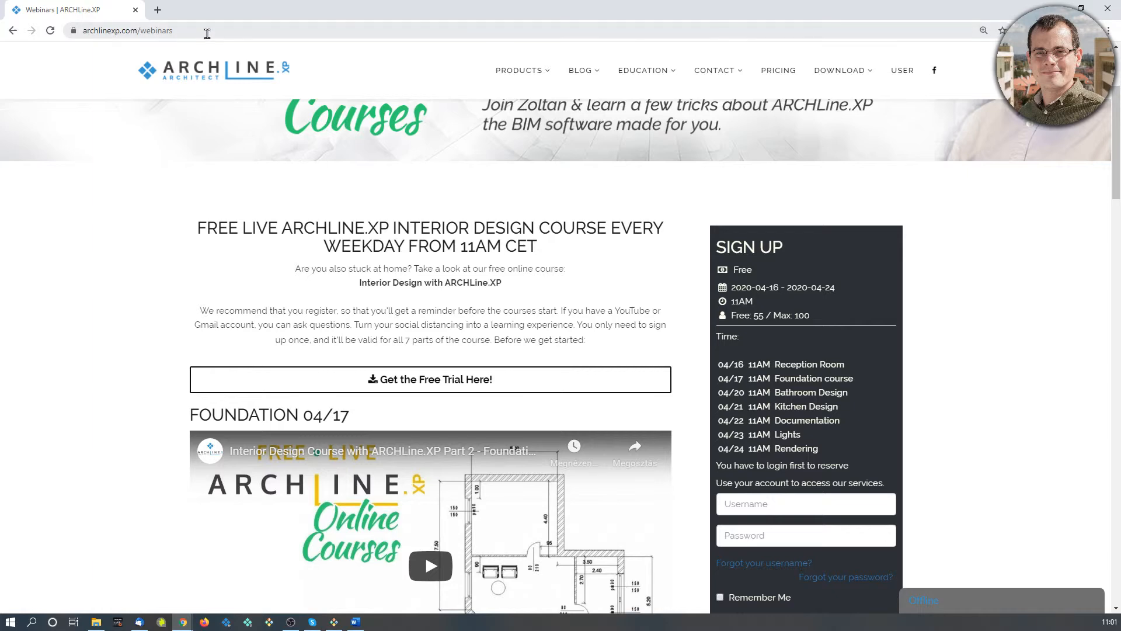
scroll(455, 323, down, 2)
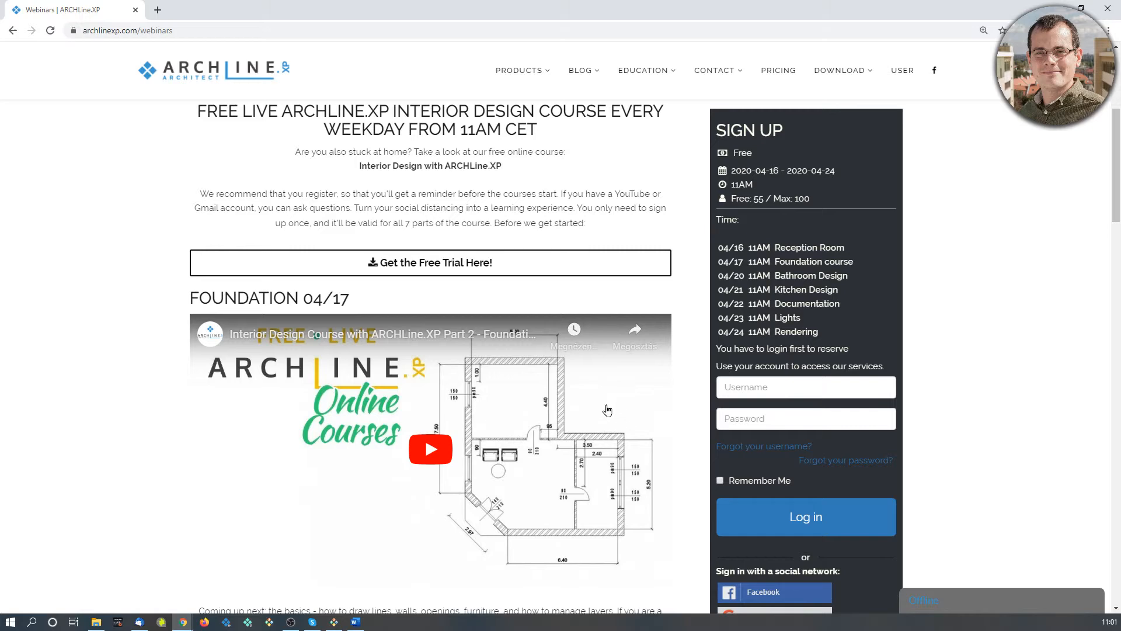
scroll(604, 409, down, 8)
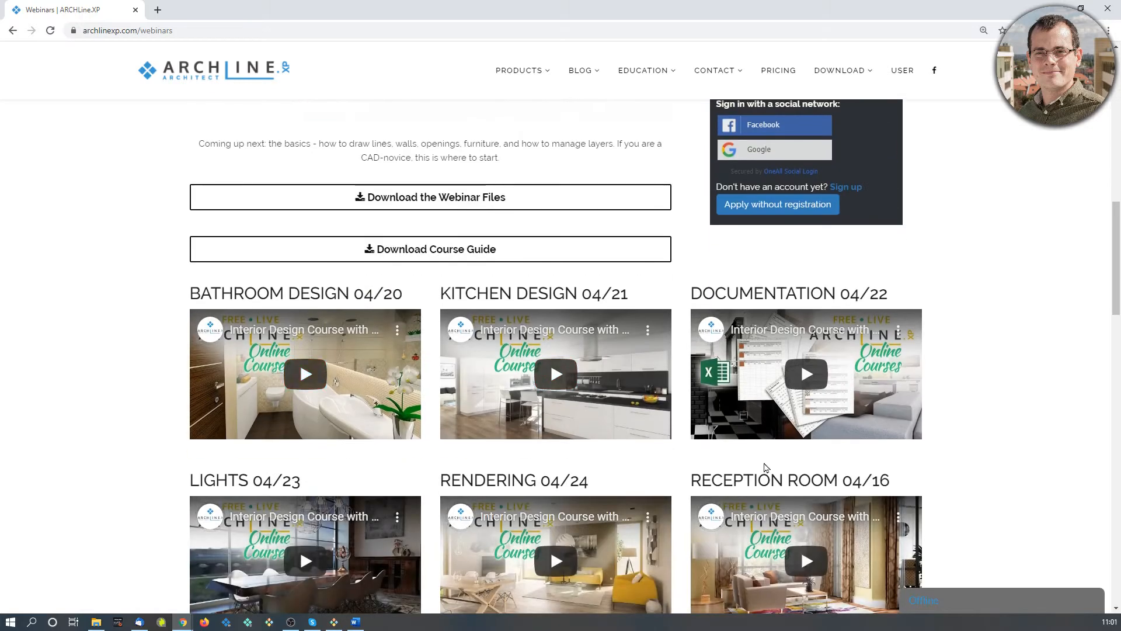
scroll(753, 458, down, 6)
scroll(714, 460, down, 1)
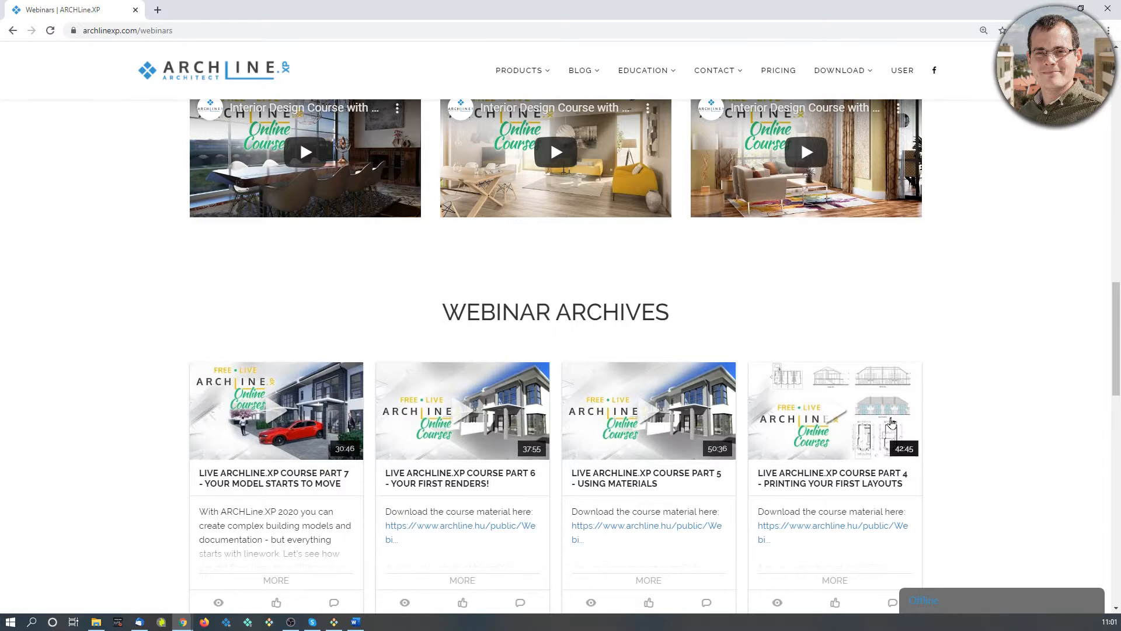
scroll(494, 288, up, 8)
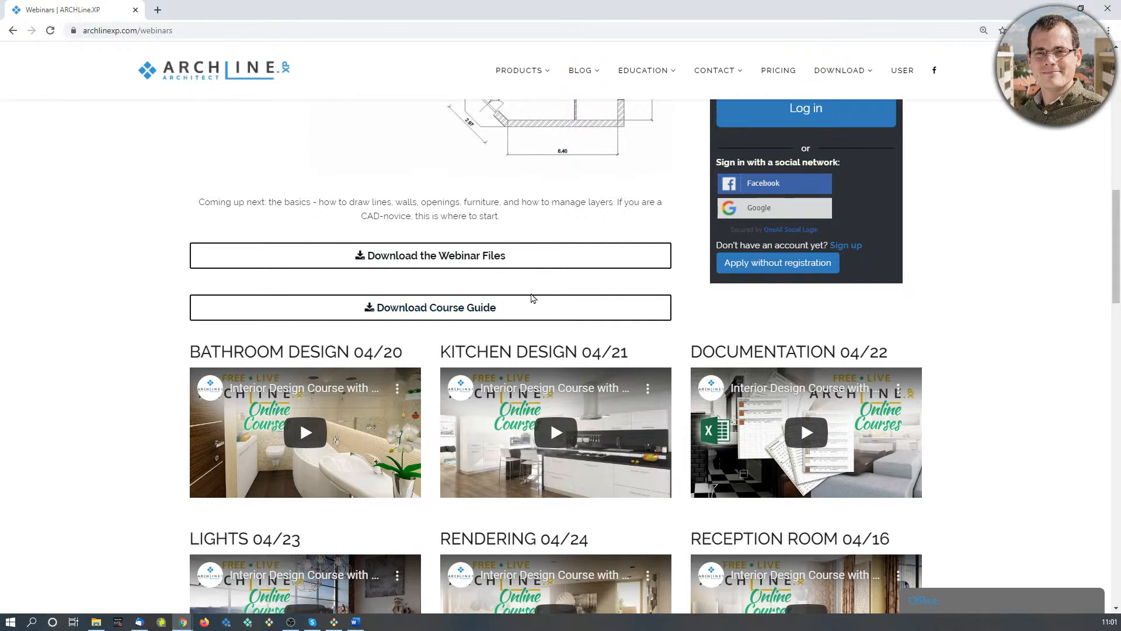
Step: Switch back to ARCHLine.XP and create a new project, closing Foundation_final without saving it
key(alt+Tab)
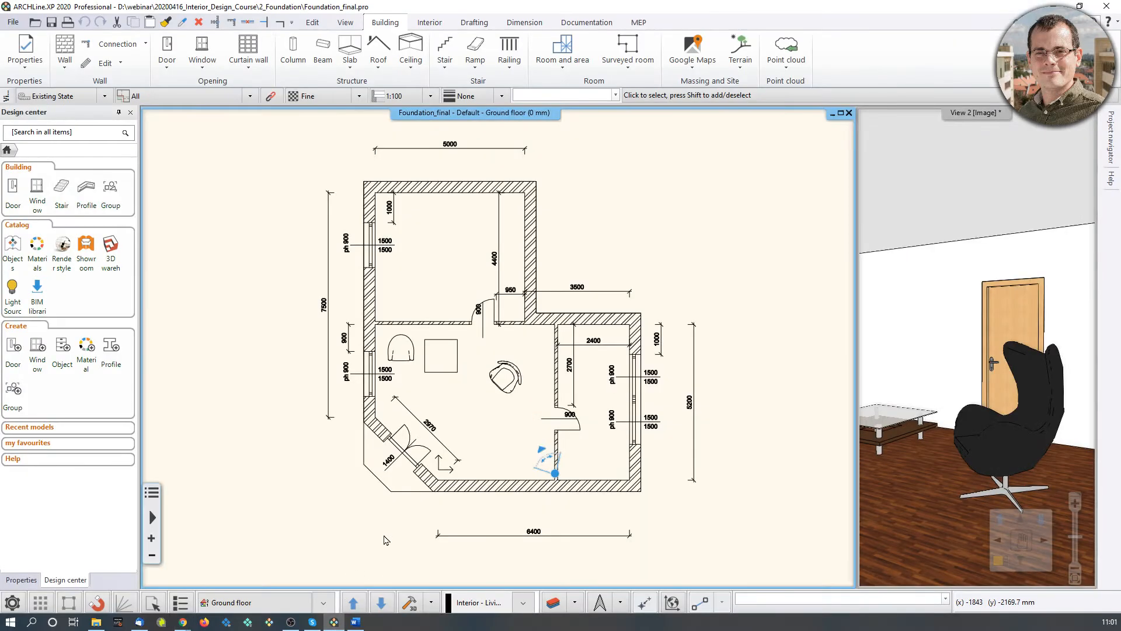
click(13, 23)
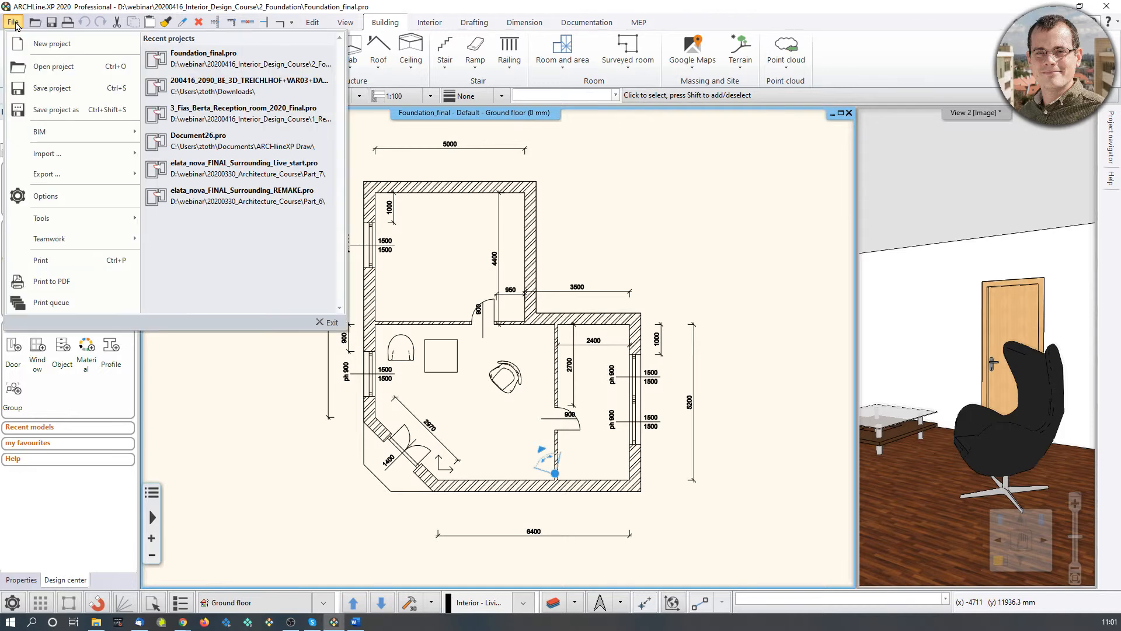
click(37, 44)
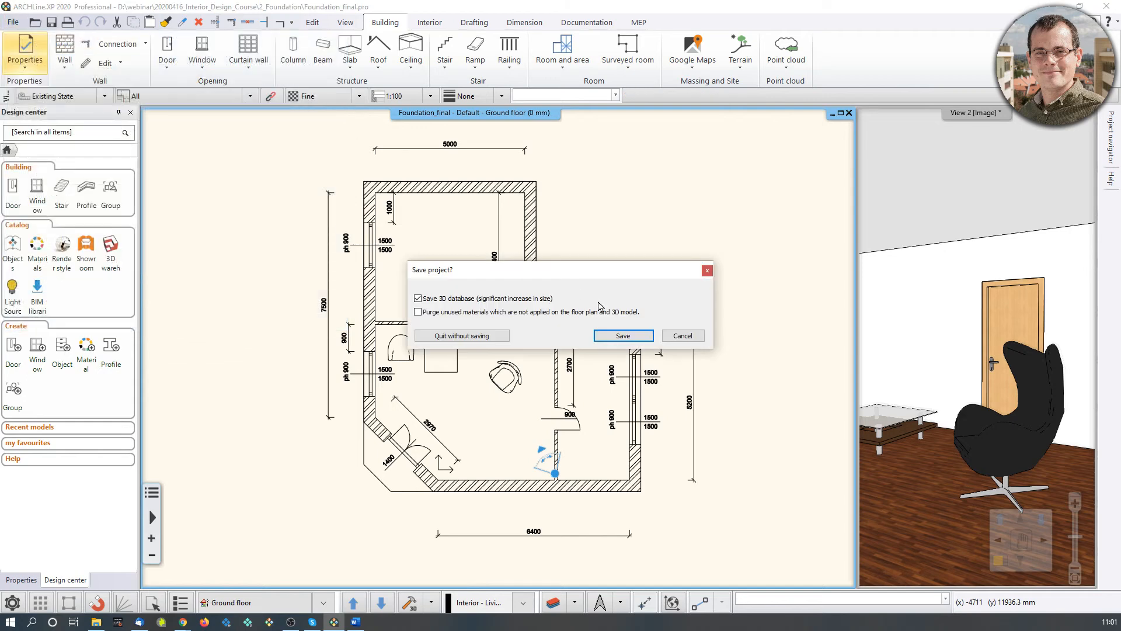
click(477, 338)
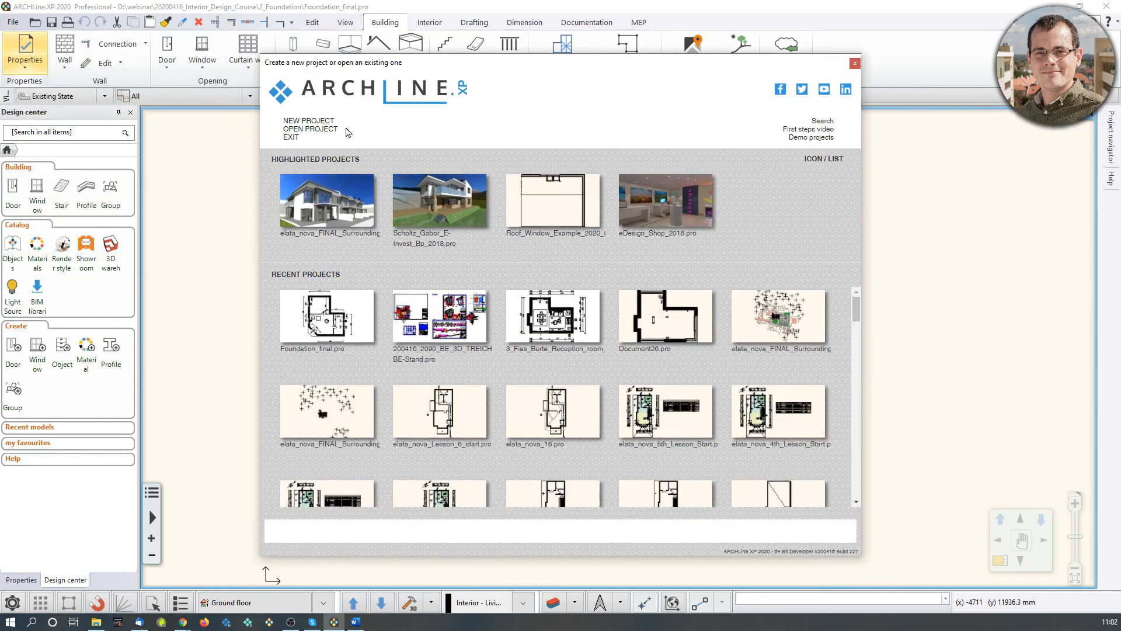
click(315, 121)
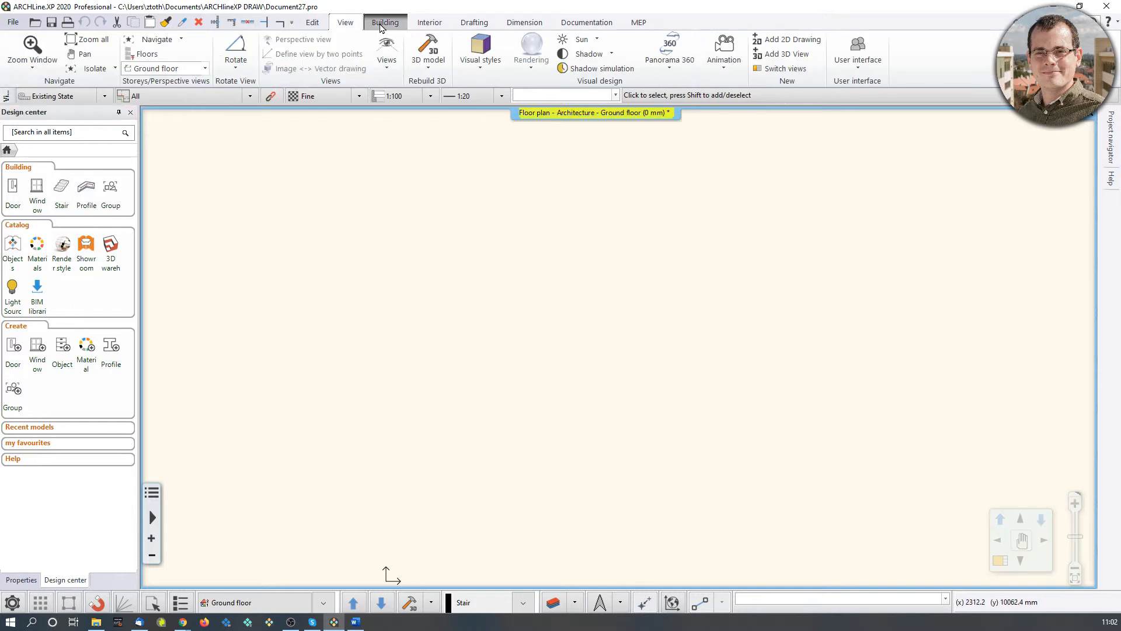
click(428, 23)
click(473, 23)
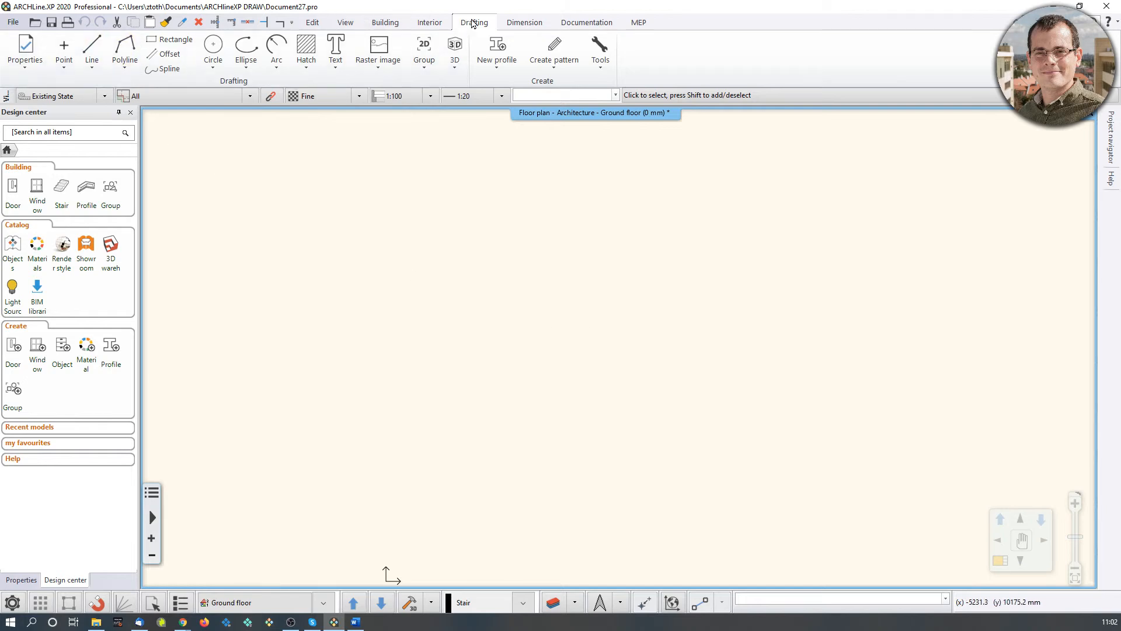
click(92, 48)
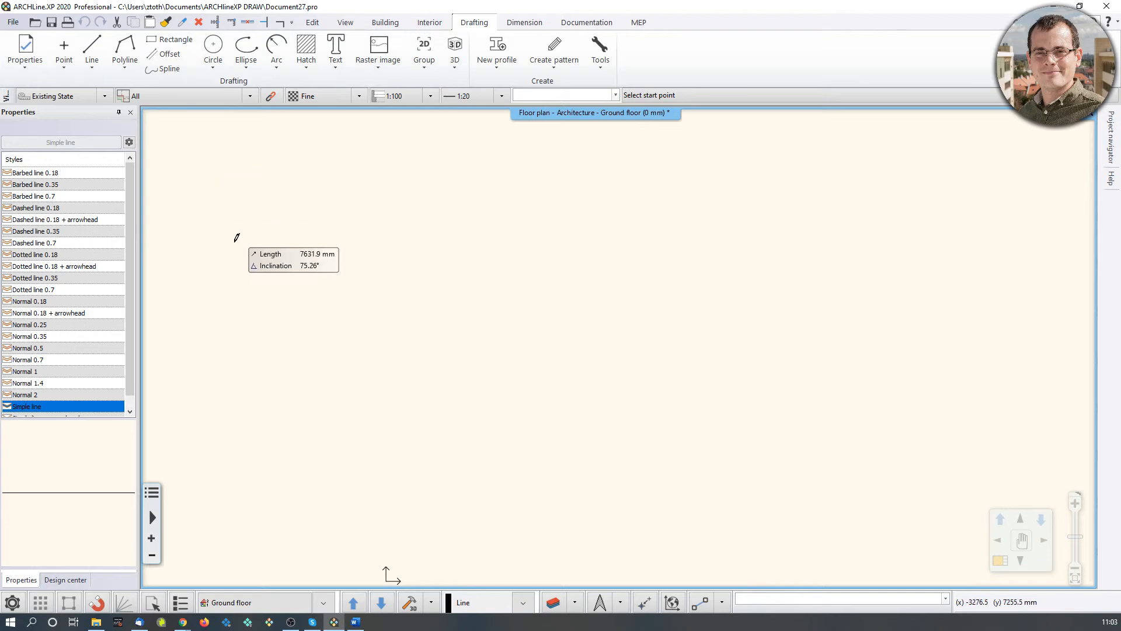
key(Return)
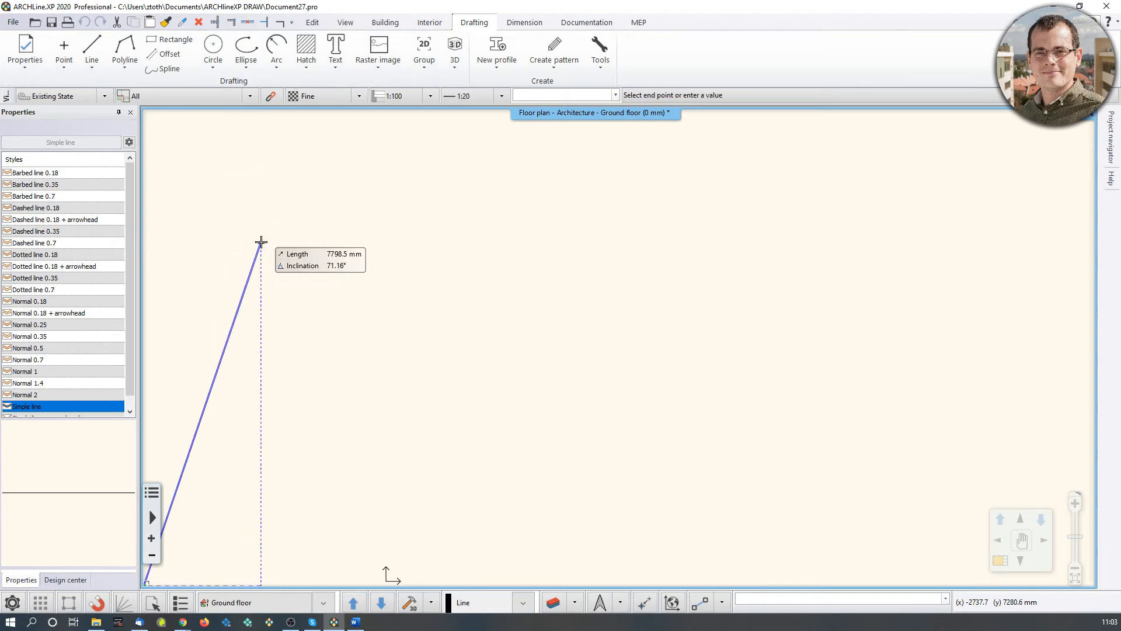
key(Escape)
key(Escape)
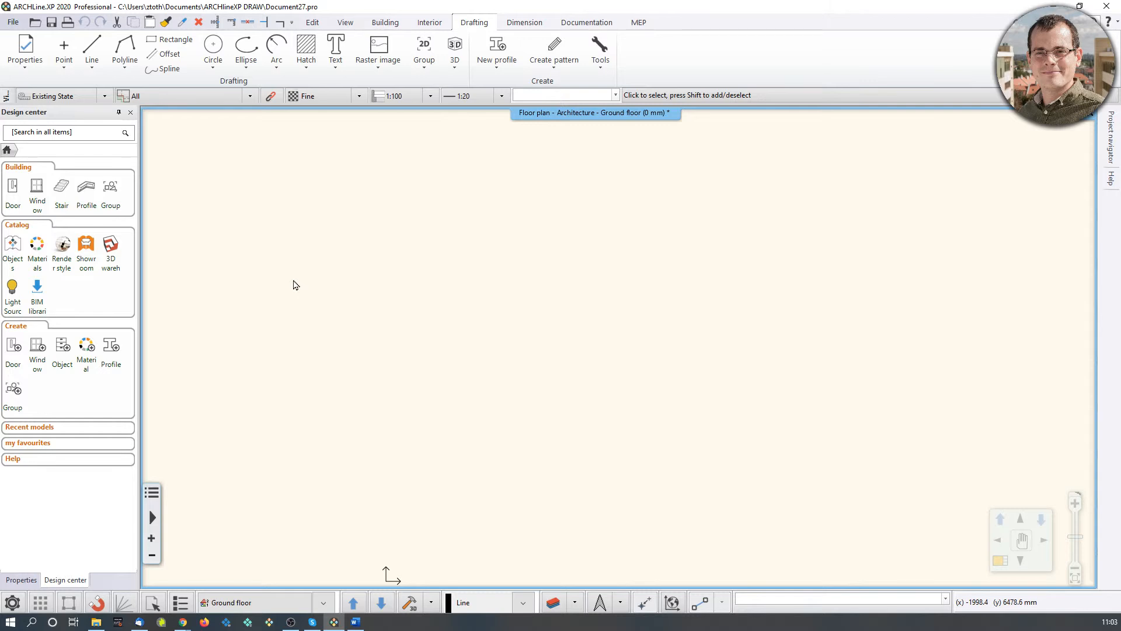
Step: Draw a chain of three connected lines: a horizontal one followed by a rising and a falling diagonal that form a peak
text(line)
key(Return)
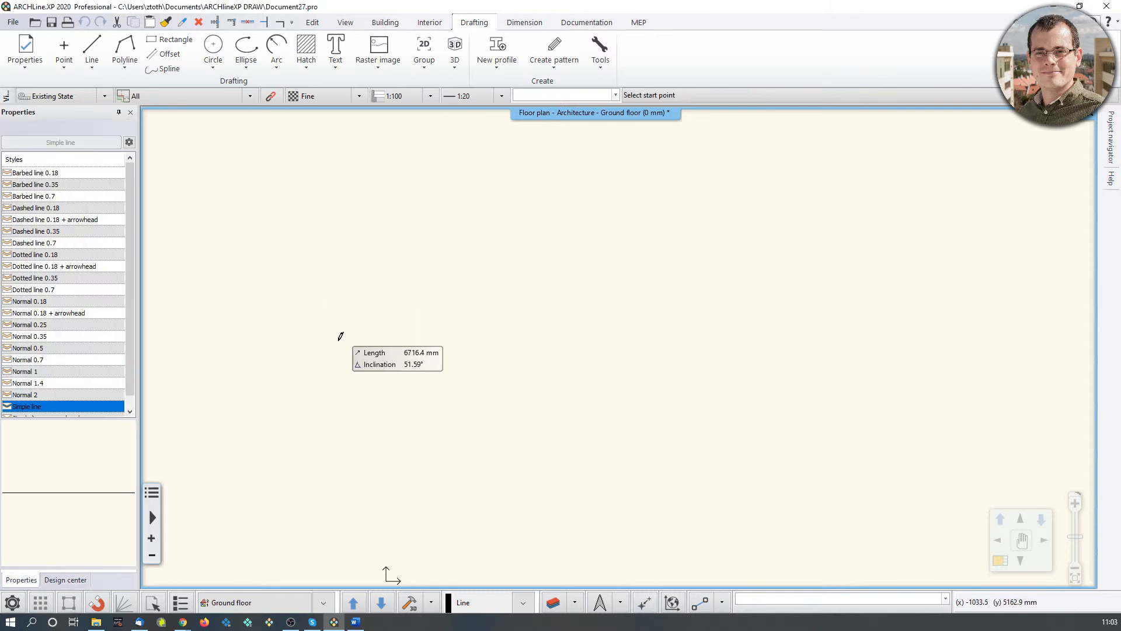
click(272, 308)
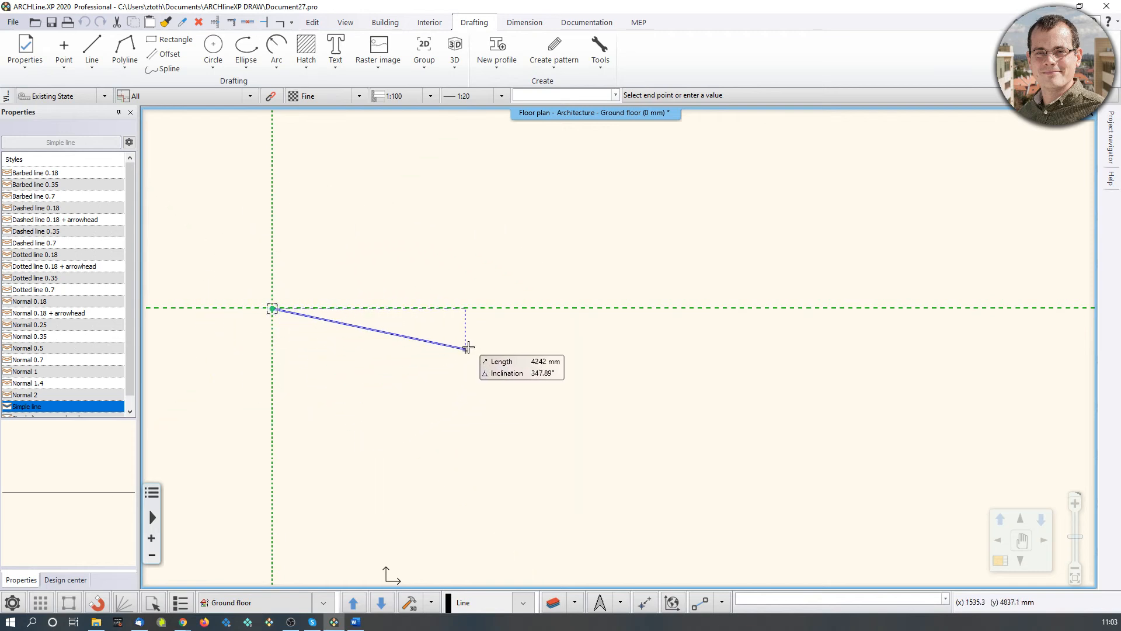
click(617, 308)
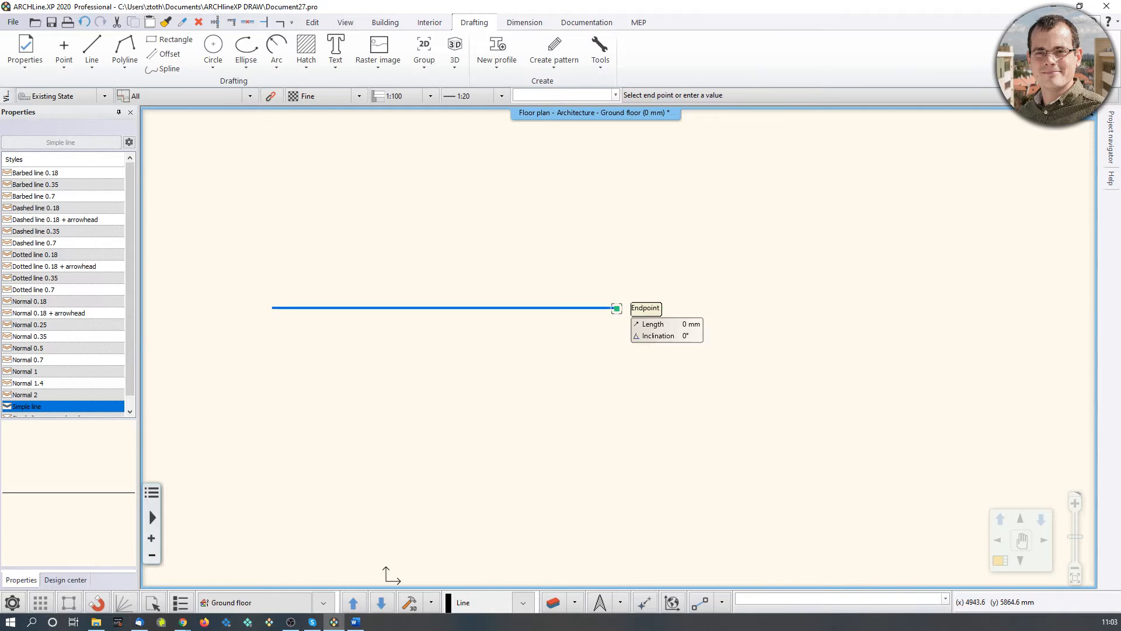
click(689, 209)
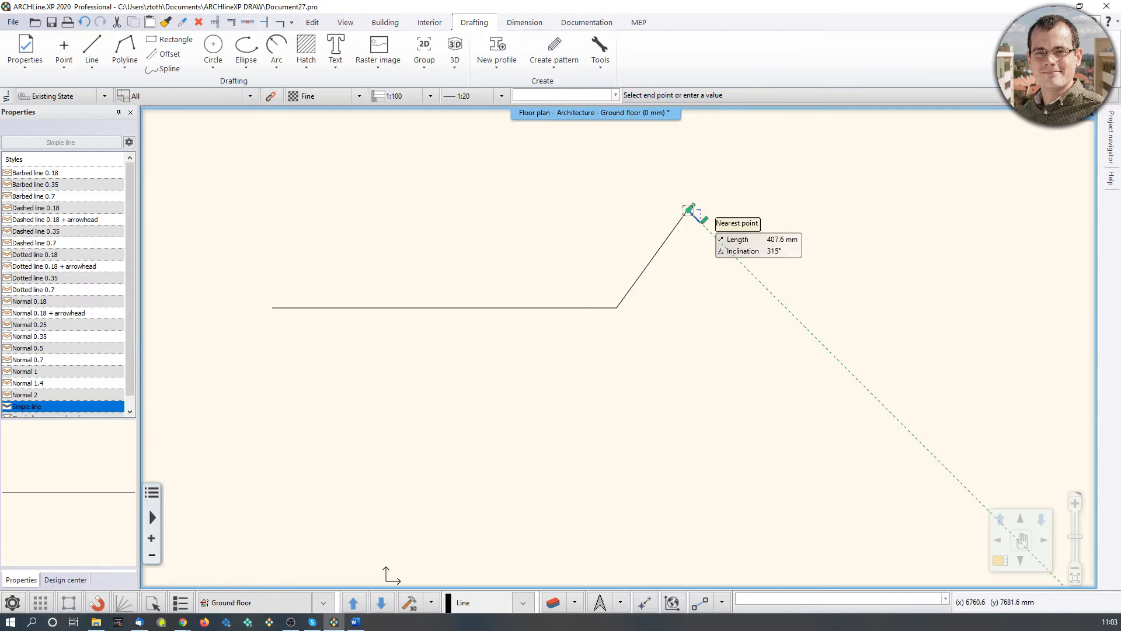
click(754, 302)
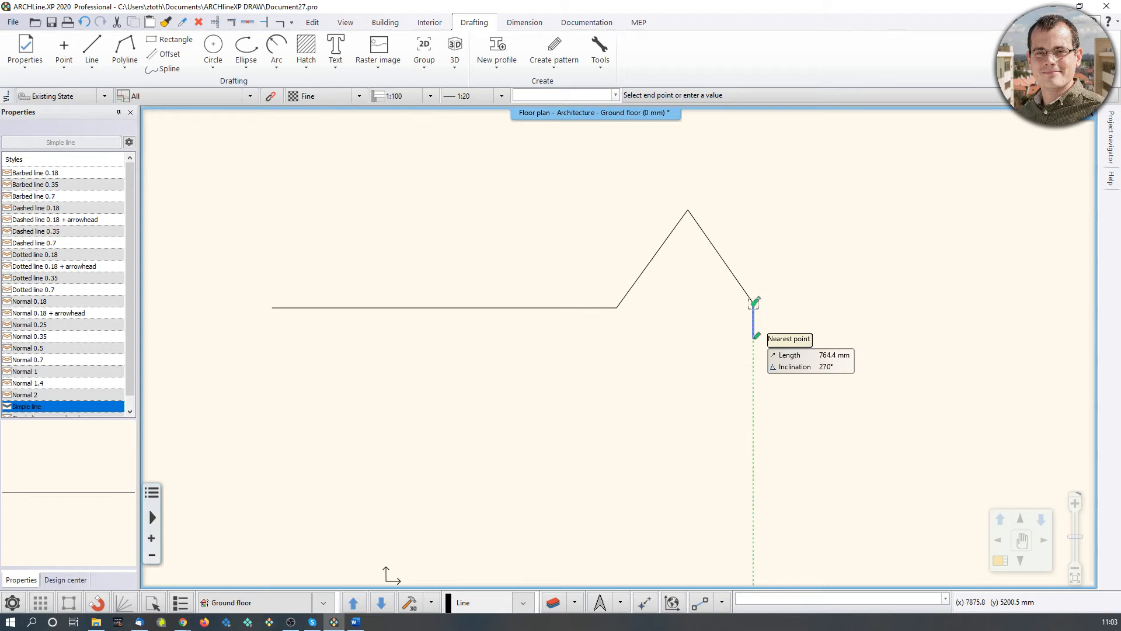
key(Escape)
scroll(713, 346, down, 3)
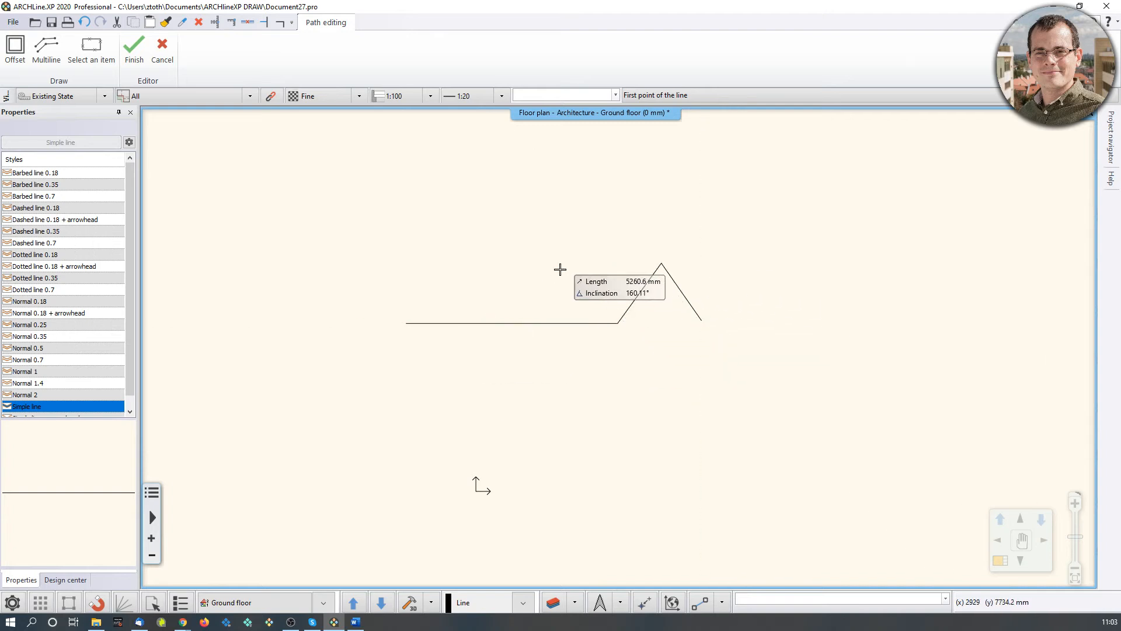
key(Escape)
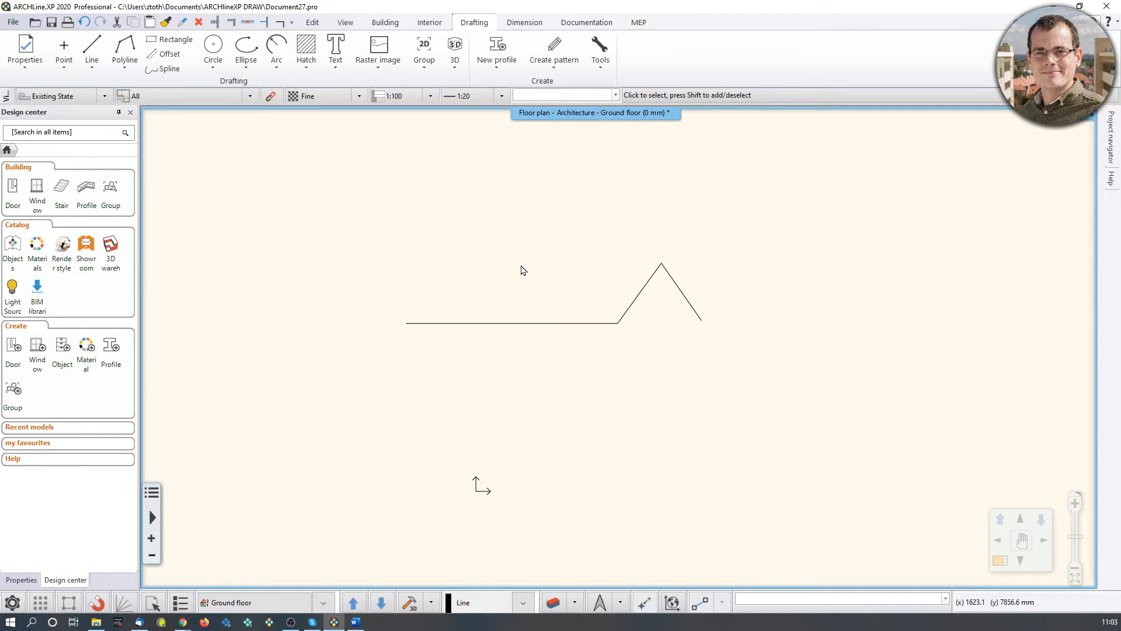
middle_drag(522, 267, 532, 271)
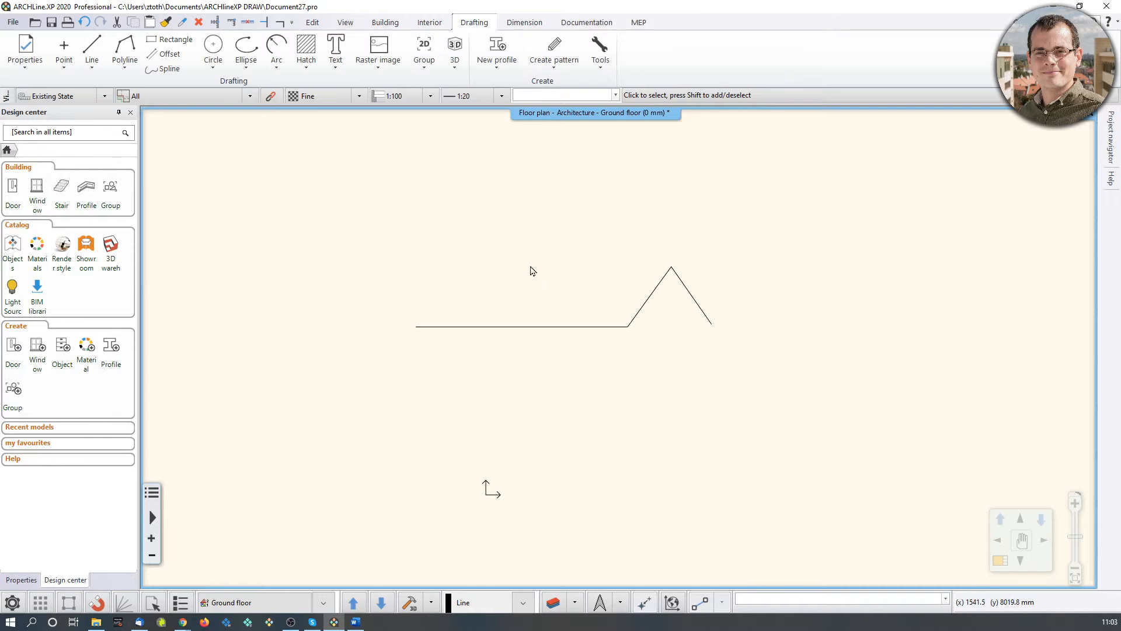
Step: Repeat the Line command and draw a 5000 mm horizontal line to the right, above the existing line chain
right_click(499, 226)
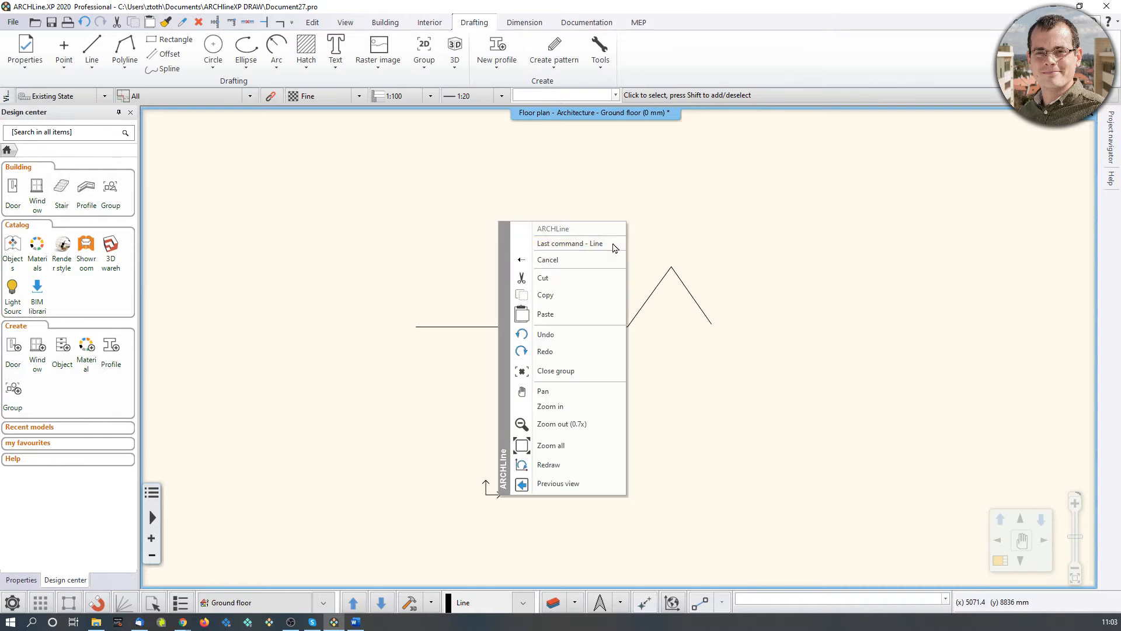
click(506, 192)
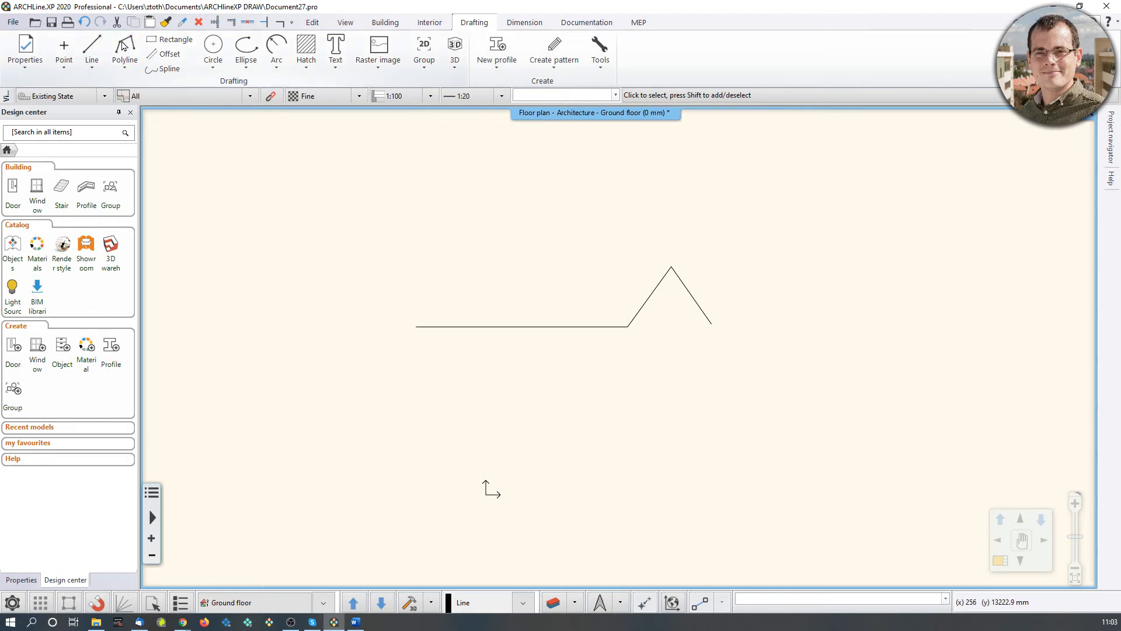
right_click(401, 211)
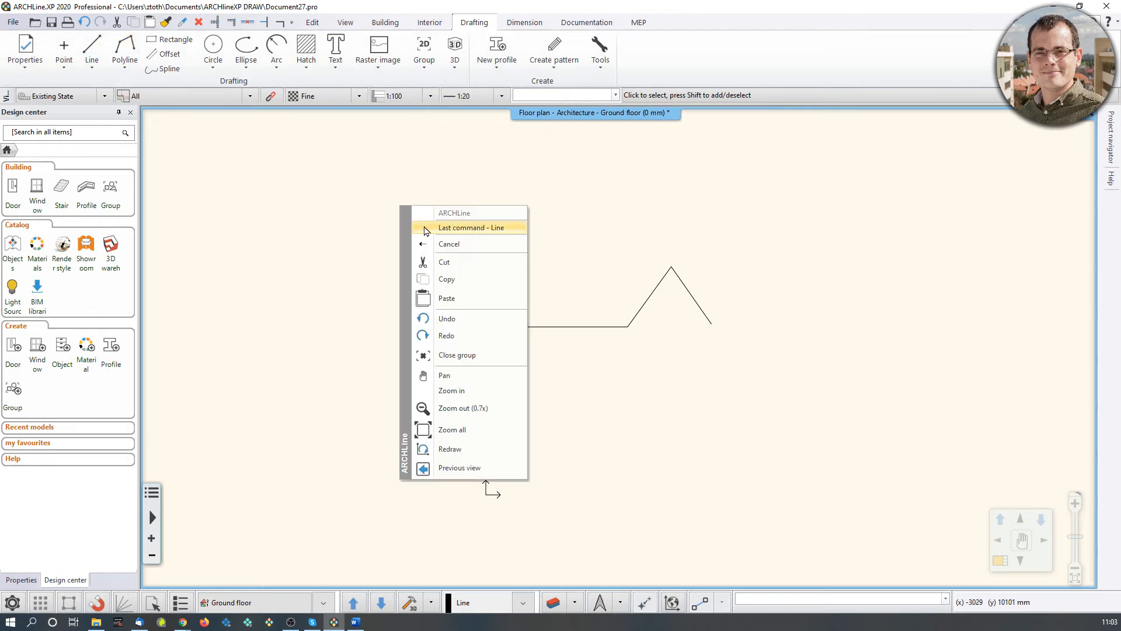
click(424, 229)
middle_drag(438, 240, 504, 446)
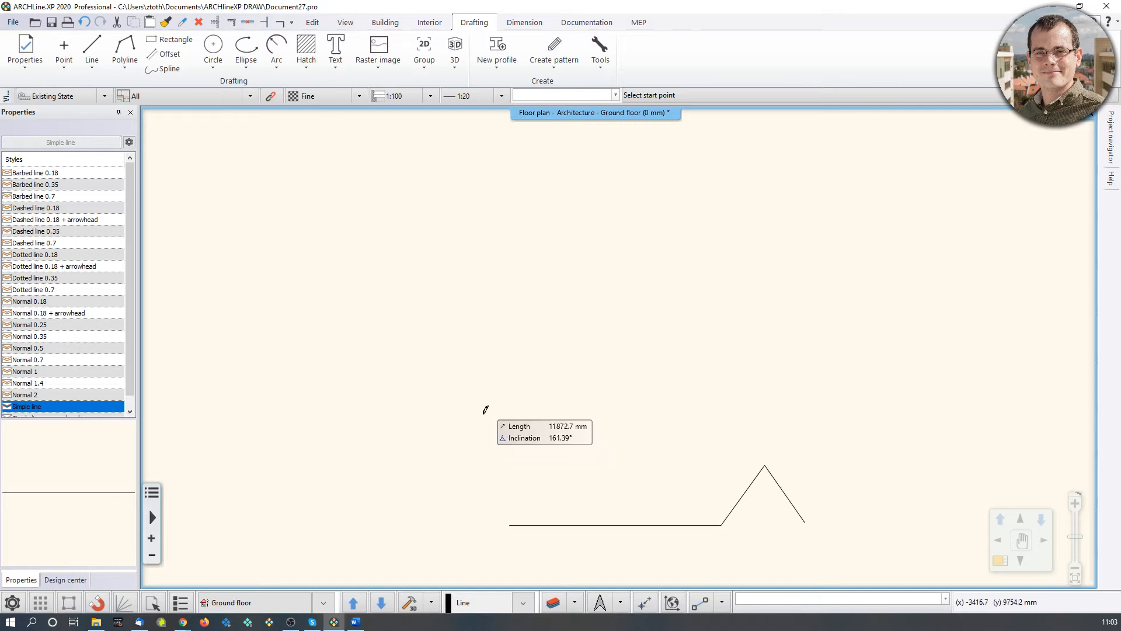
click(447, 403)
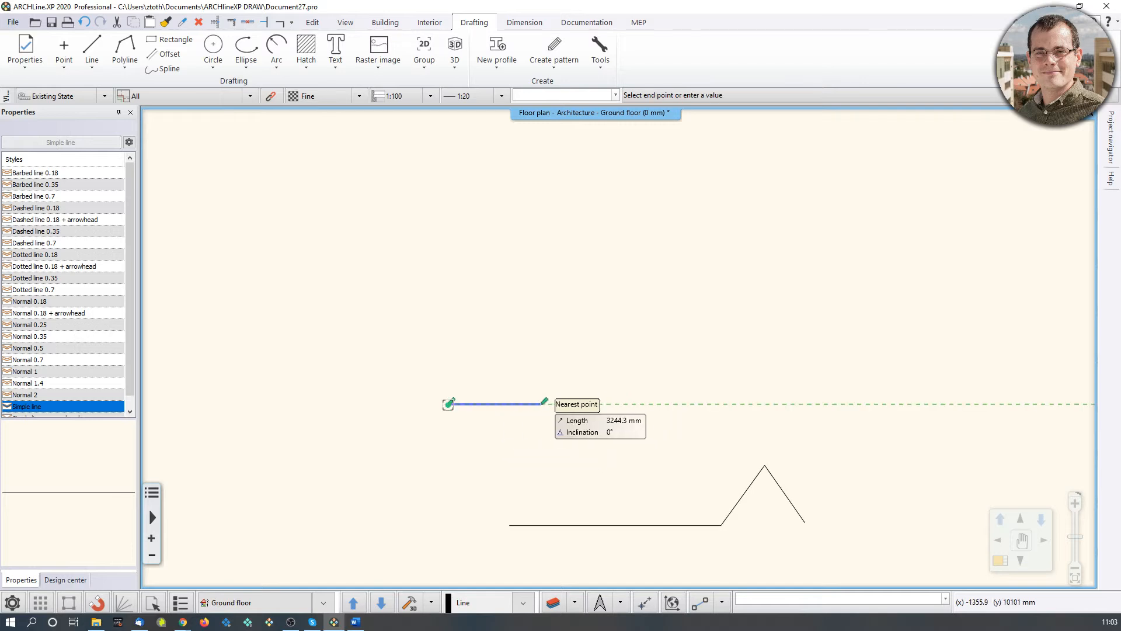
scroll(540, 406, up, 3)
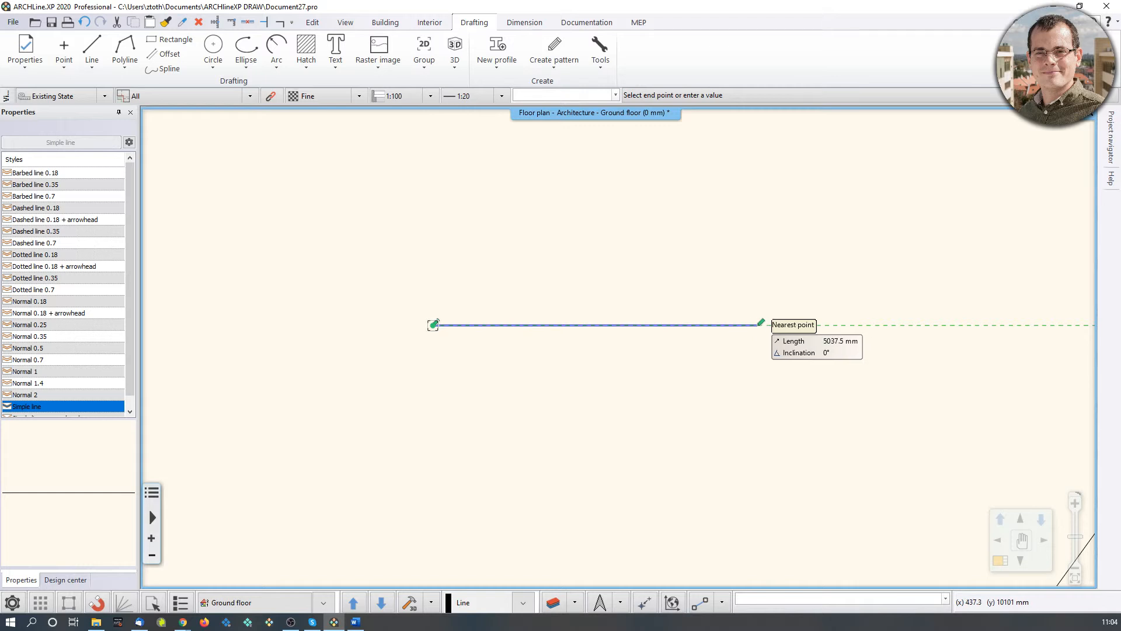
text(5000)
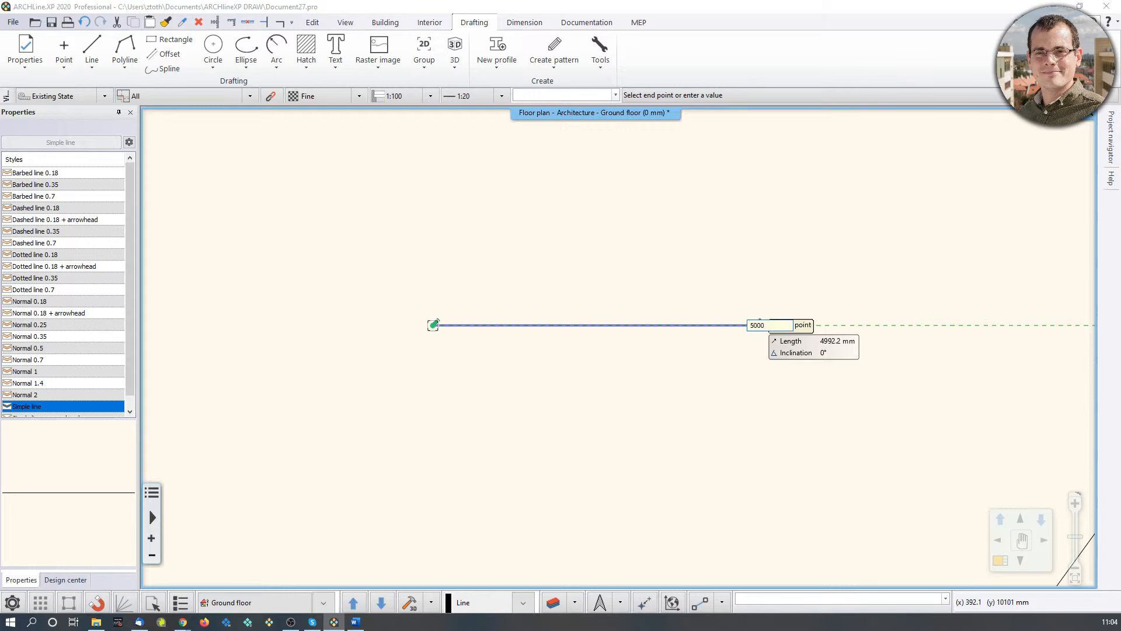
key(Return)
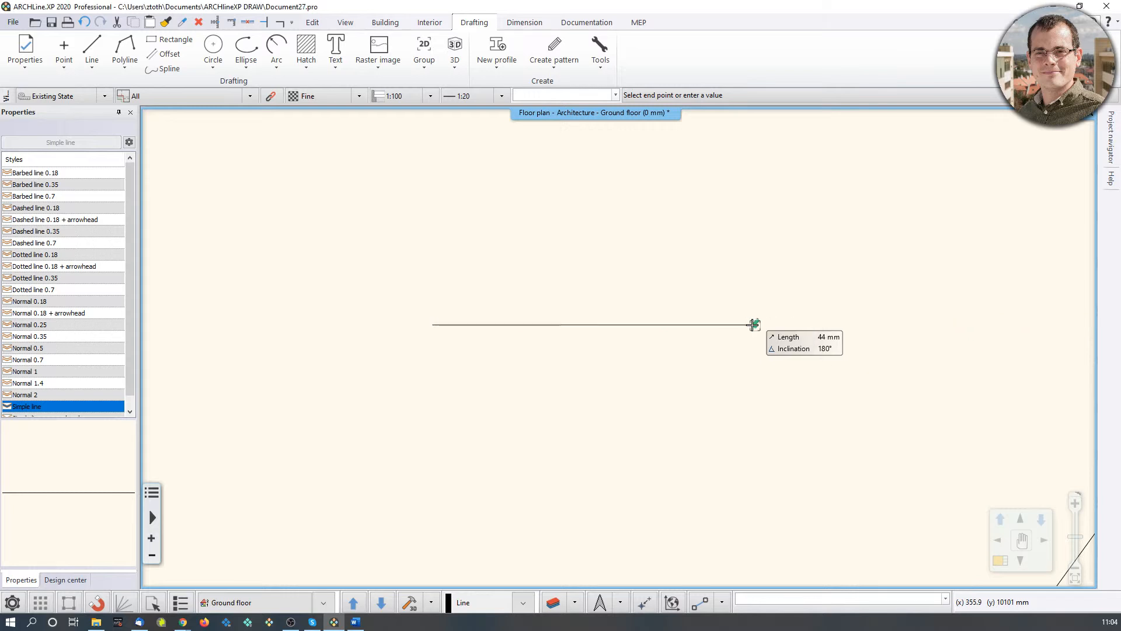
Step: Continue the line chain with a 5000 mm vertical line straight up from the right end of the horizontal line
middle_drag(755, 261, 726, 438)
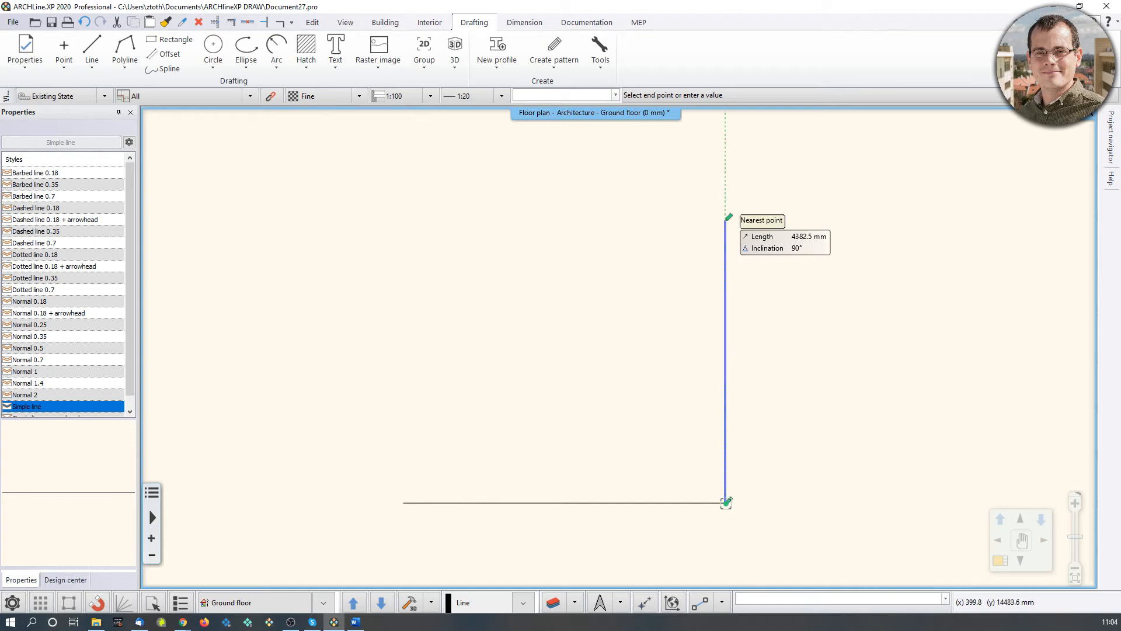
text(5)
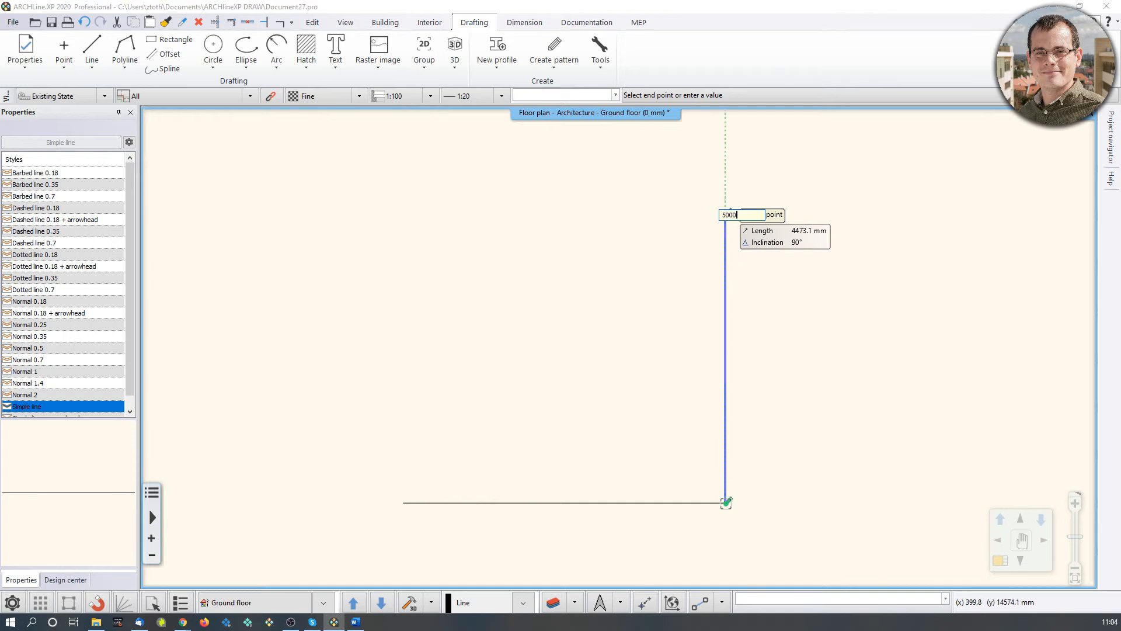
text(000)
key(Return)
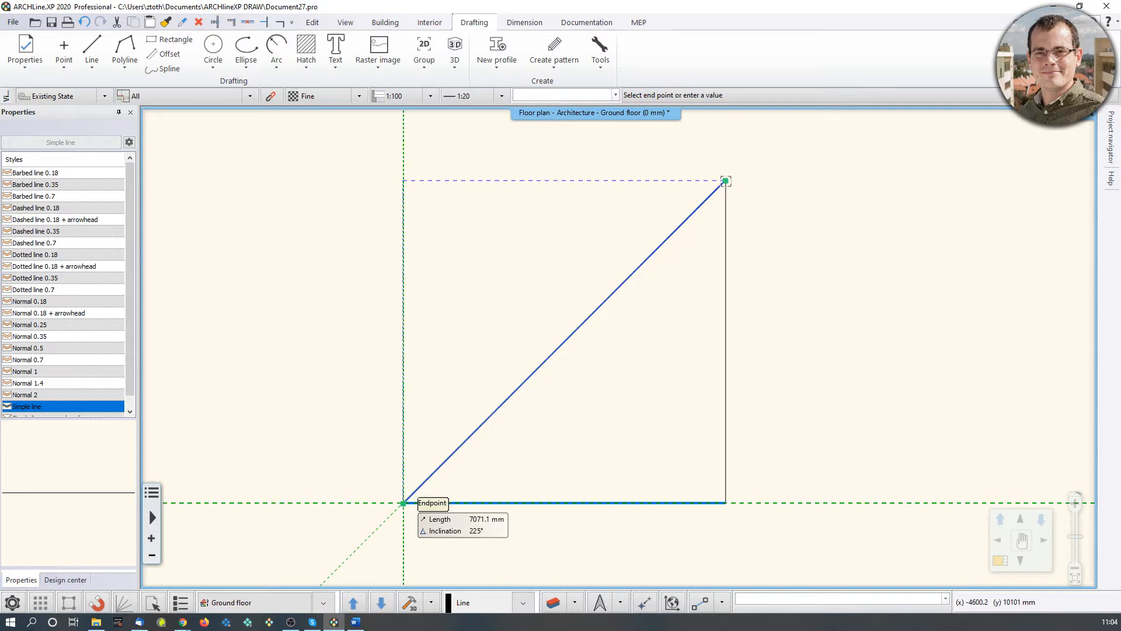
Step: Close the square by drawing its top side leftwards and its left side down to the start of the base line
click(403, 180)
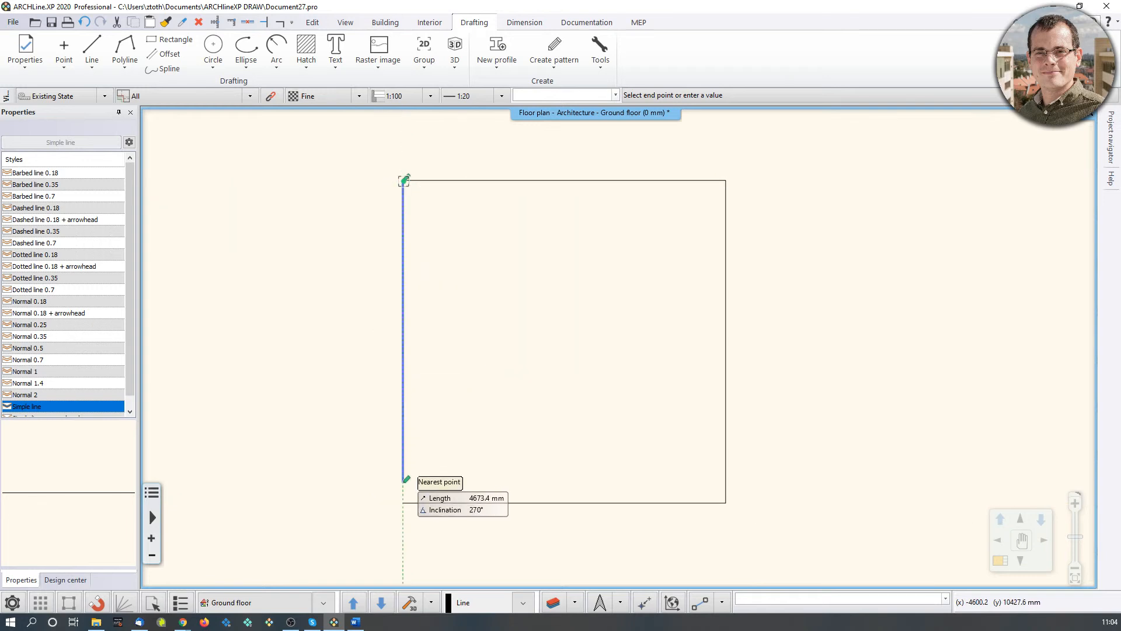
click(403, 503)
key(Return)
scroll(467, 443, down, 3)
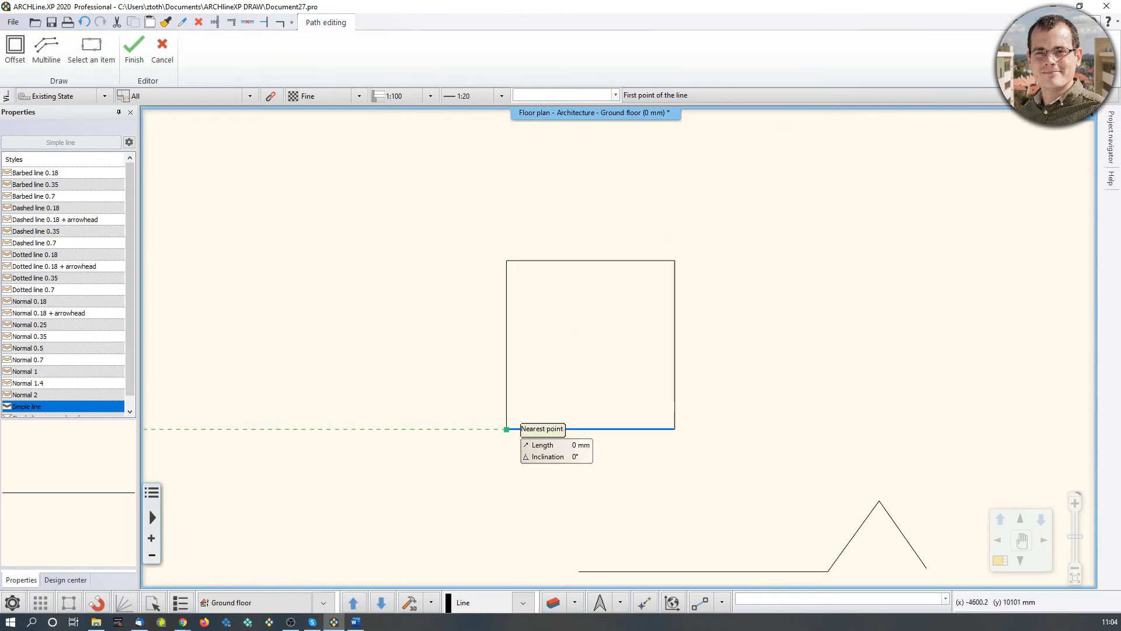
key(Escape)
Step: Draw a circle with a radius of about 930 mm just outside the square, touching its right side
mouse_move(603, 390)
middle_down()
mouse_move(554, 402)
mouse_move(563, 379)
mouse_move(545, 357)
middle_up()
scroll(545, 357, down, 1)
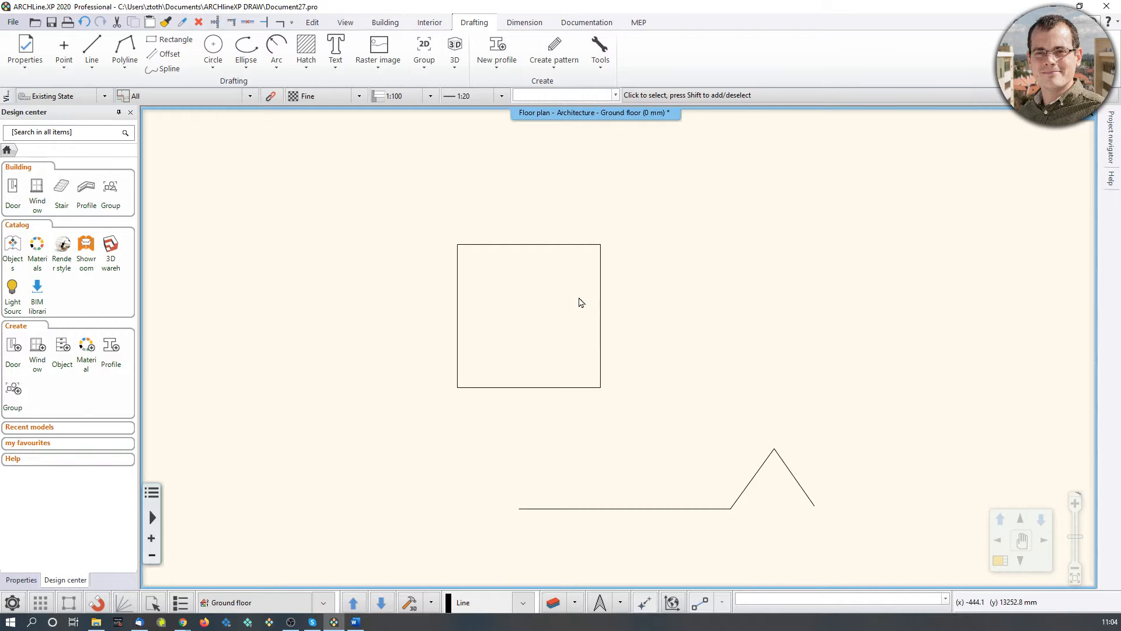
middle_drag(581, 301, 576, 296)
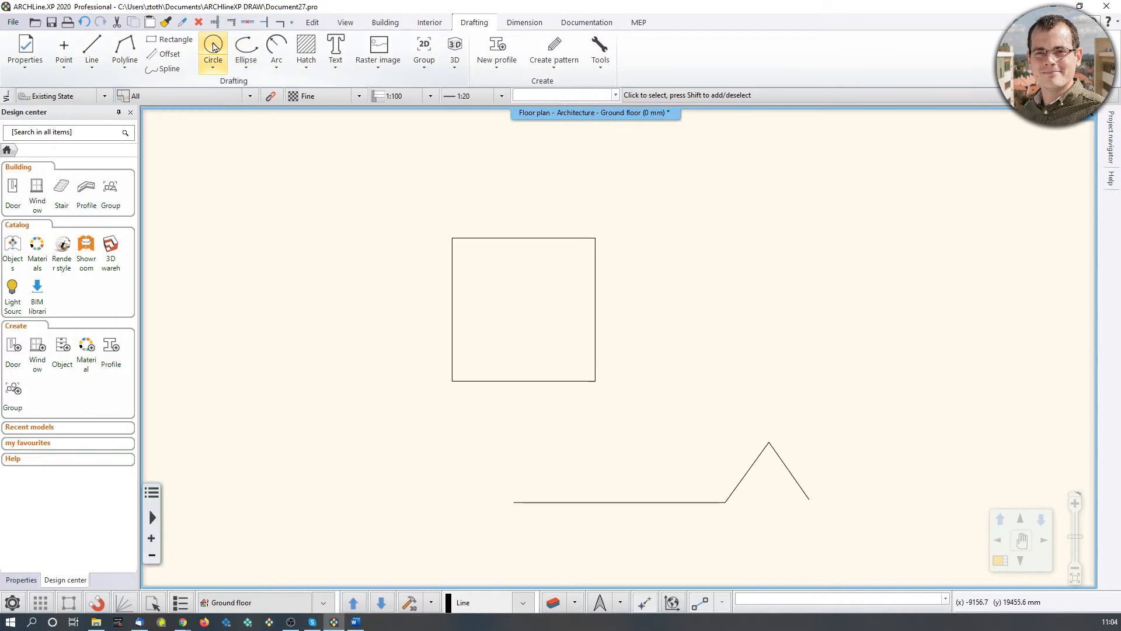
click(214, 47)
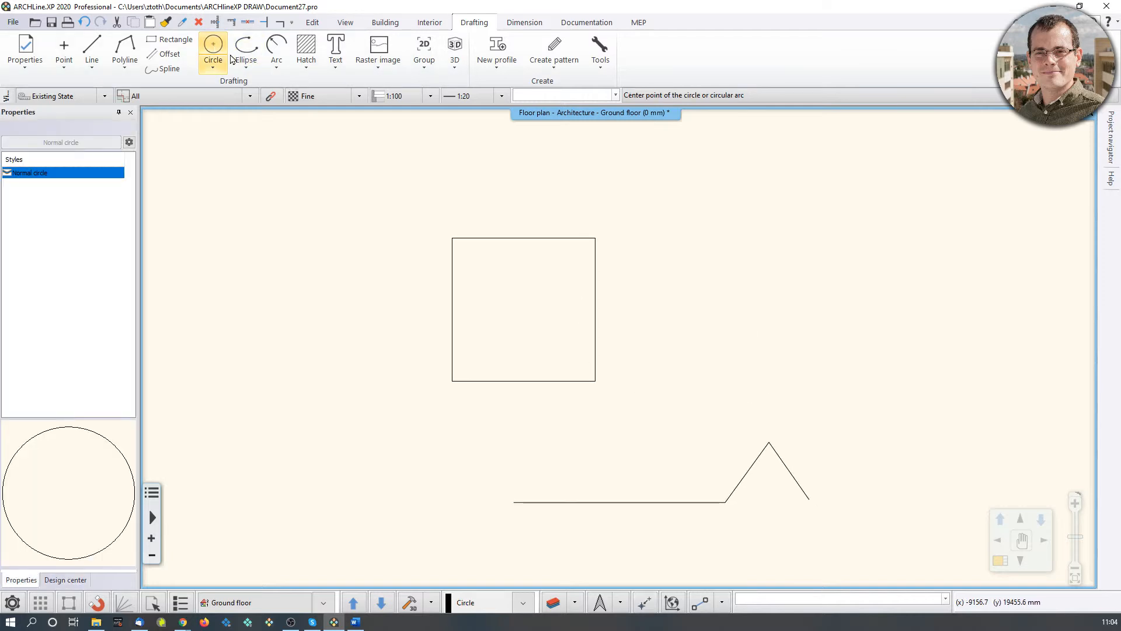
click(622, 327)
scroll(620, 330, up, 2)
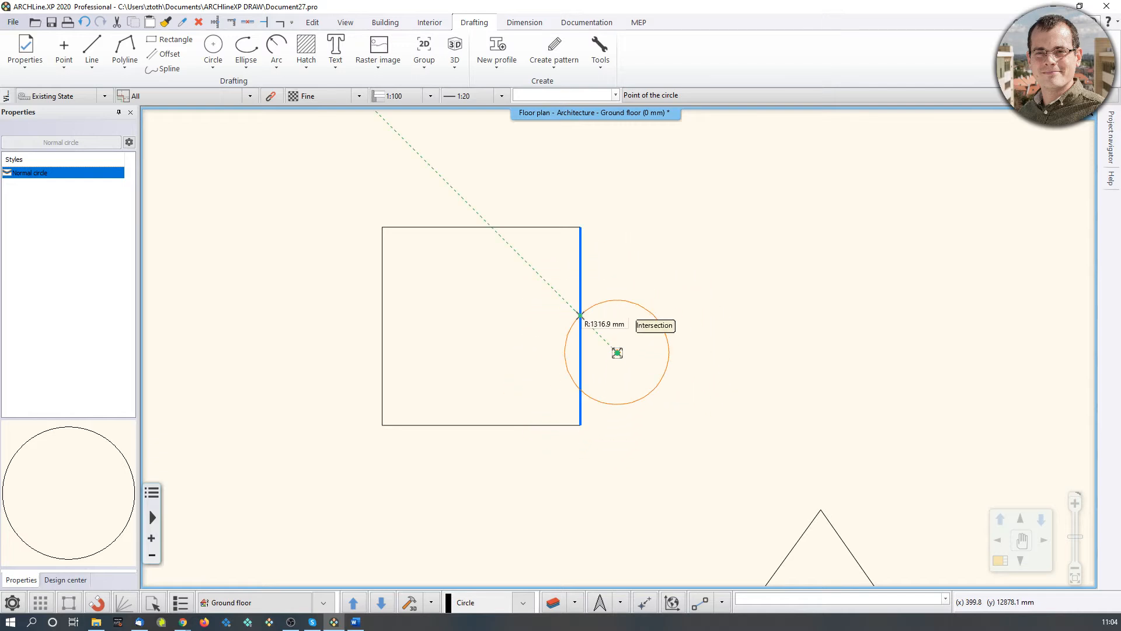
click(579, 352)
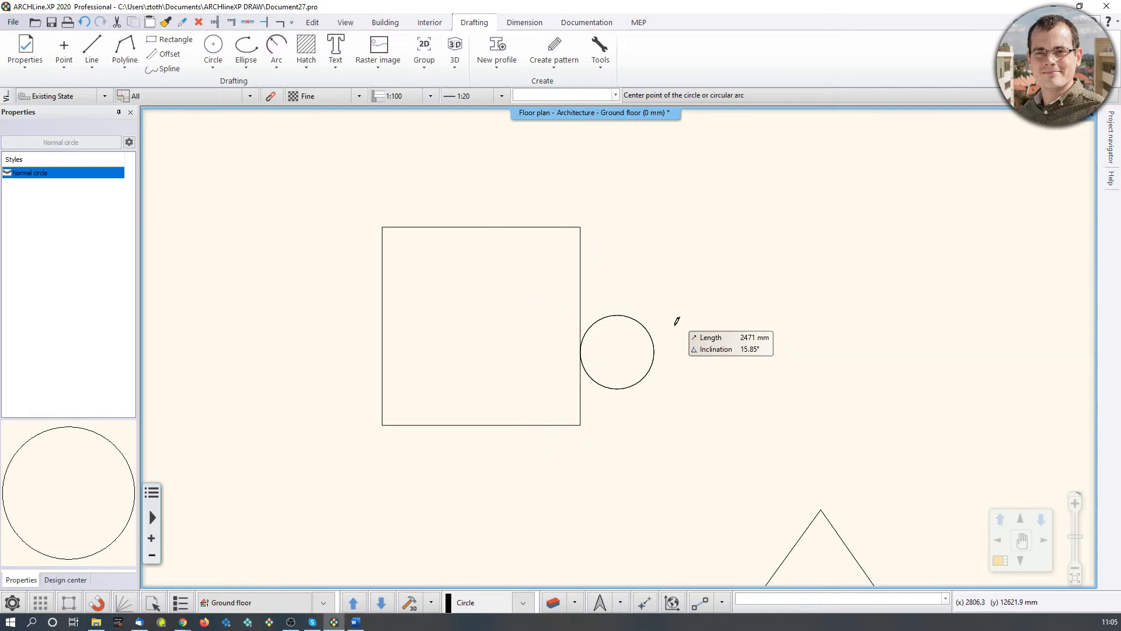
key(Escape)
Step: Start the Line command to view the available point snap and reference options, and leave it without drawing
scroll(631, 364, up, 1)
scroll(631, 364, up, 1)
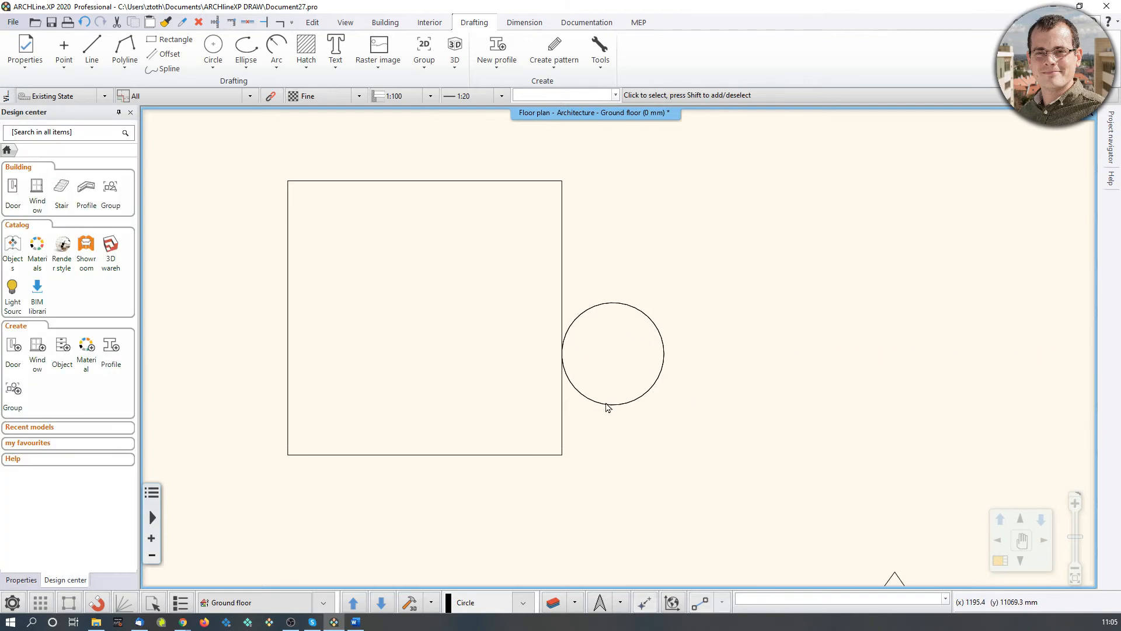
click(92, 47)
click(703, 604)
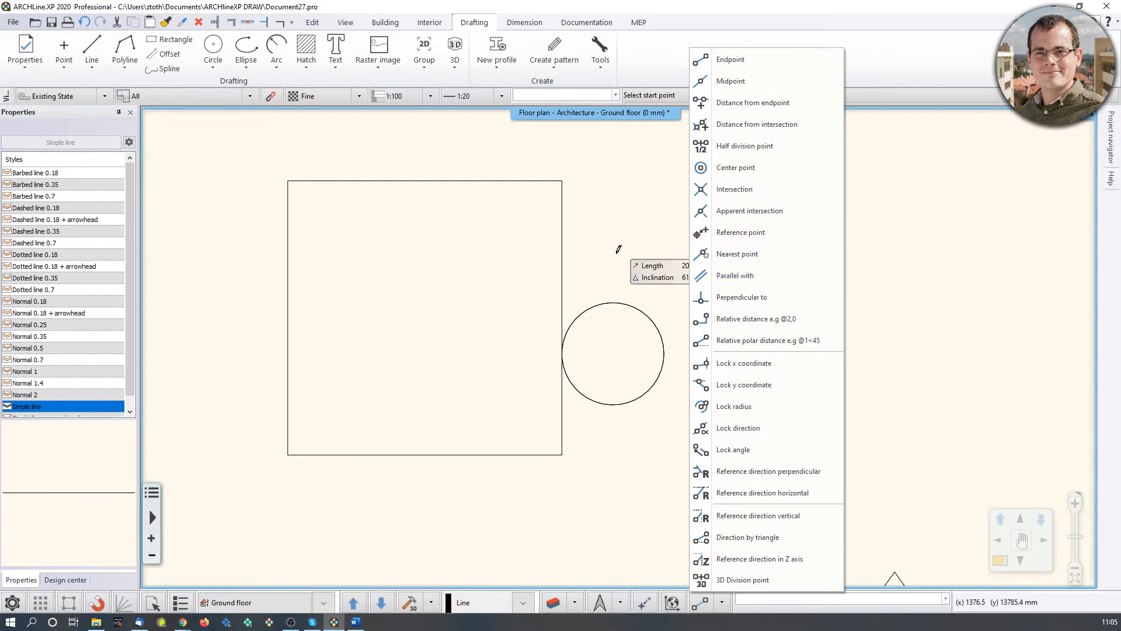
key(Escape)
scroll(642, 270, down, 3)
key(Return)
middle_drag(724, 367, 690, 325)
key(Escape)
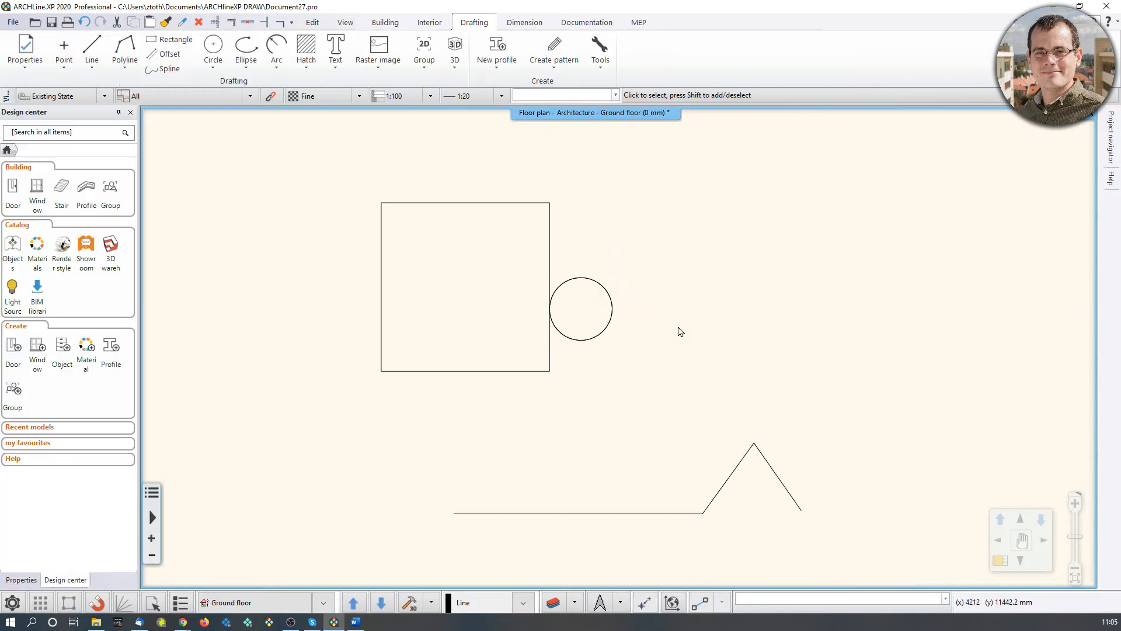
Step: Draw a second, similarly sized circle just above the horizontal line of the chain, centred in line with the square's right side
click(213, 47)
click(549, 471)
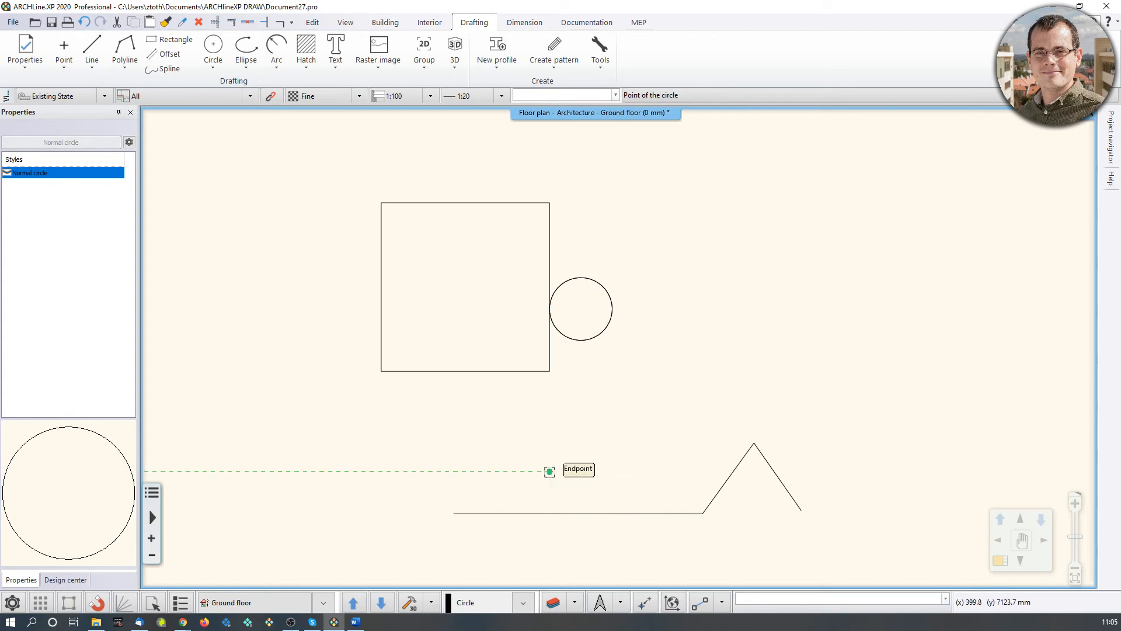
click(581, 470)
key(Escape)
click(658, 374)
key(Escape)
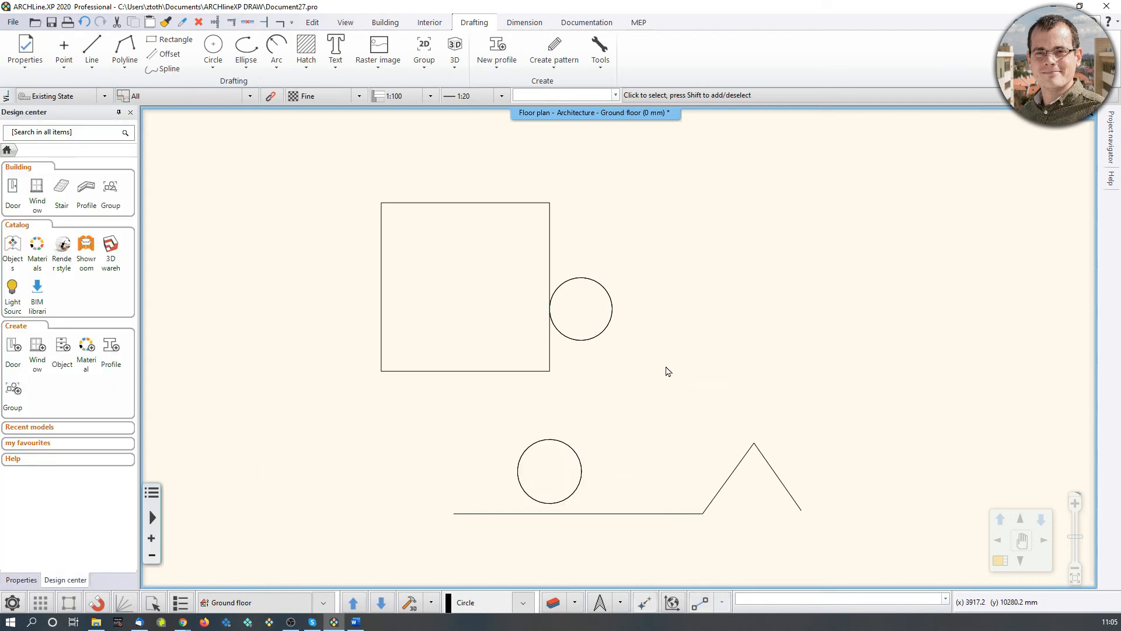
Step: Repeat the Circle command and draw a circle of about 1450 mm radius between the second circle and the peak
right_click(669, 369)
click(742, 115)
click(658, 422)
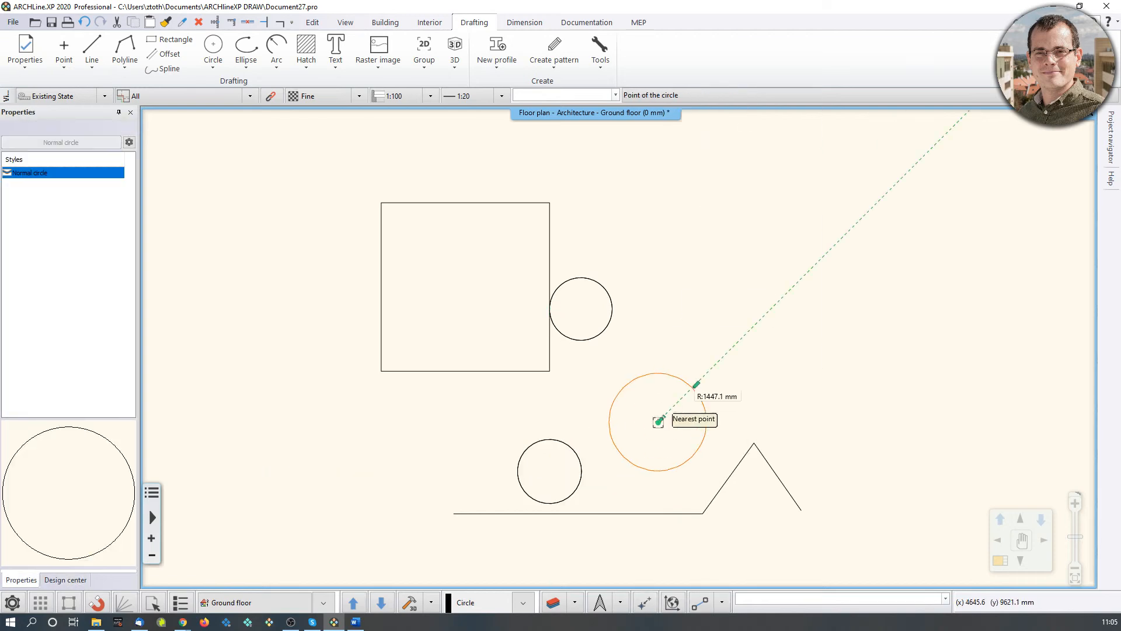
click(693, 388)
key(Escape)
Step: Select all four sides of the square and move them about 4880 mm up and to the left, away from the circle
scroll(730, 412, down, 2)
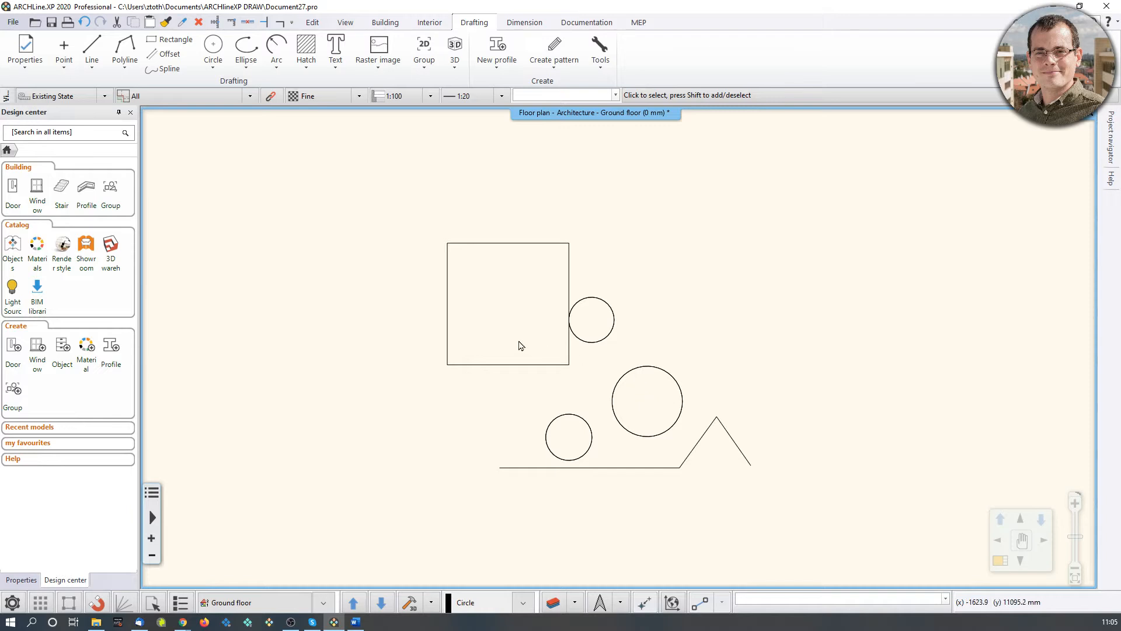
click(447, 312)
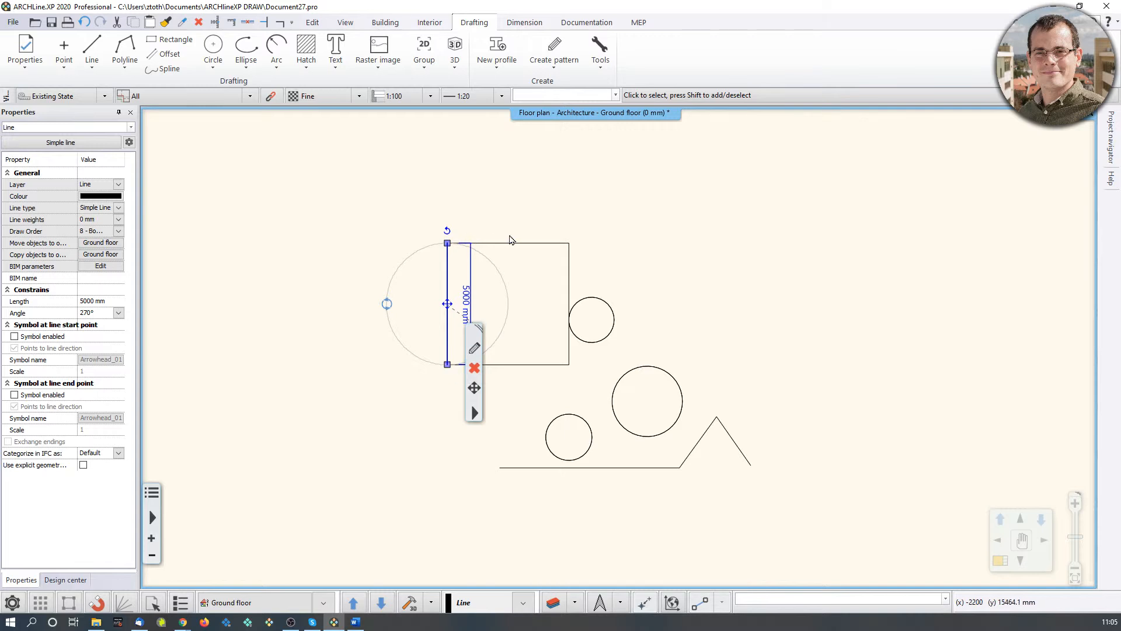
scroll(477, 279, up, 2)
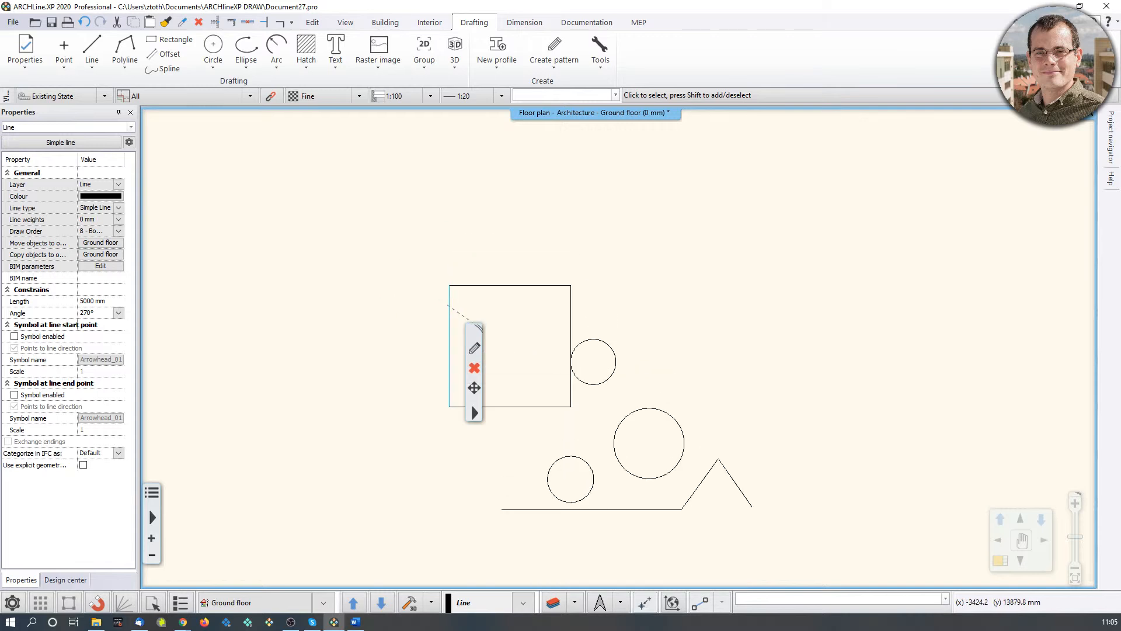
scroll(479, 324, up, 1)
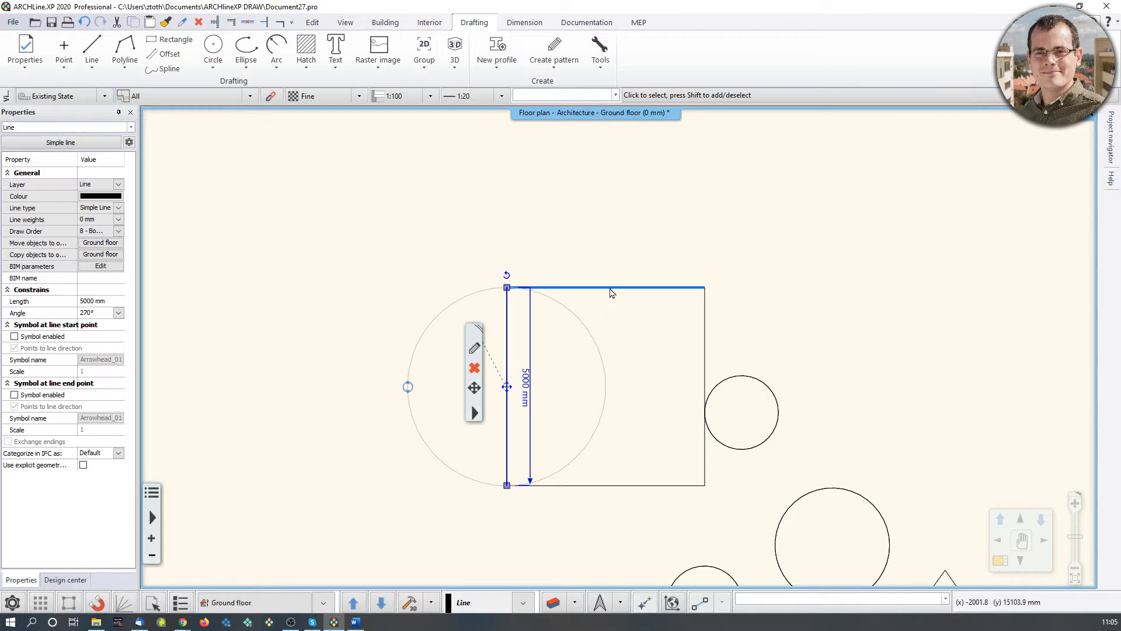
shift+click(609, 288)
shift+click(704, 388)
shift+click(664, 485)
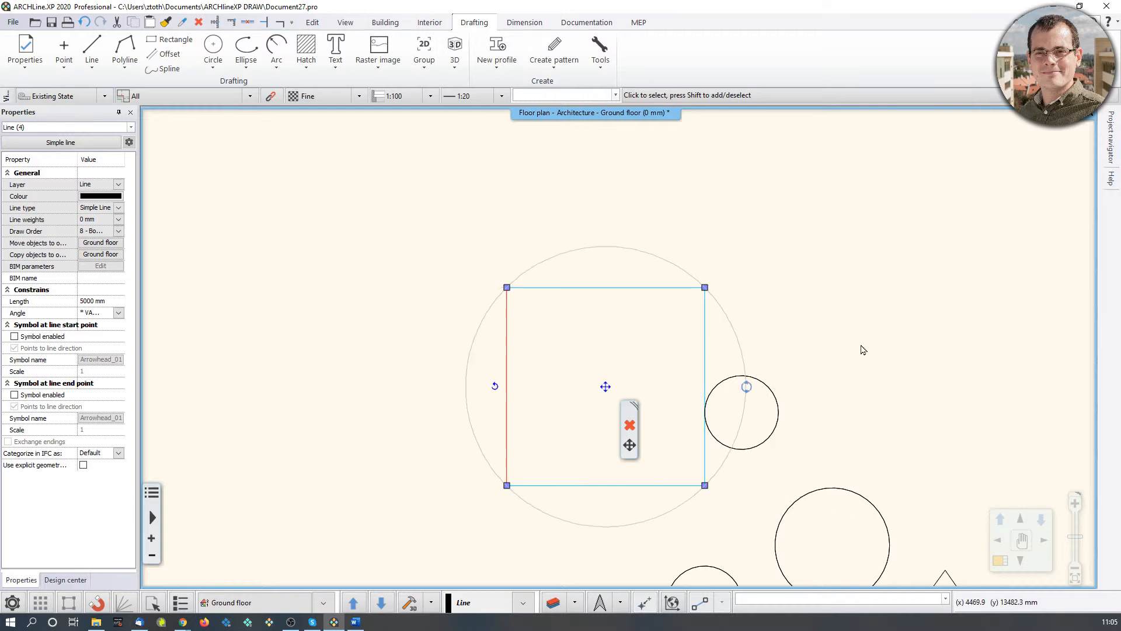
click(606, 389)
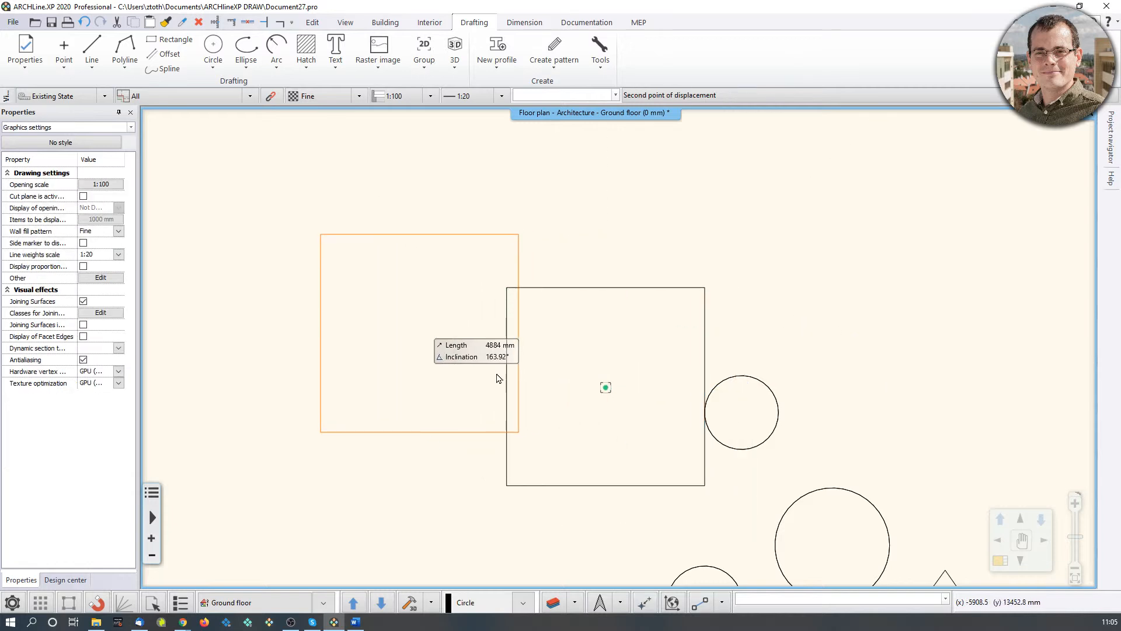
click(419, 333)
middle_drag(899, 442, 858, 333)
key(Escape)
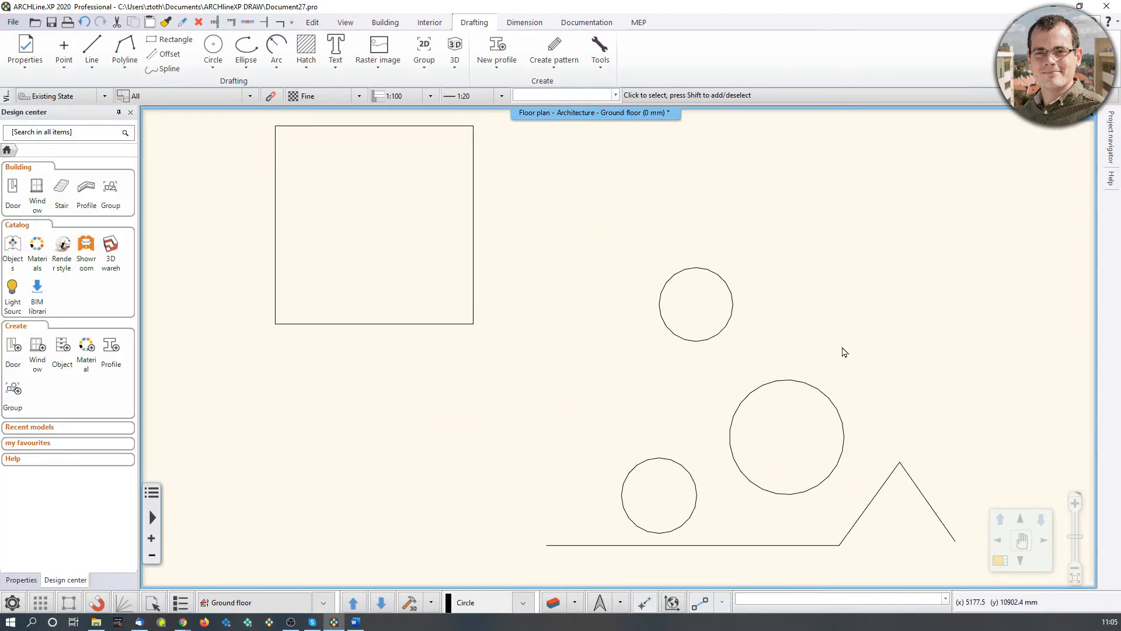
Step: Select the three circles and the falling diagonal of the peak together, and clear the selection
click(725, 334)
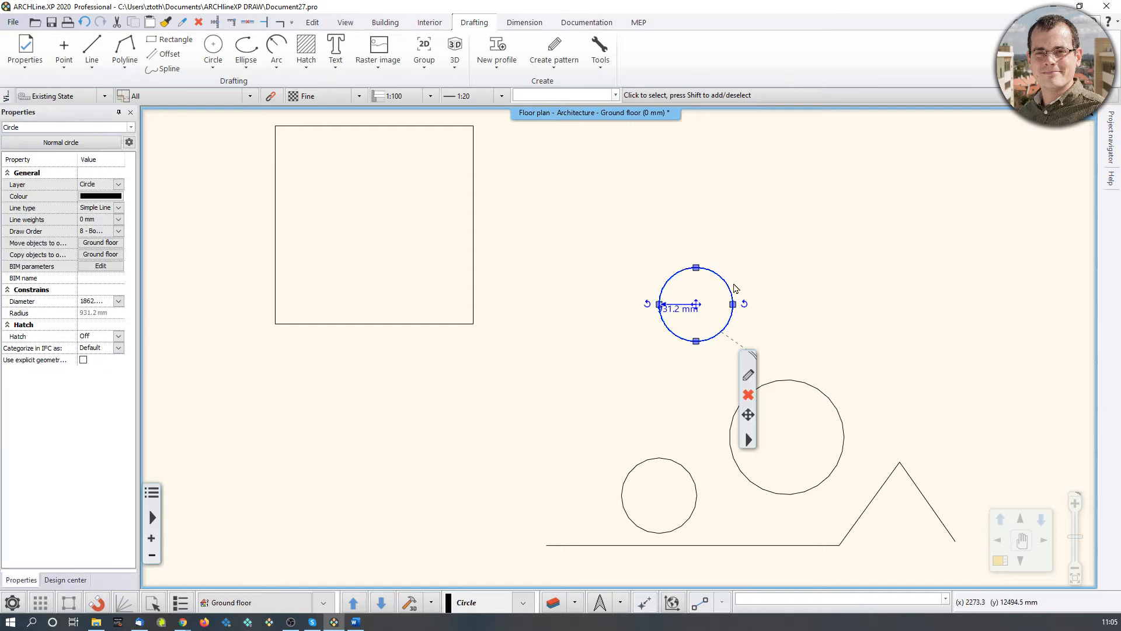
shift+click(832, 403)
shift+click(695, 482)
shift+click(918, 489)
key(Escape)
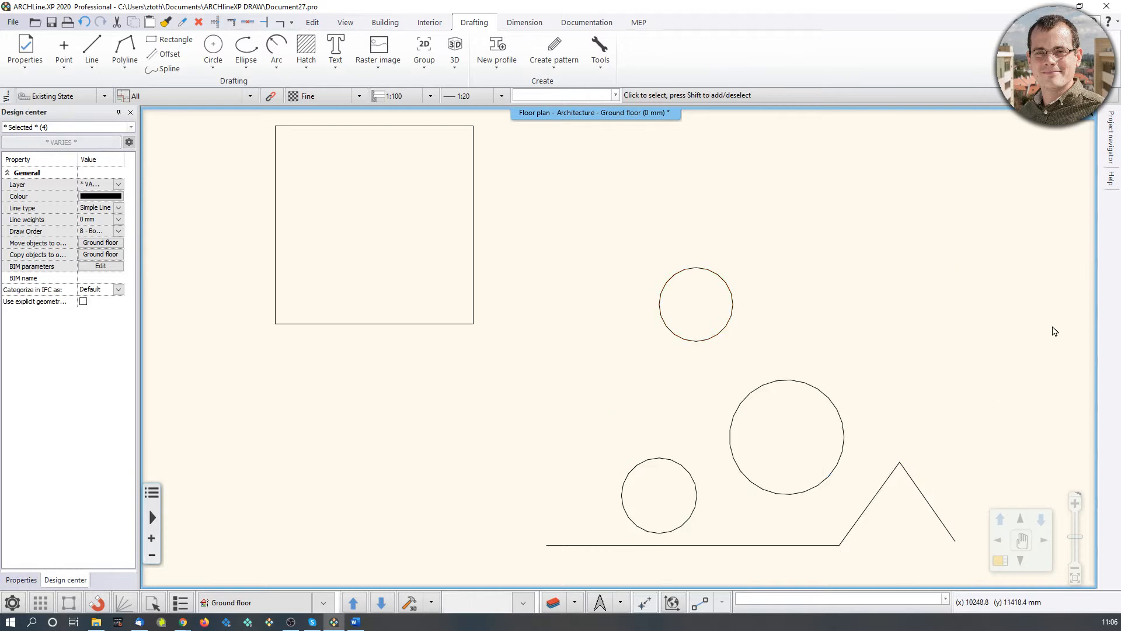
Step: Draw a right-to-left selection window over the empty area above the circles, beside the square
scroll(1010, 337, down, 2)
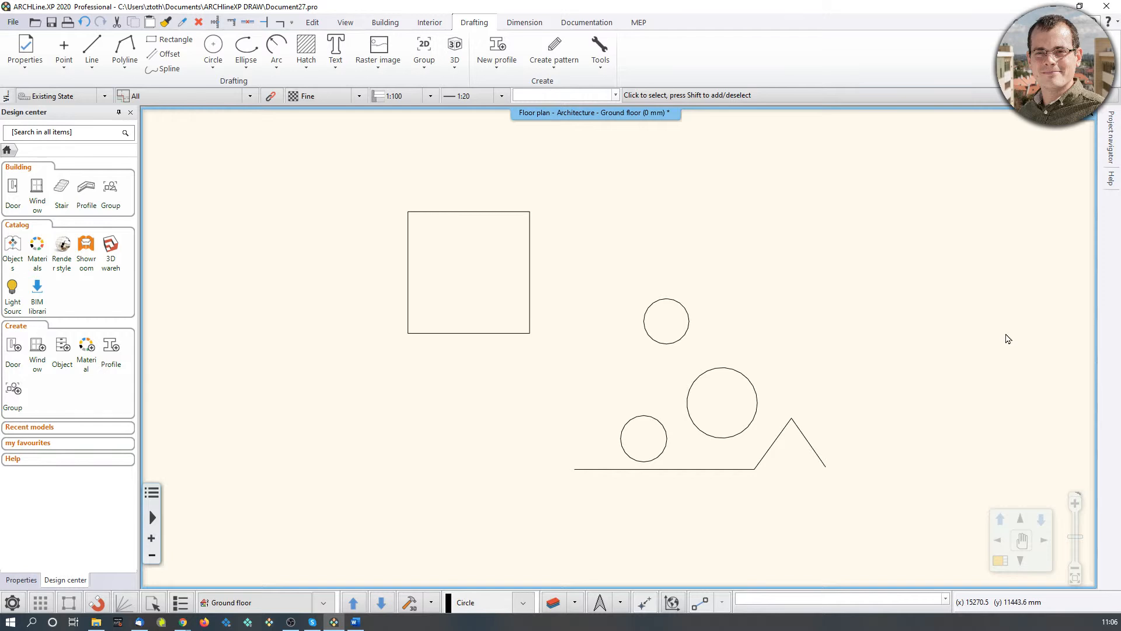
middle_drag(738, 342, 669, 367)
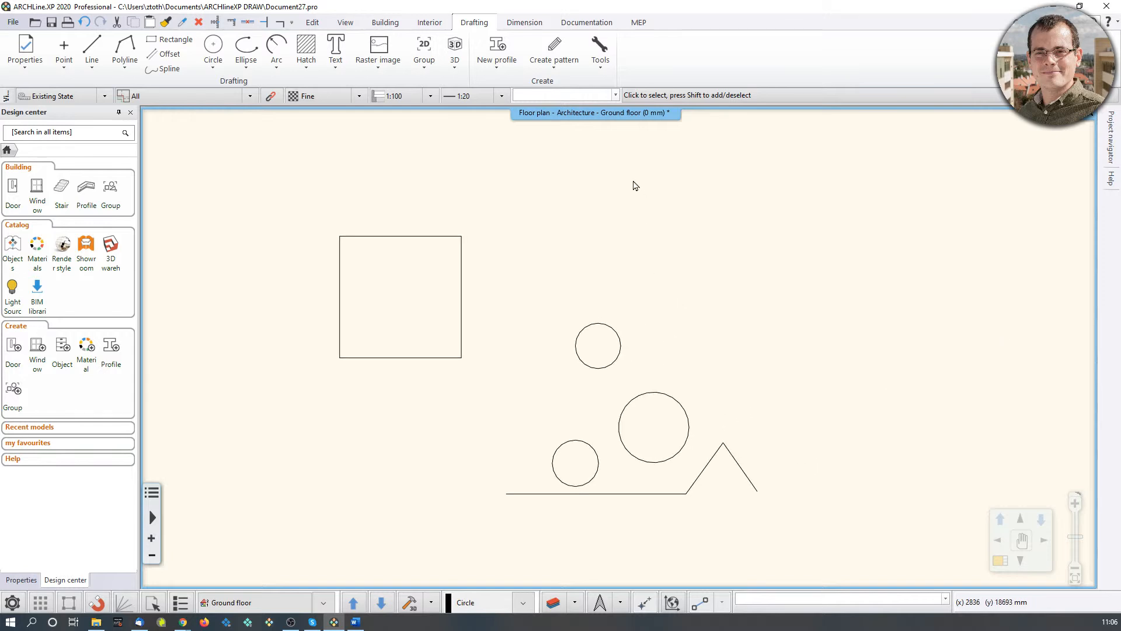
click(605, 150)
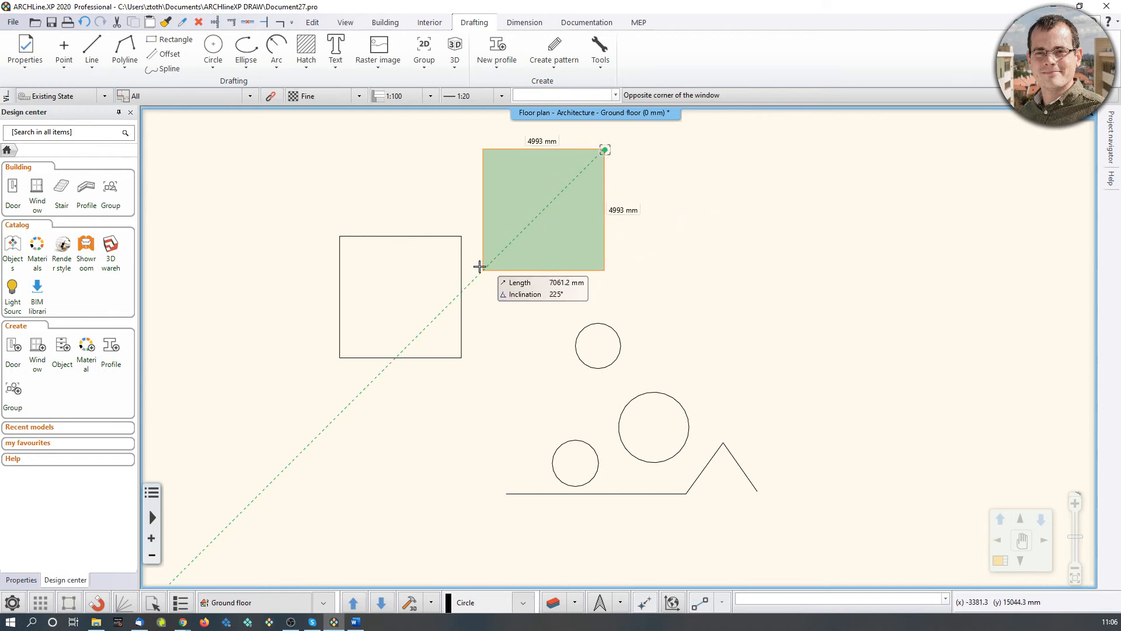
click(495, 263)
scroll(495, 264, down, 2)
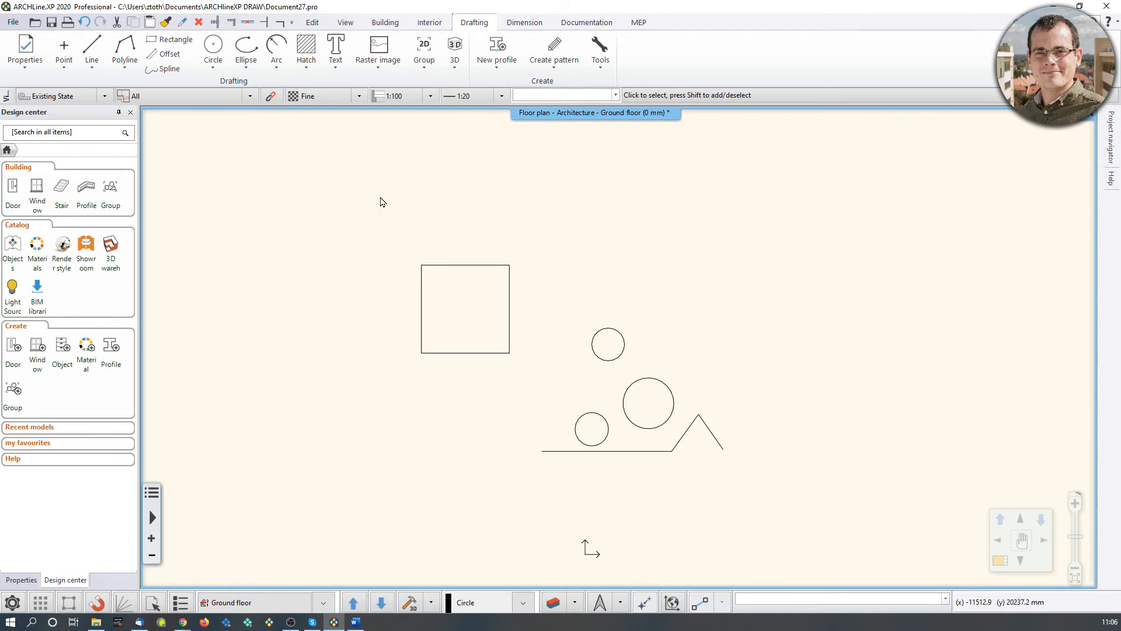
Step: Select only the square's left side by fully enclosing it in a left-to-right selection window, repeat this once, and clear the selection
click(318, 172)
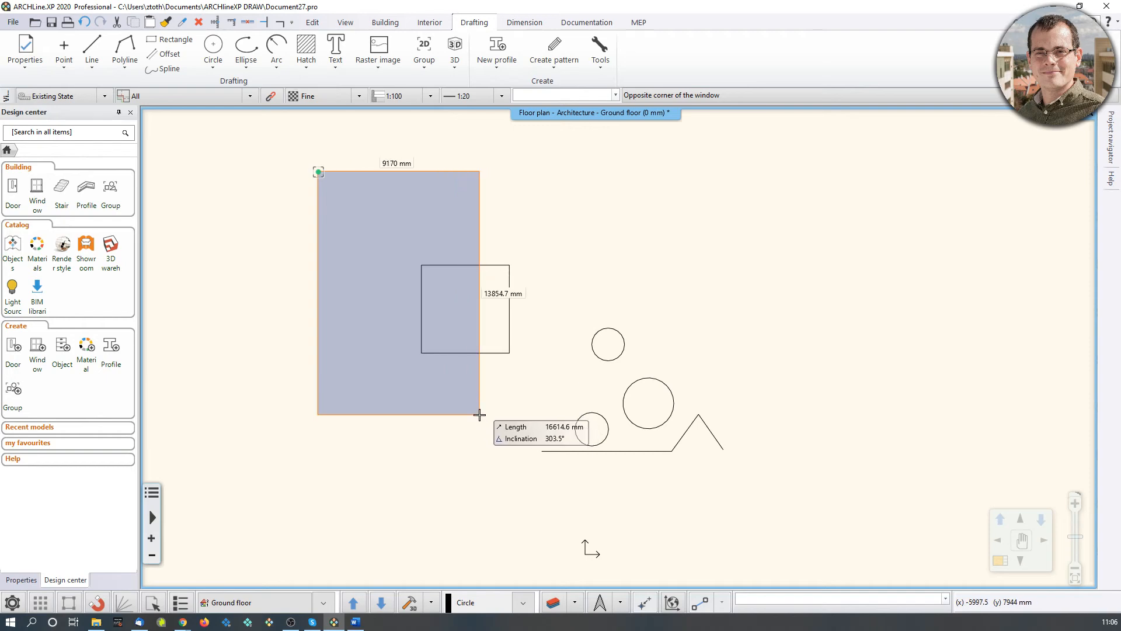
click(483, 415)
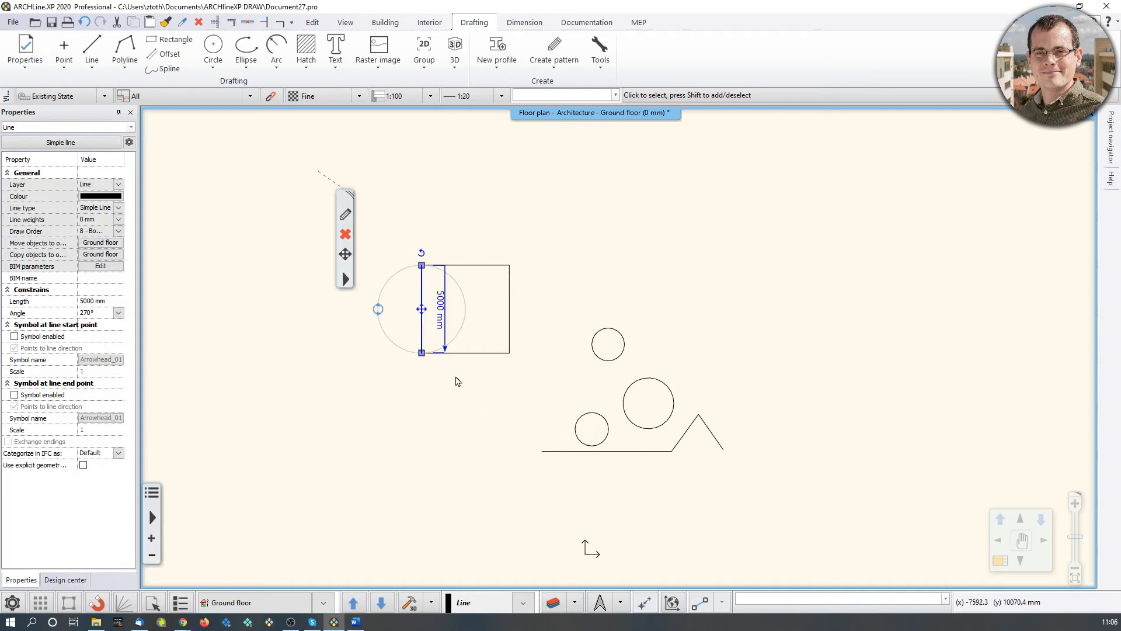
click(281, 156)
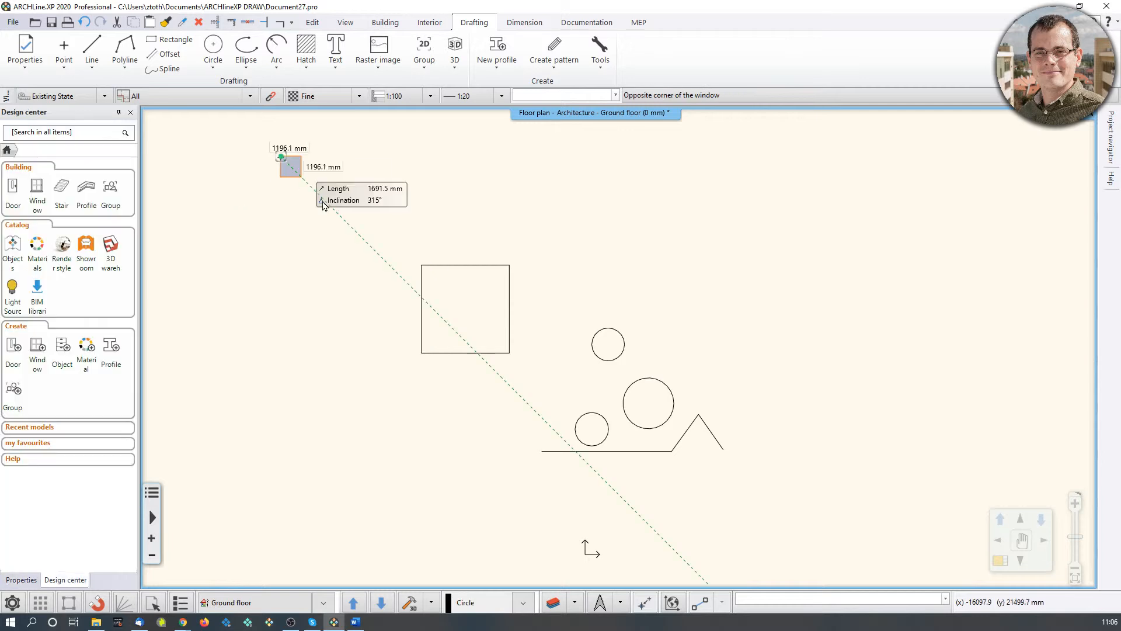
click(490, 426)
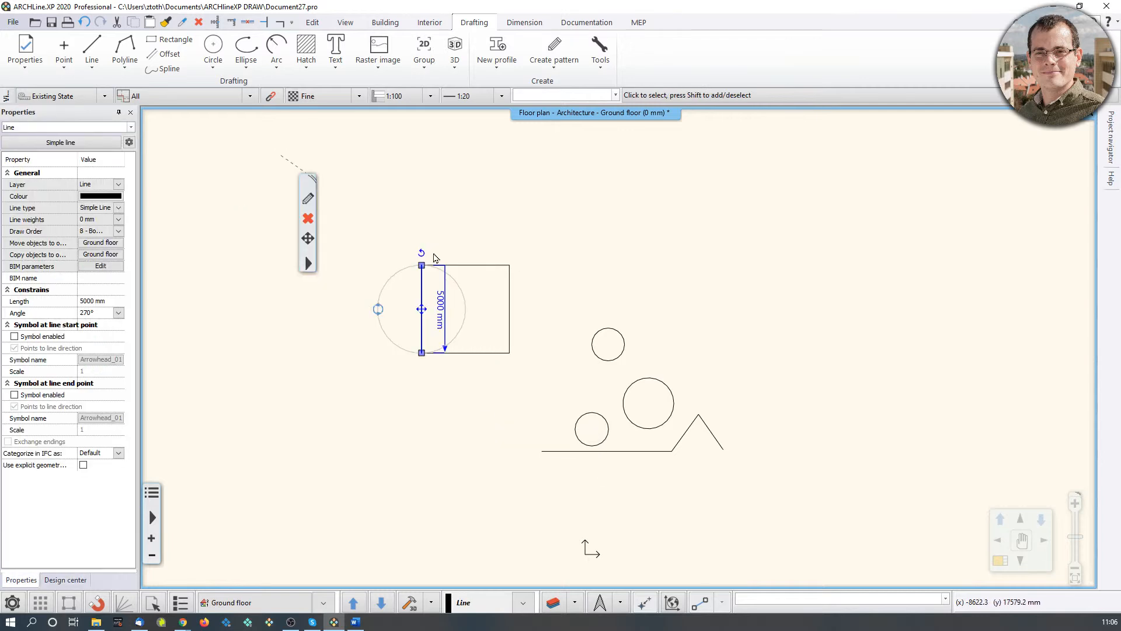
key(Escape)
Step: Select the square's top, left and bottom sides with a right-to-left crossing window
click(495, 168)
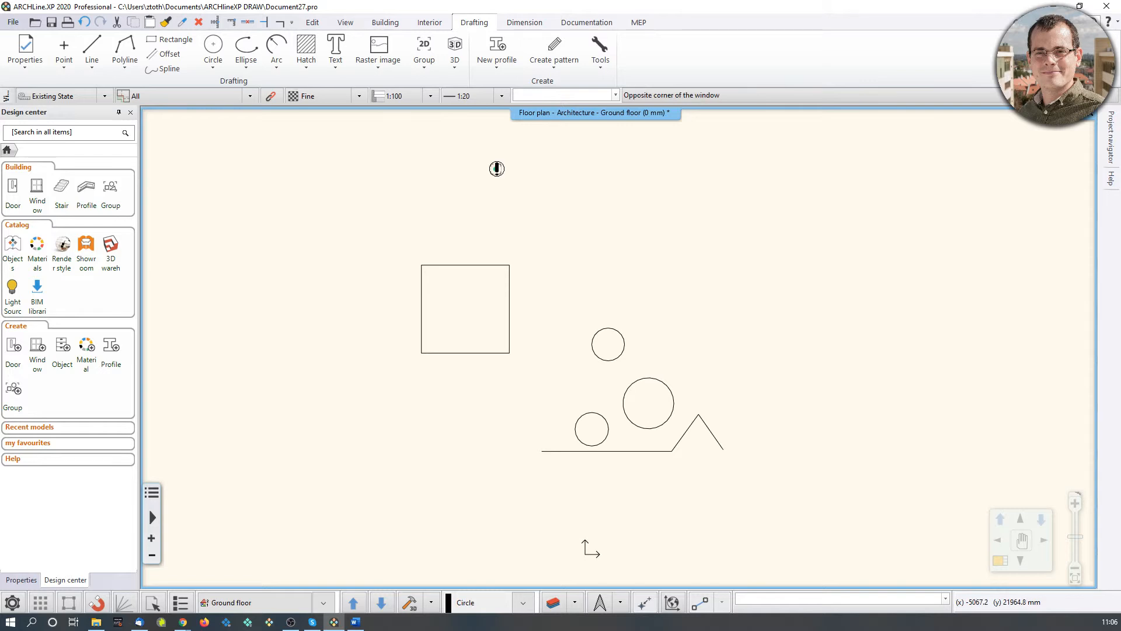
click(372, 419)
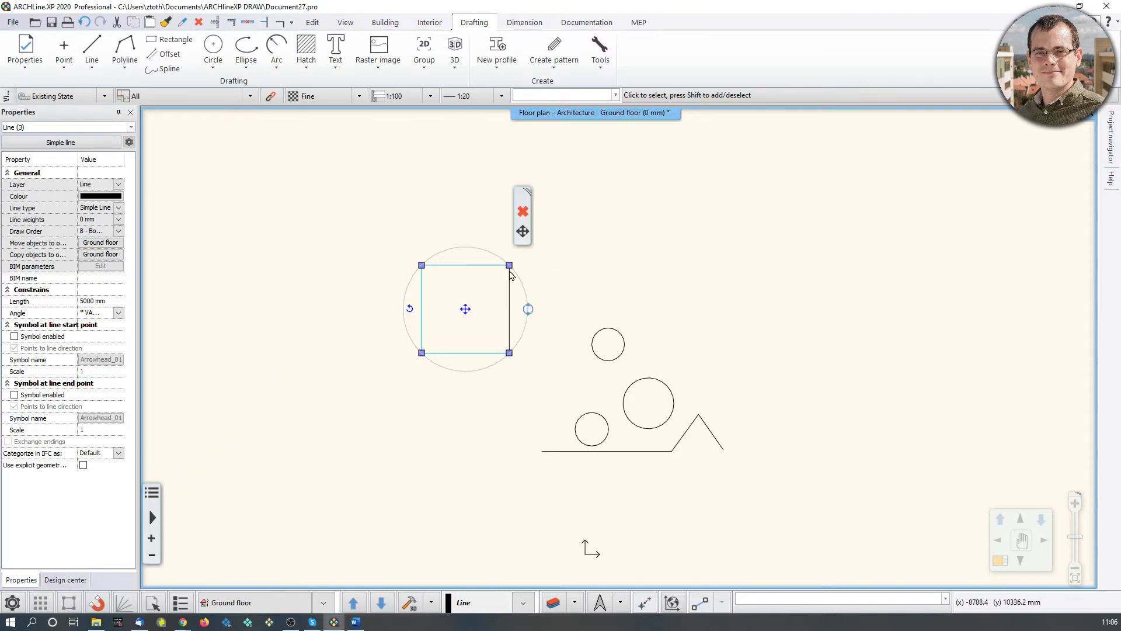
Step: Select the square, the three circles and the horizontal line with a right-to-left crossing window, and clear the selection
key(Escape)
click(641, 157)
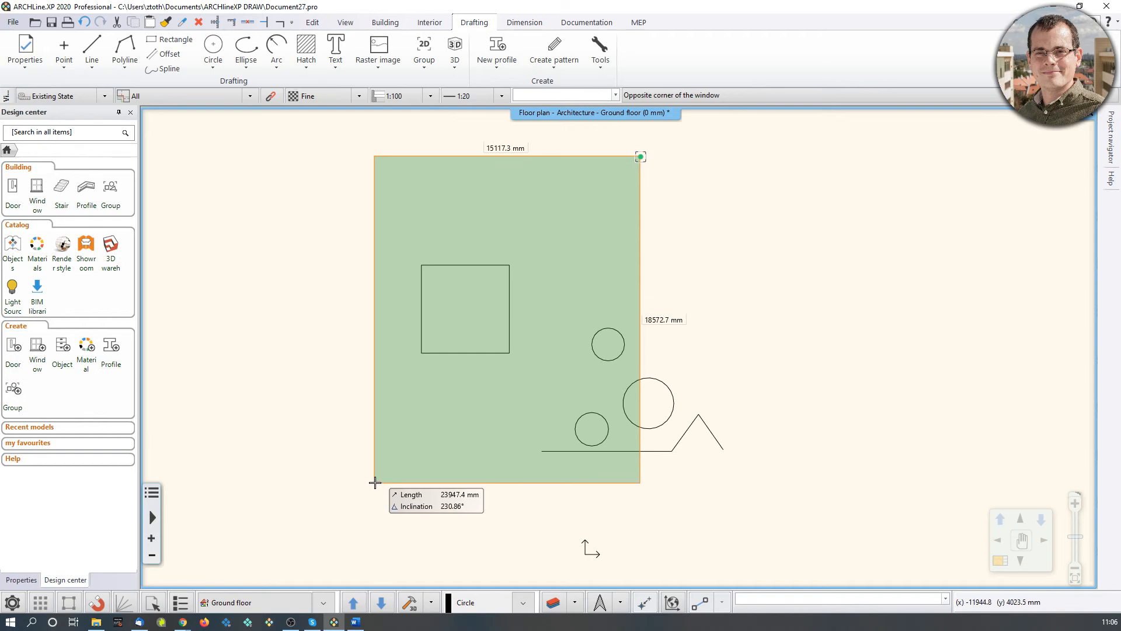
click(375, 482)
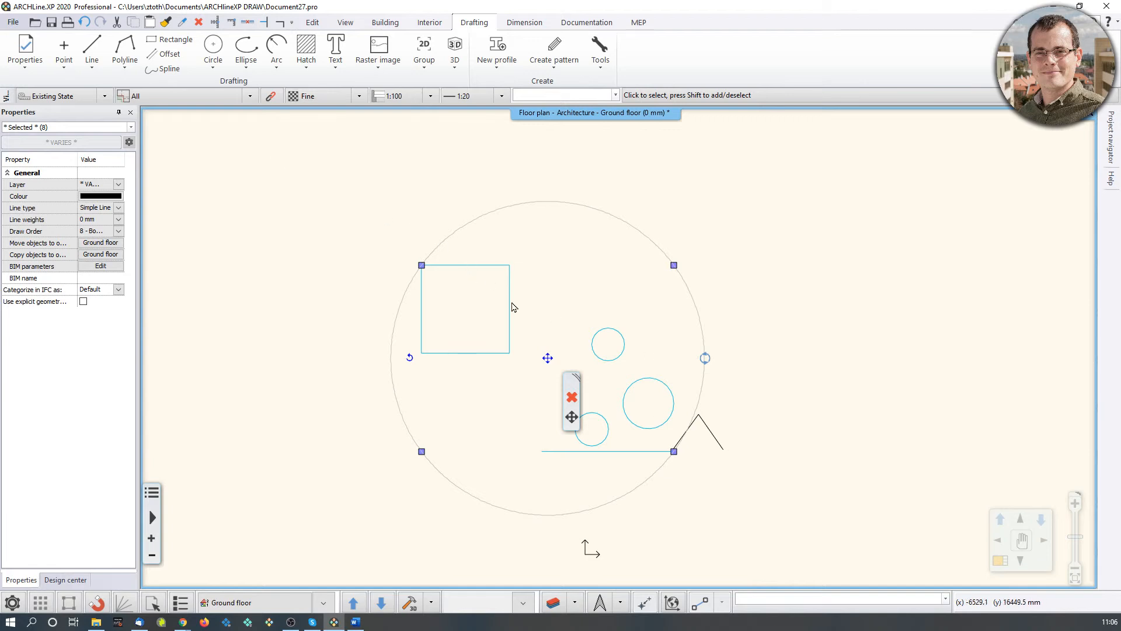
key(Escape)
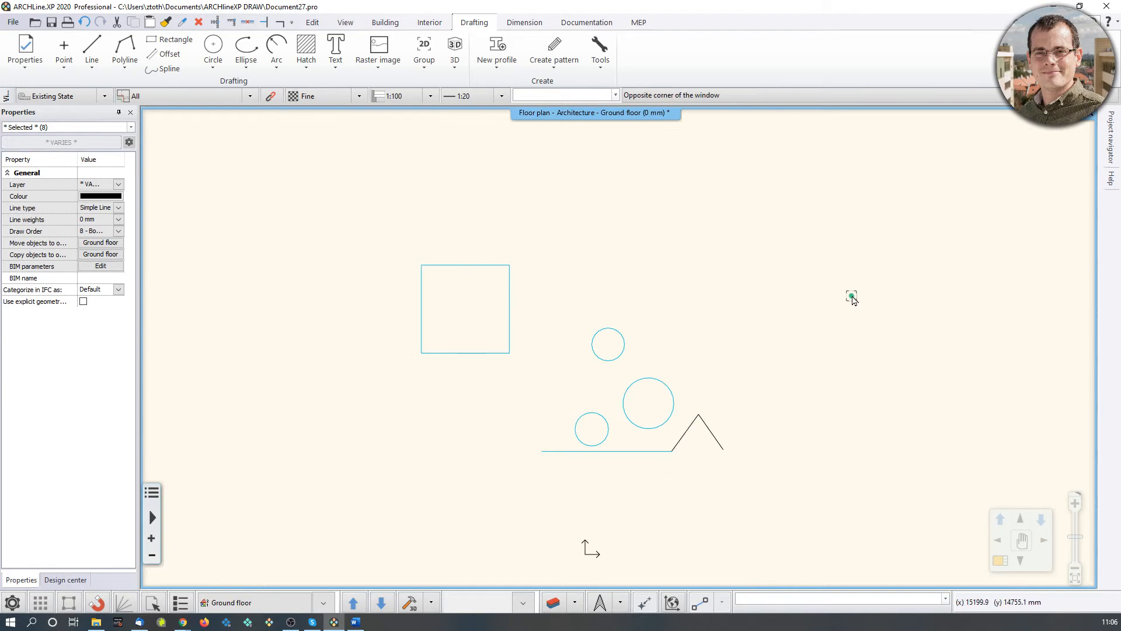
Step: Delete the upper small circle and the large circle one after the other
scroll(613, 368, up, 2)
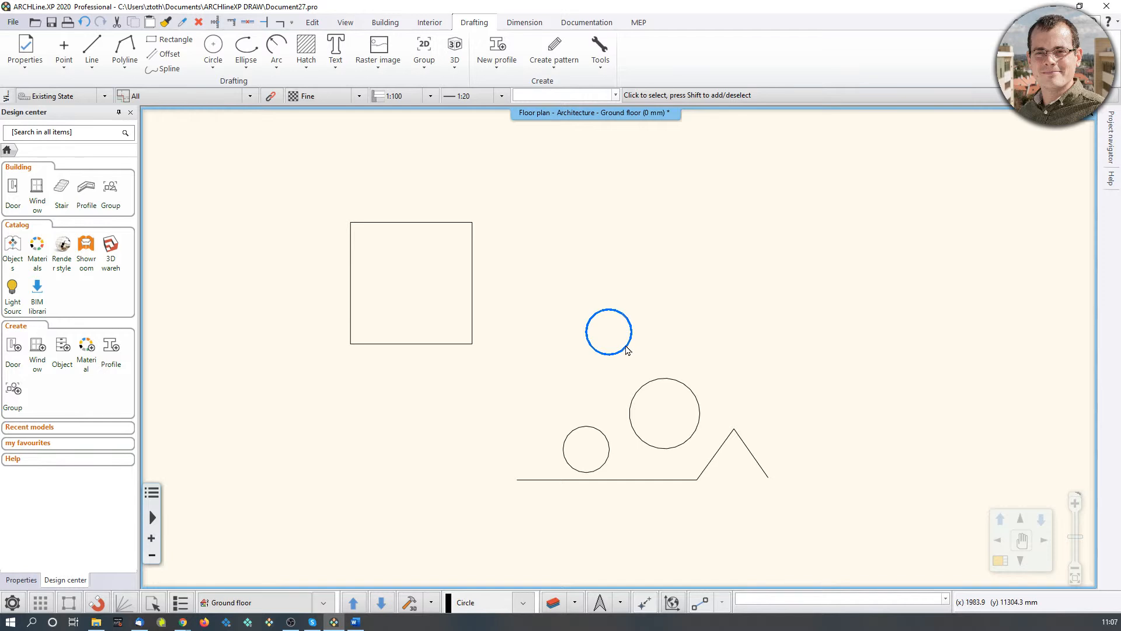
click(626, 353)
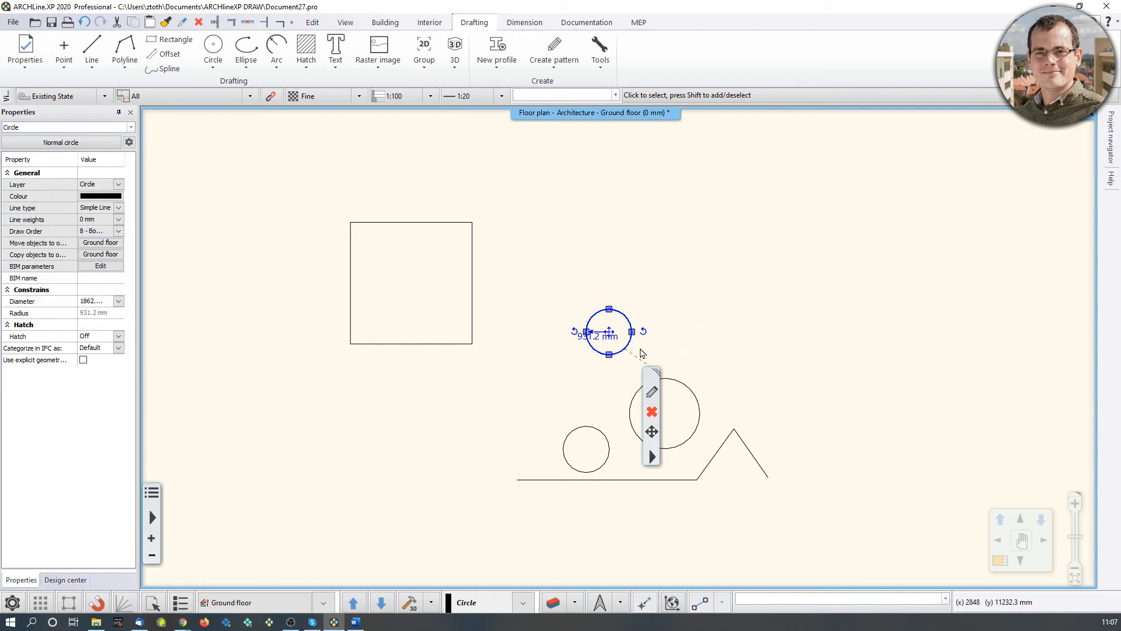
click(652, 412)
click(663, 379)
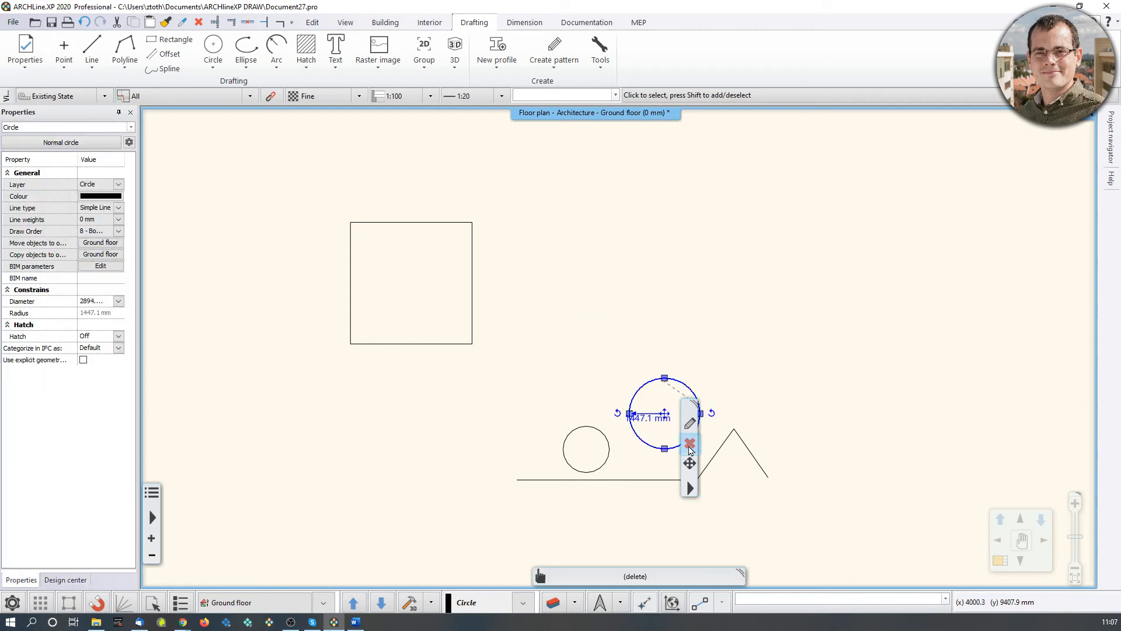
click(692, 450)
Step: Select all remaining lines and the last circle in a single window and delete them to empty the floor plan
scroll(662, 409, down, 3)
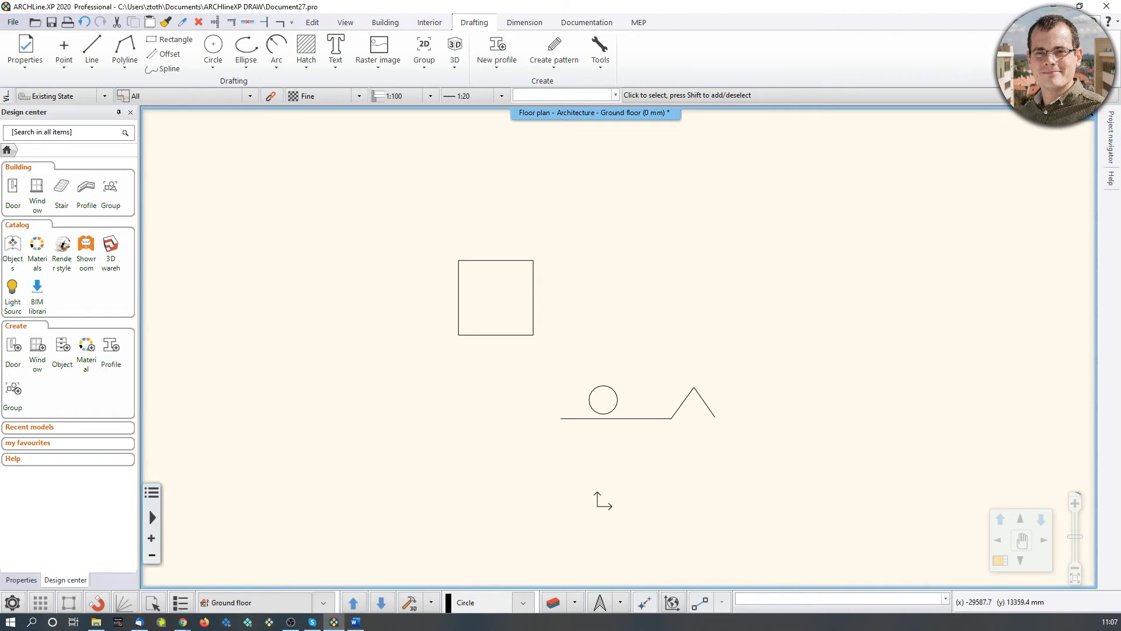
mouse_move(383, 209)
mouse_down()
mouse_move(703, 465)
mouse_move(759, 467)
mouse_up()
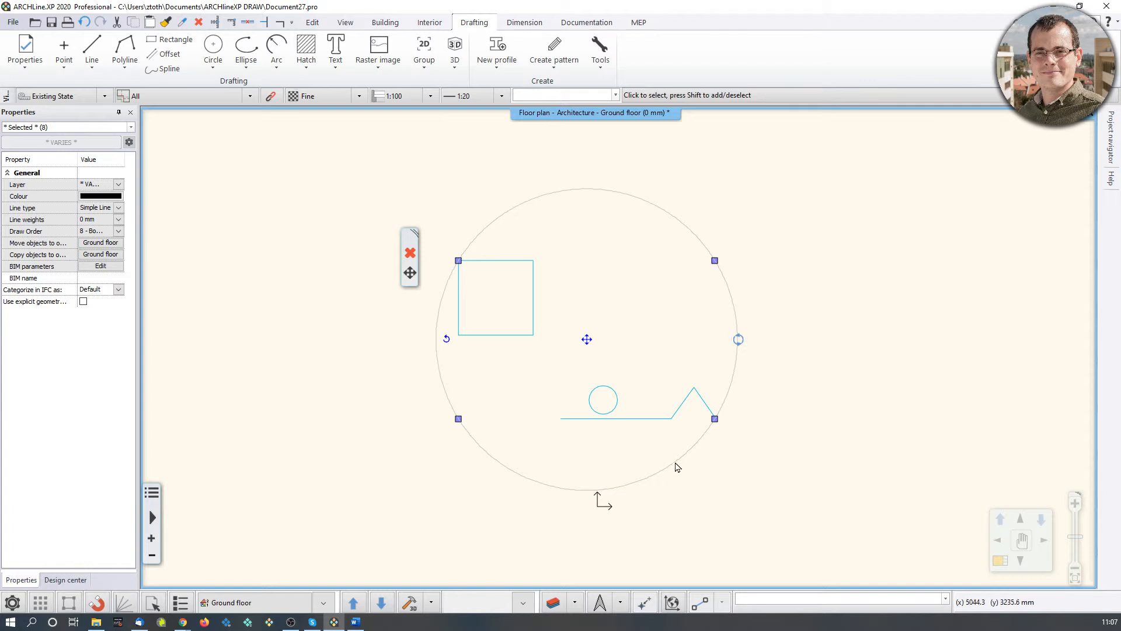
key(Delete)
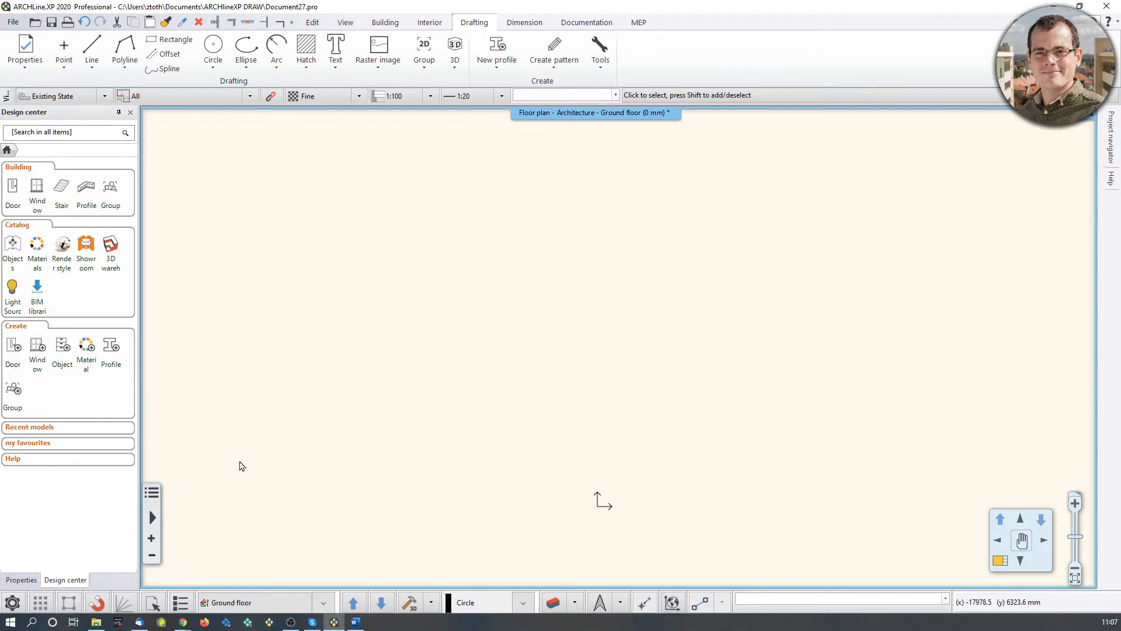
Step: Examine the project's Units and angles settings and close the options without changing them
click(12, 603)
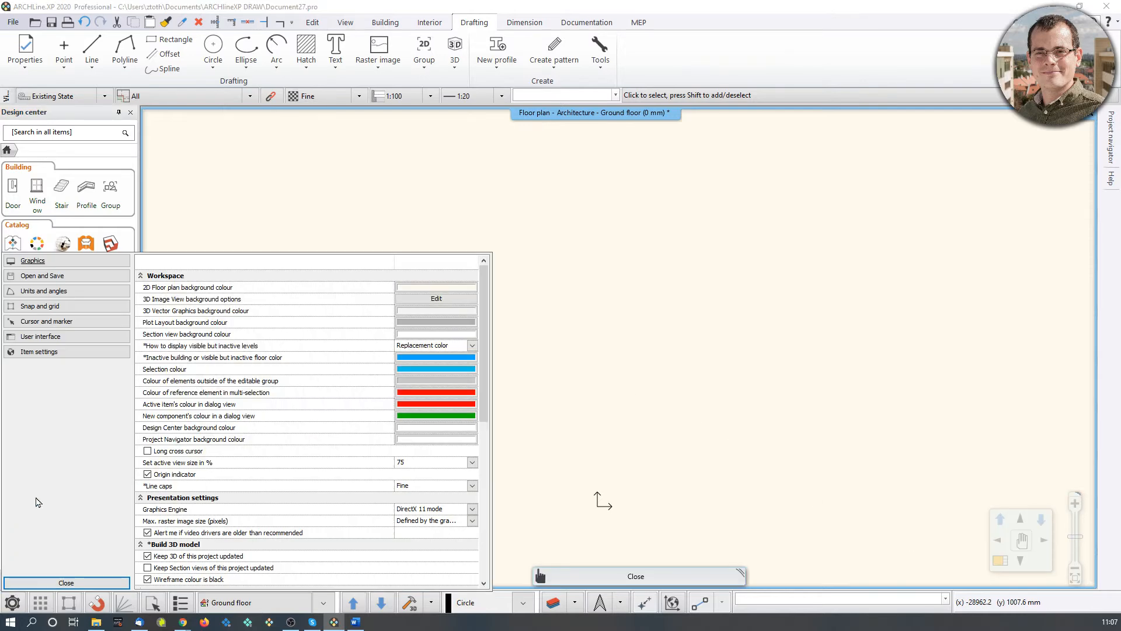
click(43, 292)
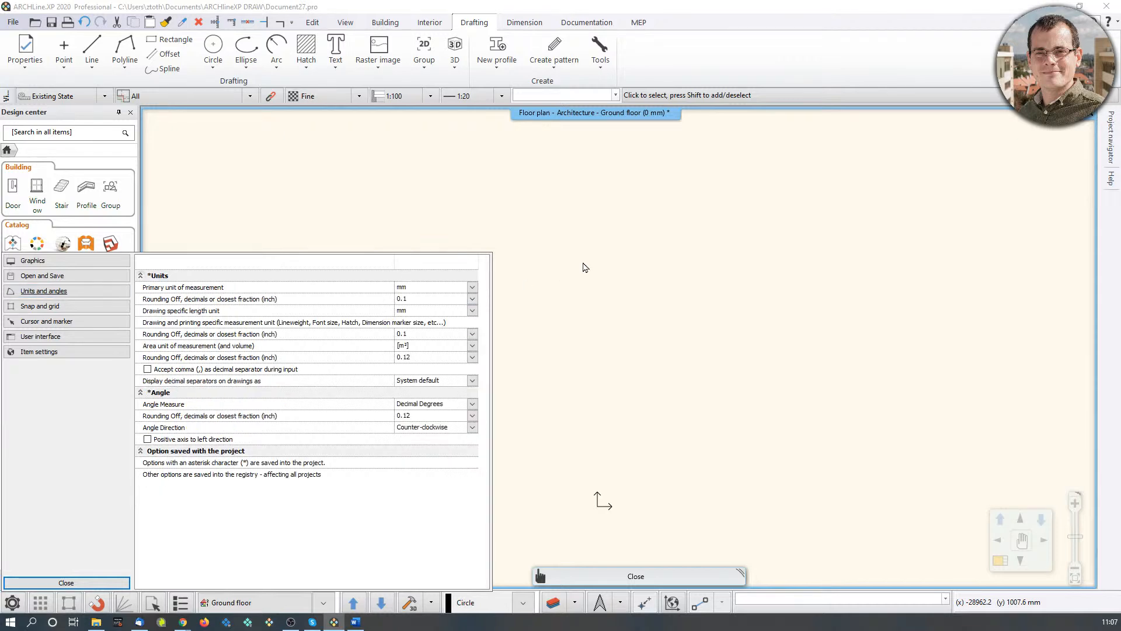
click(111, 582)
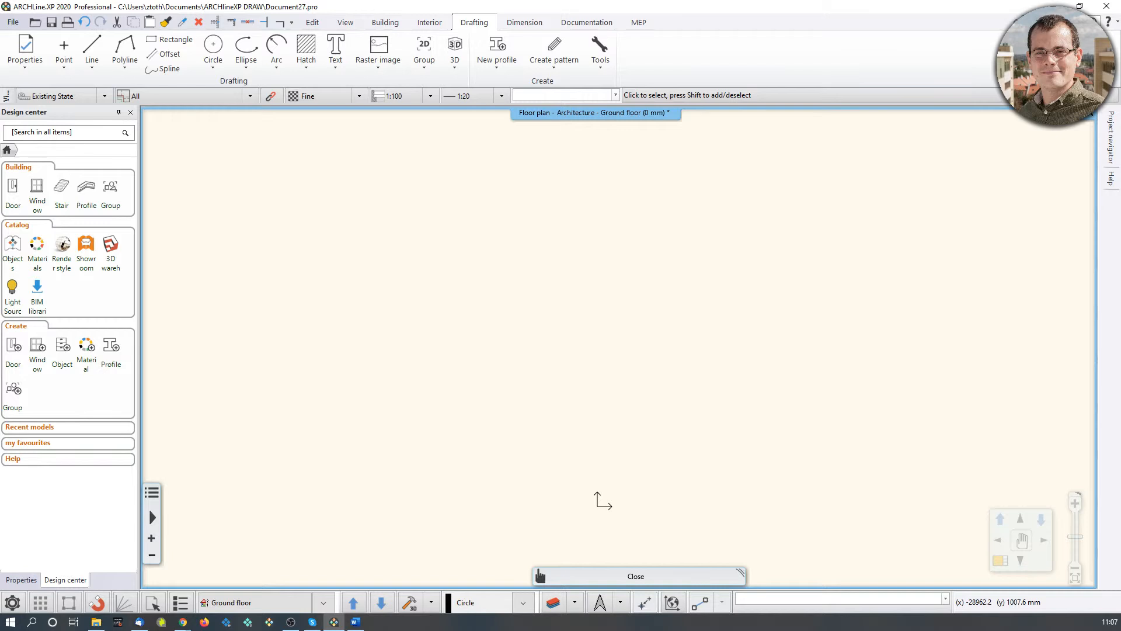
click(540, 575)
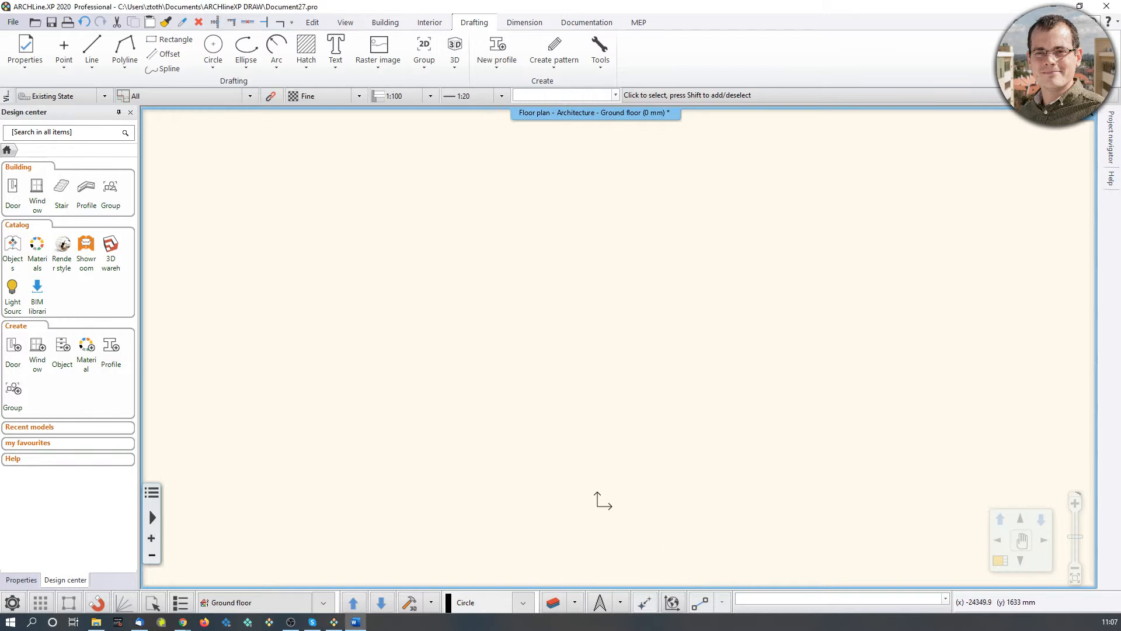
Step: Switch to the tutorial document in Word, examine the wall lengths on the dimensioned floor plan, and return to ARCHLine.XP
drag(0, 43, 483, 30)
scroll(489, 400, down, 4)
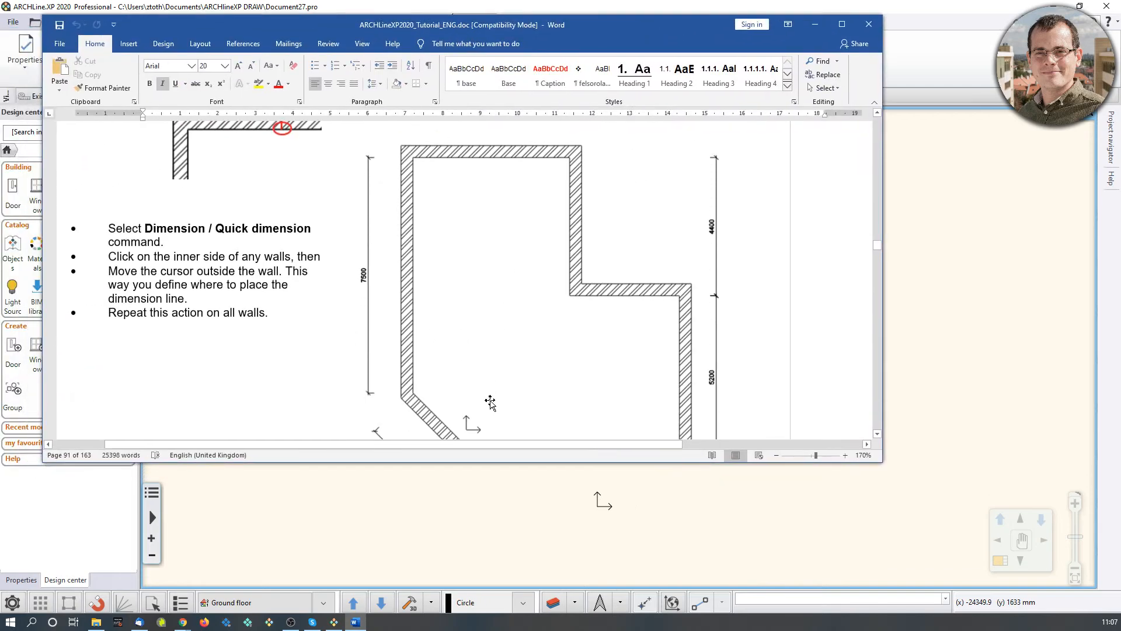
scroll(638, 320, up, 4)
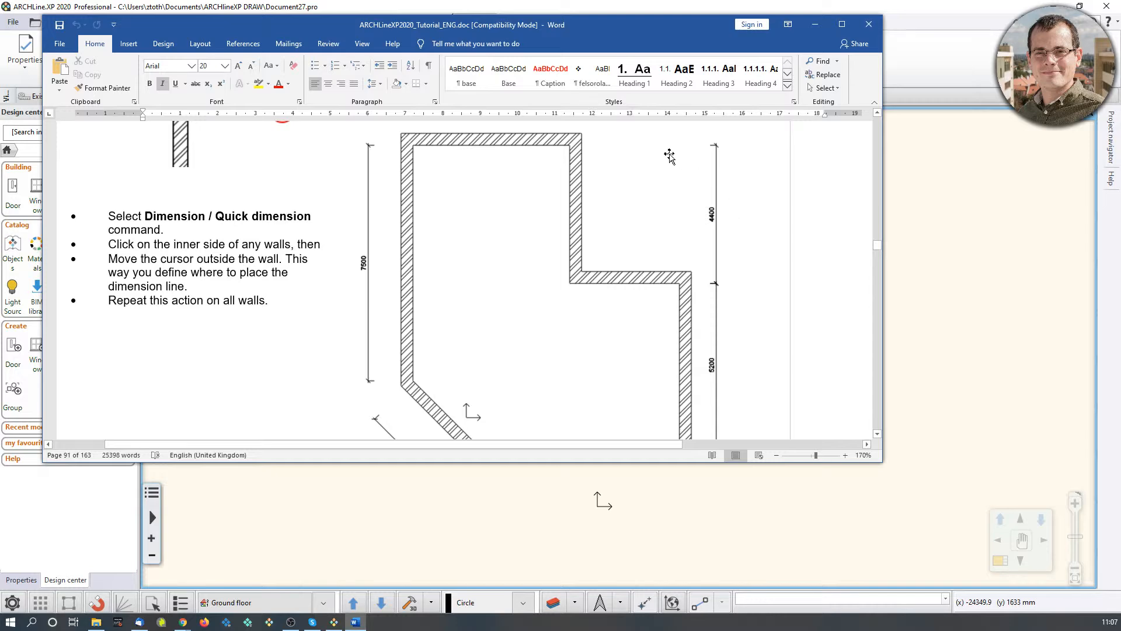
drag(657, 30, 0, 63)
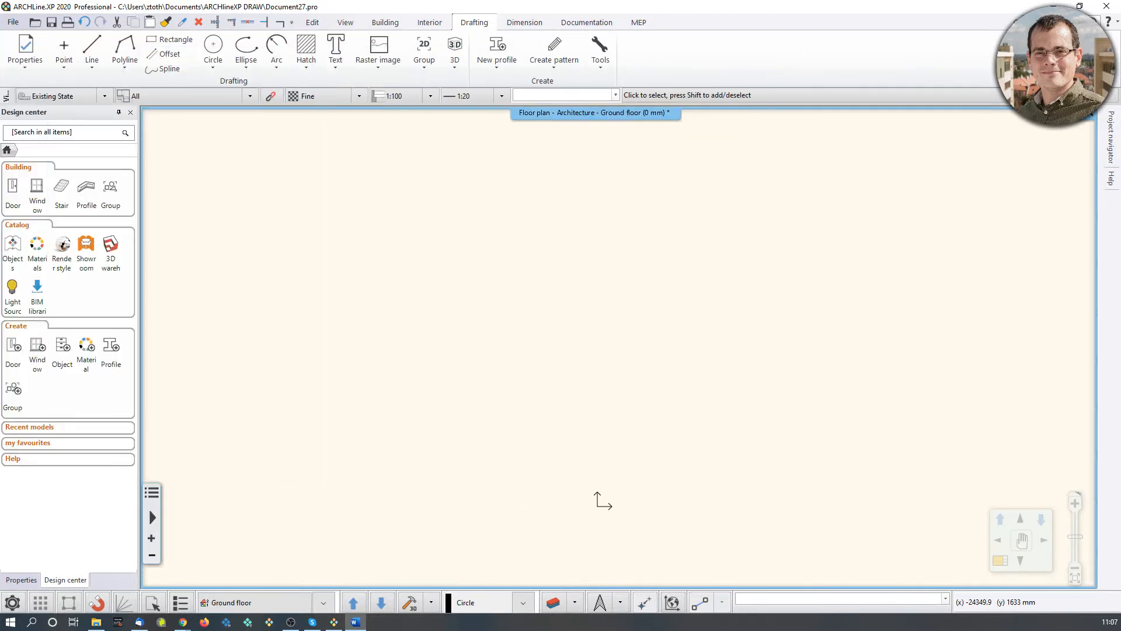
Step: Review the wall tool's default height, thickness and finish properties and accept them as they are
click(388, 24)
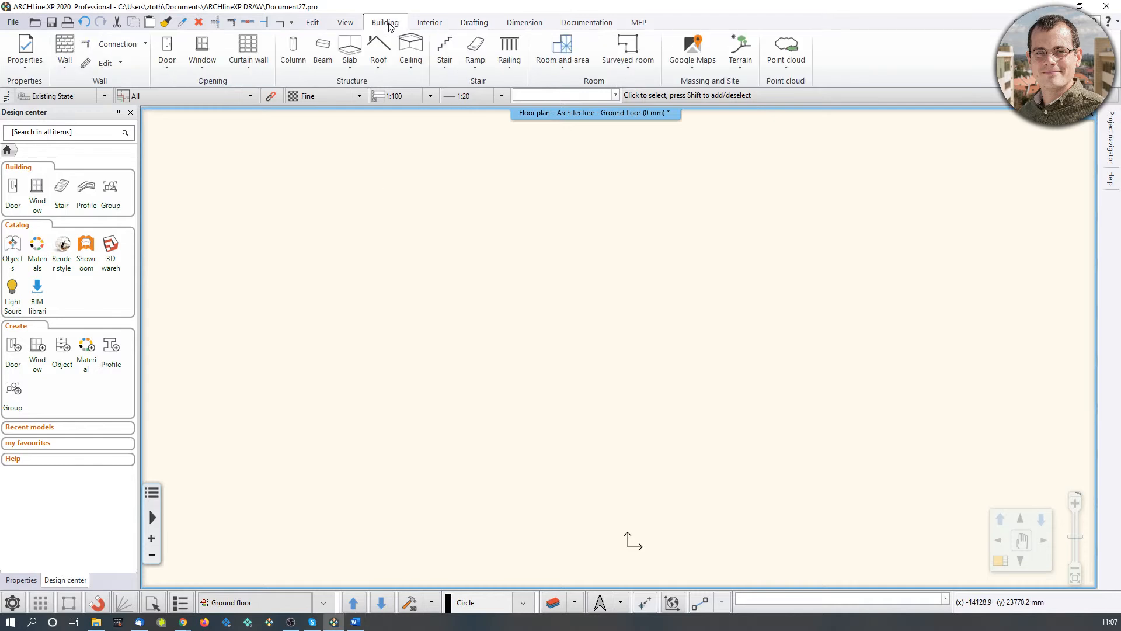
right_click(63, 50)
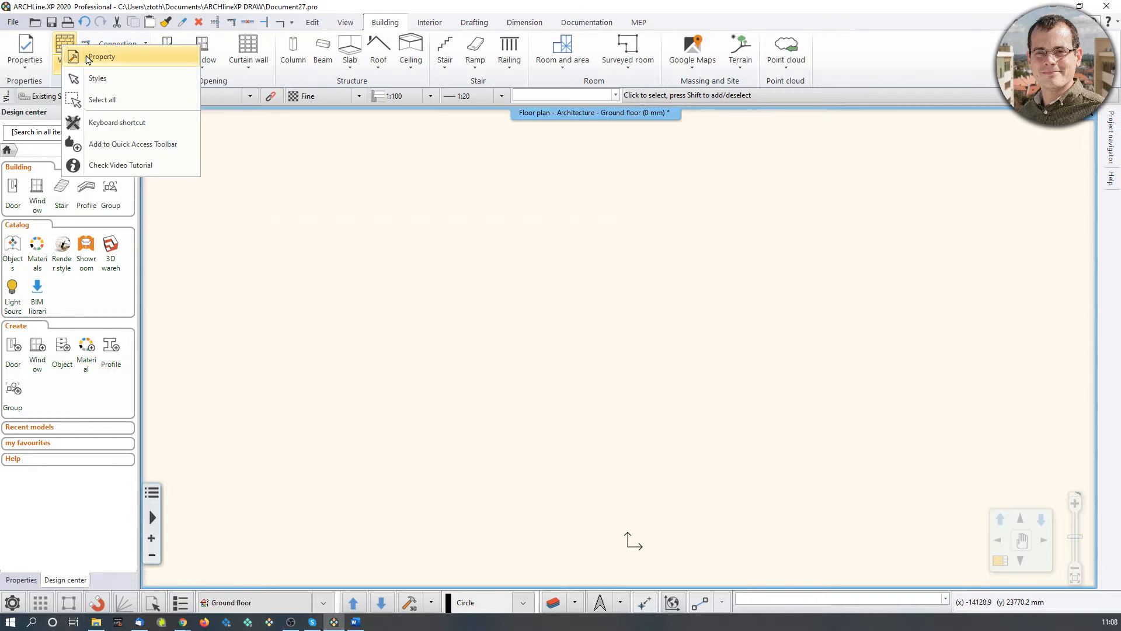
click(90, 62)
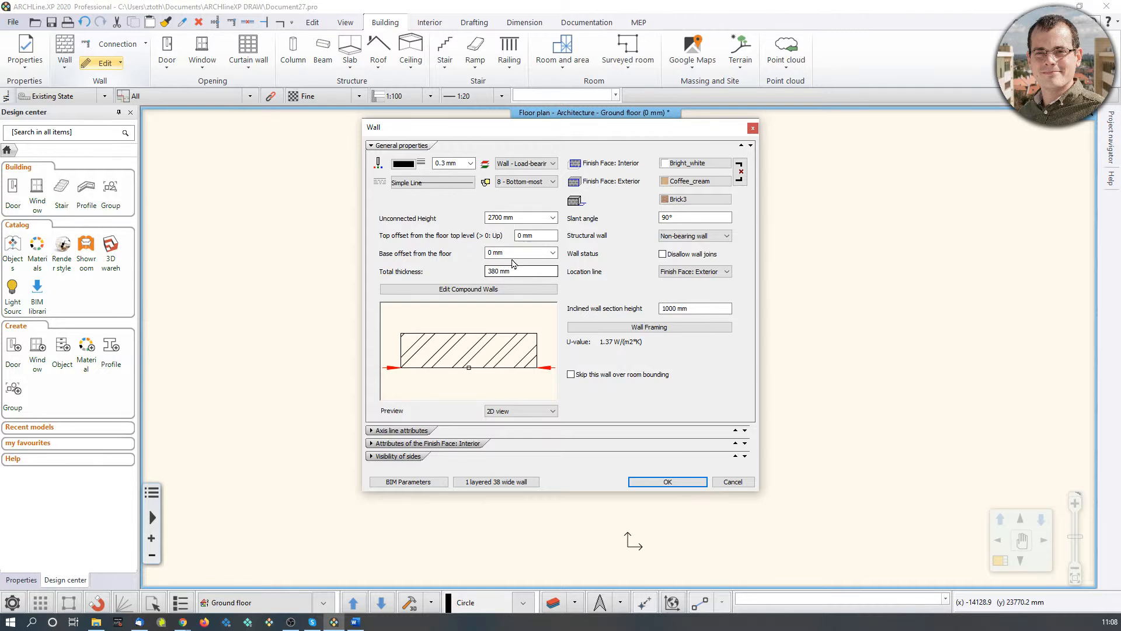
click(681, 482)
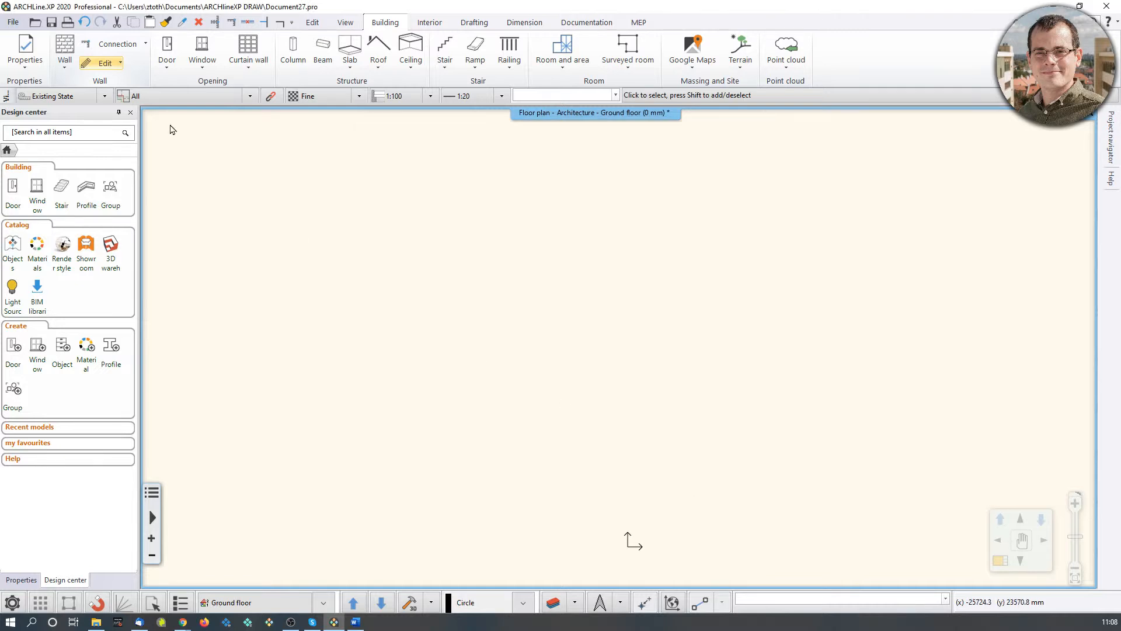
Step: Draw a vertical 7500 mm wall upwards in the 1 layered 38 wide wall style and end the wall command
click(65, 47)
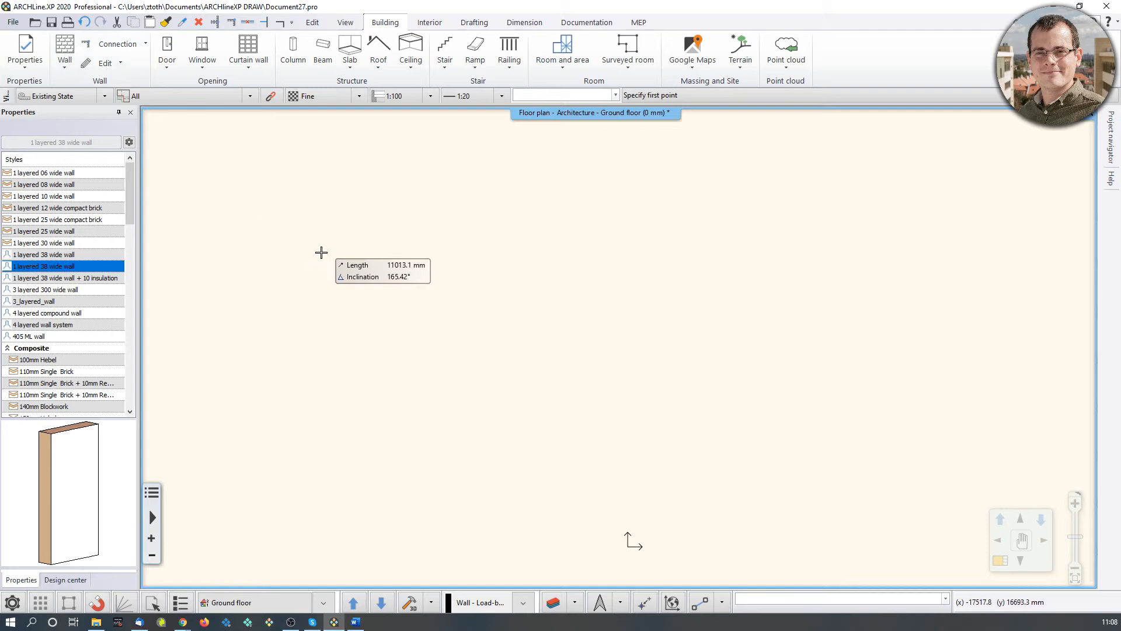
click(344, 487)
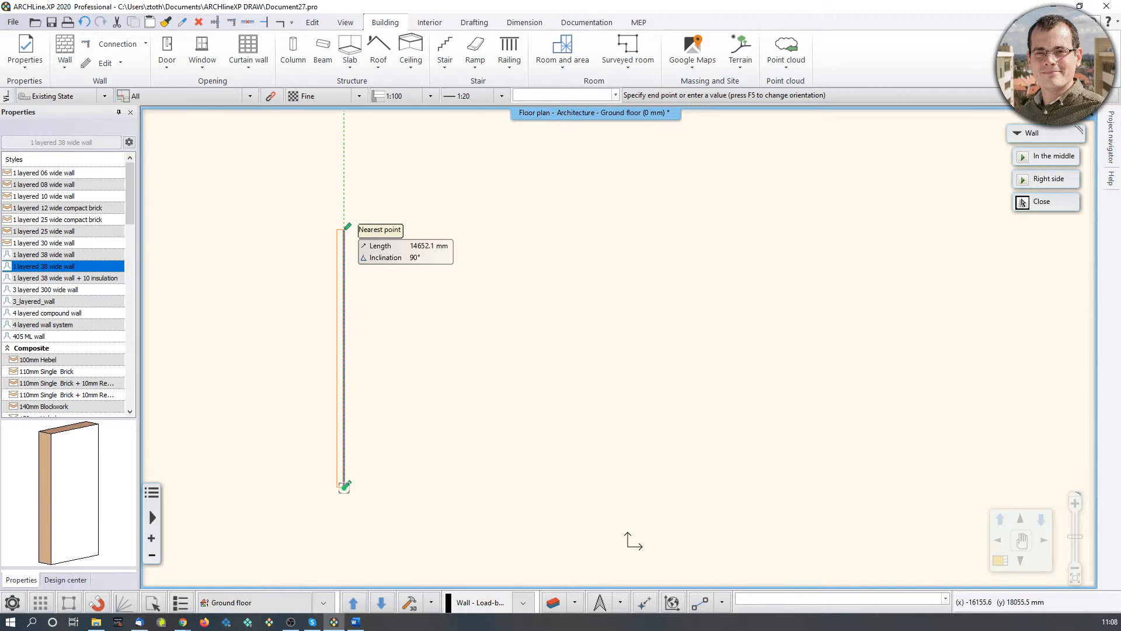
text(75)
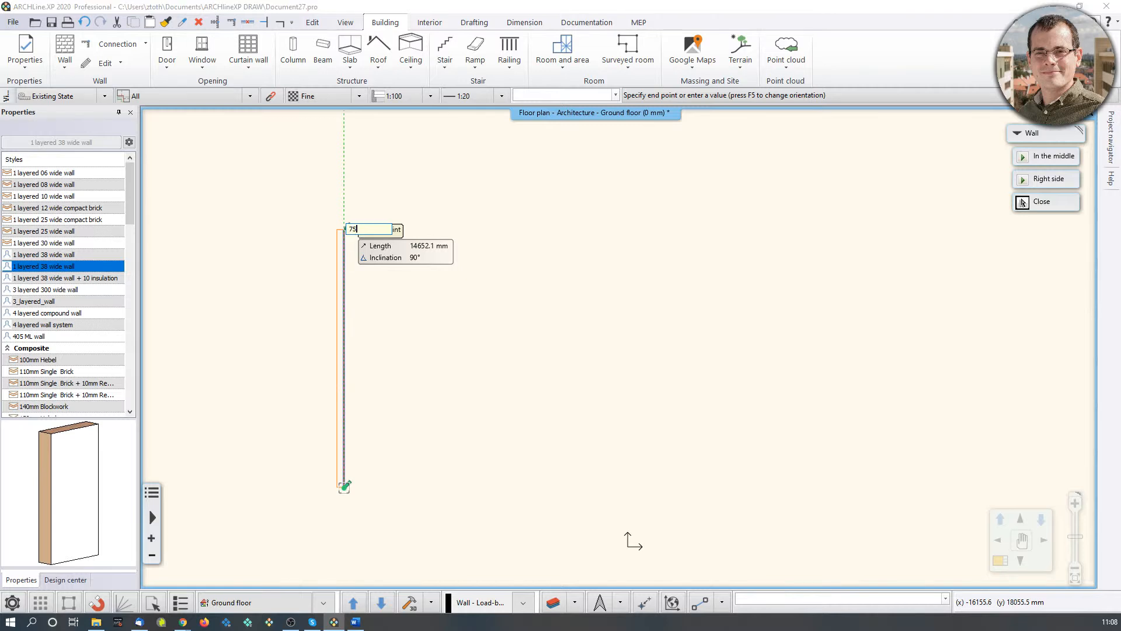
key(Return)
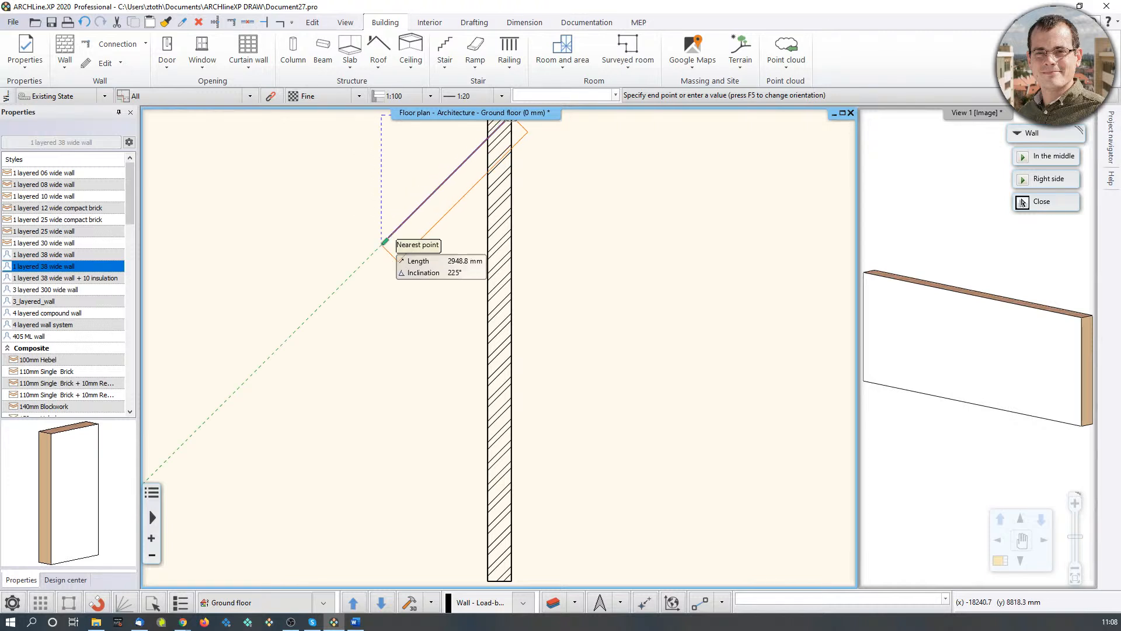
key(Escape)
key(Escape)
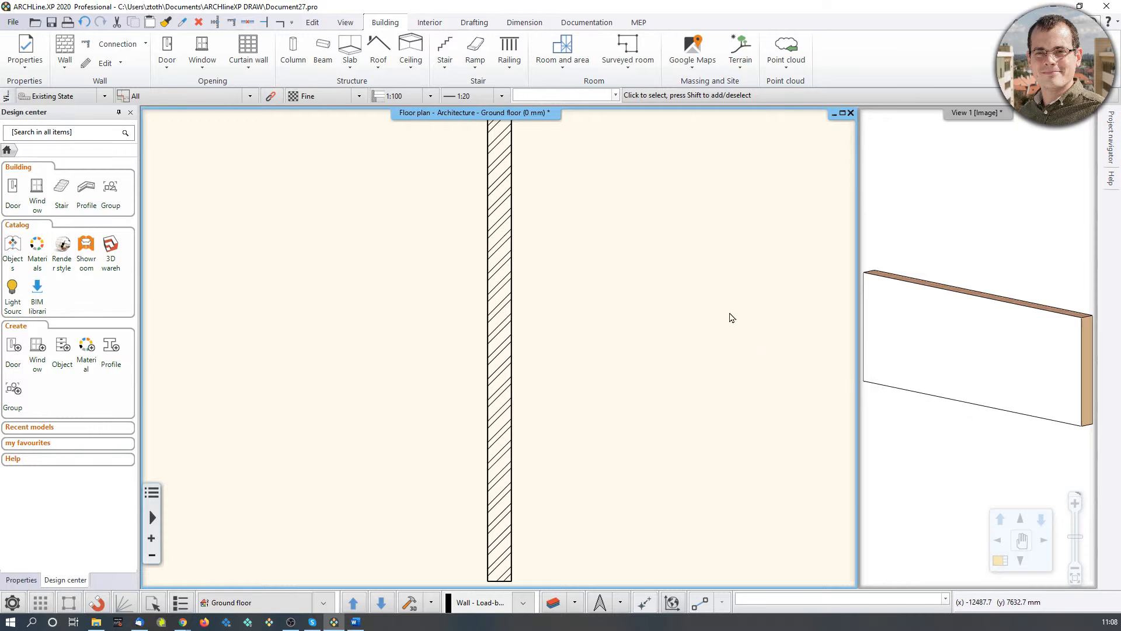
scroll(589, 284, down, 1)
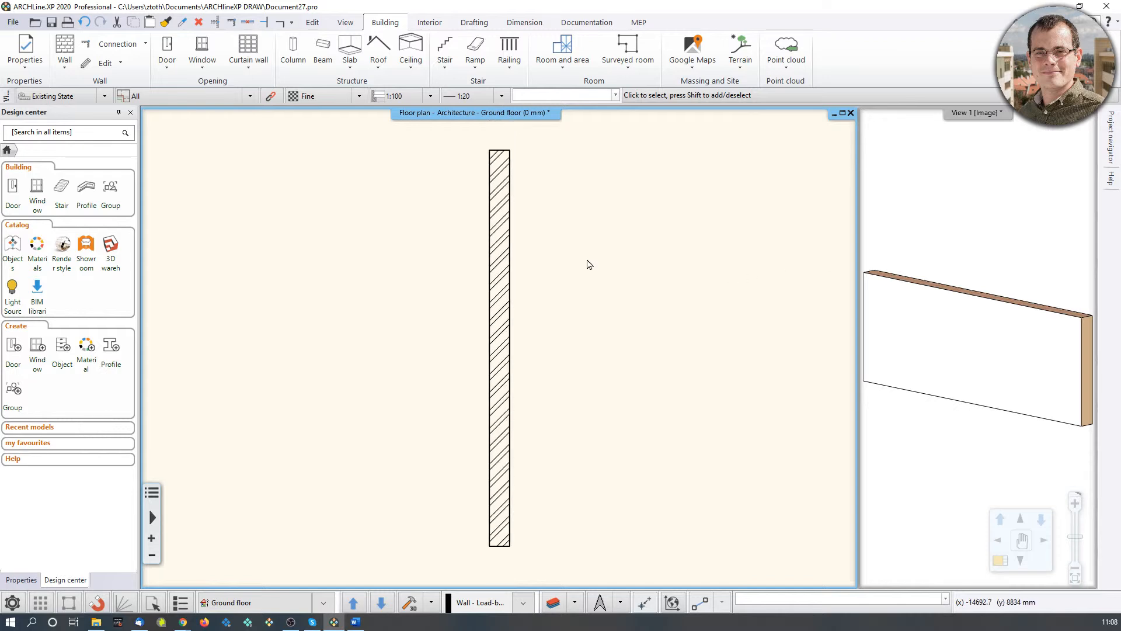
scroll(525, 371, up, 2)
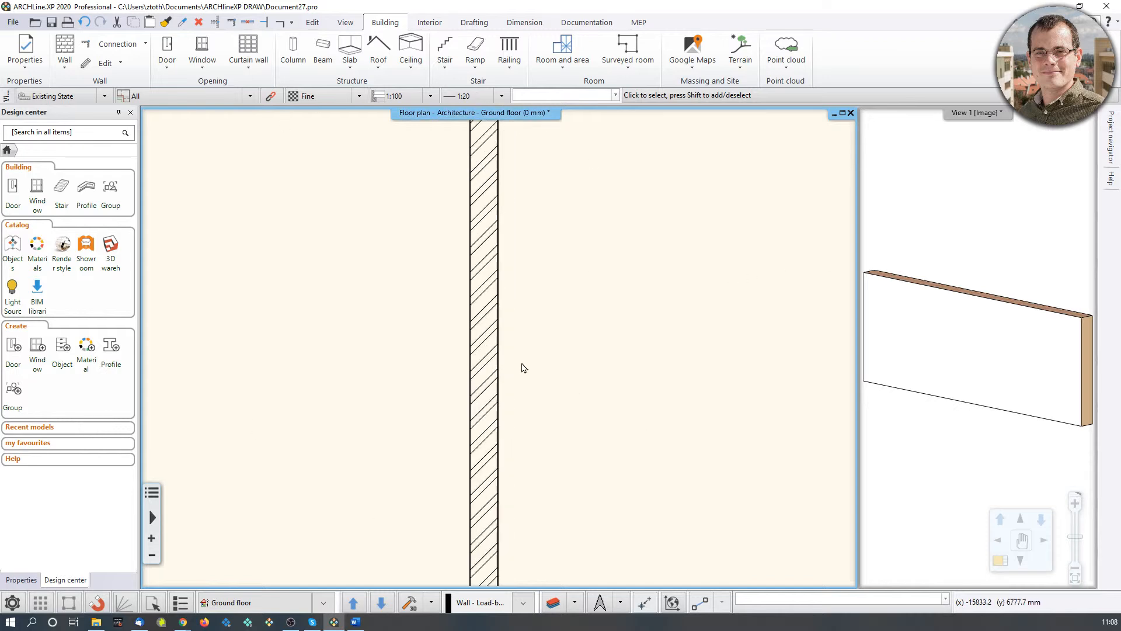
scroll(505, 309, down, 2)
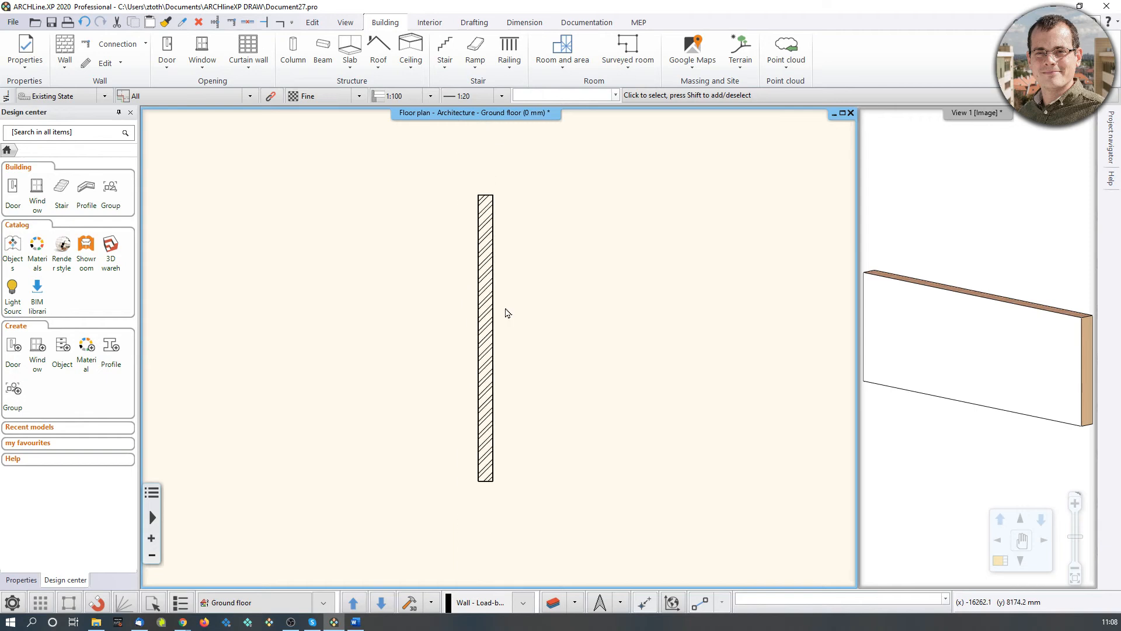
mouse_move(528, 304)
middle_down()
mouse_move(622, 299)
mouse_move(502, 277)
mouse_move(580, 360)
mouse_move(653, 308)
mouse_move(476, 312)
mouse_move(574, 302)
mouse_move(549, 302)
middle_up()
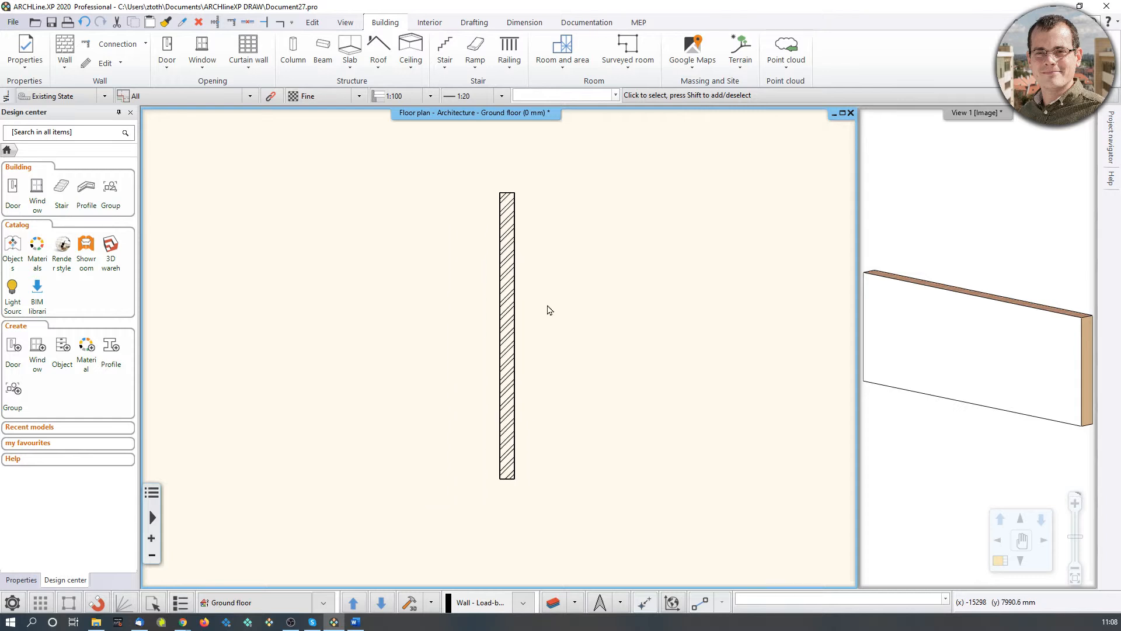
Step: Magnify the 3D view to examine the wall by zooming and orbiting, and make the floor plan the main view again
click(946, 216)
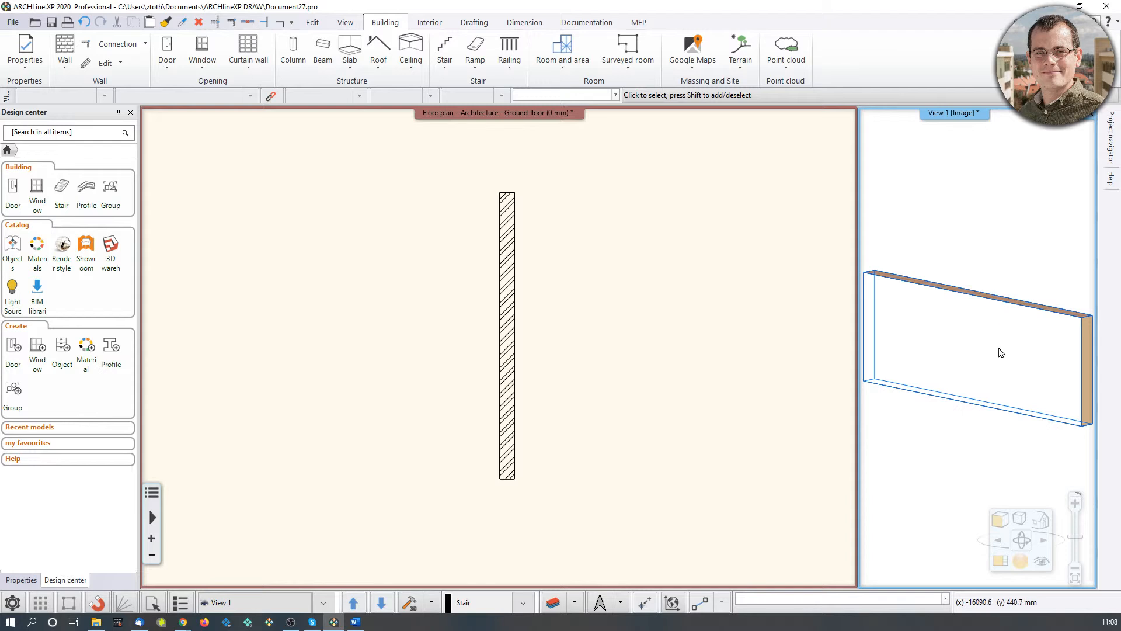
click(1004, 569)
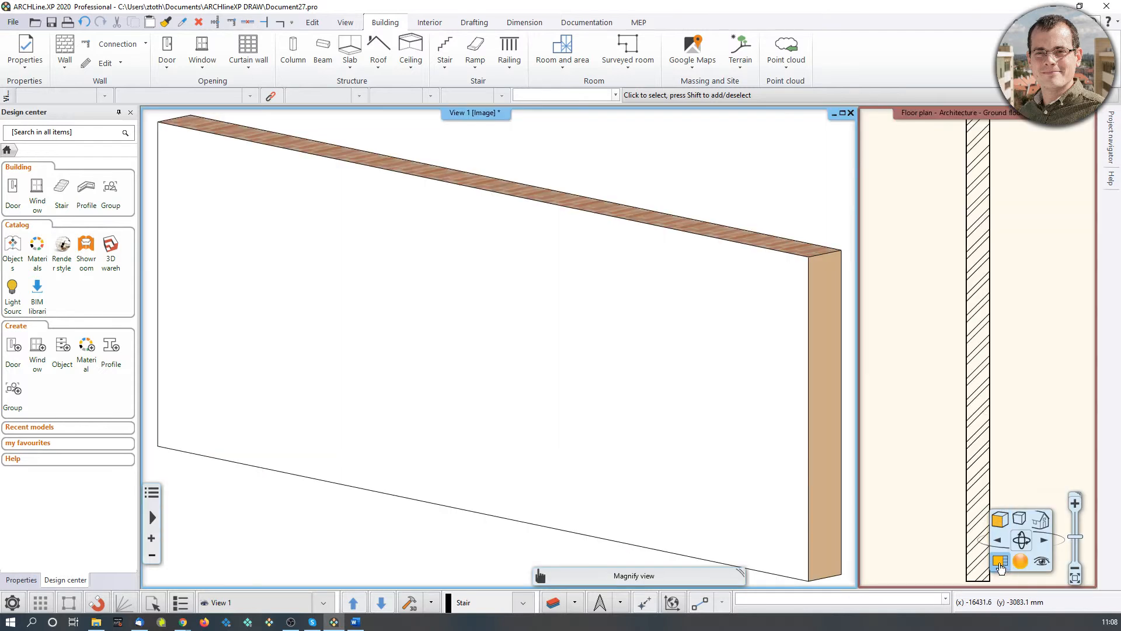
scroll(644, 341, down, 6)
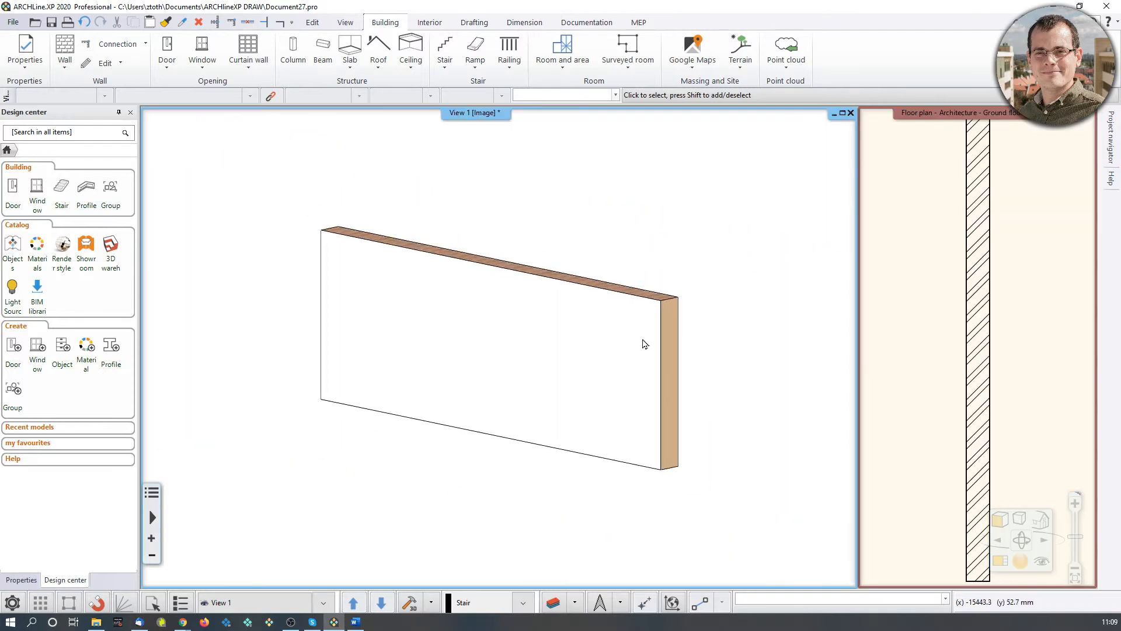
scroll(537, 362, up, 7)
scroll(537, 362, down, 7)
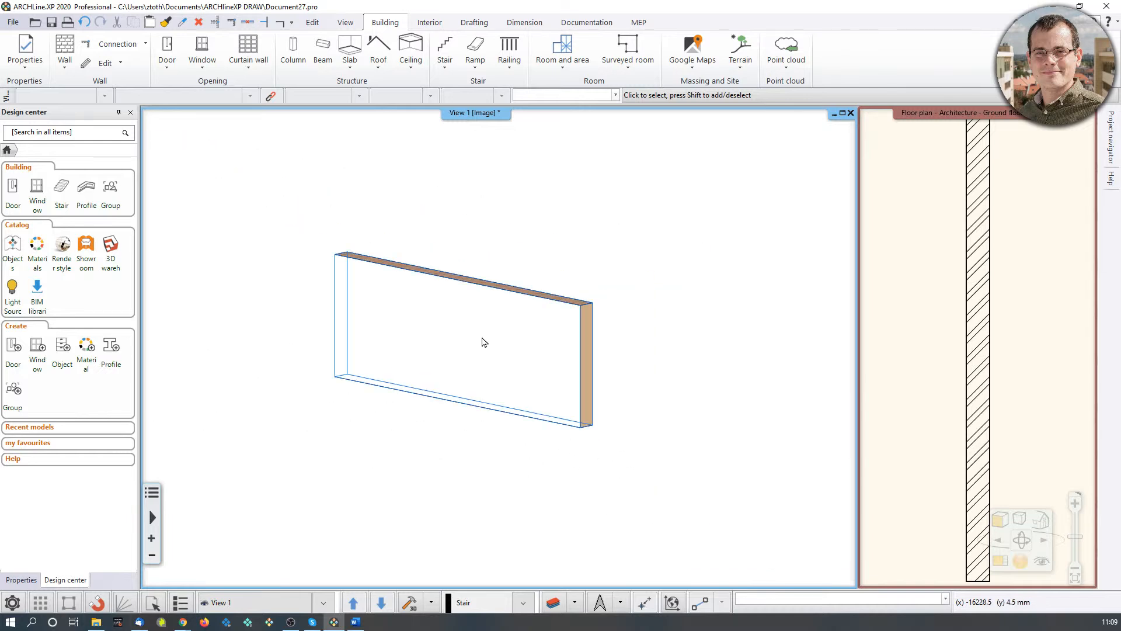
mouse_move(482, 335)
middle_down()
mouse_move(368, 347)
mouse_move(374, 368)
mouse_move(450, 355)
middle_up()
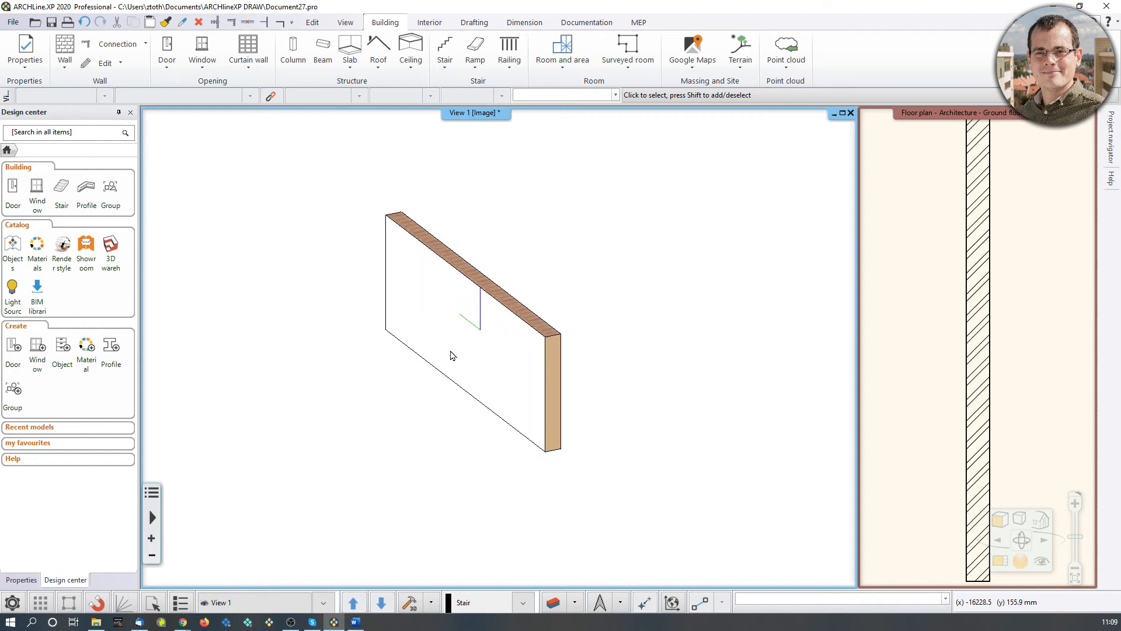
click(1000, 560)
scroll(538, 304, down, 3)
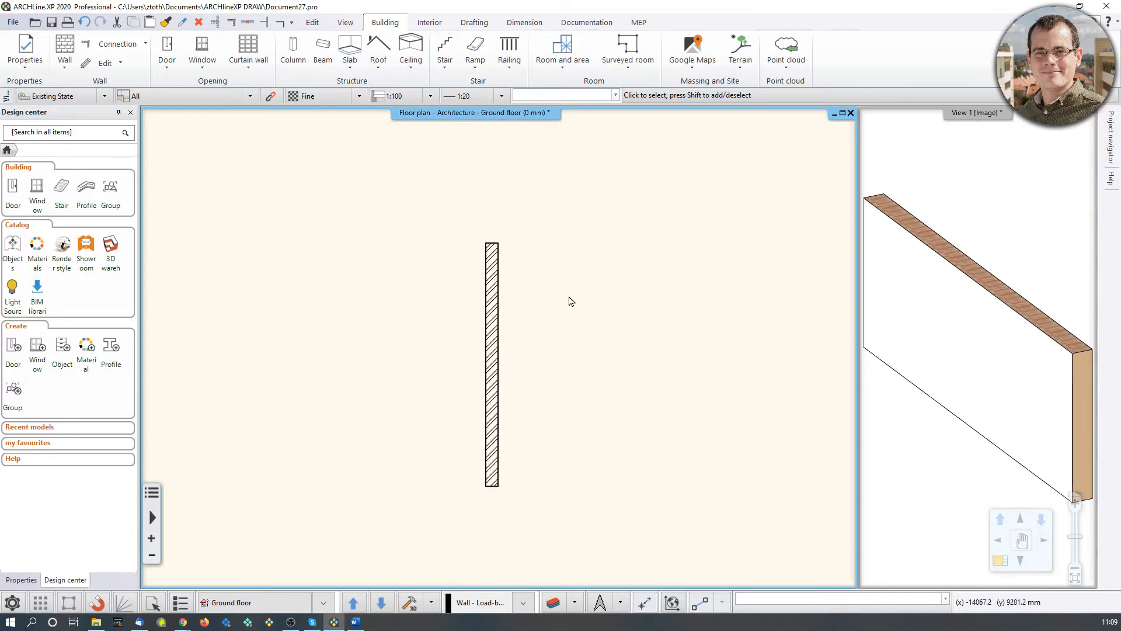
Step: Draw a 5000 mm horizontal wall to the right from the upper inner corner of the vertical wall
middle_drag(1024, 292, 1015, 315)
scroll(1014, 315, down, 3)
middle_drag(539, 320, 521, 314)
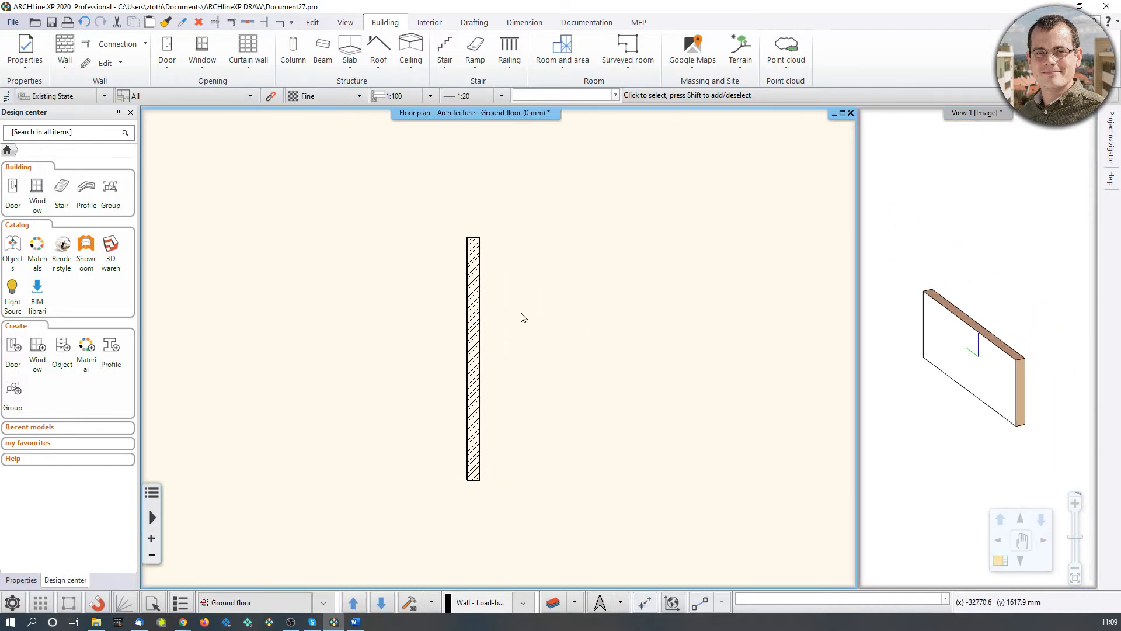
click(54, 57)
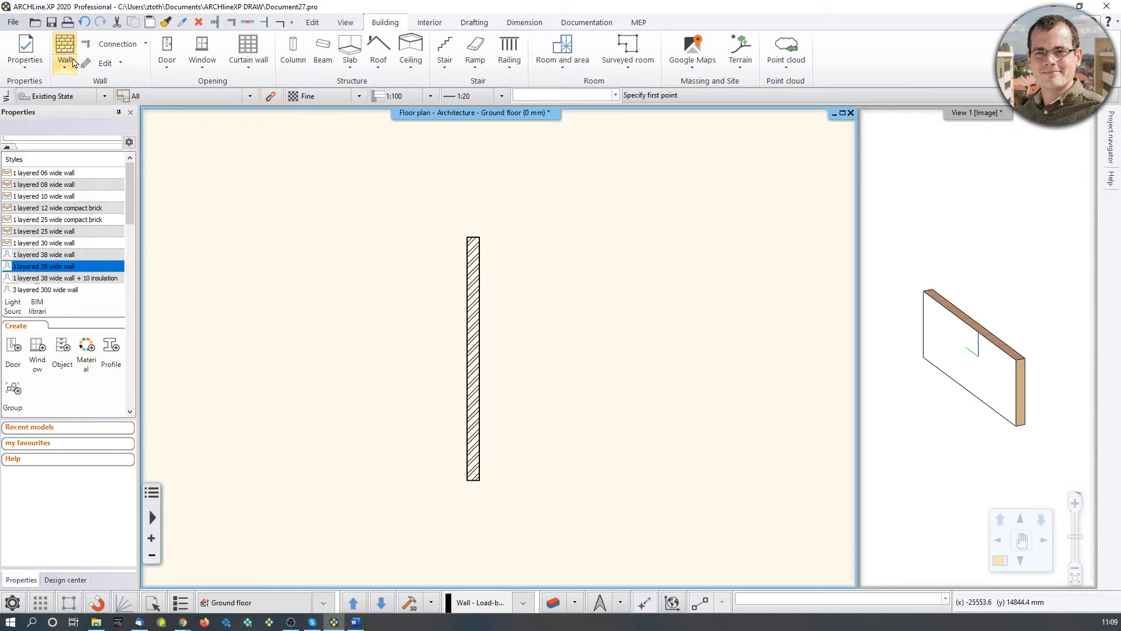
click(479, 236)
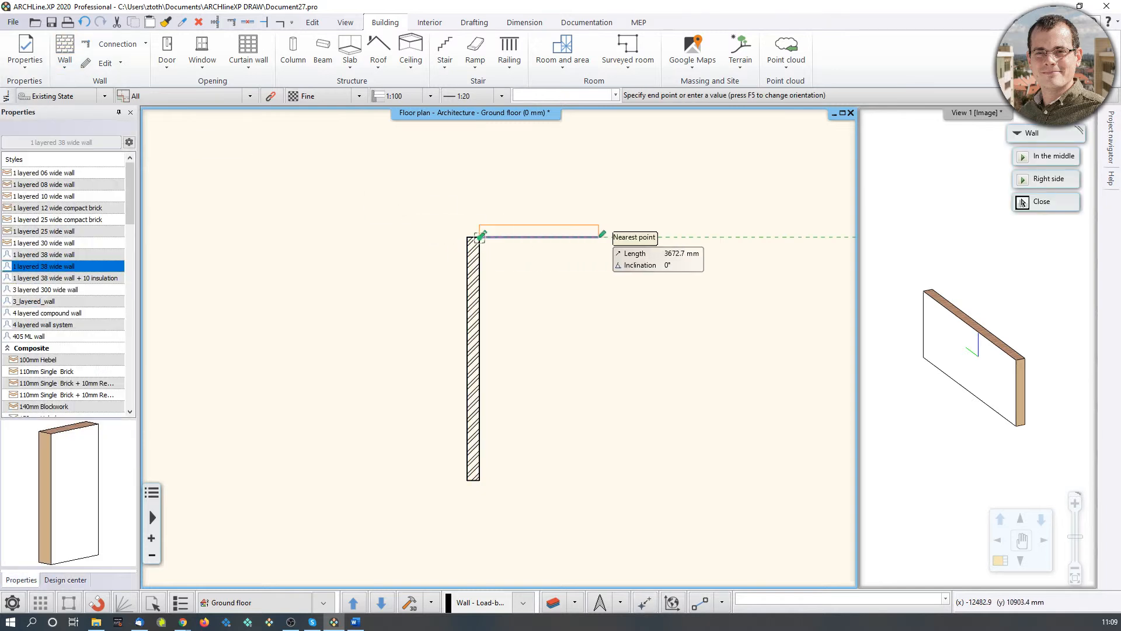
key(Escape)
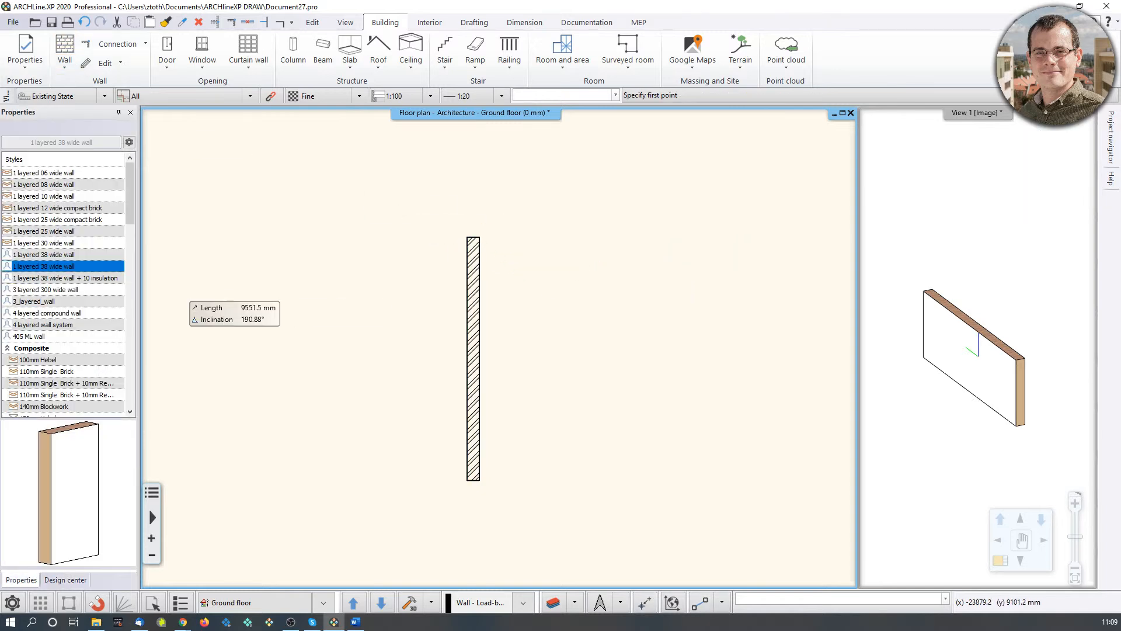
click(480, 236)
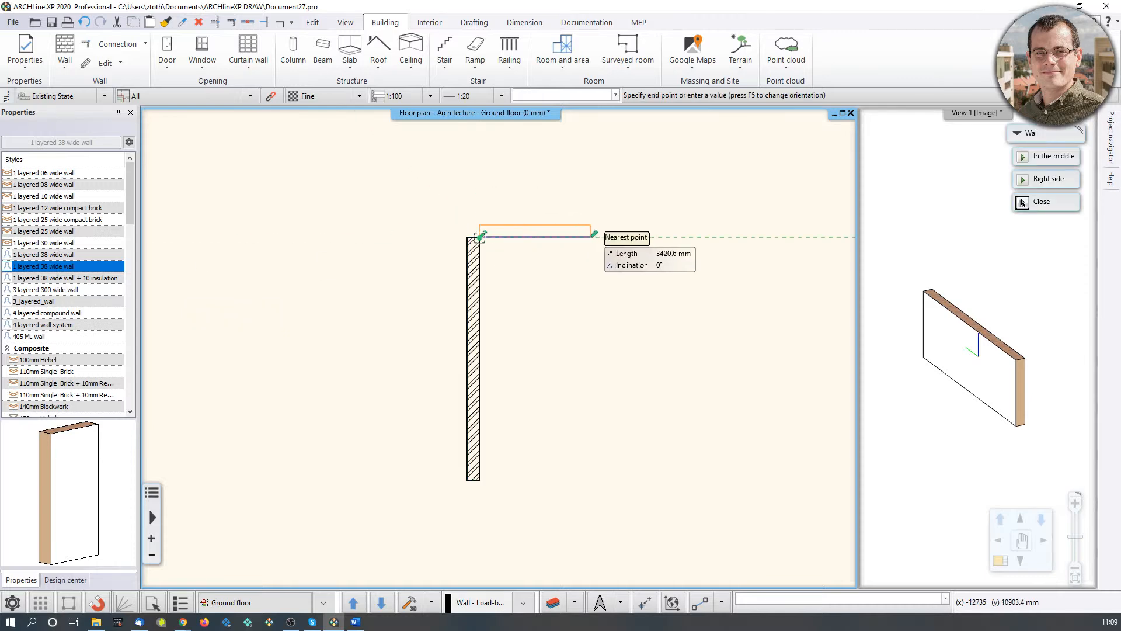
text(5000)
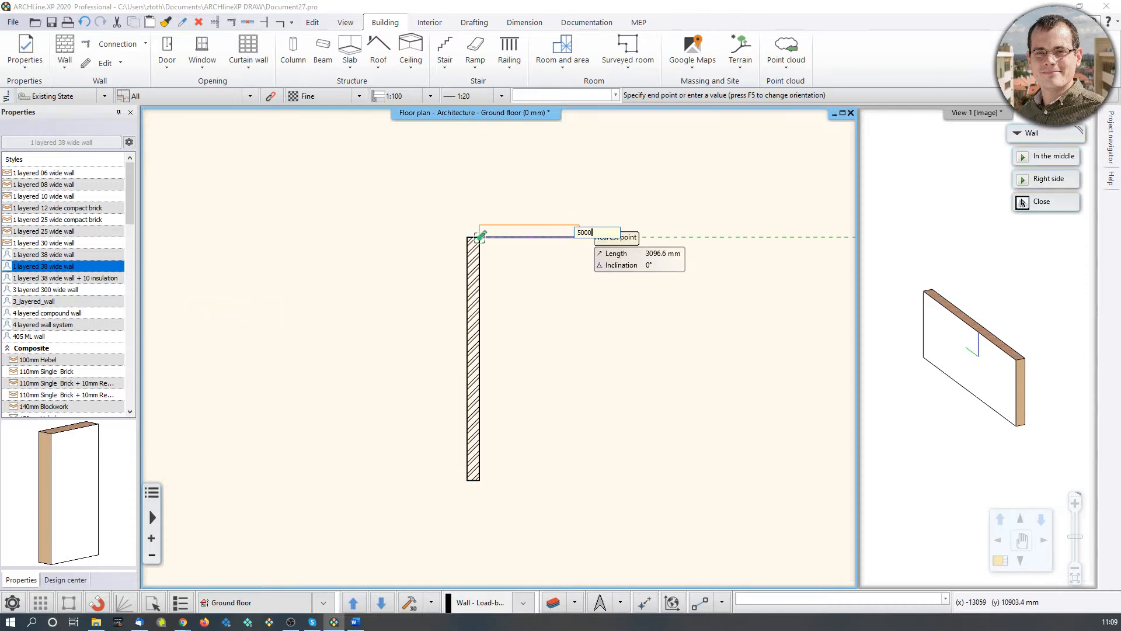
key(Return)
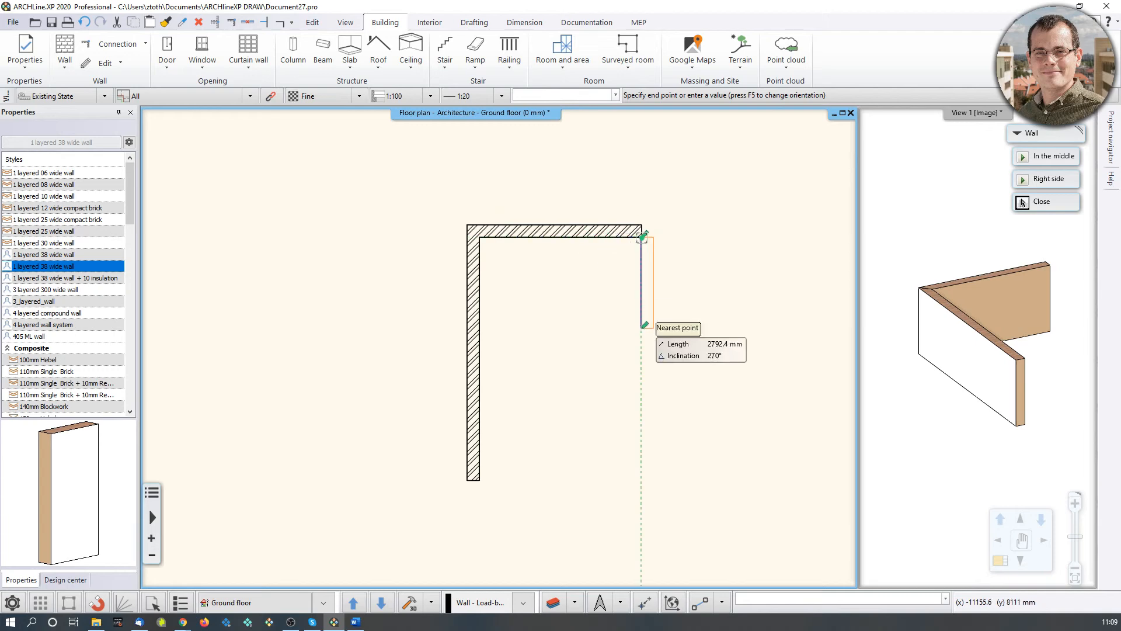
Step: Continue the wall chain 4400 mm downwards and then 3500 mm horizontally to the right
text(3)
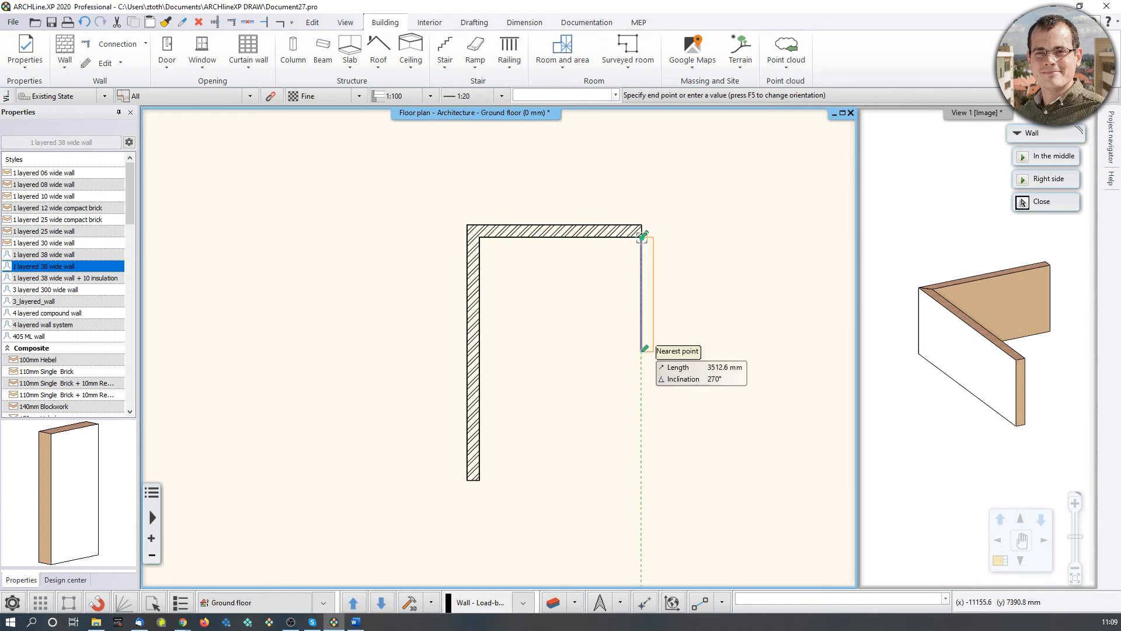
key(Return)
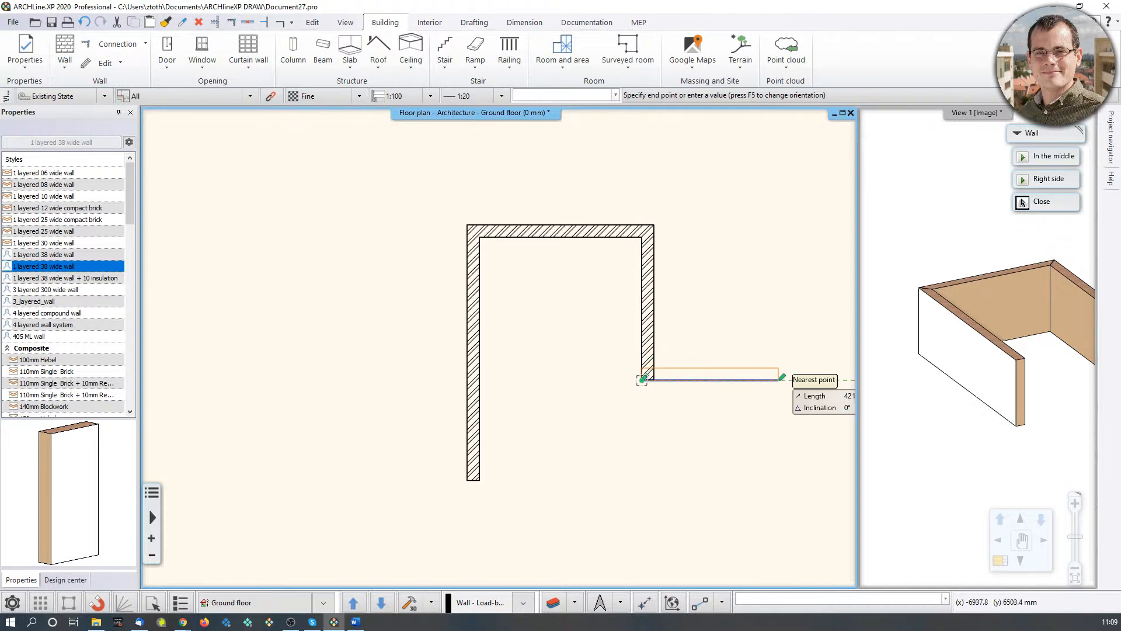
text(3500)
key(Return)
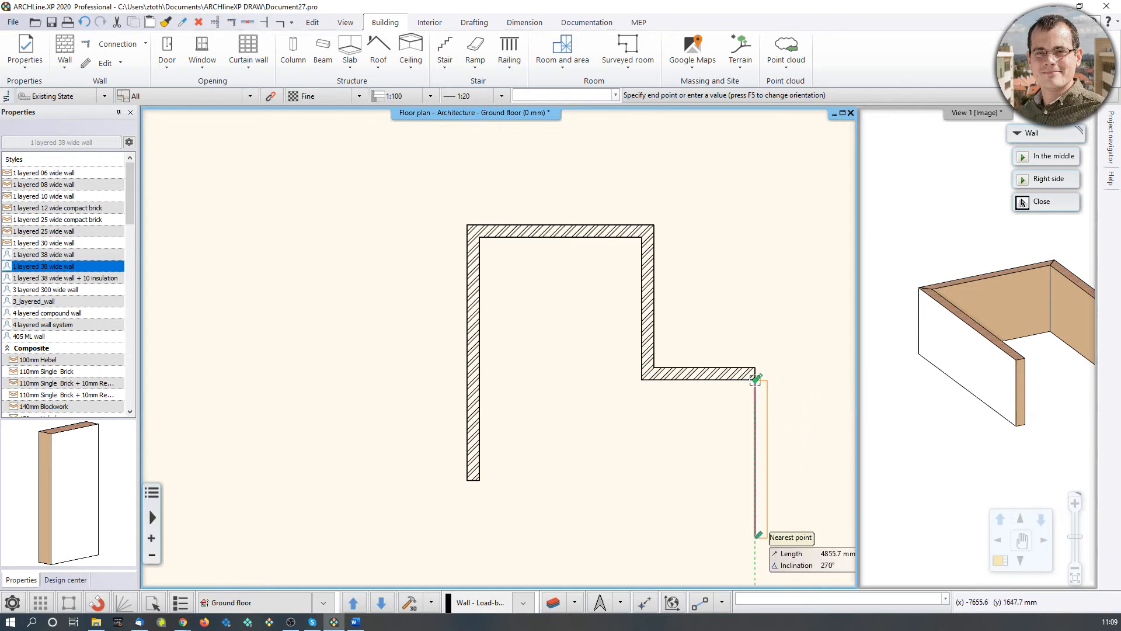
Step: Continue the wall chain 5200 mm downwards and then 6400 mm horizontally to the left
text(5200)
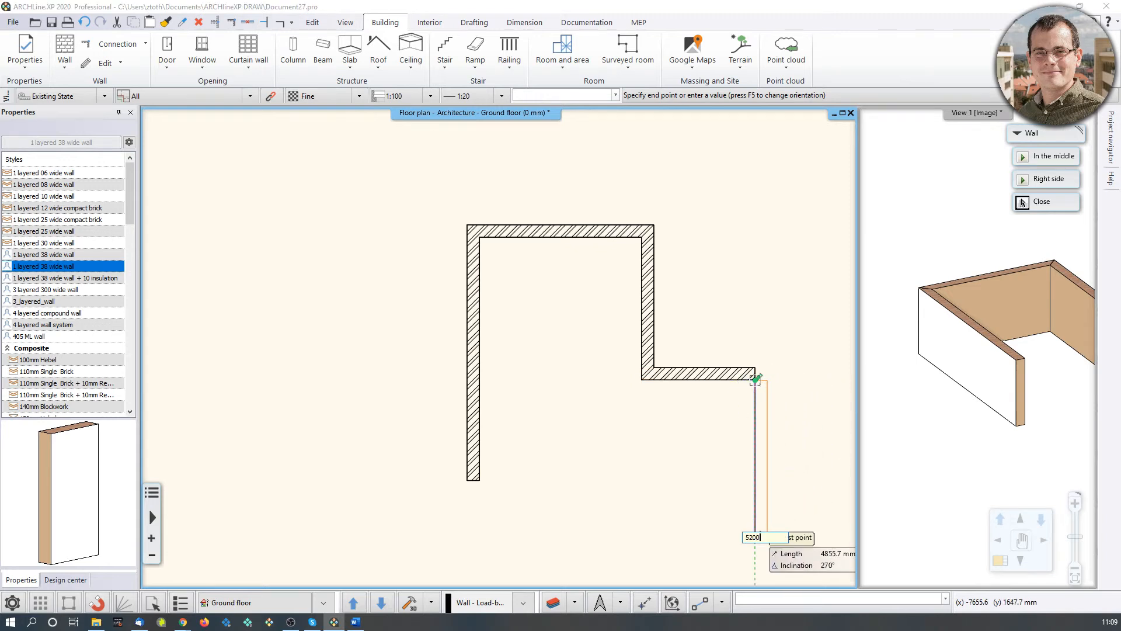
key(Return)
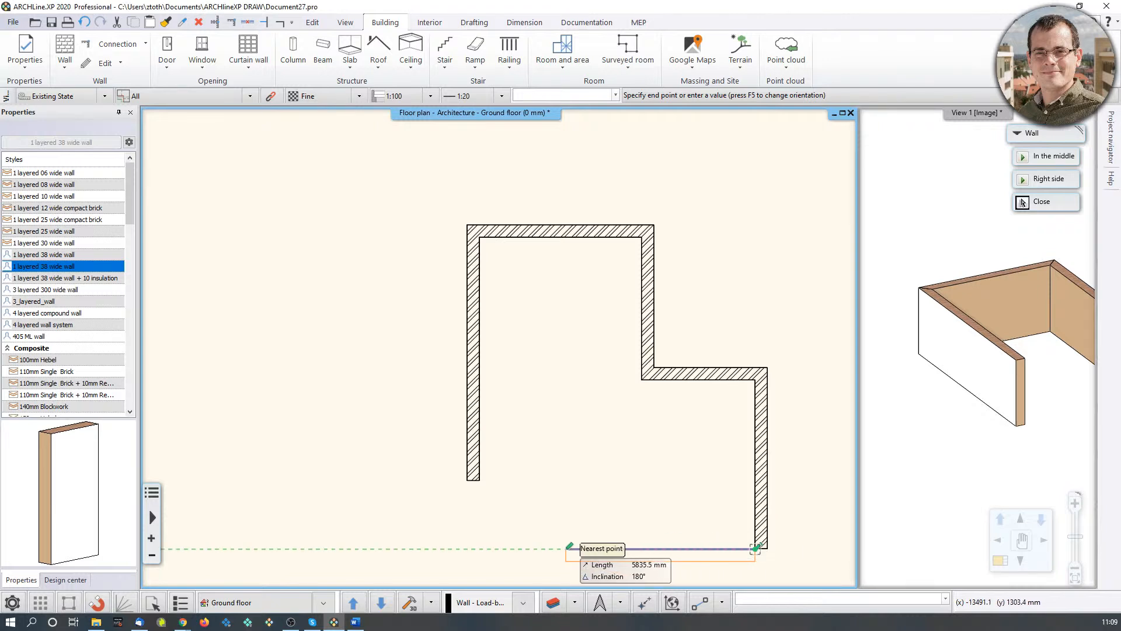
text(6400)
key(Return)
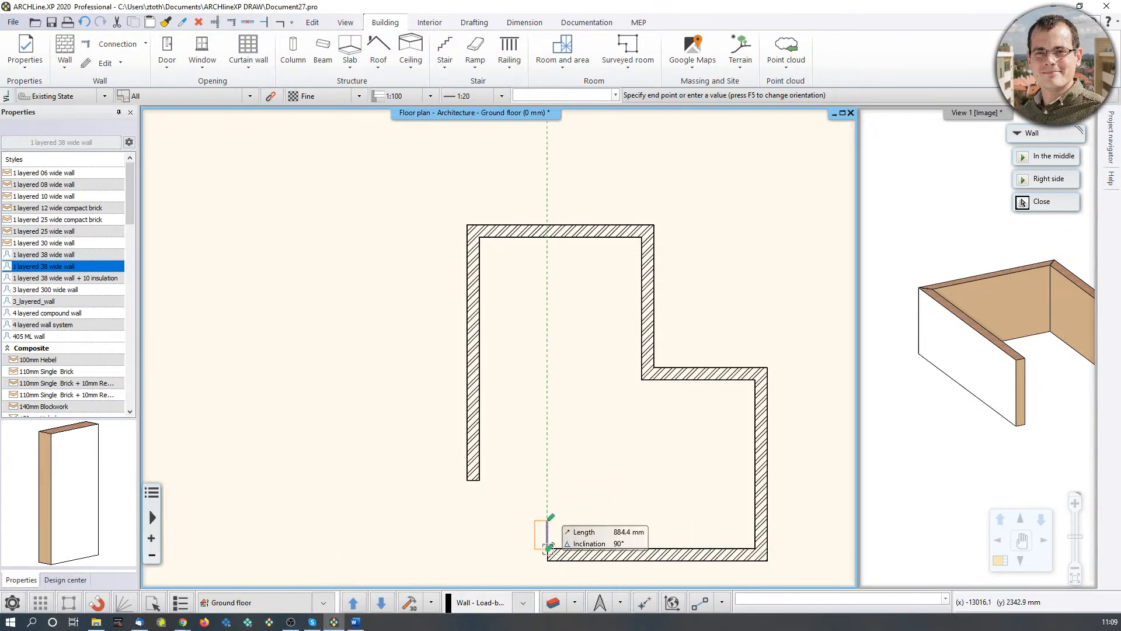
Step: Close the outline with a diagonal wall to the lower inner endpoint of the first vertical wall and end the wall command
middle_drag(549, 513, 549, 466)
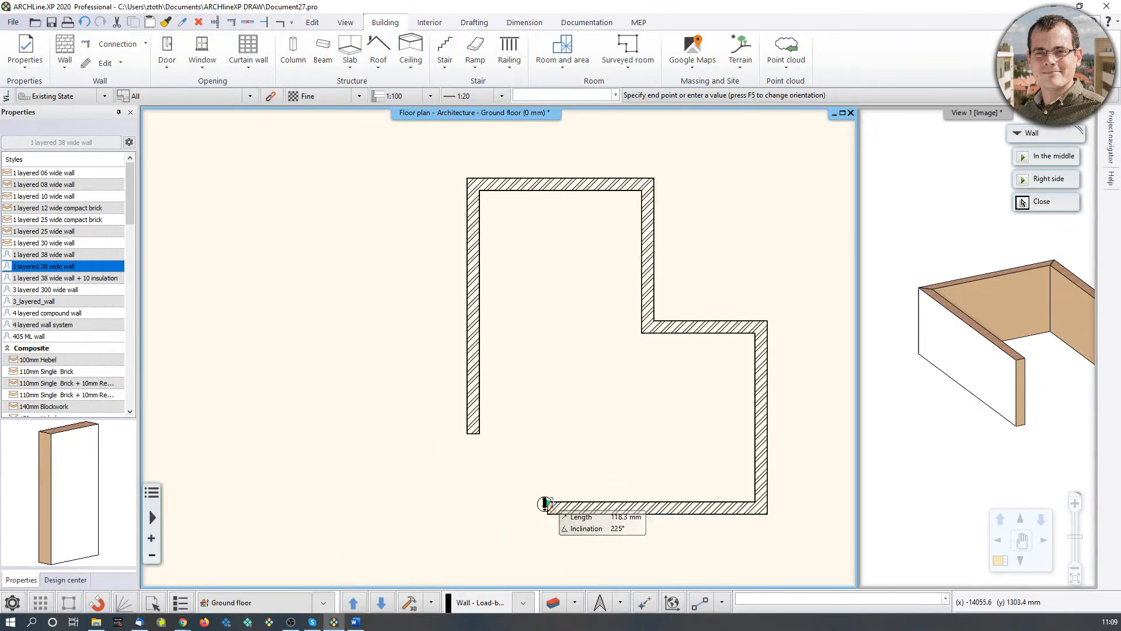
scroll(545, 503, up, 2)
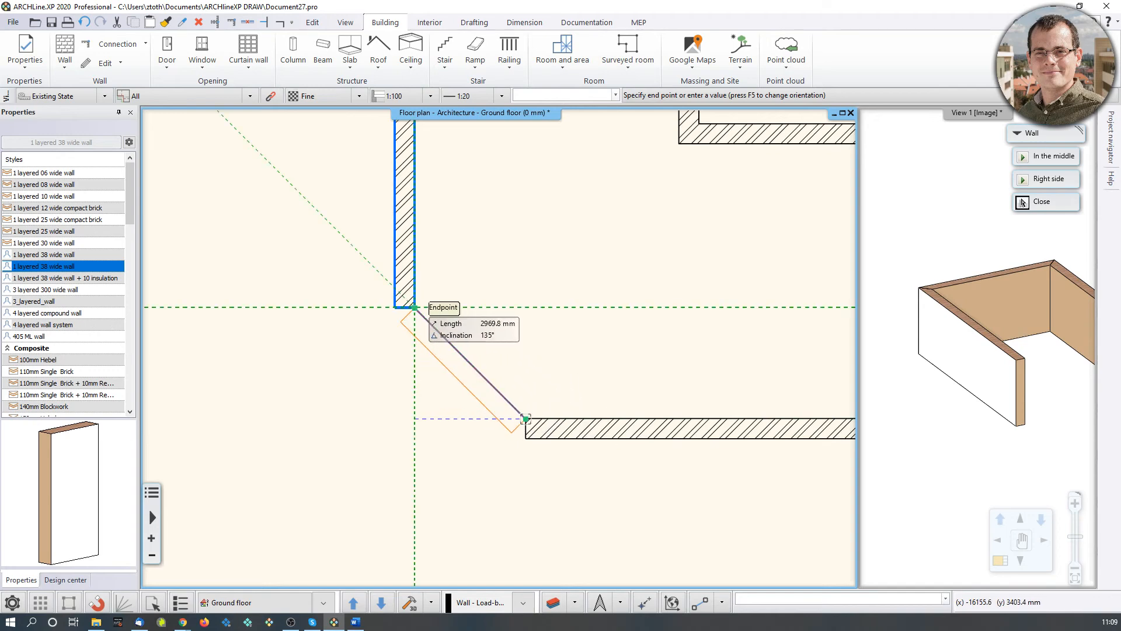
click(414, 307)
key(Escape)
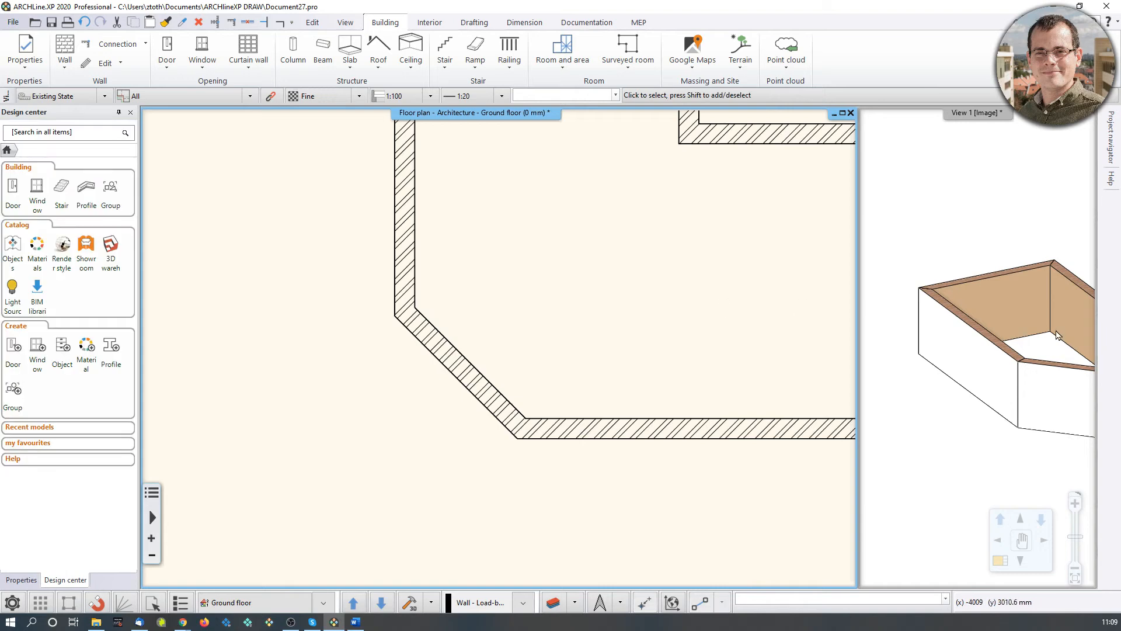
Step: Select all the outline walls, give their exterior face the same Bright_white material as the interior, and clear the selection
scroll(1055, 339, down, 3)
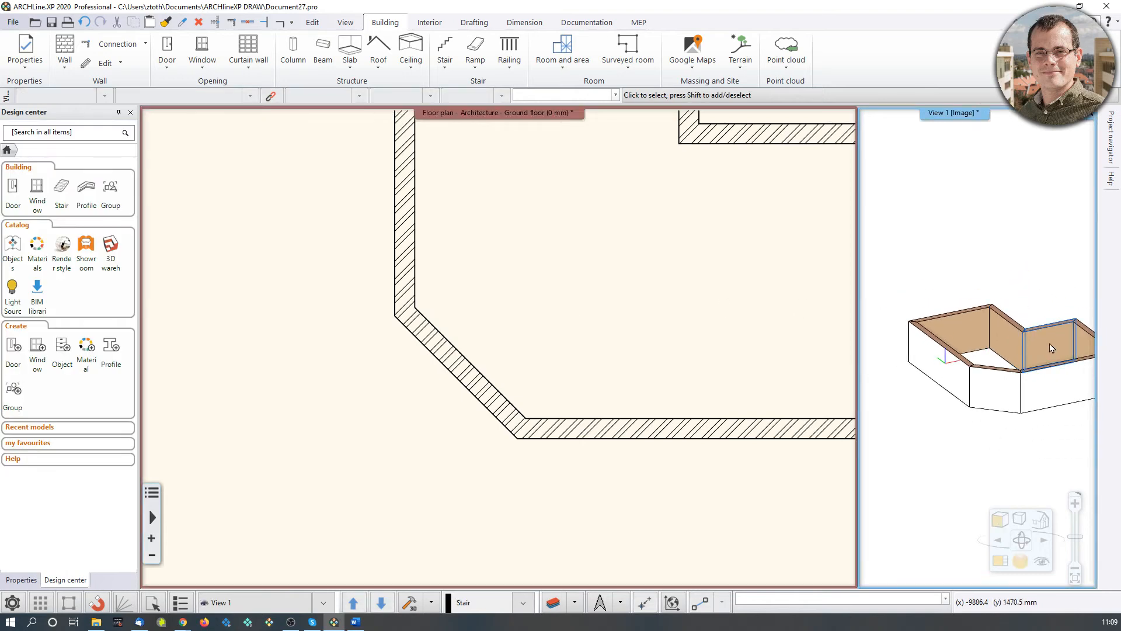
middle_drag(1047, 352, 1016, 390)
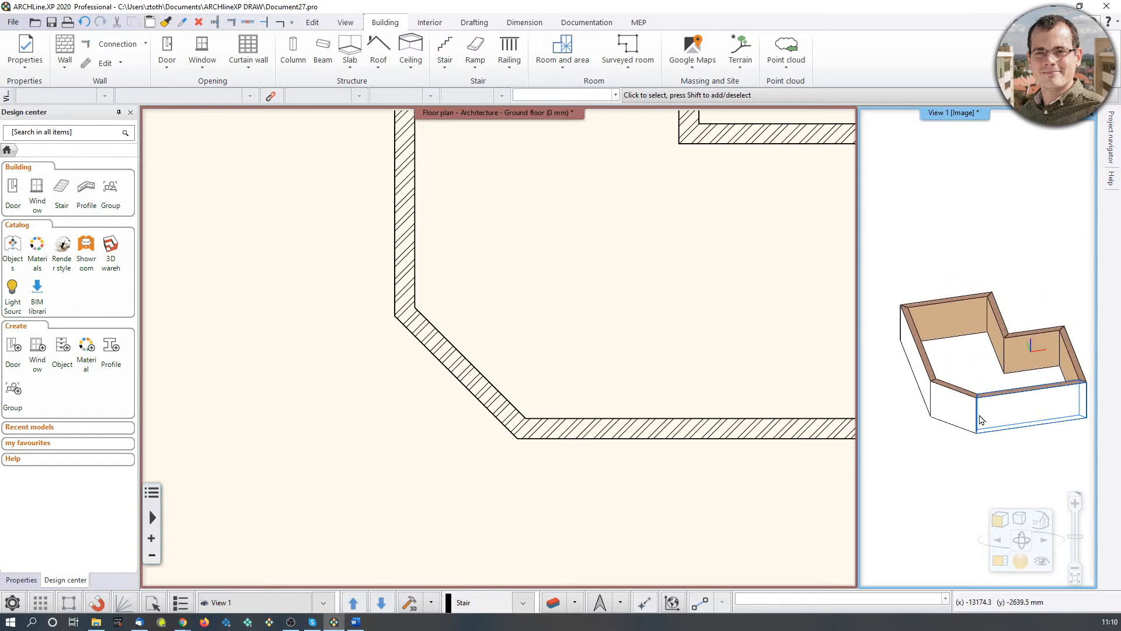
scroll(678, 415, down, 4)
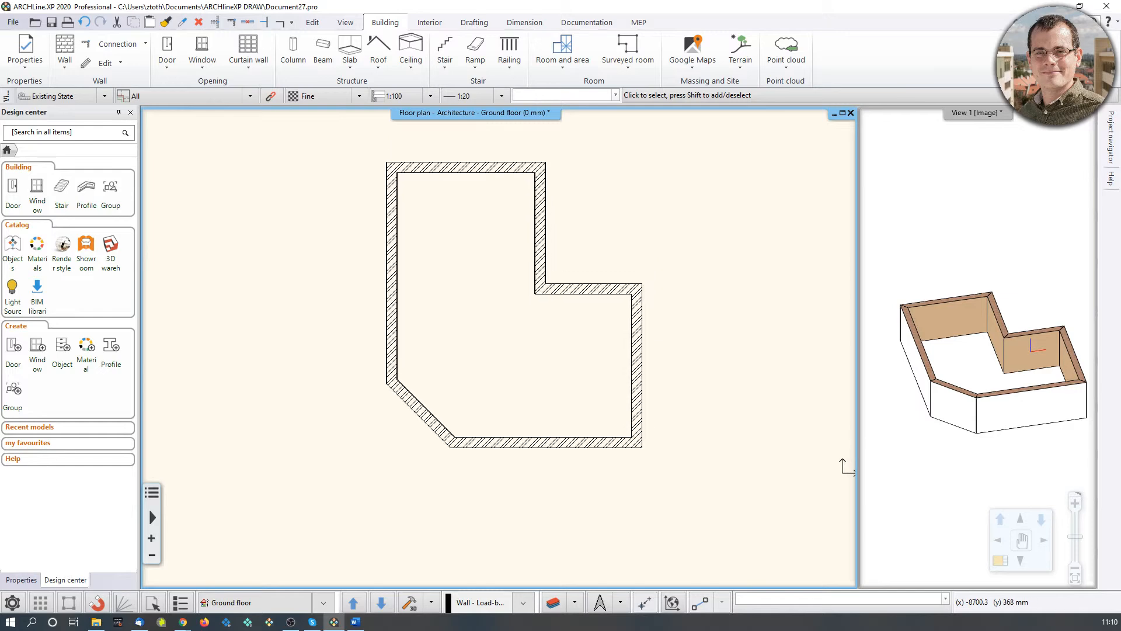
click(286, 130)
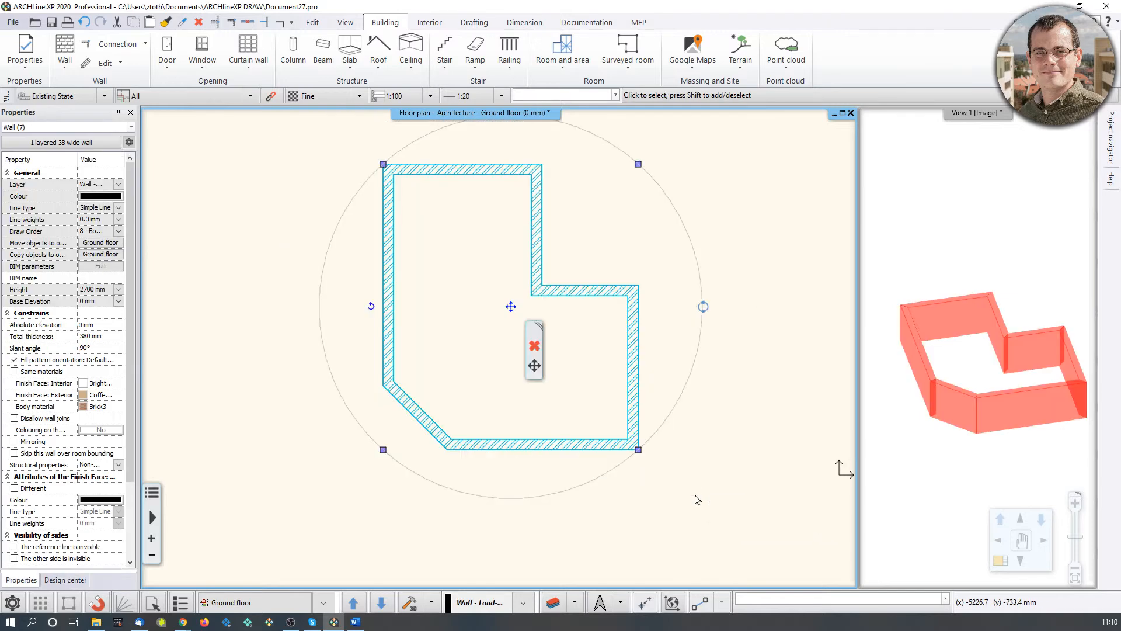
click(702, 503)
click(86, 399)
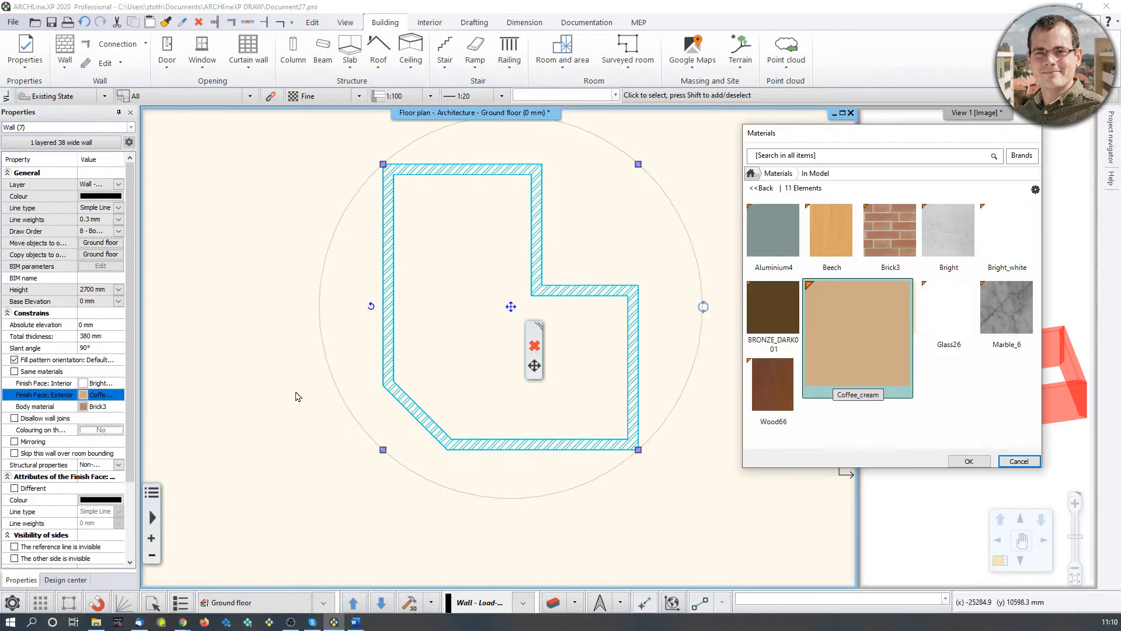
click(1014, 227)
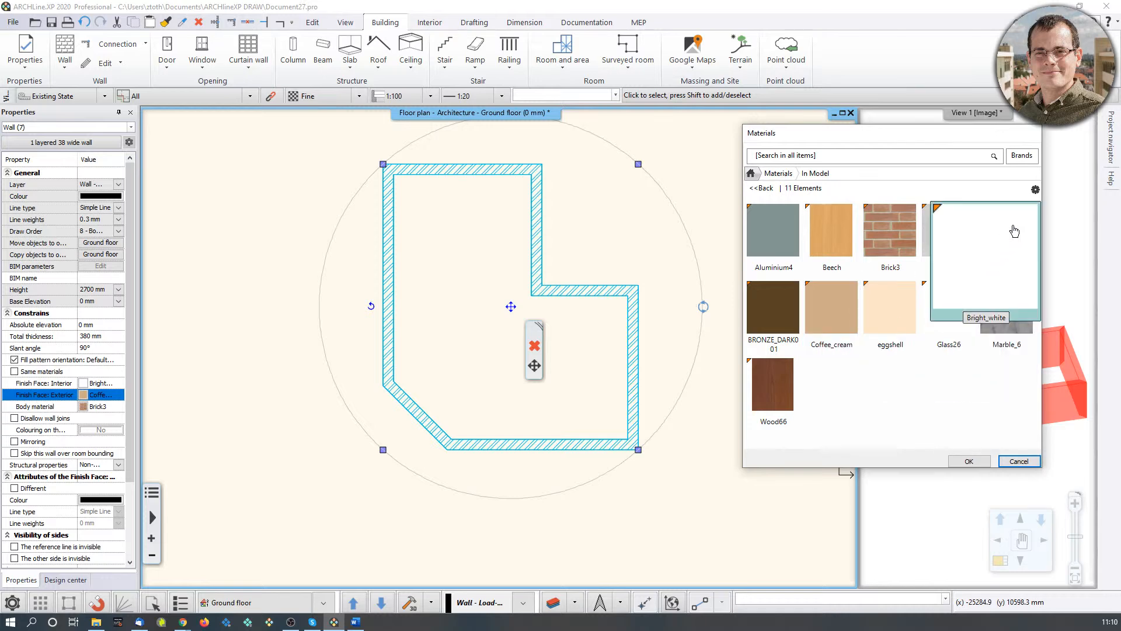
click(969, 461)
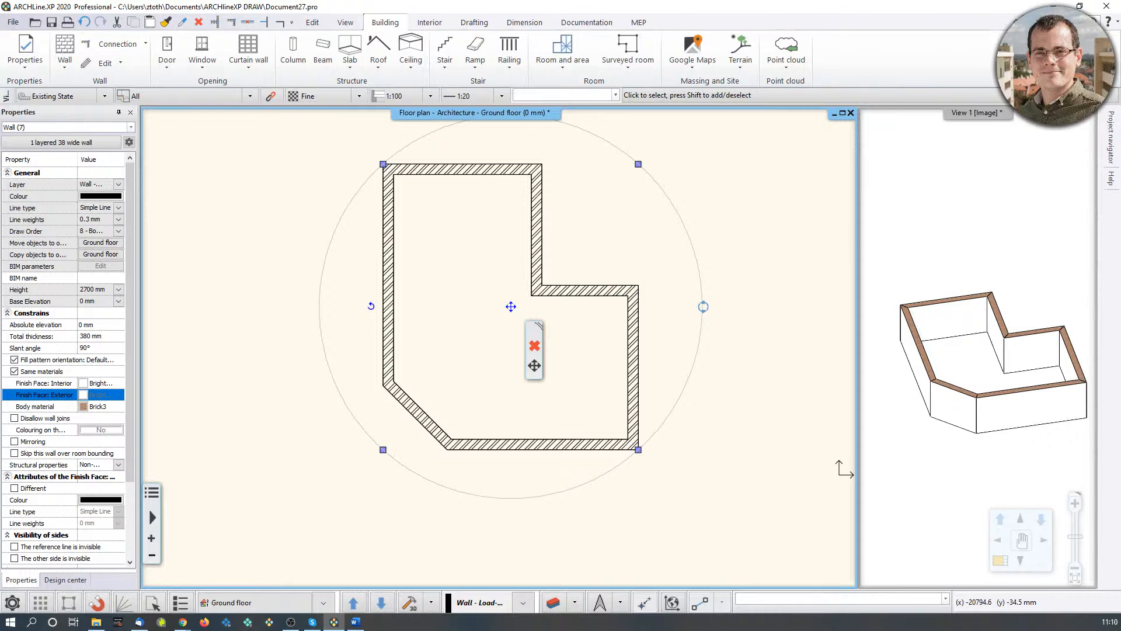
middle_drag(641, 389, 653, 423)
click(758, 305)
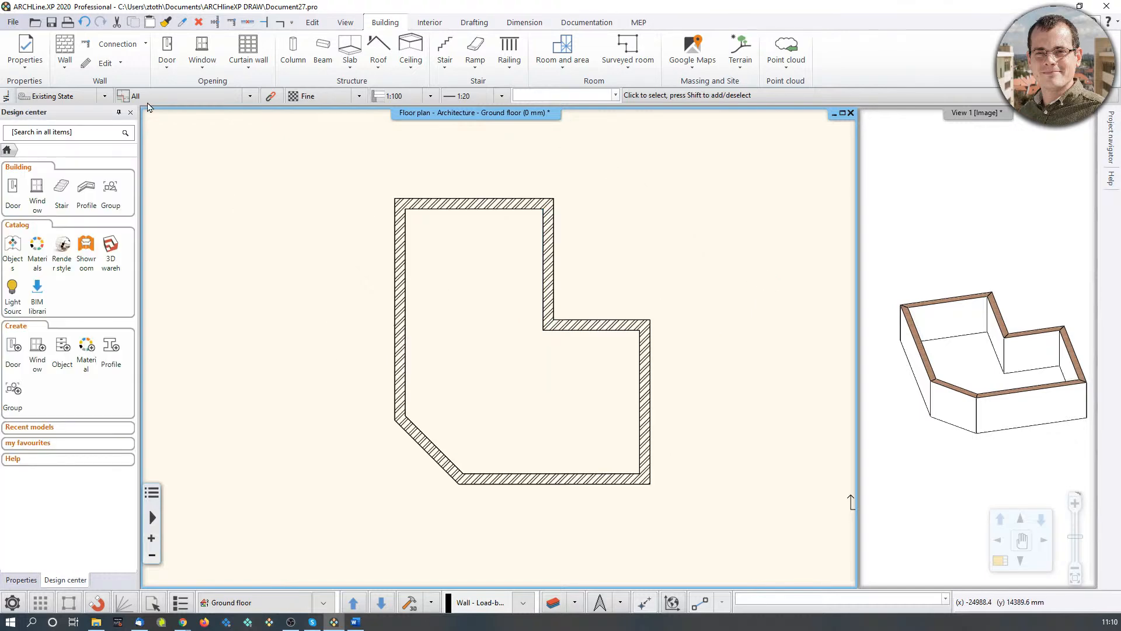
Step: Set the wall tool's default total thickness to 100 mm and use Bright_white on both finish faces
right_click(62, 51)
click(88, 56)
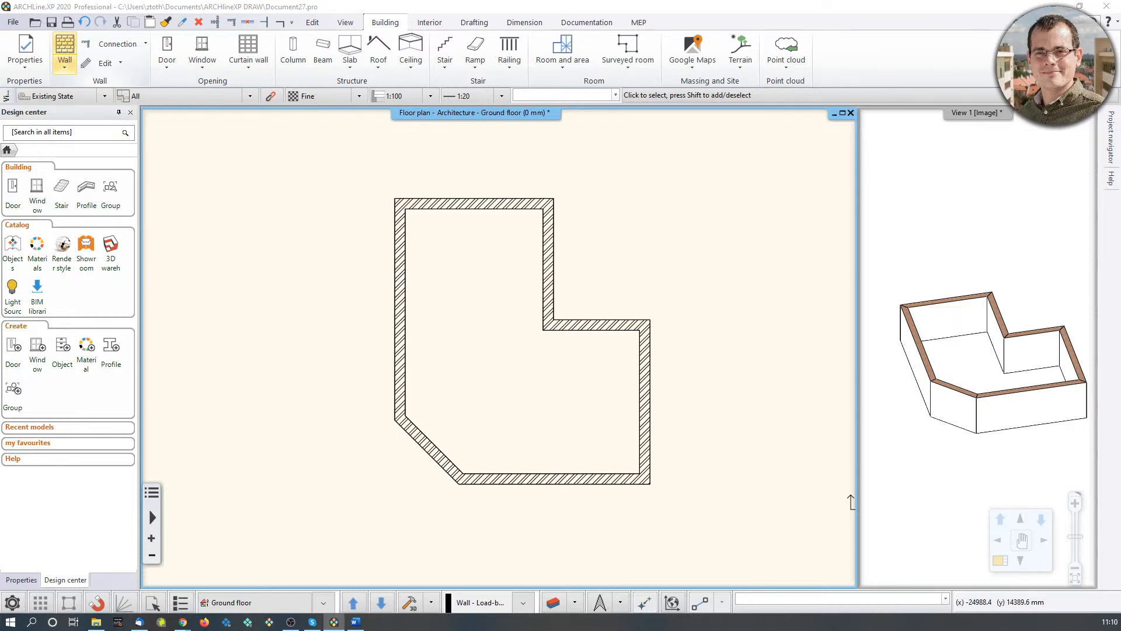
key(alt+Tab)
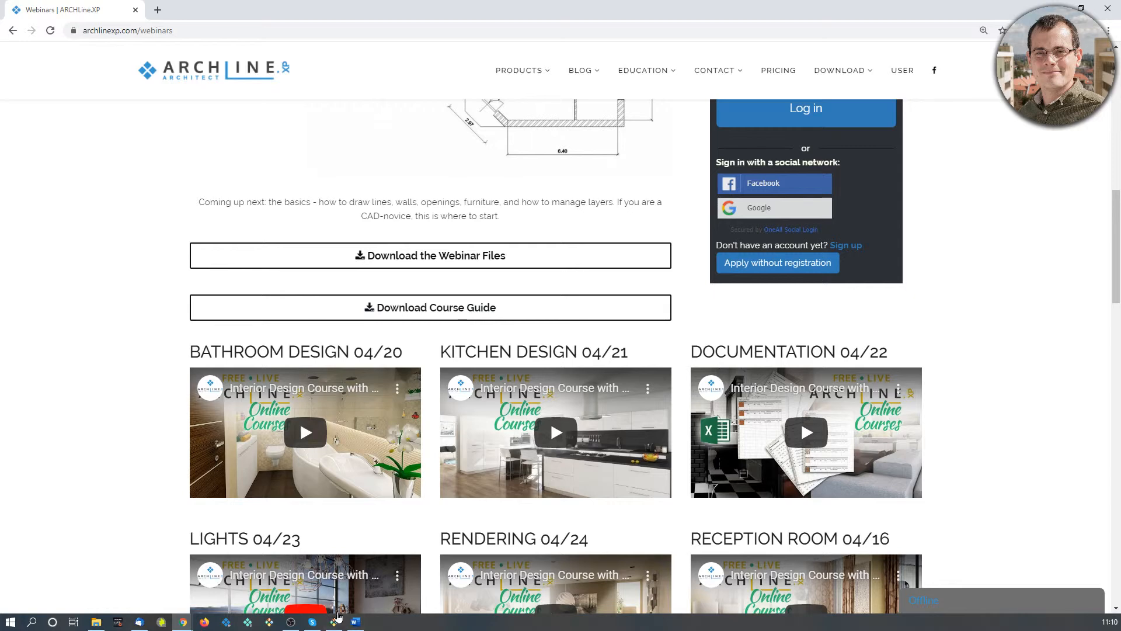
click(334, 621)
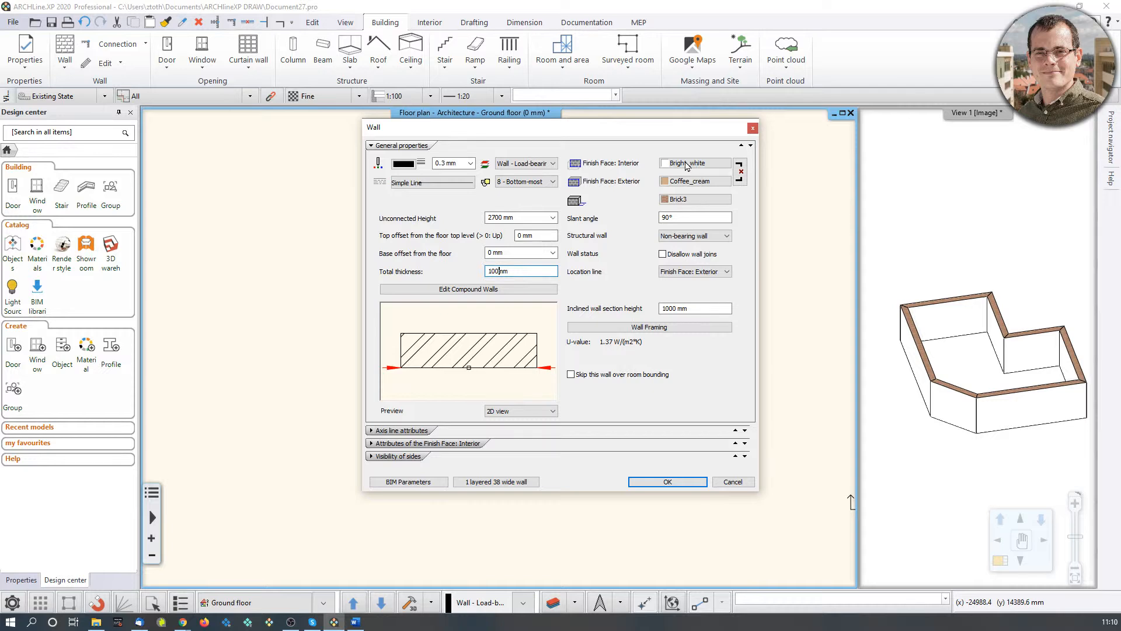
click(740, 171)
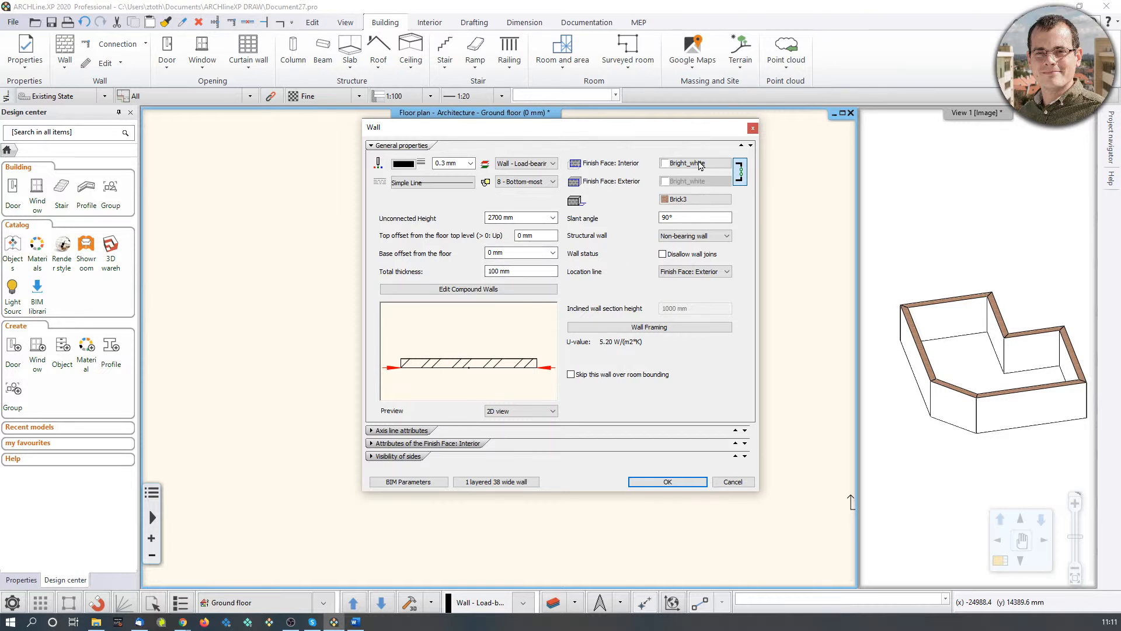
click(665, 482)
Step: Draw a 5000 mm horizontal partition from the plan's inner corner perpendicular to the left exterior wall, using the Right side placement
scroll(540, 362, up, 2)
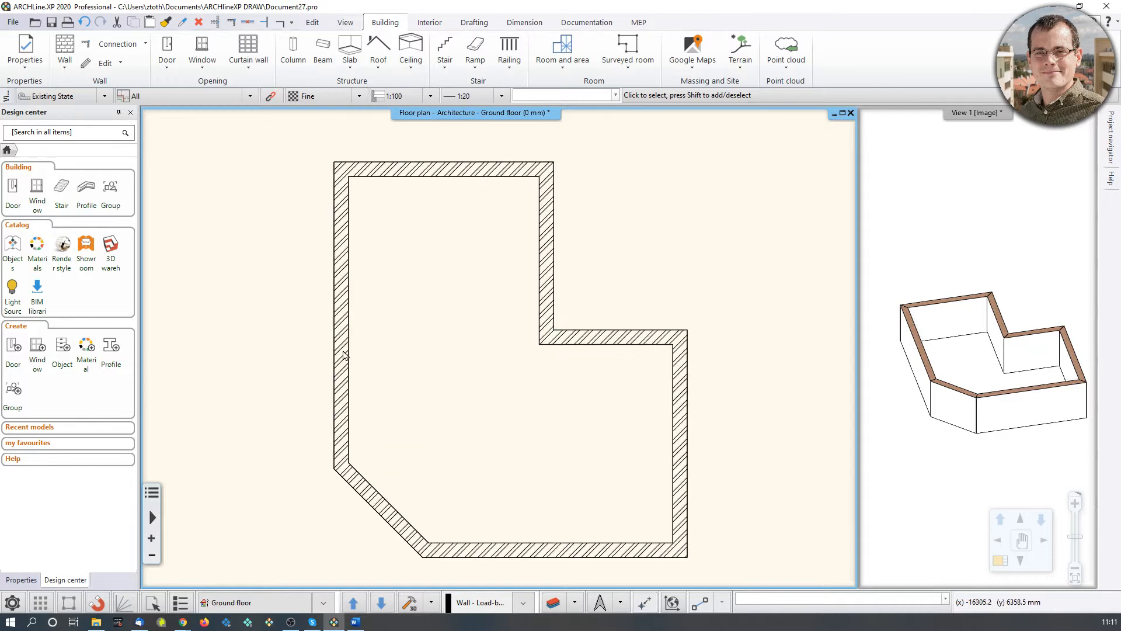
click(69, 51)
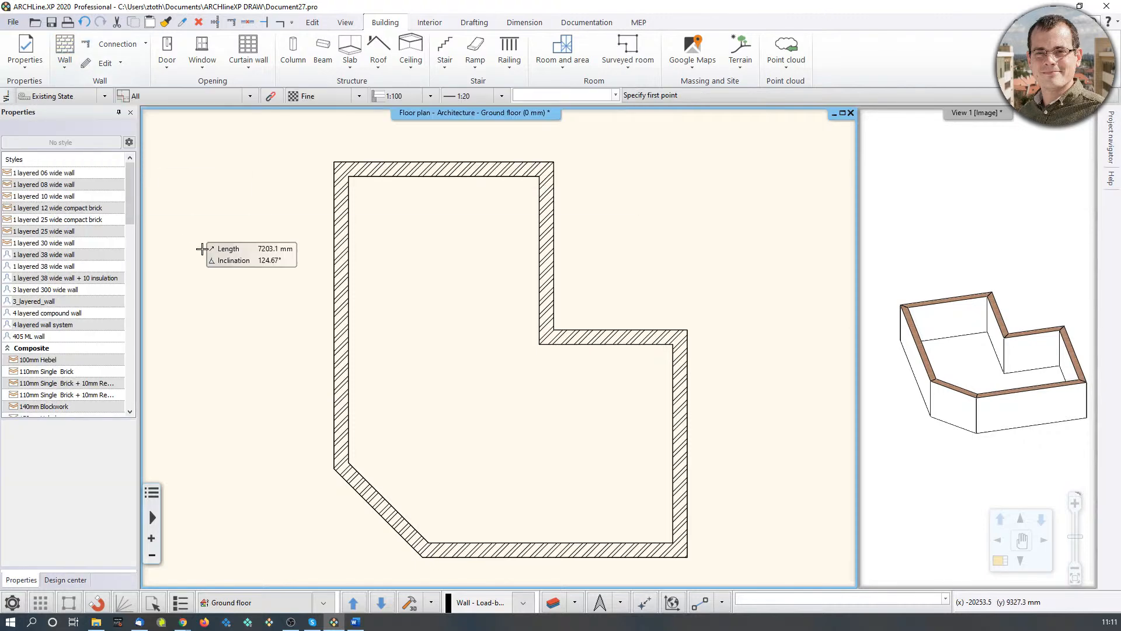
click(539, 344)
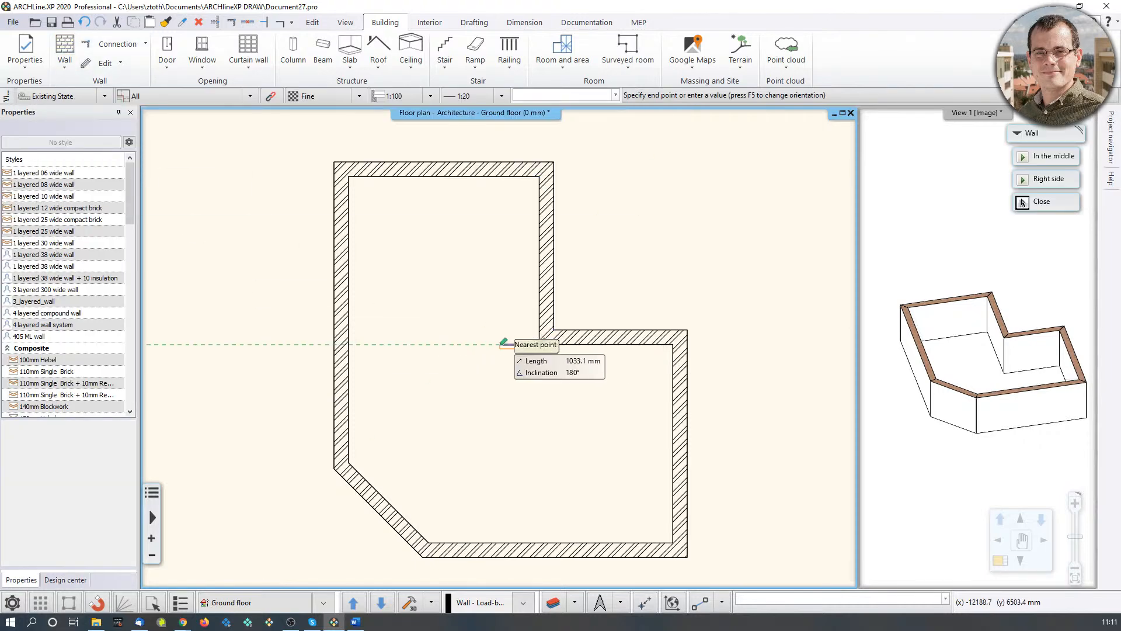
scroll(503, 350, up, 2)
scroll(468, 333, up, 3)
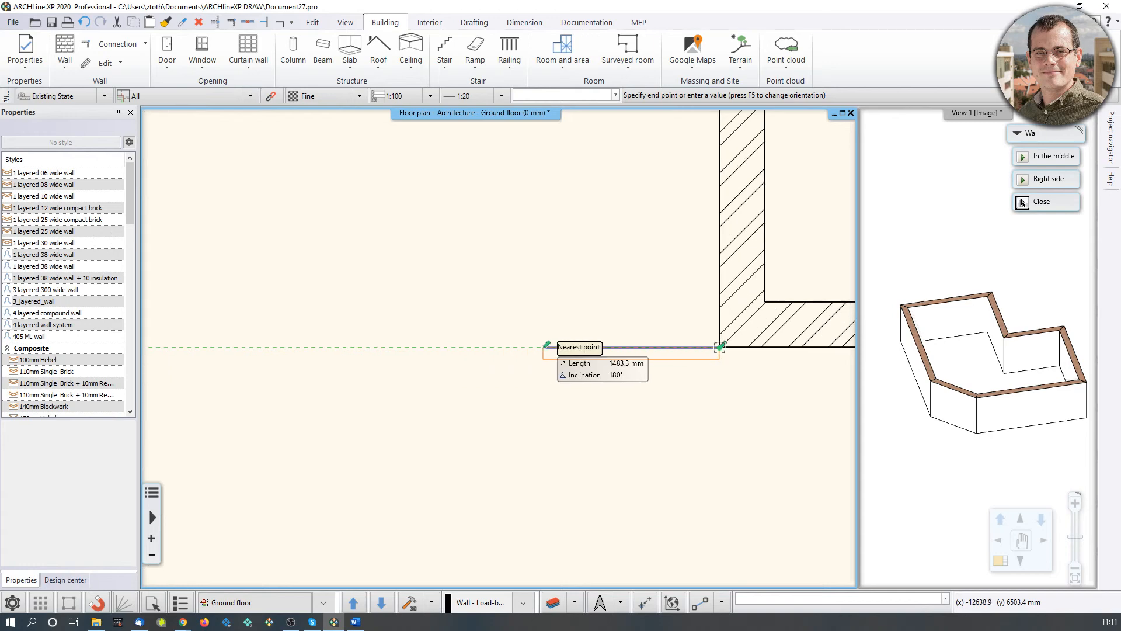
scroll(413, 366, up, 2)
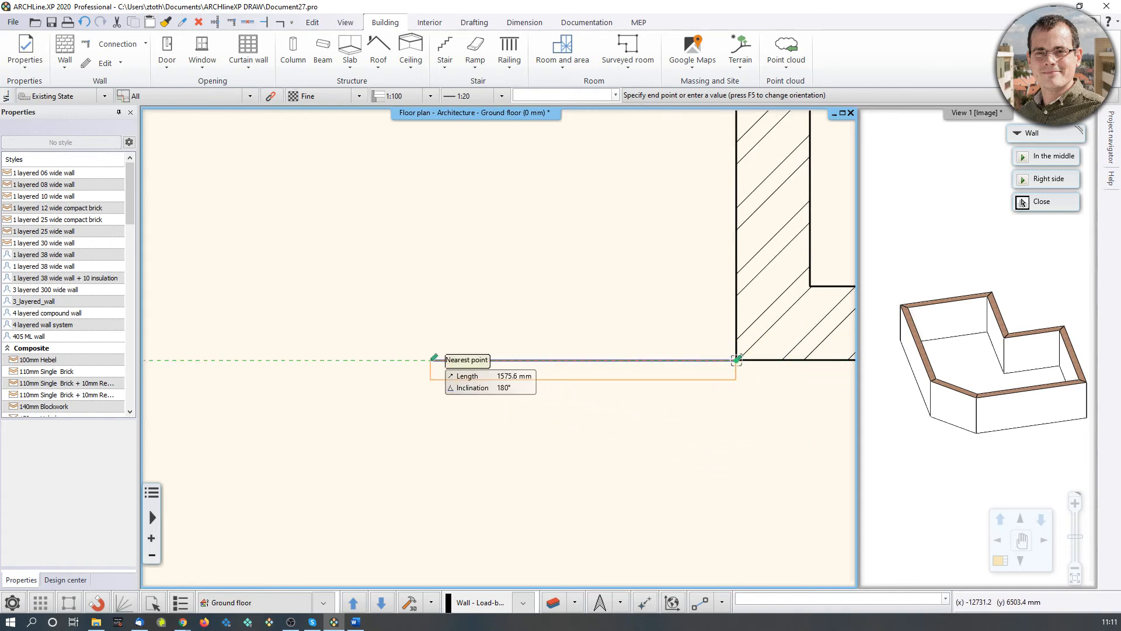
scroll(434, 357, down, 1)
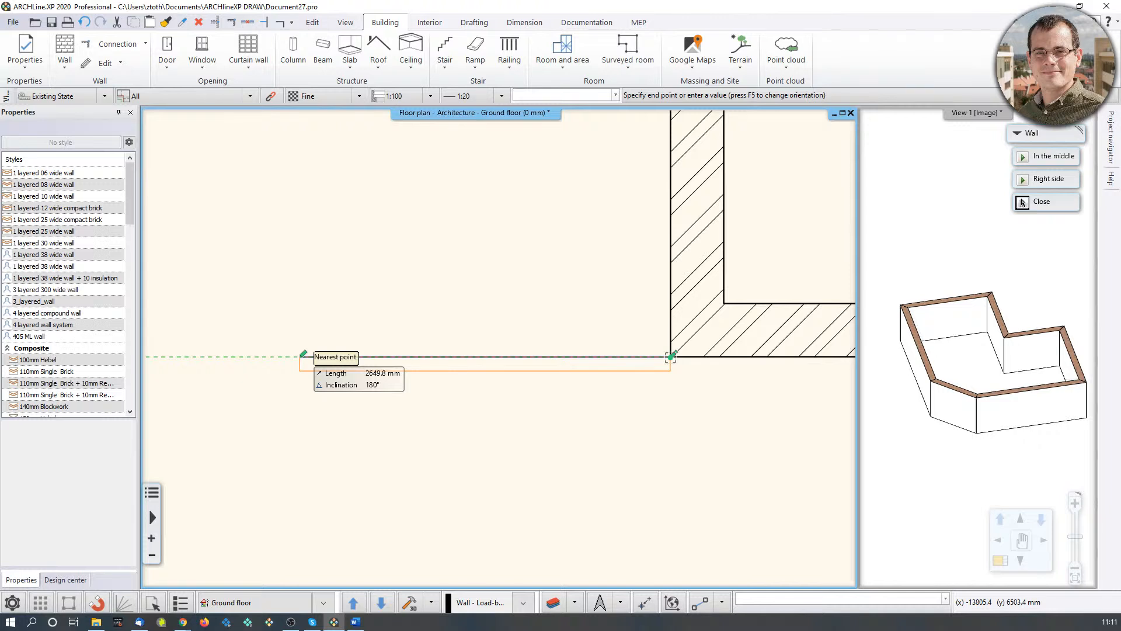
click(1047, 179)
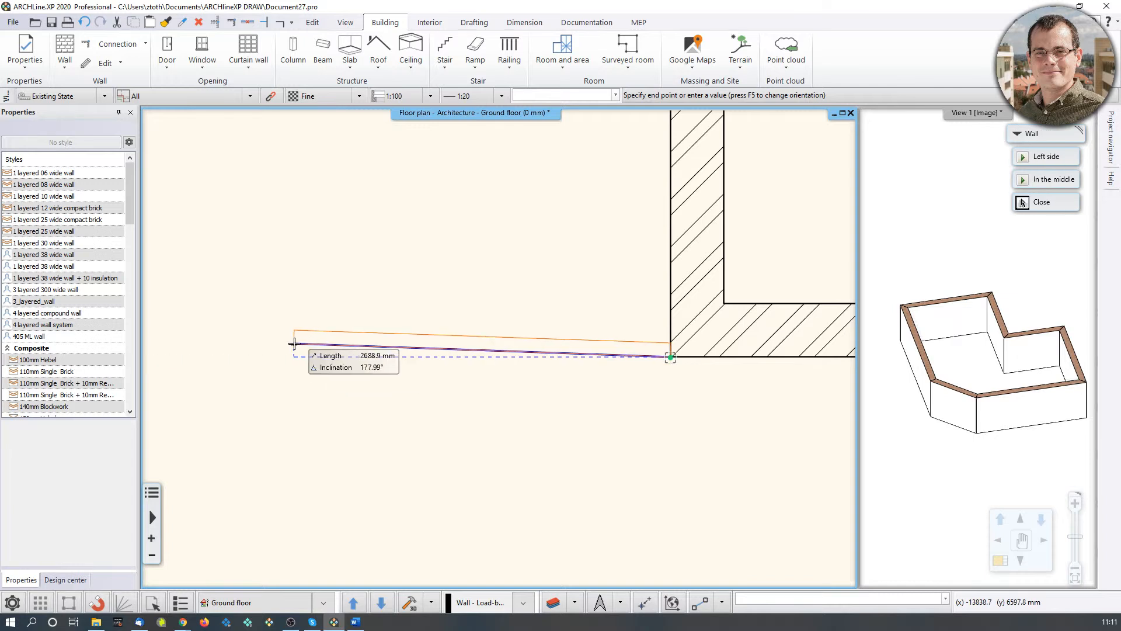
scroll(313, 351, down, 3)
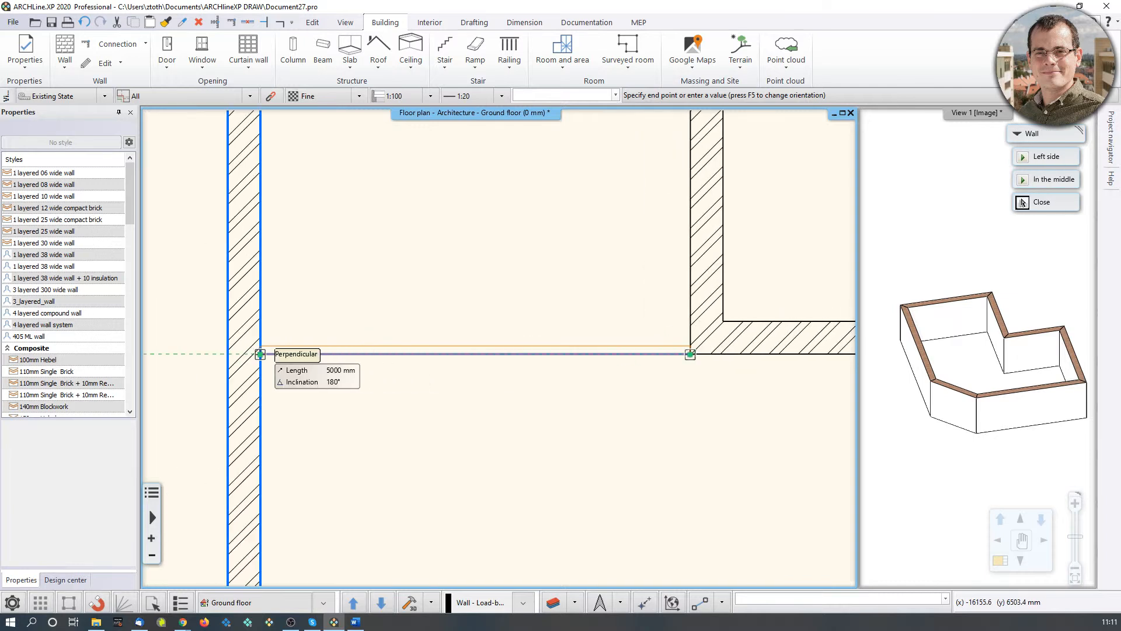
click(260, 354)
key(Escape)
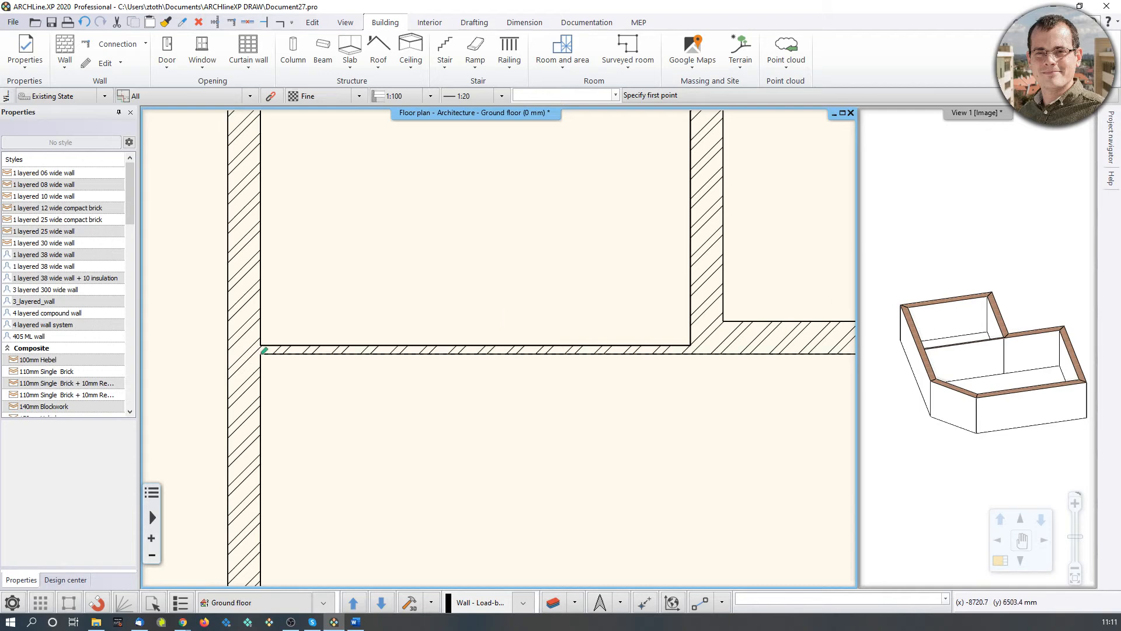
key(Escape)
Step: Draw a vertical partition down to the lower exterior wall, starting 2400 mm left of the lower room's upper right inner corner via a reference point
scroll(667, 445, down, 3)
middle_drag(693, 432, 655, 374)
scroll(655, 373, down, 1)
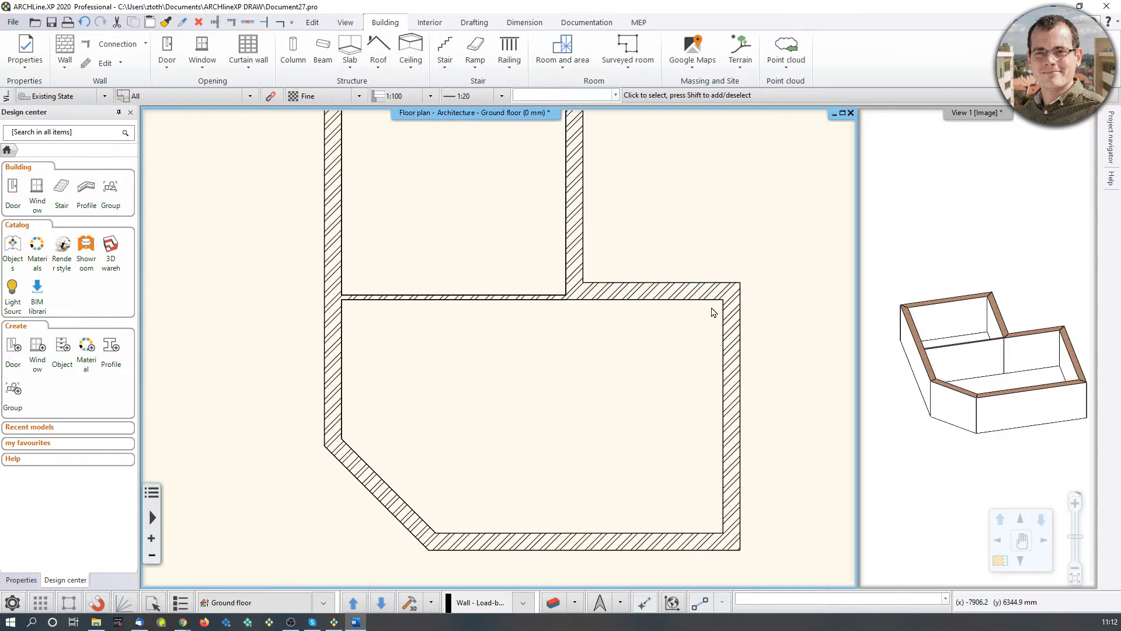
click(64, 50)
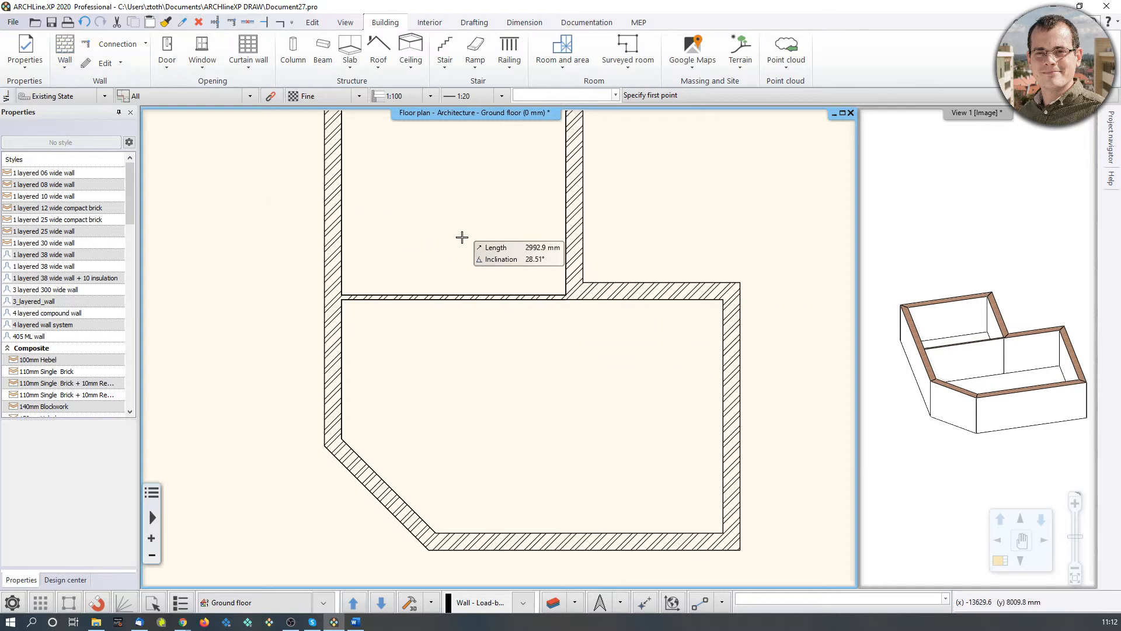
click(644, 604)
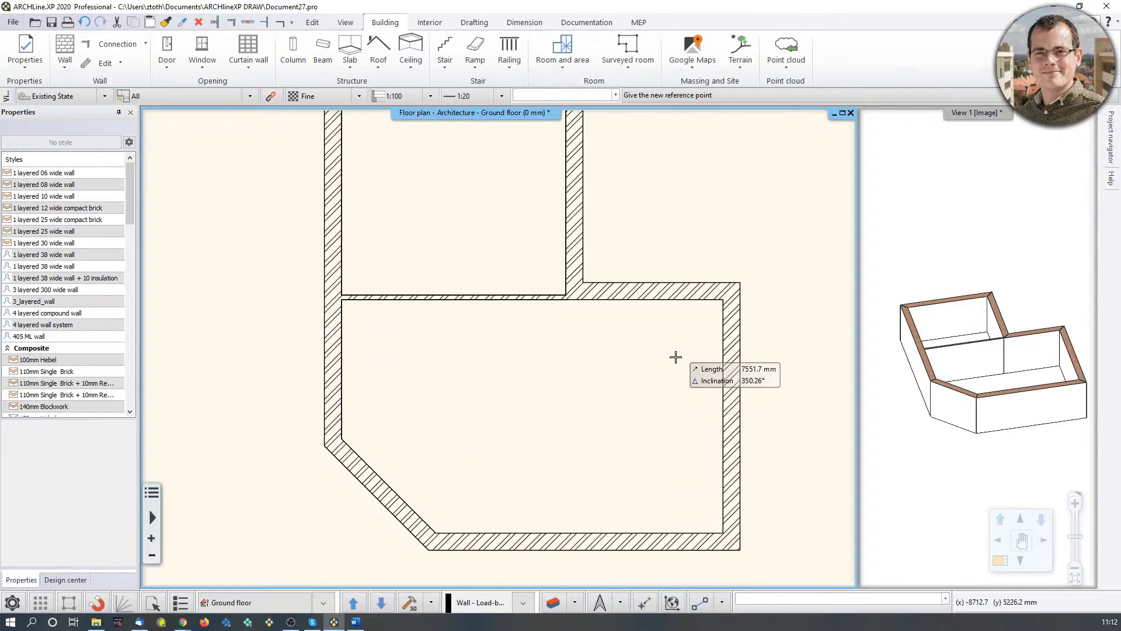
scroll(675, 356, up, 2)
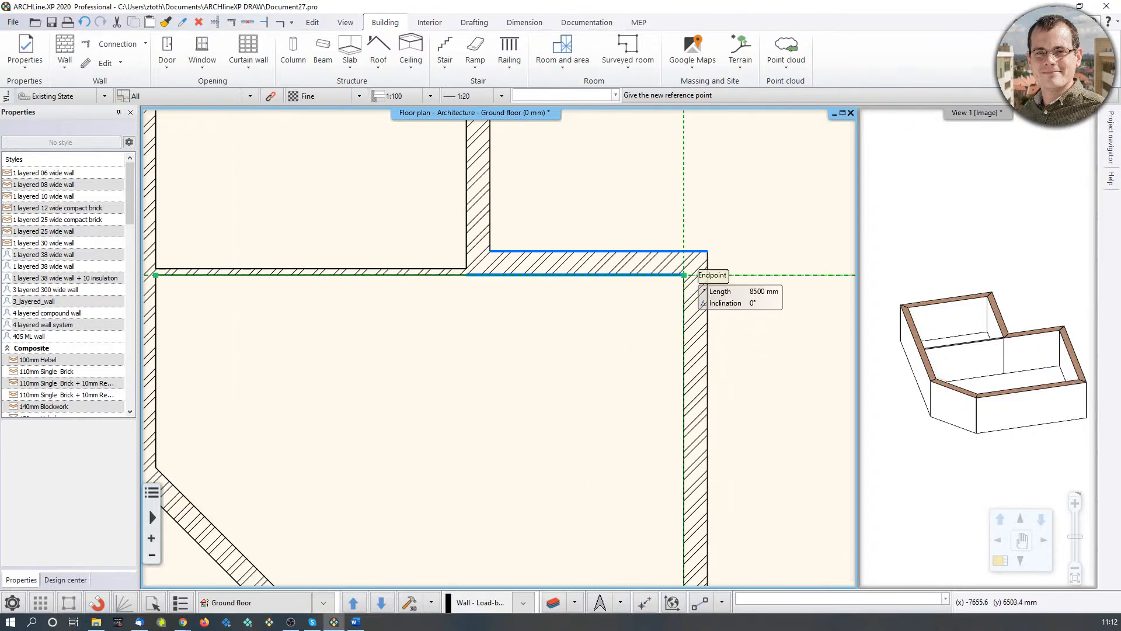
click(685, 274)
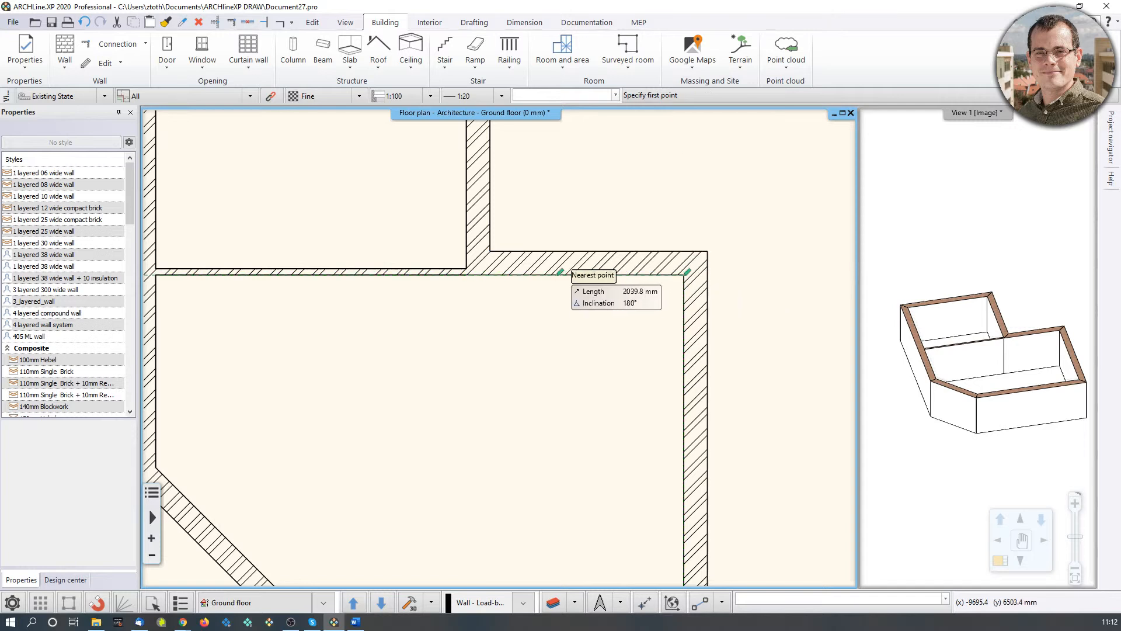
text(2400)
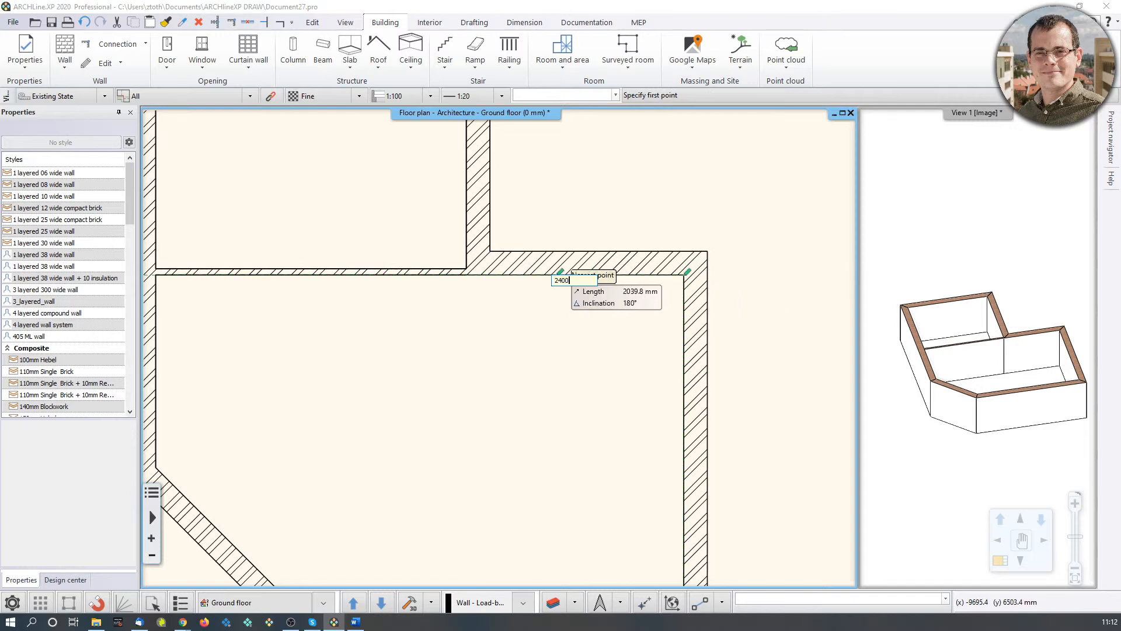
key(Return)
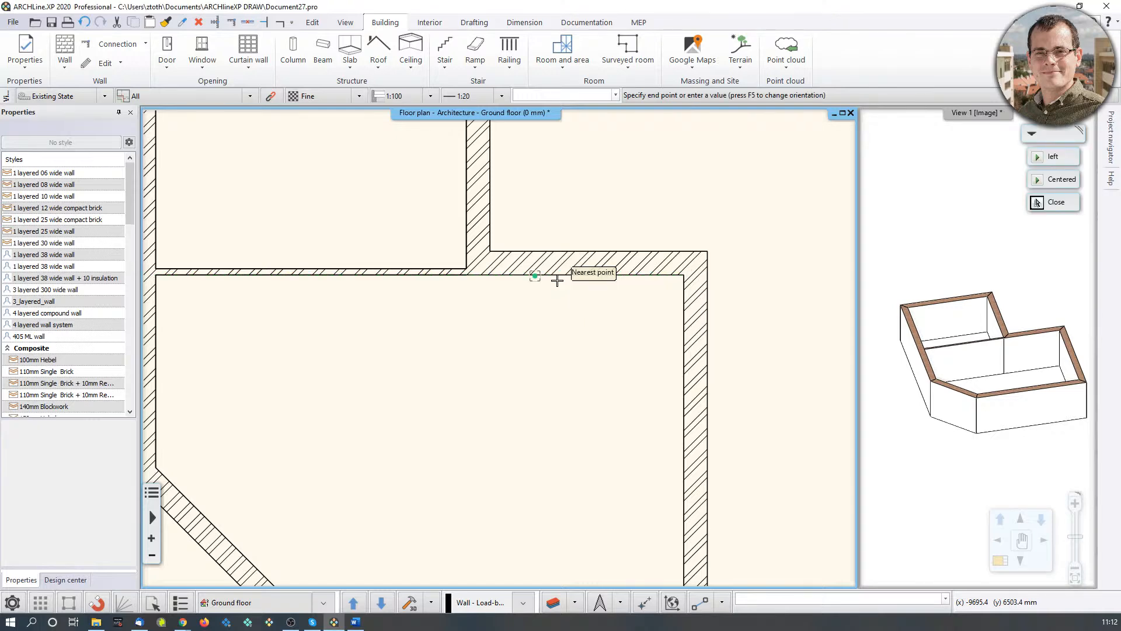
middle_drag(533, 478, 532, 303)
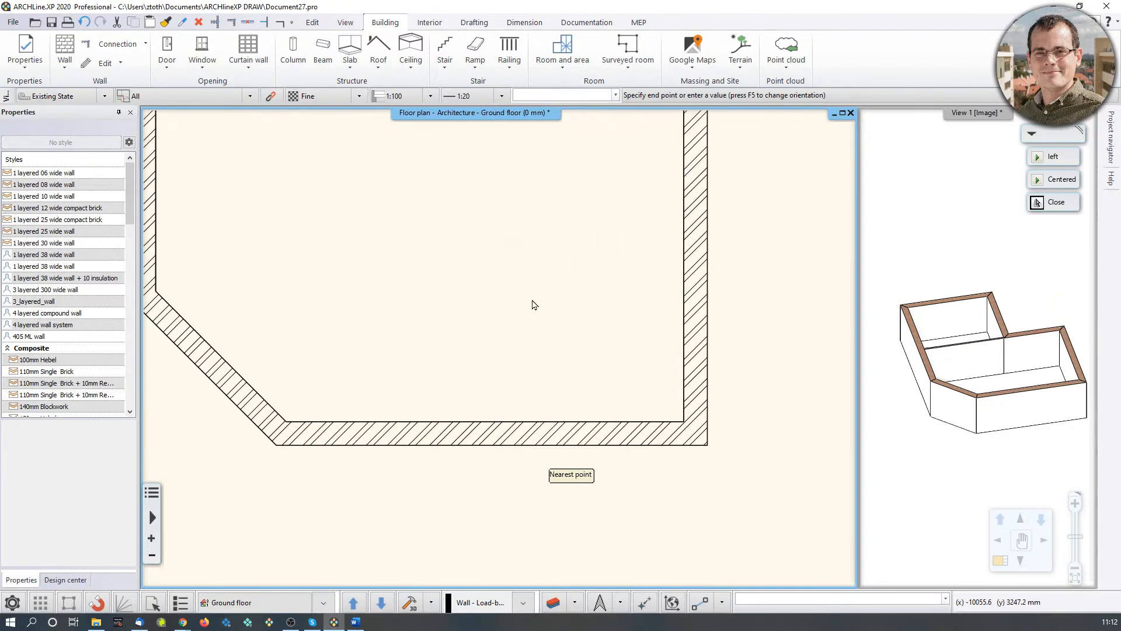
click(534, 421)
scroll(570, 287, down, 2)
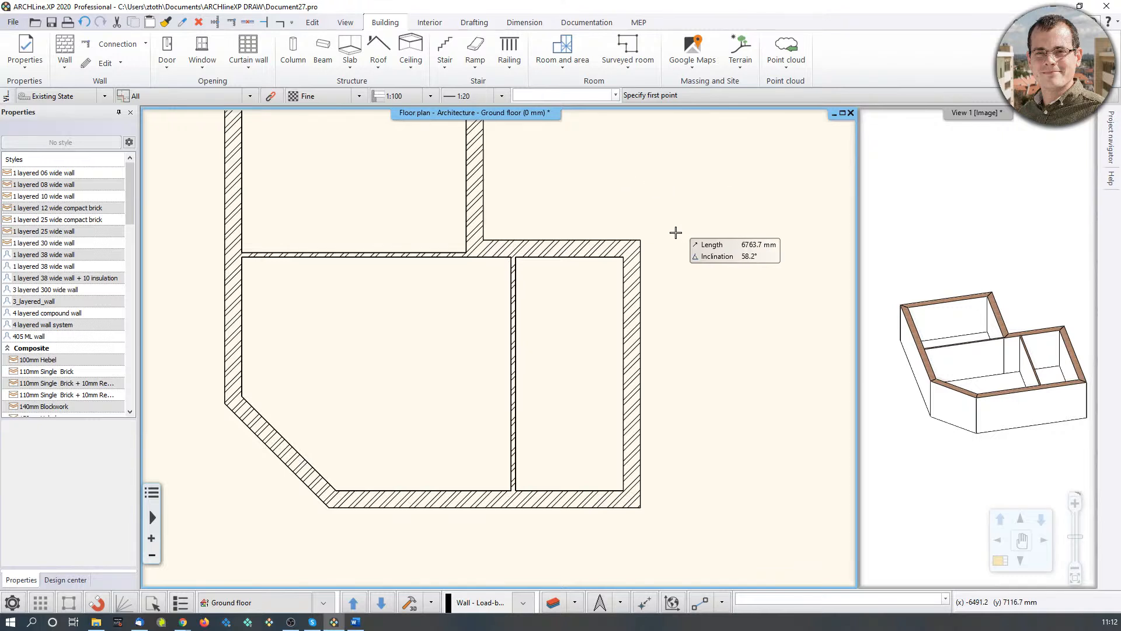
scroll(652, 215, down, 1)
scroll(652, 215, down, 5)
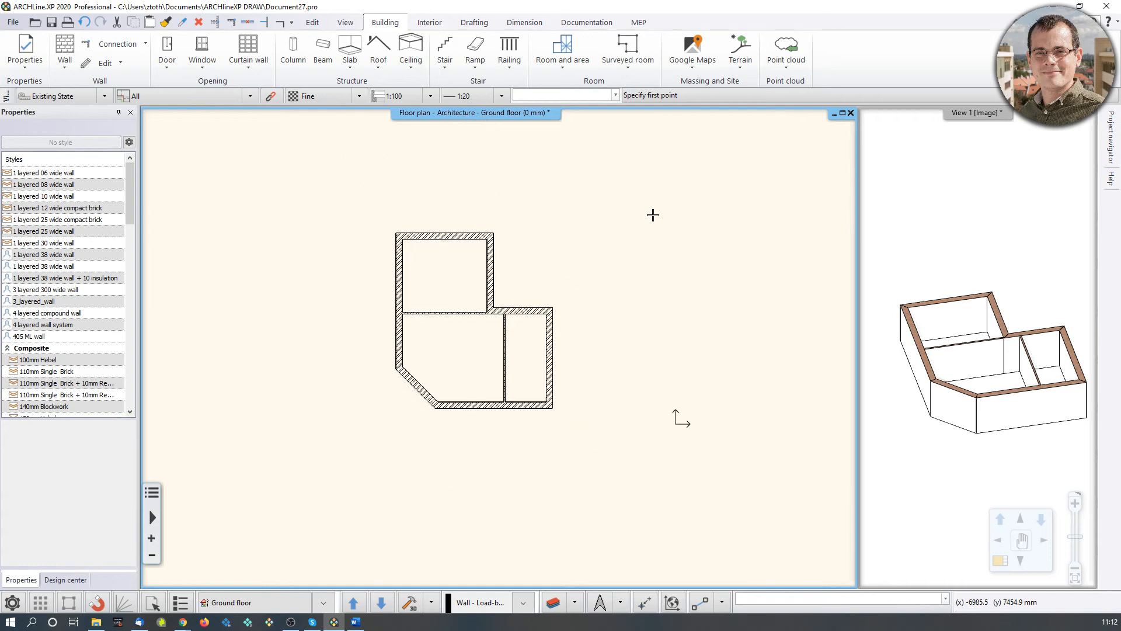
scroll(672, 425, up, 3)
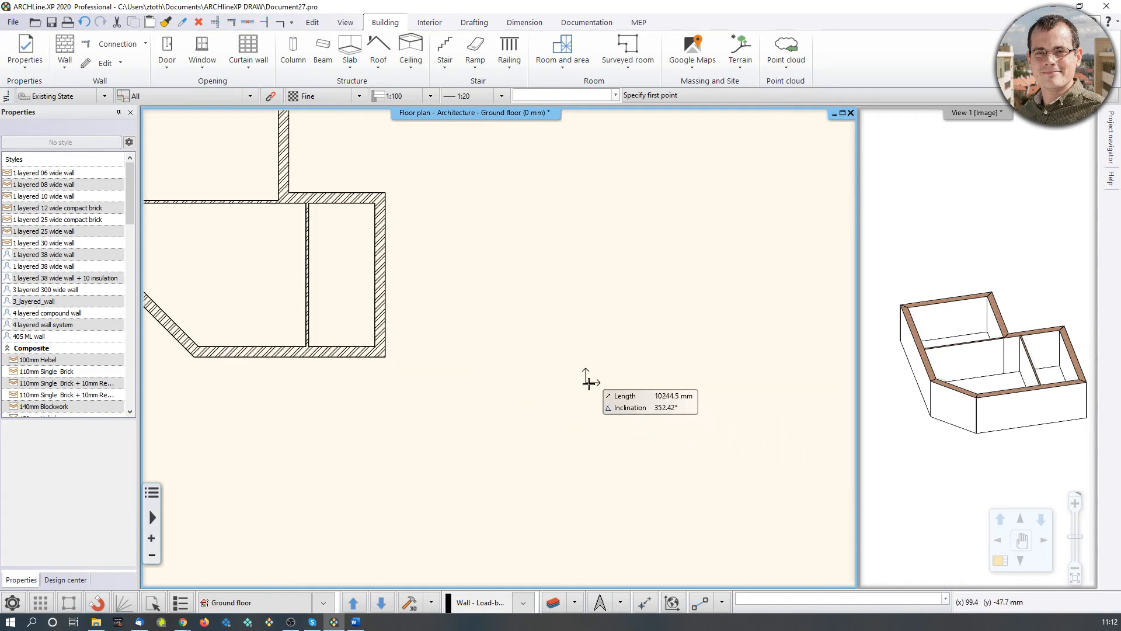
middle_drag(387, 237, 438, 321)
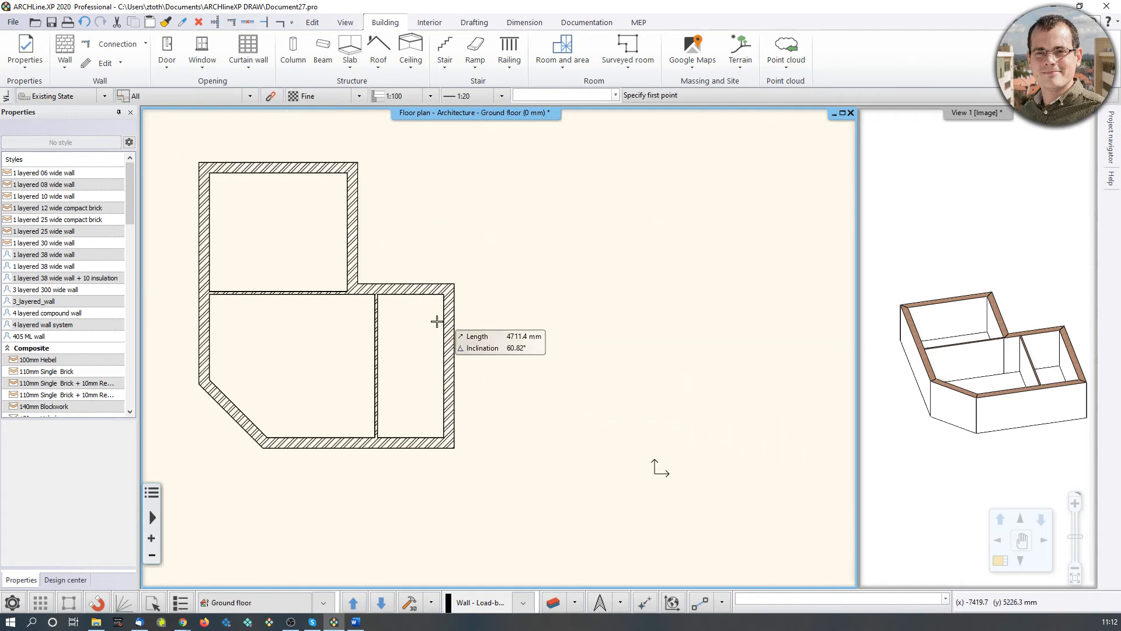
click(644, 606)
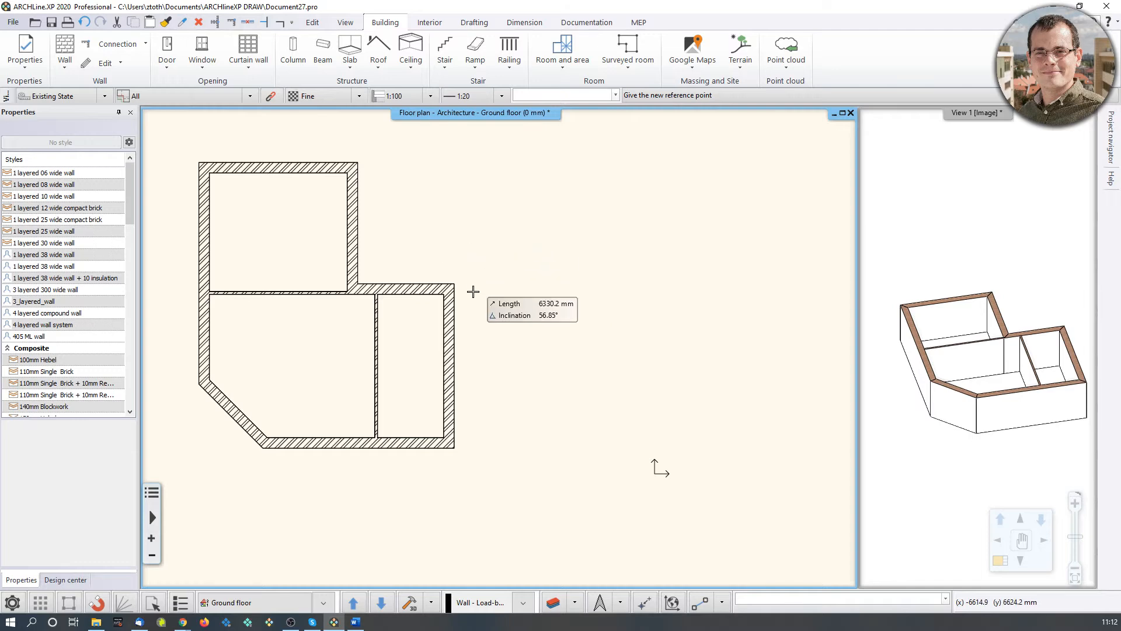
click(454, 284)
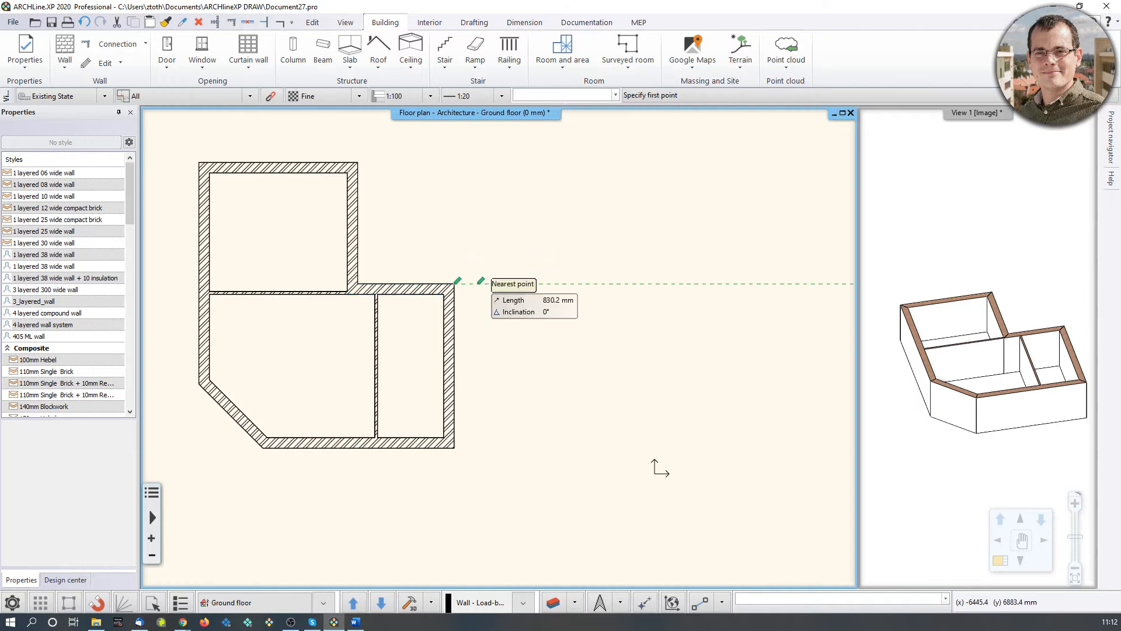
key(Escape)
Step: Draw a short vertical sample wall right of the floor plan and a separate, longer horizontal wall centred above it
middle_drag(461, 295, 564, 313)
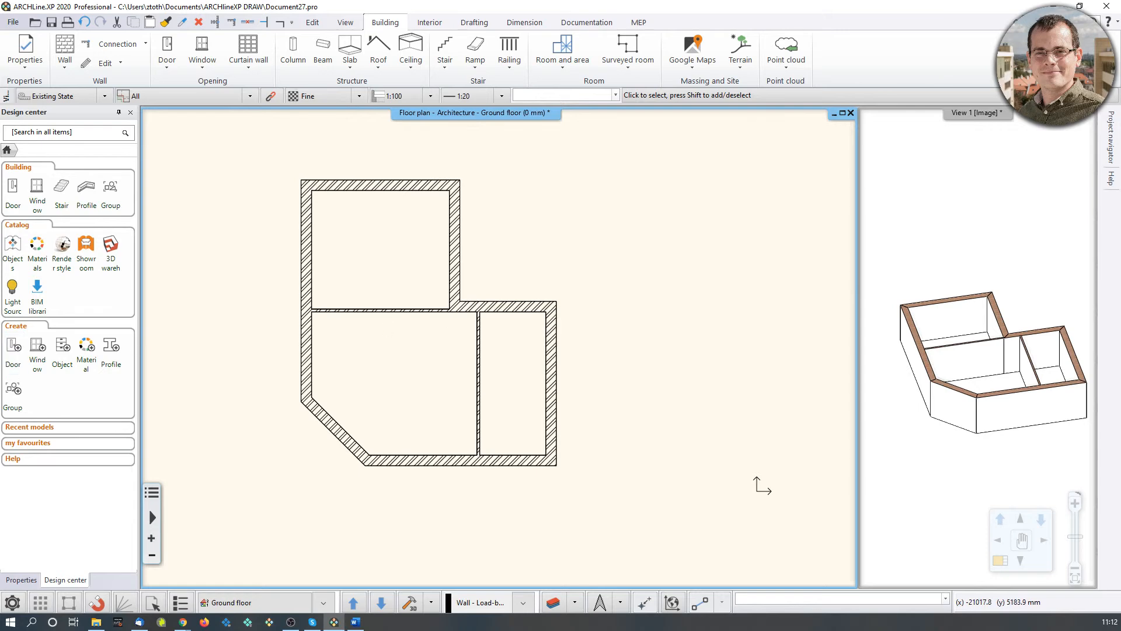
middle_drag(475, 343, 487, 357)
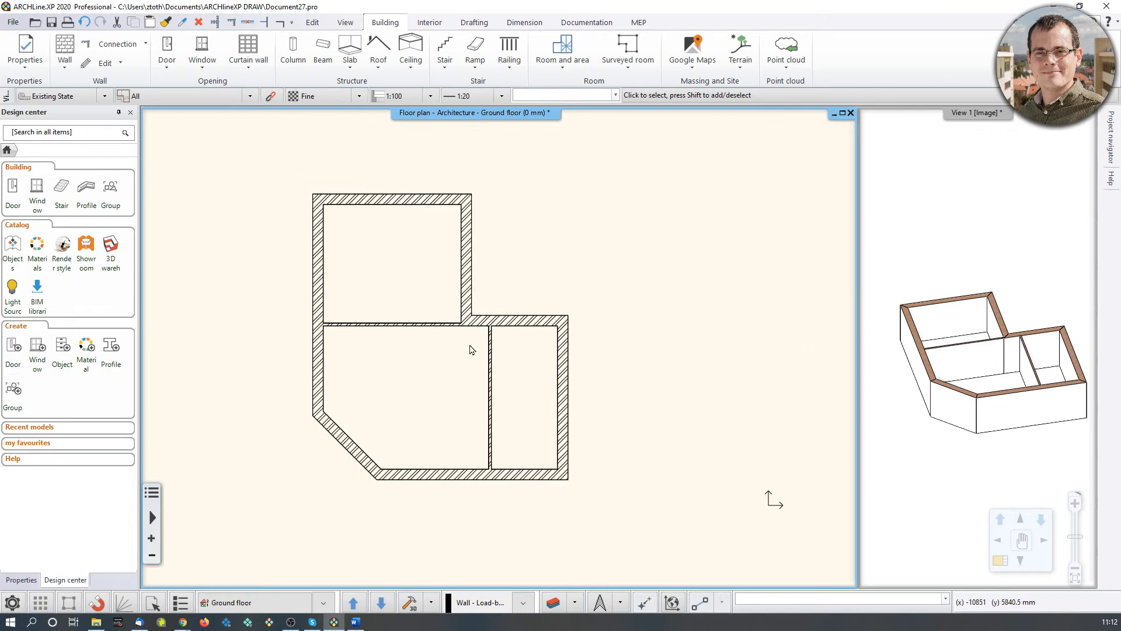
scroll(471, 349, up, 2)
scroll(479, 332, up, 1)
middle_drag(479, 332, 354, 319)
scroll(349, 316, down, 2)
click(64, 45)
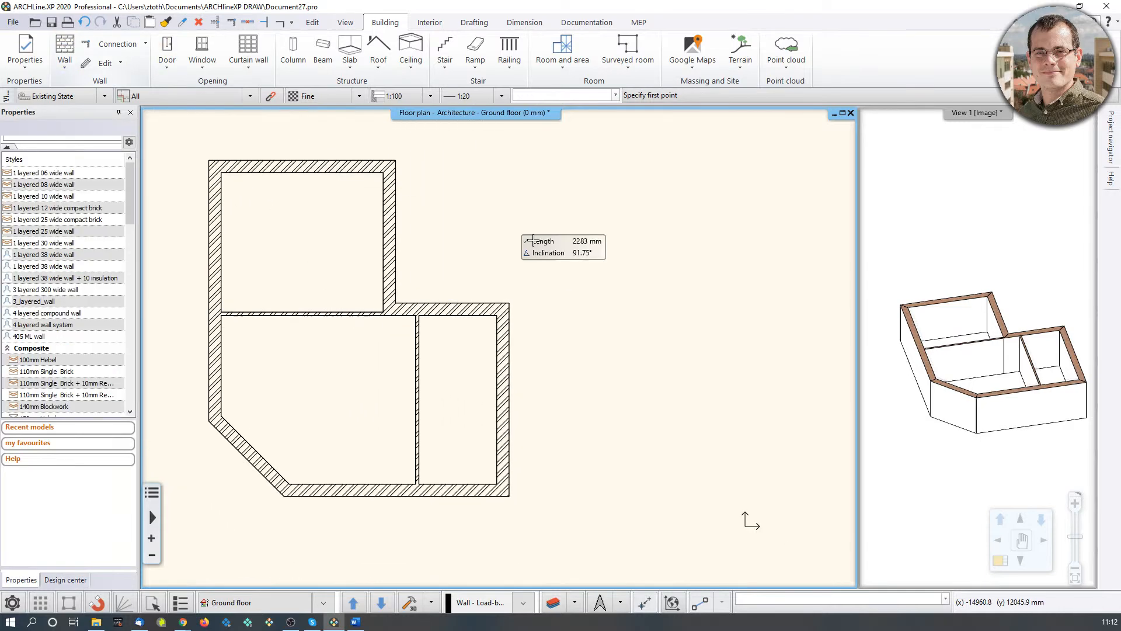
click(638, 408)
click(637, 341)
key(Escape)
click(573, 319)
click(740, 319)
key(Escape)
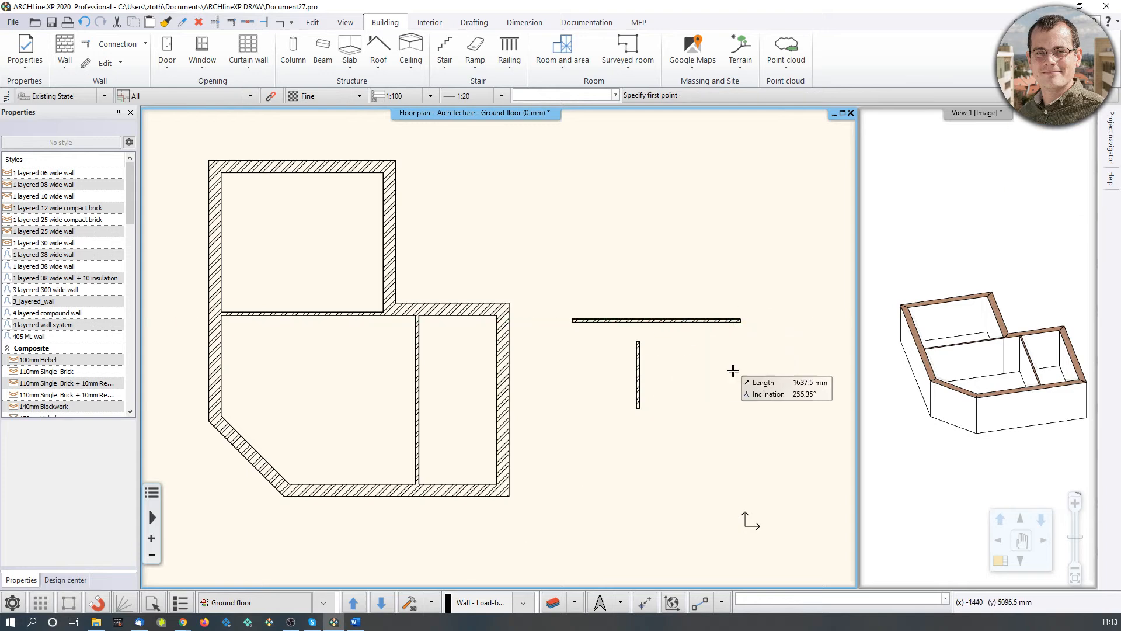
Step: Draw a second vertical sample wall about 1935 mm long, further to the right of the first pair
middle_drag(782, 399, 656, 395)
click(701, 401)
click(700, 338)
key(Escape)
click(717, 314)
key(Escape)
key(Escape)
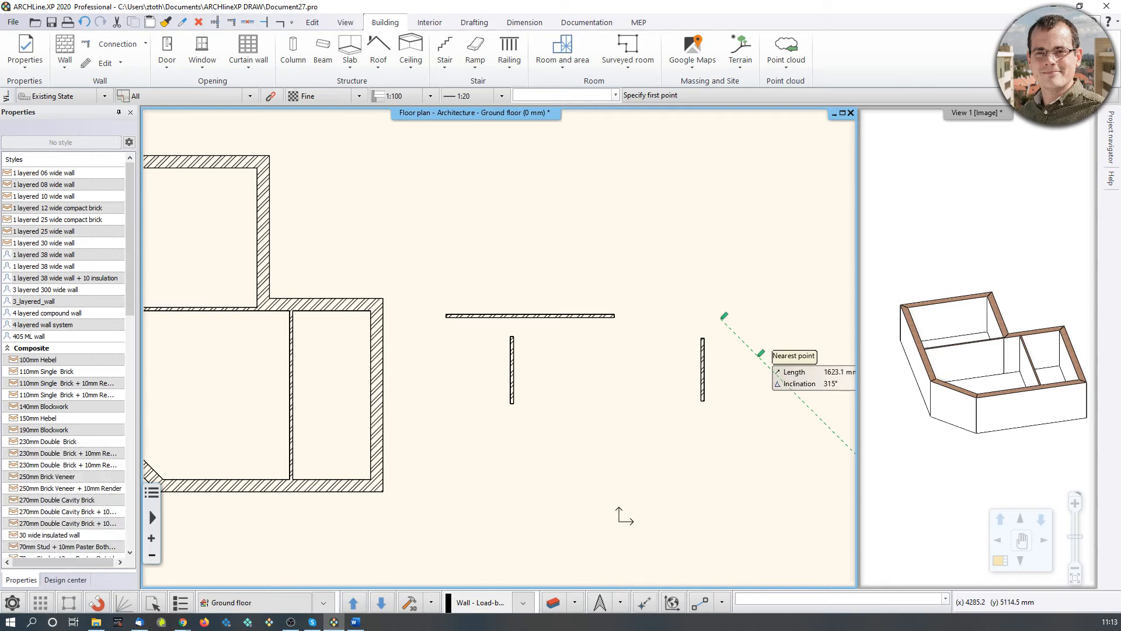
Step: Draw a separate horizontal wall just above the second vertical sample wall, starting in line with it and running right, and end the wall command
right_click(525, 228)
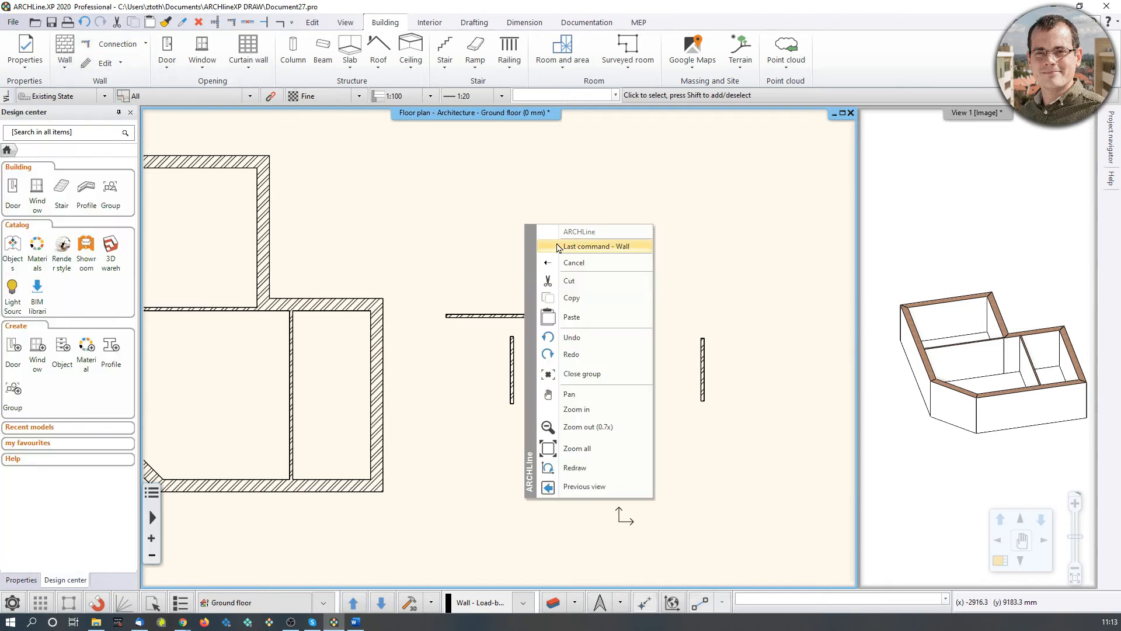
click(596, 245)
click(702, 318)
click(794, 318)
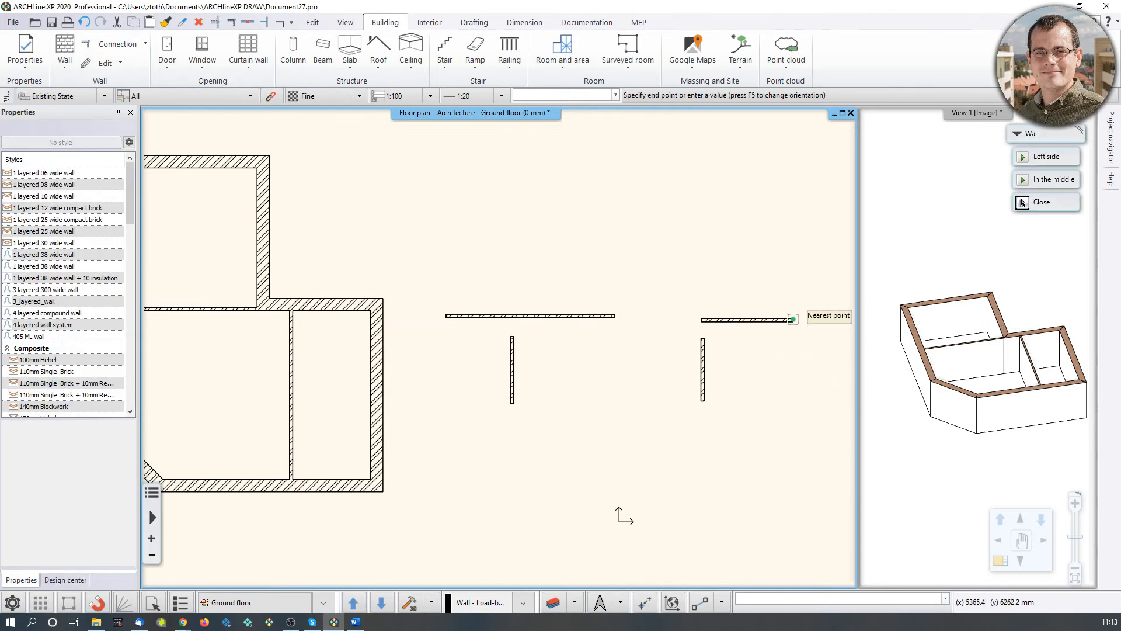
key(Escape)
key(Escape)
Step: Select the second vertical sample wall to examine its length and end handles, and clear the selection
scroll(787, 323, up, 4)
middle_drag(787, 323, 582, 384)
middle_drag(374, 466, 436, 351)
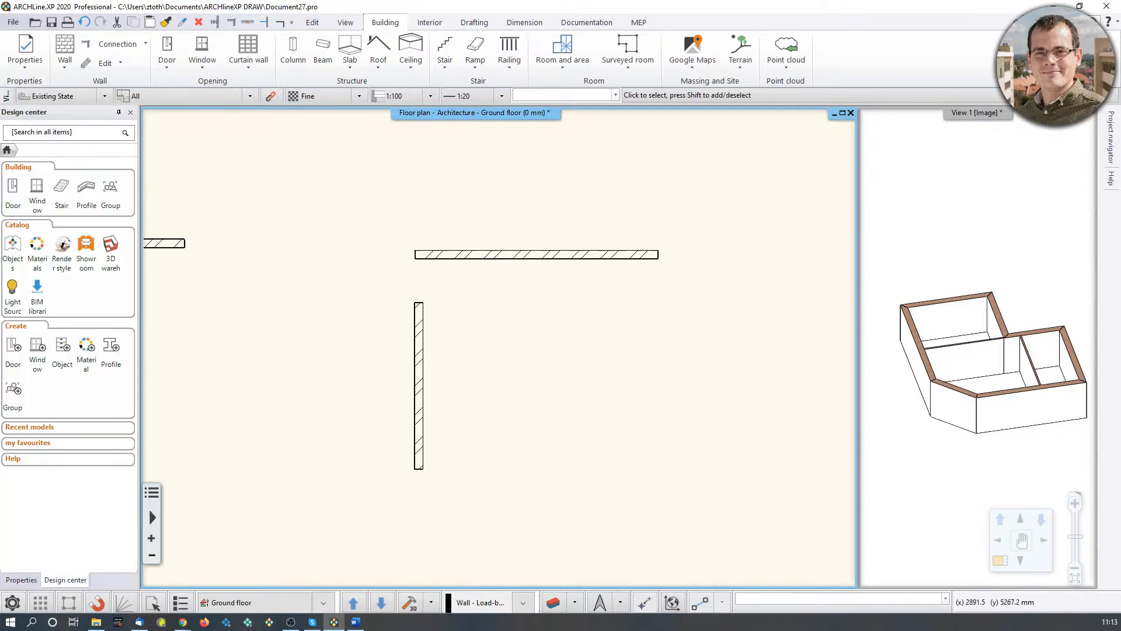
click(414, 315)
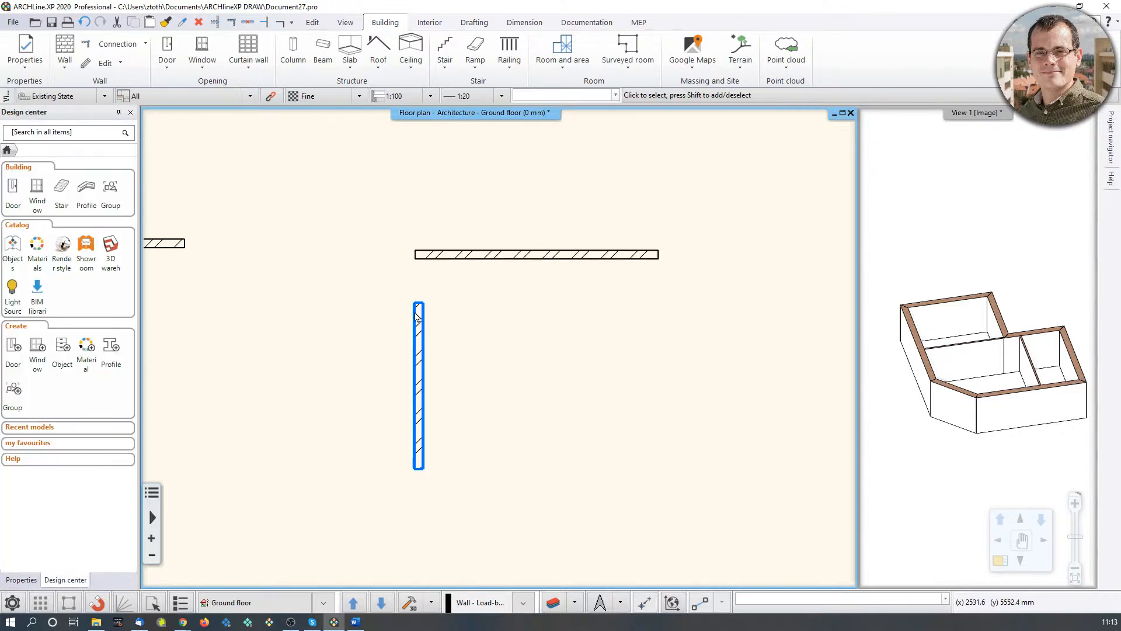
scroll(416, 315, up, 2)
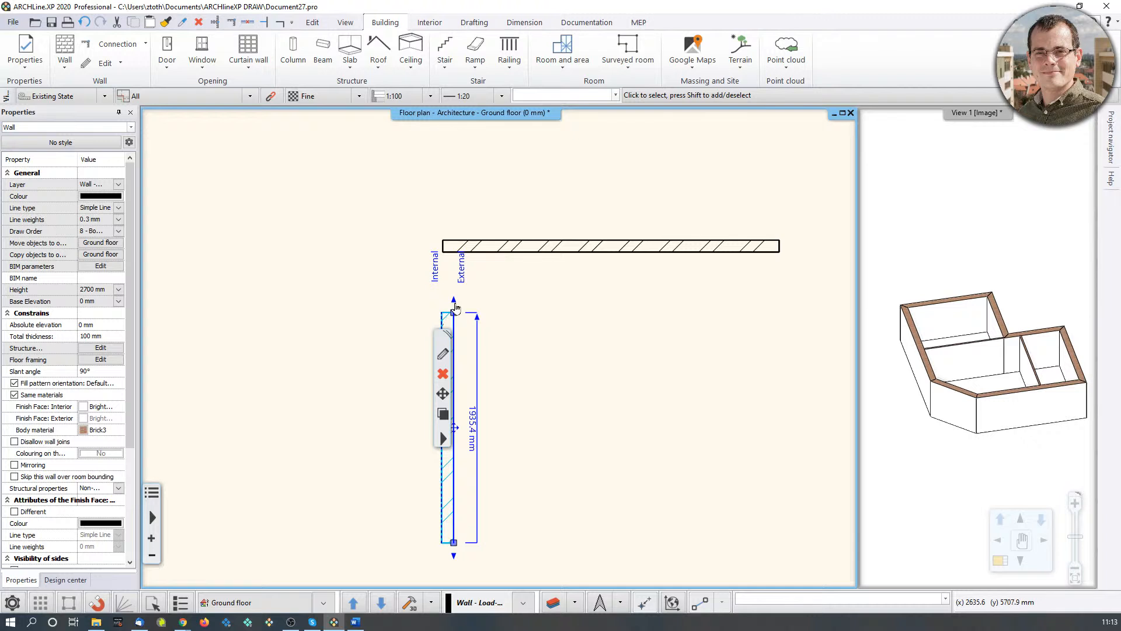
click(348, 230)
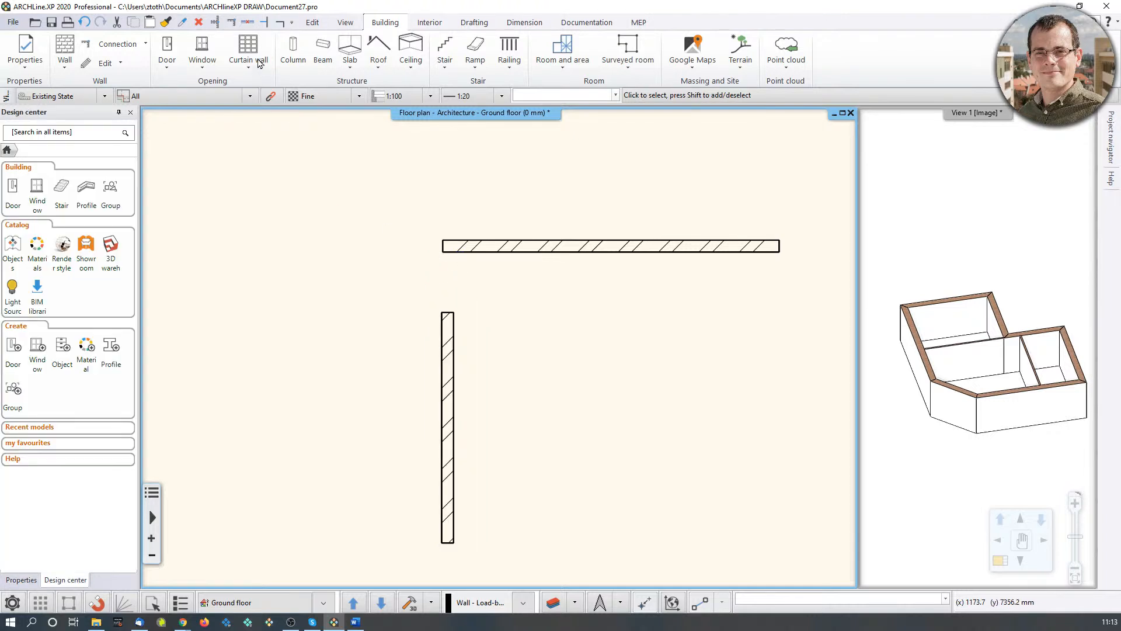
Step: Join the second vertical sample wall to the horizontal wall above it with an L connection
click(231, 24)
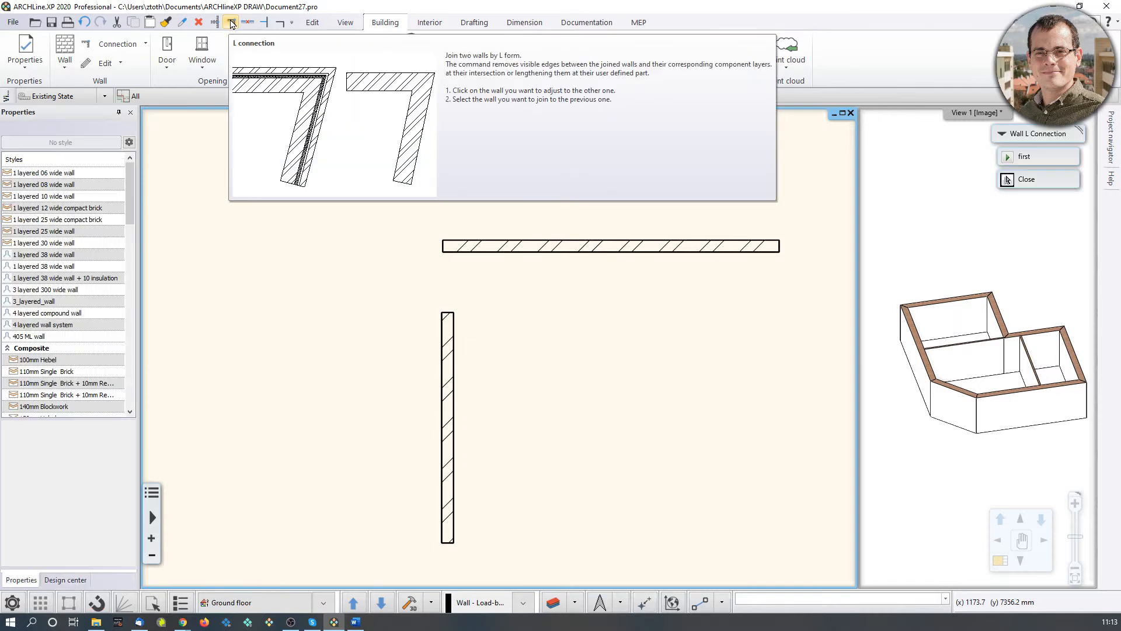
click(448, 345)
click(514, 248)
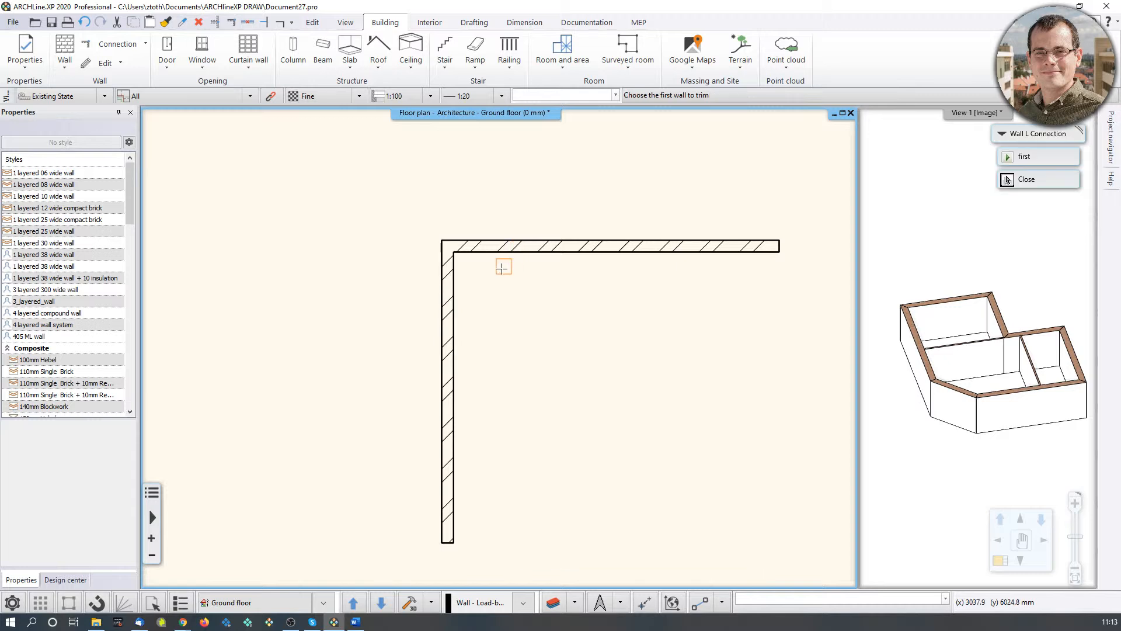
Step: Join the first vertical sample wall to the longer horizontal wall above it with a T connection, and end the command
scroll(378, 273, down, 3)
middle_drag(378, 273, 633, 230)
scroll(453, 279, up, 2)
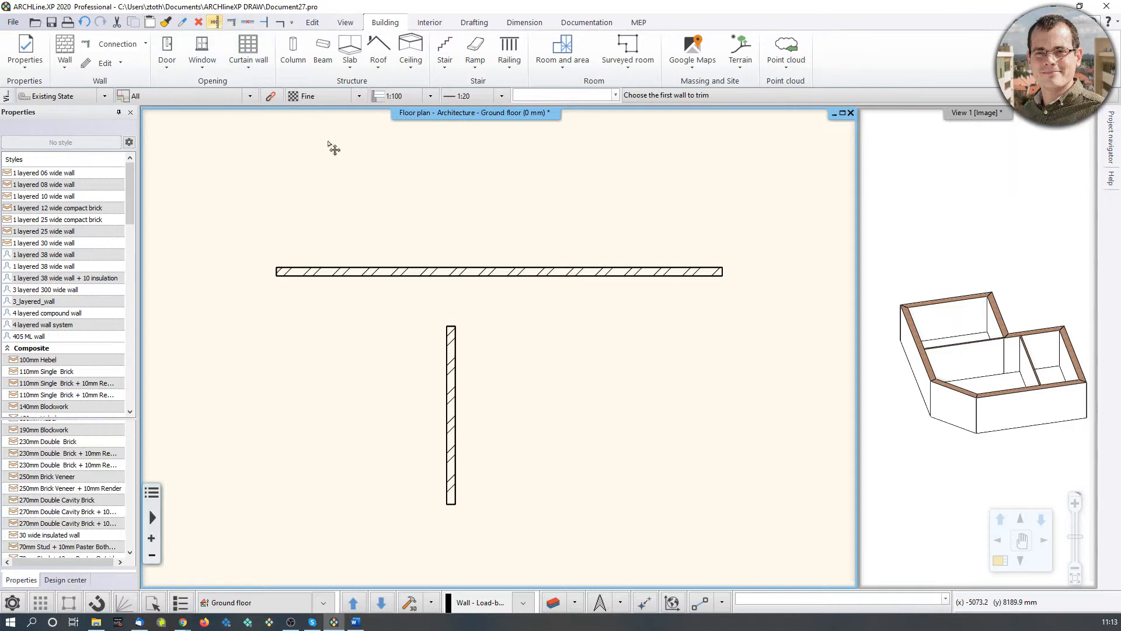
click(455, 371)
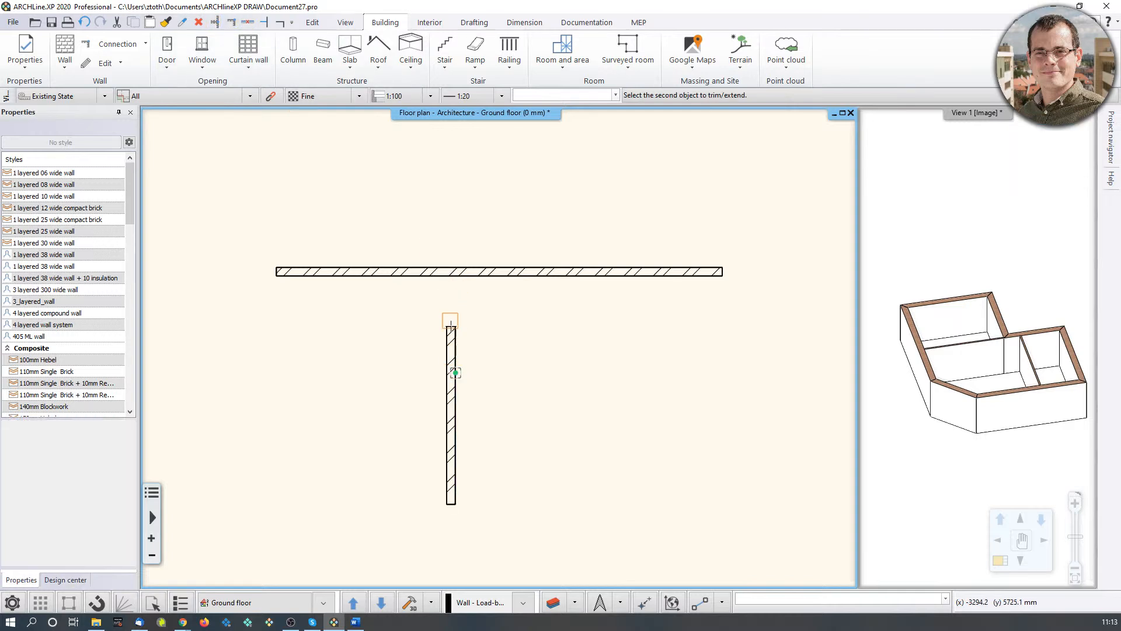
click(530, 272)
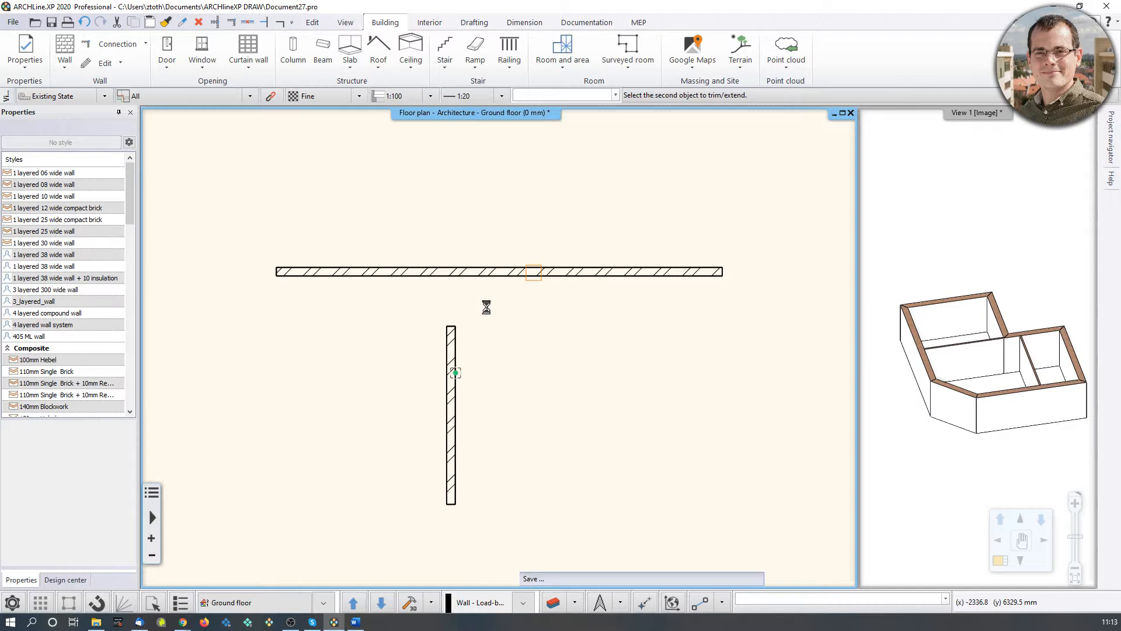
key(Escape)
middle_drag(503, 330, 362, 297)
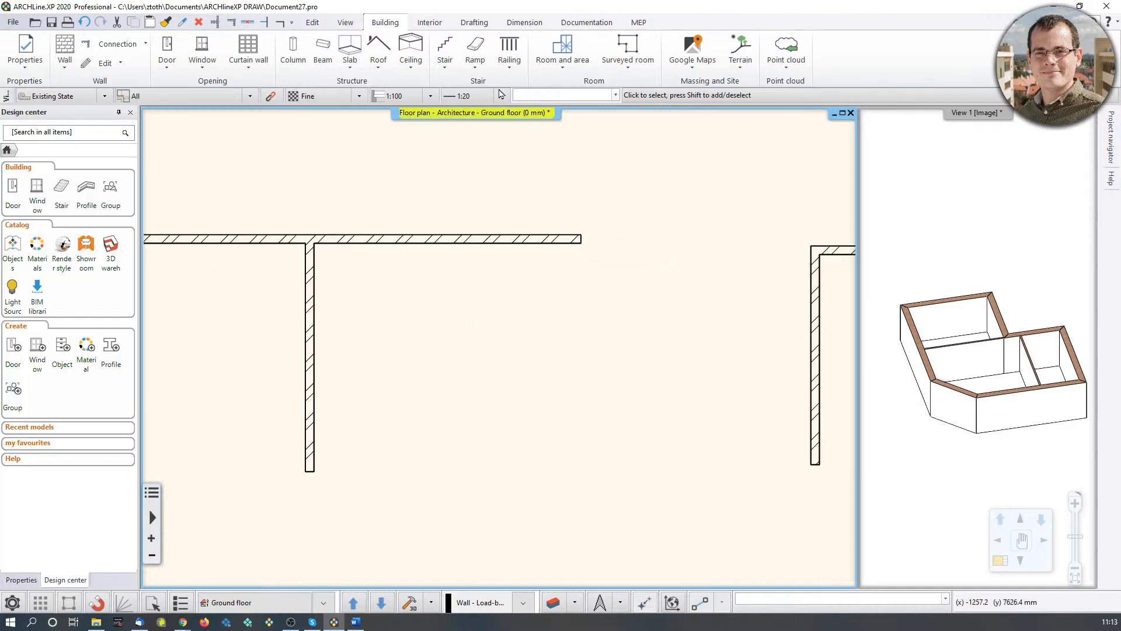
Step: Draw a vertical line between the two sample wall pairs and a separate horizontal line centred just above it
click(474, 23)
click(91, 49)
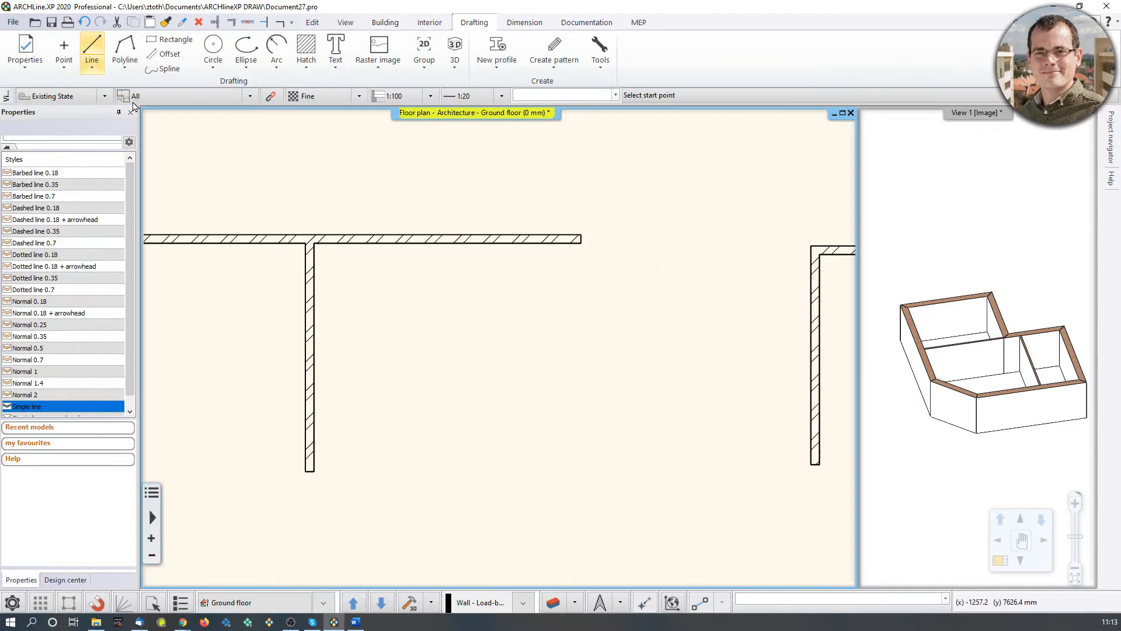
click(531, 510)
click(531, 406)
click(461, 380)
click(627, 380)
scroll(533, 406, up, 2)
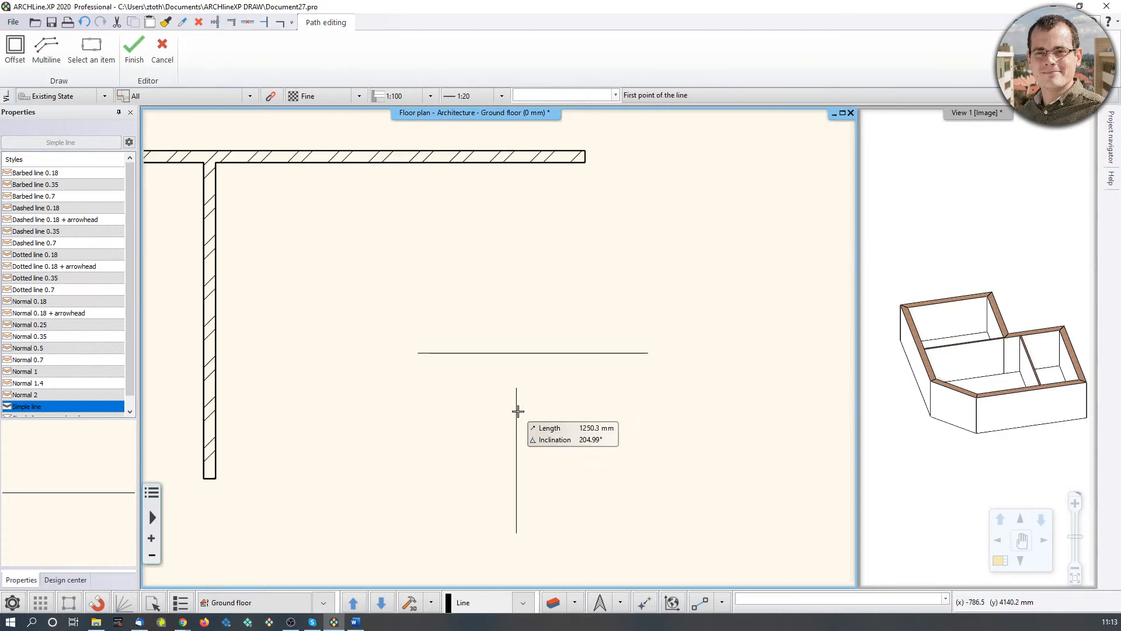
key(Escape)
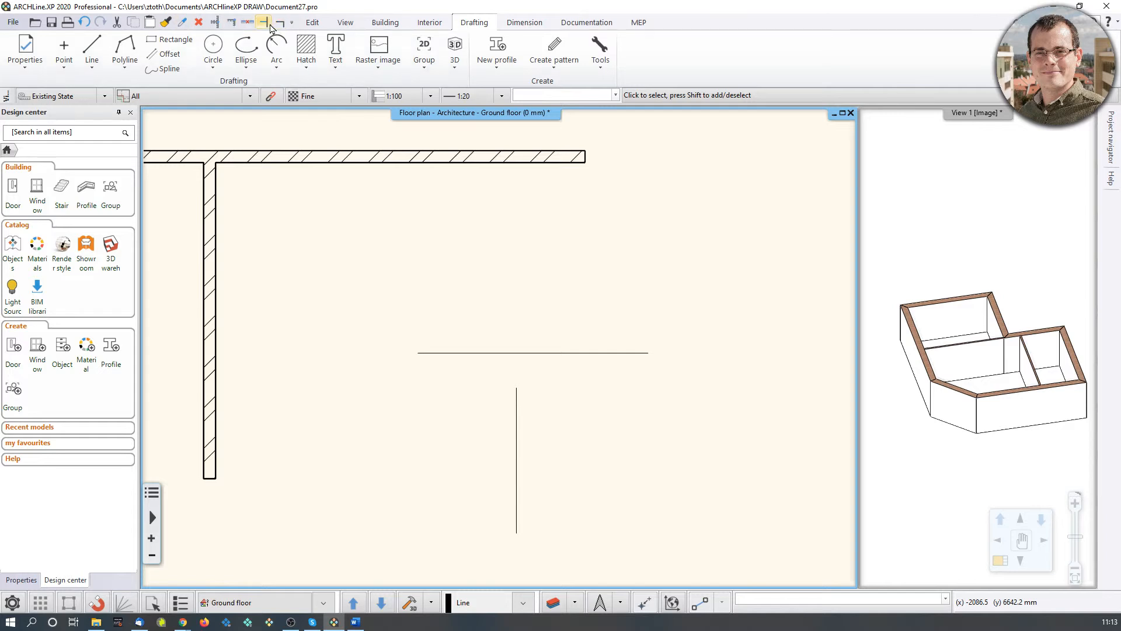
Step: Extend the vertical line up to the horizontal line so they form a T
click(264, 23)
click(516, 433)
click(546, 353)
scroll(600, 384, down, 5)
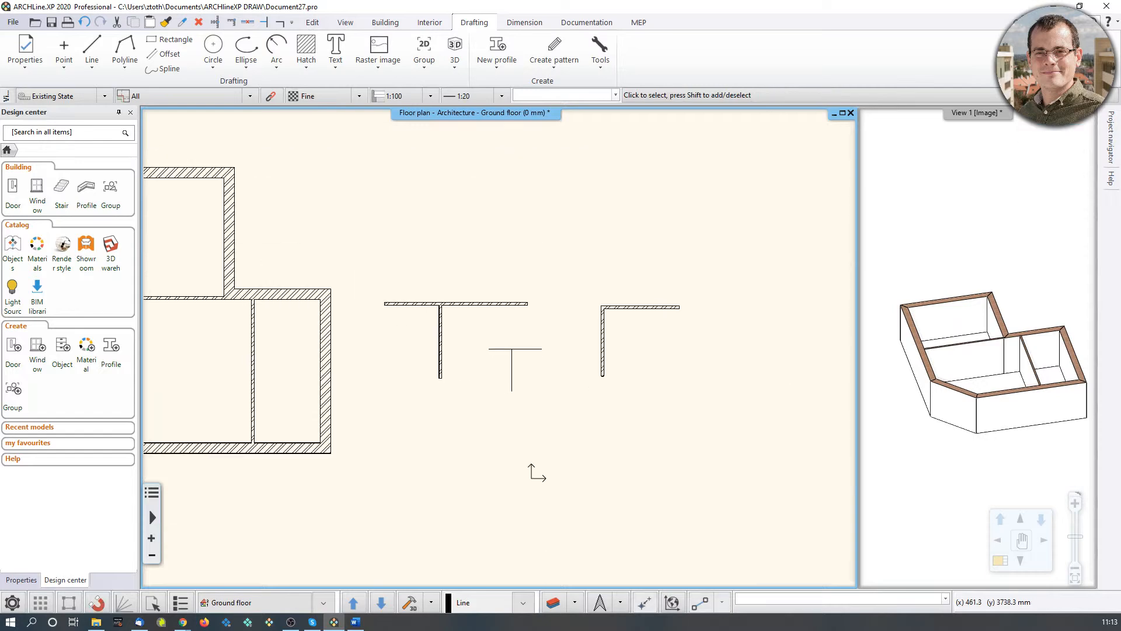
Step: Delete all the sample walls and lines beside the floor plan in one window selection
click(369, 219)
click(743, 452)
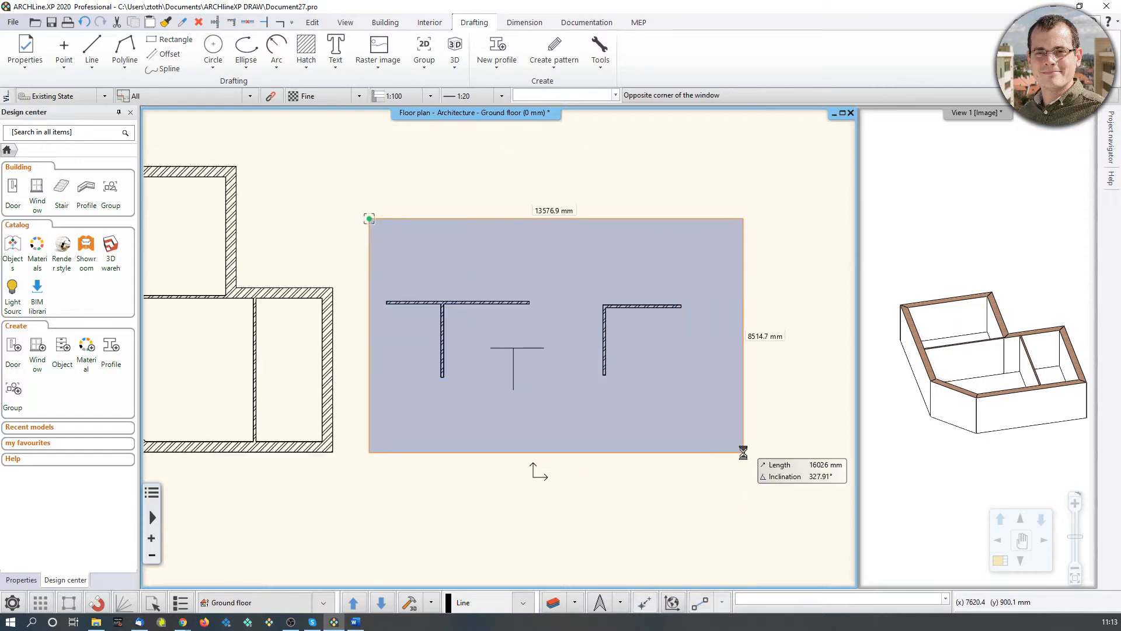
key(Delete)
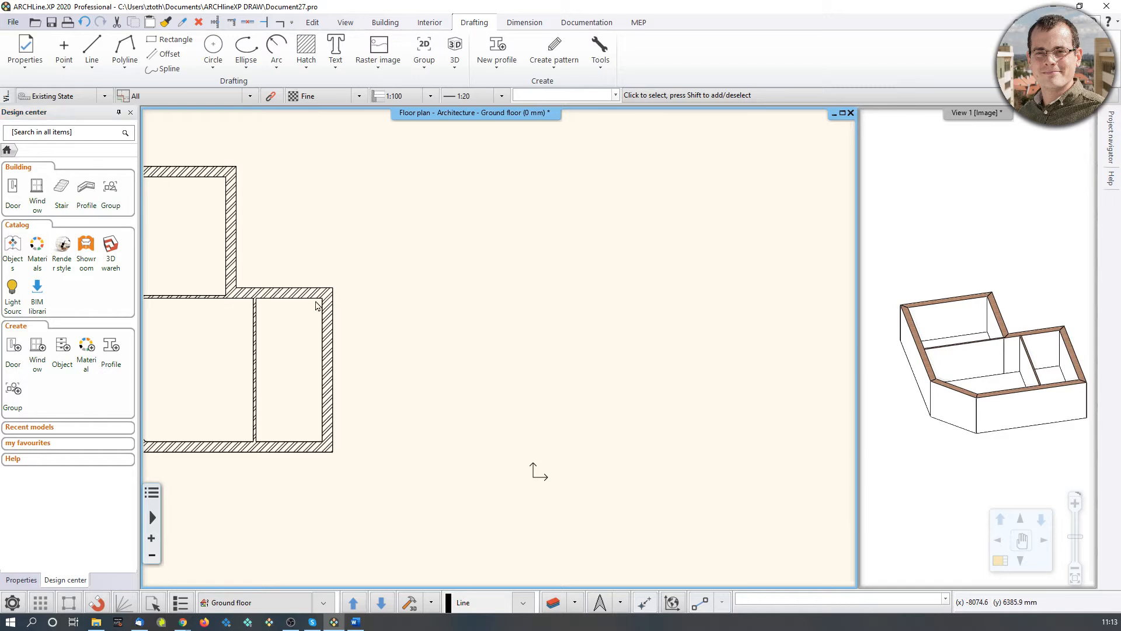
Step: Change the side material in the slab properties from the default to Bright_white and accept the properties
middle_drag(316, 304, 548, 361)
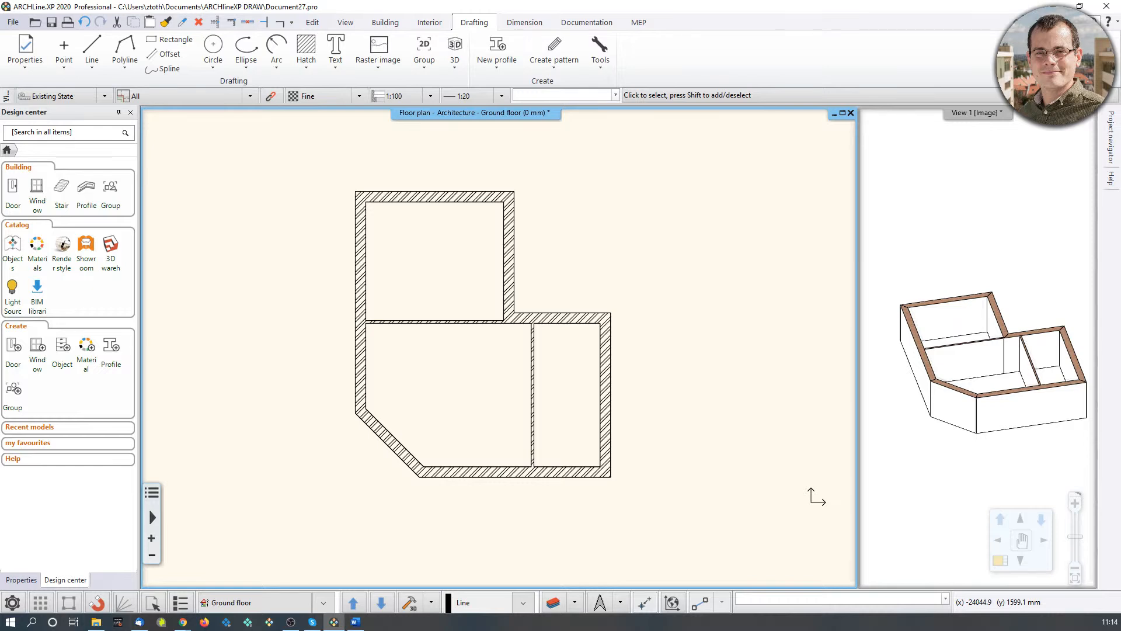
click(385, 23)
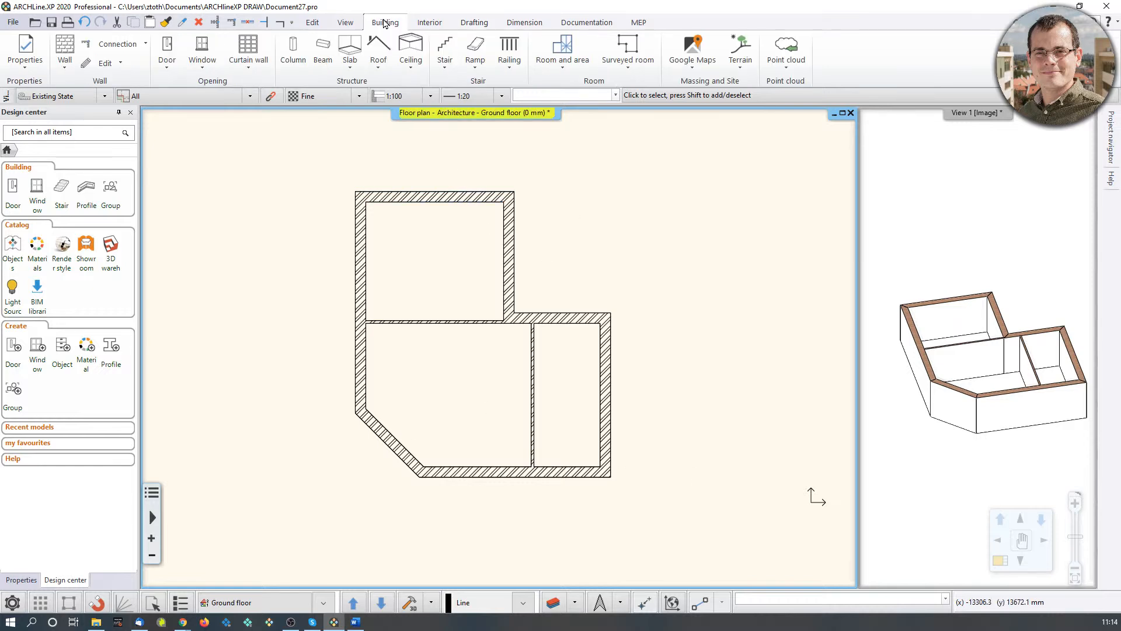
click(349, 58)
click(368, 63)
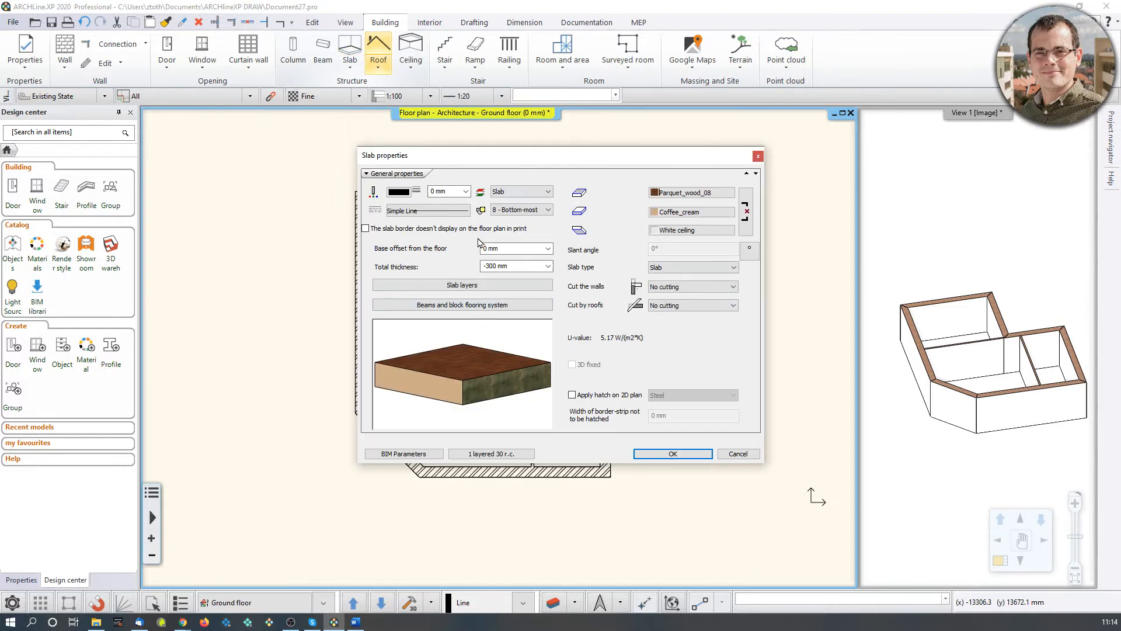
click(702, 214)
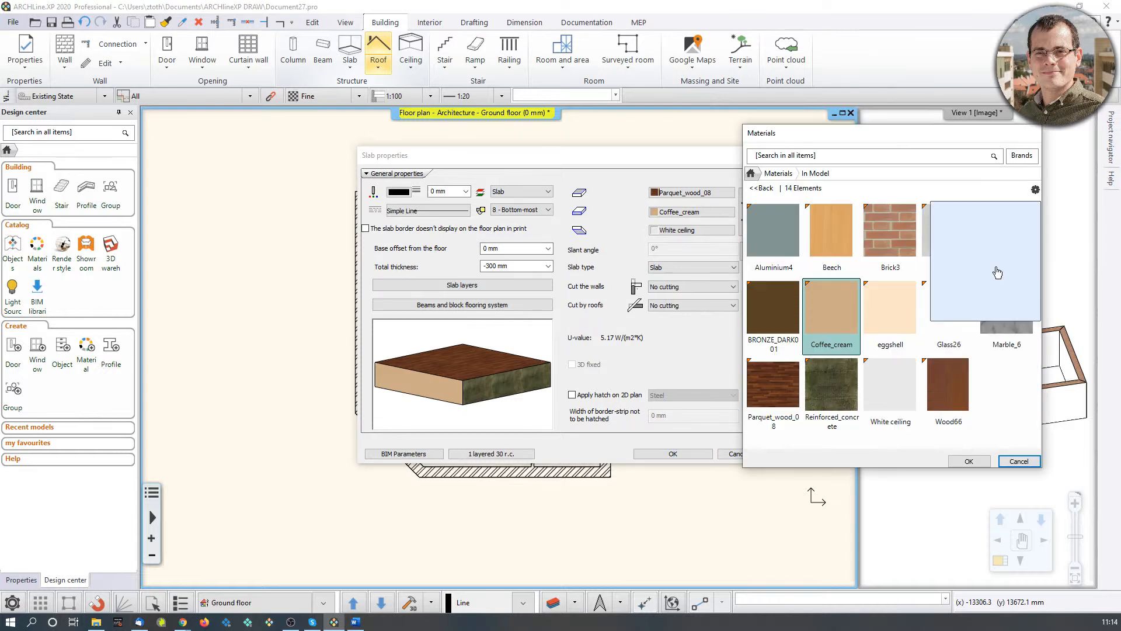
click(997, 272)
click(969, 461)
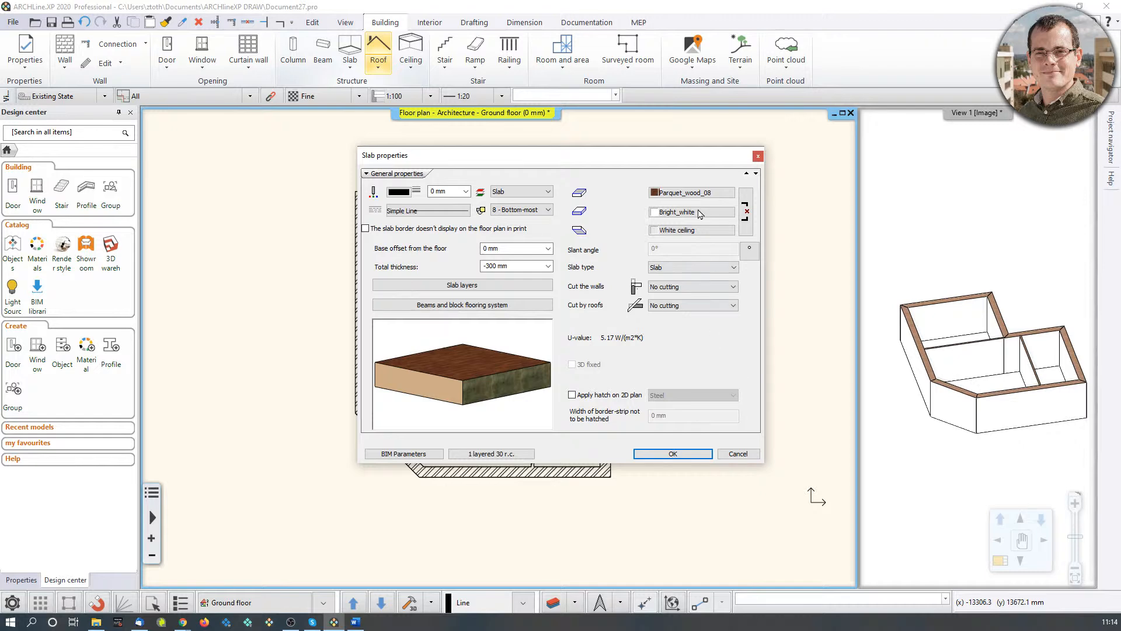
click(668, 459)
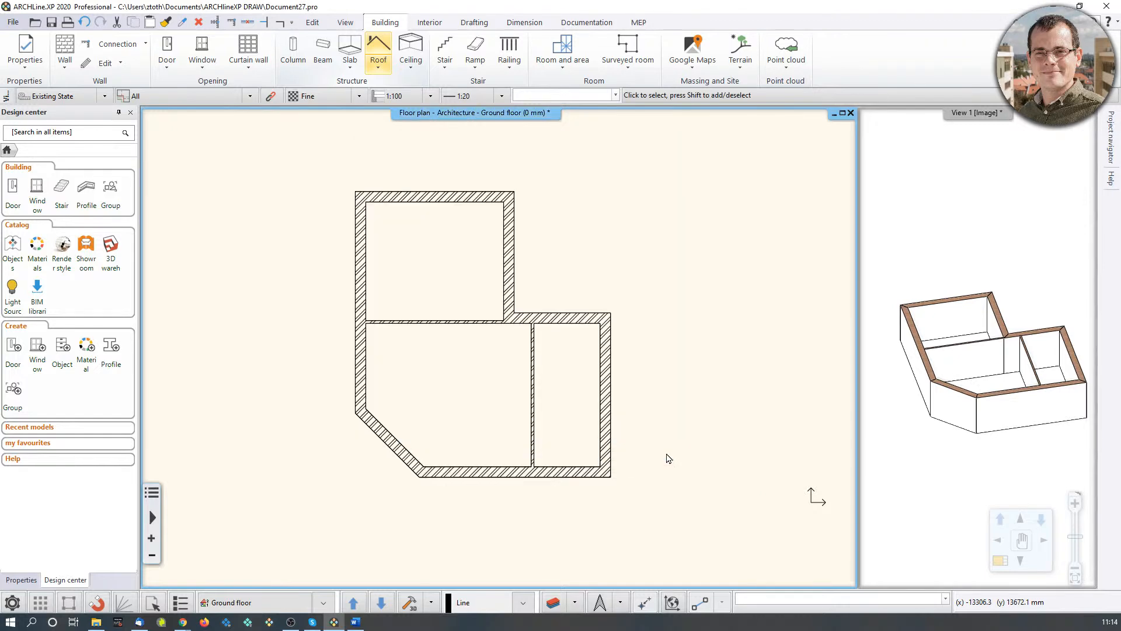
Step: Create a slab by walls from a window selection around the whole floor plan
click(350, 66)
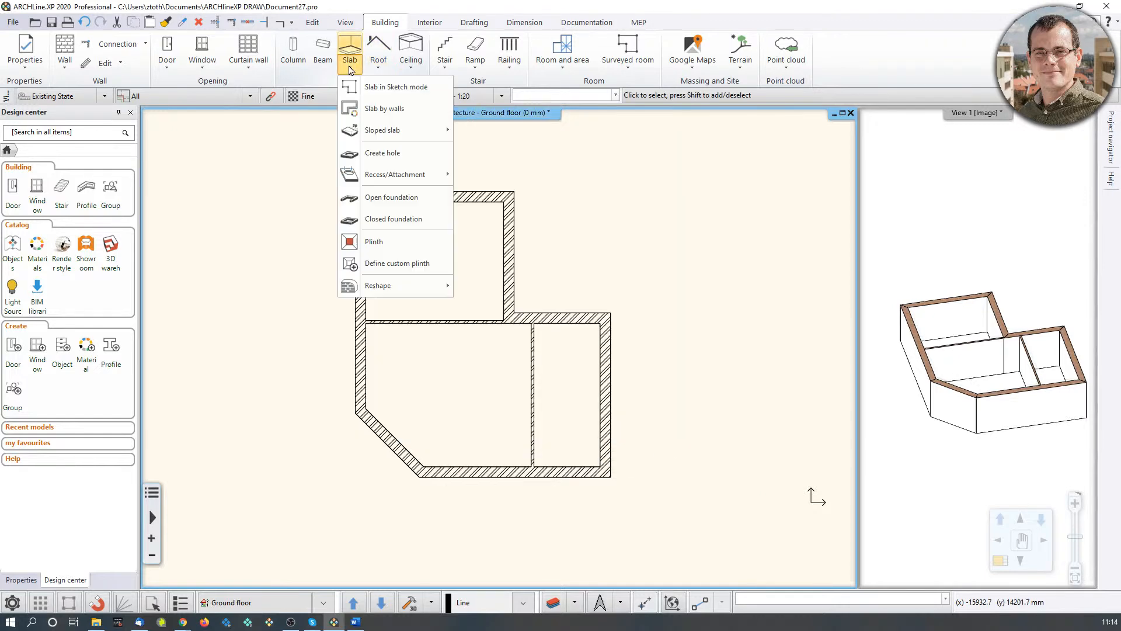
click(358, 108)
click(279, 136)
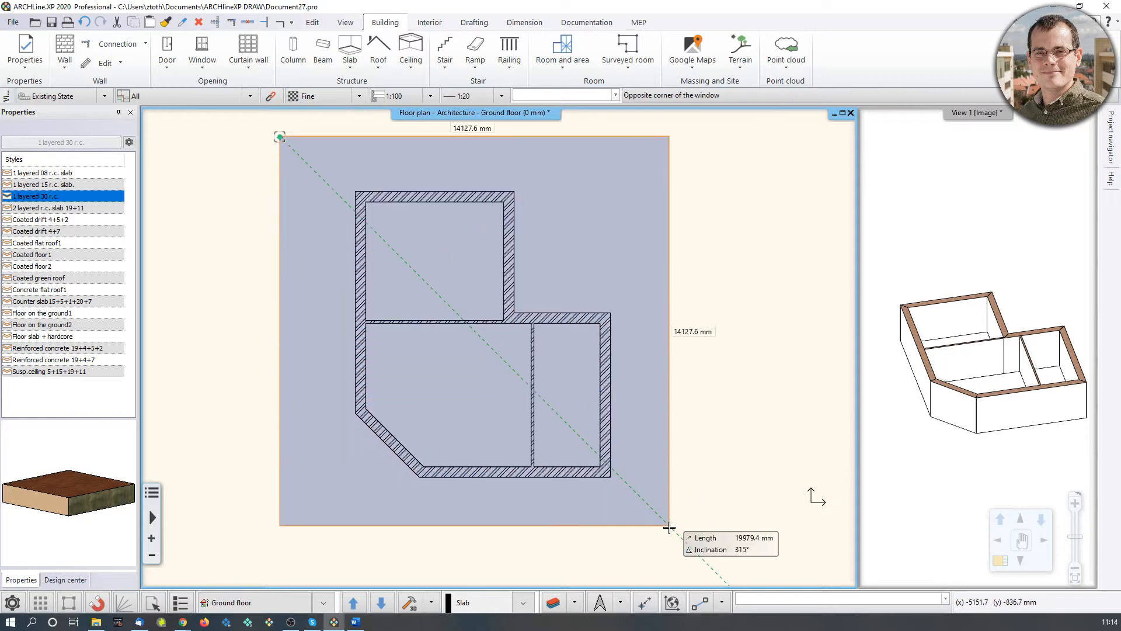
click(669, 528)
key(Return)
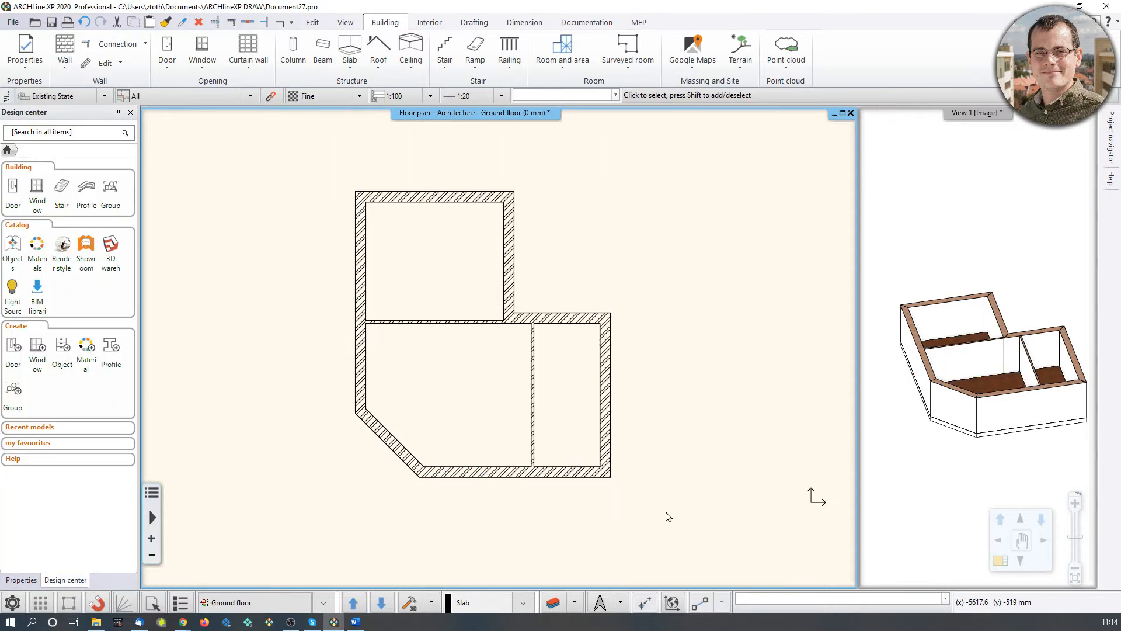
Step: Try line weights scales 1:1, 1:100 and 1:200 on the floor plan, and set the scale to 1:10
scroll(388, 382, up, 2)
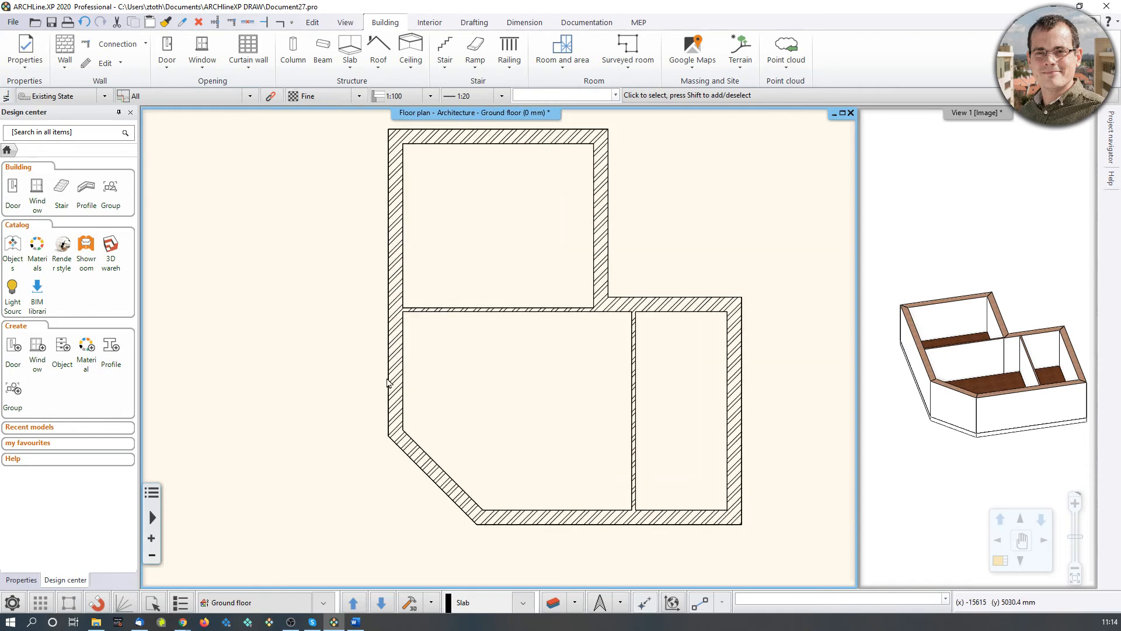
middle_drag(430, 358, 378, 366)
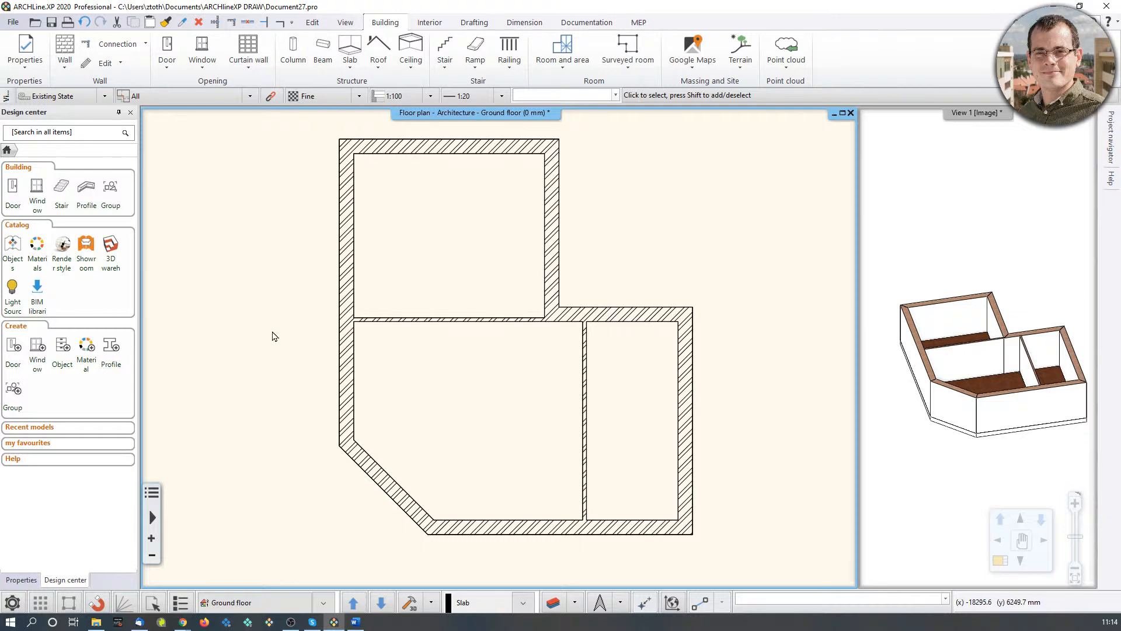
scroll(458, 290, up, 8)
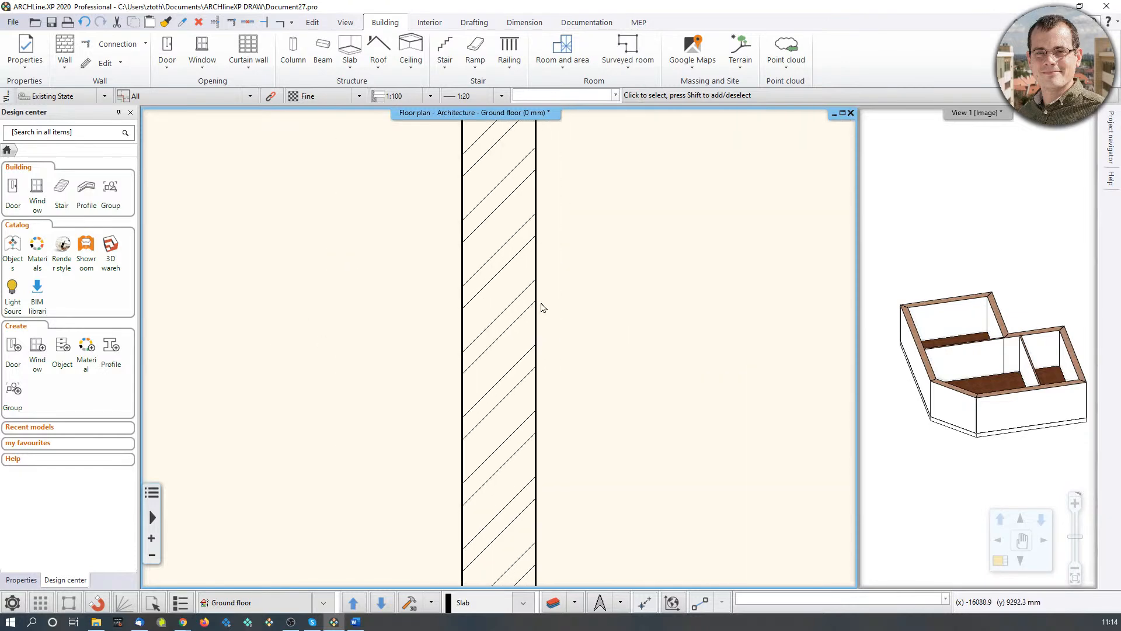
scroll(477, 342, down, 5)
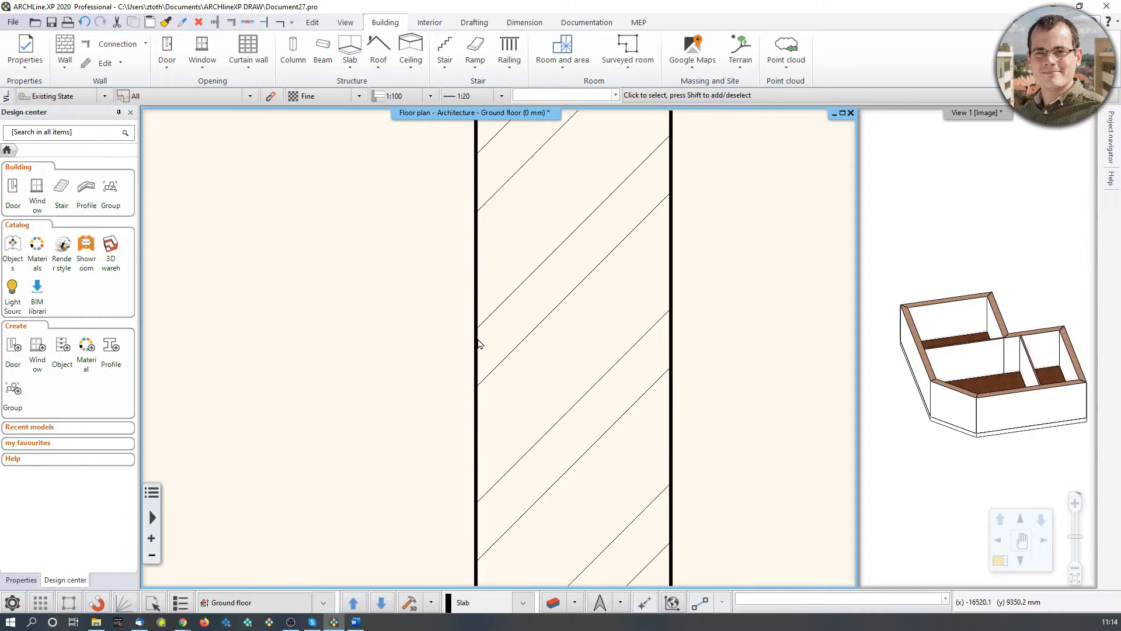
scroll(723, 475, down, 5)
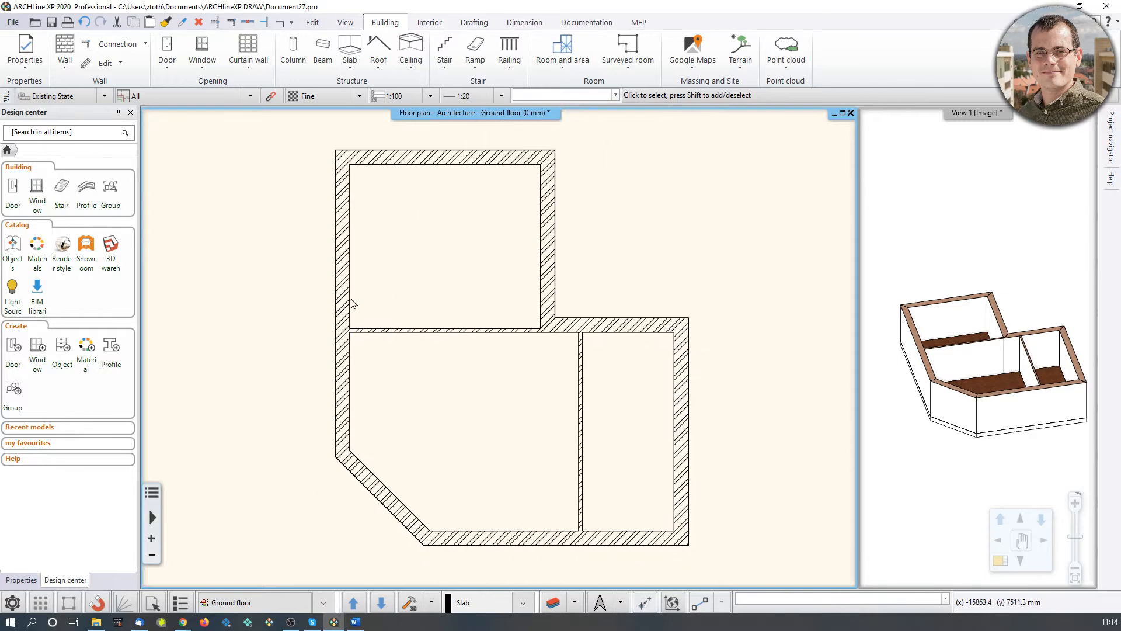
click(21, 579)
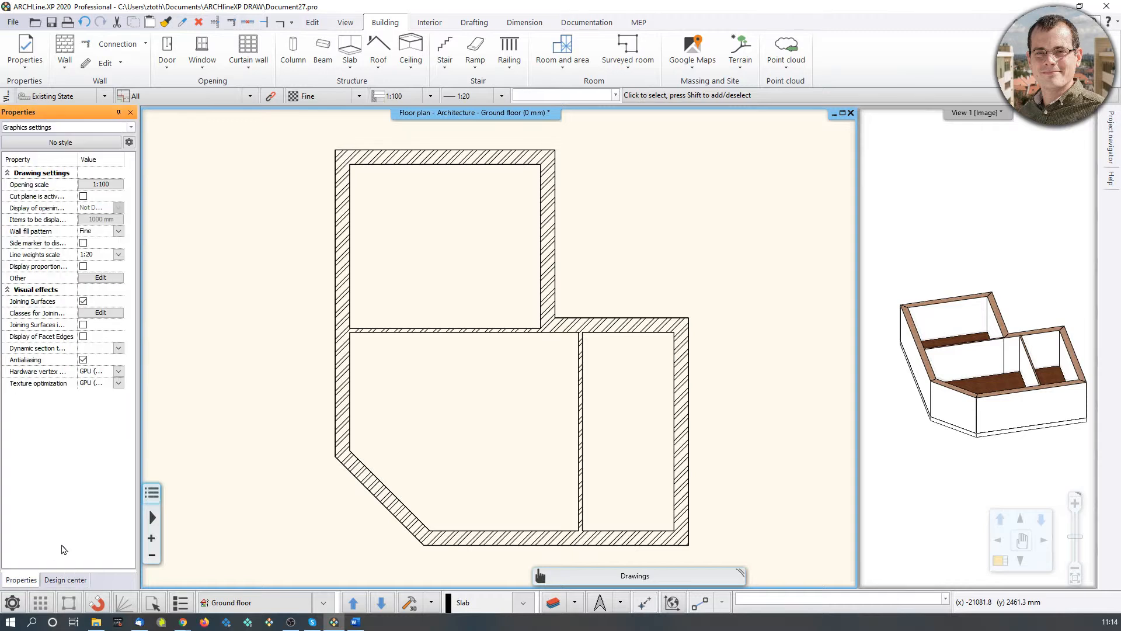
click(120, 255)
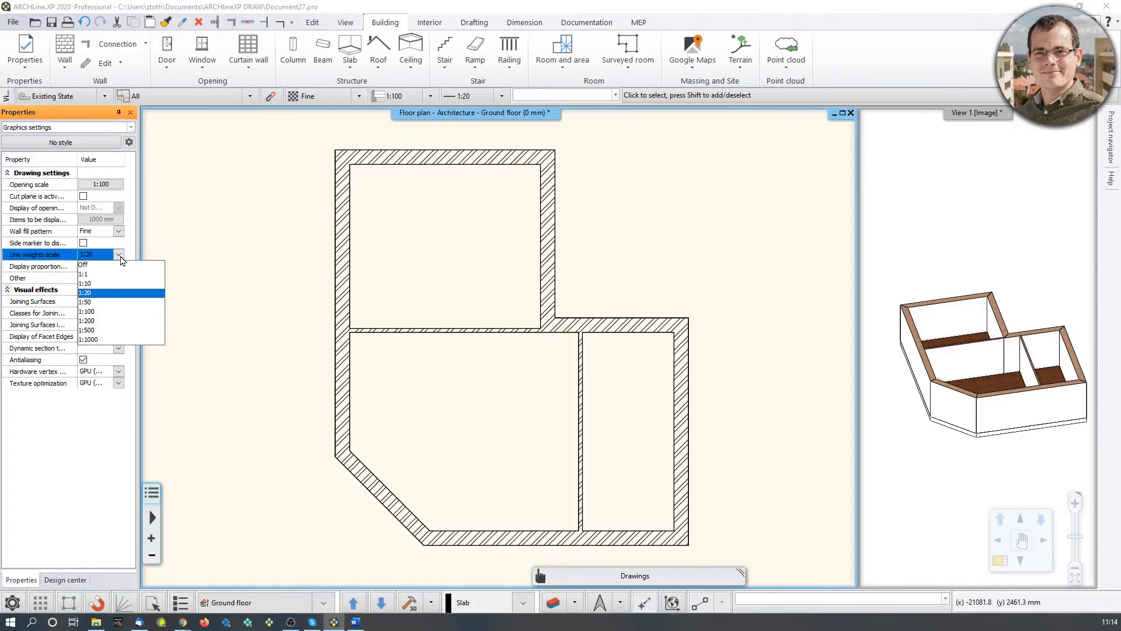
click(115, 274)
click(118, 254)
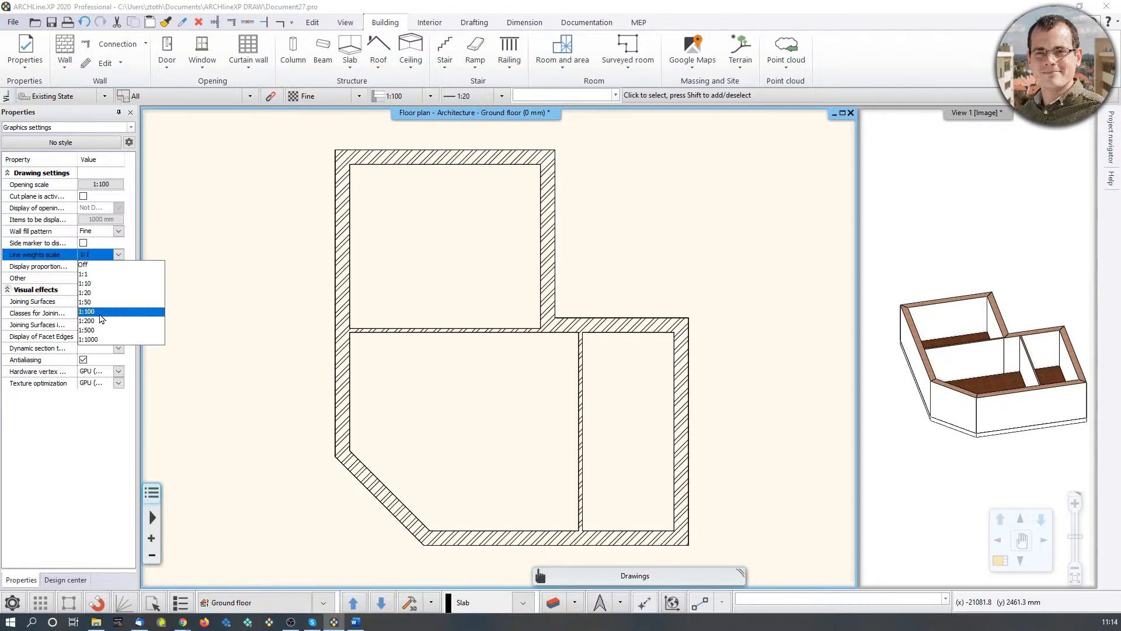
click(102, 318)
click(119, 255)
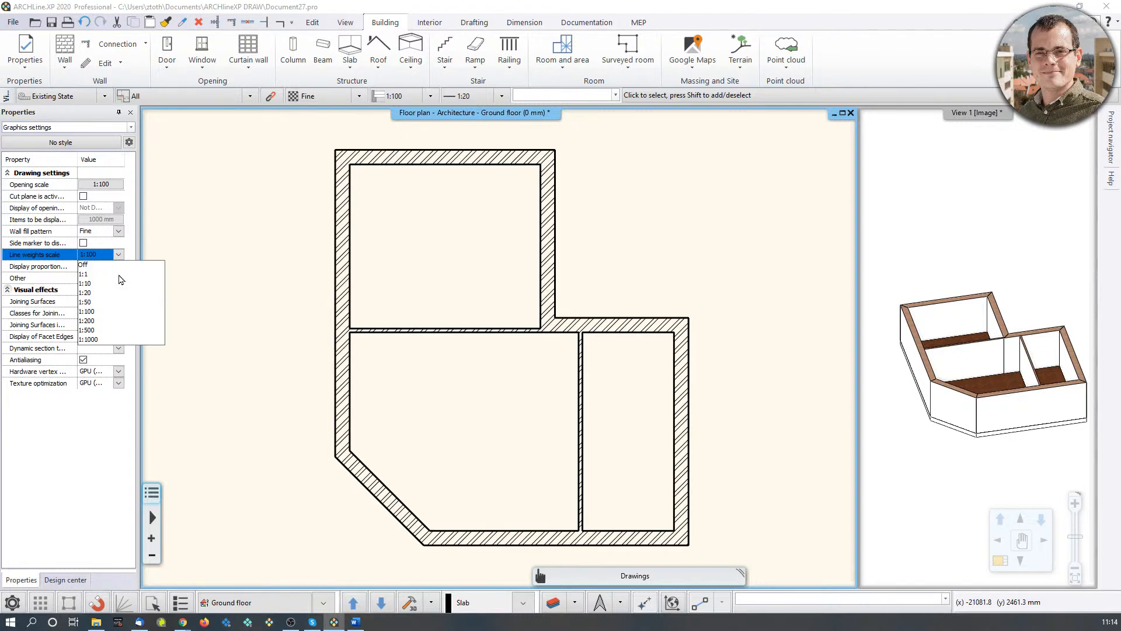
click(104, 322)
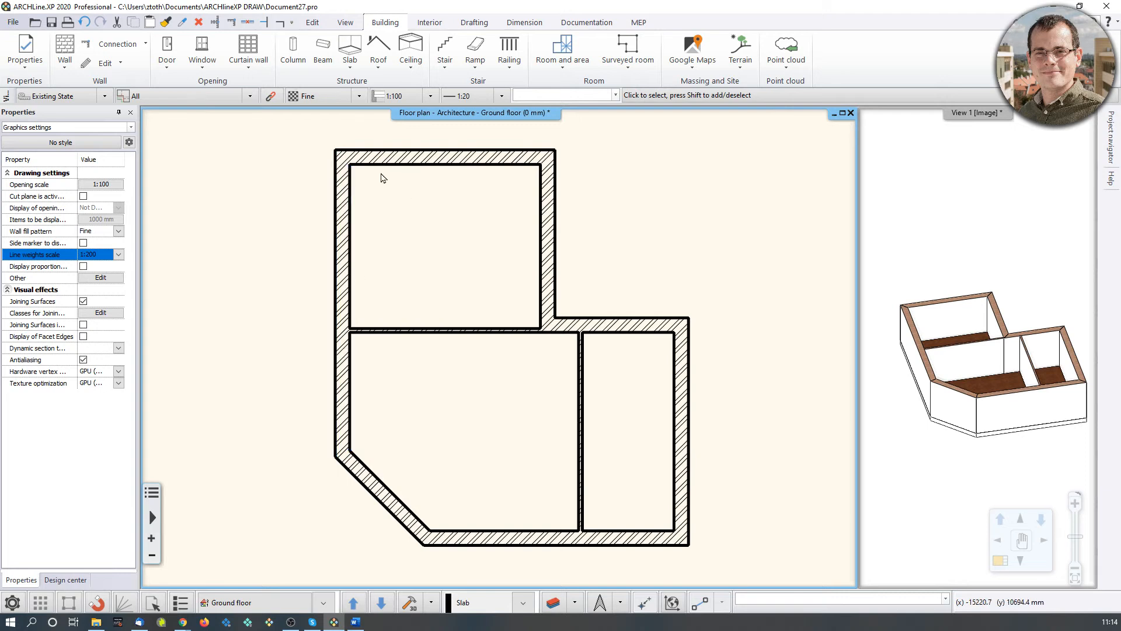
click(119, 255)
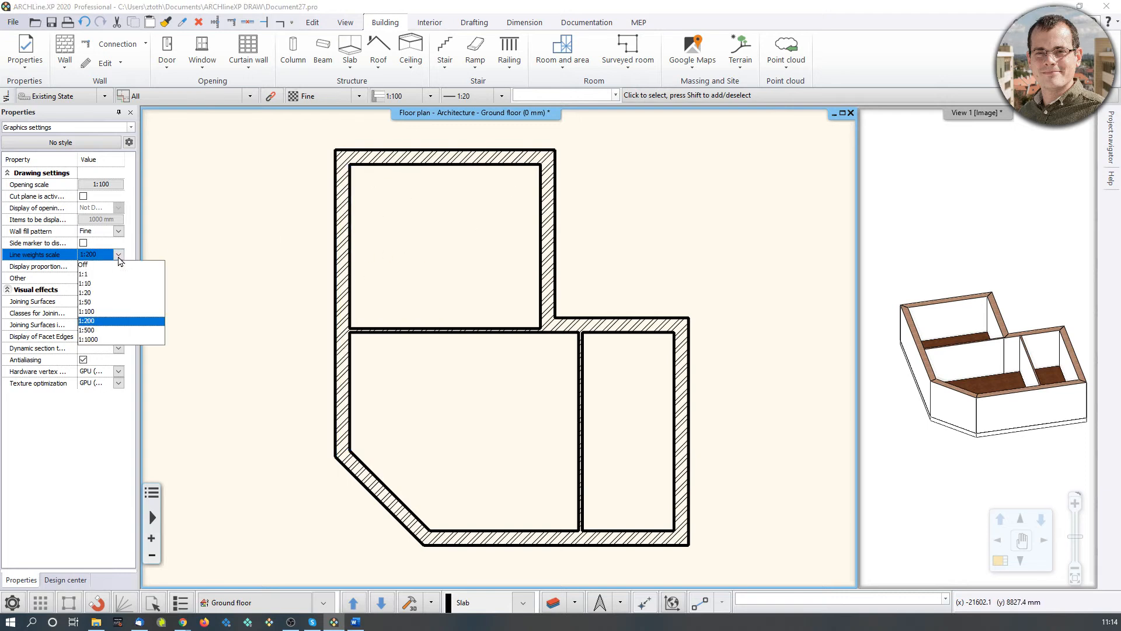
click(117, 283)
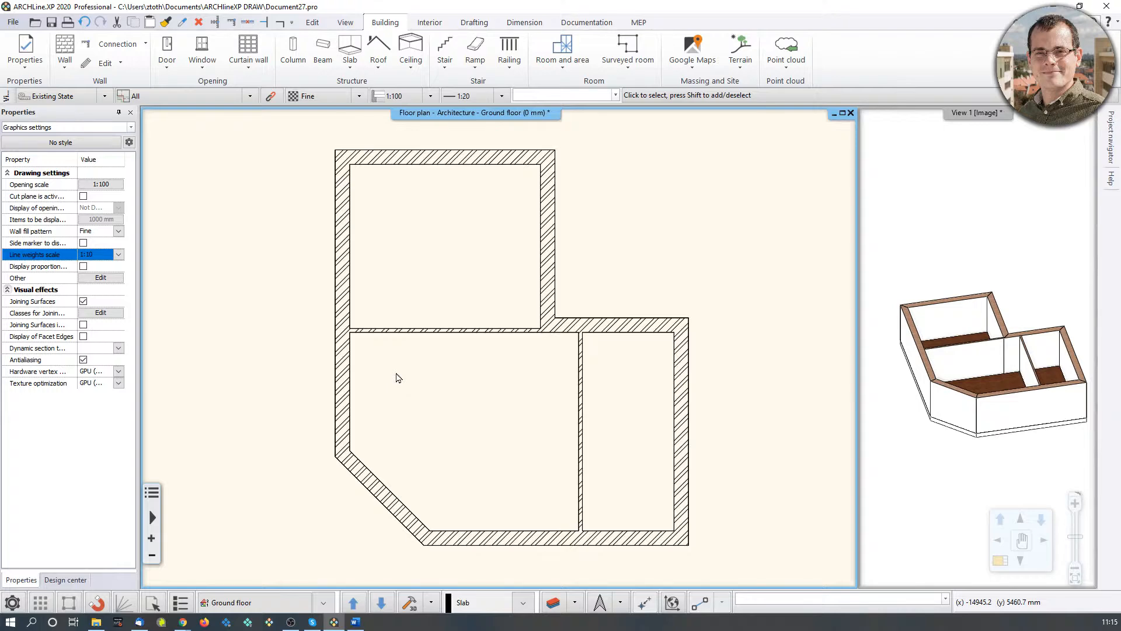
Step: Save the project under the new file name Webinar_project_001, keeping the default project properties
click(13, 22)
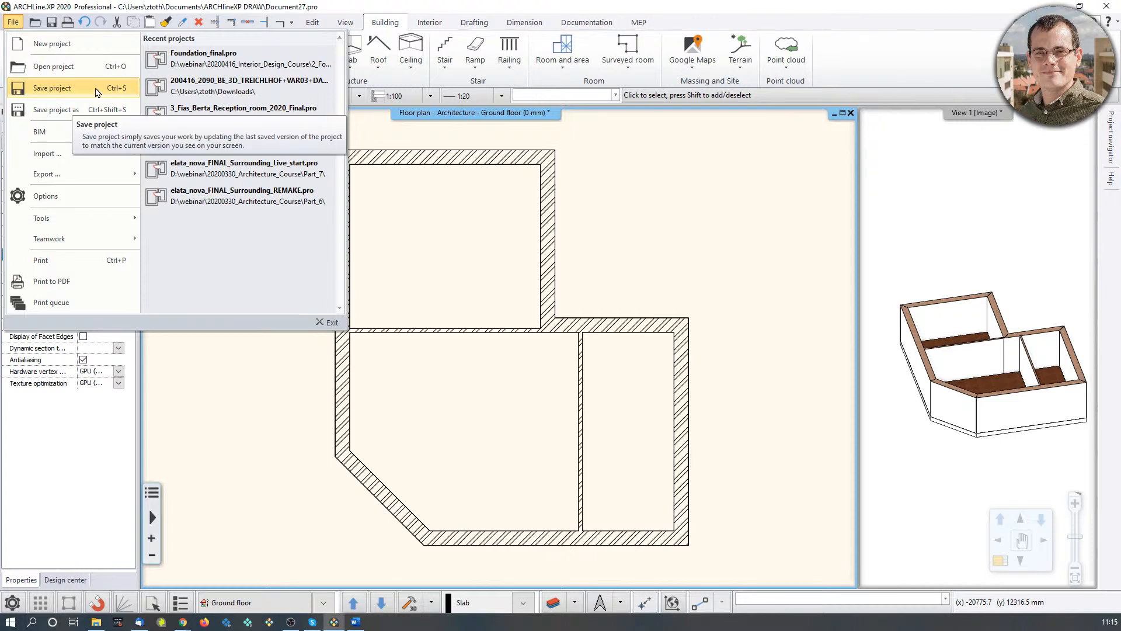
click(61, 115)
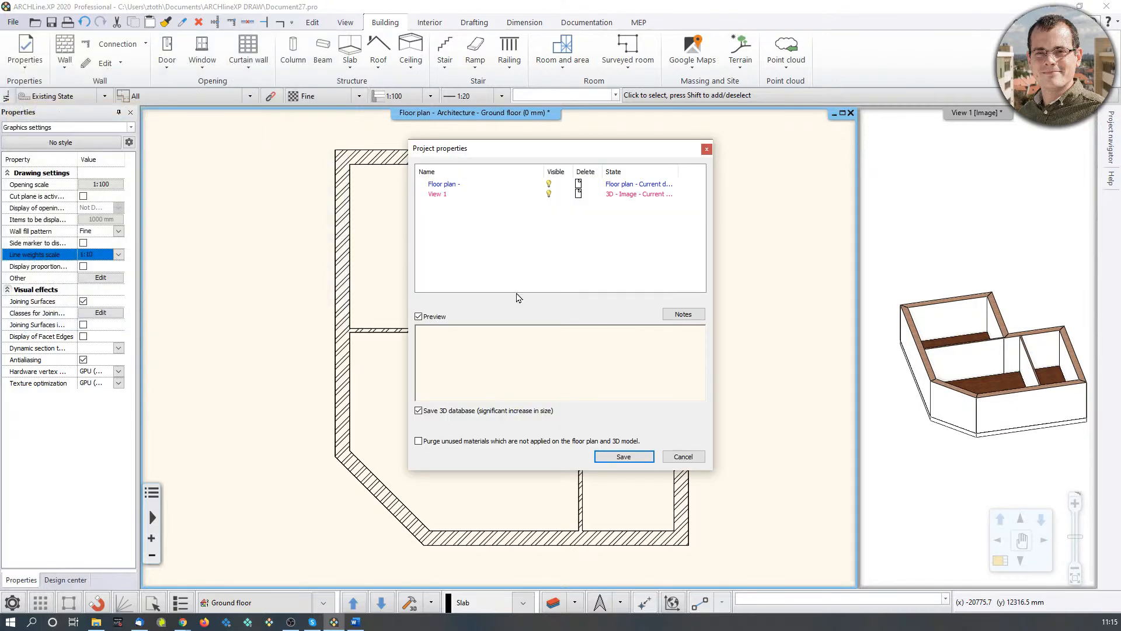
click(634, 456)
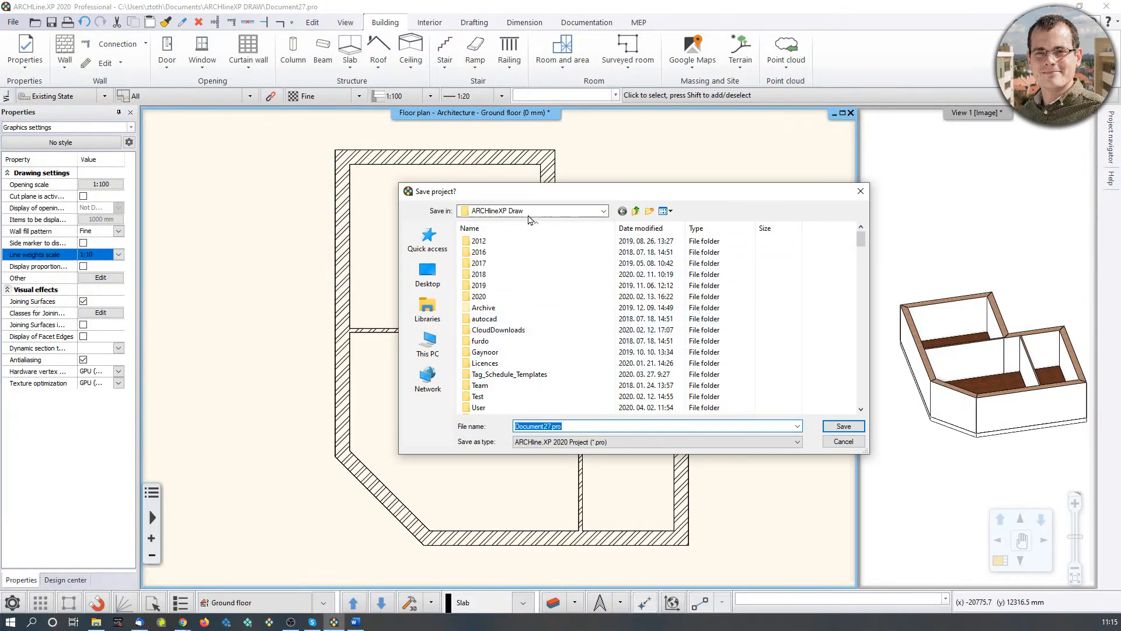
drag(558, 426, 452, 435)
text(Web)
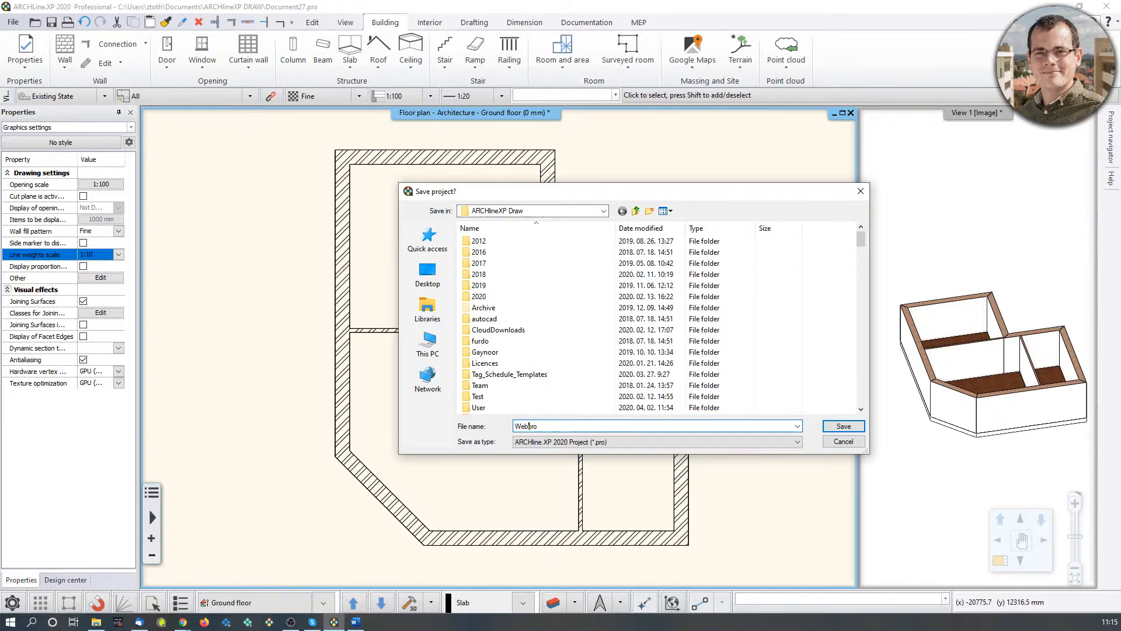
key(BackSpace)
key(BackSpace)
click(843, 426)
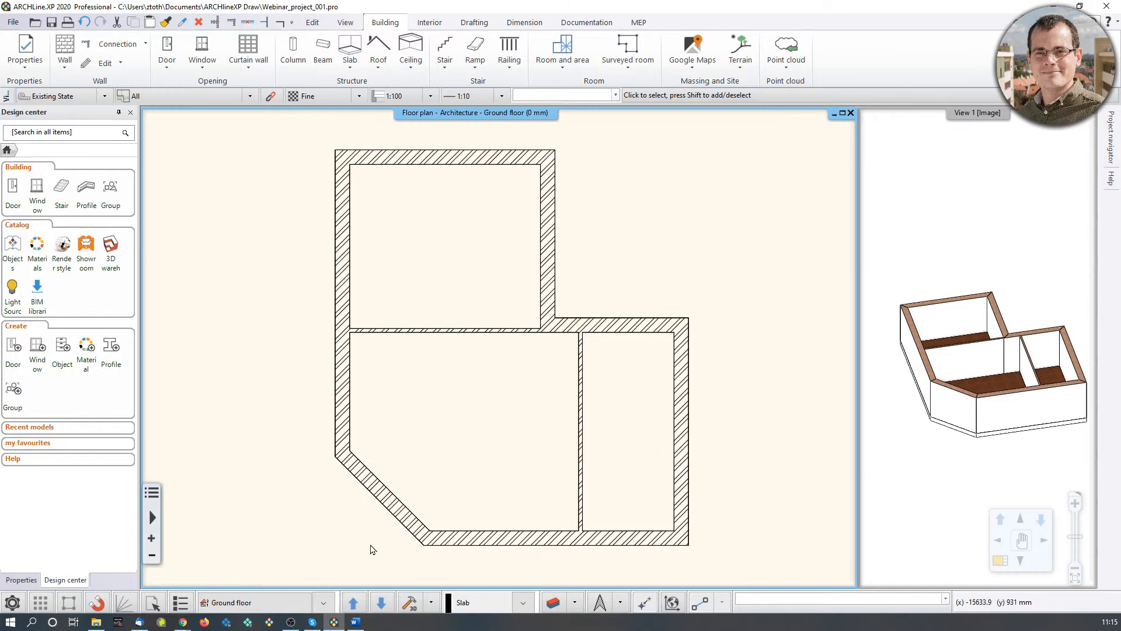
Step: Select the diagonal exterior wall at the cut corner and switch the overlapping selection from the wall to the slab beneath it
scroll(377, 409, up, 3)
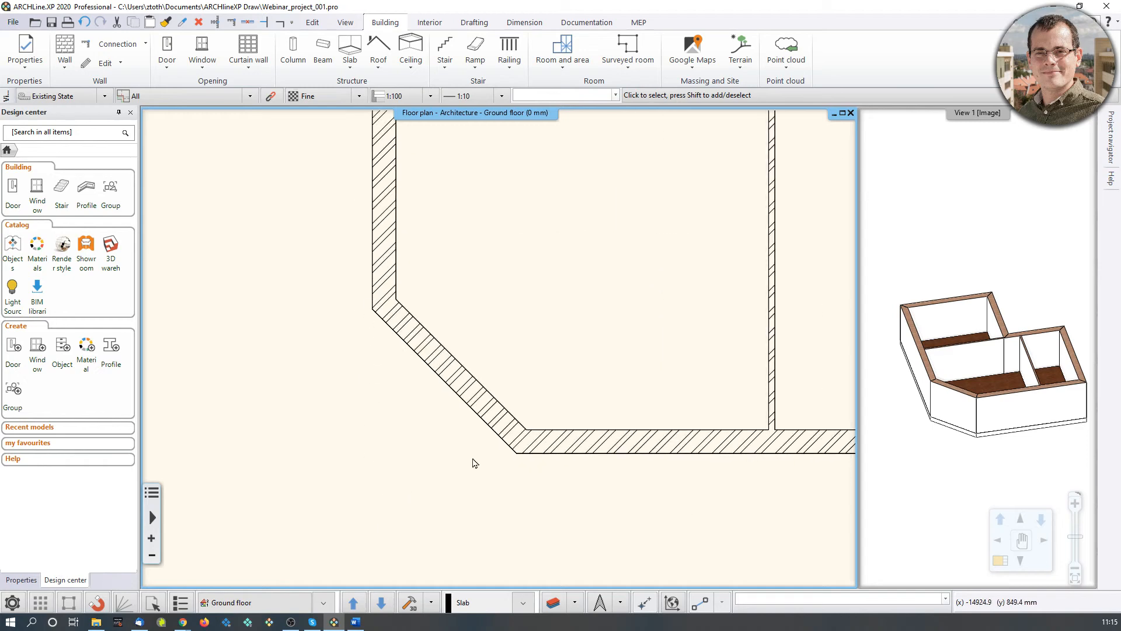
click(461, 398)
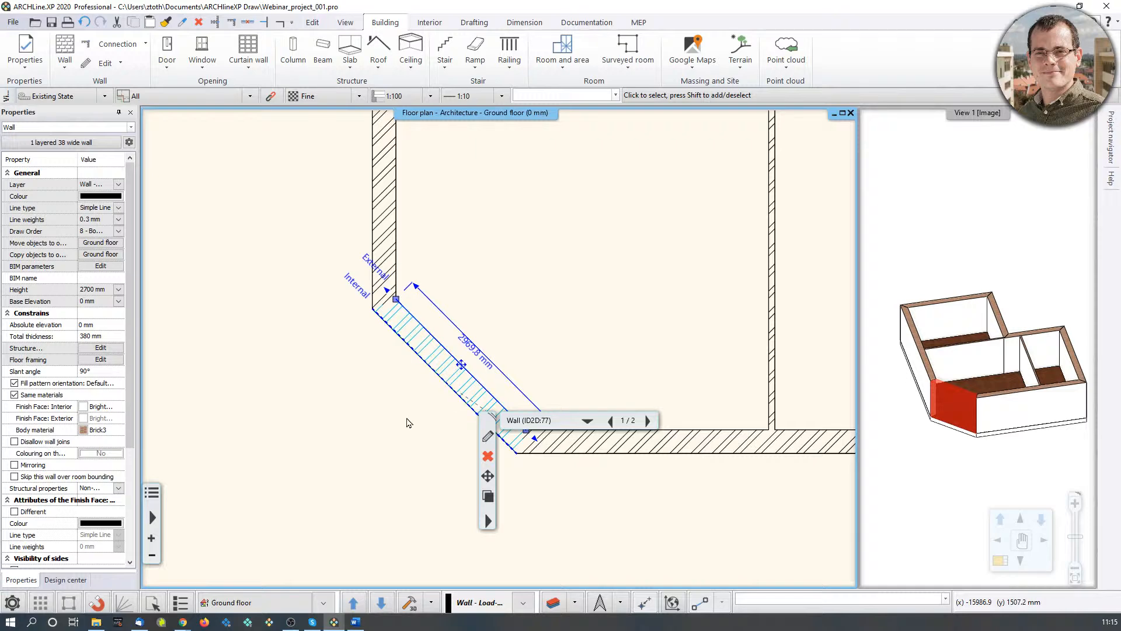
click(408, 422)
click(440, 377)
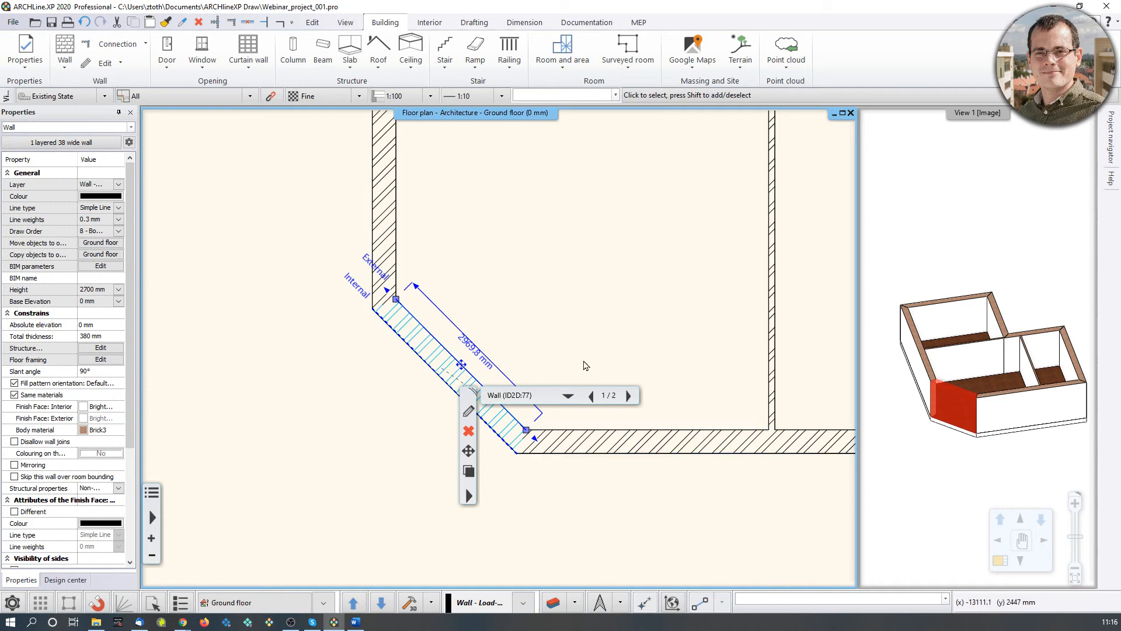
click(568, 397)
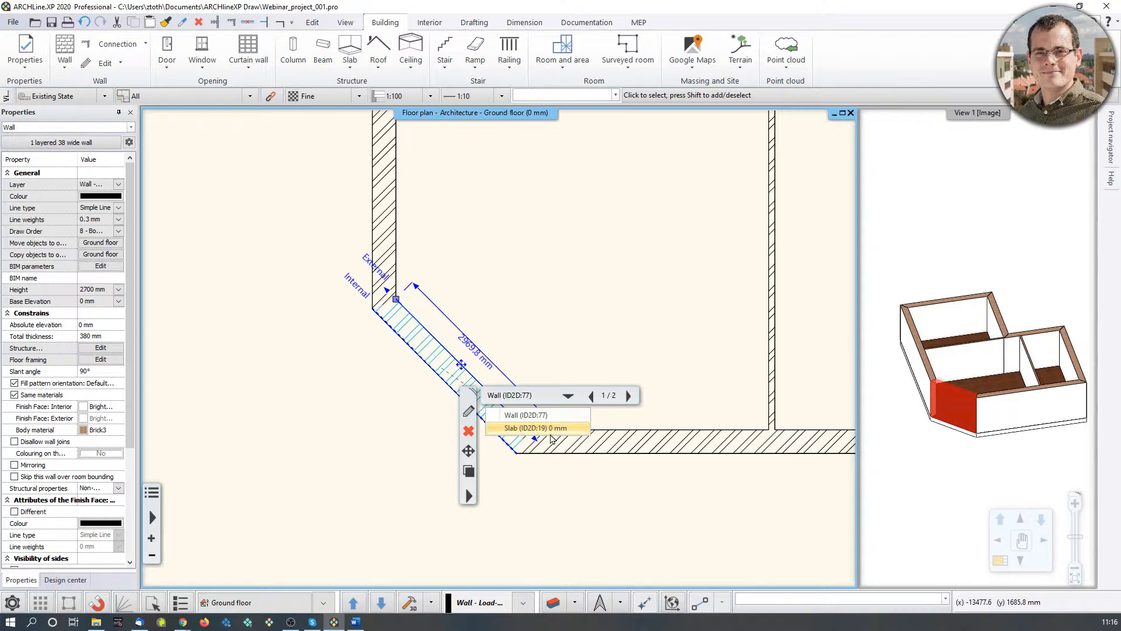
click(628, 396)
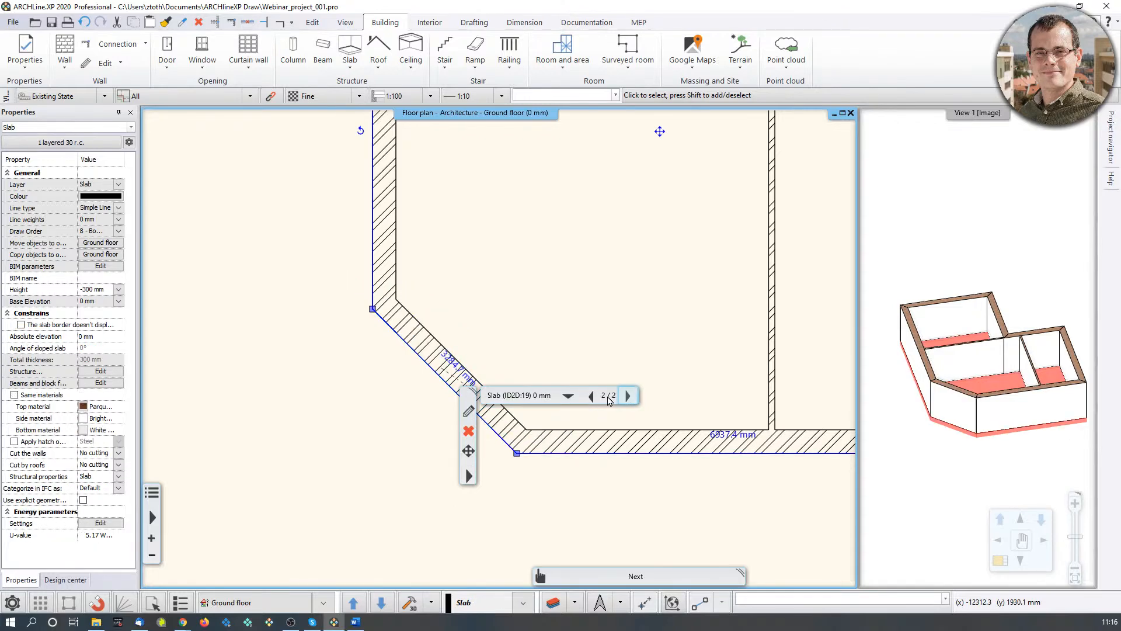
click(591, 396)
click(628, 396)
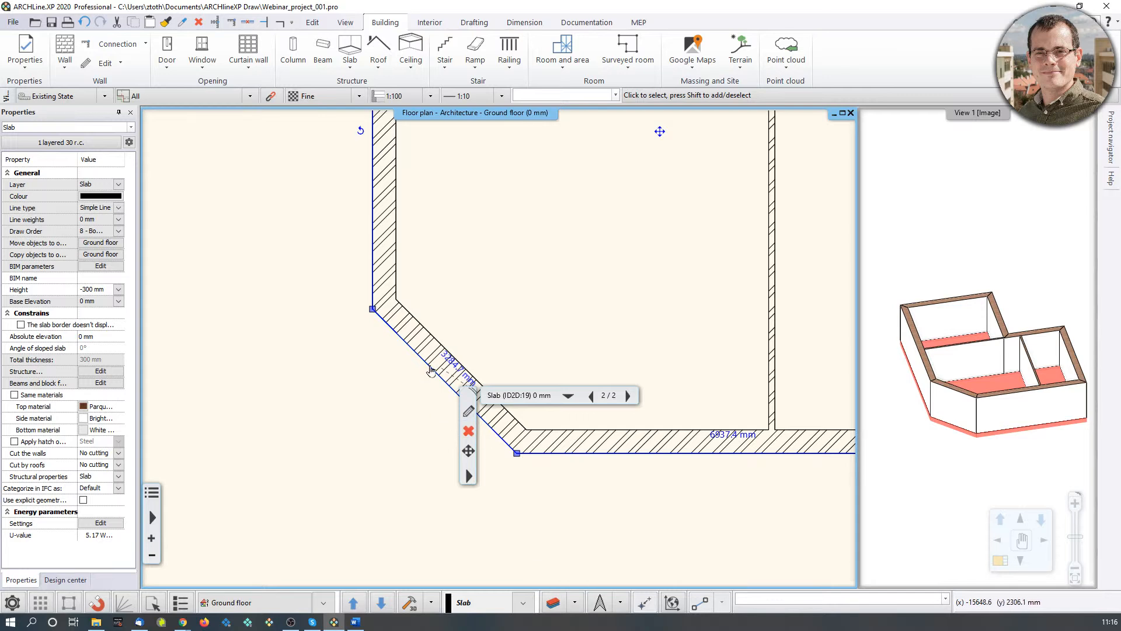
Step: Offset the slab's diagonal edge outward by 1000 mm beyond the wall and deselect the slab
mouse_move(430, 369)
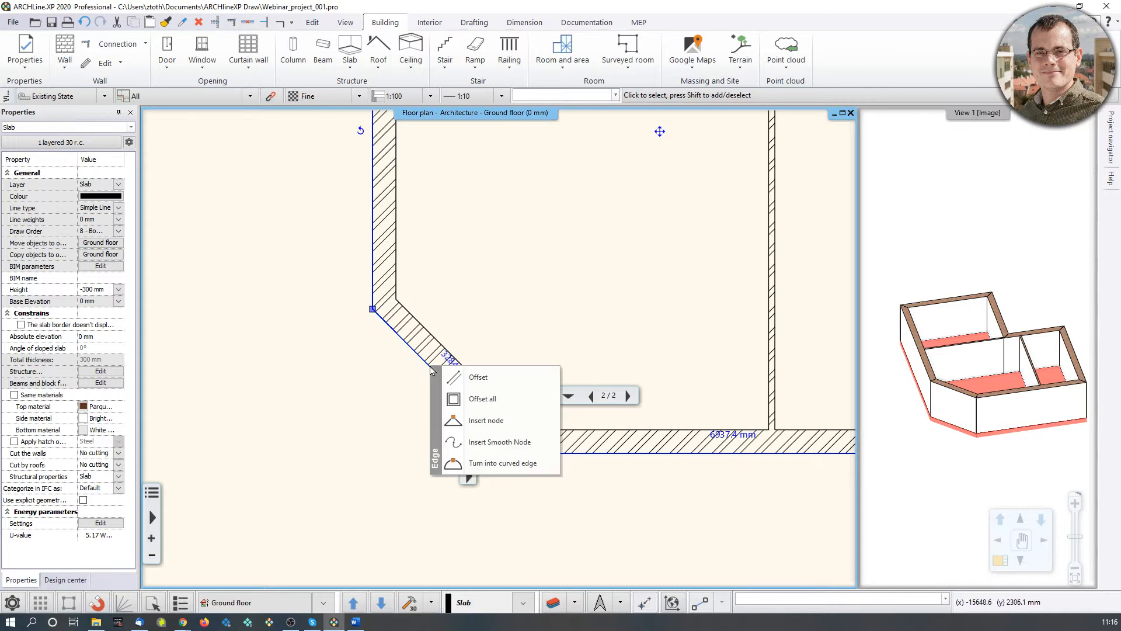
click(468, 378)
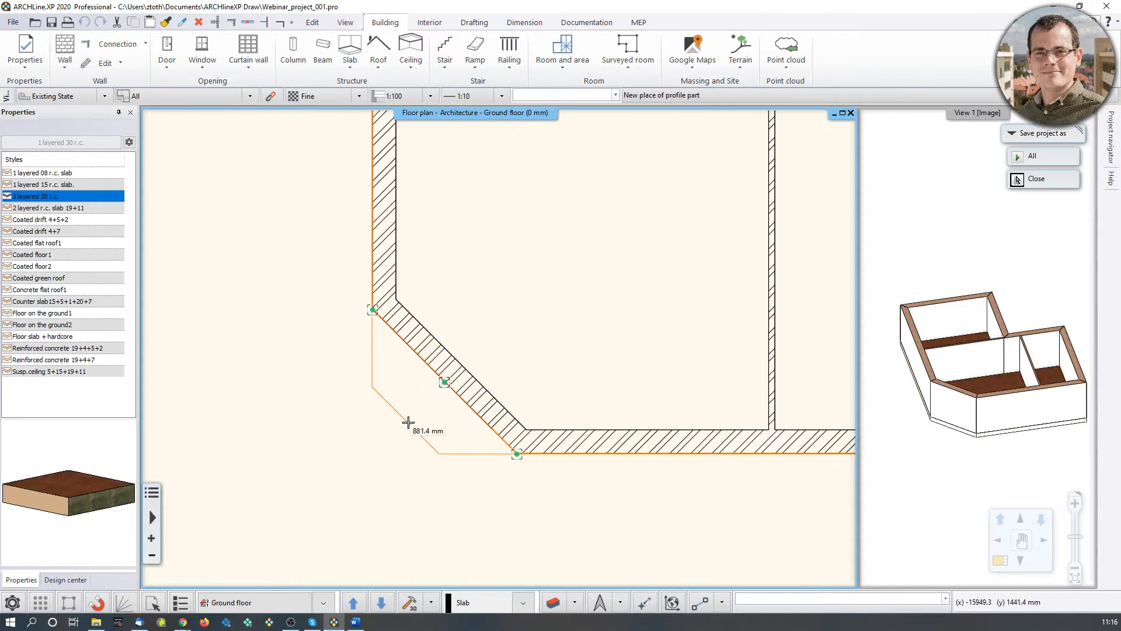
text(1000)
key(Return)
click(371, 471)
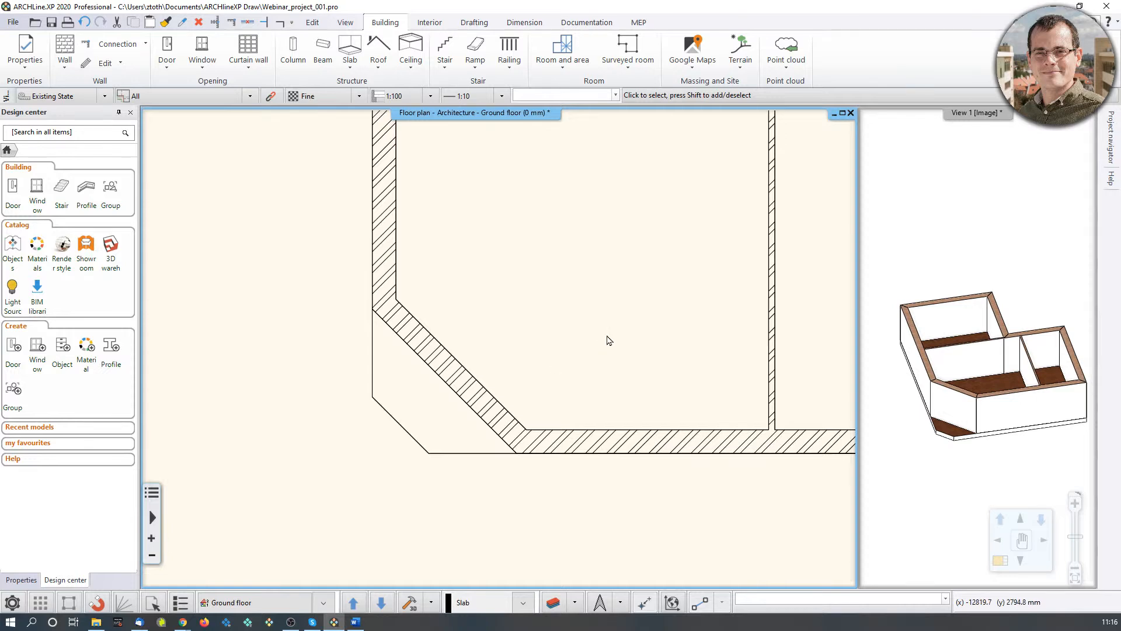
Step: Rename the level 1. floor as Flat roof in the building's level settings and accept the change
scroll(607, 344, down, 3)
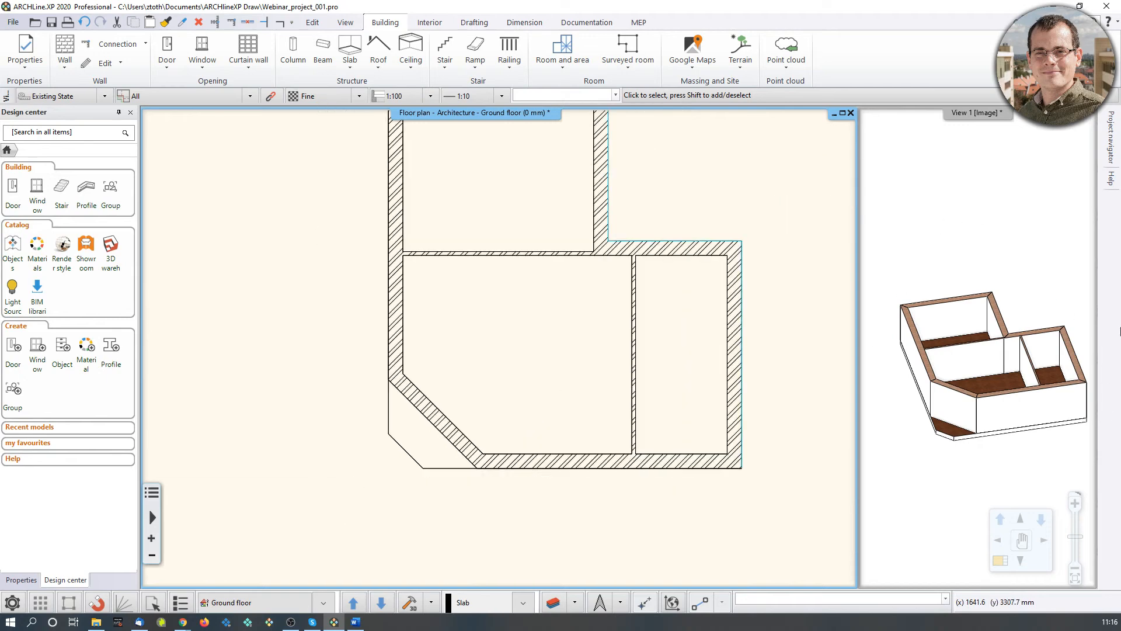
middle_drag(689, 333, 675, 369)
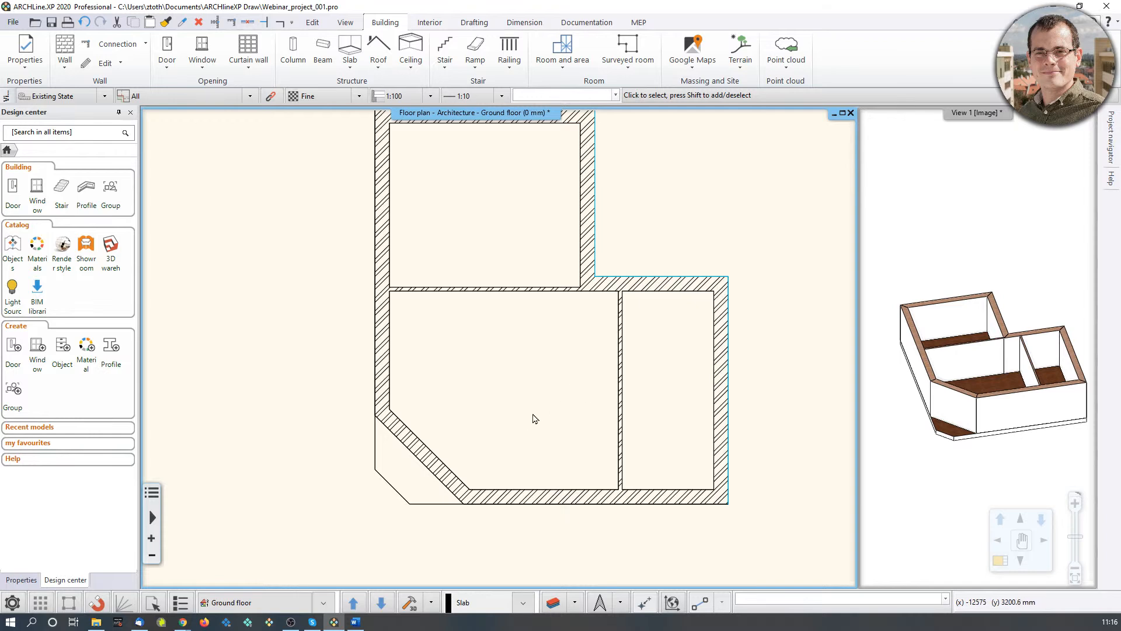
click(260, 601)
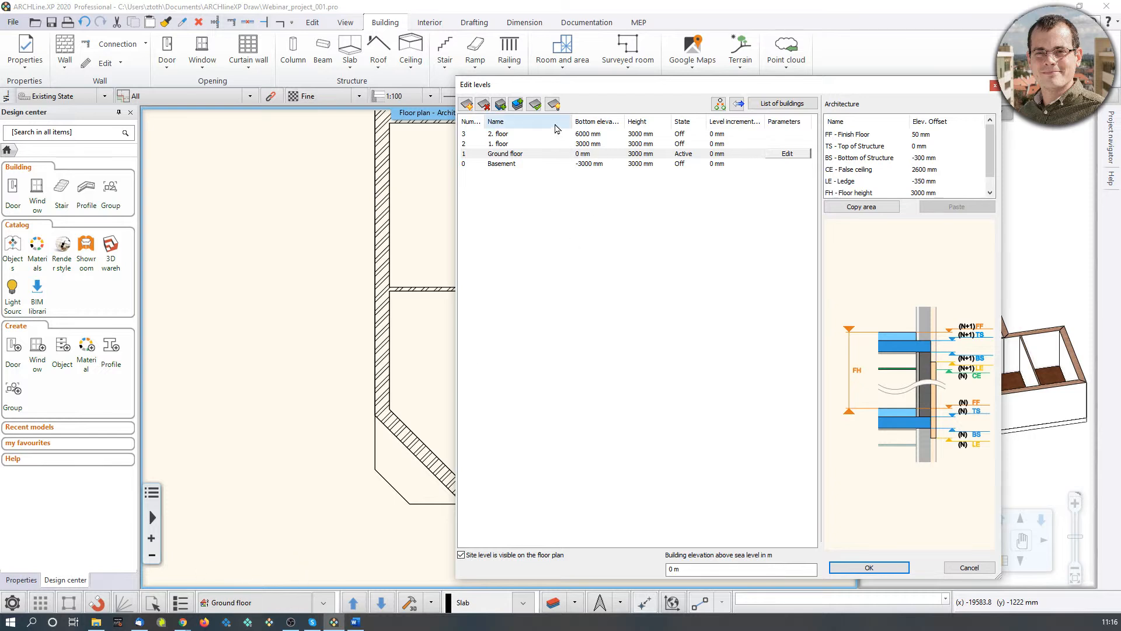
drag(607, 84, 282, 95)
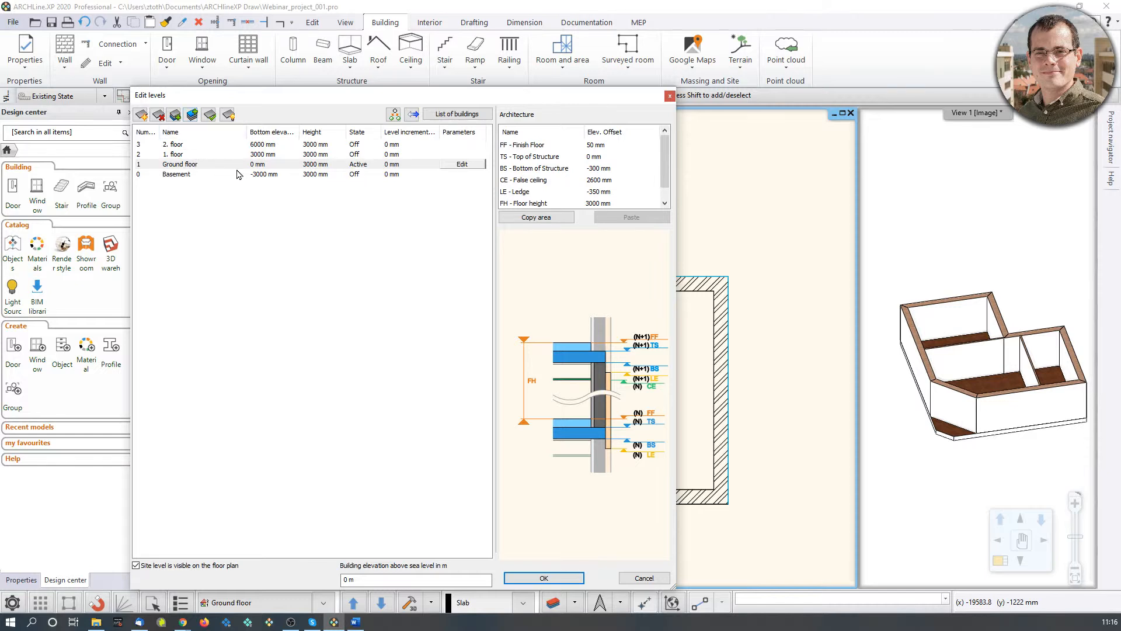
click(195, 163)
click(186, 154)
click(187, 154)
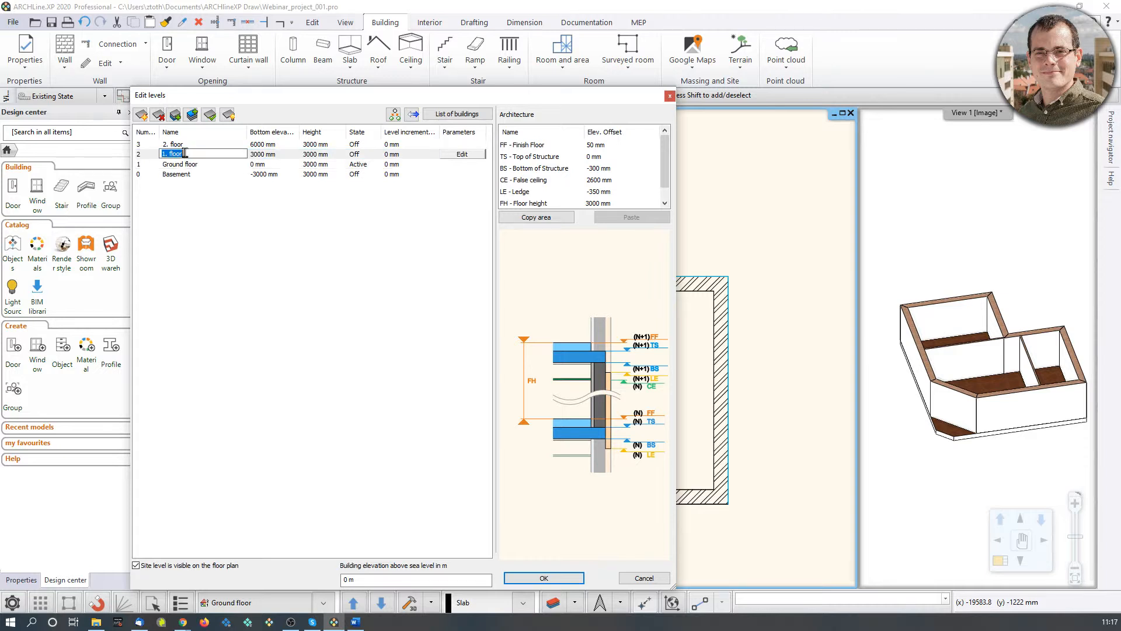
text(F)
click(290, 212)
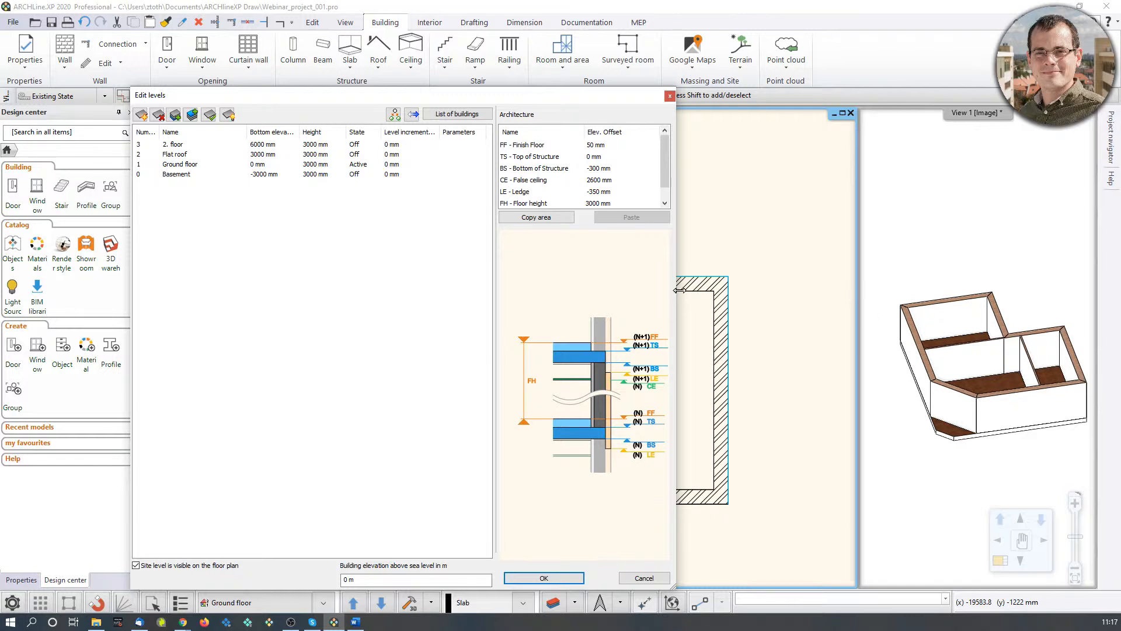
click(564, 577)
Step: Copy all the walls and the slab of the ground floor to the Flat roof level and make that level active
scroll(587, 382, down, 2)
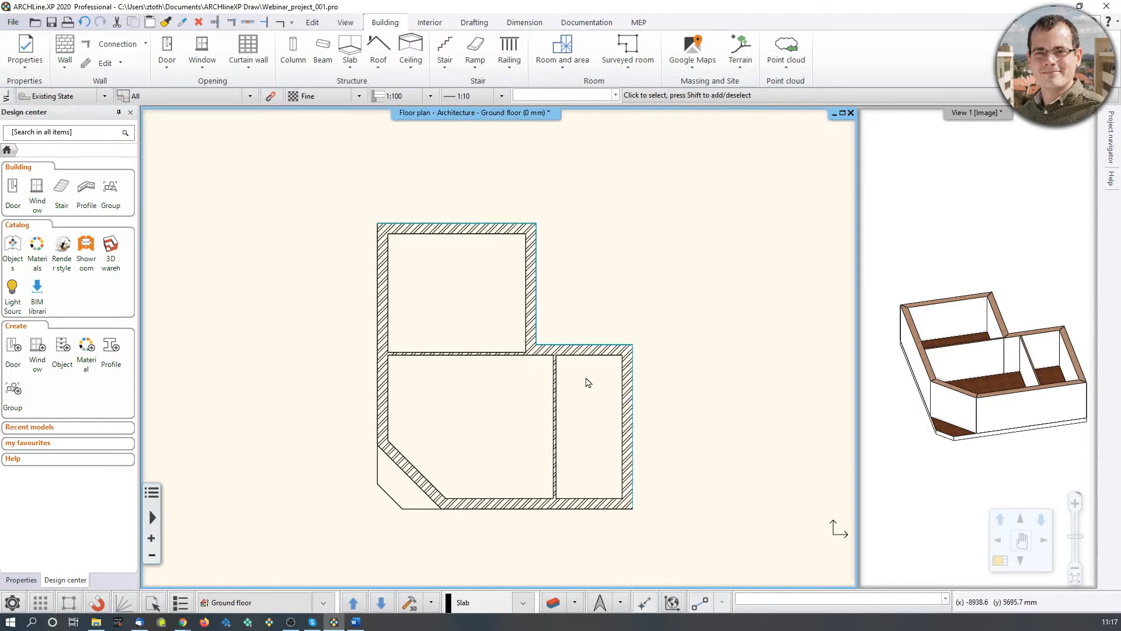
drag(311, 186, 685, 551)
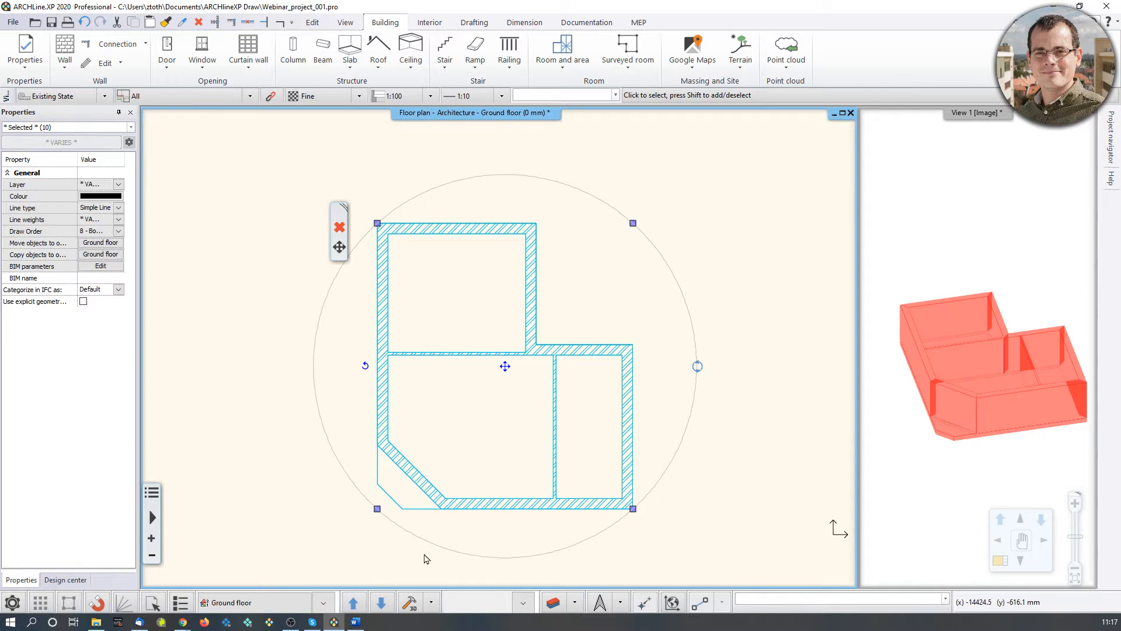
click(276, 604)
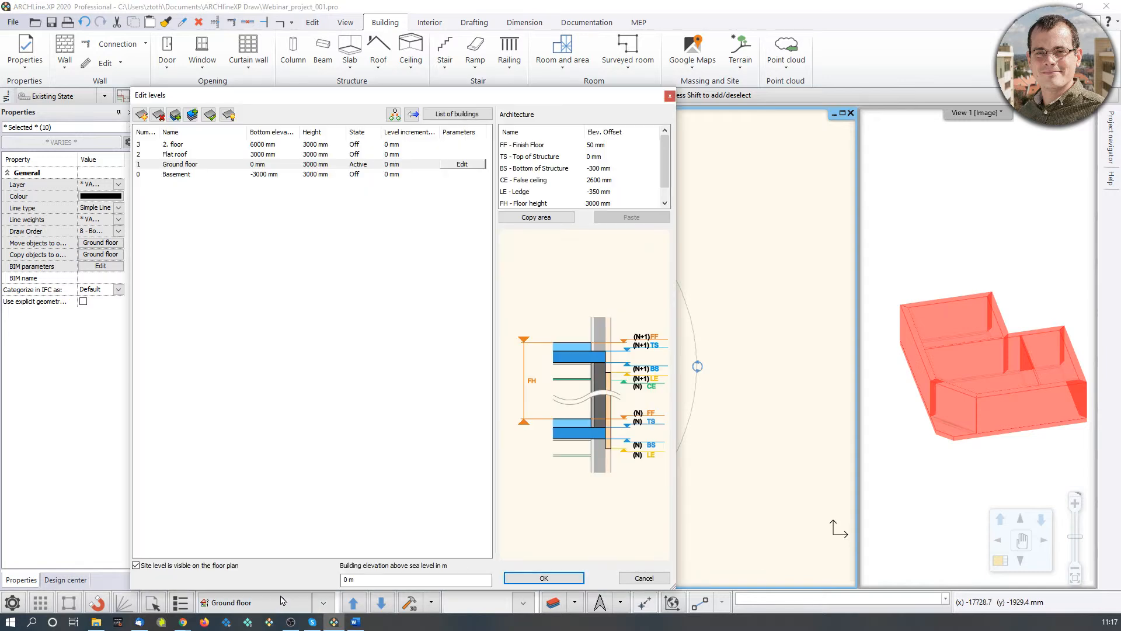
click(394, 114)
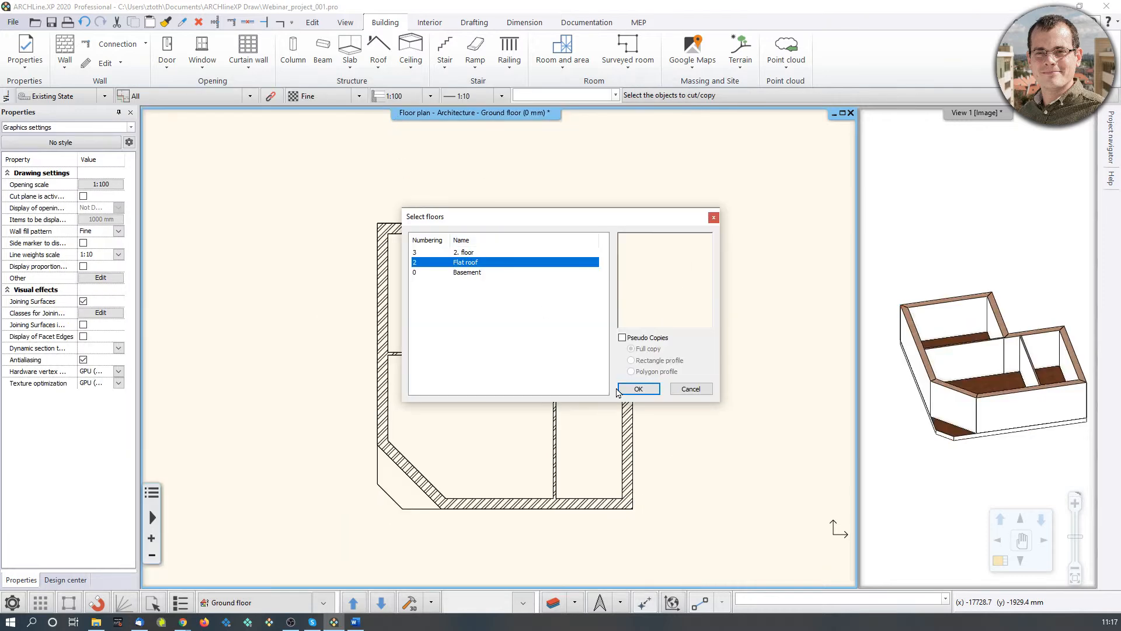
click(640, 389)
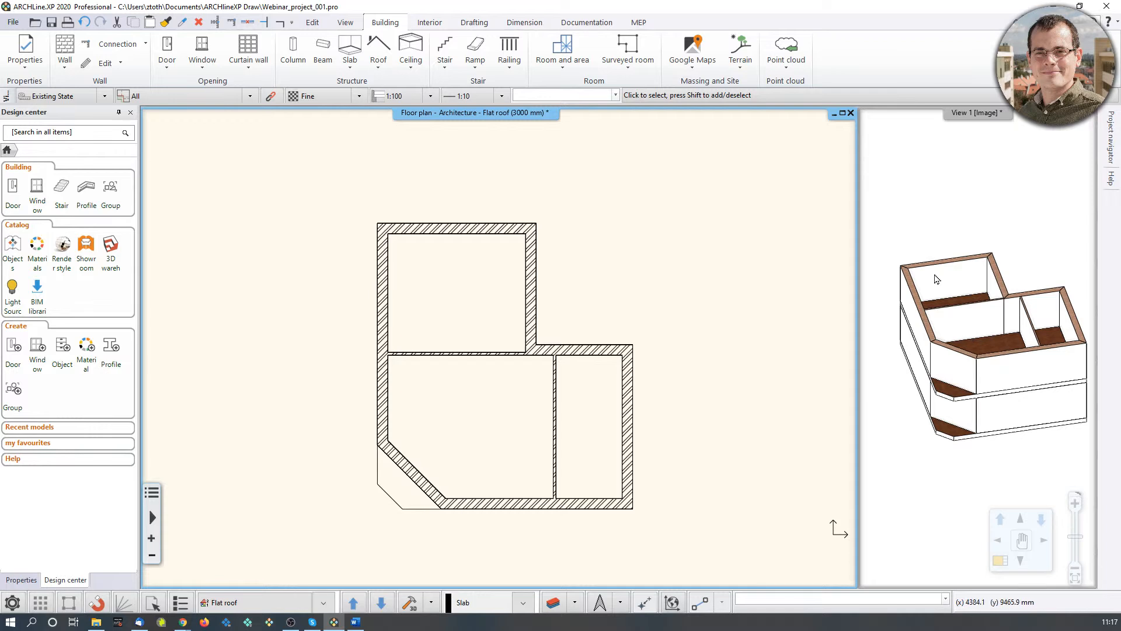
Step: Swap the 3D view into the main window and delete both interior partition walls of the Flat roof level
click(1006, 313)
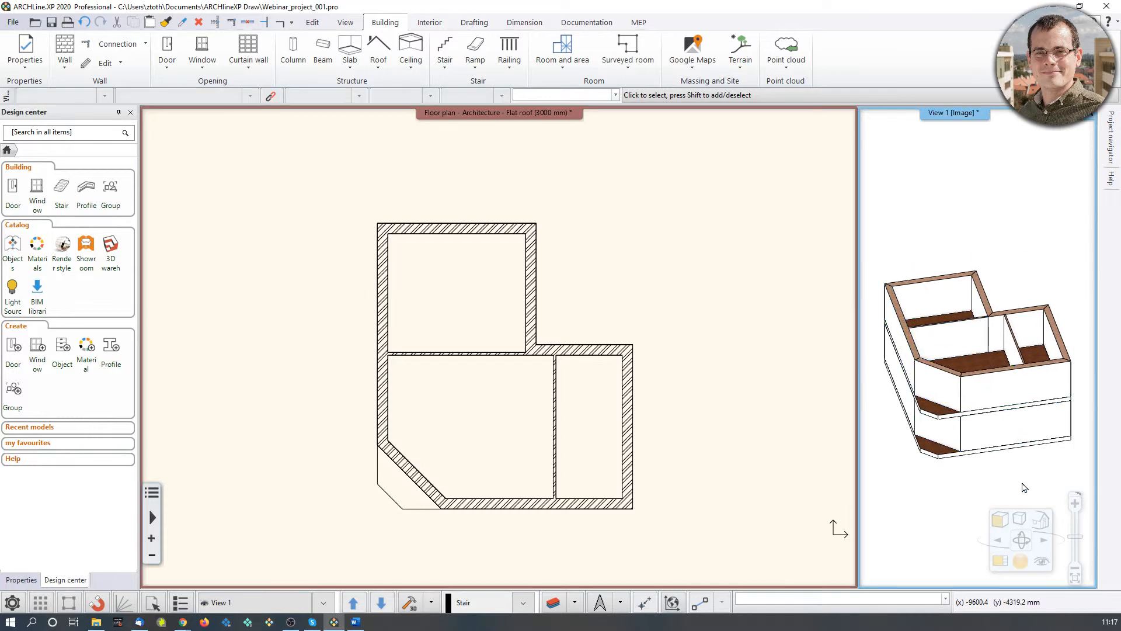
click(997, 562)
click(432, 267)
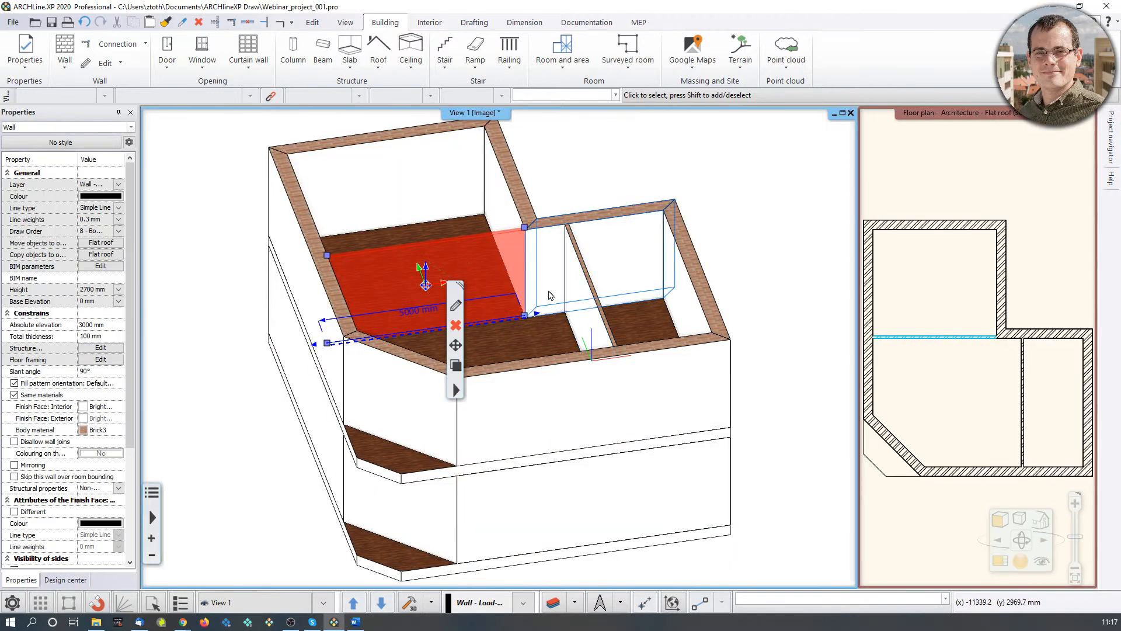
shift+click(591, 315)
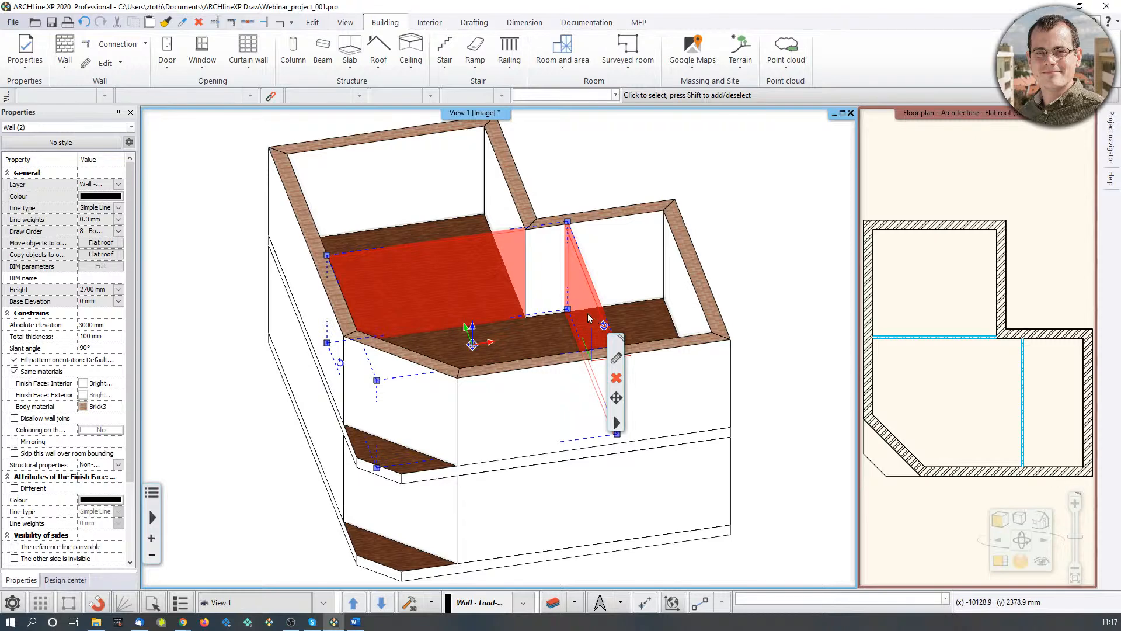
key(Delete)
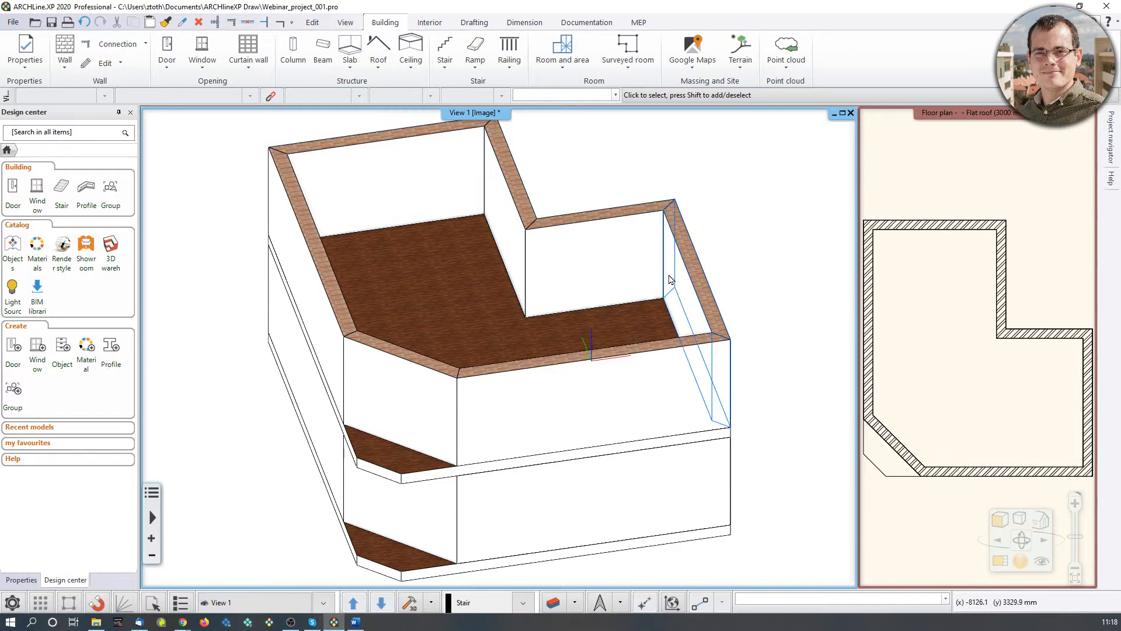
click(645, 284)
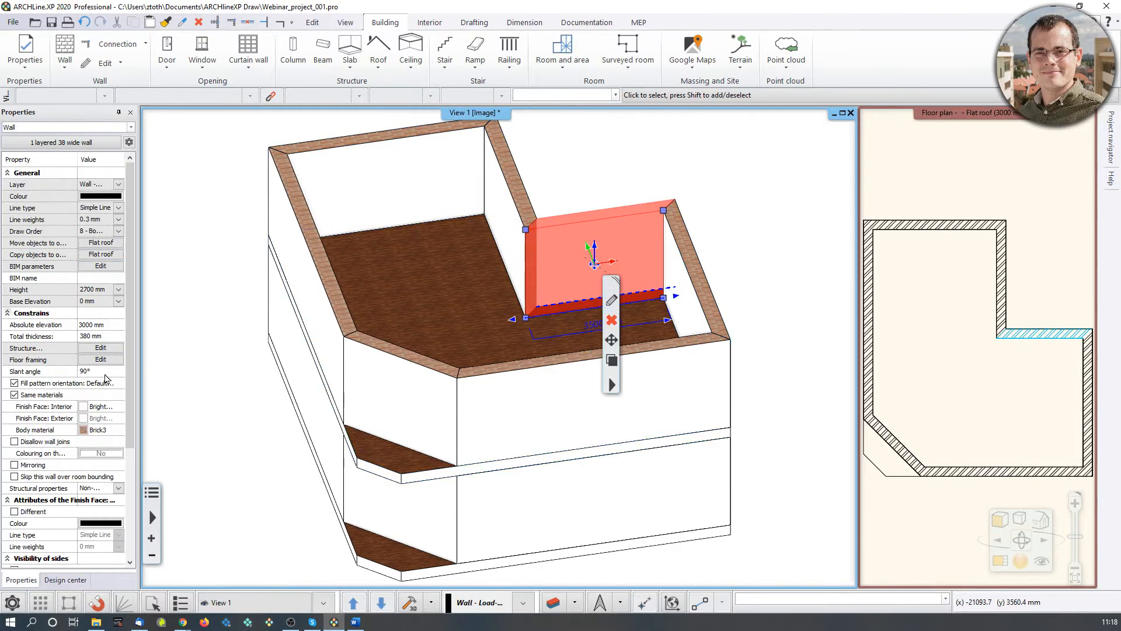
click(748, 222)
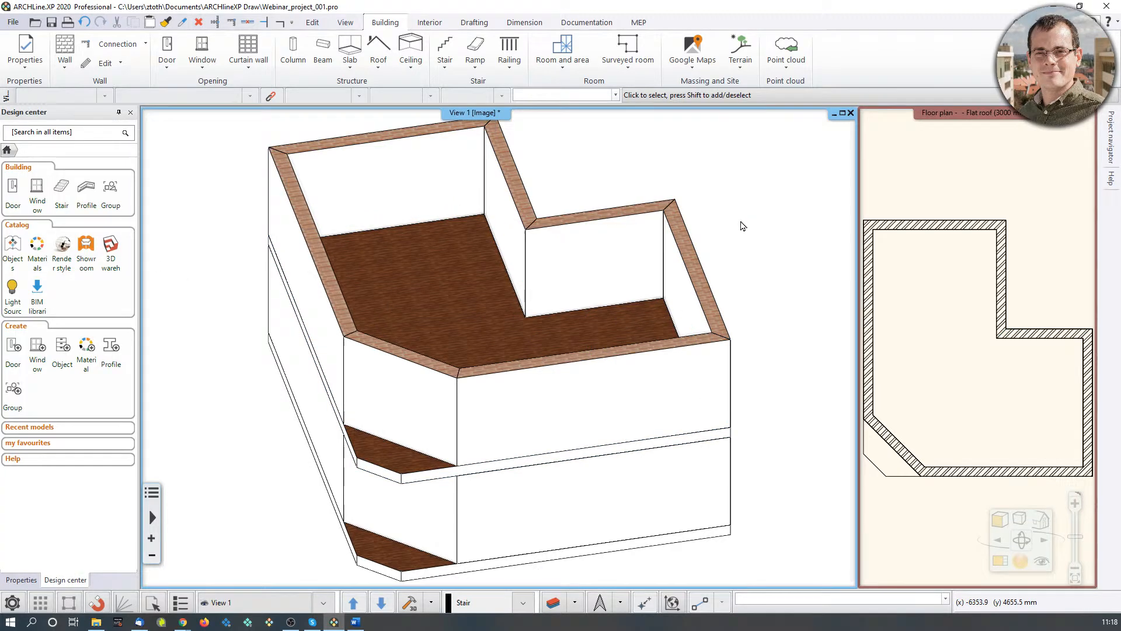
Step: With the Flat roof floor plan in the main window, set the height of all seven walls to 1000 mm, excluding the slab
click(957, 307)
click(998, 559)
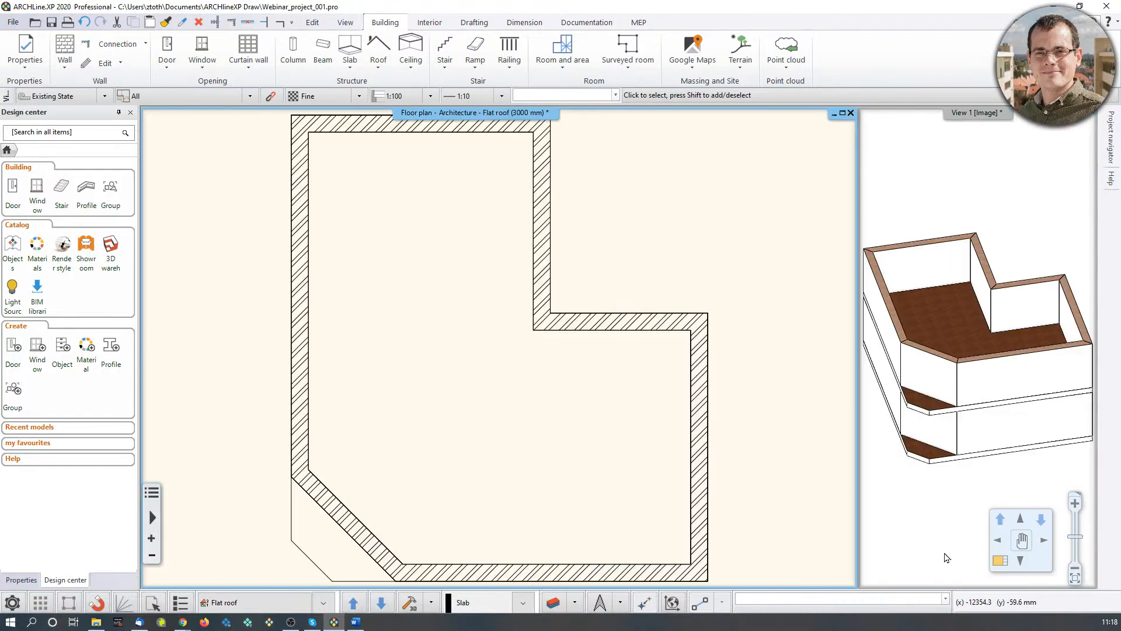
scroll(431, 364, down, 1)
scroll(431, 364, down, 2)
drag(289, 155, 738, 533)
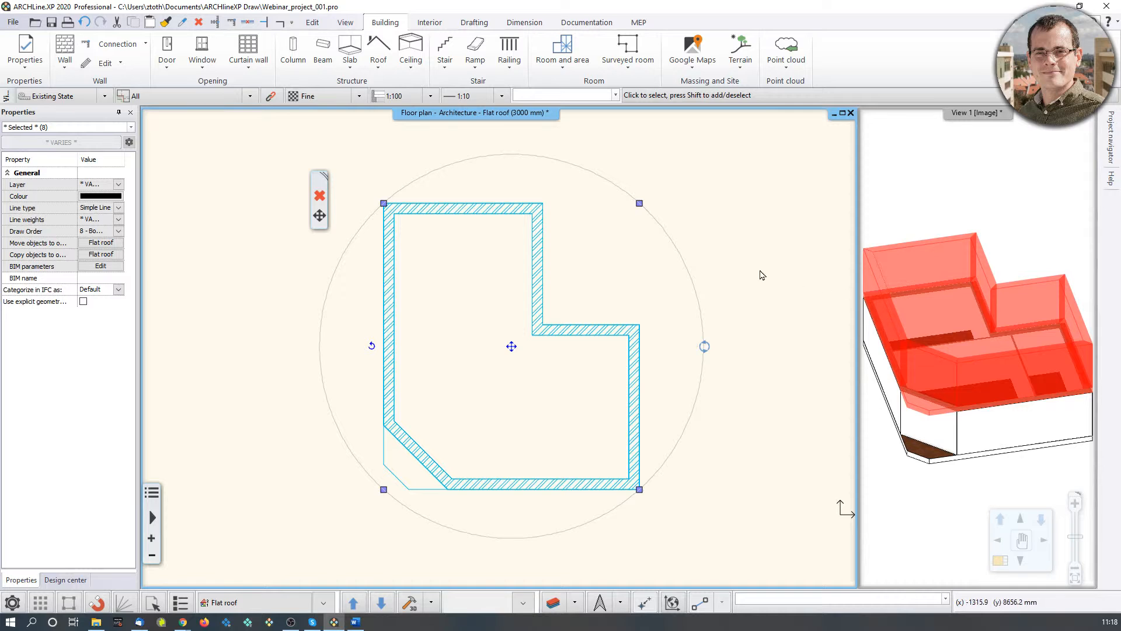
click(131, 127)
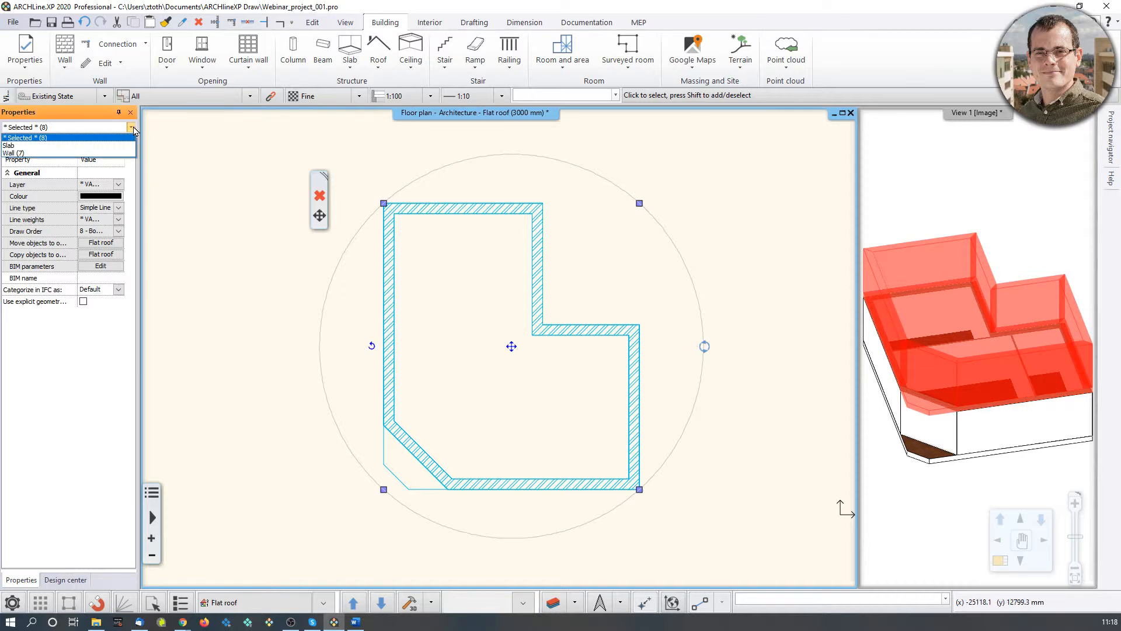
click(25, 154)
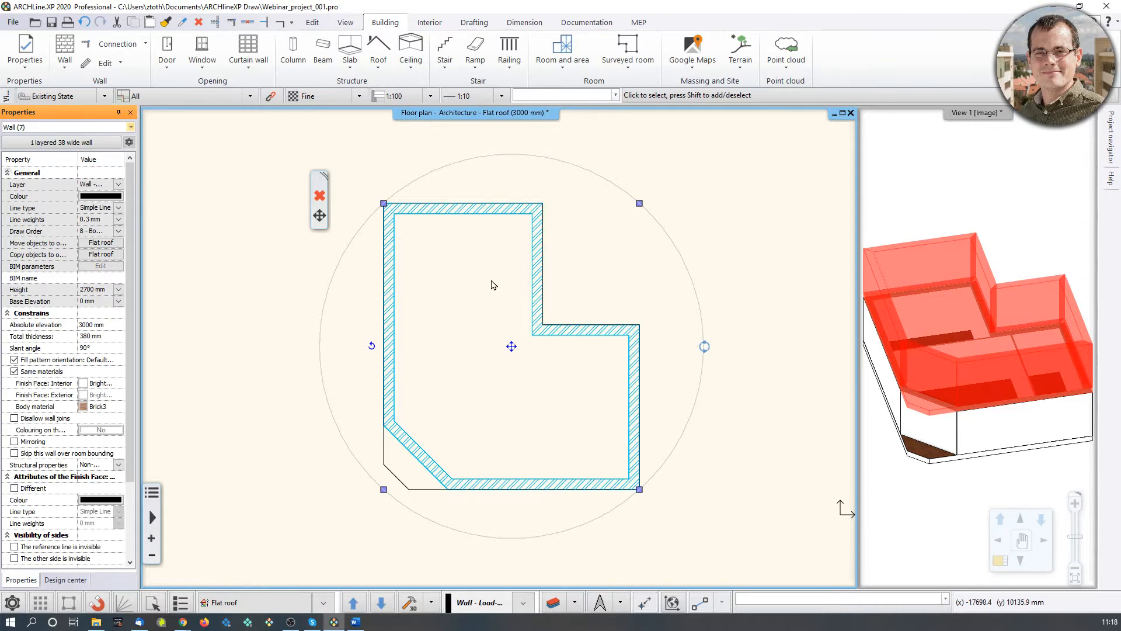
click(91, 325)
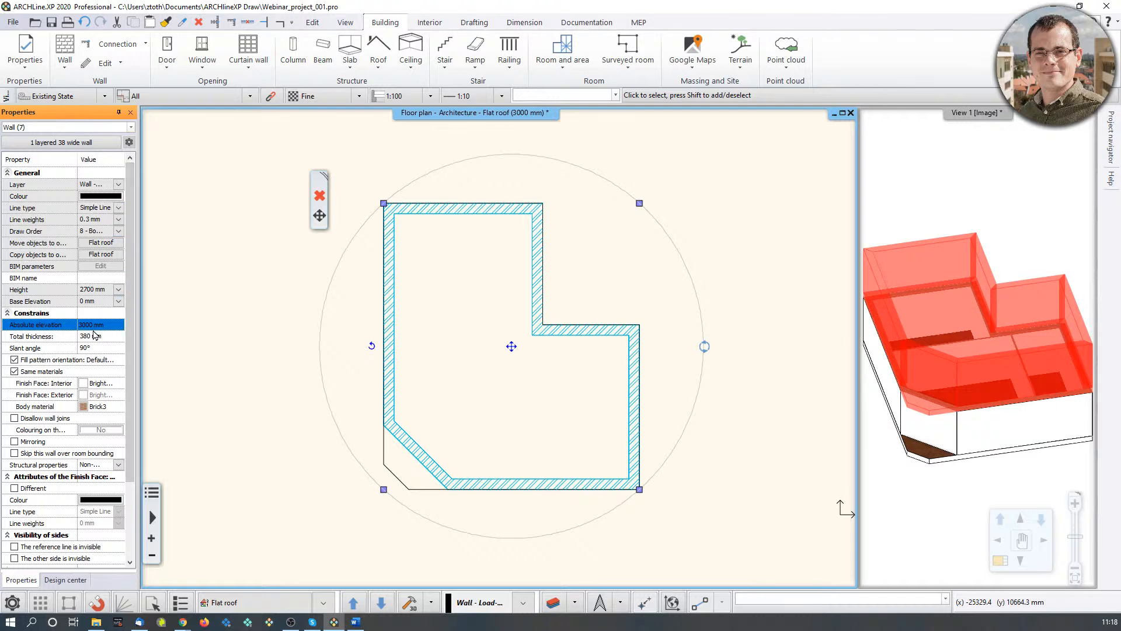
click(92, 290)
text(10)
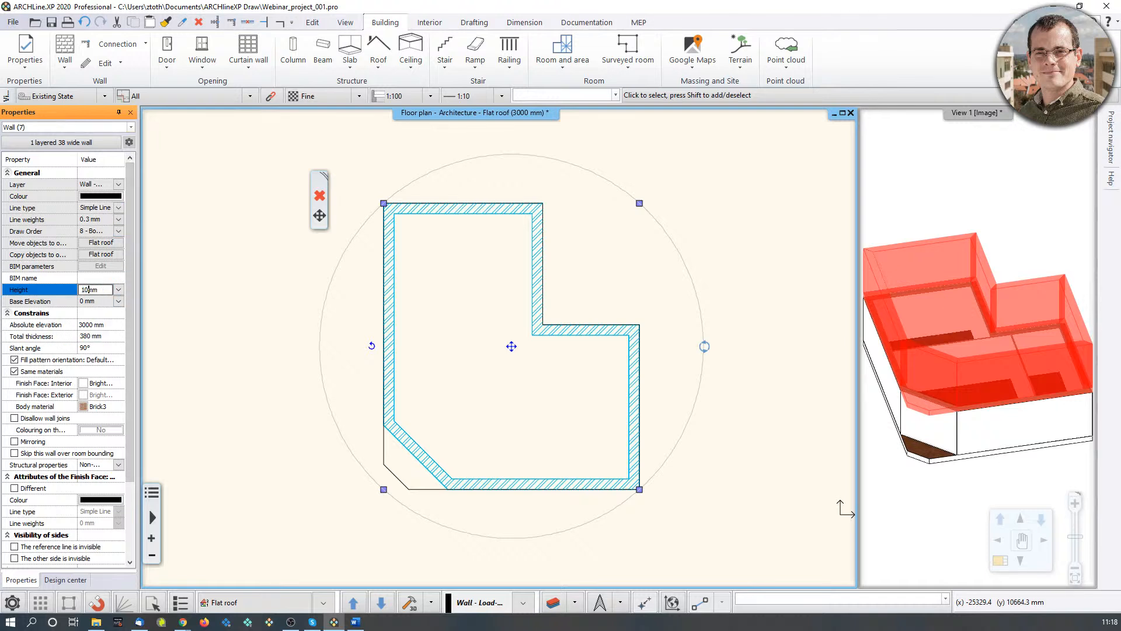
text(00)
key(Return)
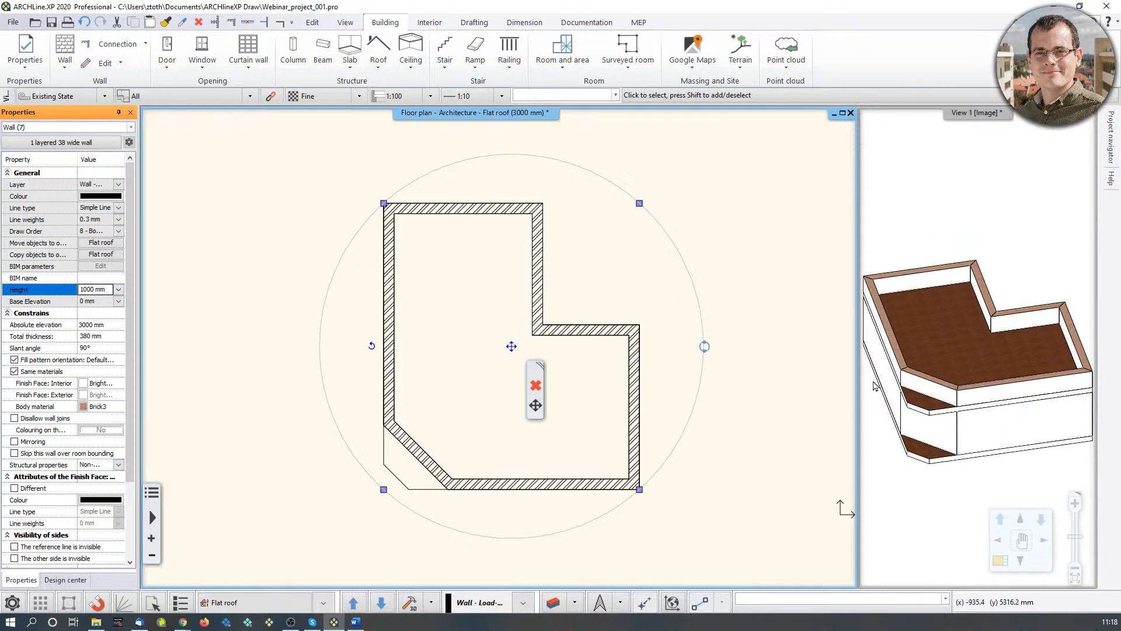
Step: Deselect the lowered walls and switch the floor plan to the Ground floor level
click(968, 386)
mouse_move(997, 385)
middle_down()
mouse_move(996, 365)
mouse_move(1002, 374)
middle_up()
click(1011, 199)
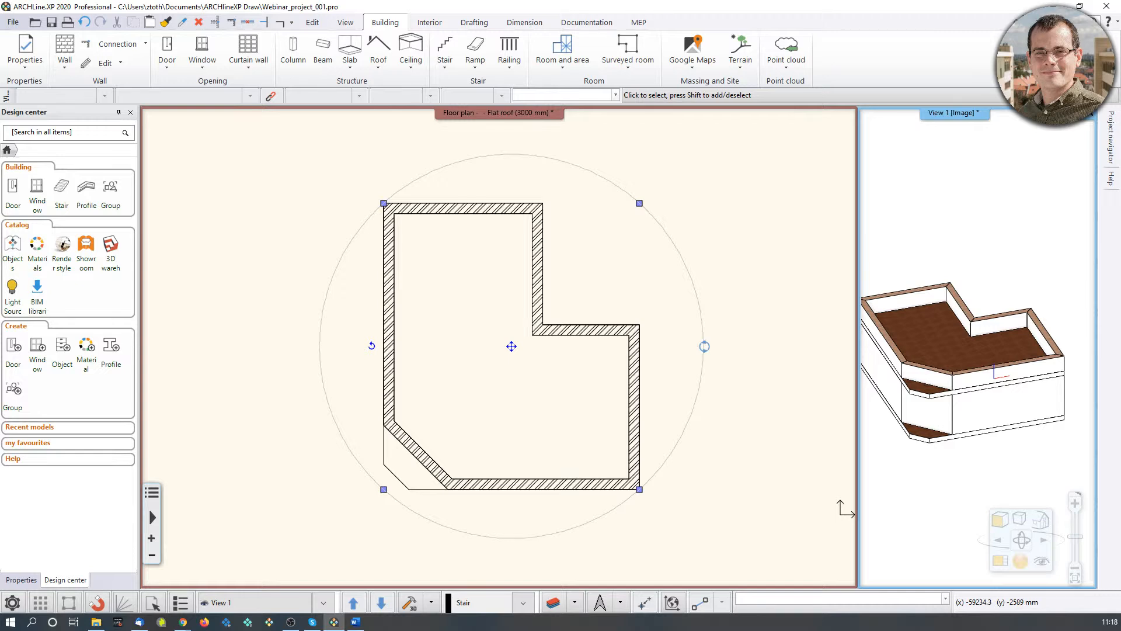
key(Escape)
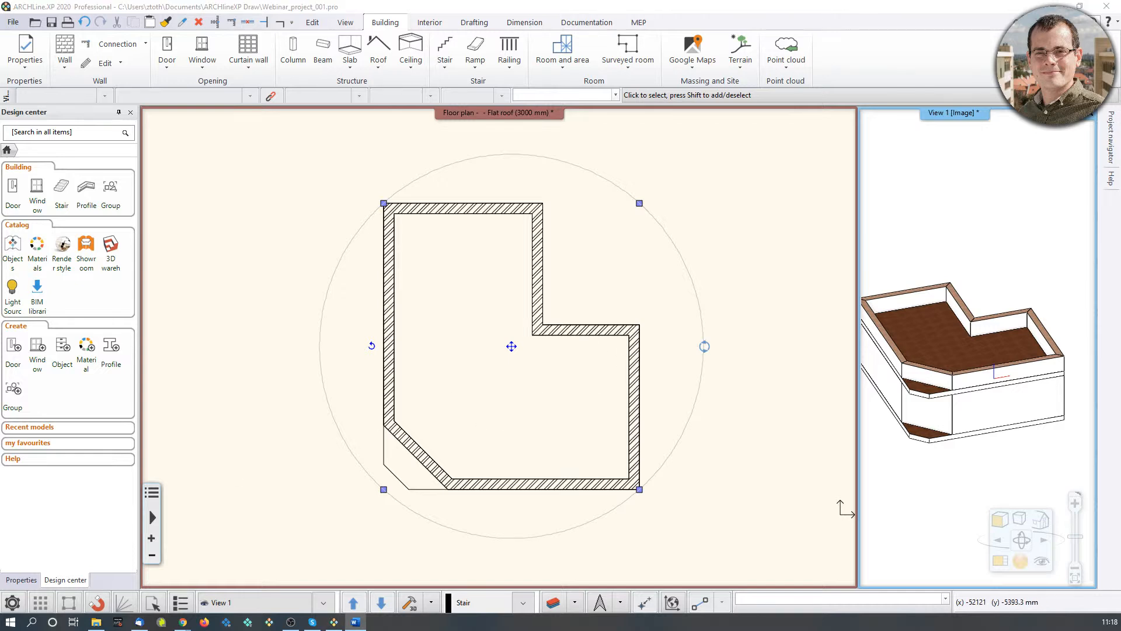
click(221, 262)
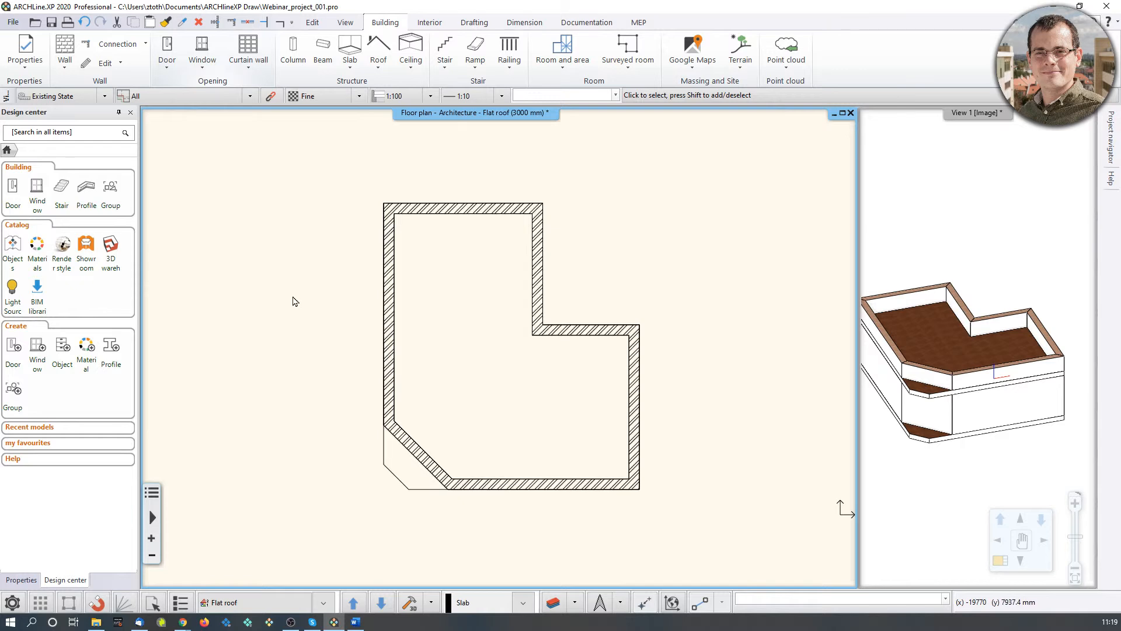
key(Page_Down)
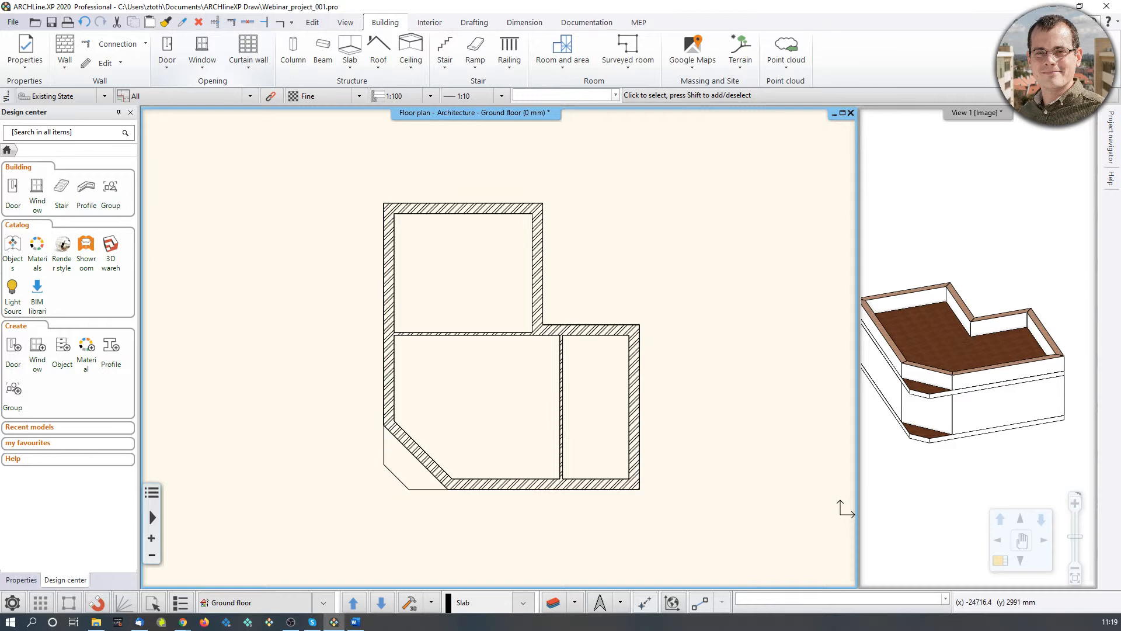
Step: Set the default door's distance from the wall line to 0 mm in the door properties and accept
click(167, 57)
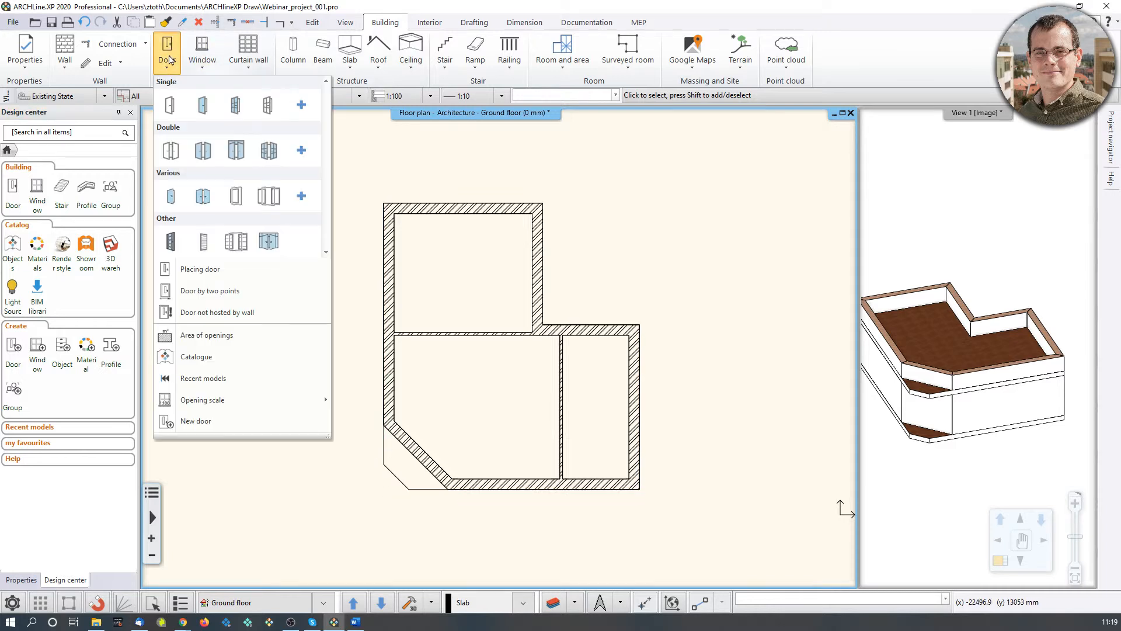
right_click(172, 107)
click(167, 57)
right_click(168, 58)
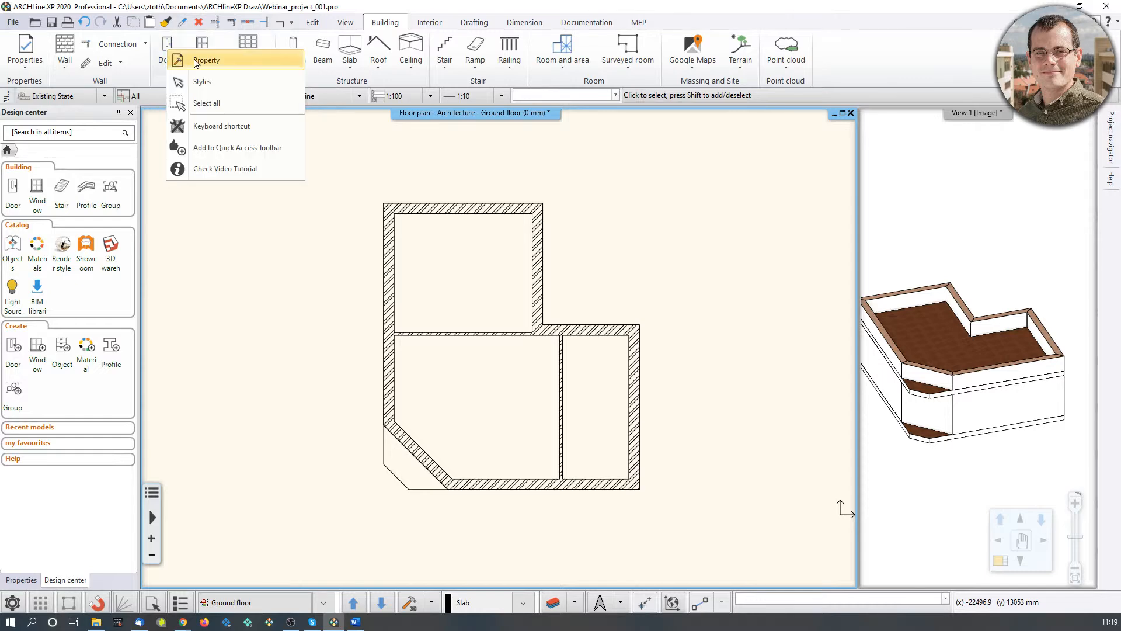
click(193, 55)
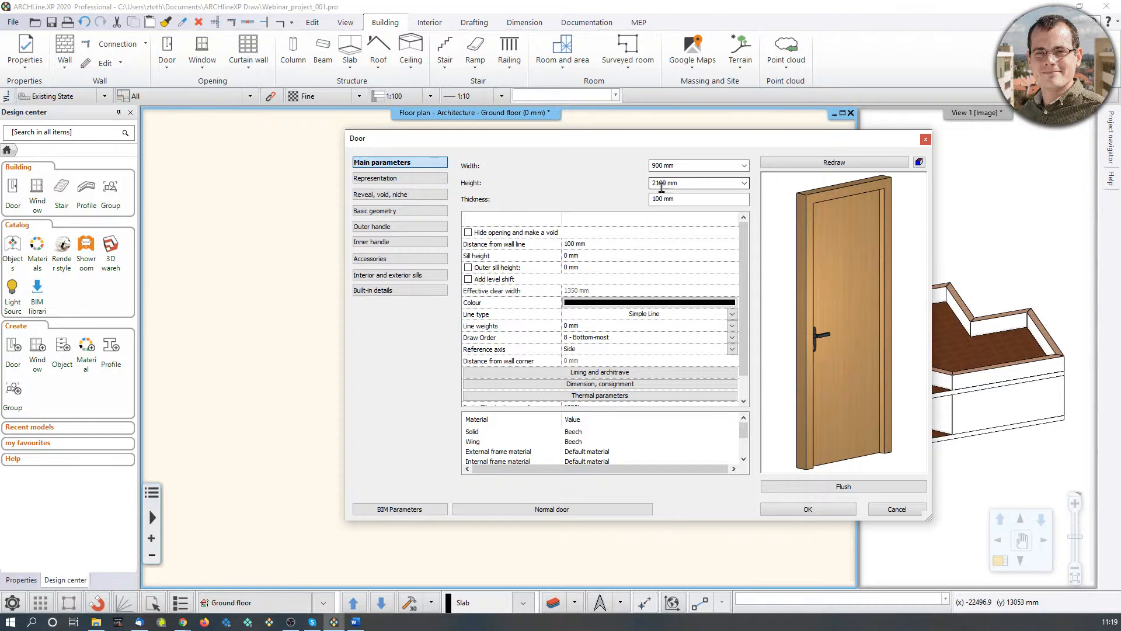
click(569, 244)
text(0)
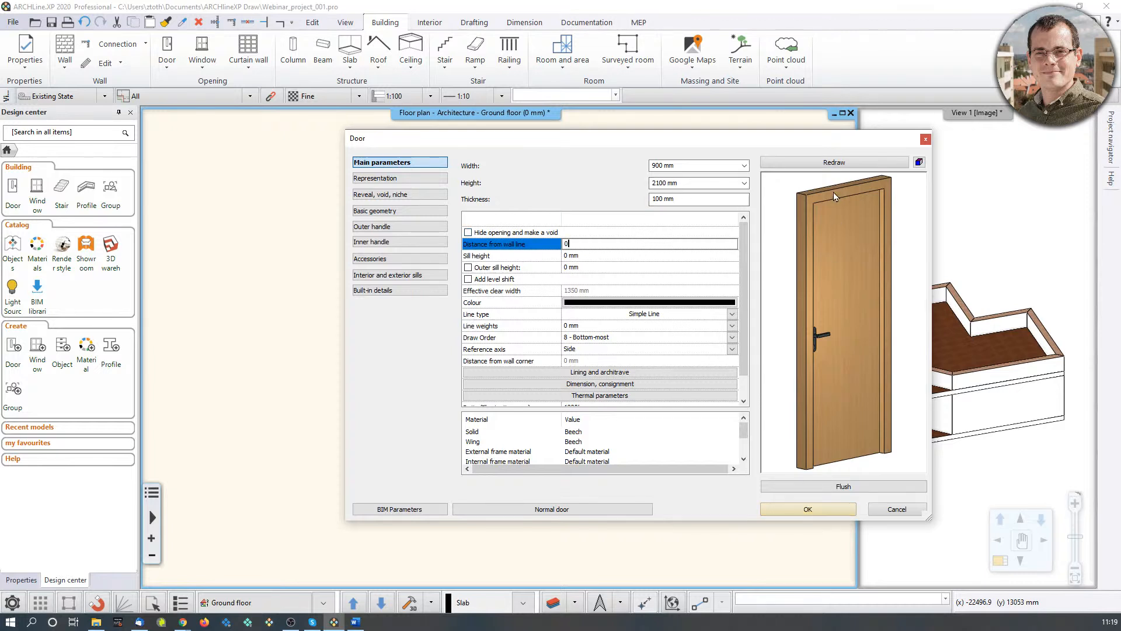
click(834, 164)
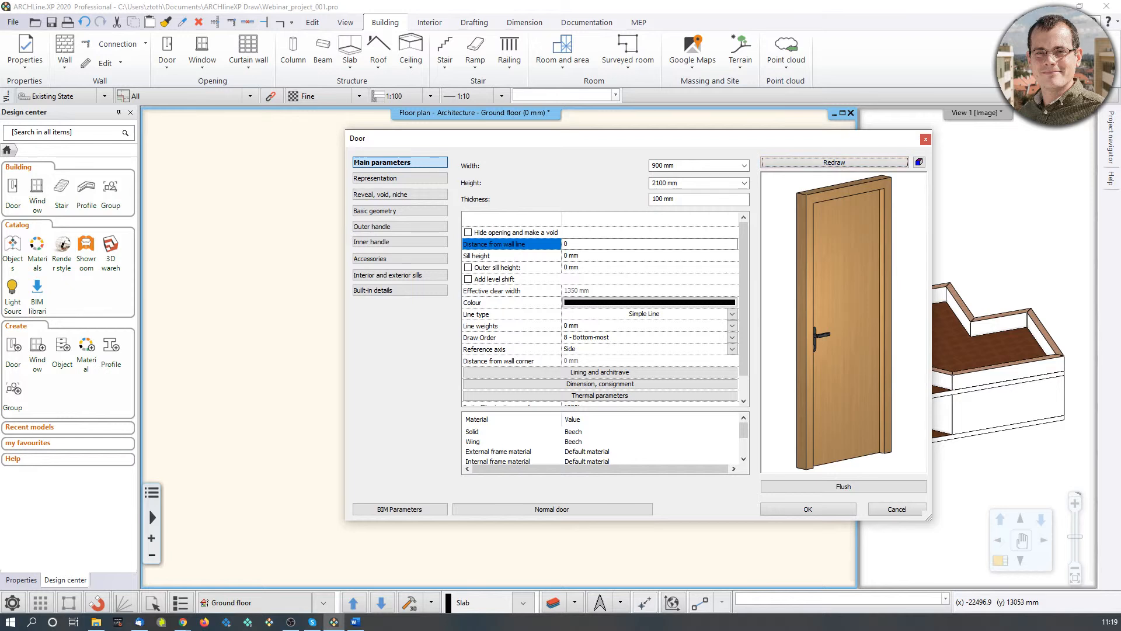
click(826, 514)
Step: Place a 900 x 2100 mm single door in the horizontal partition, 950 mm from its right end, hinged on that side and opening into the upper room
scroll(489, 330, up, 3)
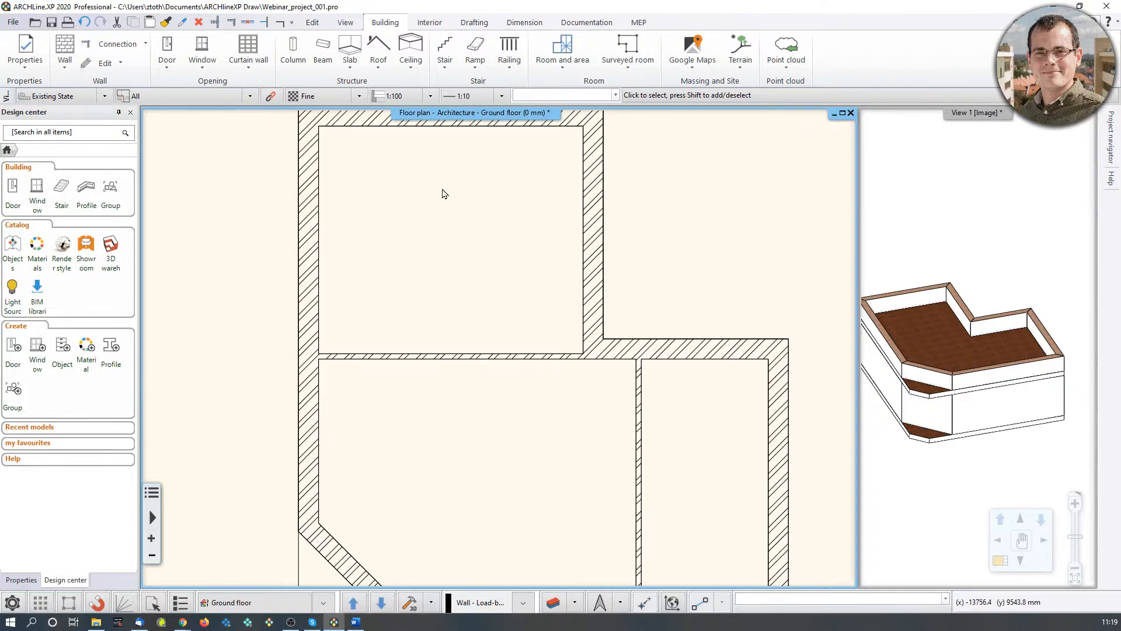
click(168, 50)
click(170, 105)
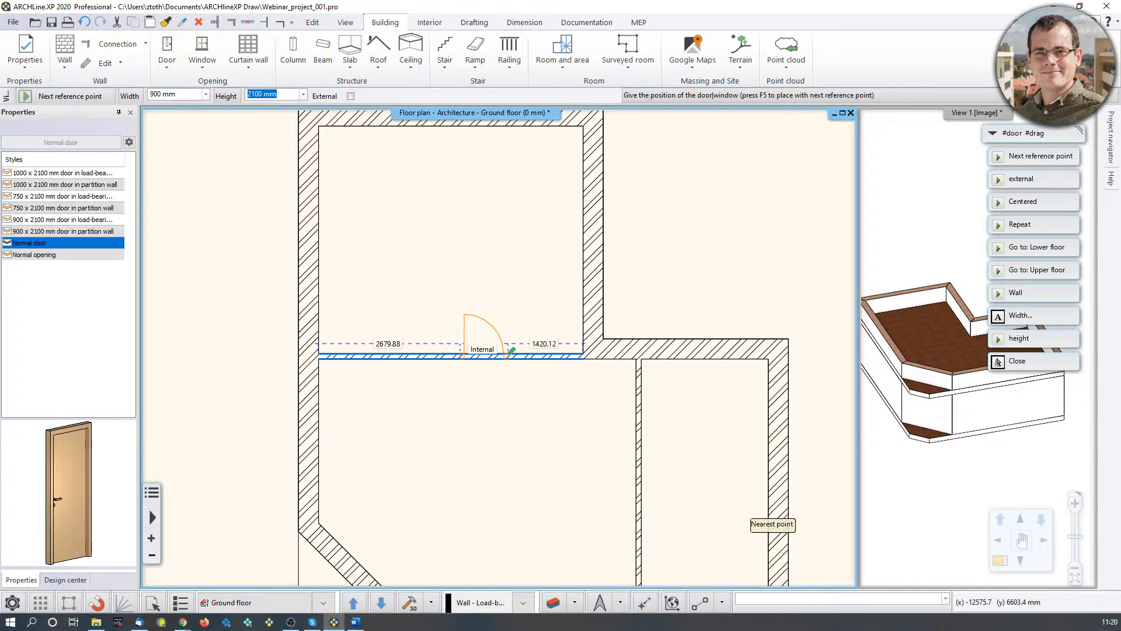
text(950)
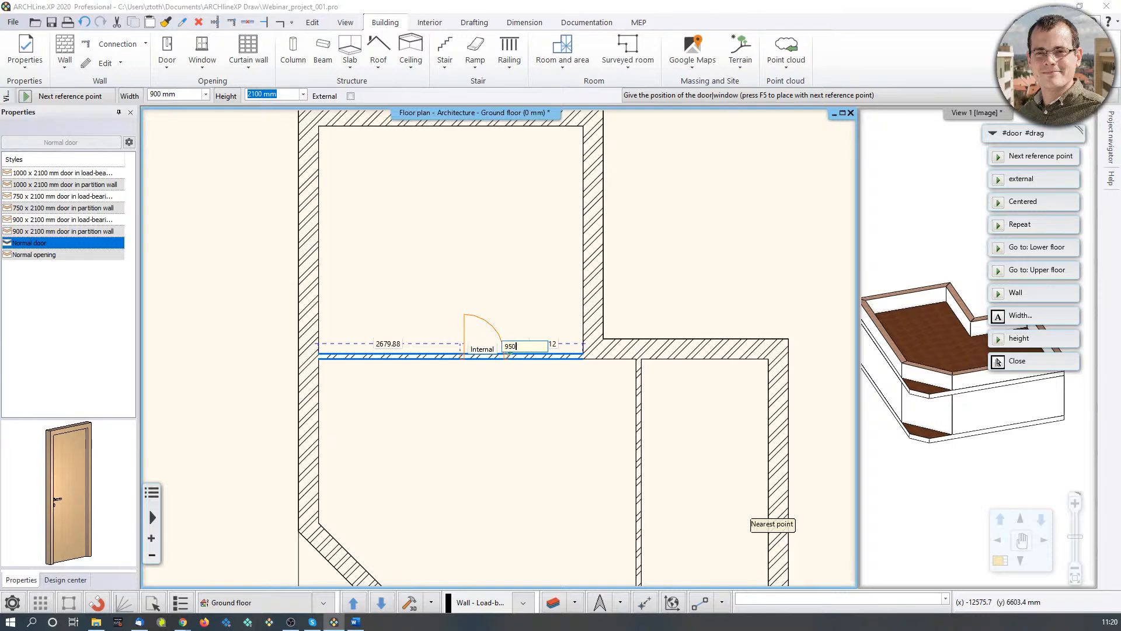
key(Return)
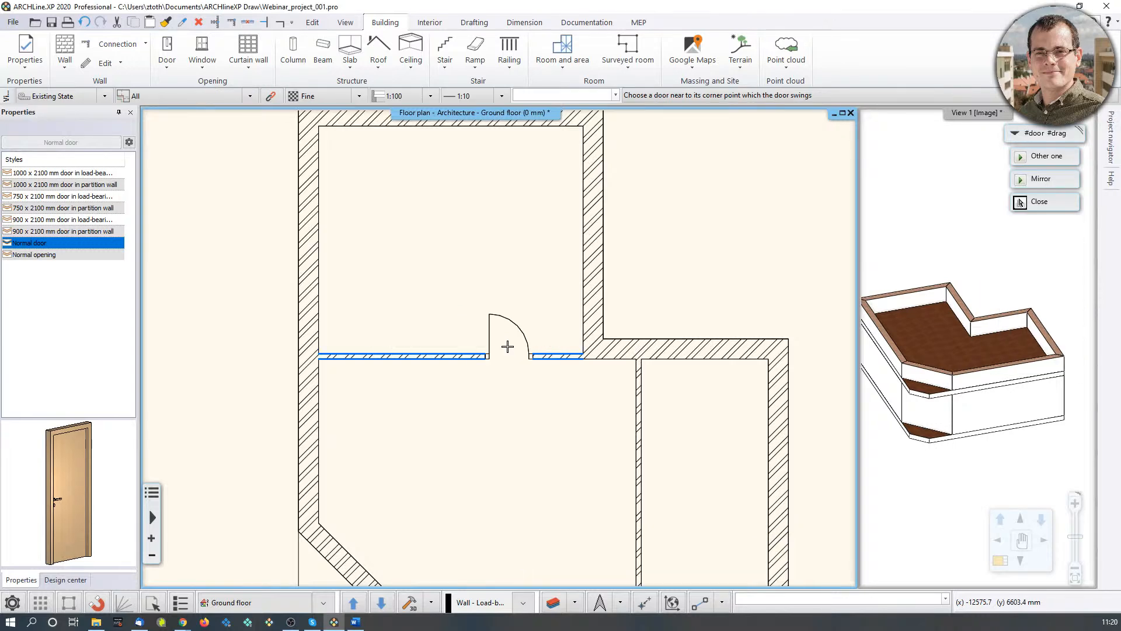
scroll(507, 346, up, 3)
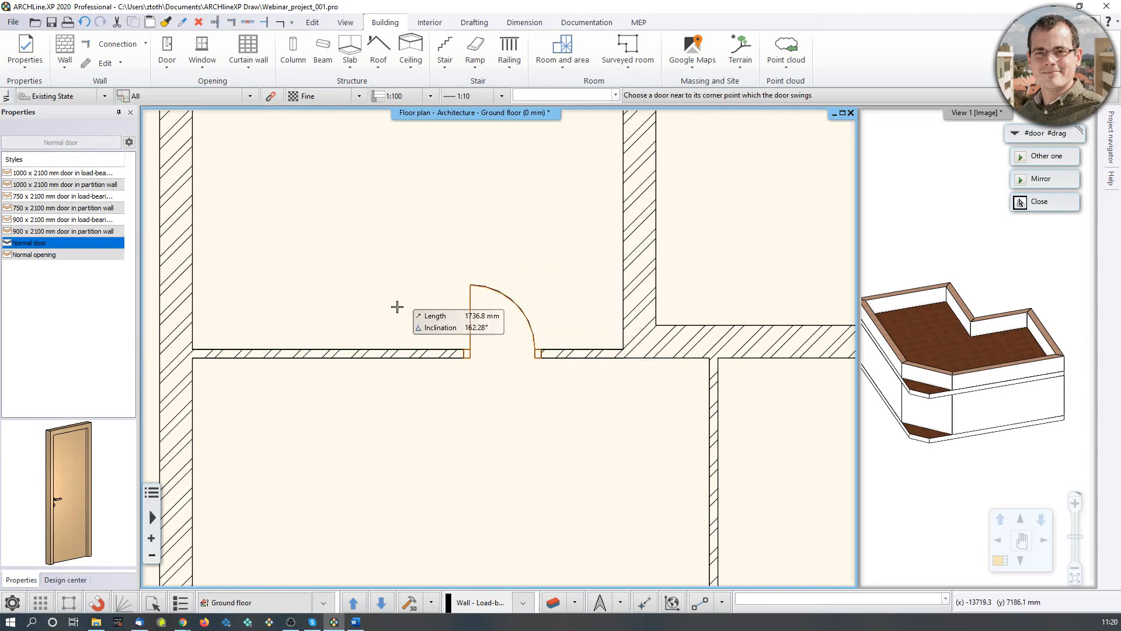
click(565, 303)
key(Escape)
Step: Place a 900 x 2100 mm door in the vertical partition, 2400 mm from its upper end, opening into the small right-hand room
middle_drag(523, 342, 520, 296)
scroll(508, 340, down, 2)
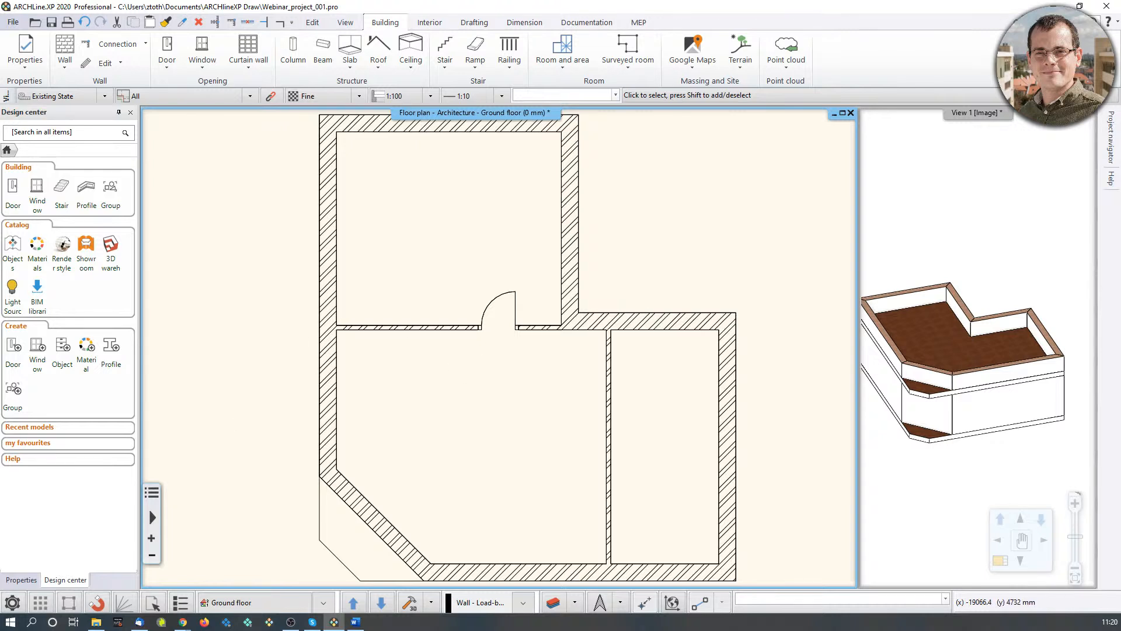
middle_drag(610, 440, 603, 431)
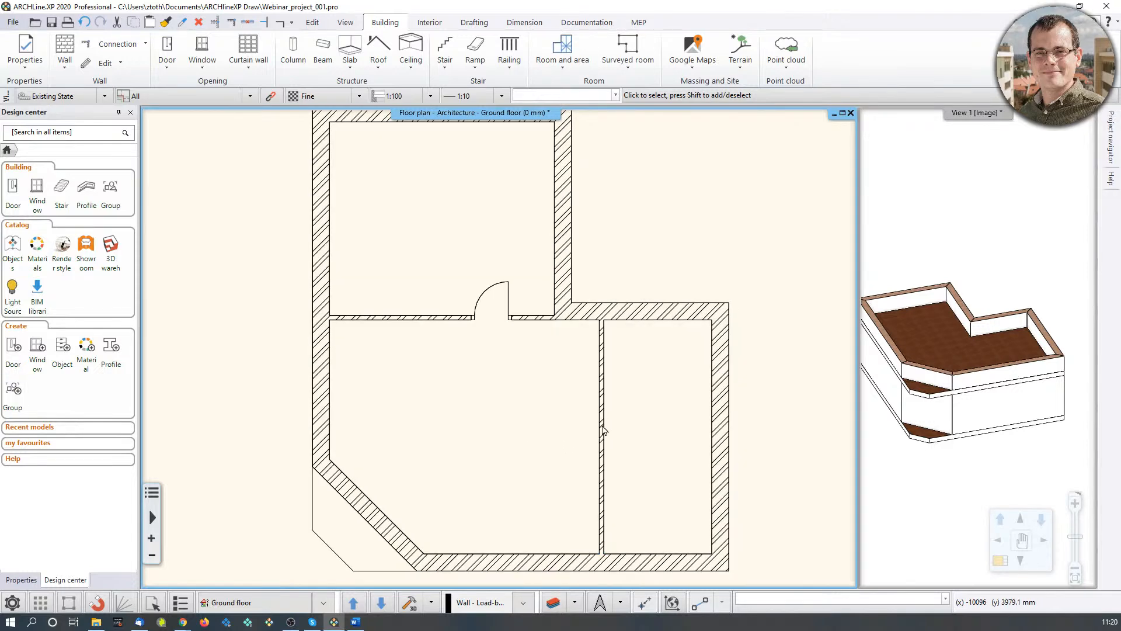
click(167, 58)
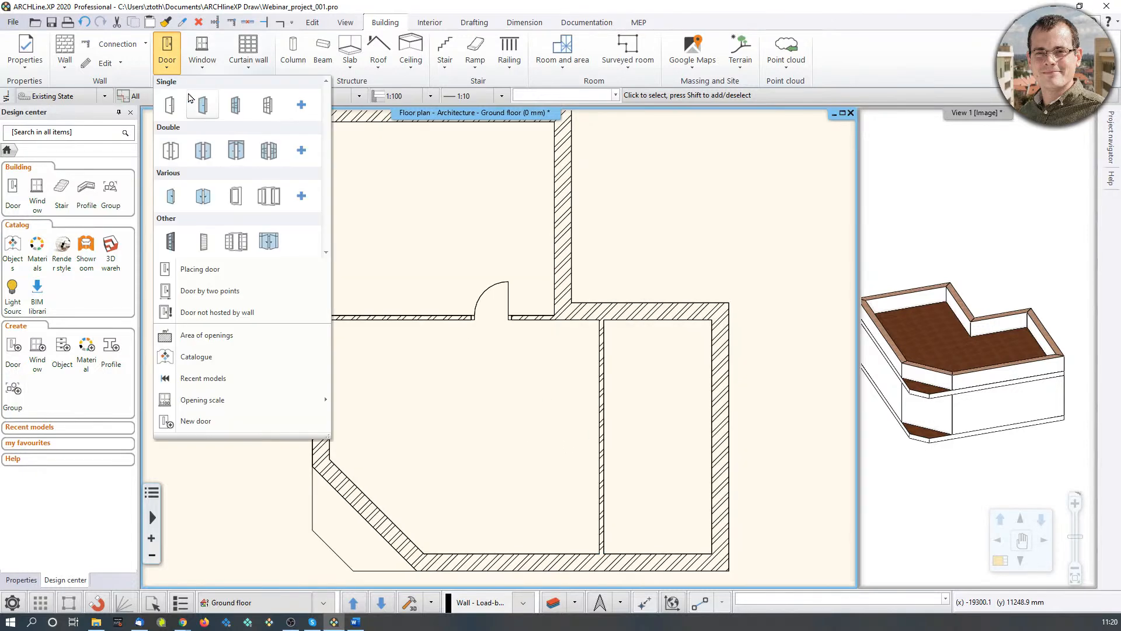
click(321, 249)
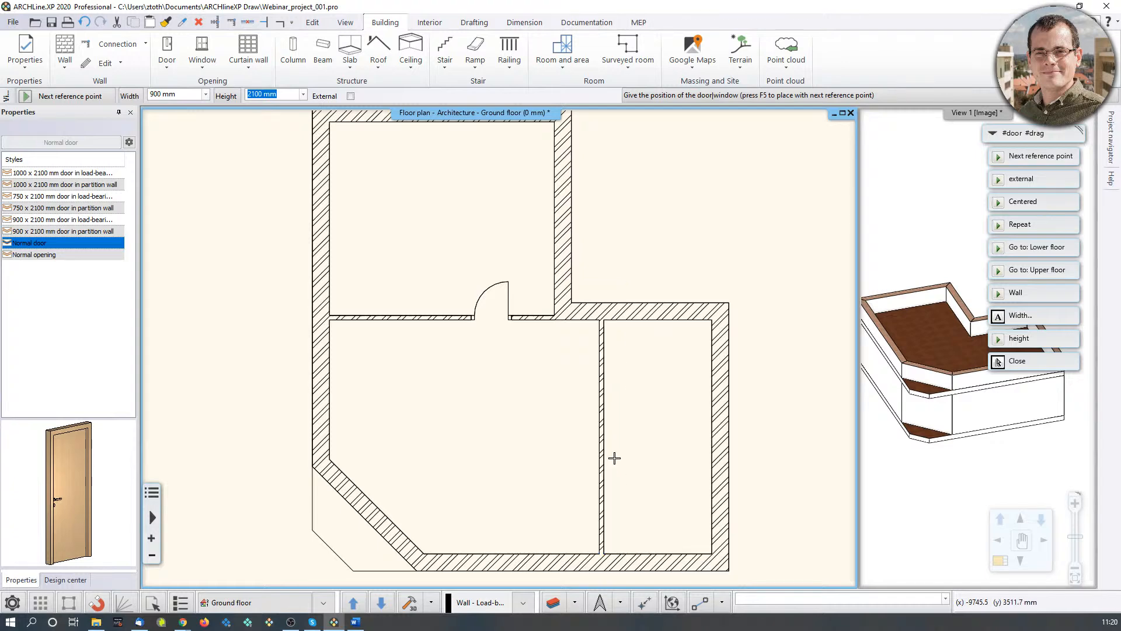
scroll(613, 455, up, 3)
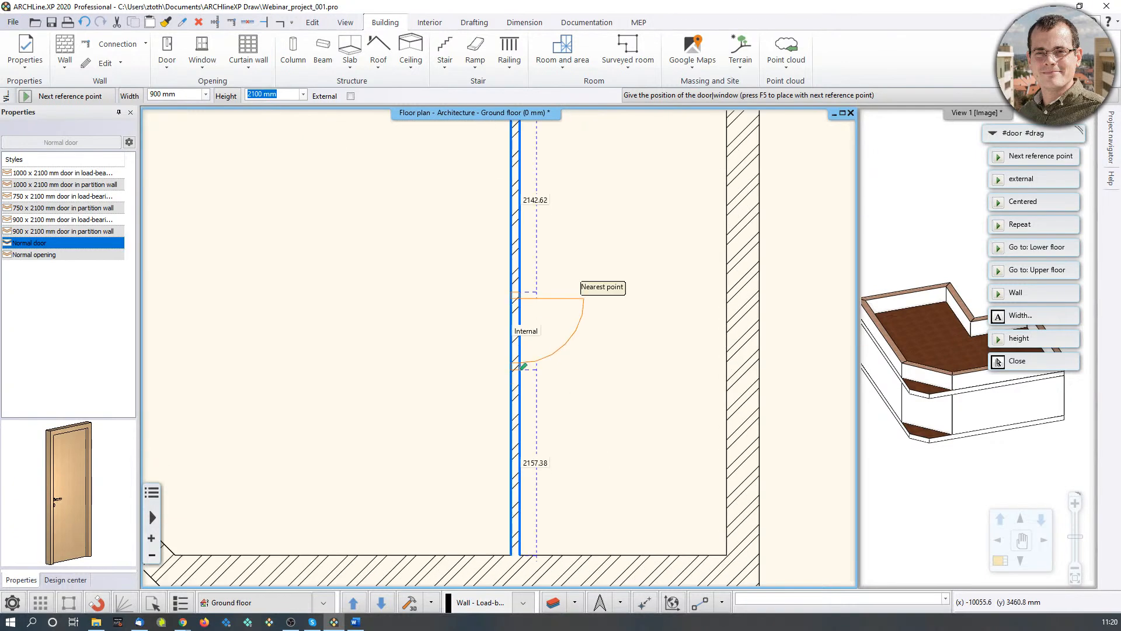
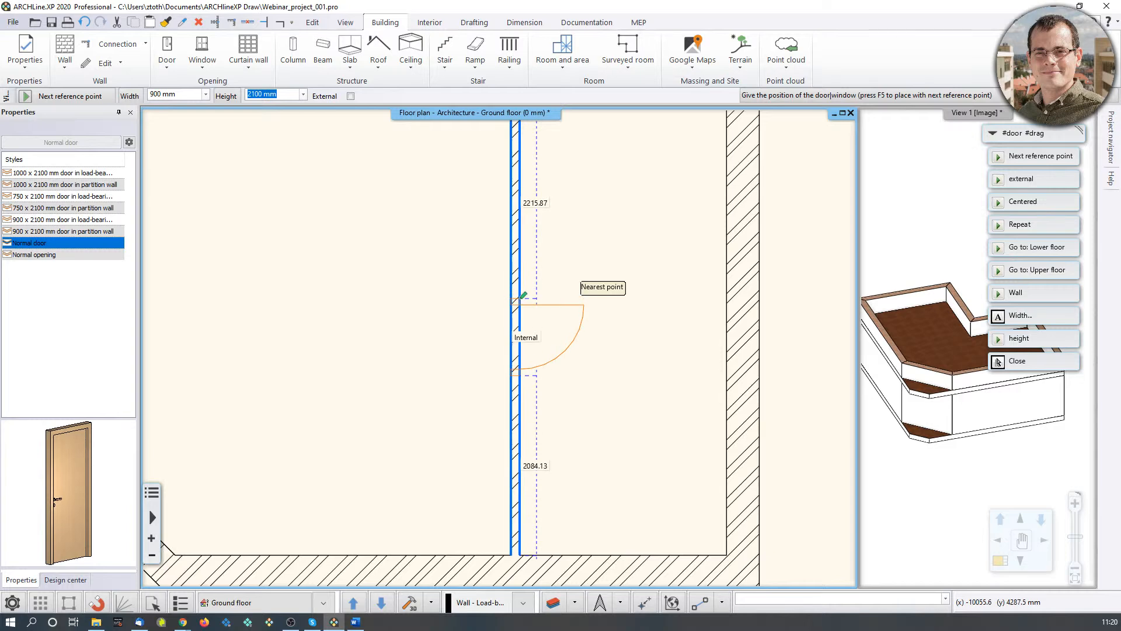
text(2400)
key(Return)
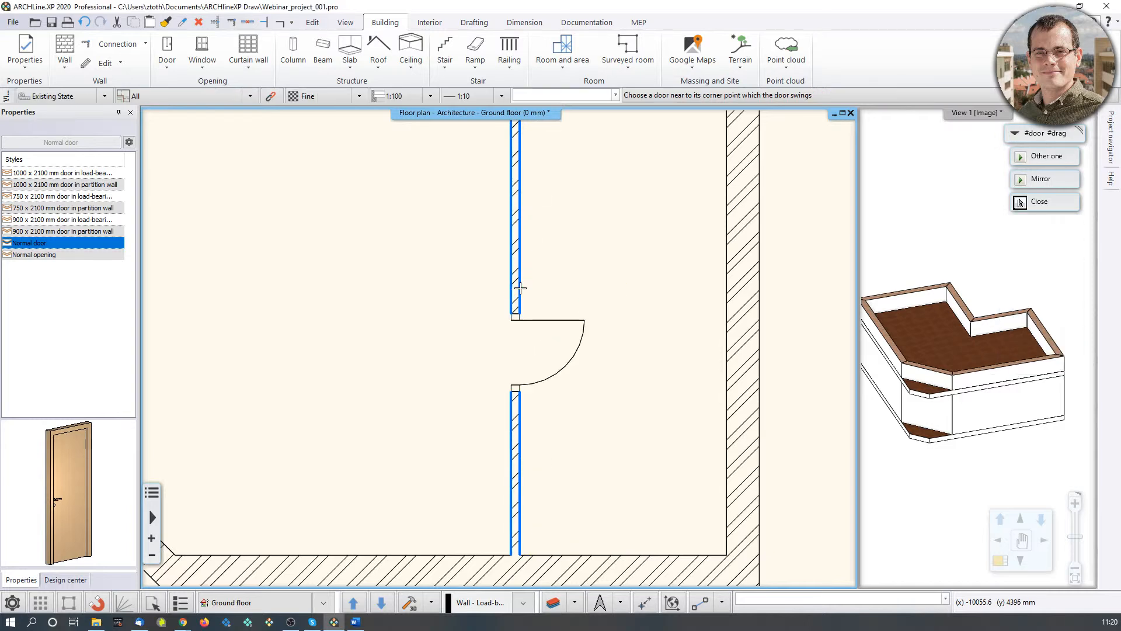
click(618, 312)
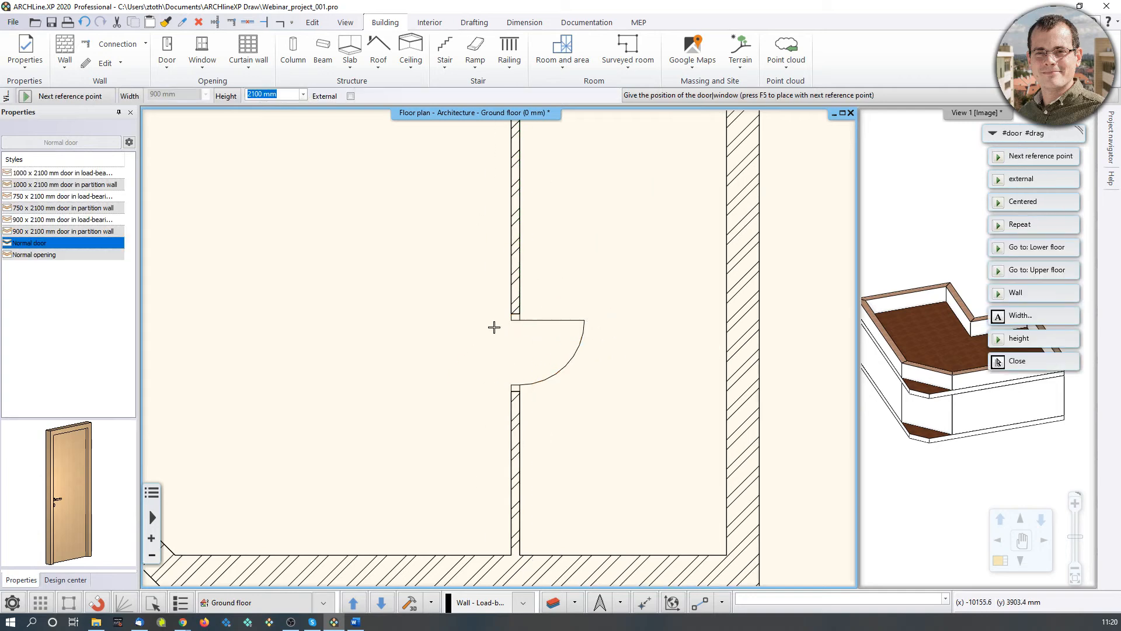
key(Escape)
Step: Mirror the vertical partition's door in-out so that it opens into the larger room
scroll(430, 318, down, 4)
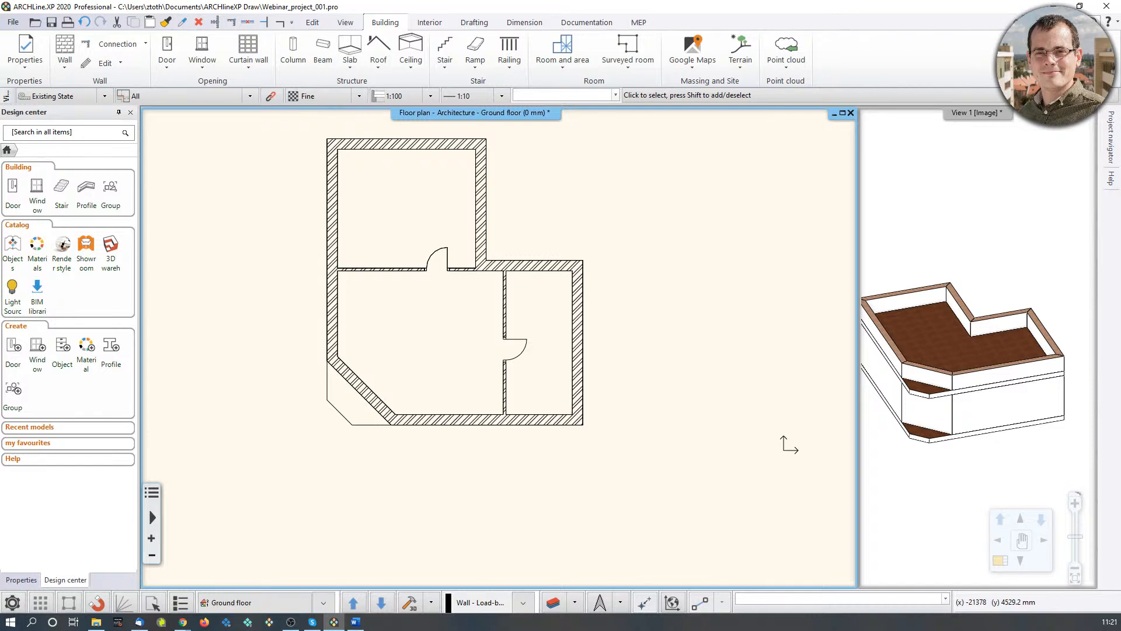
click(523, 349)
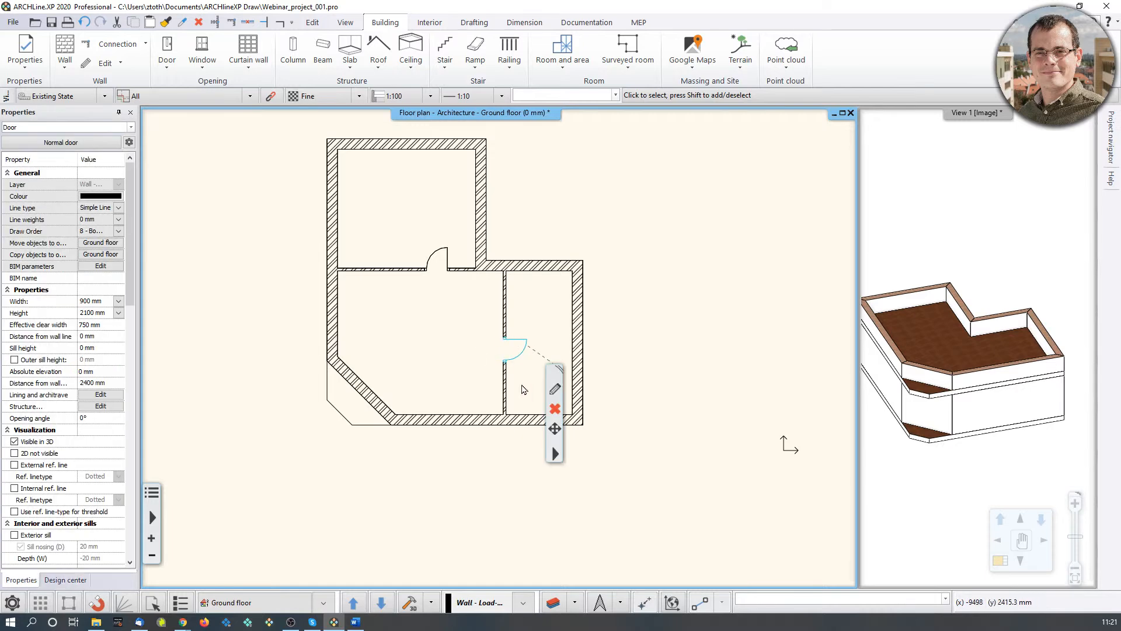
scroll(530, 356, up, 5)
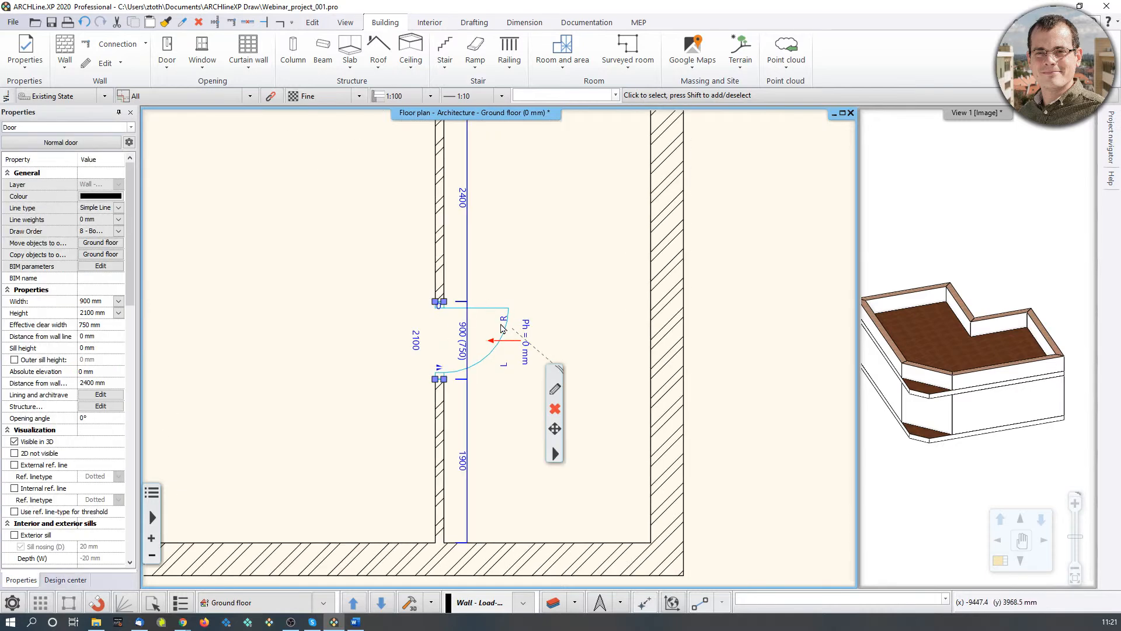
scroll(516, 336, up, 2)
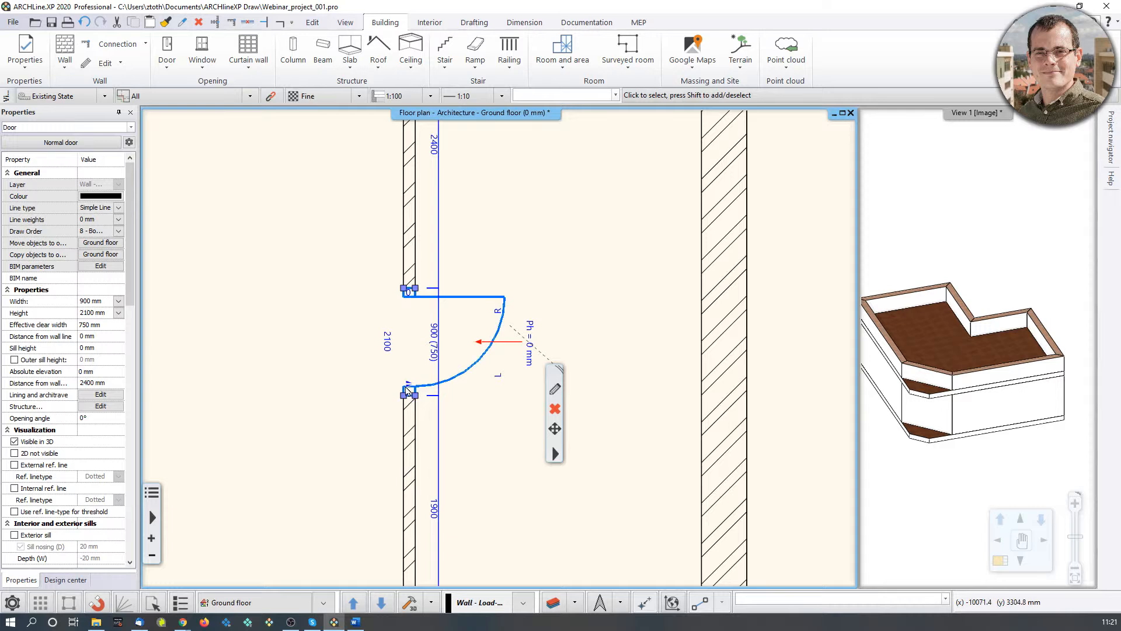
click(408, 391)
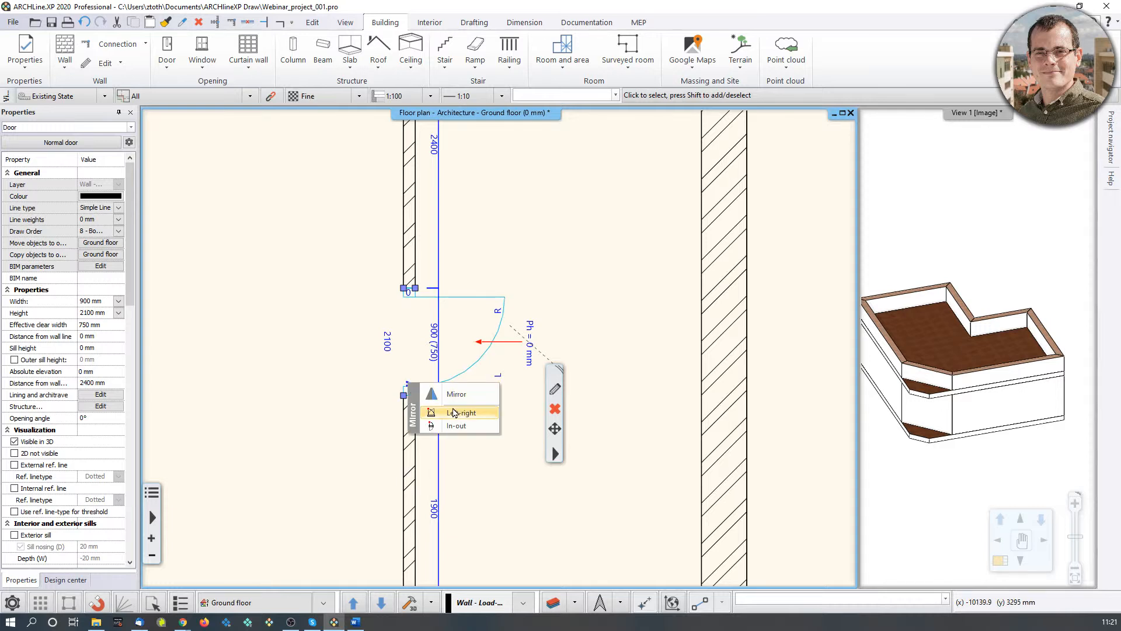
click(456, 395)
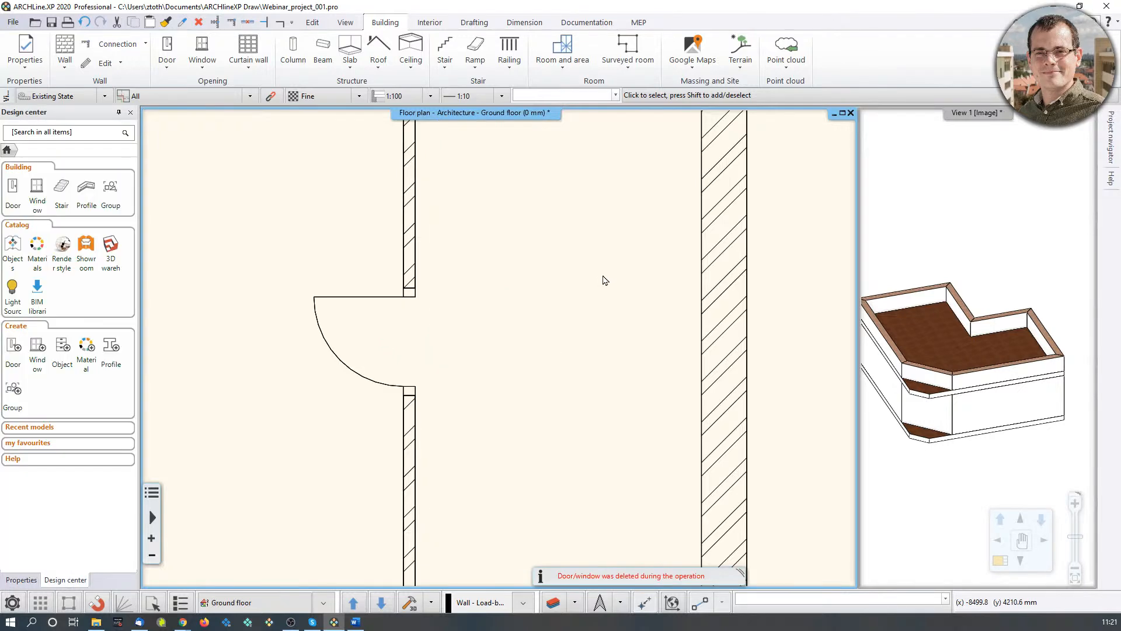
Step: Mirror the vertical partition's door in-out to open into the small right-hand room, and flip its hinge to the lower end
click(354, 376)
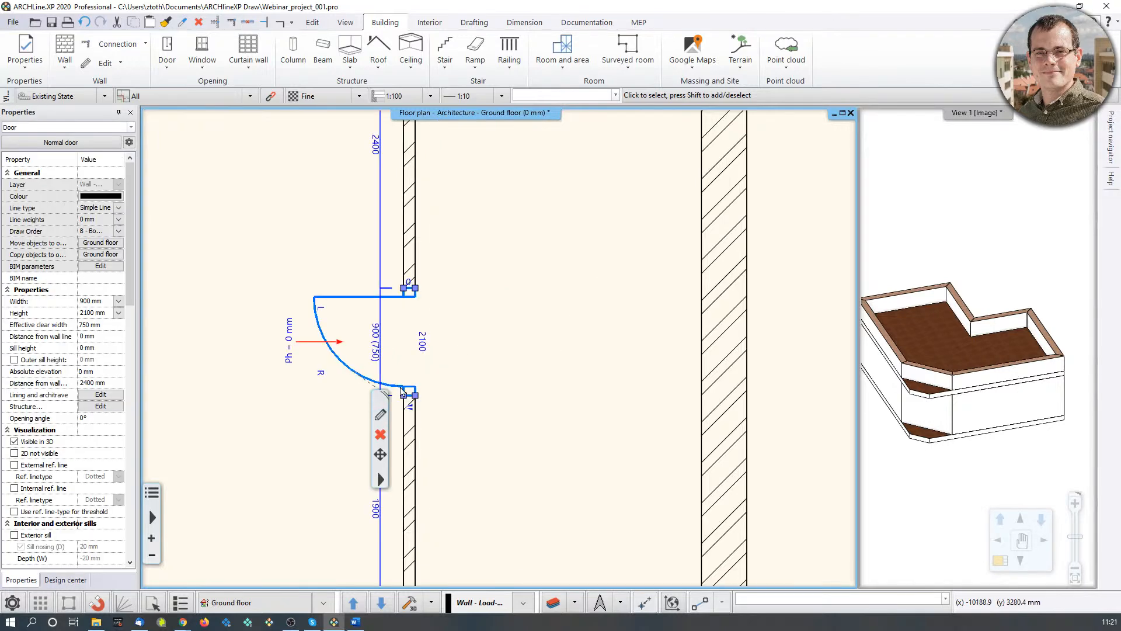
click(413, 408)
click(460, 421)
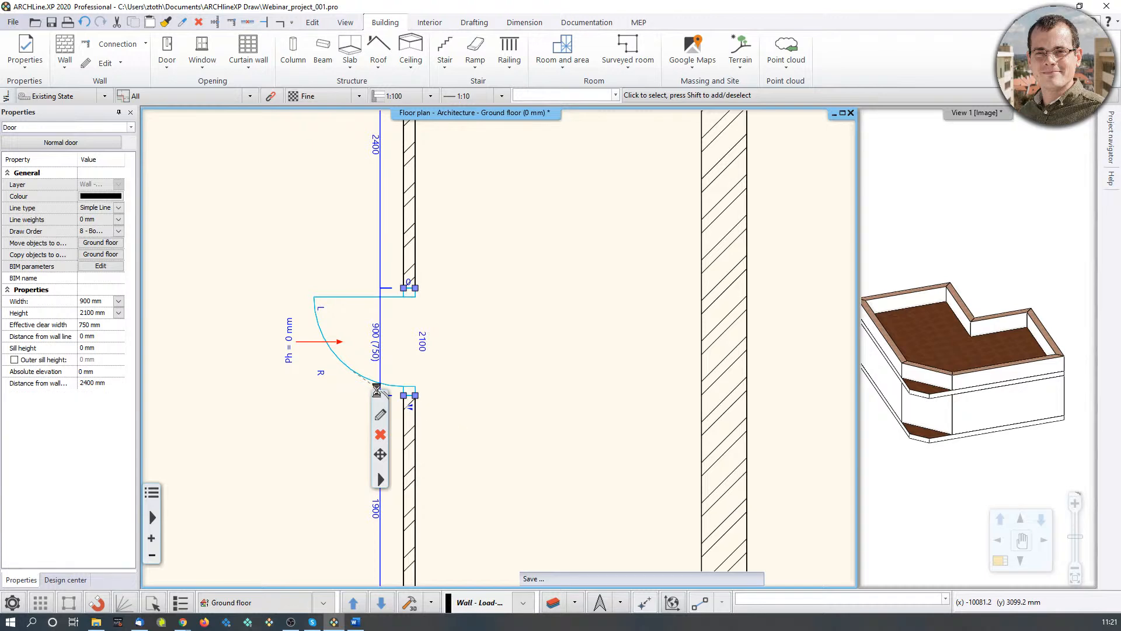
click(400, 388)
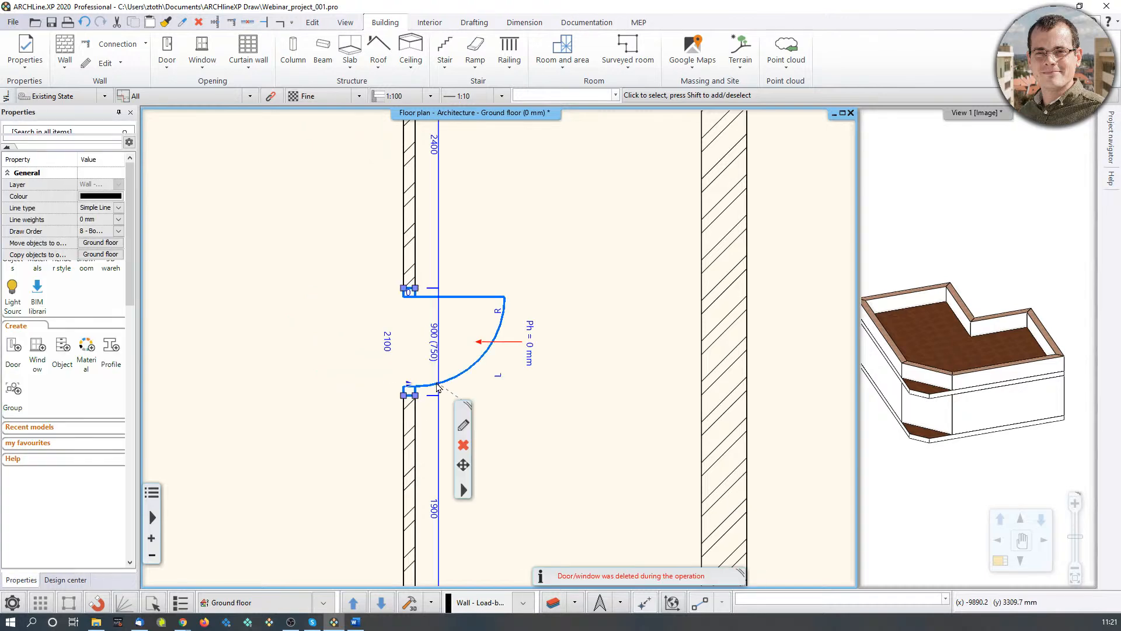
click(407, 388)
click(464, 427)
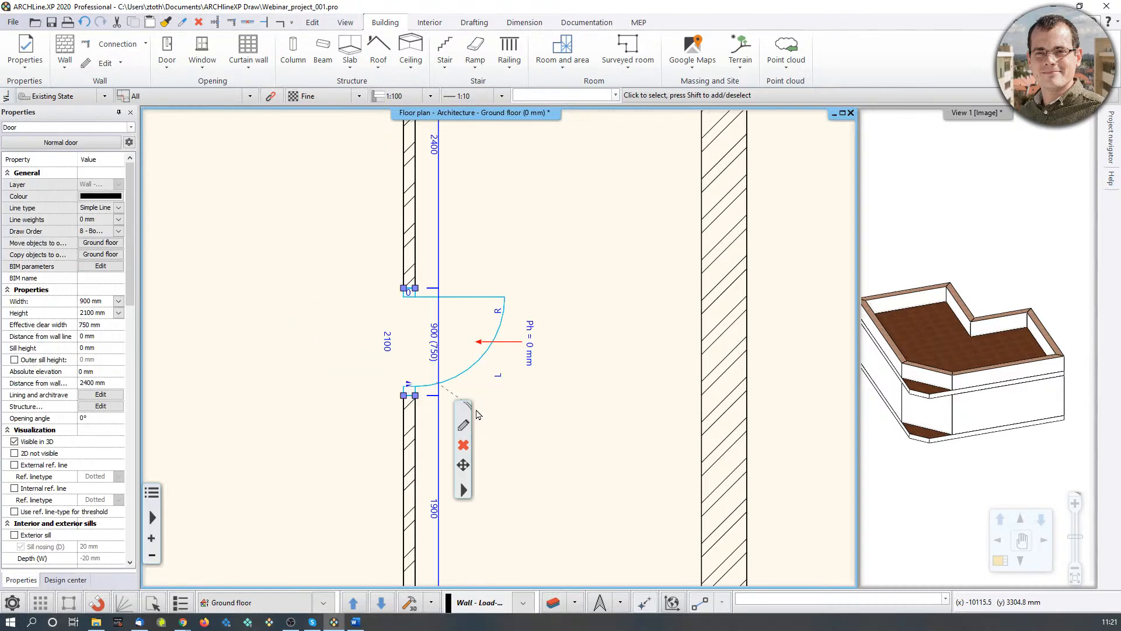
click(590, 327)
click(570, 355)
scroll(519, 353, down, 4)
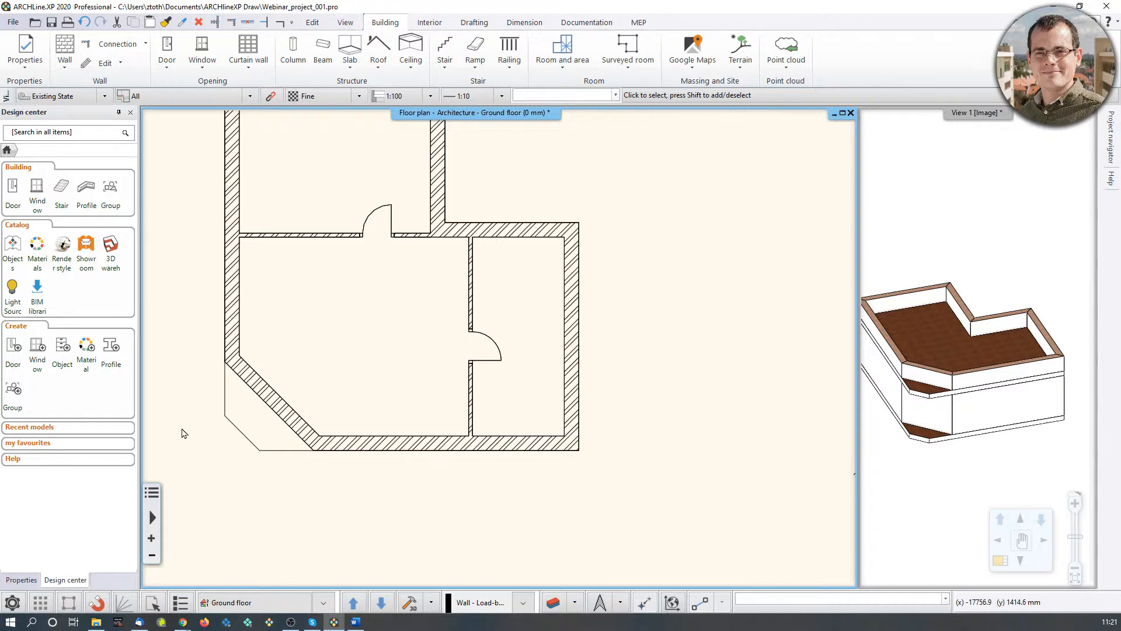
Step: Place a 1500 x 2100 mm double door at the middle of the diagonal corner wall, opening outwards
scroll(259, 401, up, 3)
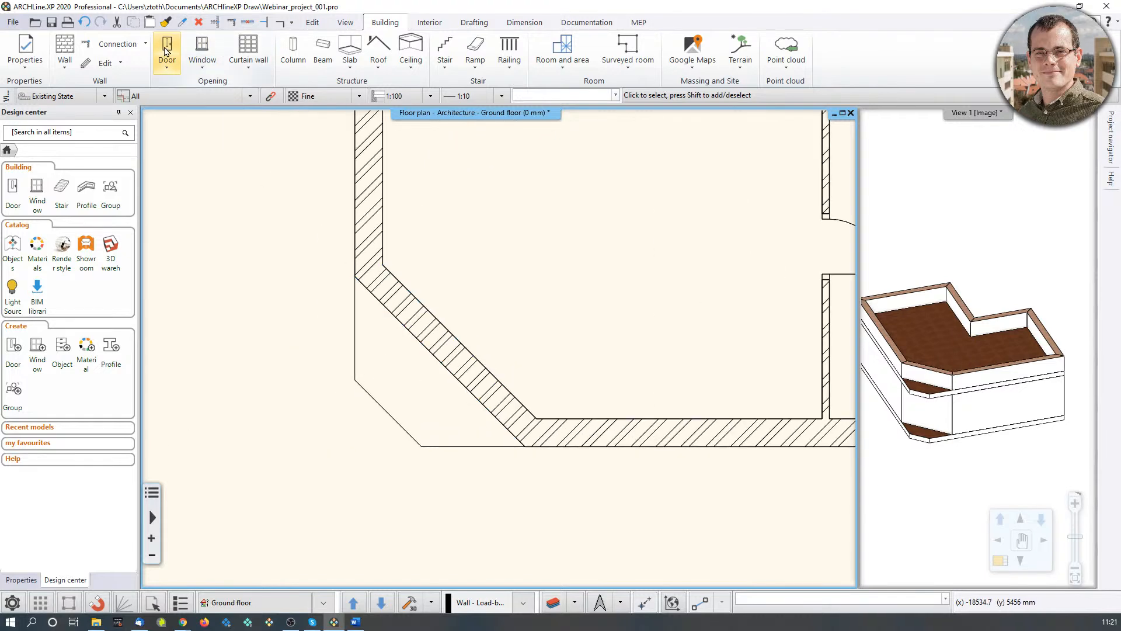
click(166, 52)
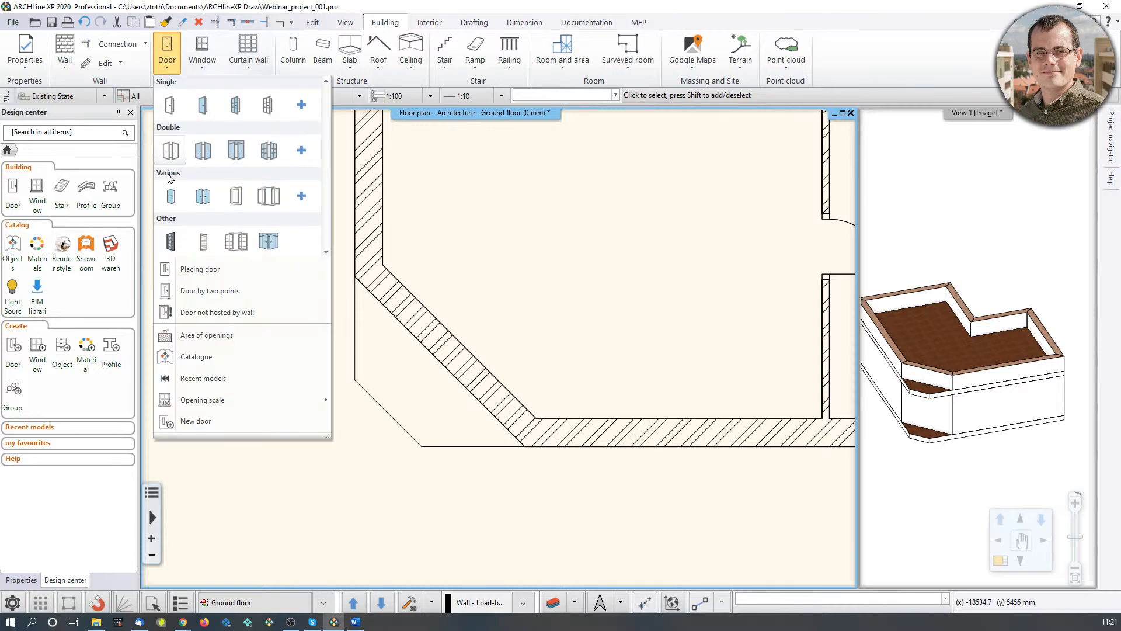
click(171, 150)
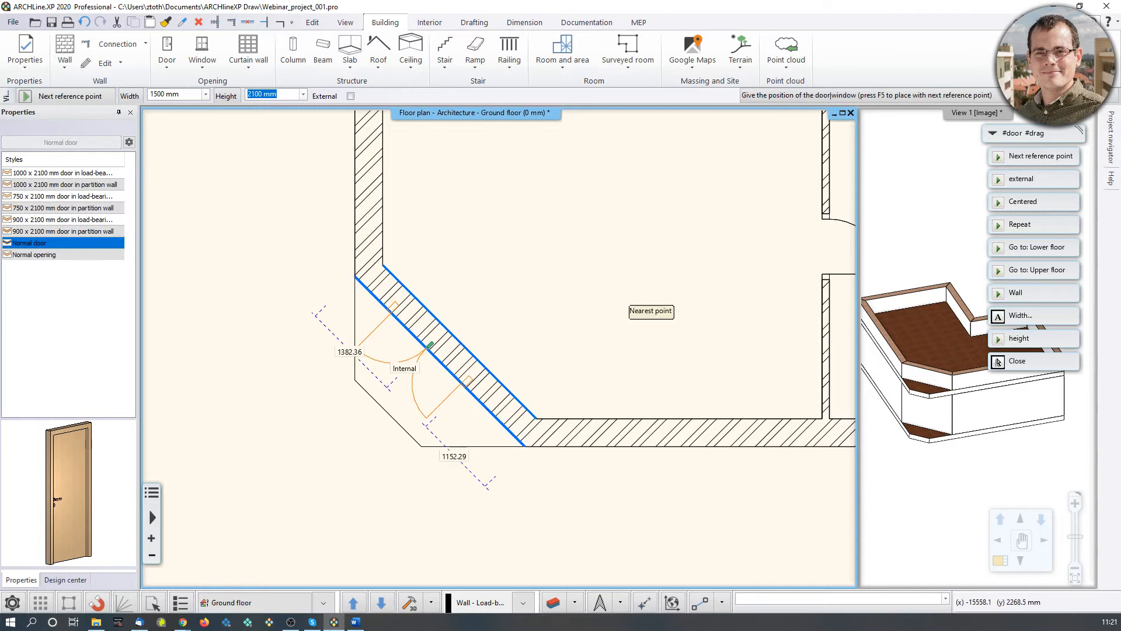
click(460, 340)
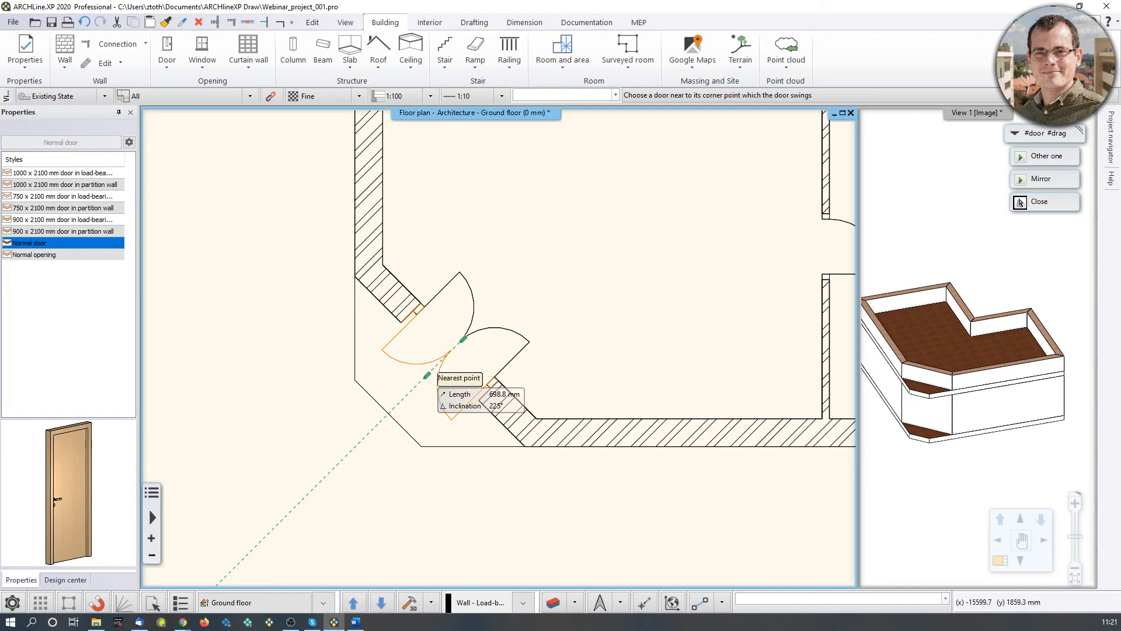
click(424, 382)
key(Escape)
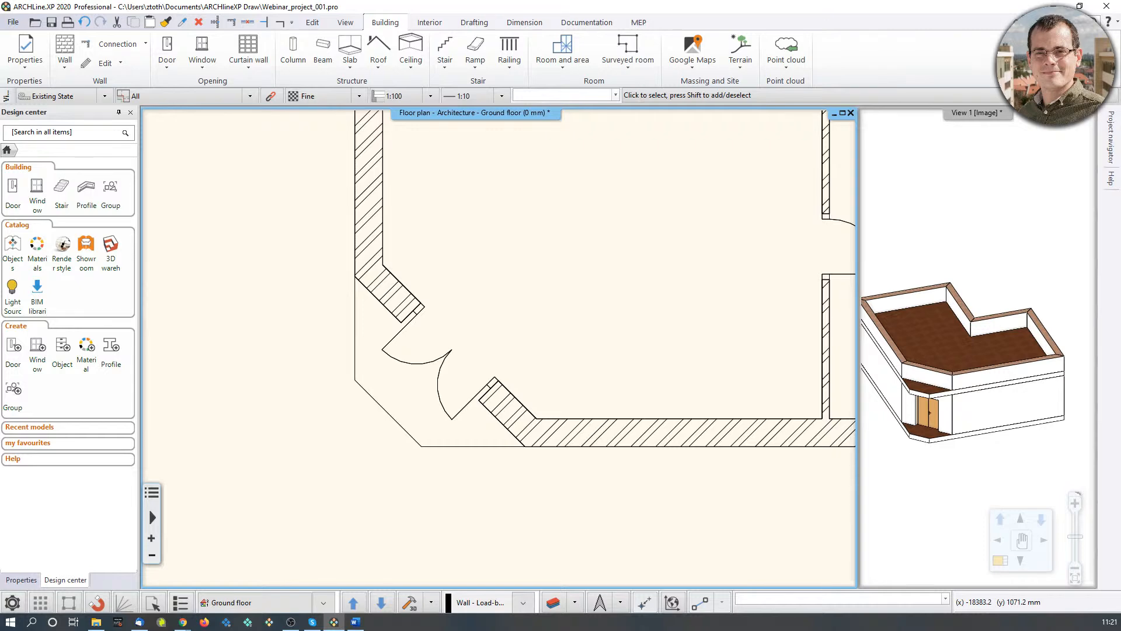
Step: Open the diagonal wall's double door for editing and search the door catalogue for "double ent. door with"
click(449, 384)
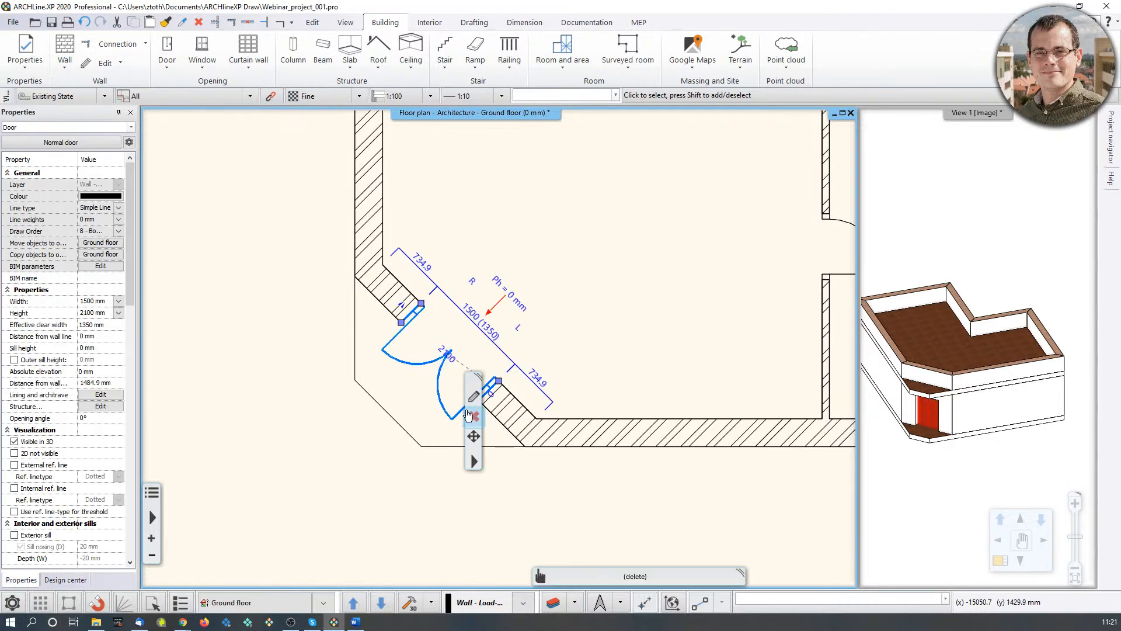
click(473, 397)
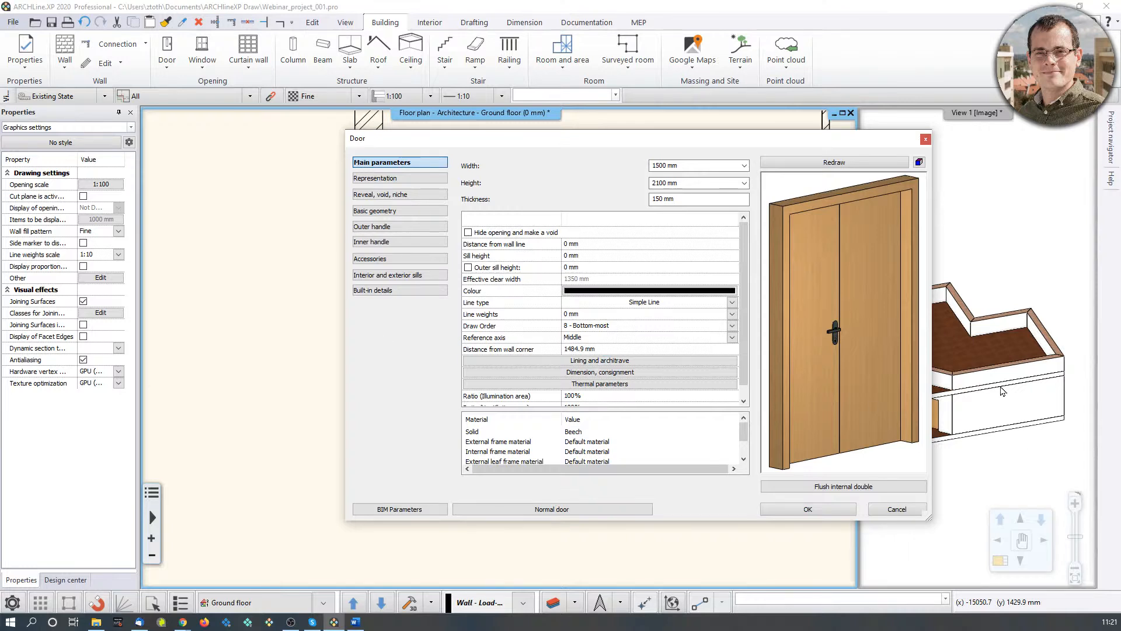
click(833, 488)
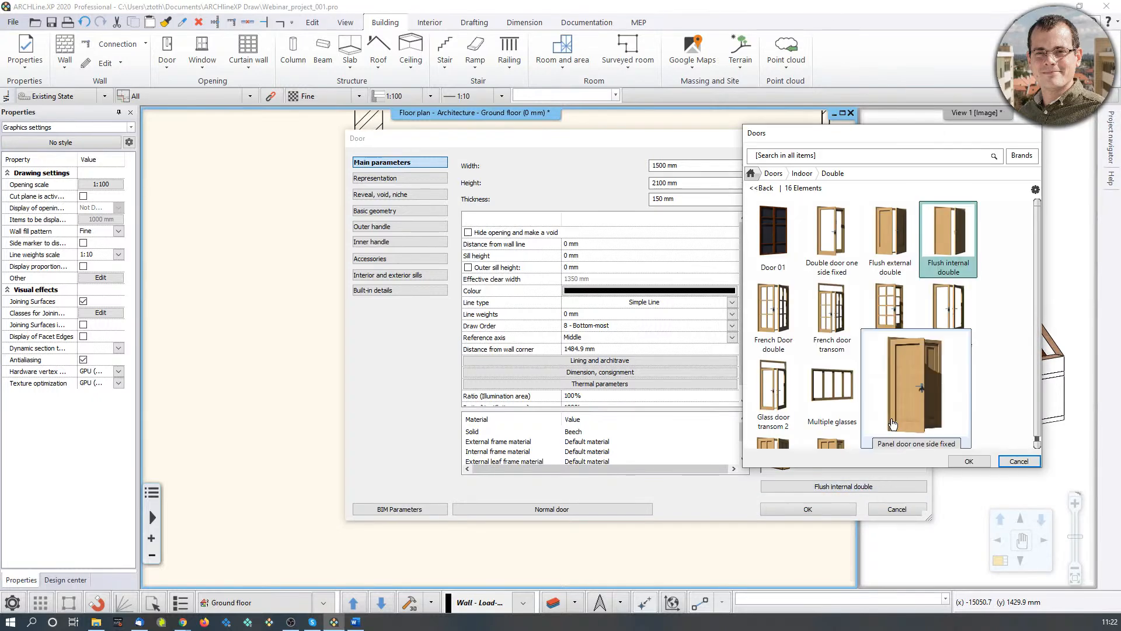
click(754, 174)
click(797, 154)
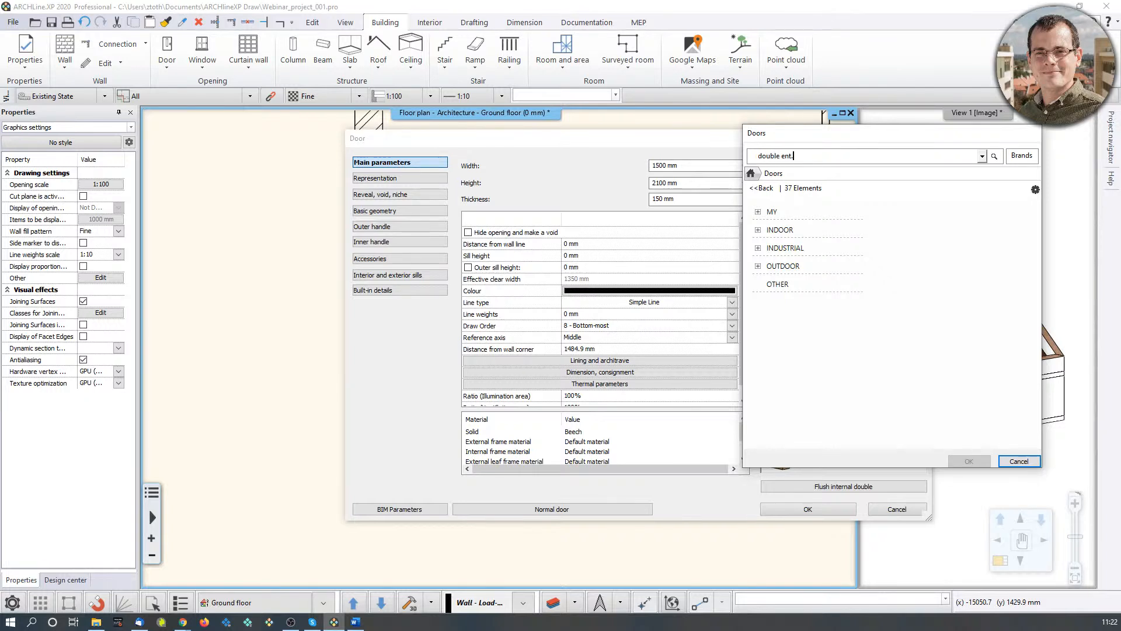
text(double ent. door with)
key(Return)
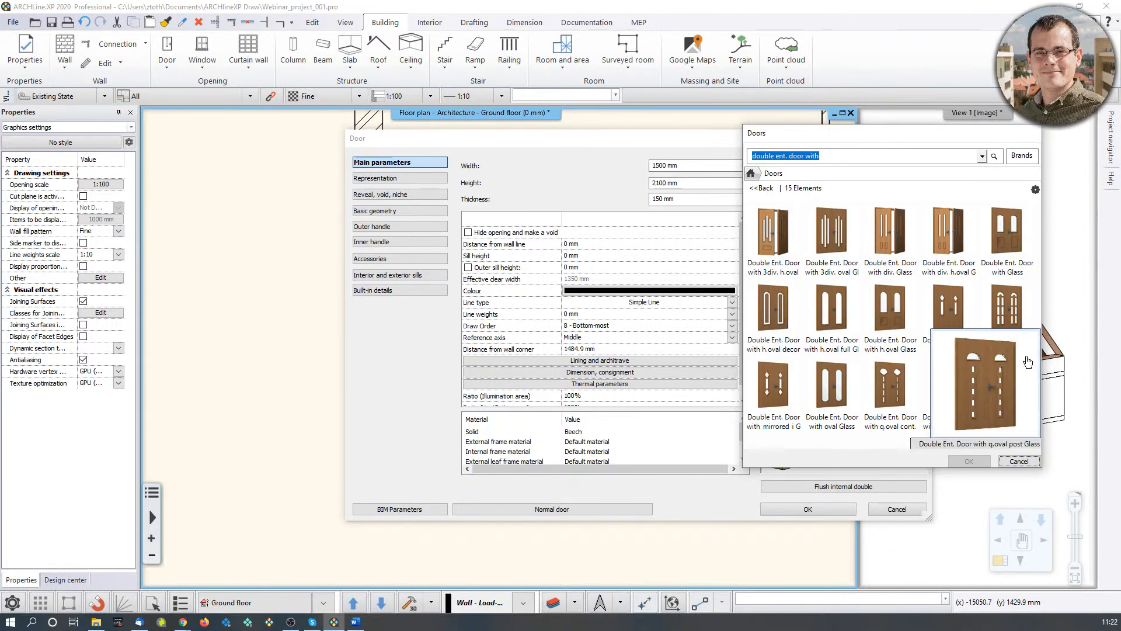
Step: Replace the door model with Double Ent. Door with mirrored i Glass, keep the previously set dimensions and accept
mouse_move(1003, 331)
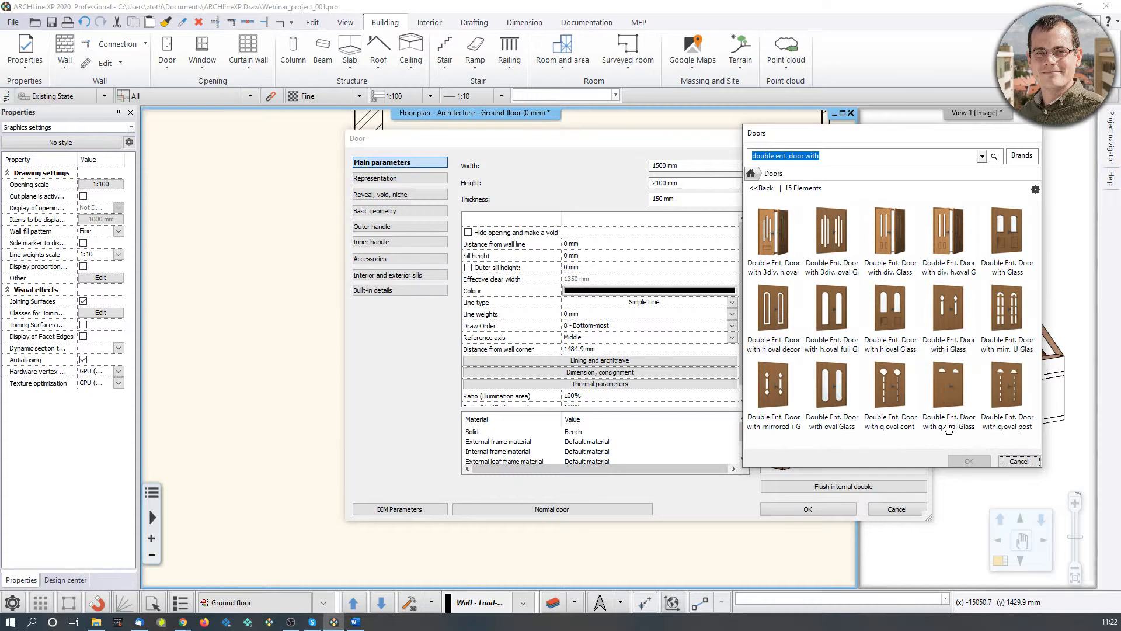
mouse_move(846, 389)
click(773, 386)
click(969, 461)
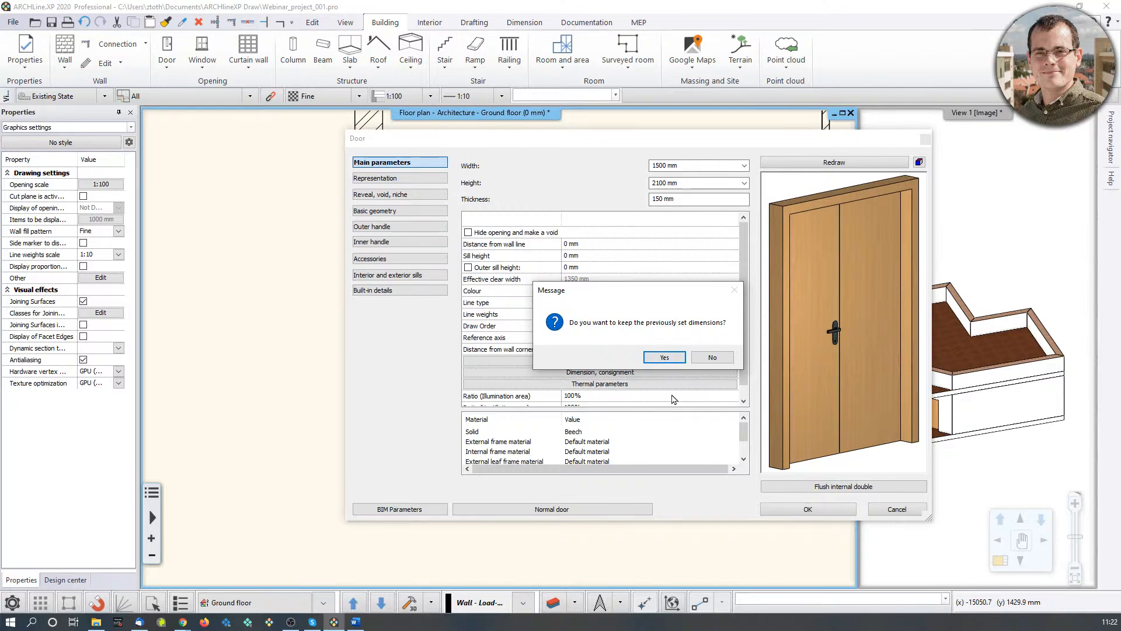
click(664, 357)
click(808, 509)
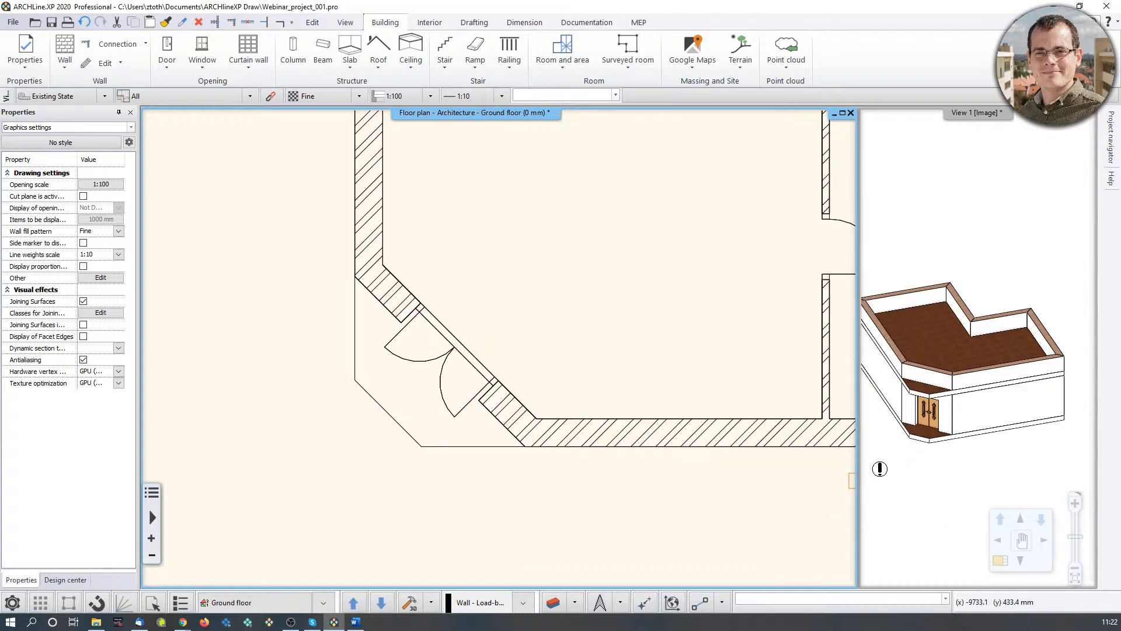
Step: Examine the entrance door in the 3D view and bring the upper room's exterior walls into view in the plan
scroll(932, 463, up, 2)
middle_drag(928, 438, 948, 425)
scroll(949, 421, up, 7)
scroll(972, 351, down, 5)
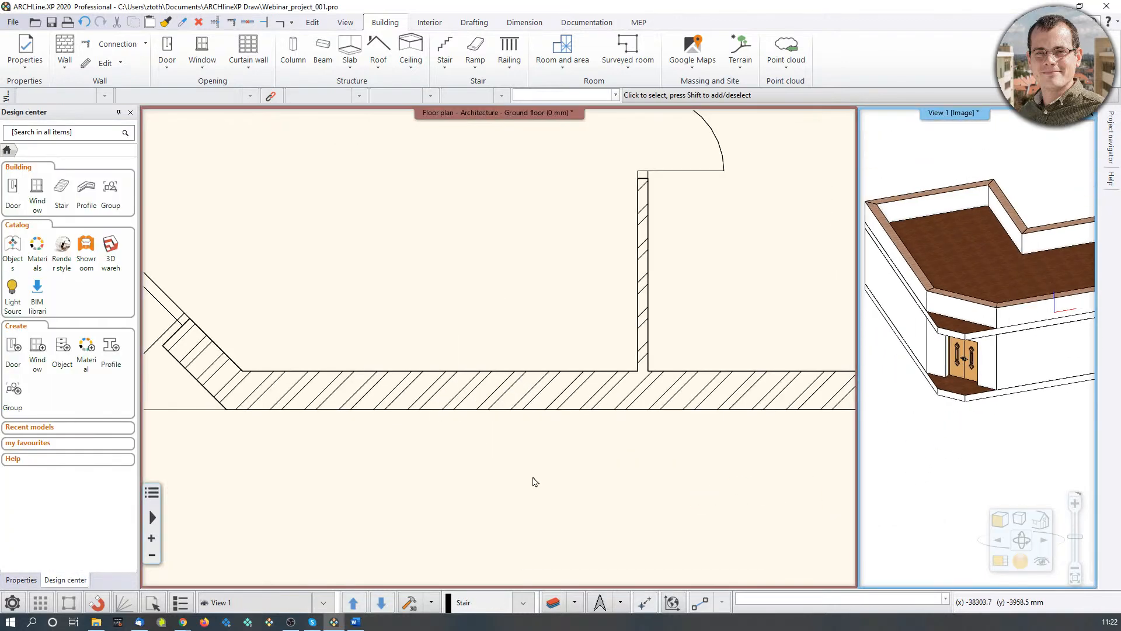
scroll(535, 482, down, 2)
middle_drag(462, 419, 469, 507)
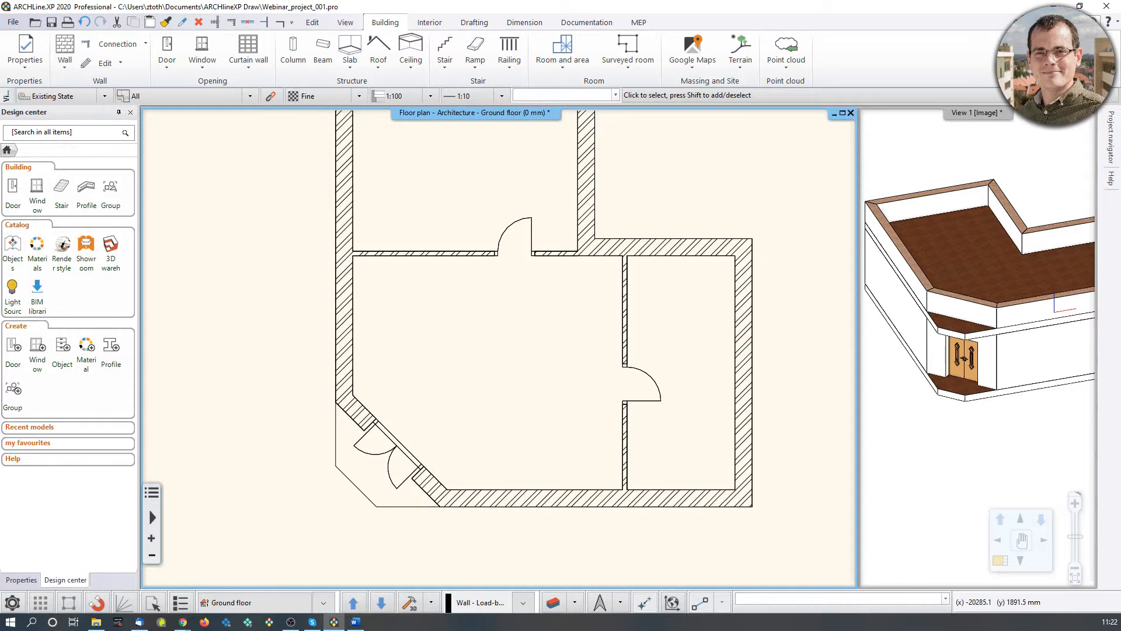
middle_drag(453, 333, 453, 468)
scroll(451, 465, down, 1)
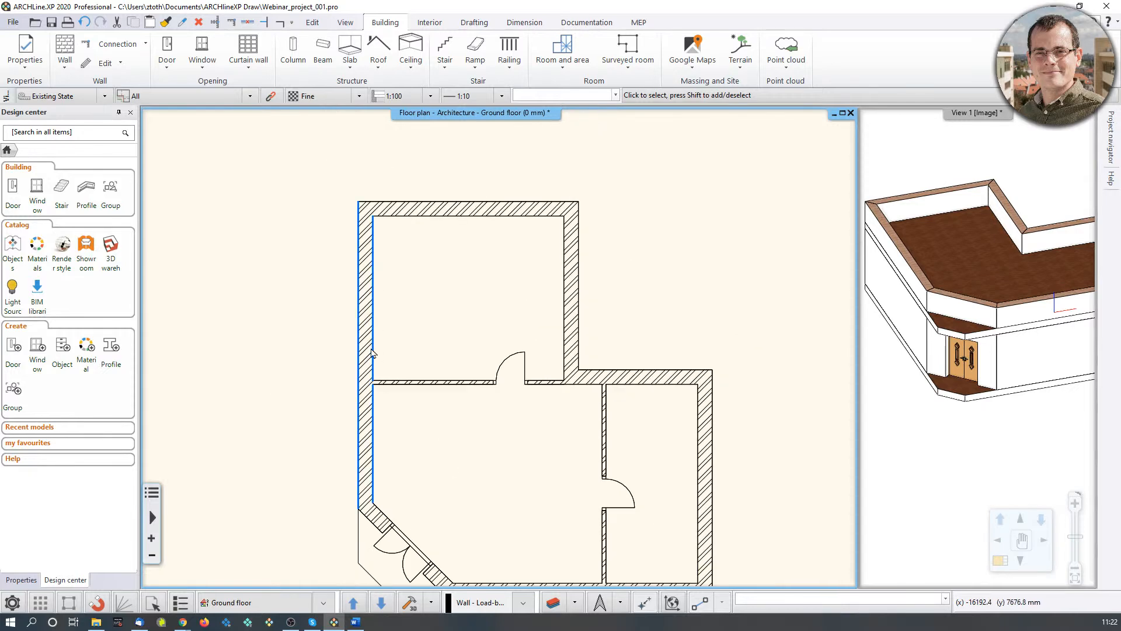
Step: Open the default window's properties, check its dimensions and accept them
right_click(205, 51)
click(217, 58)
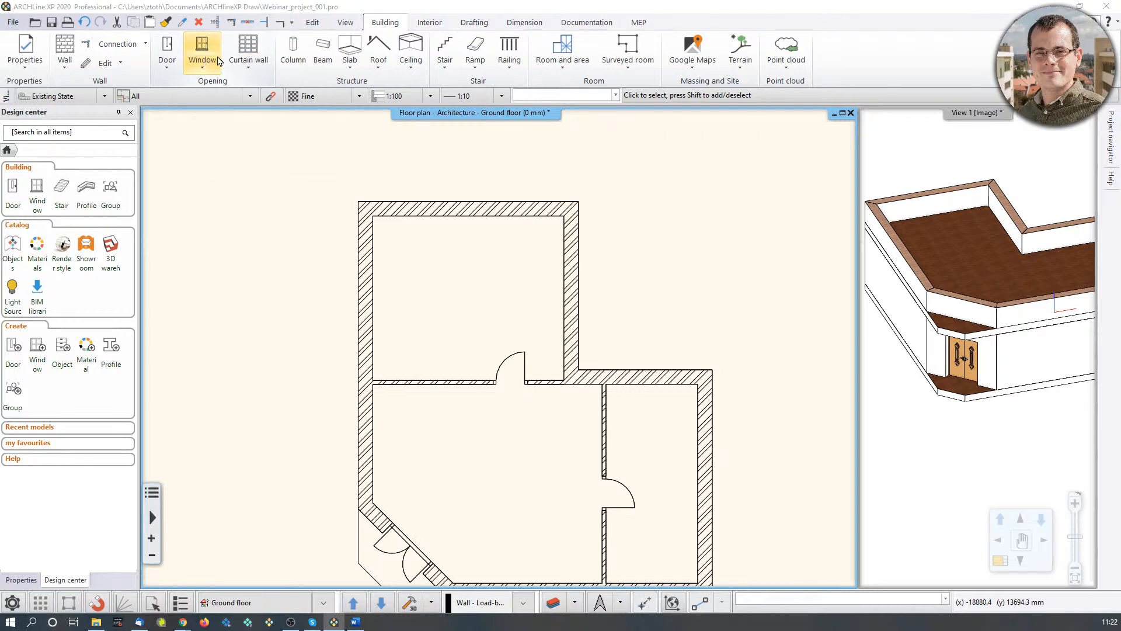
click(689, 165)
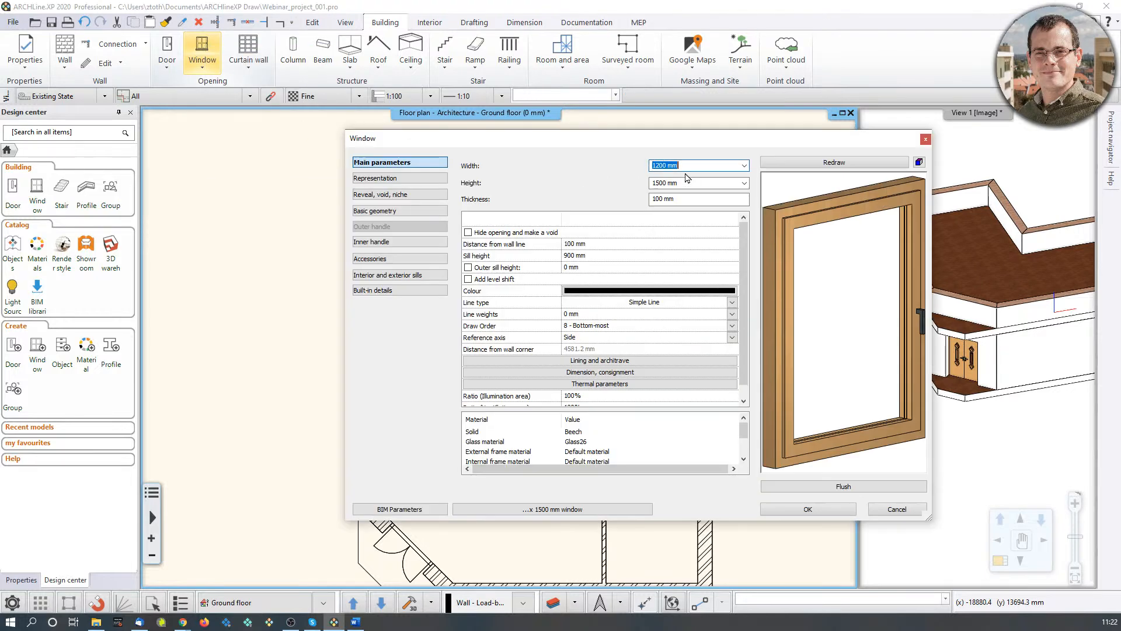
text(1500)
click(824, 511)
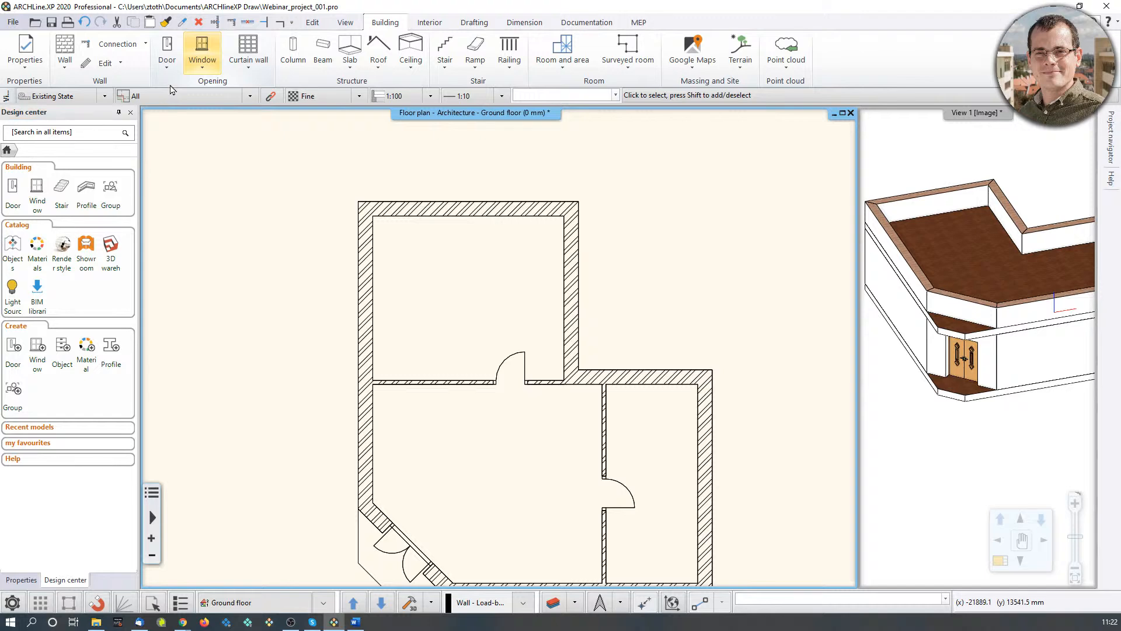
Step: Place a 1200 x 1500 mm single window in the upper room's left exterior wall, about 1000 mm below the upper inner corner
click(200, 50)
click(200, 104)
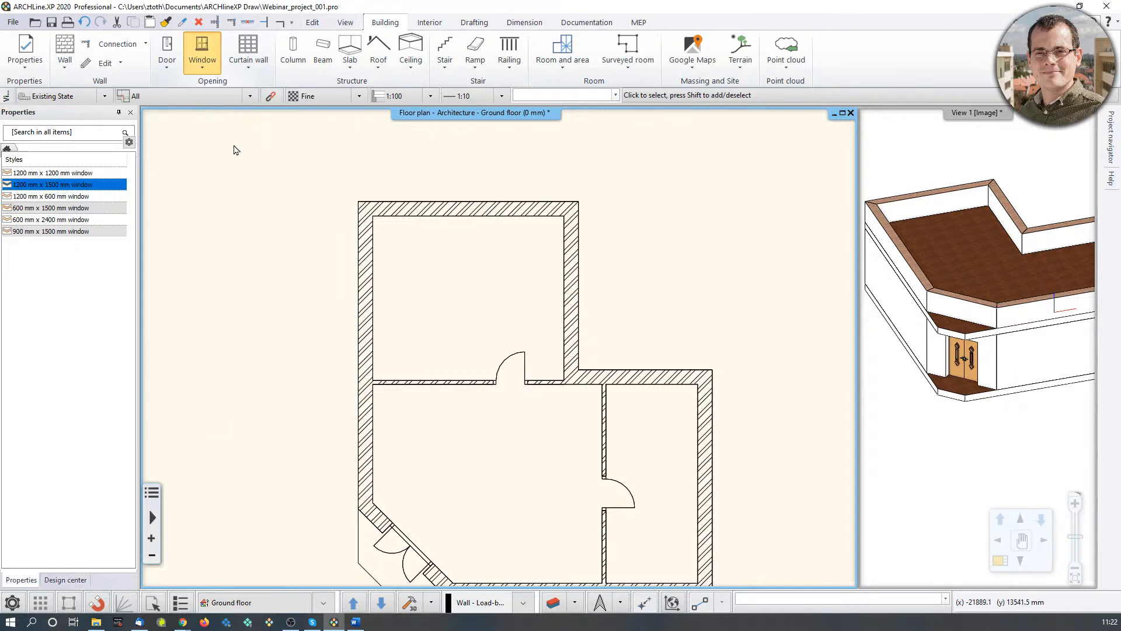
scroll(377, 284, up, 3)
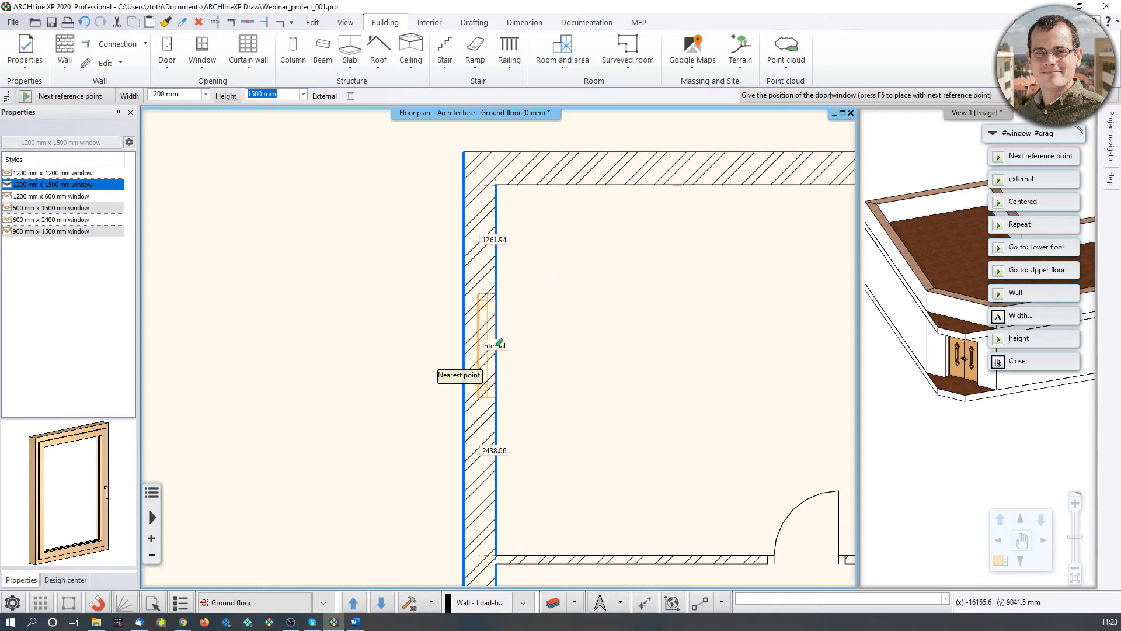
text(1200)
key(Return)
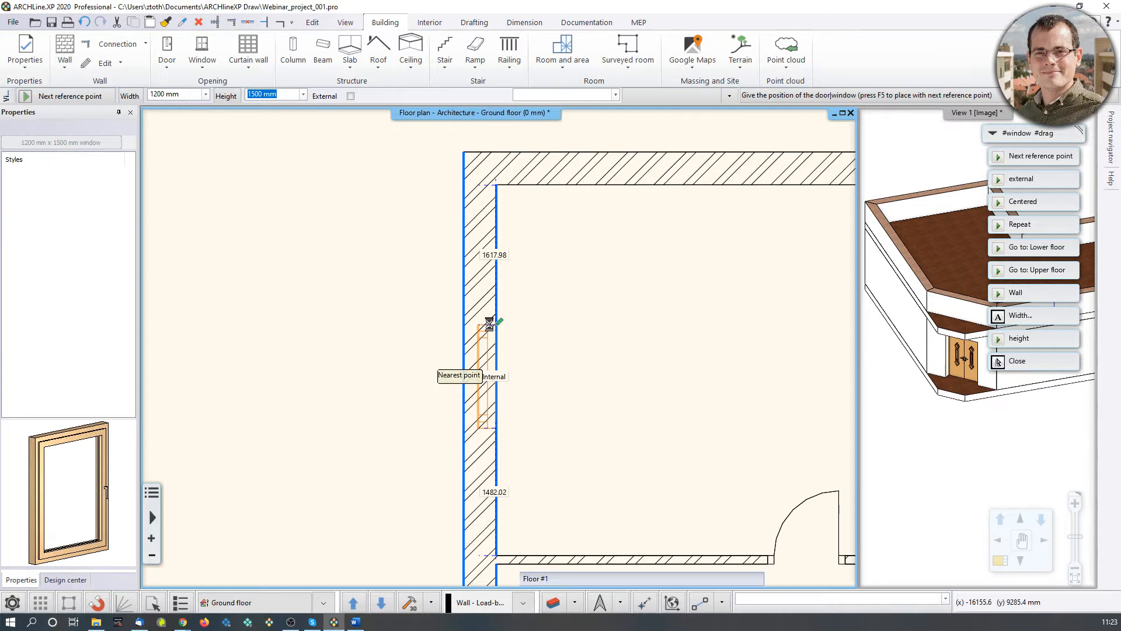
key(Escape)
middle_drag(887, 321, 979, 308)
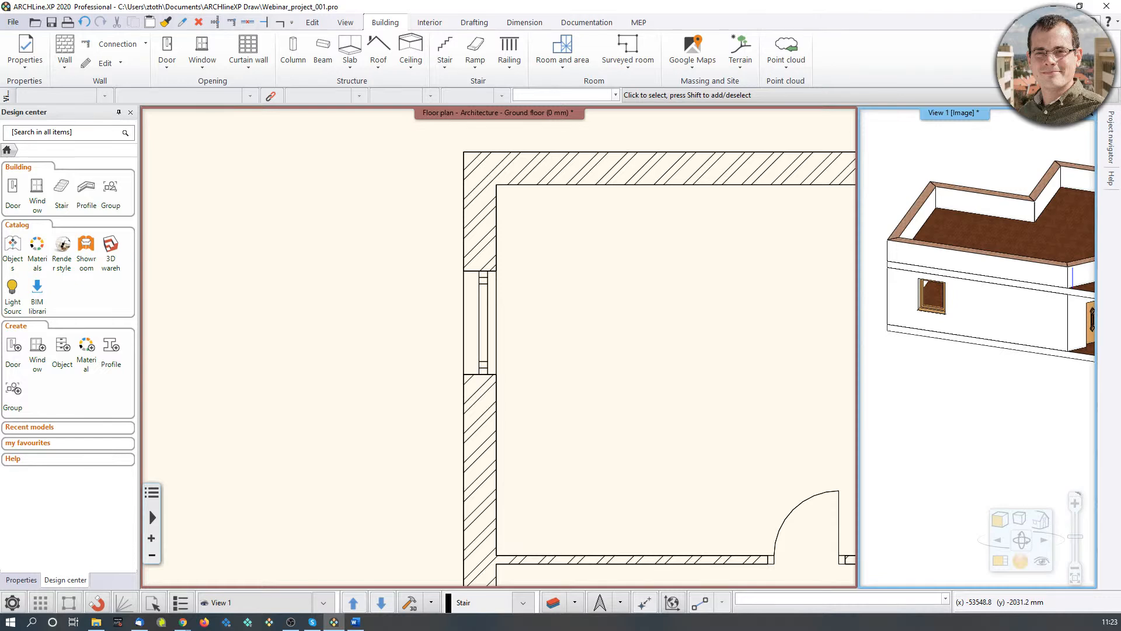
Step: Place a 1200 x 1500 mm window in the larger room's left exterior wall, 1000 mm below the horizontal partition
middle_drag(632, 367, 612, 192)
middle_drag(605, 394, 597, 205)
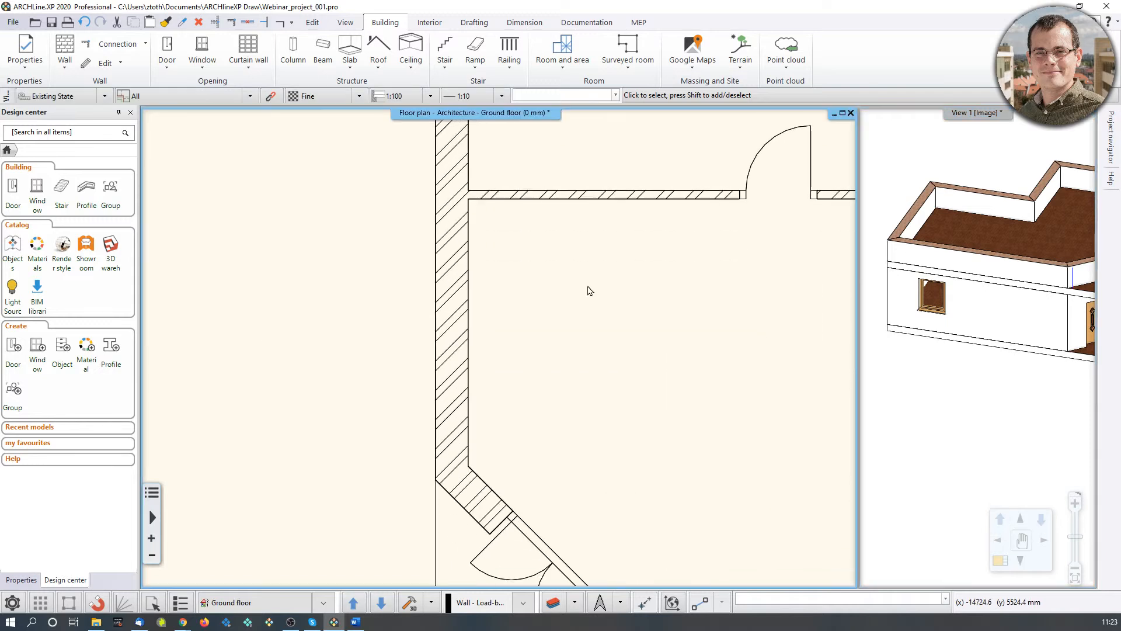
click(202, 65)
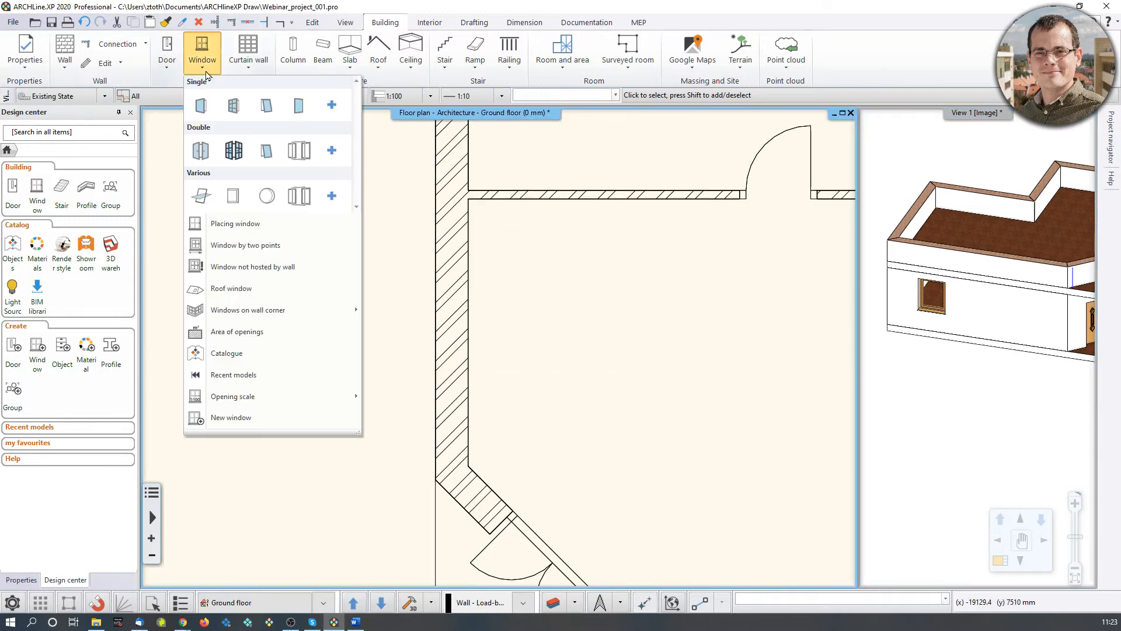
click(245, 156)
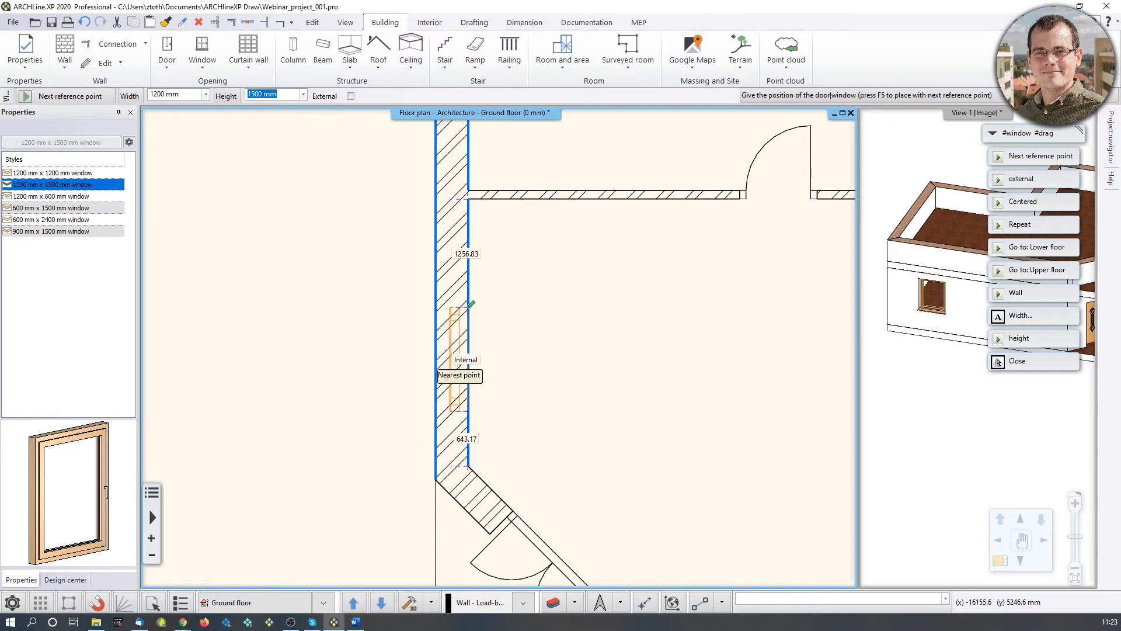
text(100)
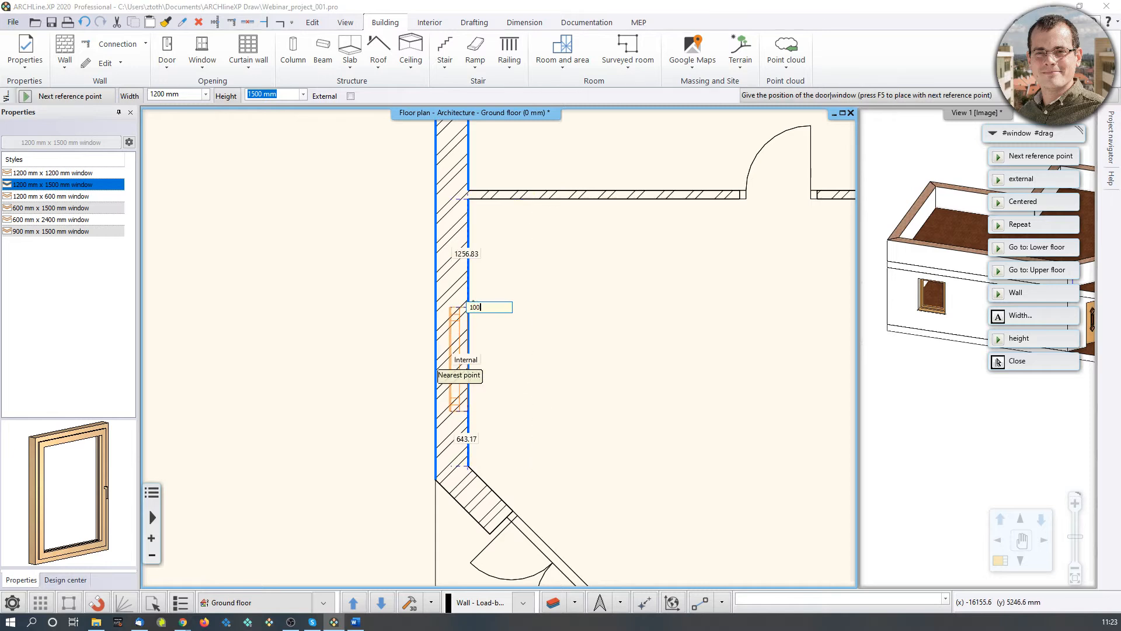
text(0)
key(Return)
key(Escape)
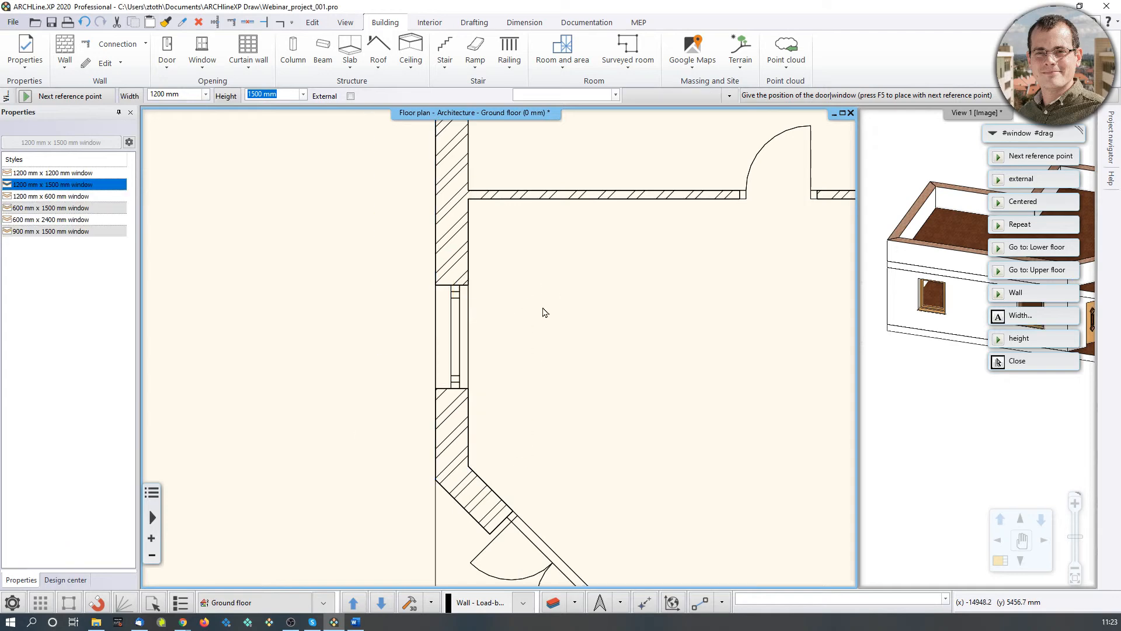
Step: Swap the views so that the 3D model of the building takes the large main window
scroll(1056, 297, down, 1)
middle_drag(1057, 298, 1014, 333)
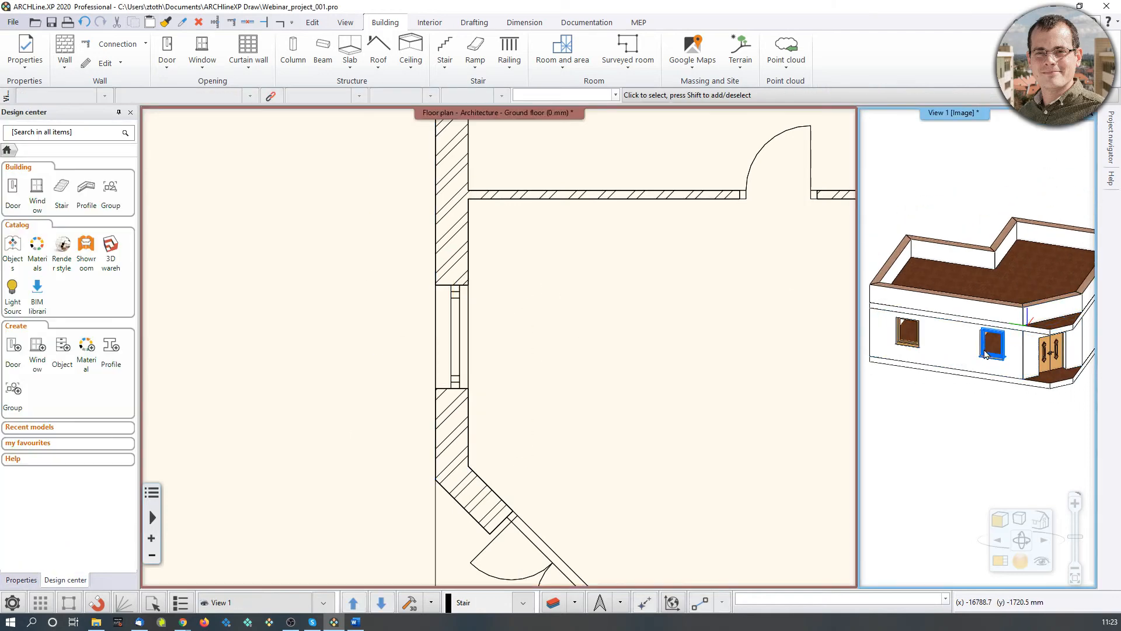
scroll(512, 461, down, 3)
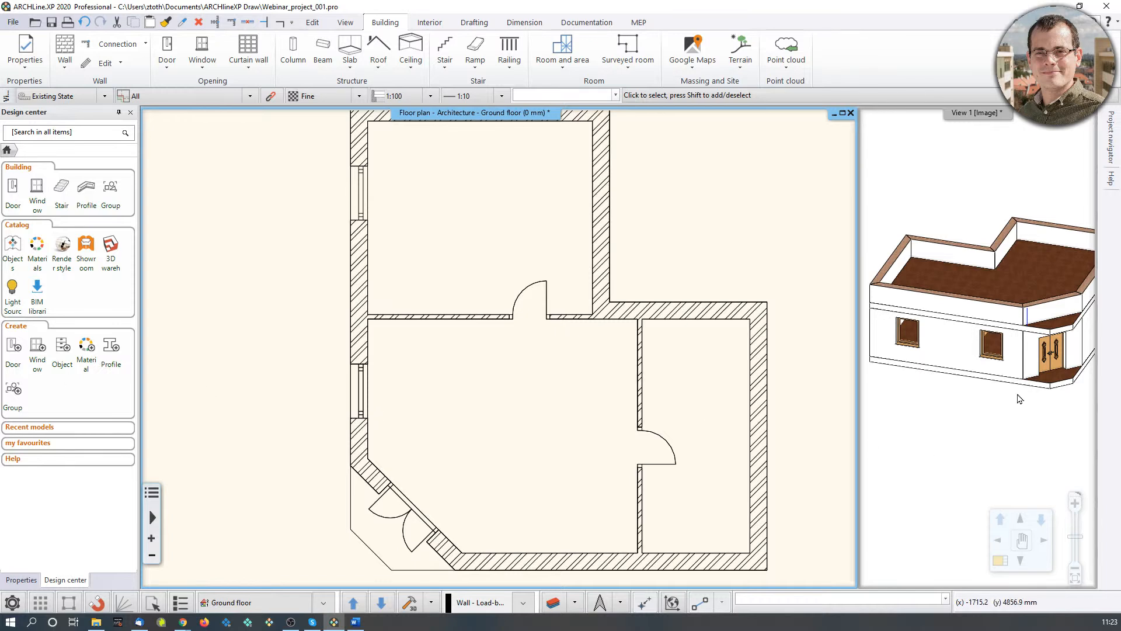
scroll(1019, 399, down, 2)
middle_drag(1003, 412, 981, 388)
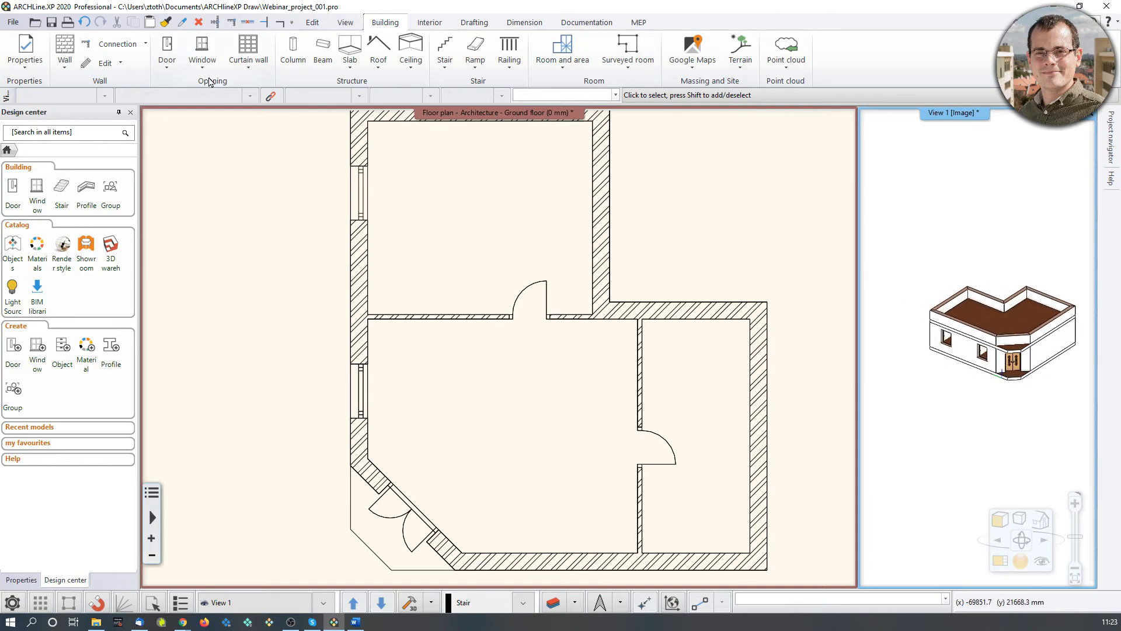
middle_drag(1023, 336, 1018, 332)
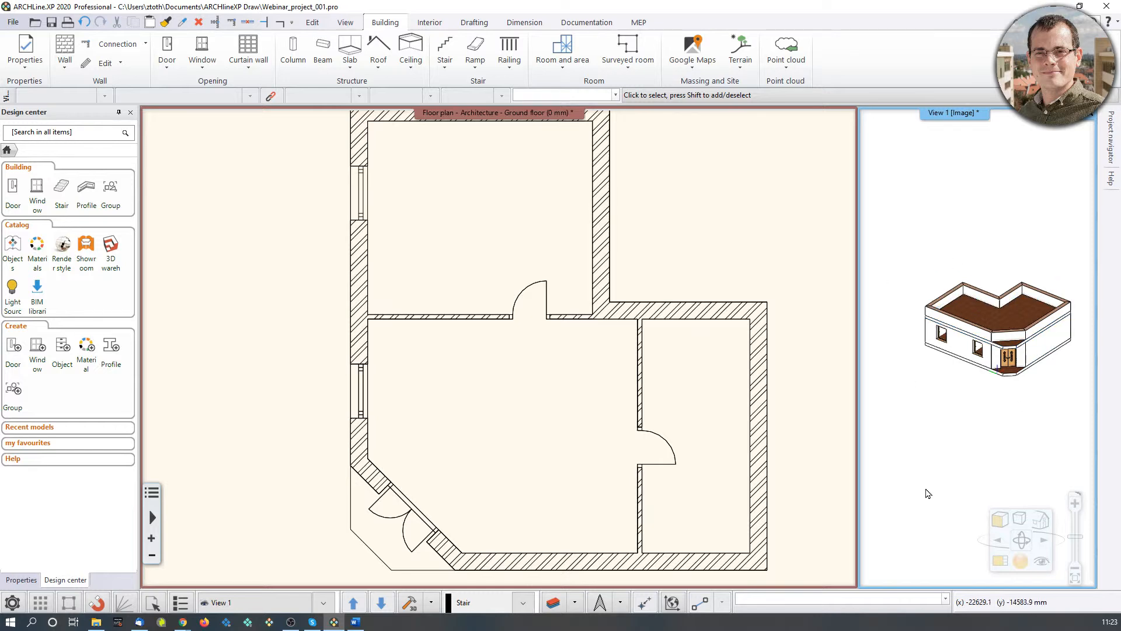
click(1000, 561)
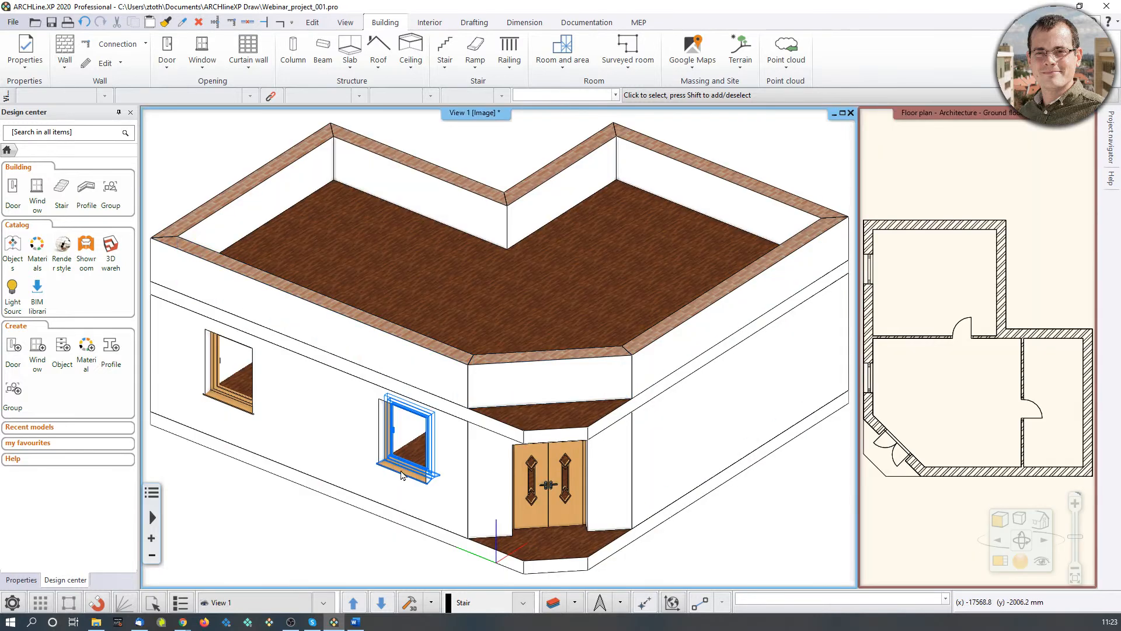
Step: Examine the building's facade, windows and entrance door in the 3D view, from several angles and close up
middle_drag(431, 421, 327, 327)
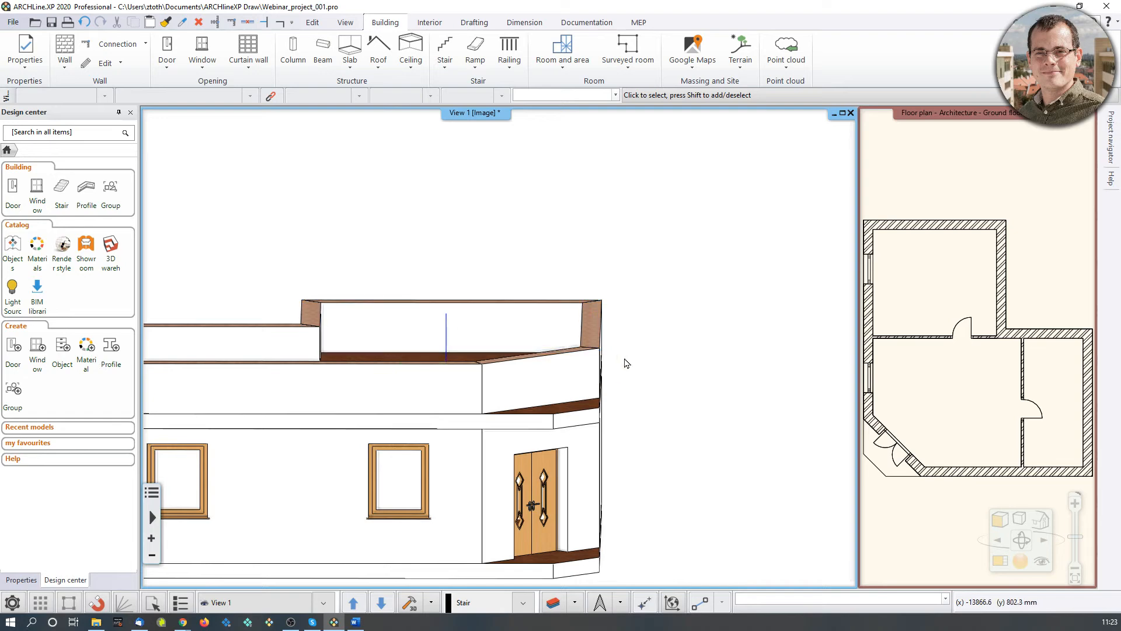
middle_drag(547, 306, 518, 341)
middle_drag(354, 408, 526, 323)
scroll(399, 462, up, 1)
middle_drag(399, 463, 491, 360)
scroll(492, 358, up, 12)
scroll(473, 369, down, 5)
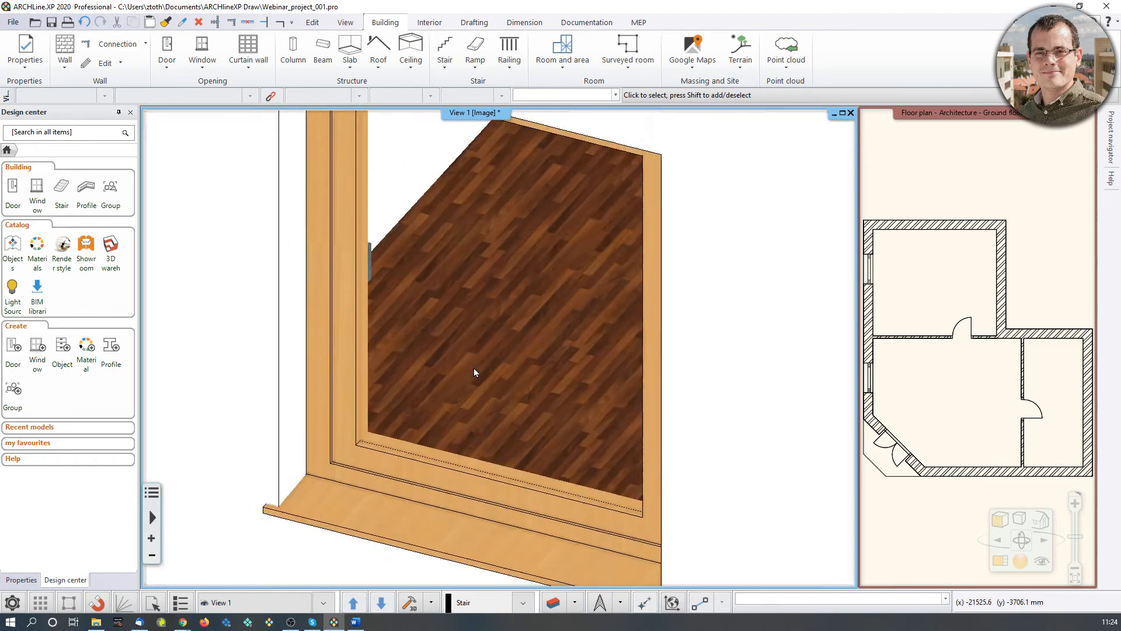
scroll(474, 367, down, 5)
middle_drag(807, 377, 550, 395)
scroll(550, 393, up, 6)
scroll(548, 394, down, 4)
scroll(537, 394, down, 5)
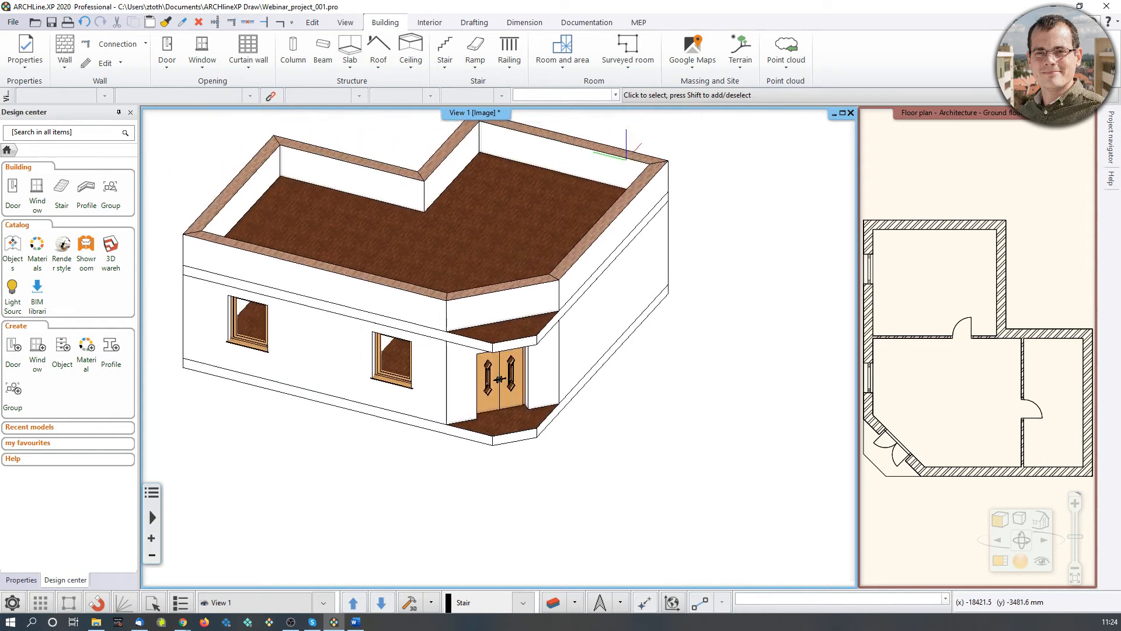
middle_drag(520, 333, 528, 366)
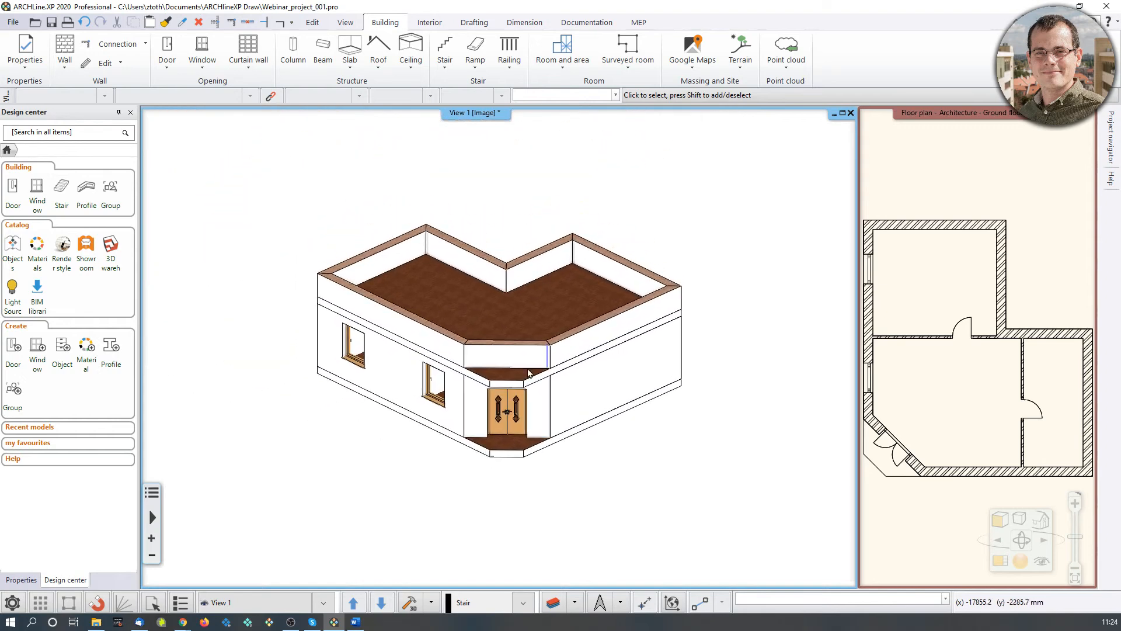
Step: Open the perspective camera settings for the 3D view and show the 2D floor plan in the preview
click(1048, 564)
drag(916, 151, 673, 208)
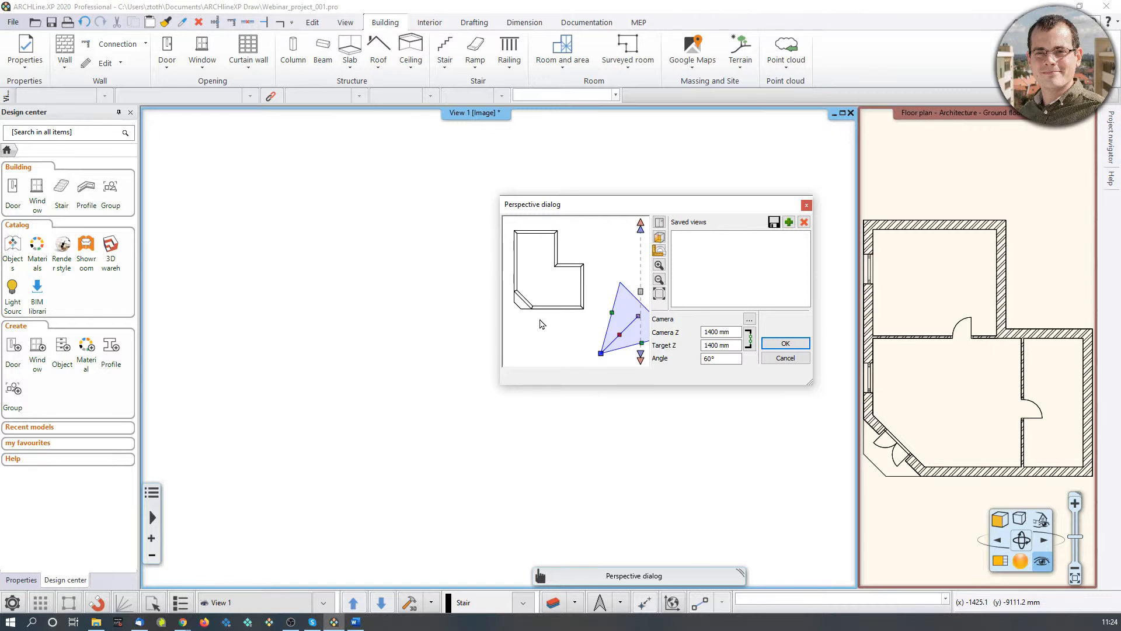
click(660, 252)
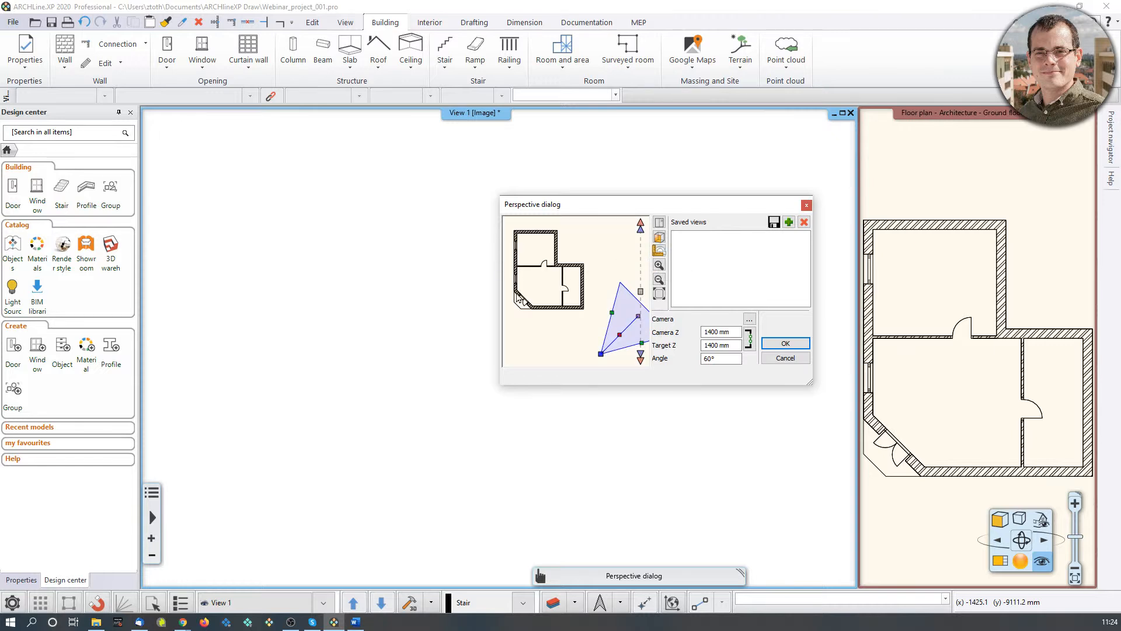
scroll(603, 318, down, 3)
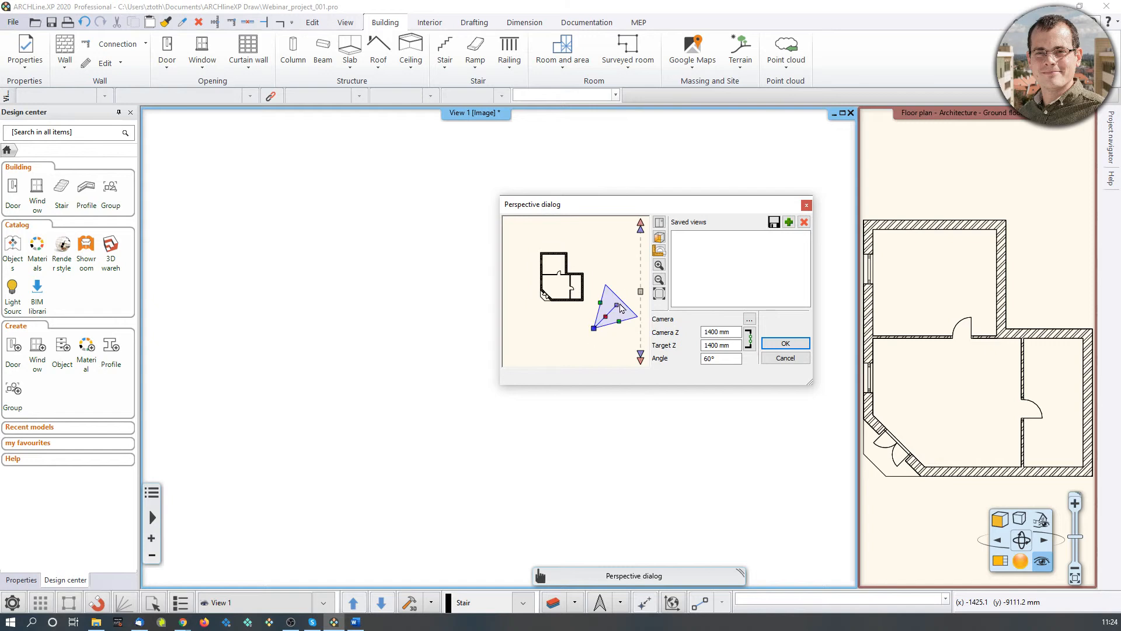
Step: Place the perspective camera inside the large lower room, aimed toward the upper-left corner of the building plan
scroll(607, 309, up, 2)
drag(596, 302, 539, 281)
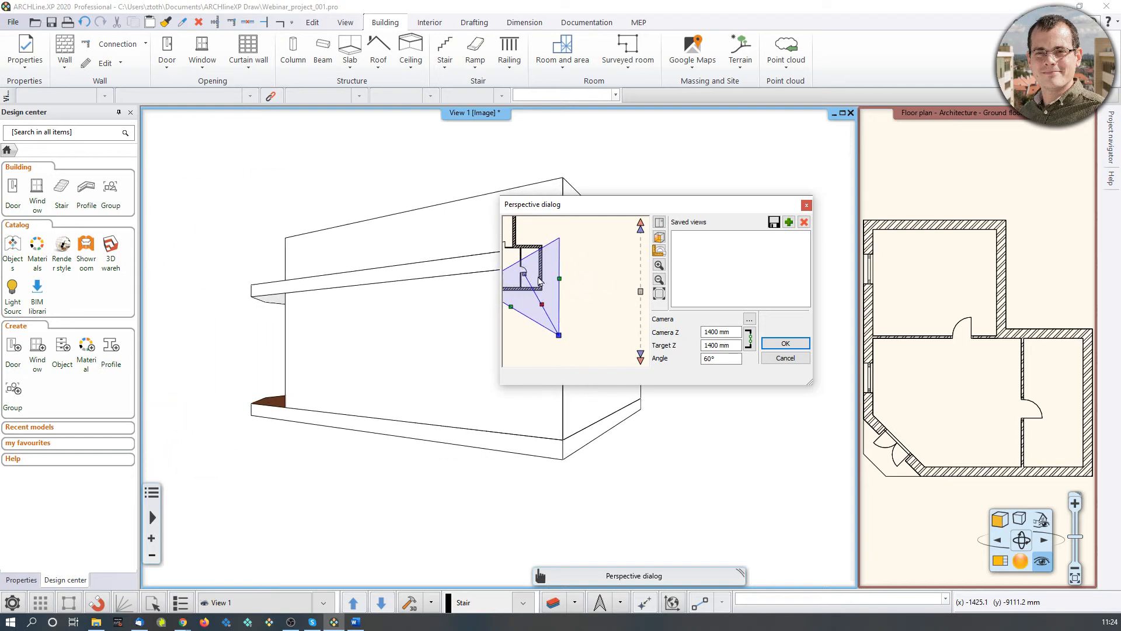
scroll(539, 281, down, 2)
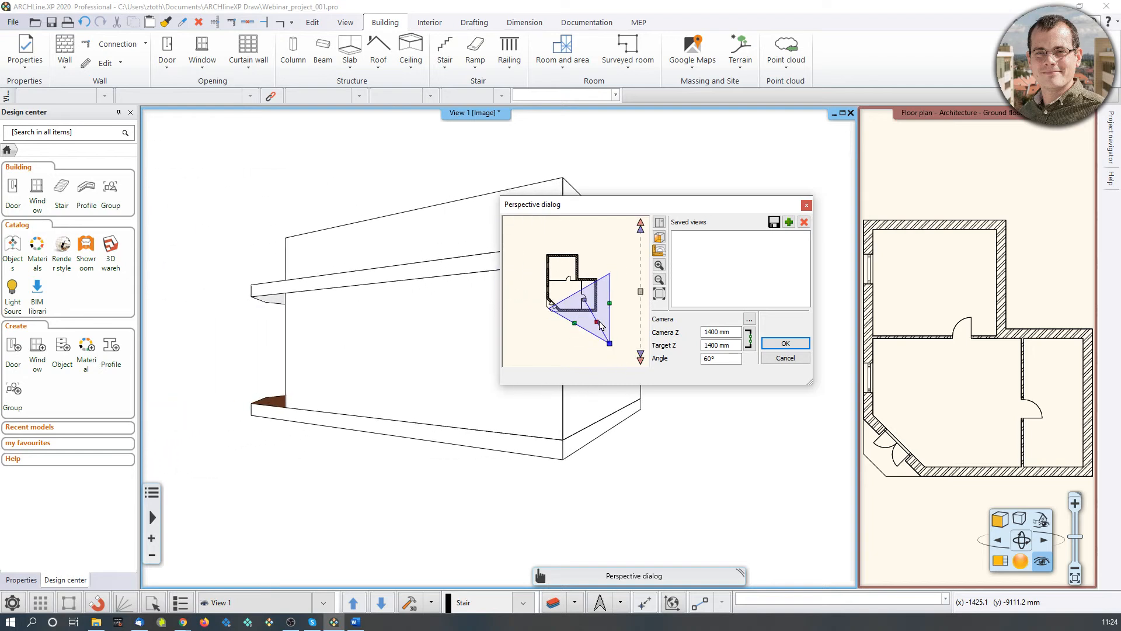
drag(598, 324, 563, 285)
scroll(587, 304, up, 2)
Step: Save the current camera position as a view named Vestibule_01
click(790, 223)
double_click(689, 237)
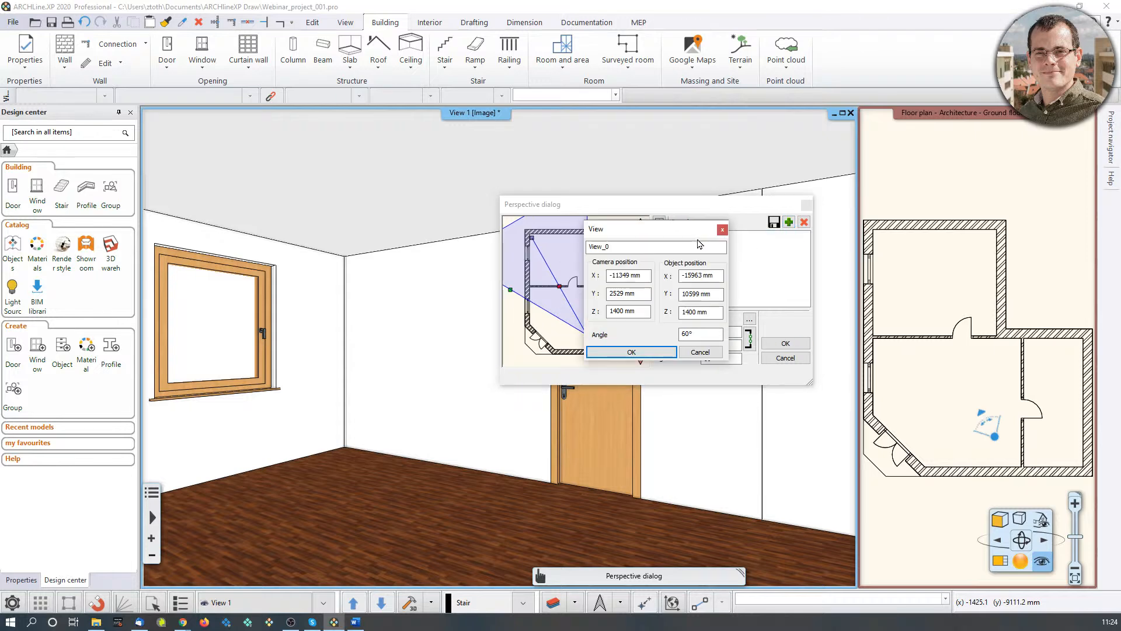
drag(664, 240, 829, 258)
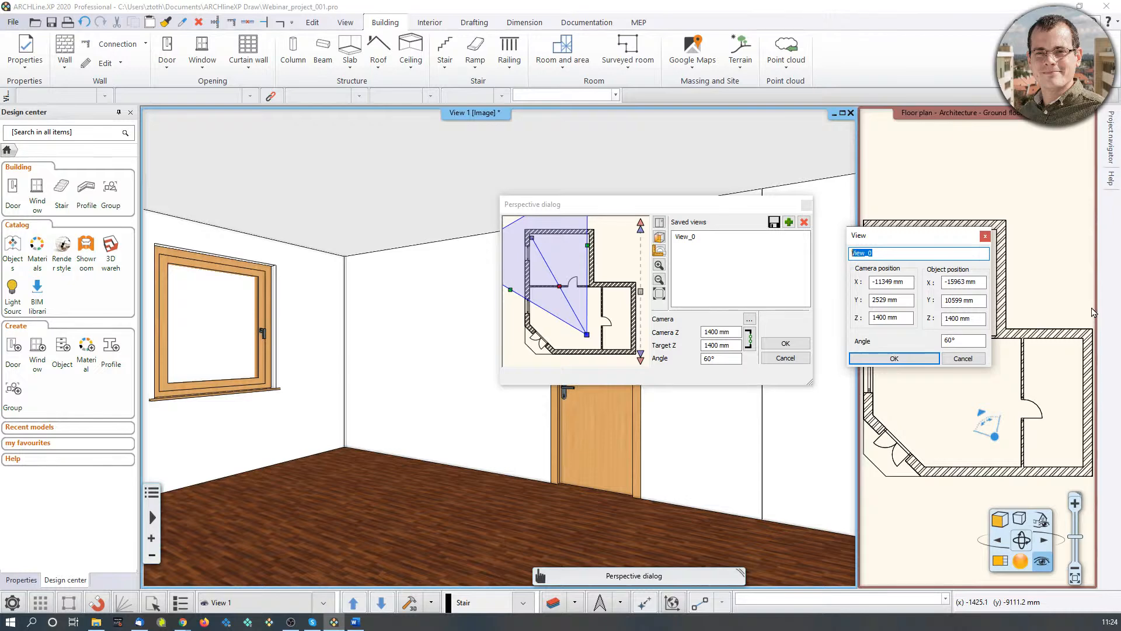
text(Vestibul)
click(914, 359)
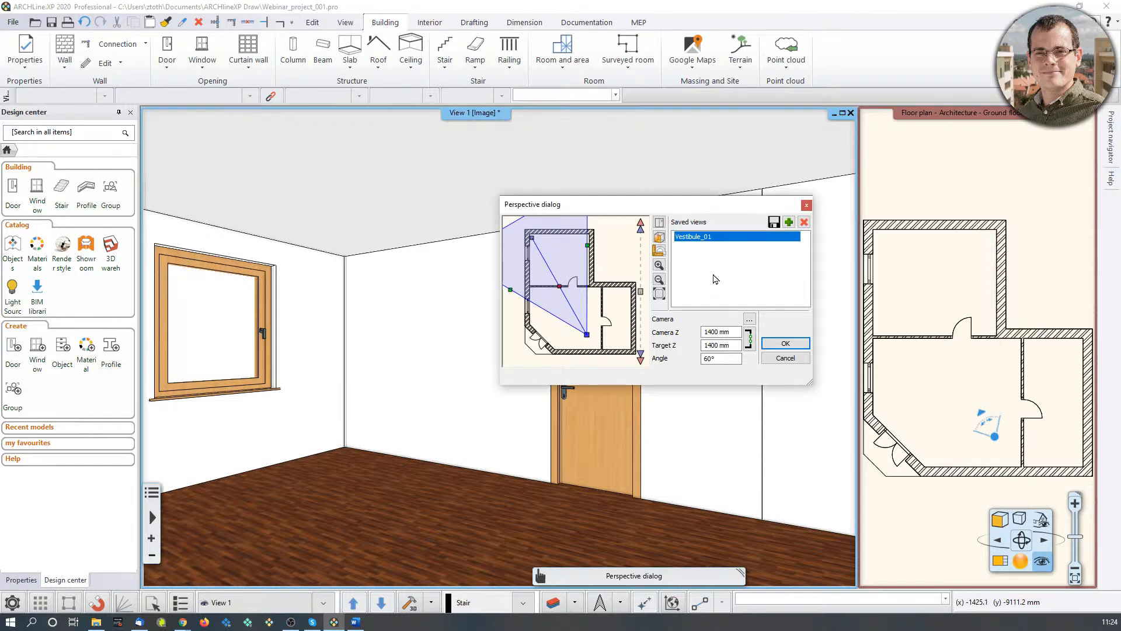
Step: Reposition the camera beside the entrance facing the two interior doors, save the view as Vestibule_02 and apply the perspective
drag(585, 334, 521, 338)
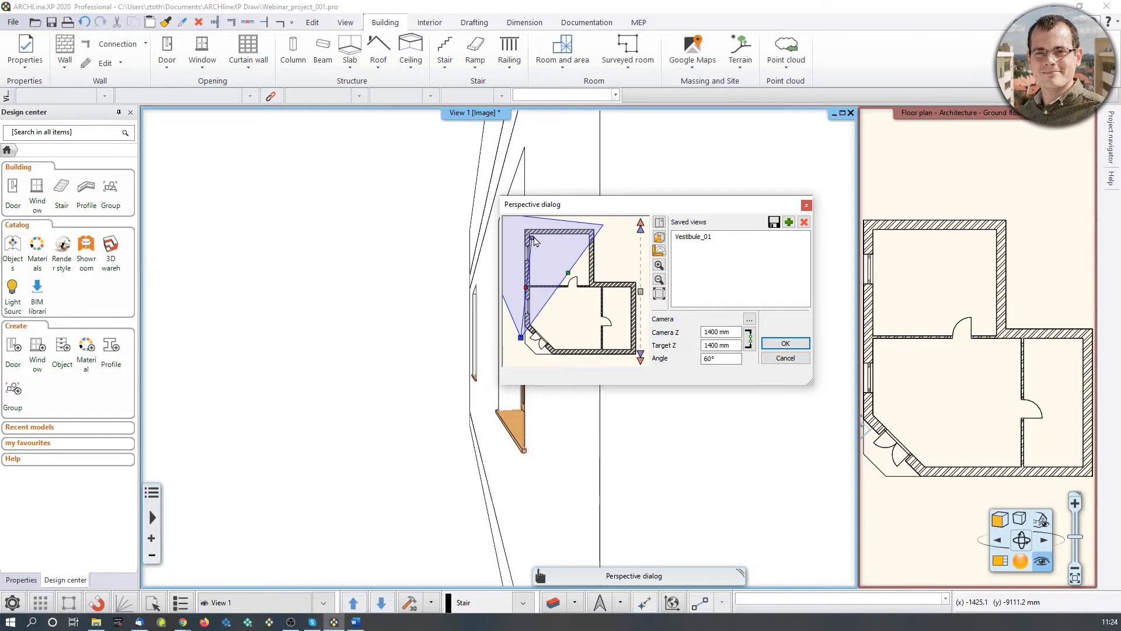
drag(531, 240, 590, 311)
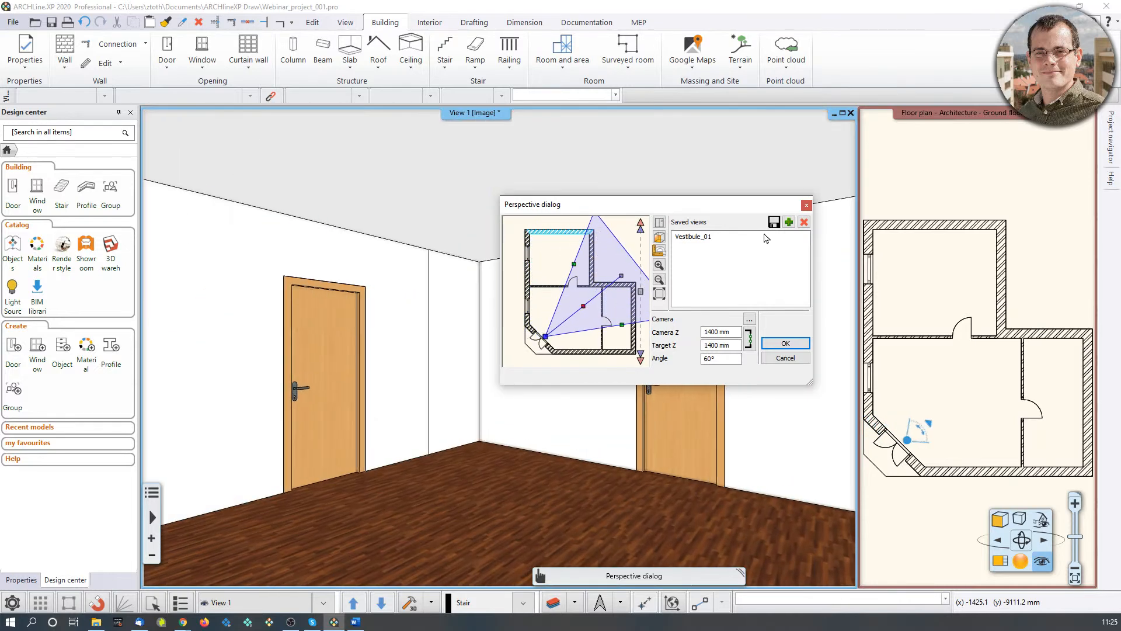
click(788, 222)
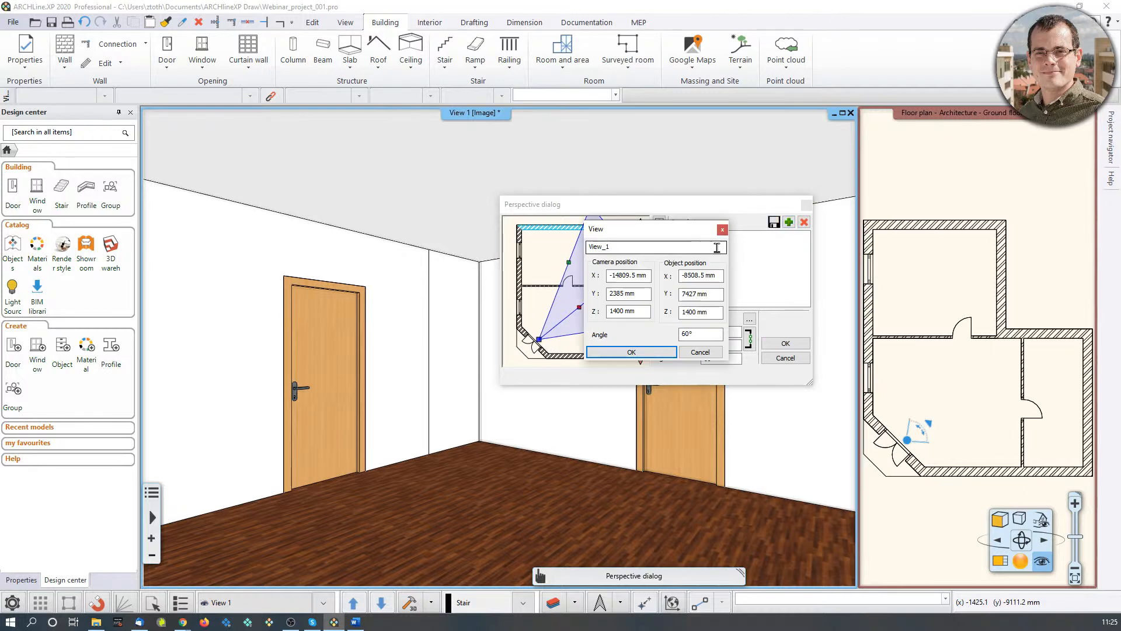
text(V)
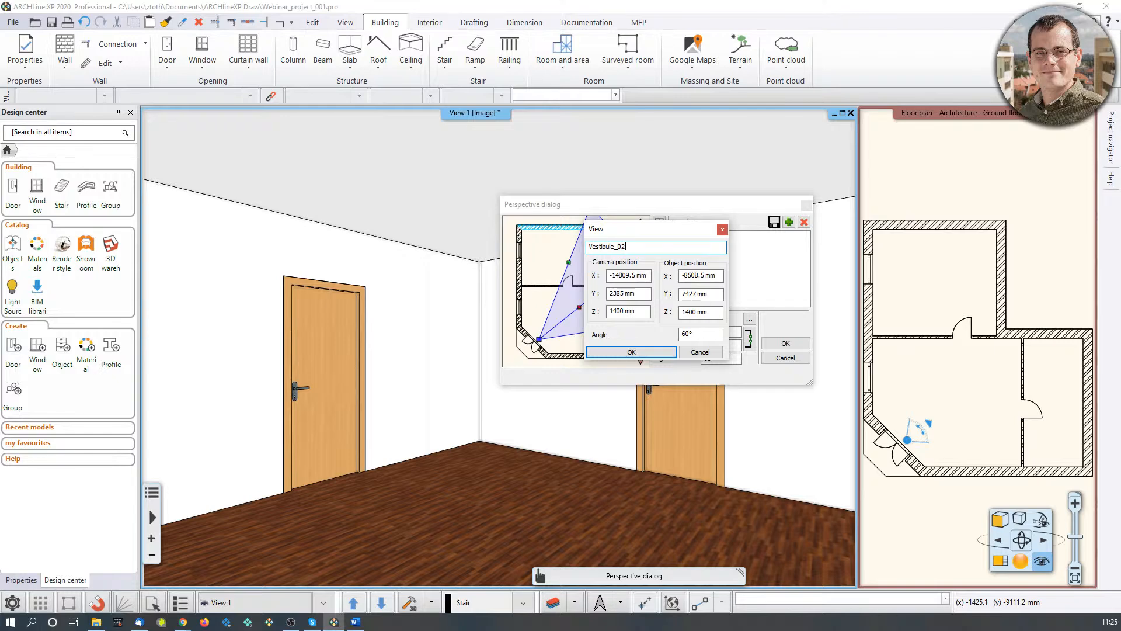
click(632, 352)
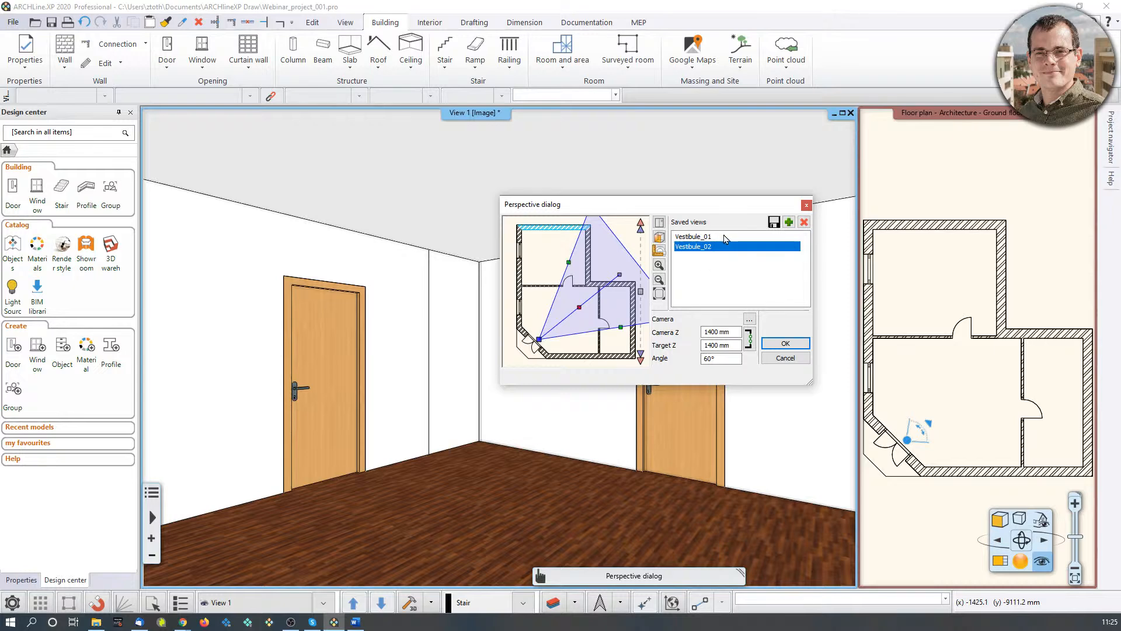
click(785, 343)
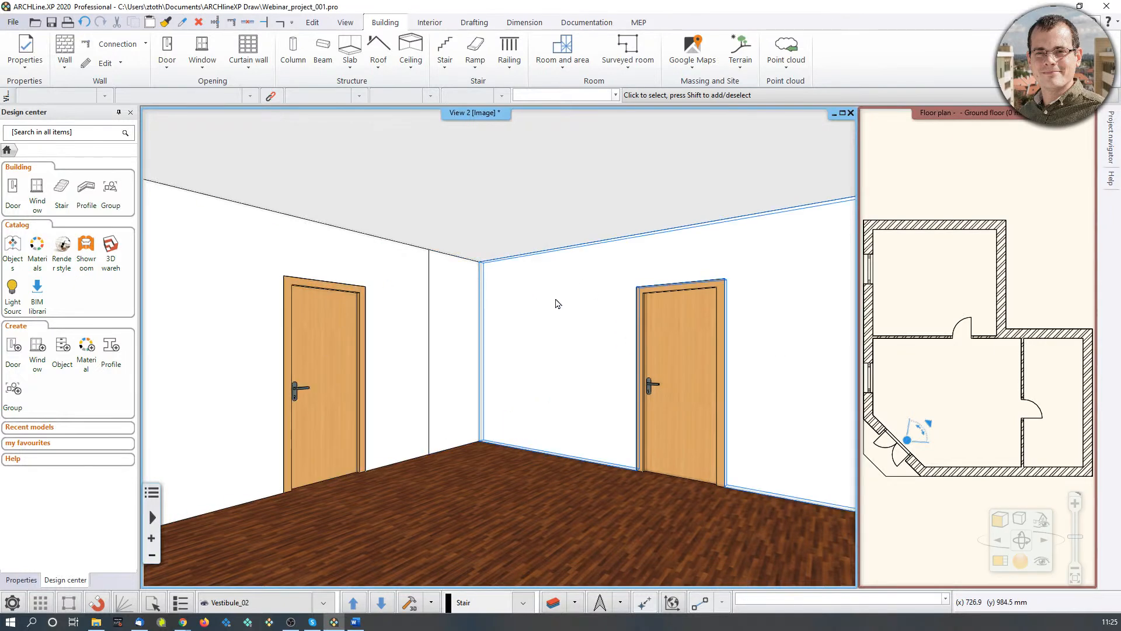
Step: Turn the interior perspective slightly and bring the ground floor plan back into the large main window
right_drag(543, 318, 523, 330)
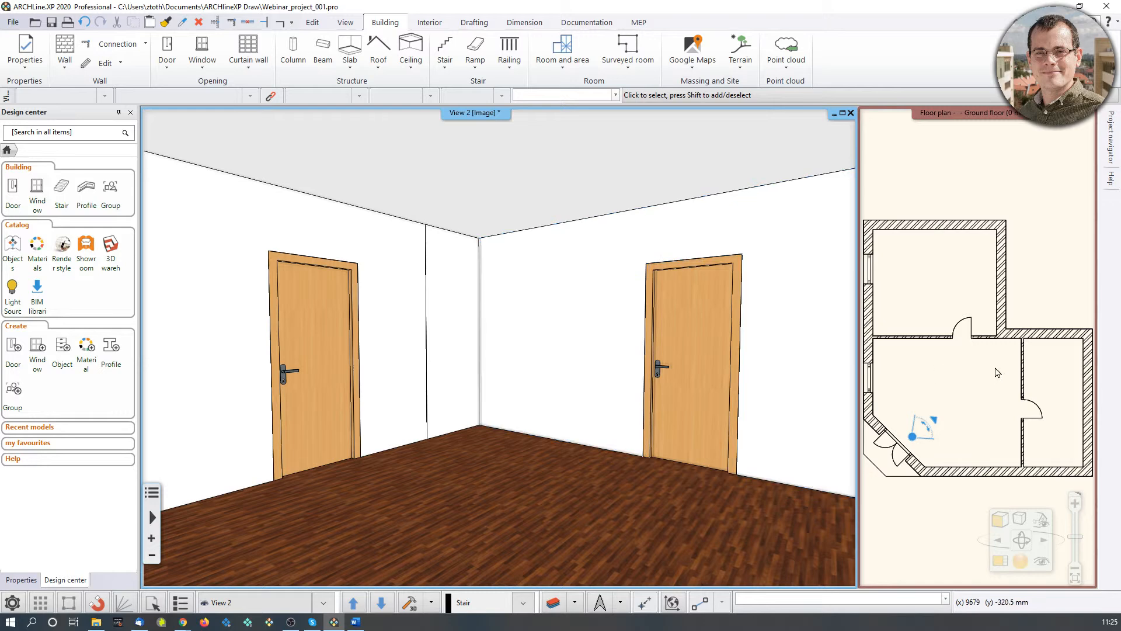
click(972, 371)
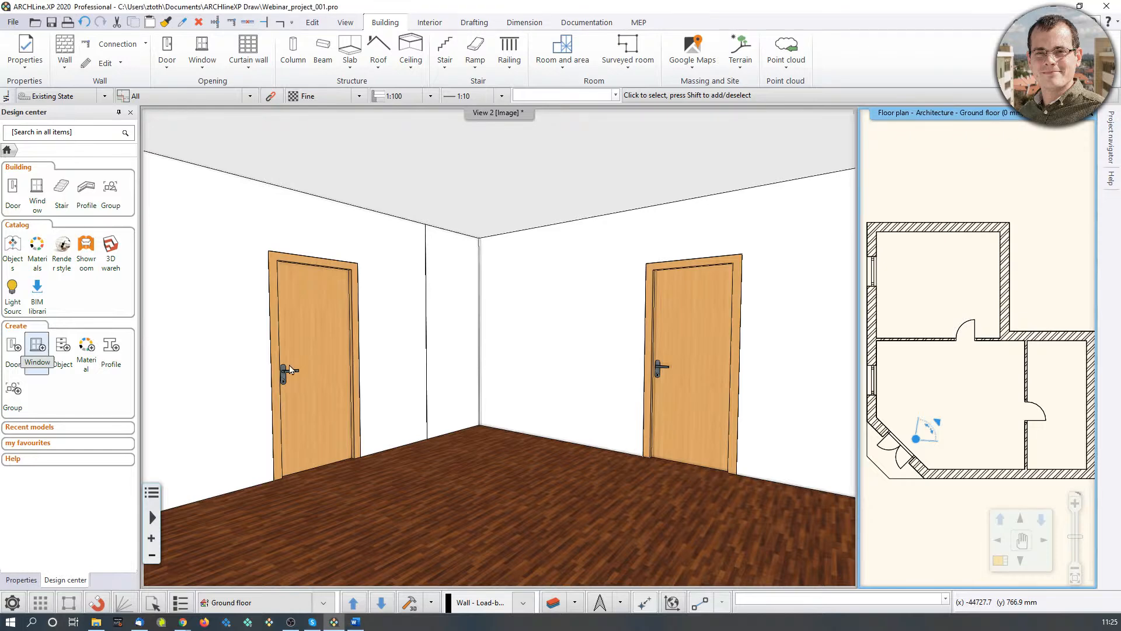
middle_drag(928, 374, 930, 385)
click(1000, 561)
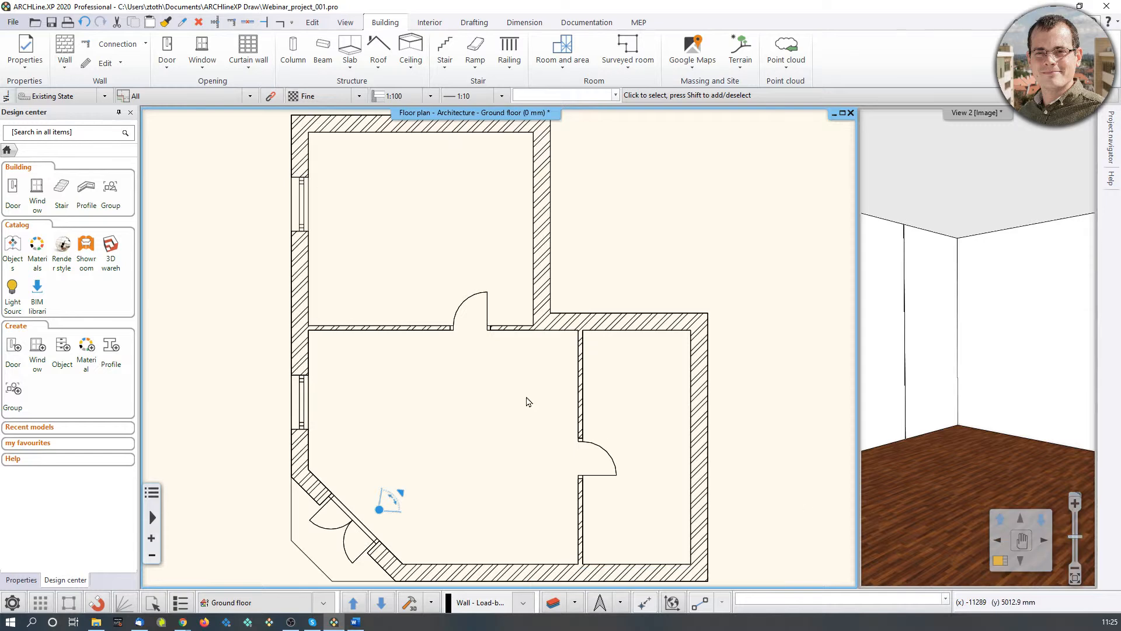
Step: Add a quick dimension for the upper room's inner width, placed above the building
scroll(505, 366, down, 3)
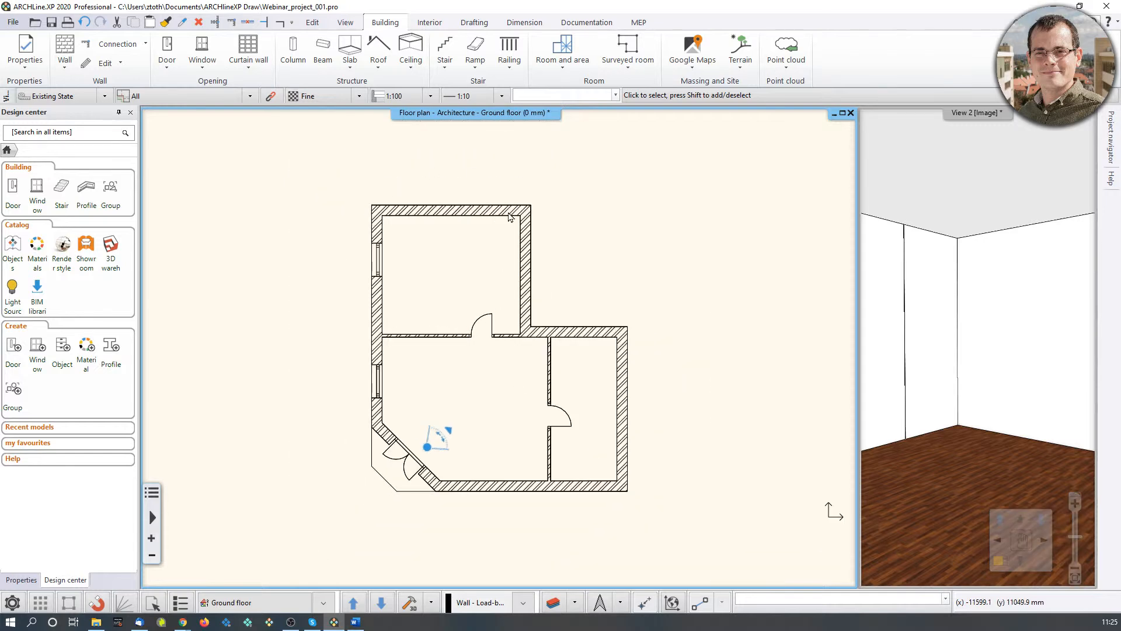
click(524, 22)
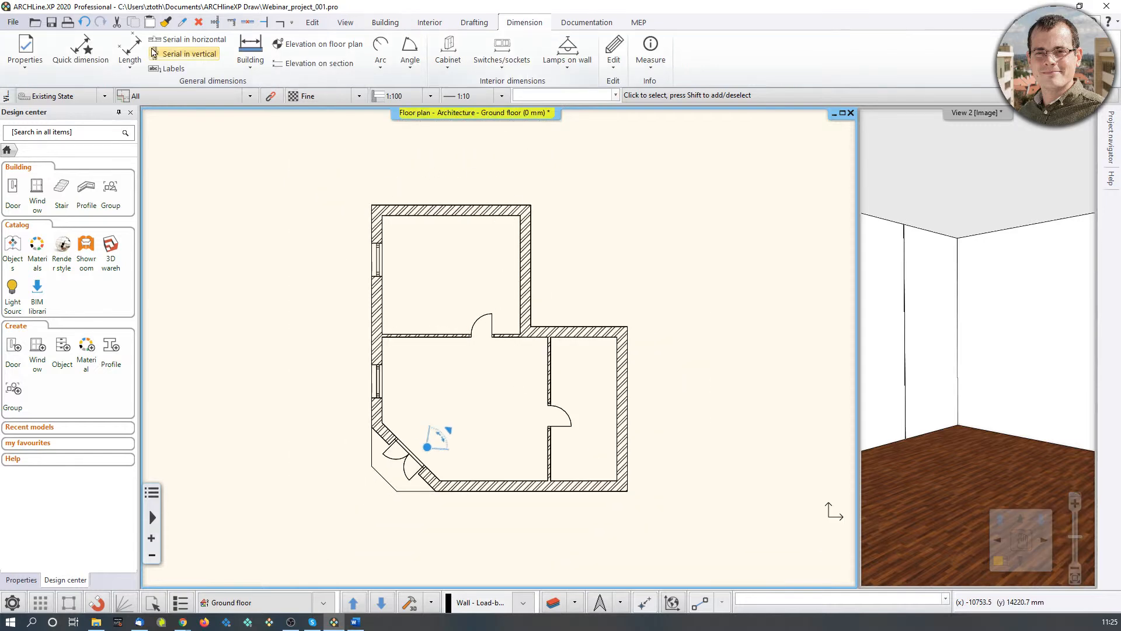
click(87, 47)
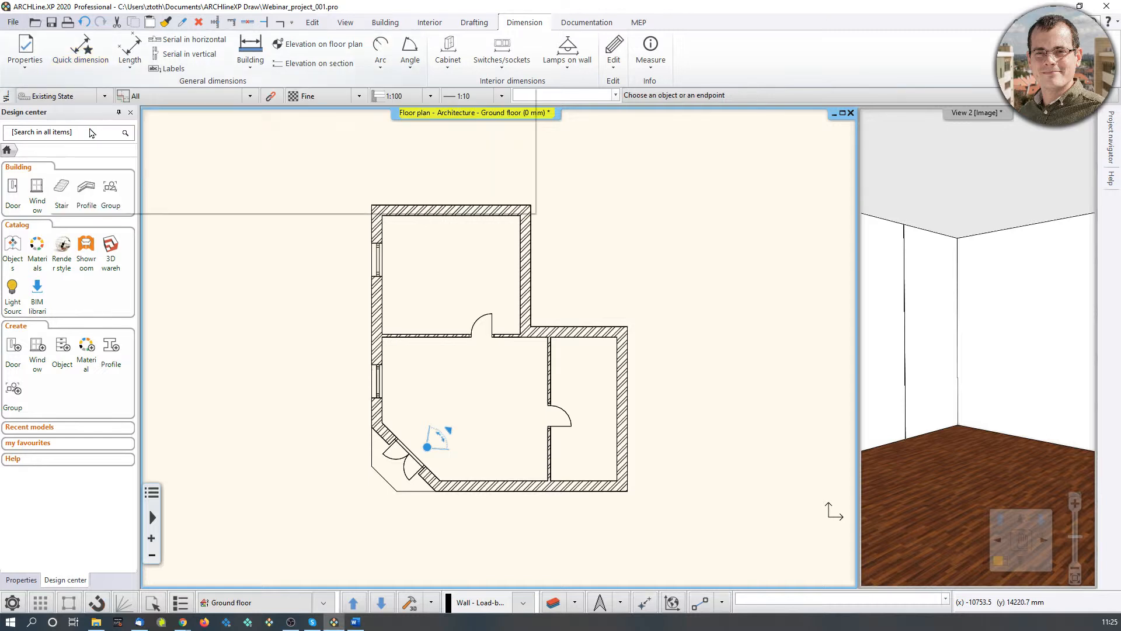
click(455, 211)
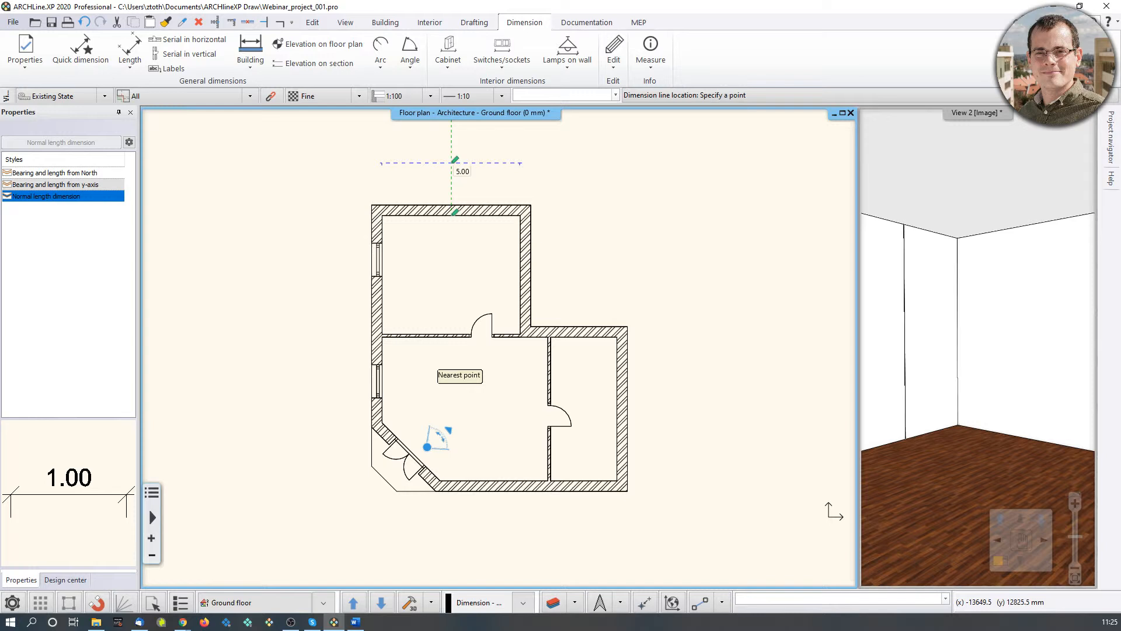
click(455, 159)
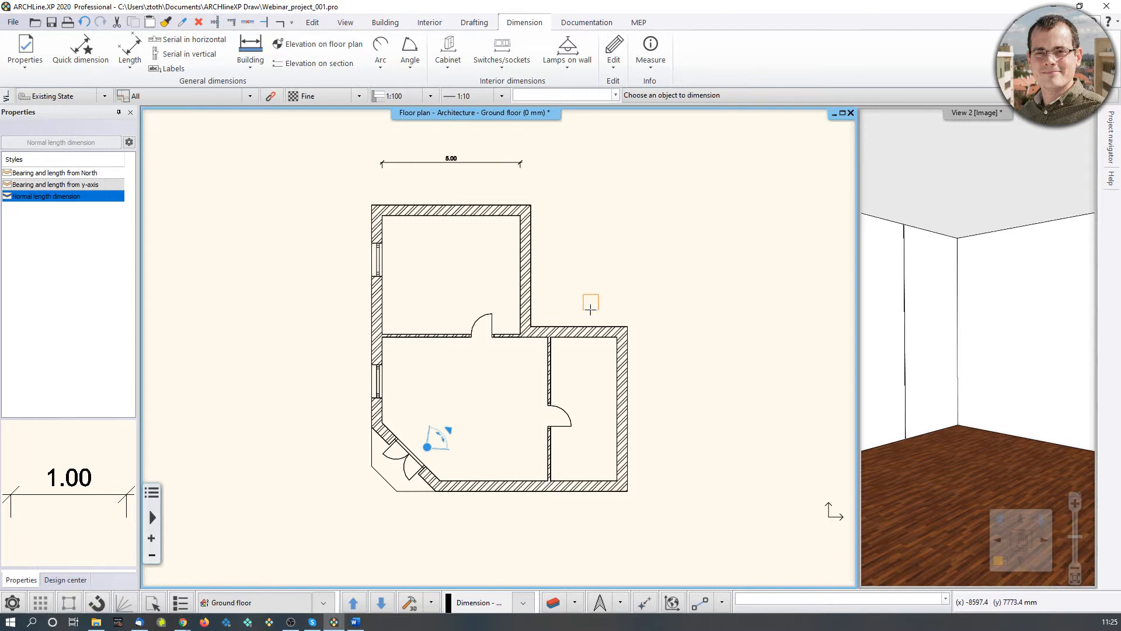
Step: Dimension the small right room's inner width and the short wall section beside it, in line with the existing dimension above the plan
click(587, 334)
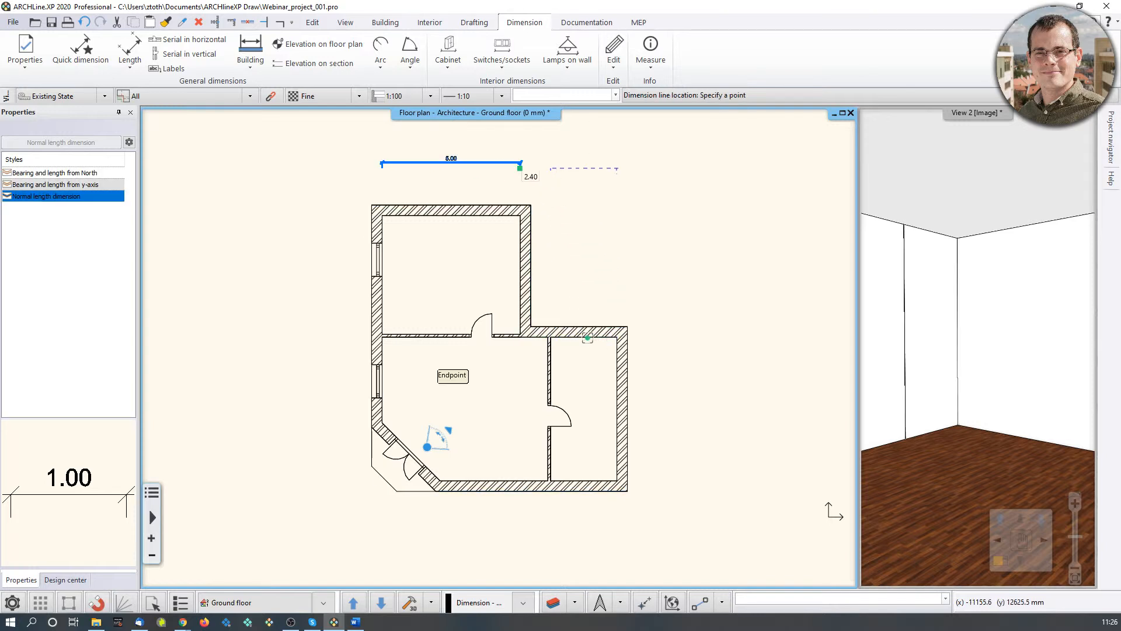
click(558, 199)
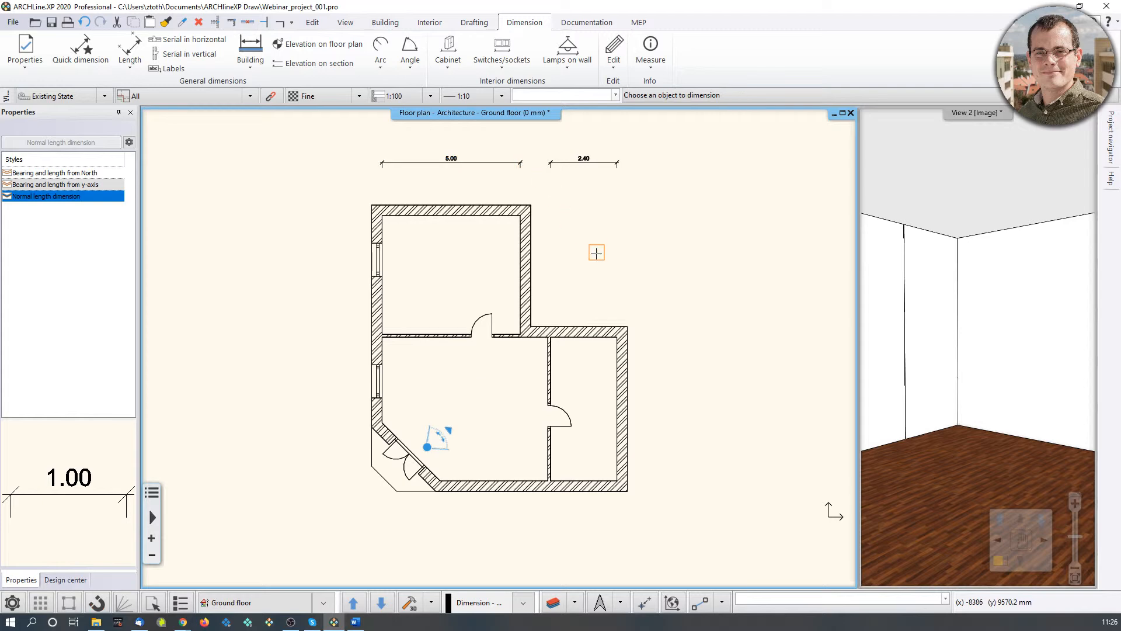
click(536, 334)
click(548, 181)
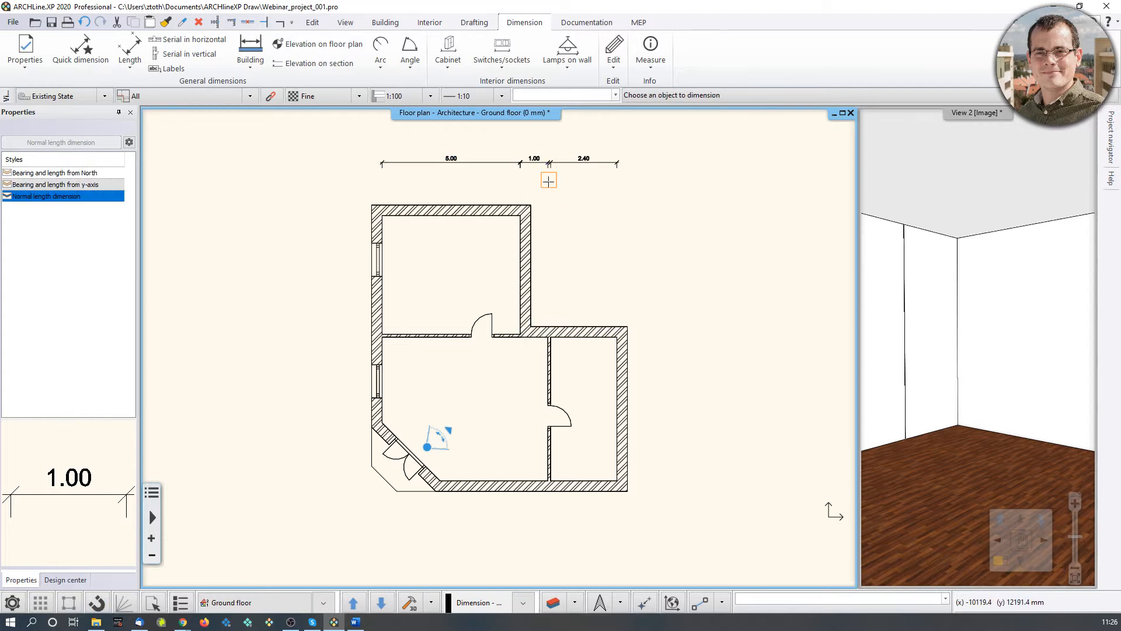
Step: Dimension the inner lengths of the upper room and the small right room, placed in one line along the building's right side
click(518, 270)
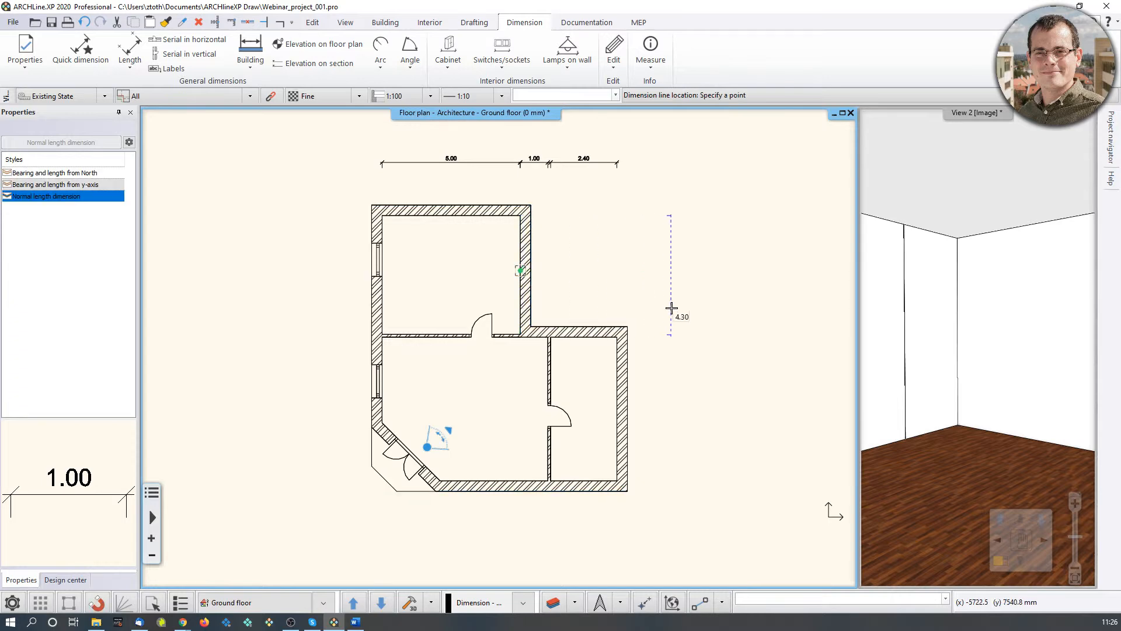
click(617, 388)
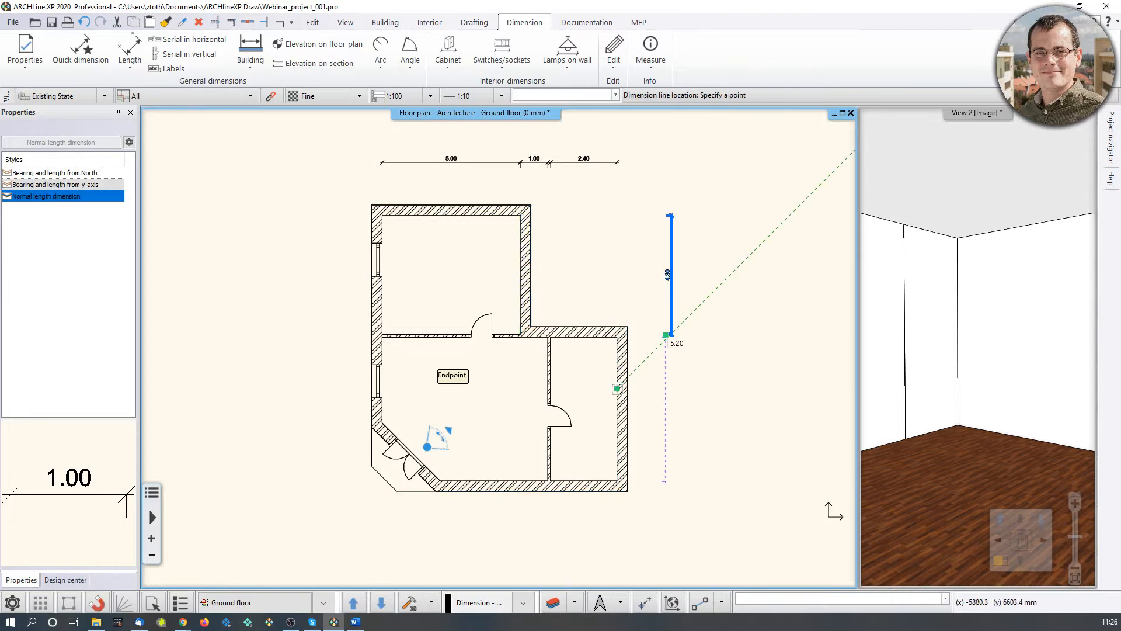
click(677, 368)
scroll(675, 365, up, 3)
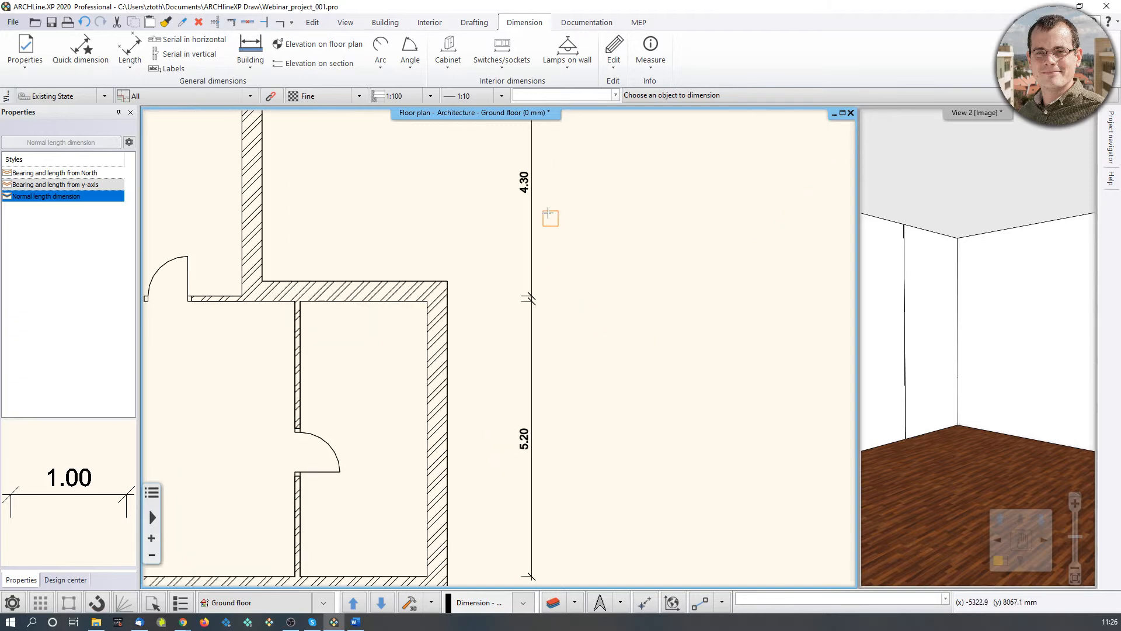
scroll(531, 286, down, 3)
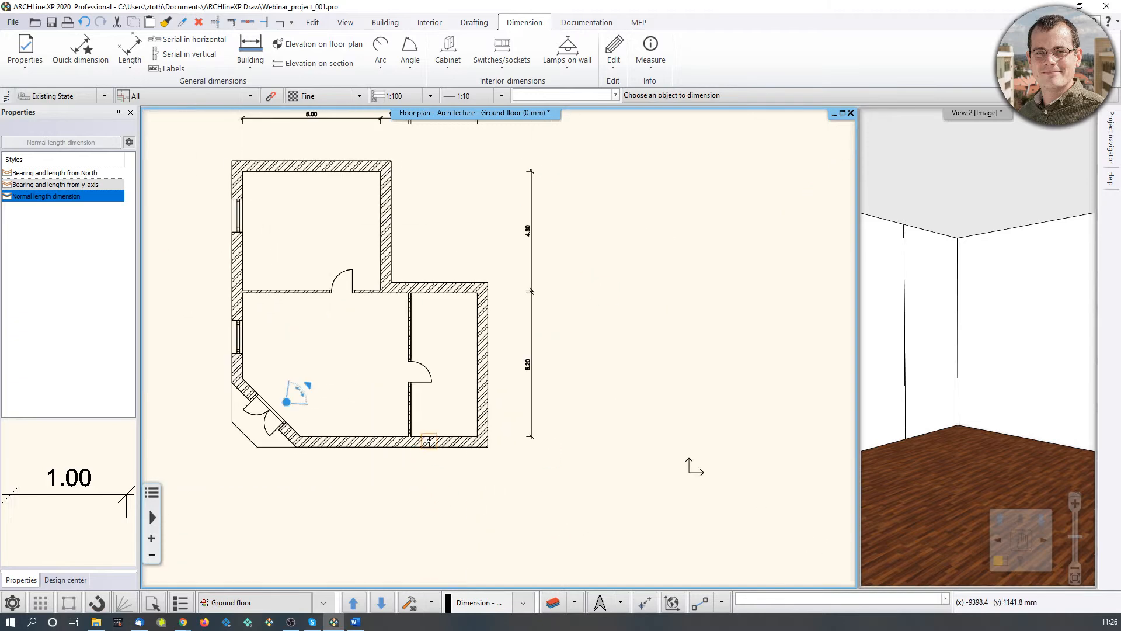
Step: Dimension the small right room's inner width and the large room's lower wall, placed in one line below the building
click(433, 435)
click(431, 494)
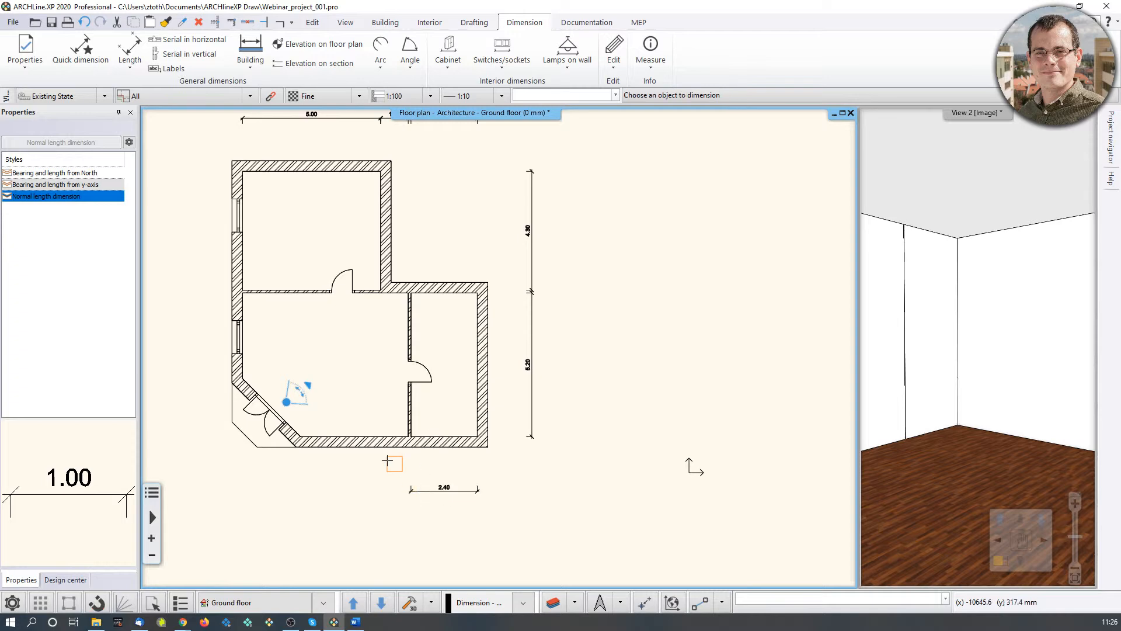
click(379, 435)
click(409, 489)
Step: Dimension the left inner wall of the upper room and of the large lower room, aligned on the building's left side
middle_drag(319, 402, 406, 445)
click(328, 291)
click(280, 292)
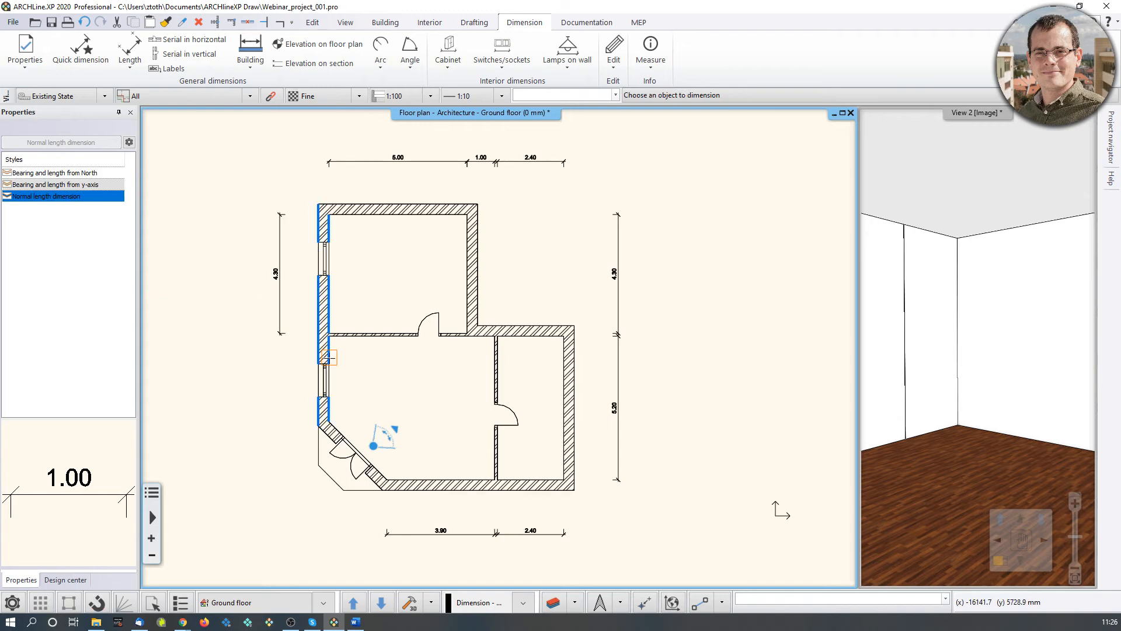
click(330, 351)
click(281, 377)
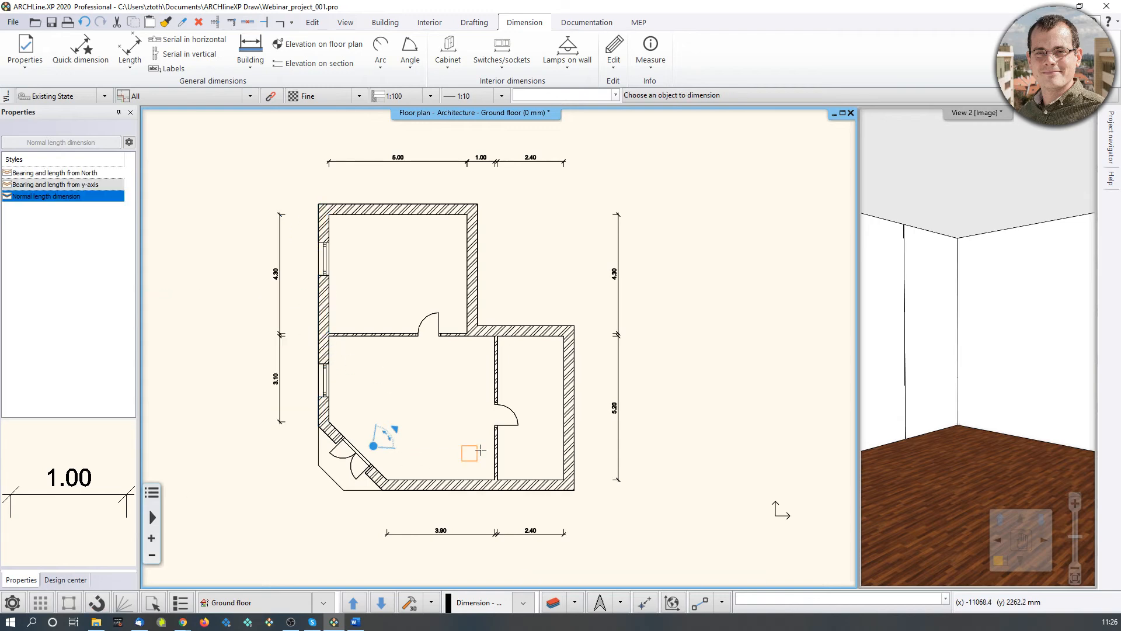
key(Escape)
Step: Bring the interior perspective into the large main window and switch through the saved views to Vestibule_02
click(65, 579)
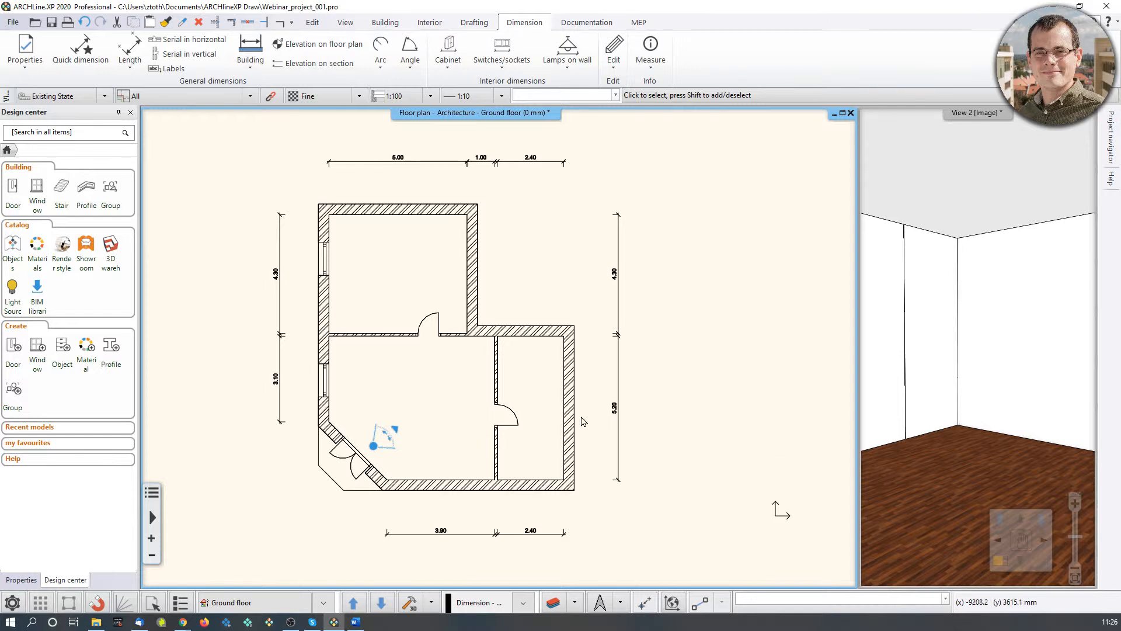
click(1014, 424)
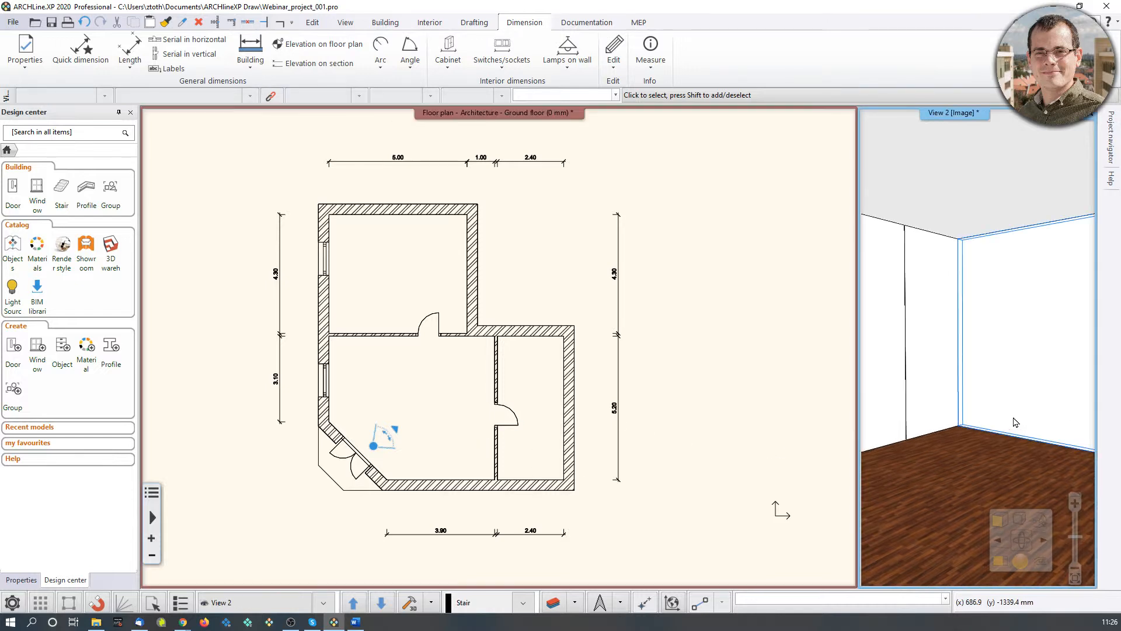
click(999, 561)
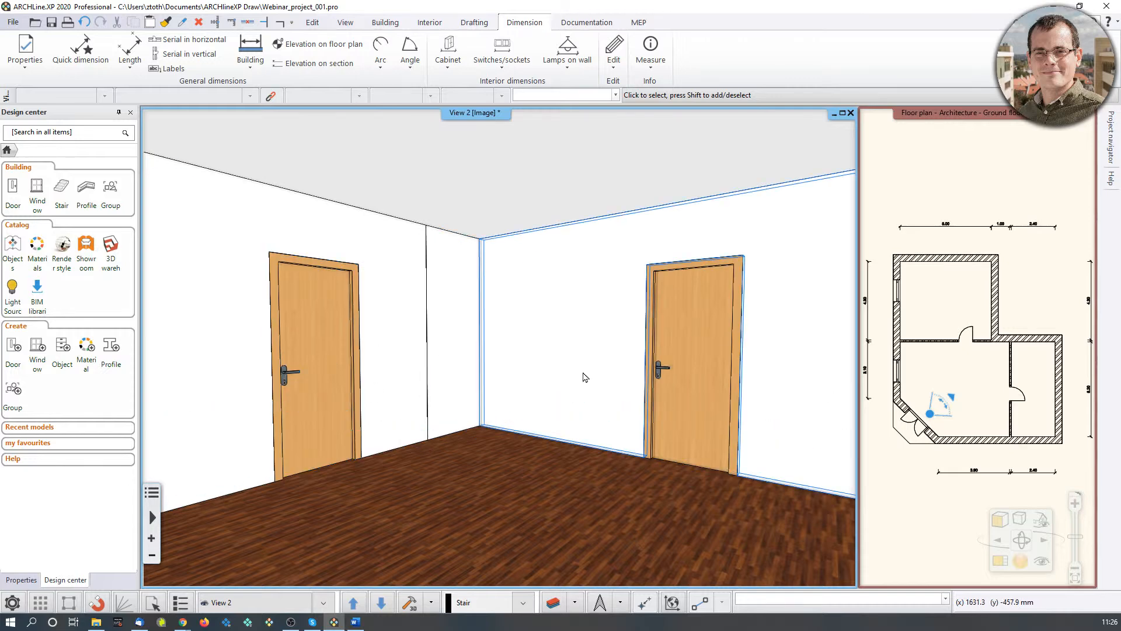
key(Page_Down)
key(Page_Down)
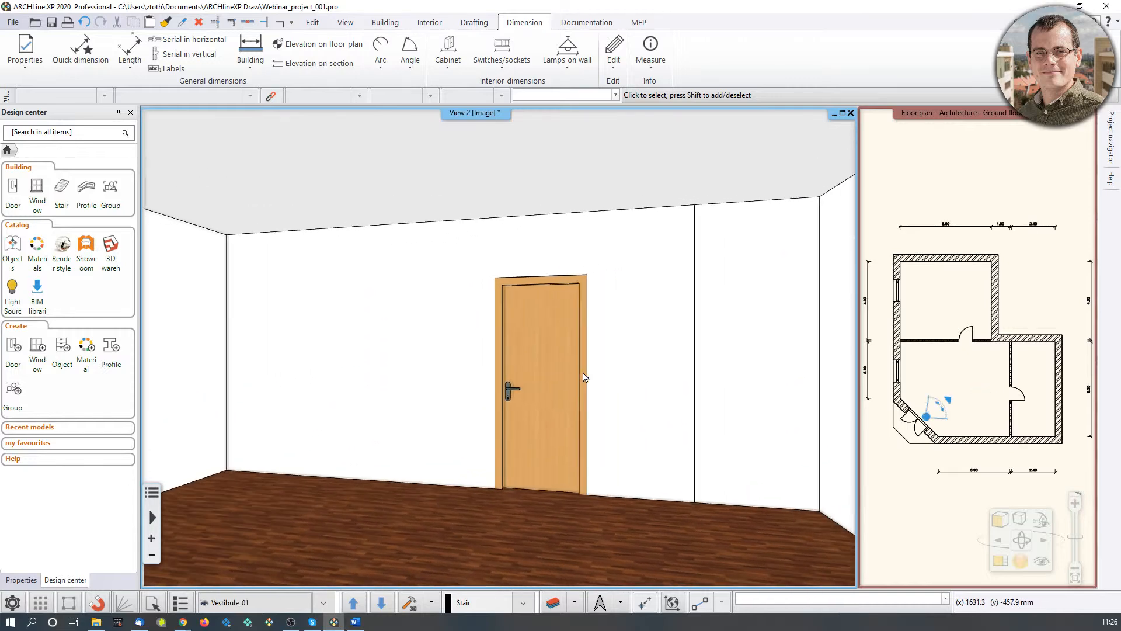
click(357, 625)
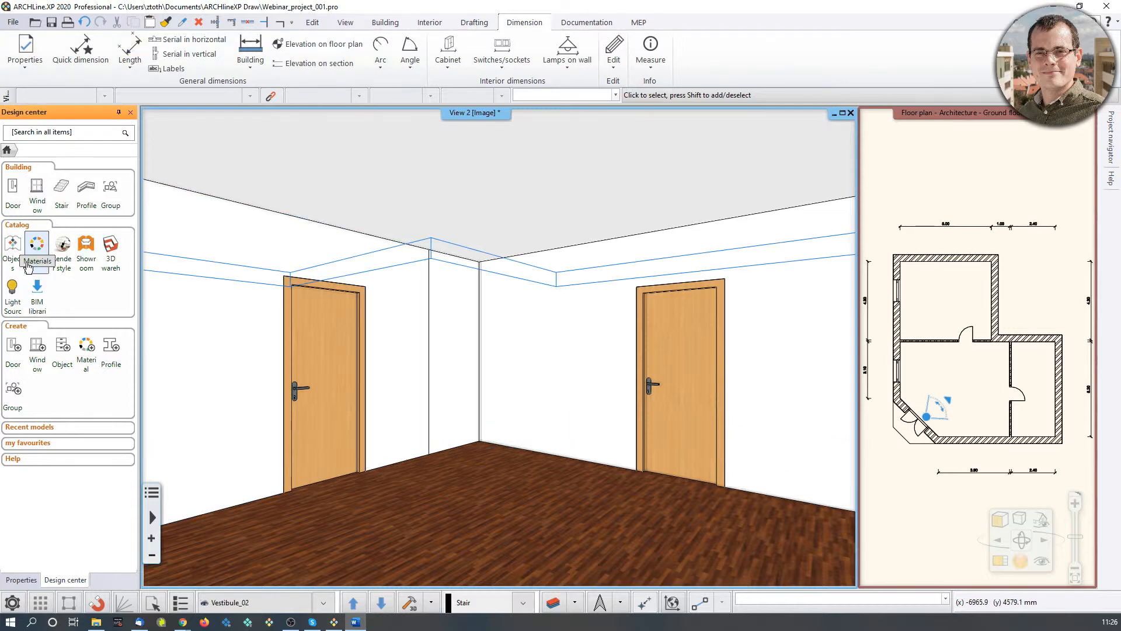
Step: Turn the interior perspective toward the window corner and search the object catalogue for "armchair"
click(13, 244)
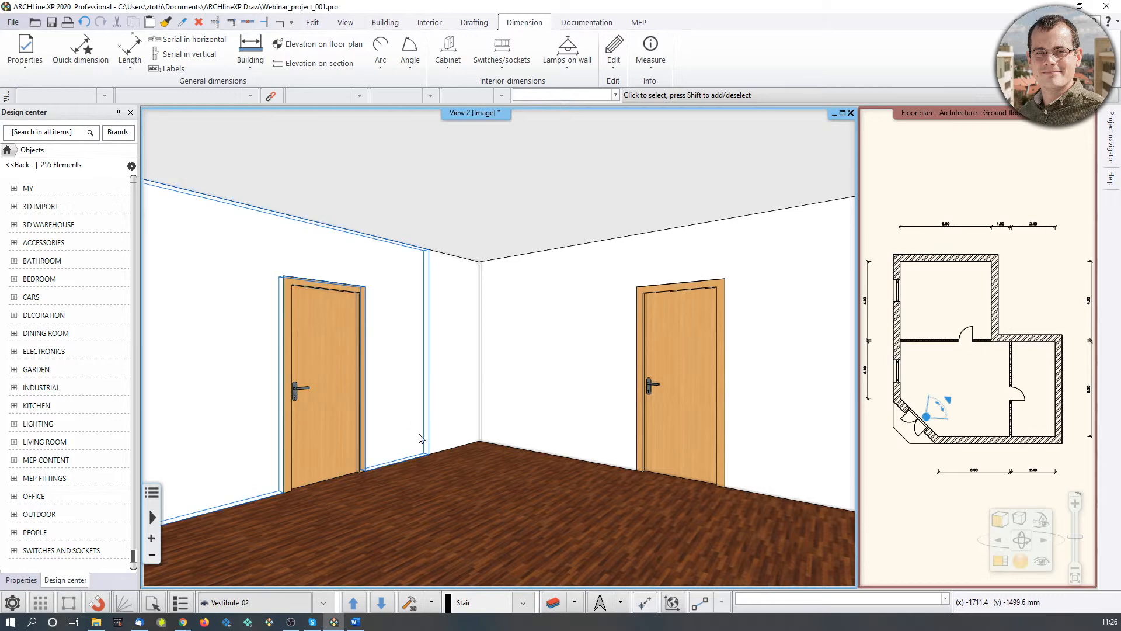
right_drag(595, 448, 318, 495)
middle_drag(601, 463, 400, 495)
click(53, 133)
text(armchair)
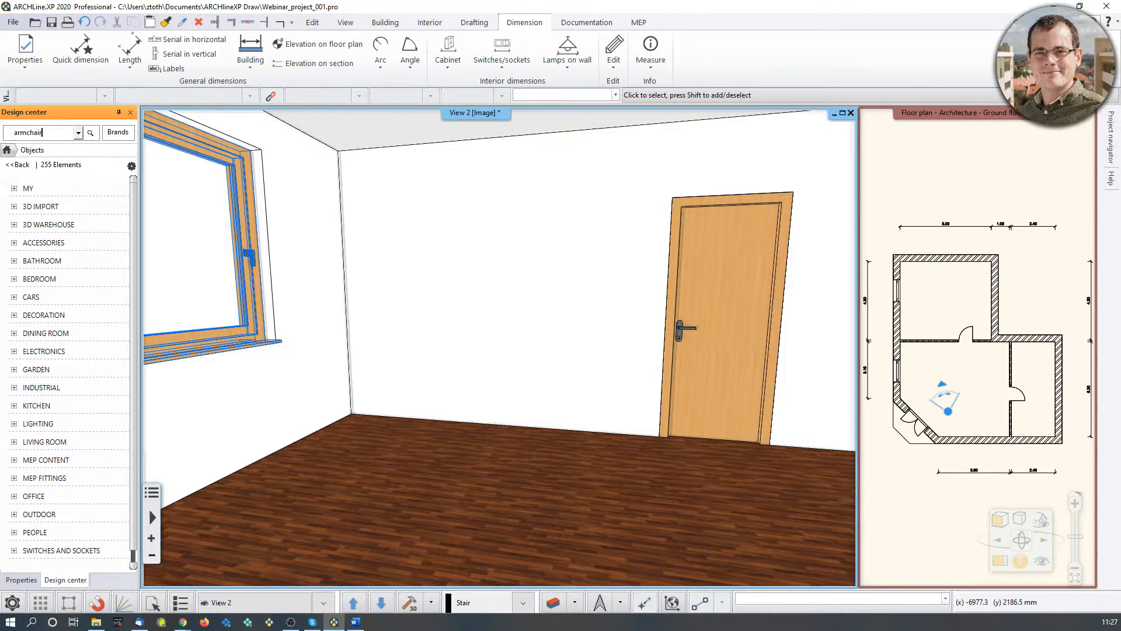
key(Return)
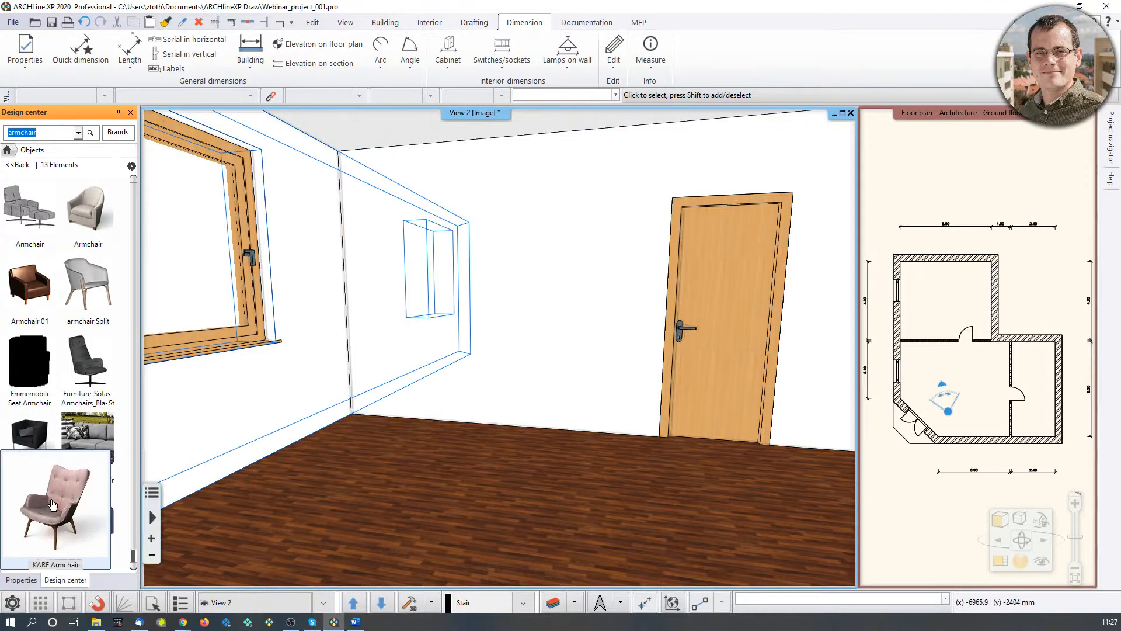
Step: Place one KARE Armchair on the wooden floor beside the window in the interior perspective
click(50, 517)
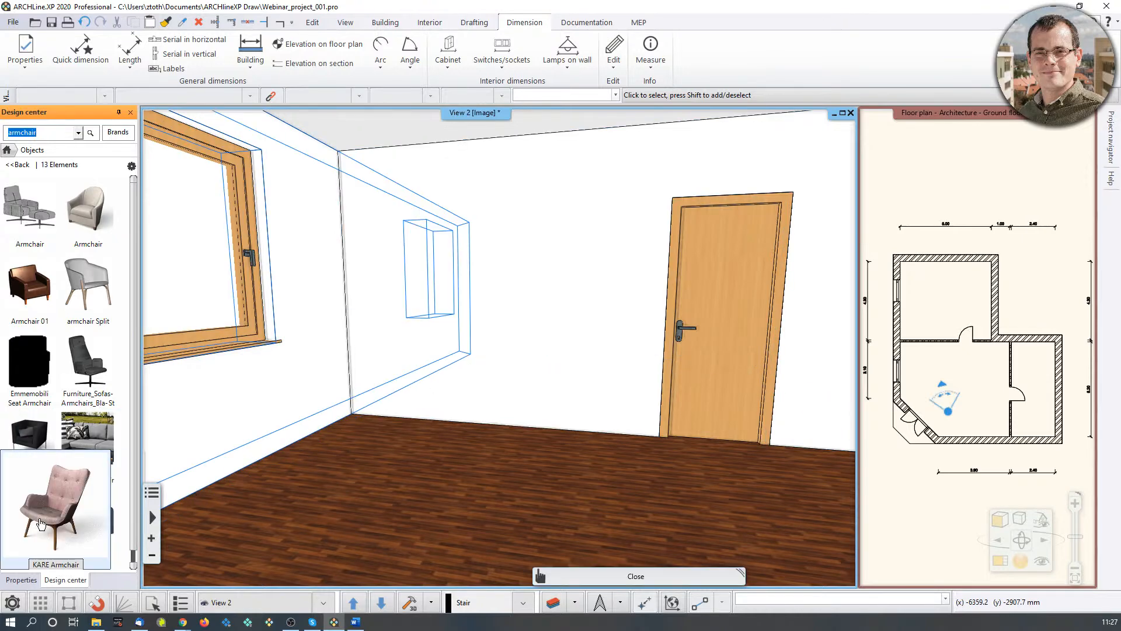
drag(162, 523, 432, 444)
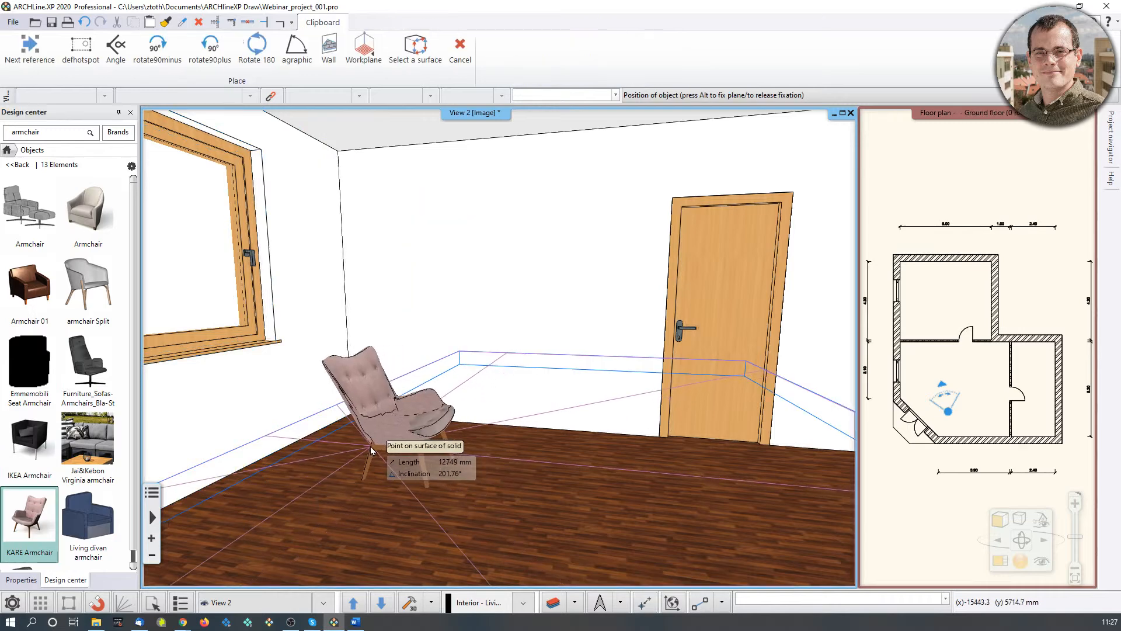
click(292, 472)
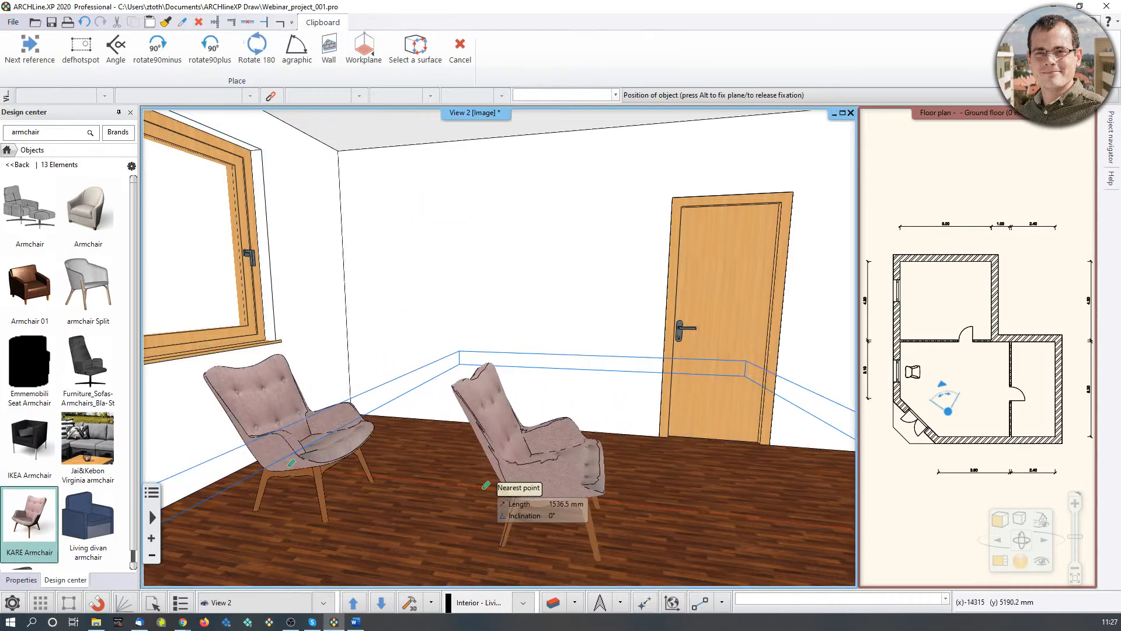
key(Escape)
right_drag(524, 443, 469, 441)
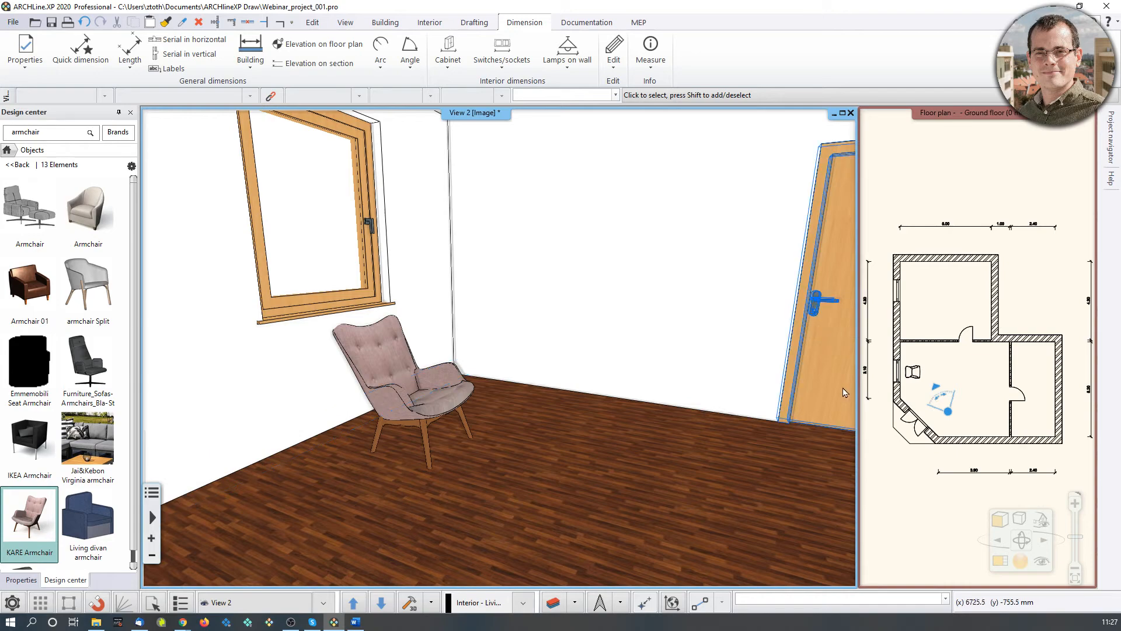
Step: Bring the floor plan into the main window and move the armchair about 180 mm horizontally toward the window
click(986, 502)
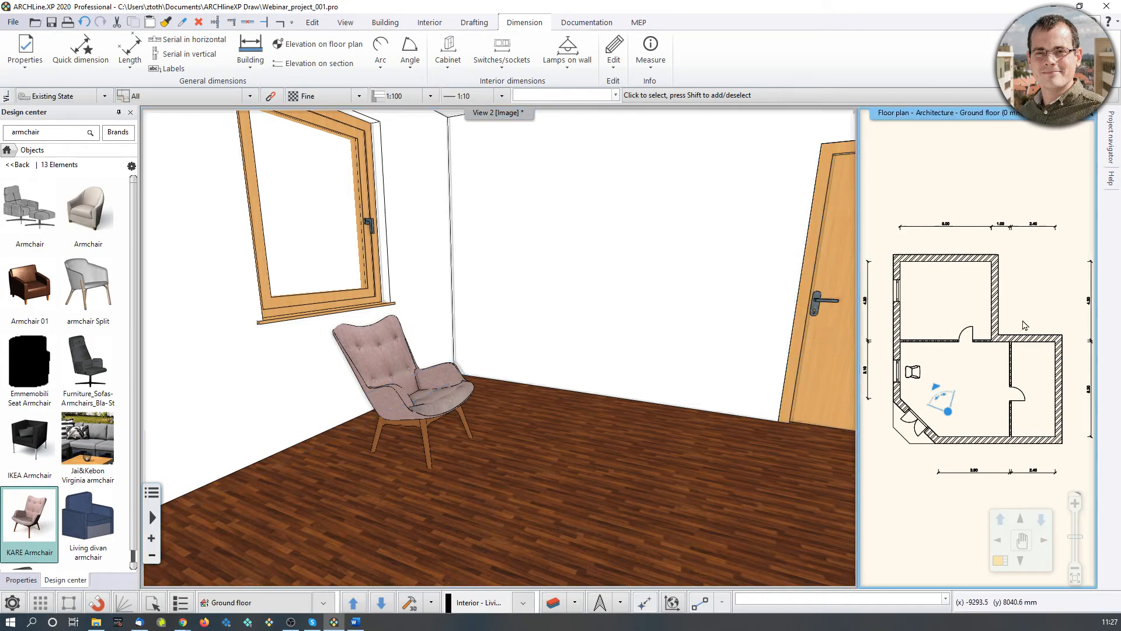
click(999, 561)
scroll(345, 412, up, 4)
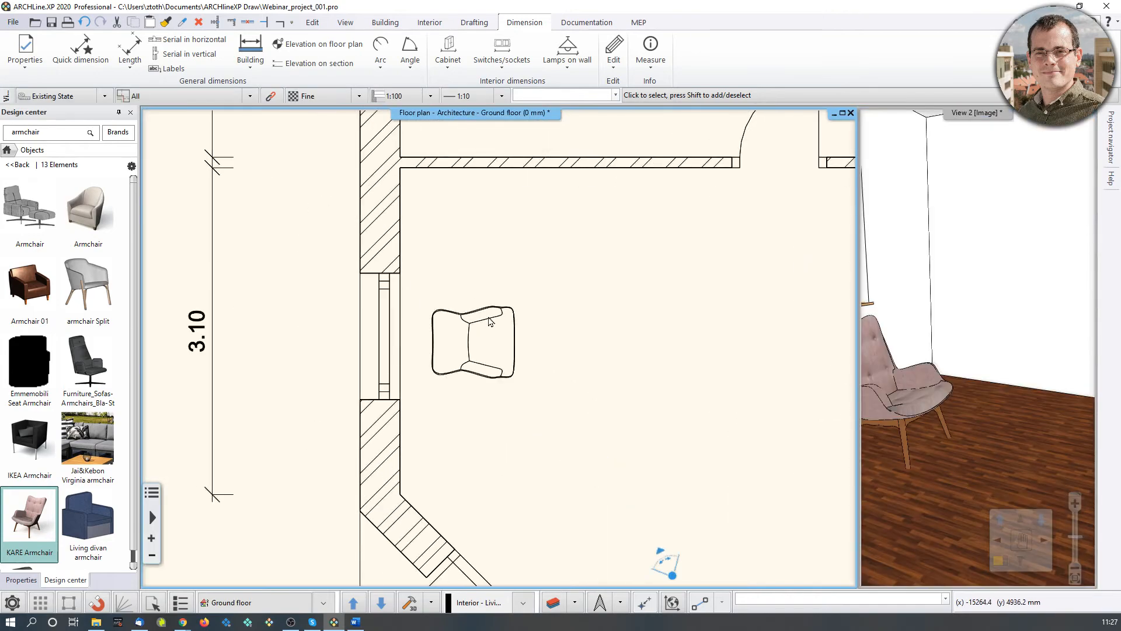
click(473, 345)
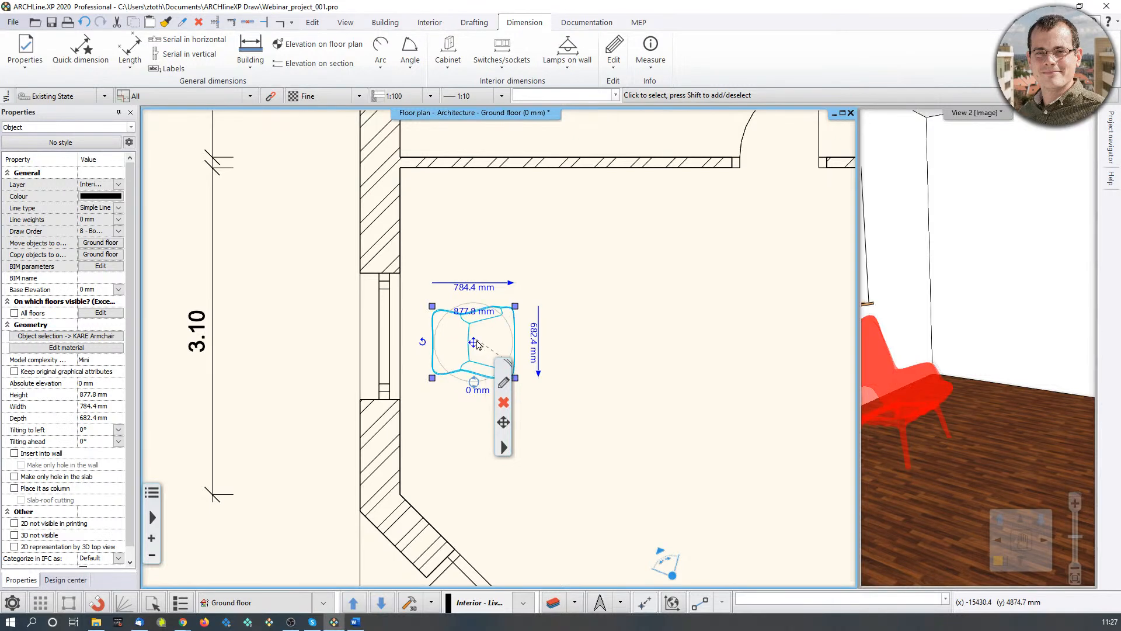
click(474, 343)
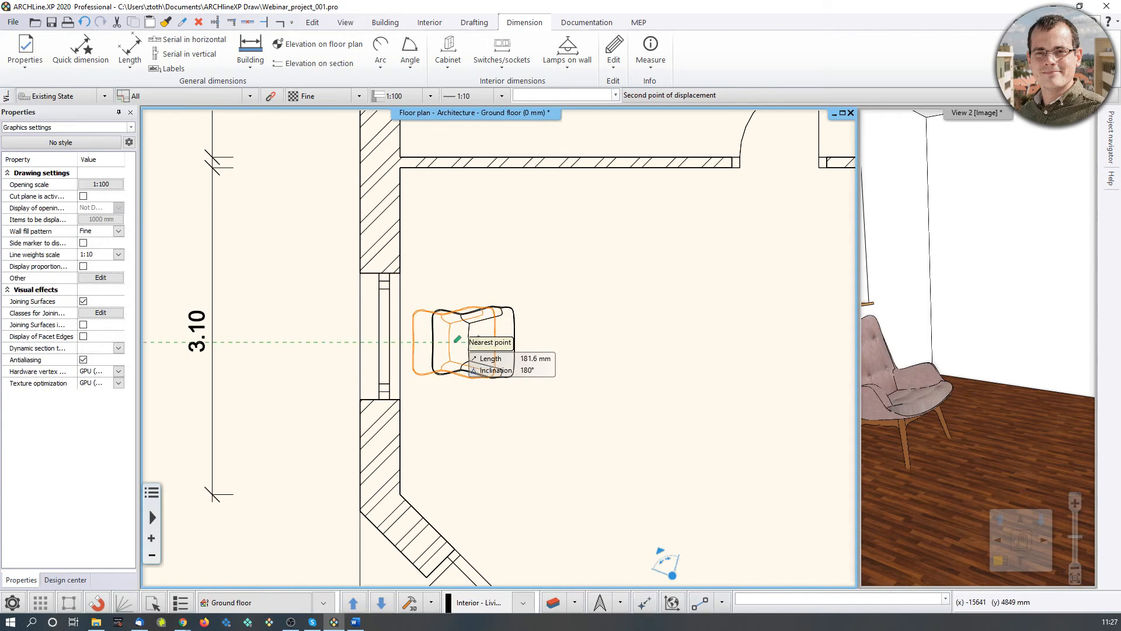
click(454, 342)
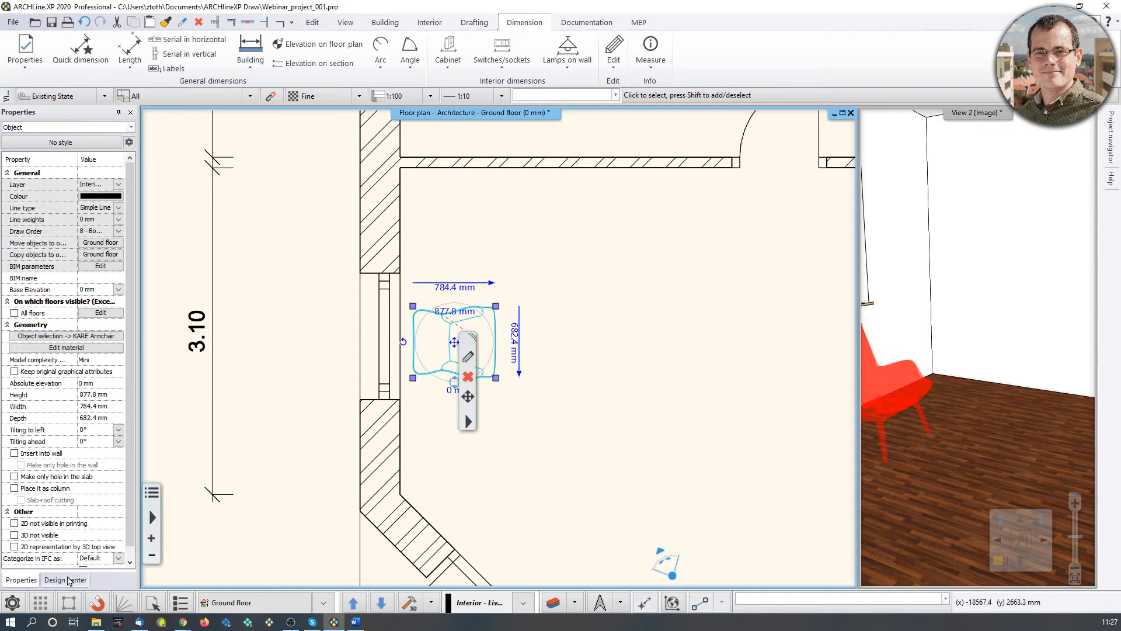
Step: Move a copy of the armchair from its centre to a spot up and right of it, near the room's upper partition wall
click(66, 580)
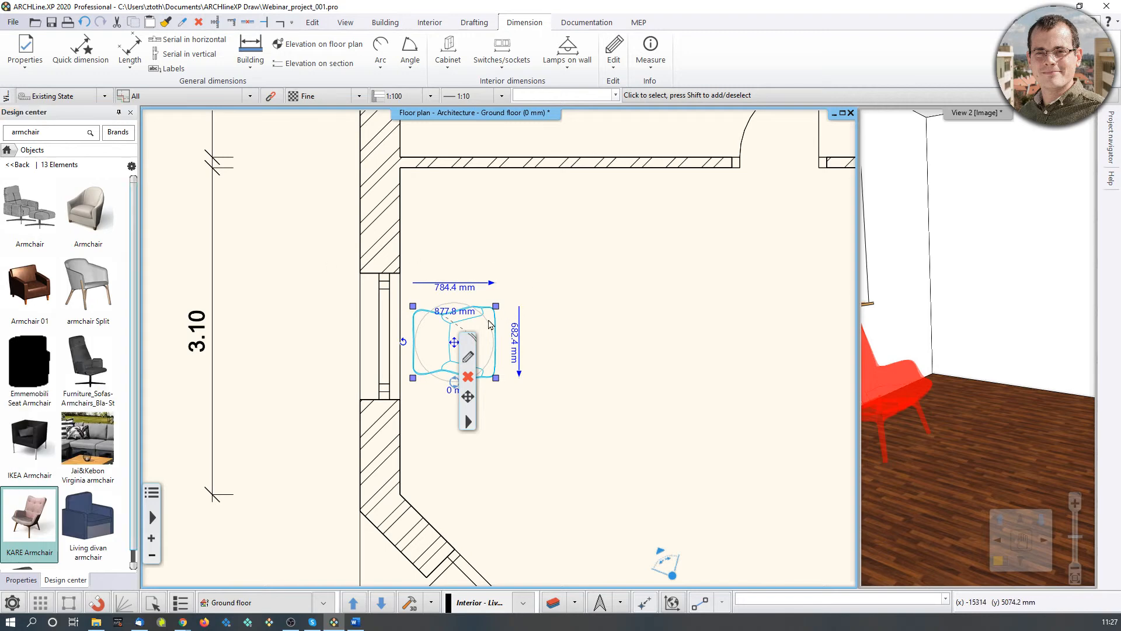
click(527, 278)
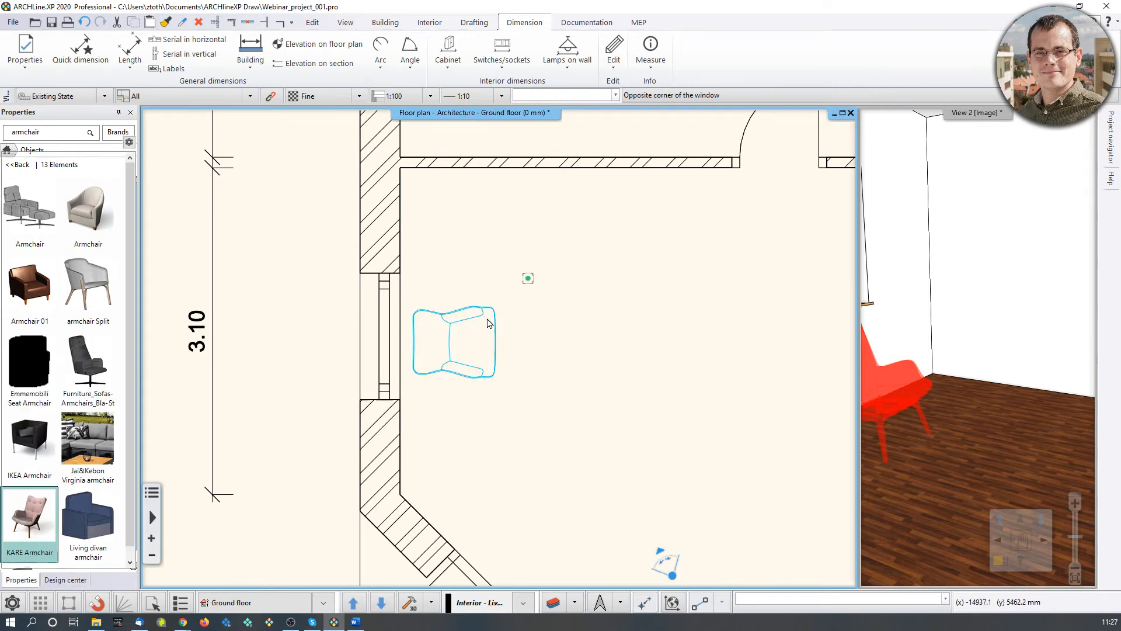
click(464, 377)
mouse_move(488, 458)
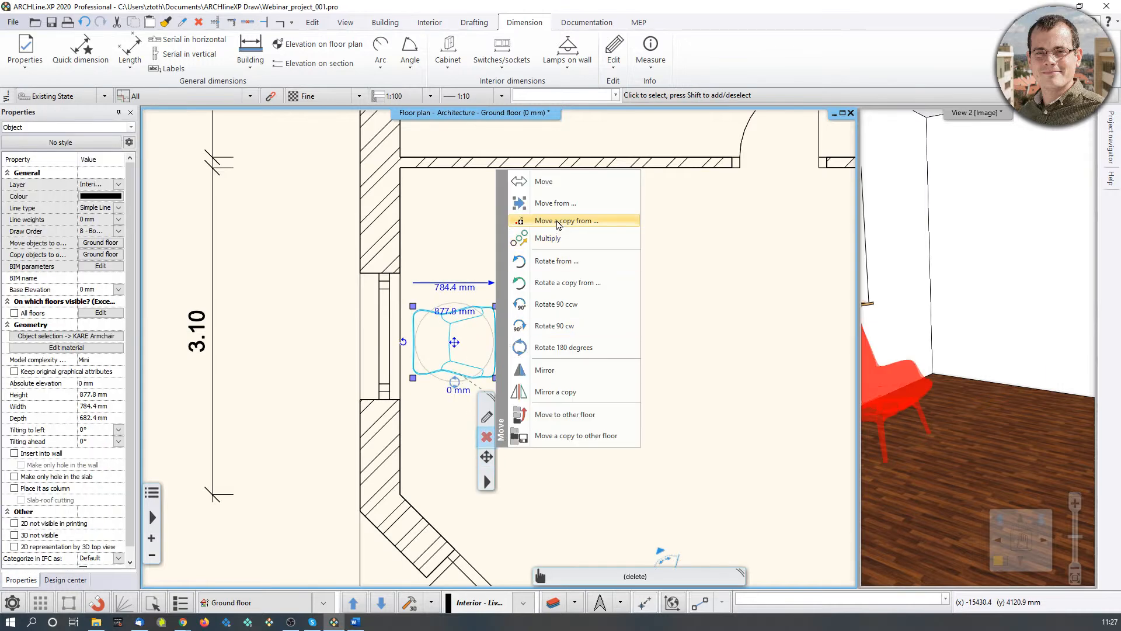
click(558, 223)
click(449, 343)
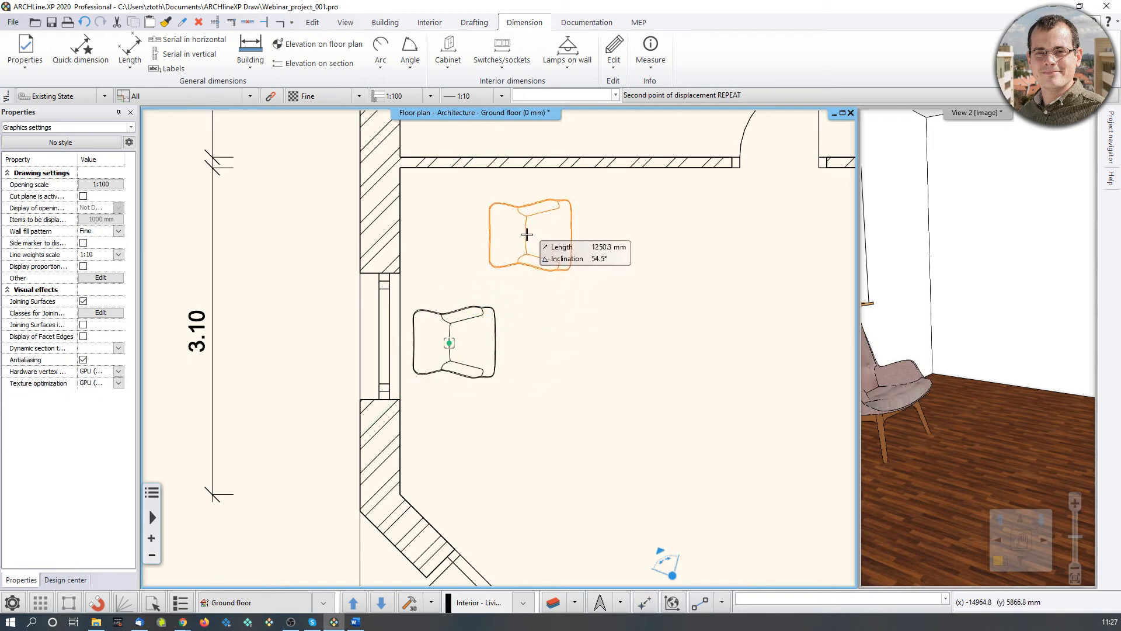
click(562, 232)
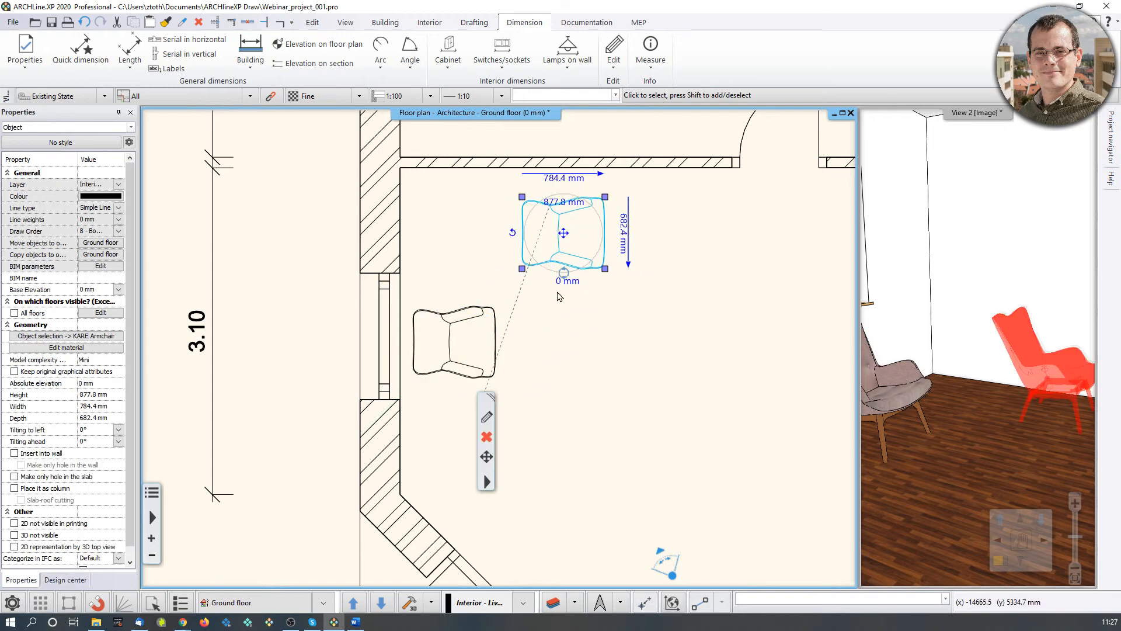
Step: Rotate the copied armchair 90° clockwise about its centre so that its back is toward the upper partition wall
scroll(550, 299, up, 1)
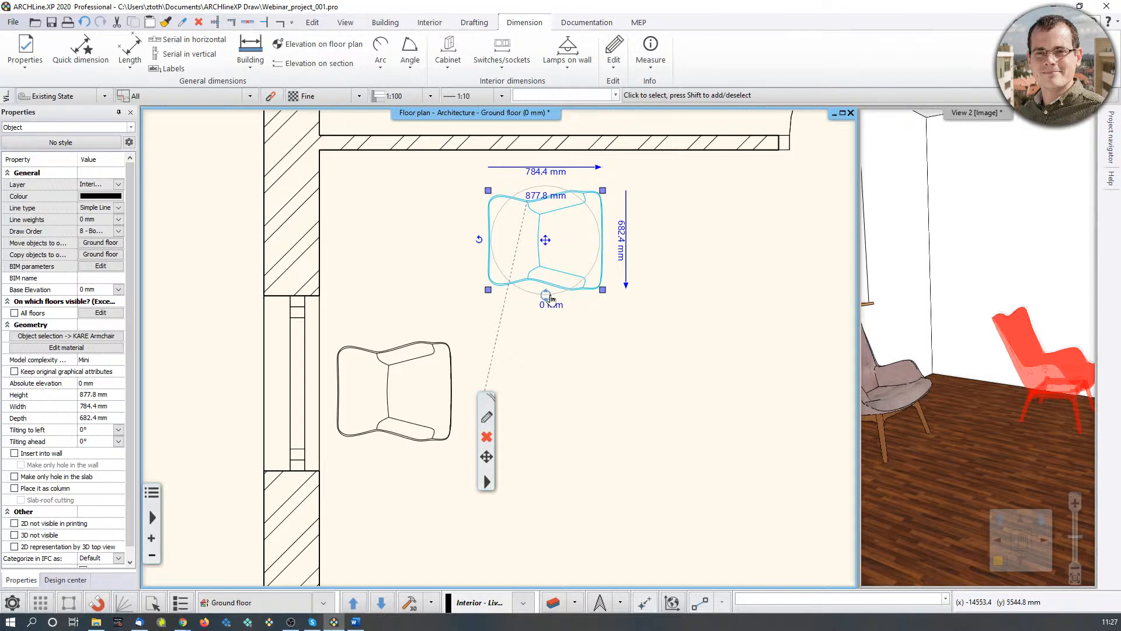
click(547, 295)
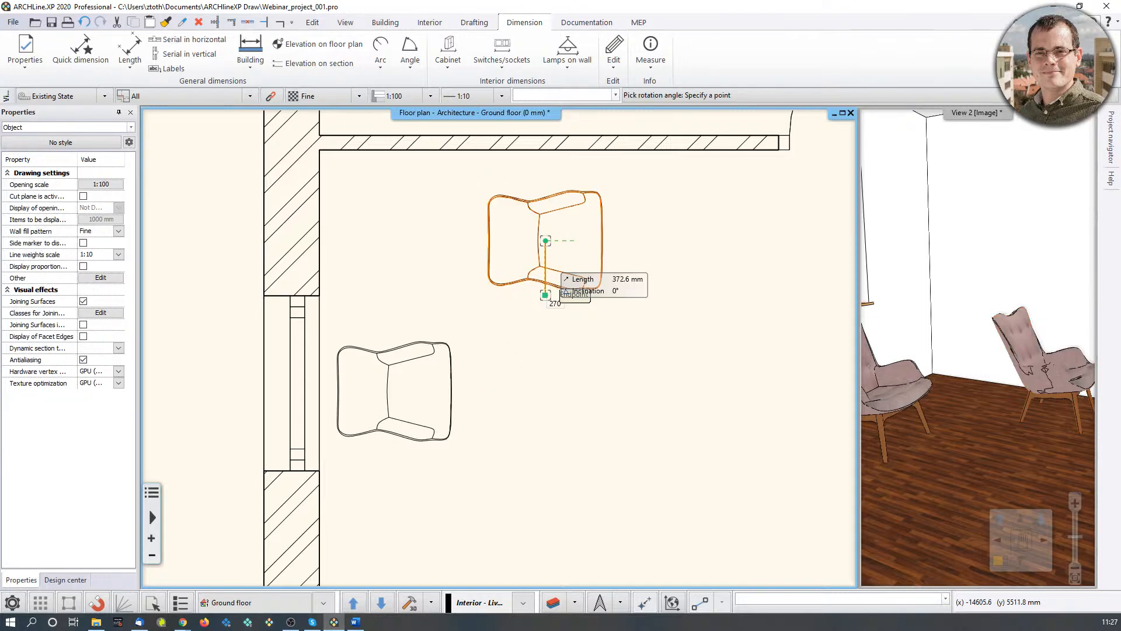
click(394, 244)
click(640, 434)
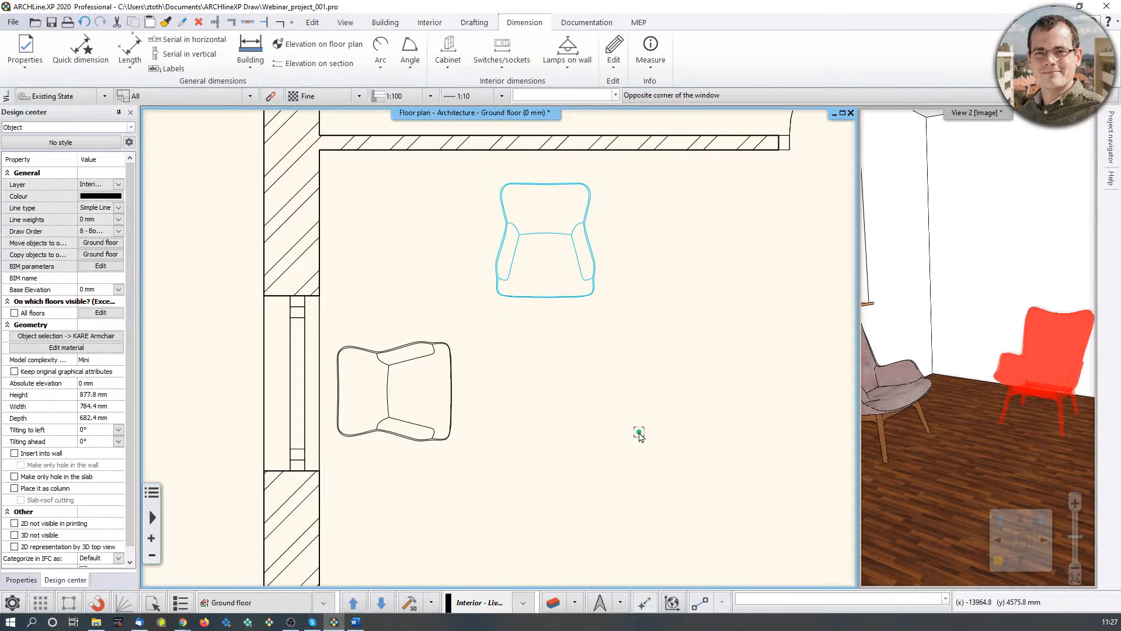
Step: Search the object catalogue for "coffee table" and place the 74352 Coffee Table Flint Stone in front of the two armchairs
click(43, 137)
click(46, 133)
text(co)
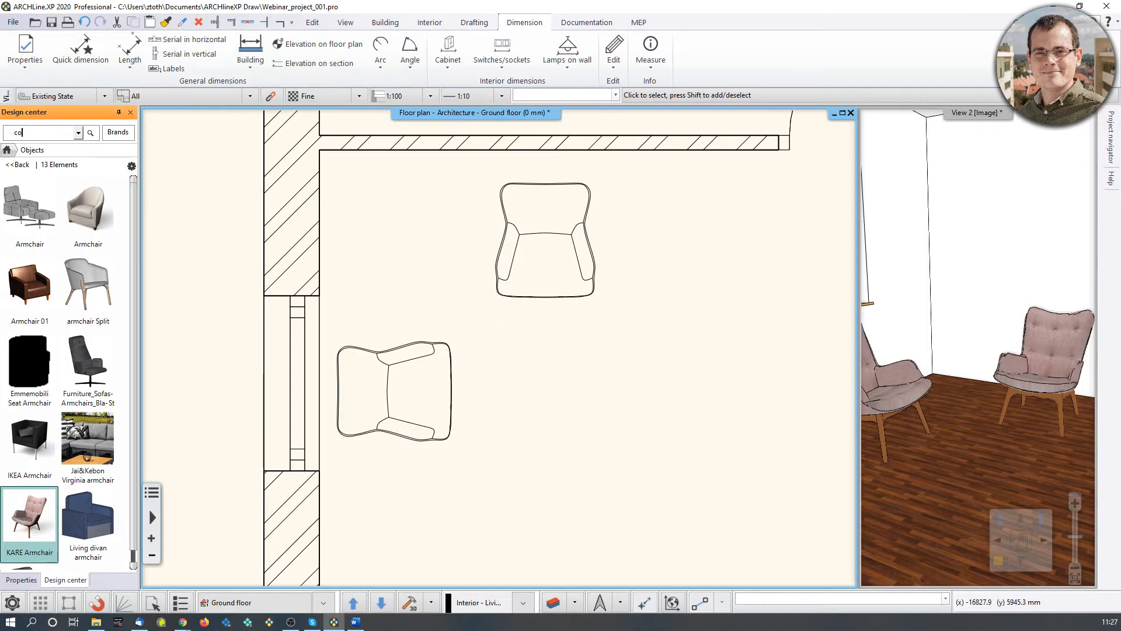
text(ffee table)
key(Return)
drag(32, 231, 520, 393)
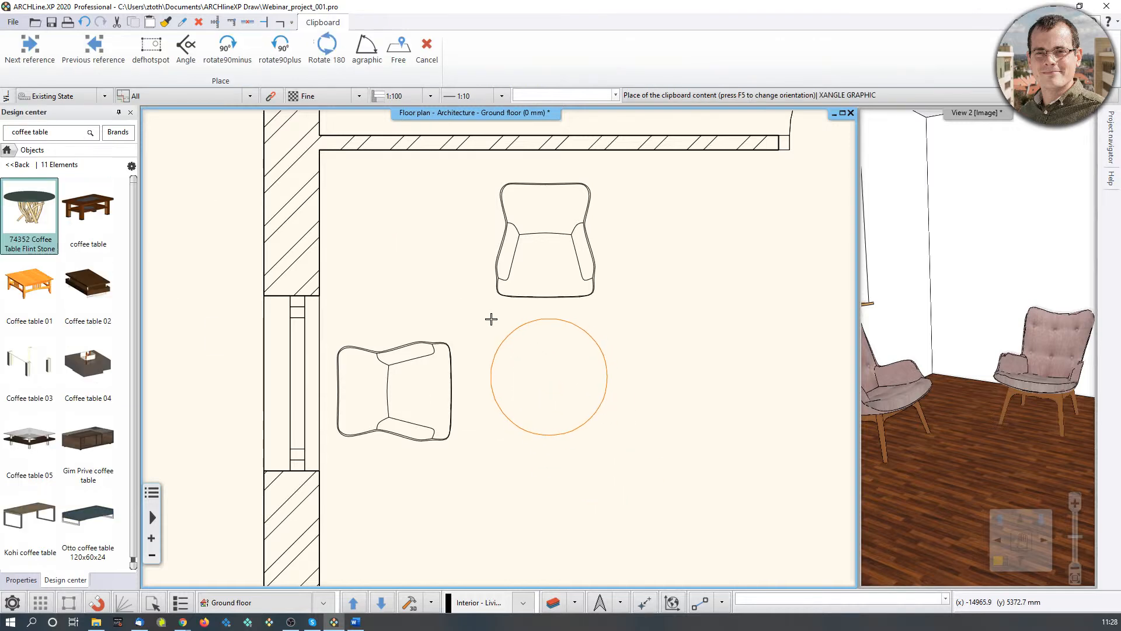
key(Escape)
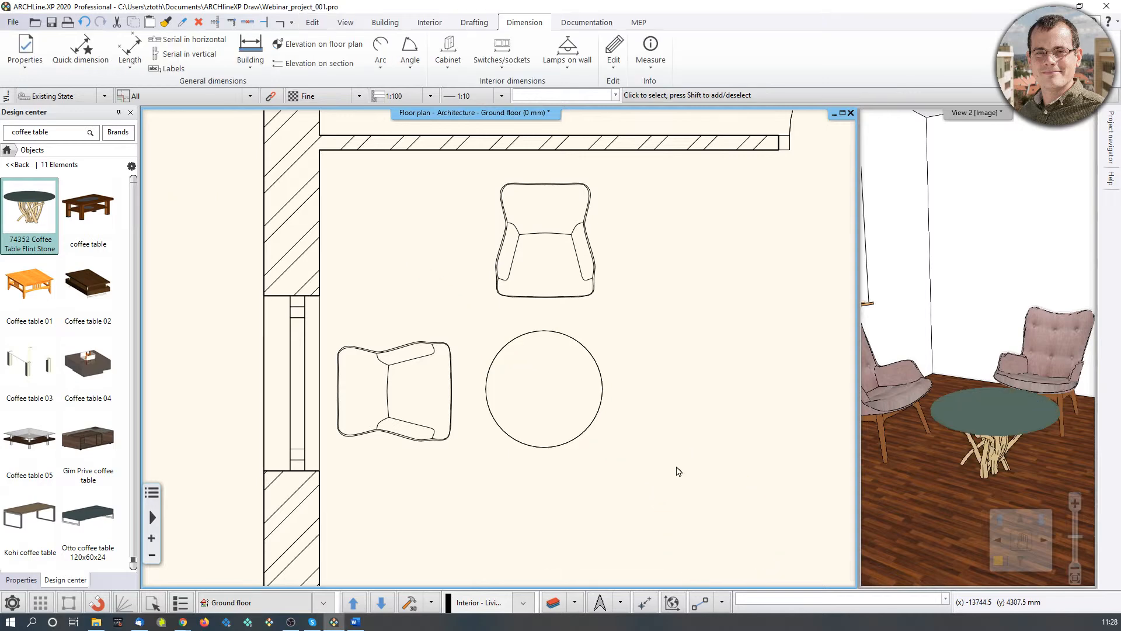
Step: Bring View 2 into the main window and widen the perspective so the armchairs, coffee table and door are all in view
click(981, 355)
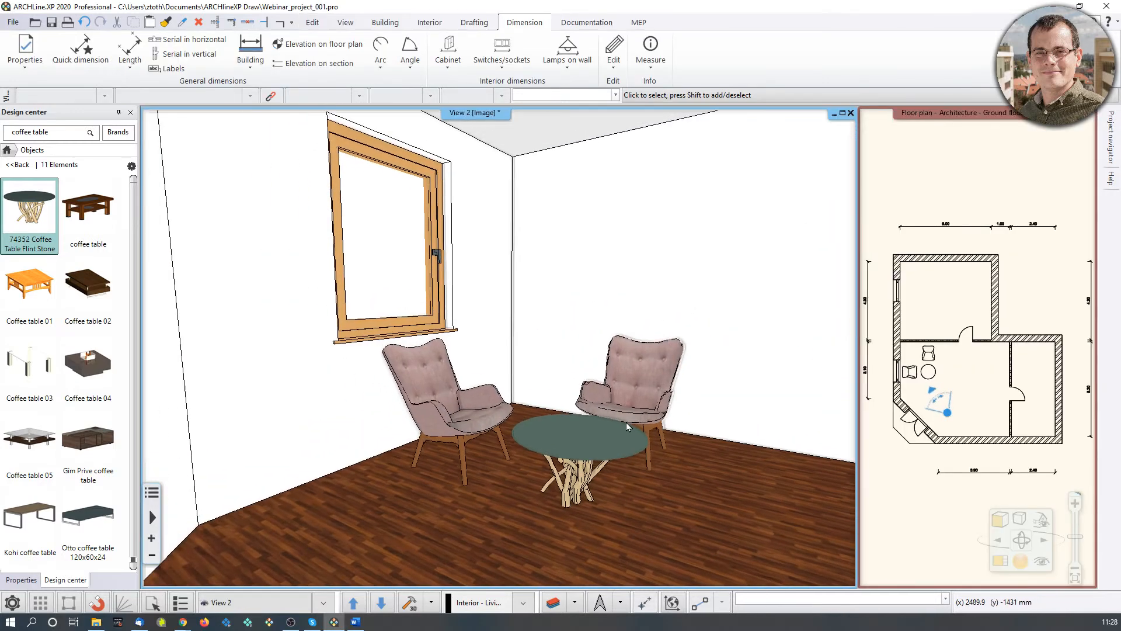
scroll(627, 425, down, 2)
middle_drag(627, 425, 503, 421)
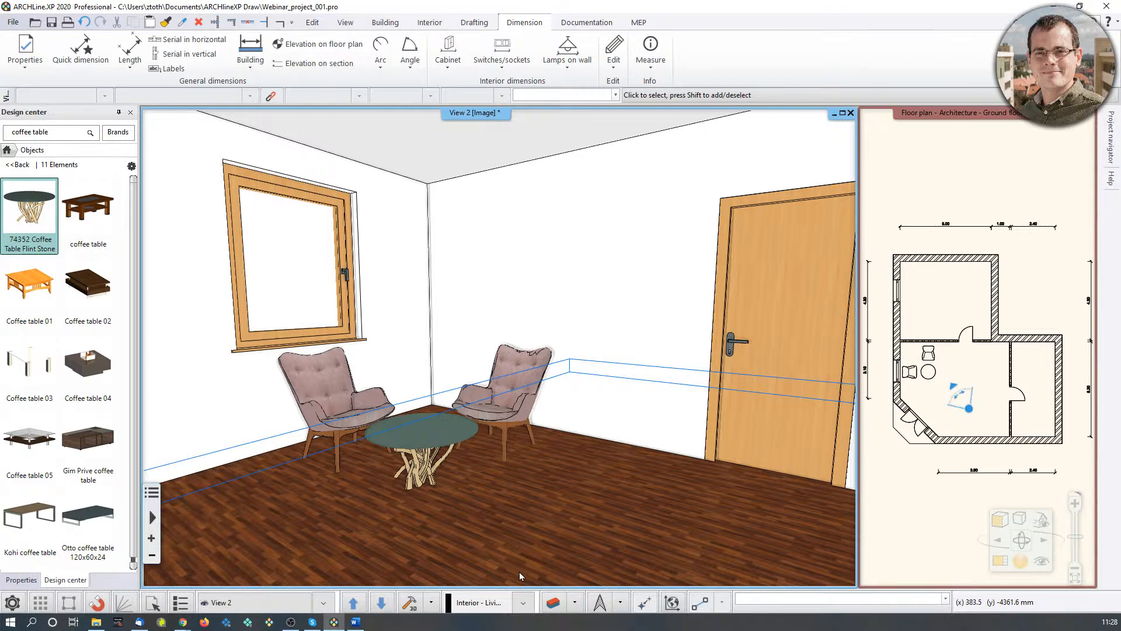
Step: Check which online BIM libraries are offered for interior objects, then close the list
click(429, 22)
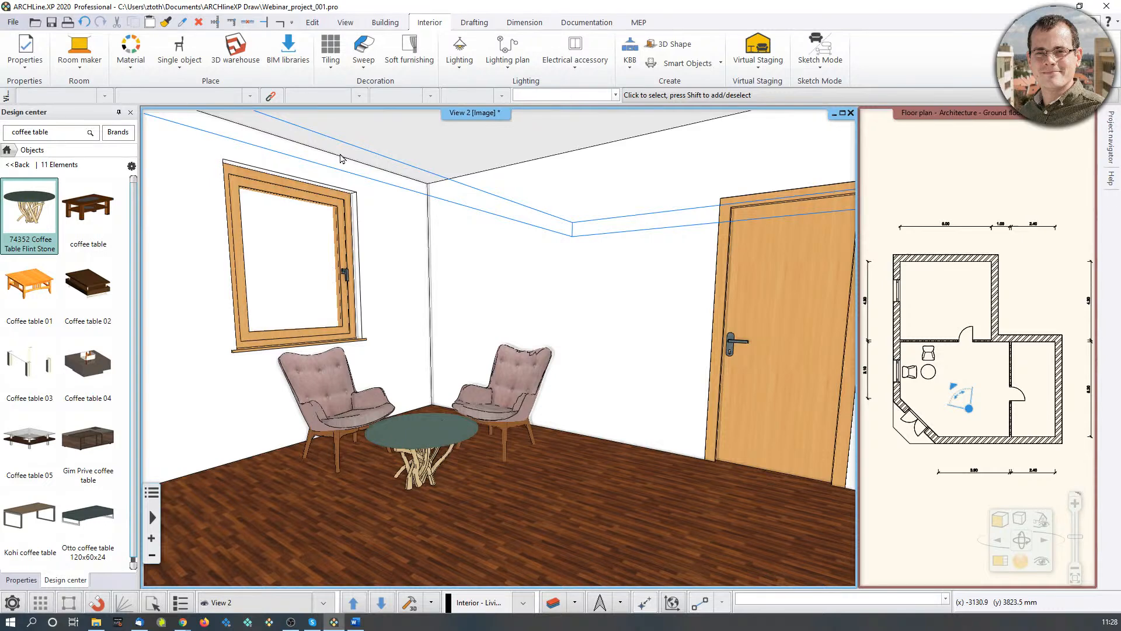
click(300, 72)
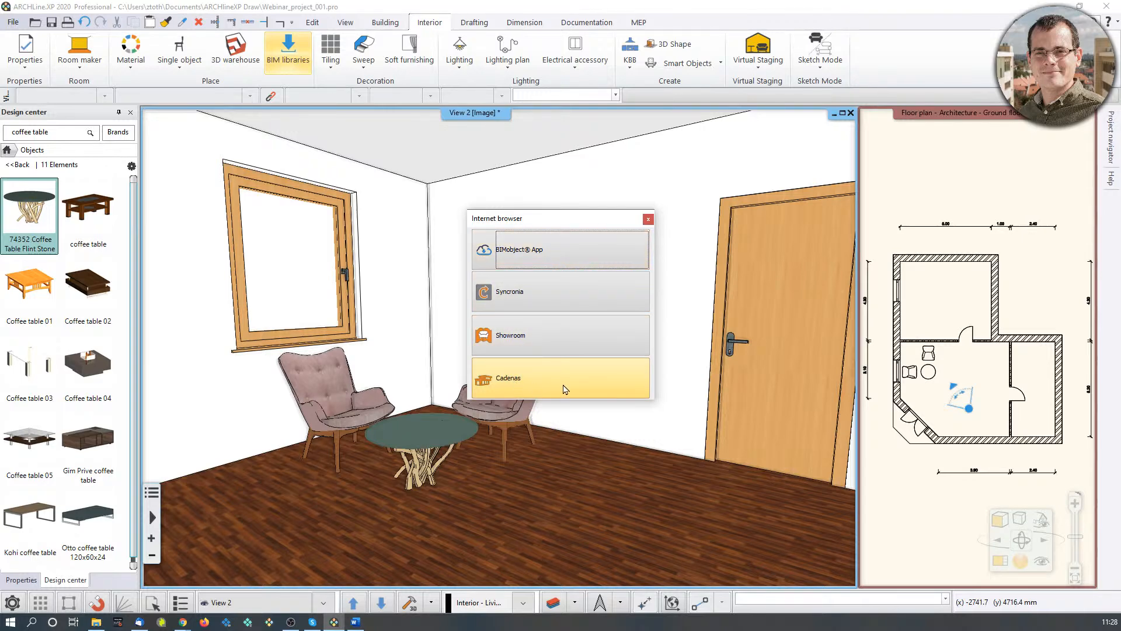
click(648, 219)
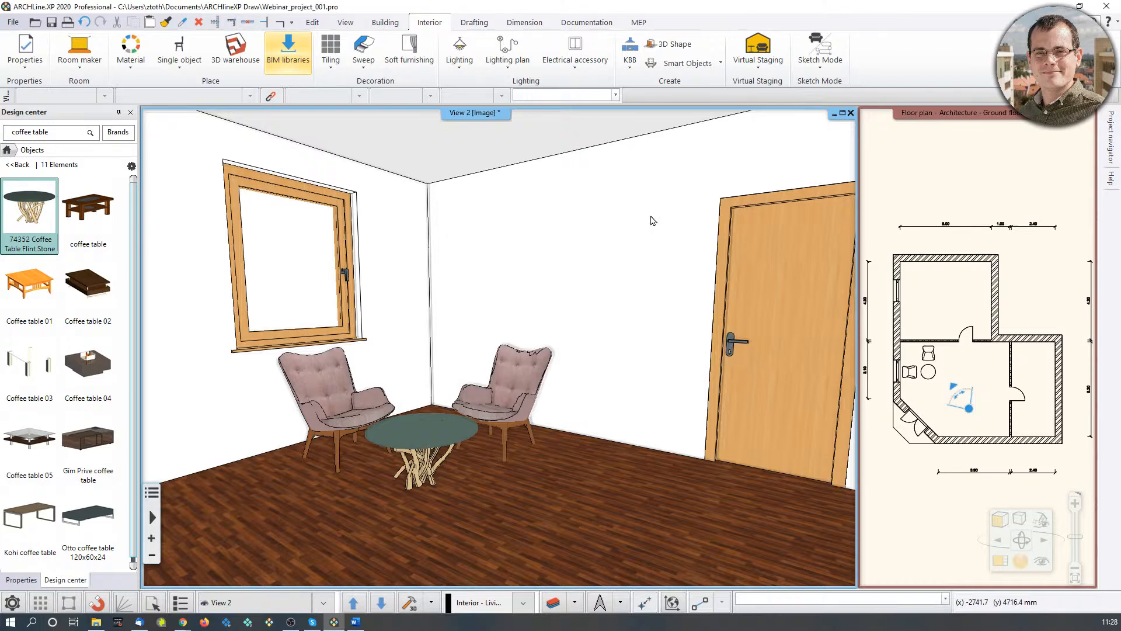
Step: Open 3D Warehouse and search it for "armchair"
click(248, 52)
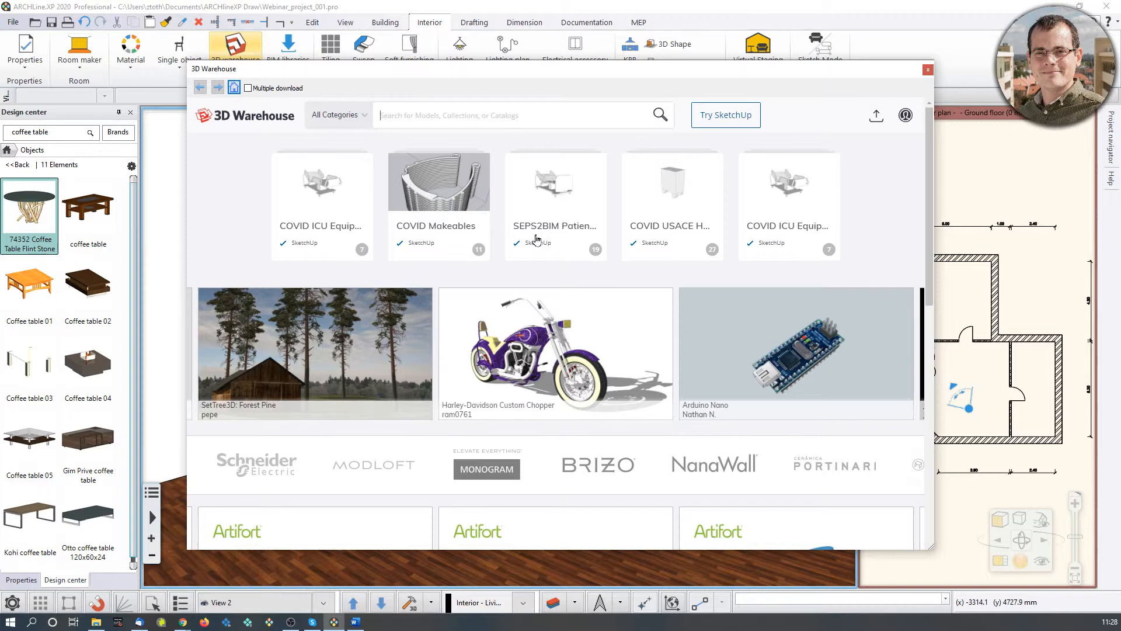
text(armchair)
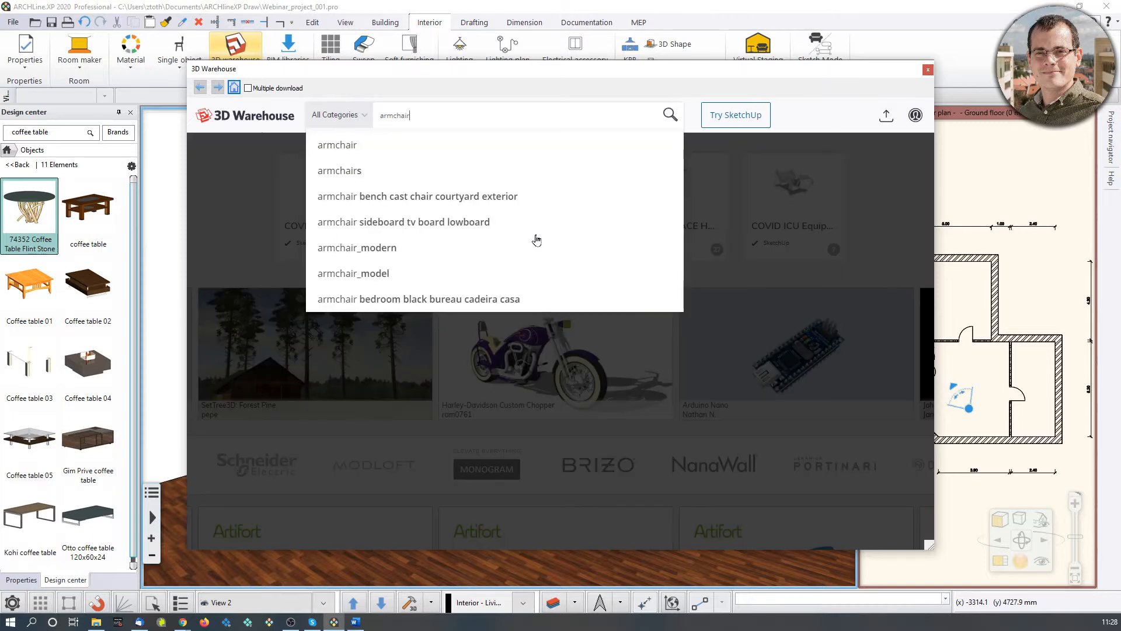
key(Return)
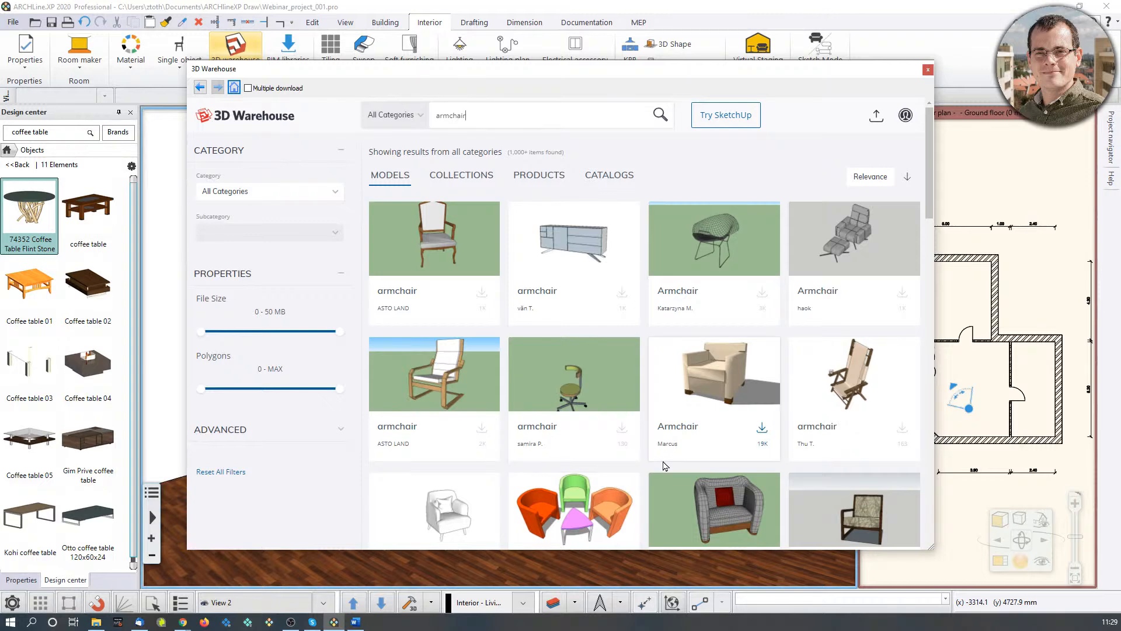
Step: Browse the armchair models and examine the details of the lounge chair with ottoman
scroll(675, 456, down, 2)
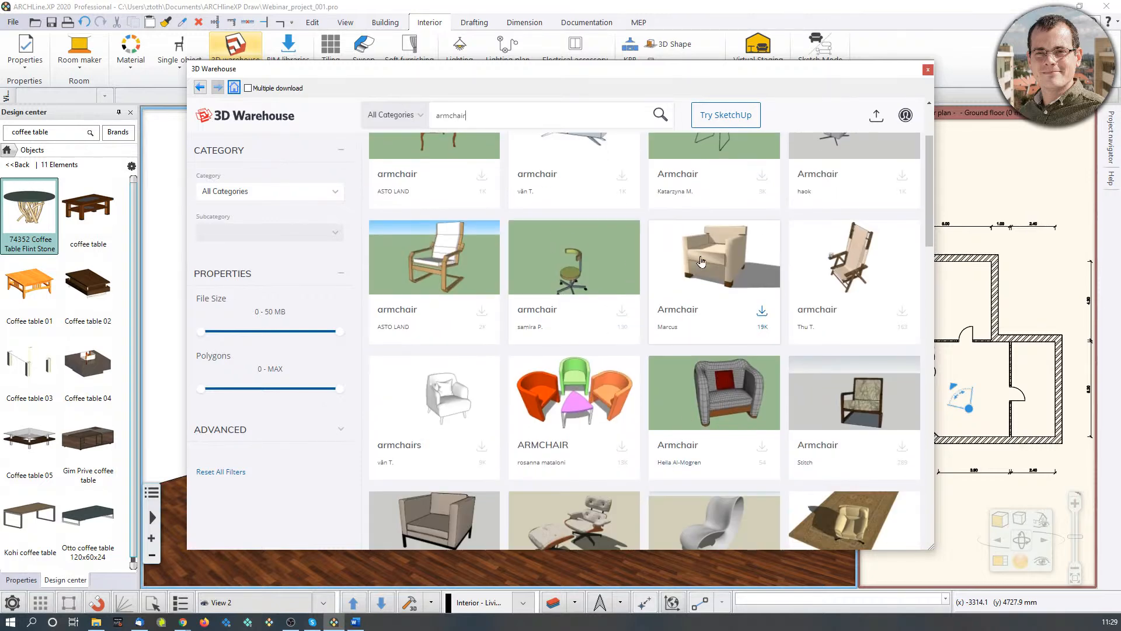
scroll(759, 350, down, 2)
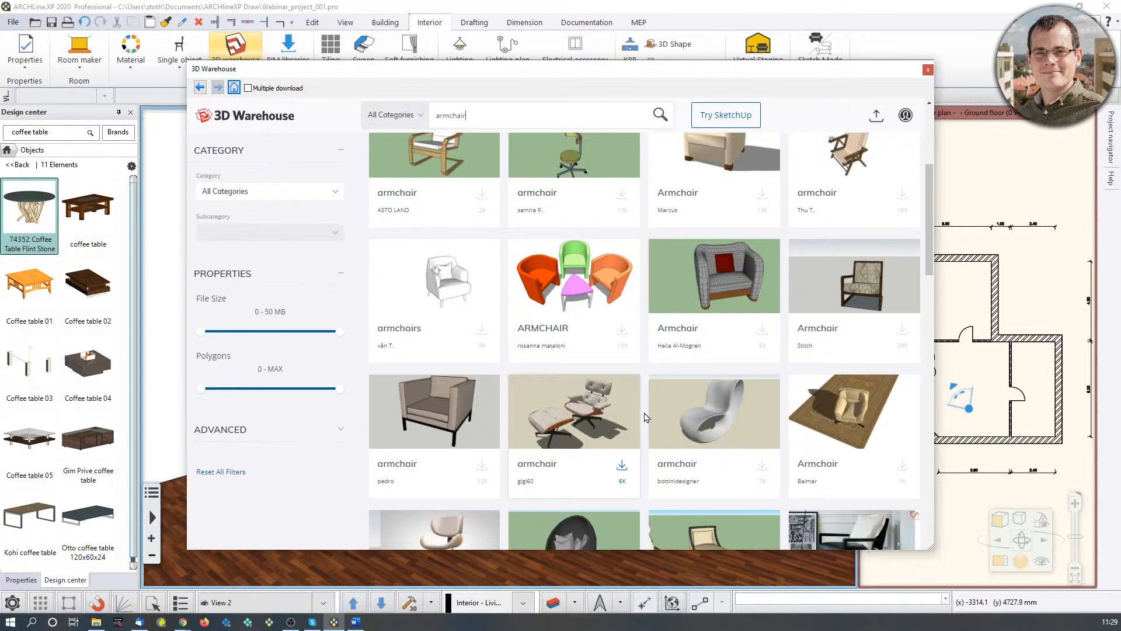
click(586, 407)
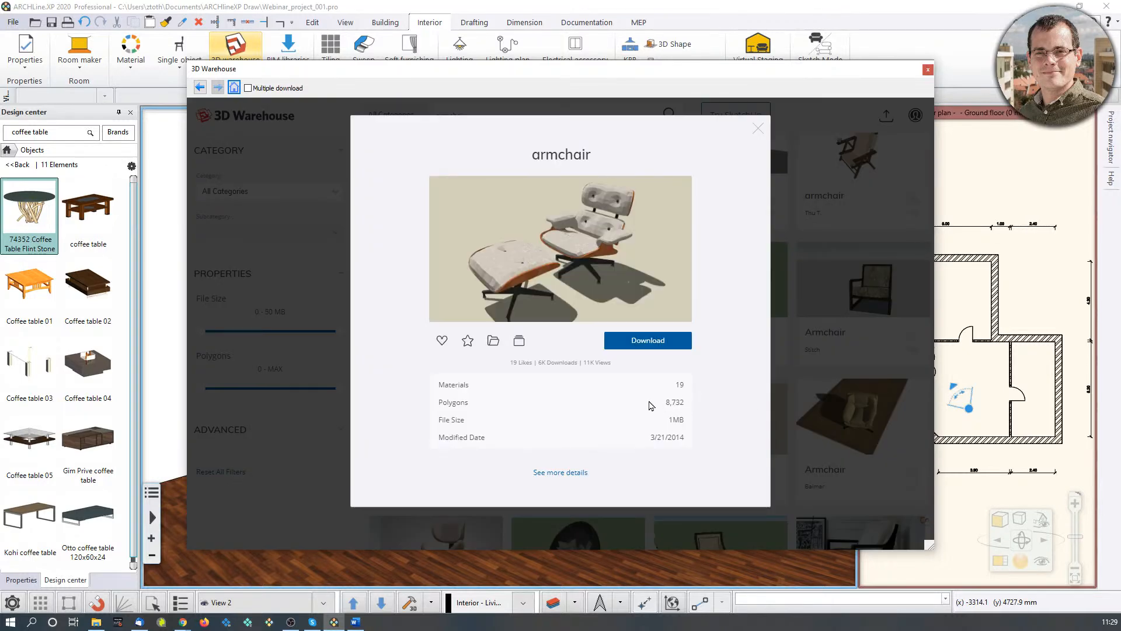
click(757, 128)
click(858, 407)
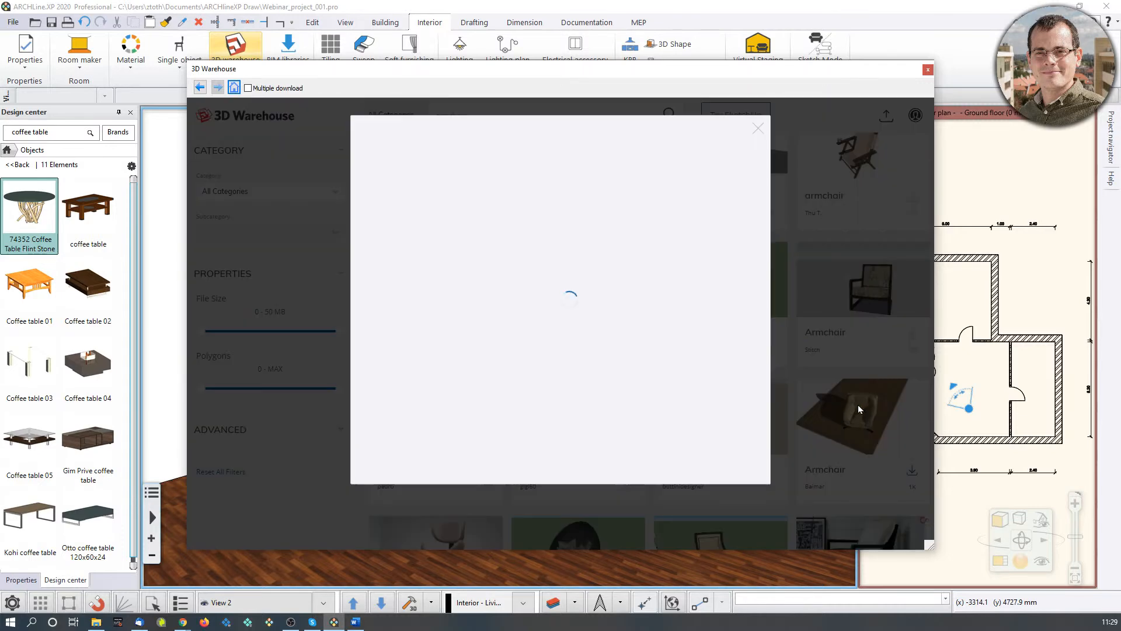
click(758, 129)
scroll(729, 323, down, 1)
scroll(728, 323, down, 1)
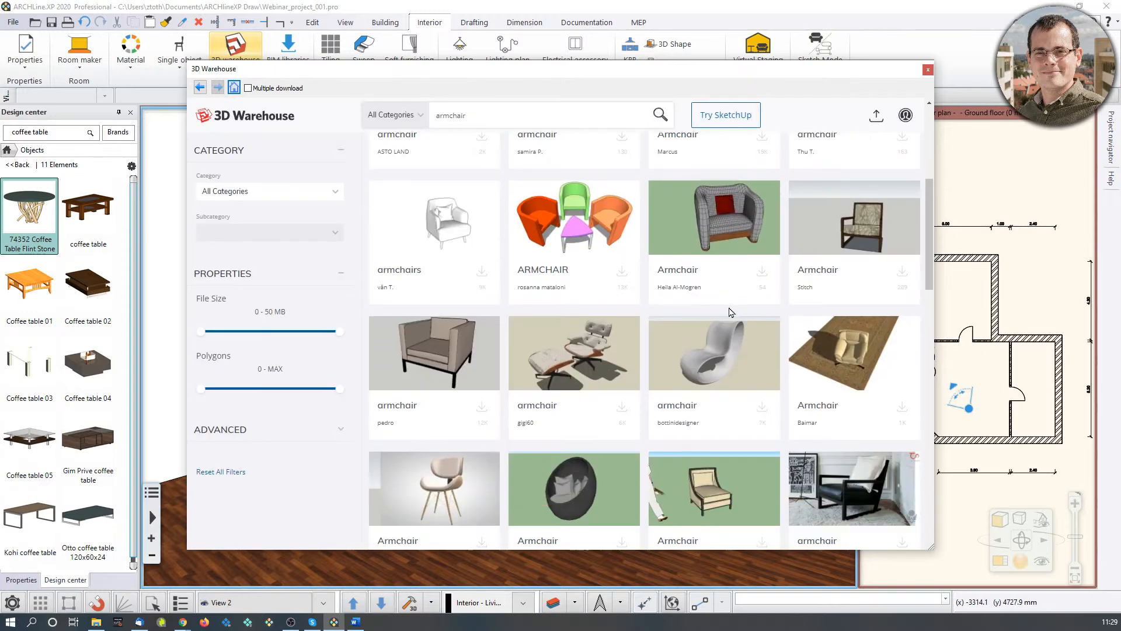
Step: Limit the armchair results to a file size of 0–11 MB and 0–50 K polygons
scroll(729, 313, up, 4)
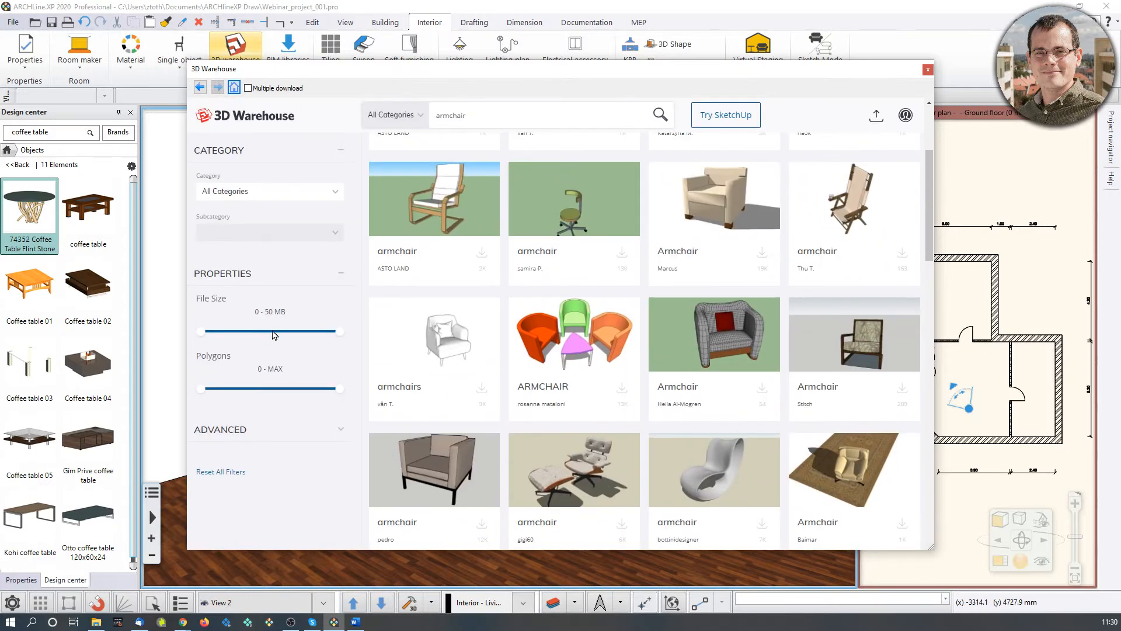
drag(339, 331, 231, 345)
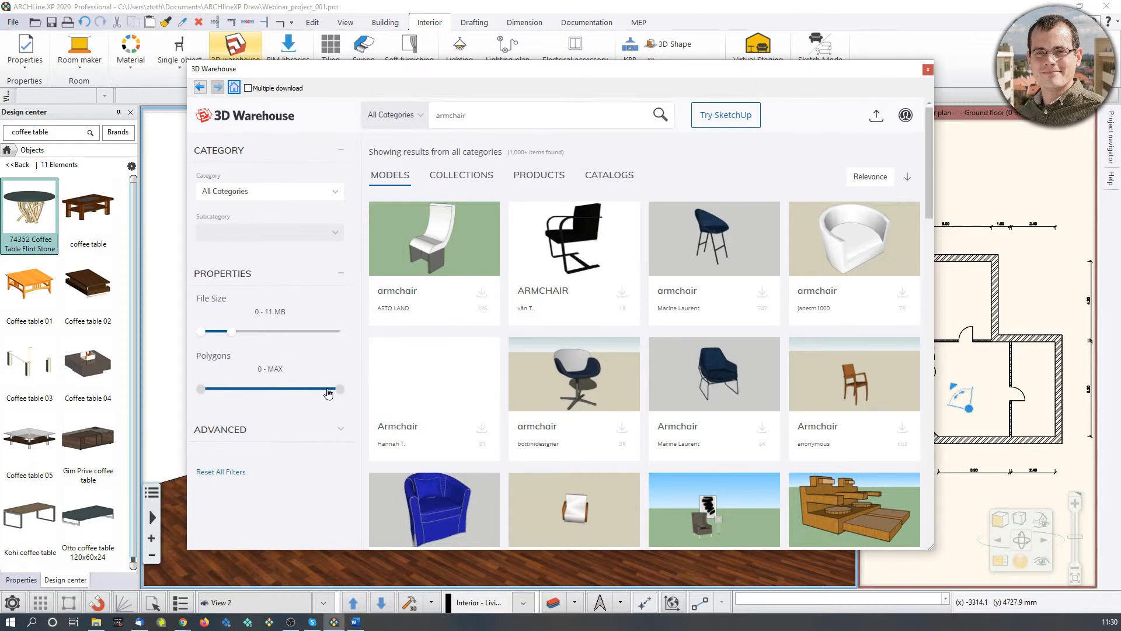
drag(342, 389, 290, 403)
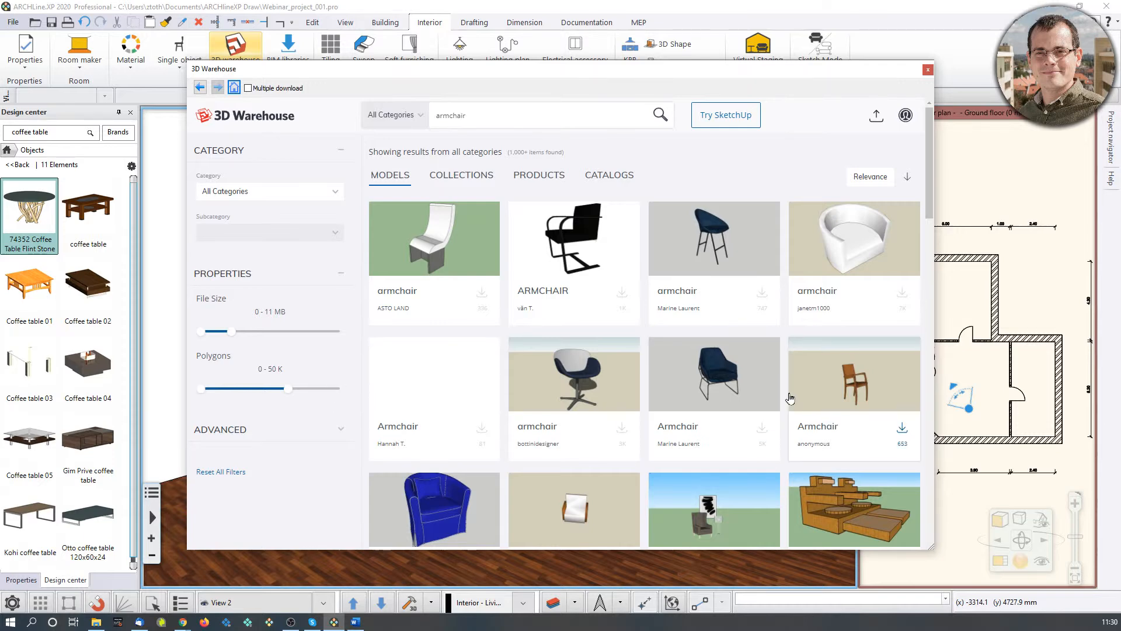
Step: Download the beige tufted armchair with the wooden frame from the filtered results
scroll(779, 402, down, 3)
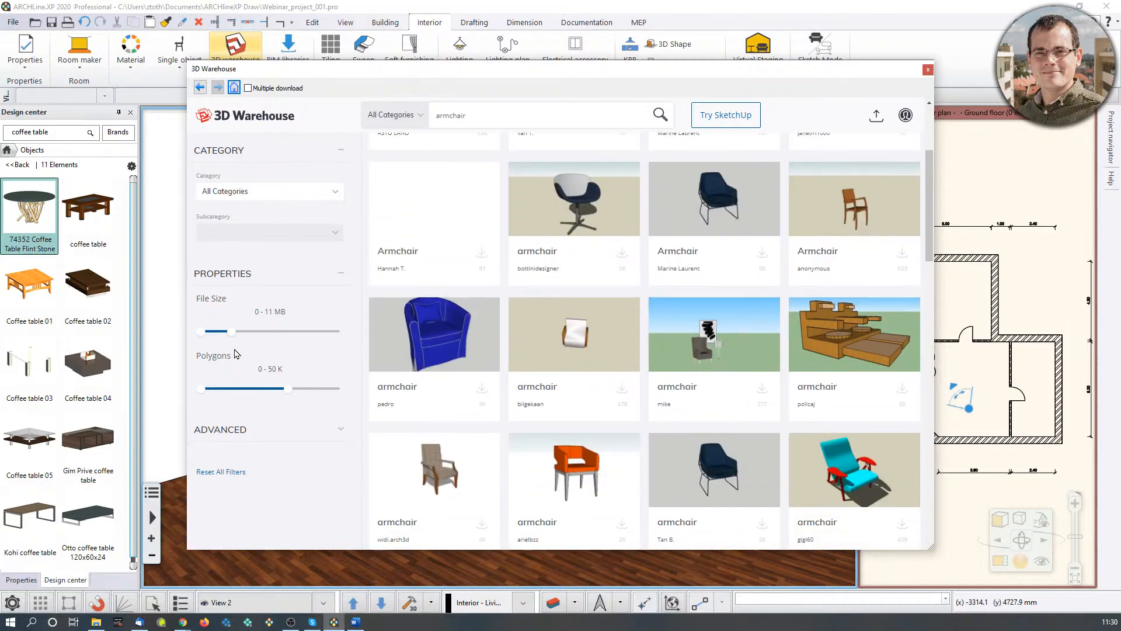
click(597, 500)
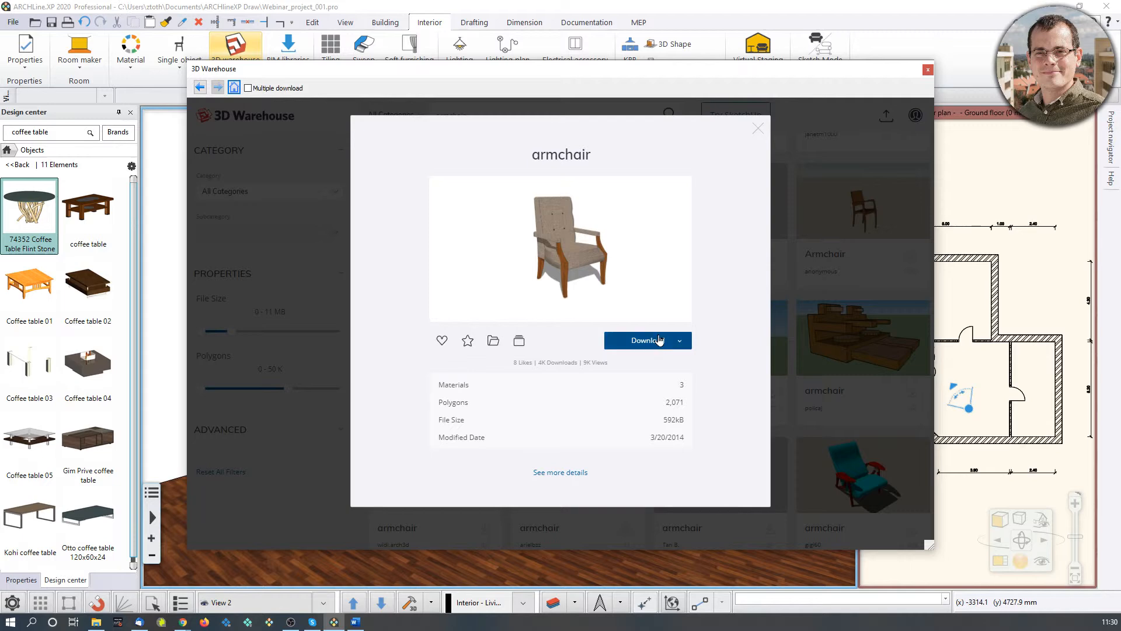
click(649, 366)
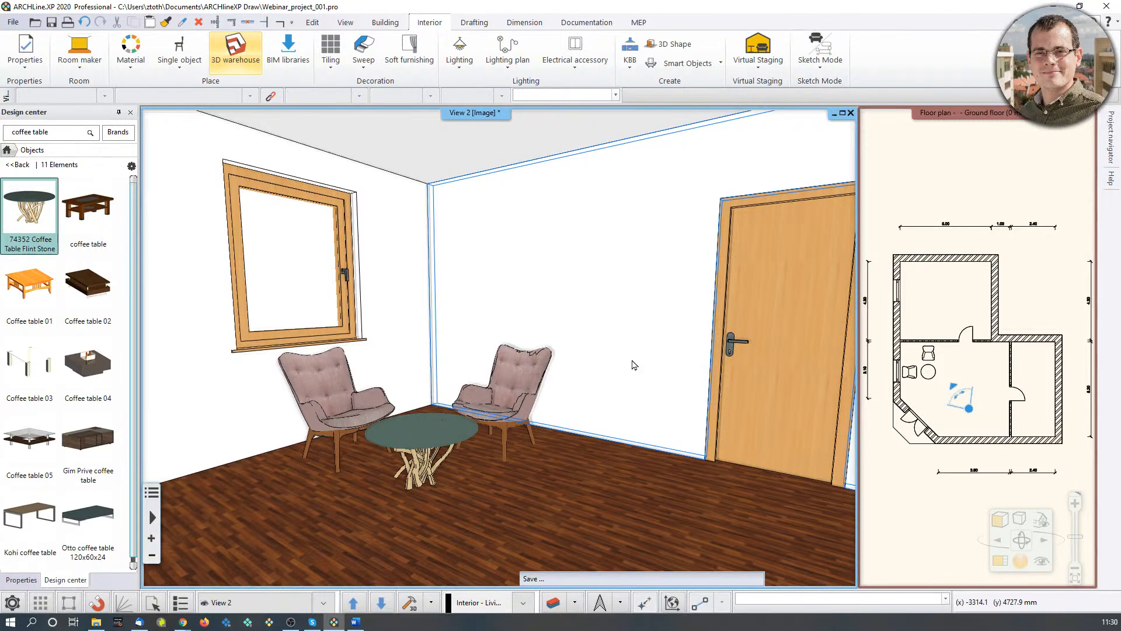
Step: Place two copies of the downloaded armchair on the floor along the partition wall opposite the coffee table, and finish placing
scroll(409, 514, down, 2)
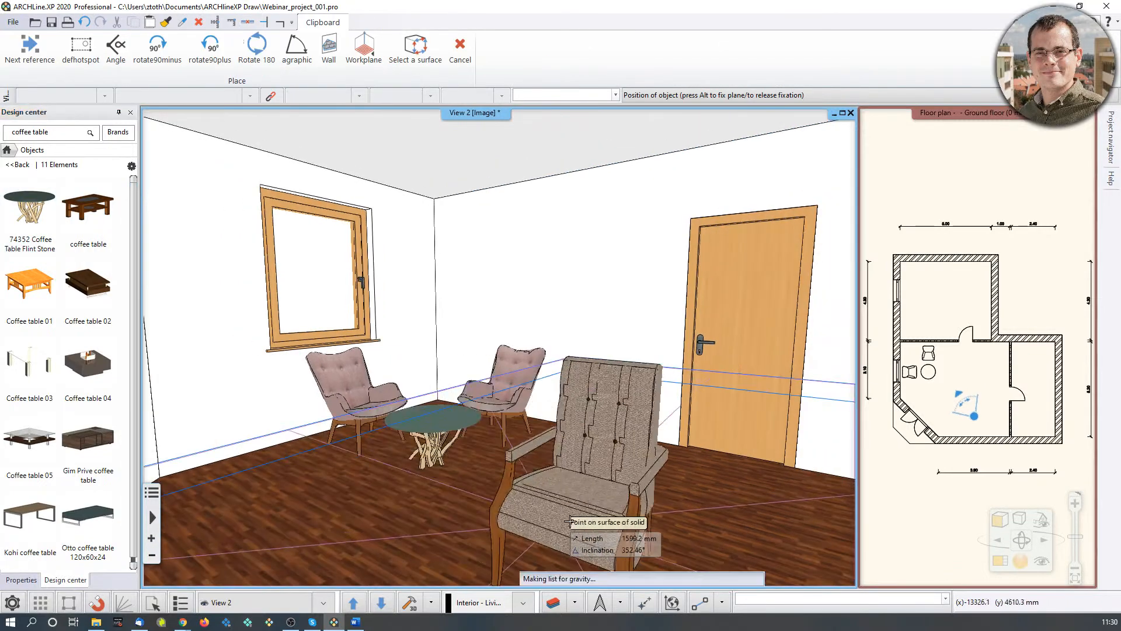
middle_drag(686, 486, 788, 499)
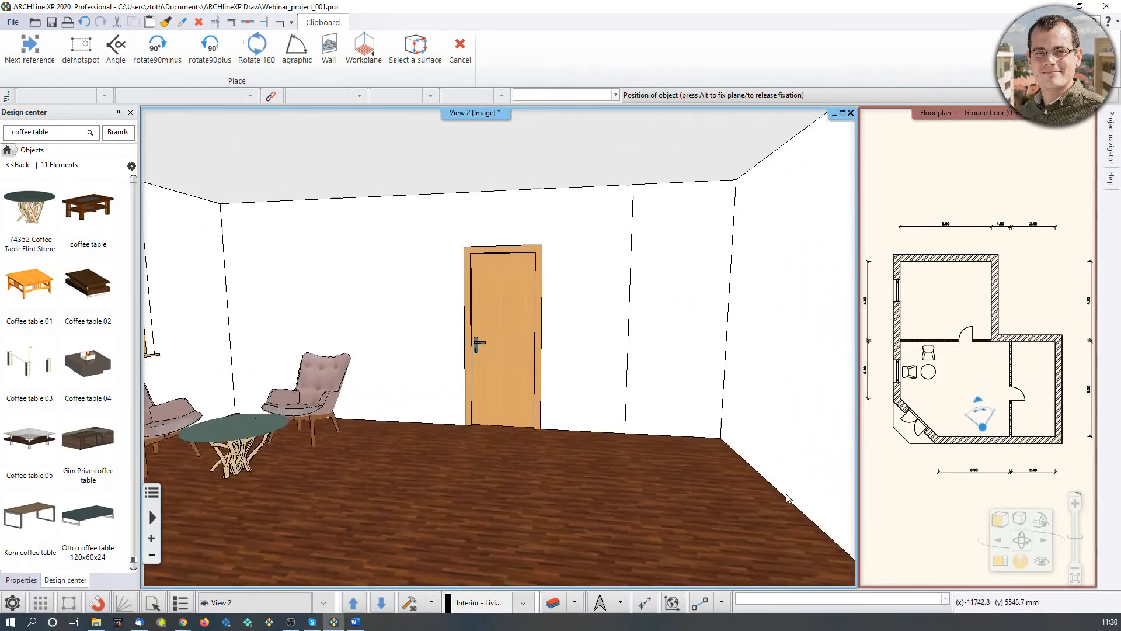
click(604, 444)
click(642, 505)
key(Escape)
scroll(1028, 367, down, 1)
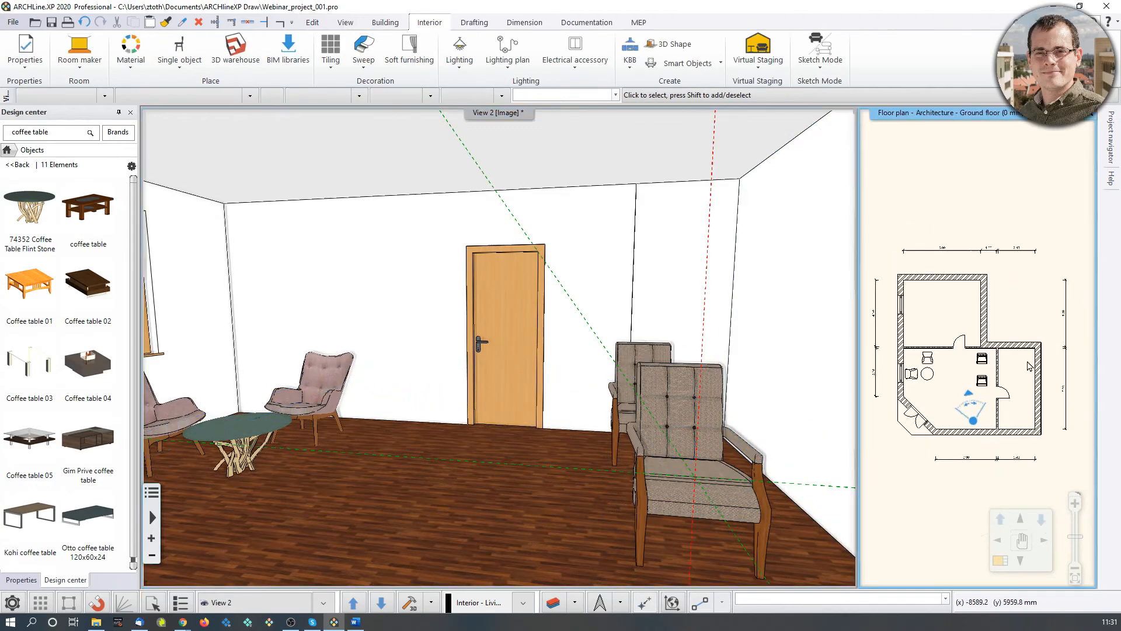
Step: Bring the floor plan into the main window and rotate the lower new armchair roughly half a turn to face the upper one
click(998, 561)
scroll(604, 453, up, 2)
click(477, 377)
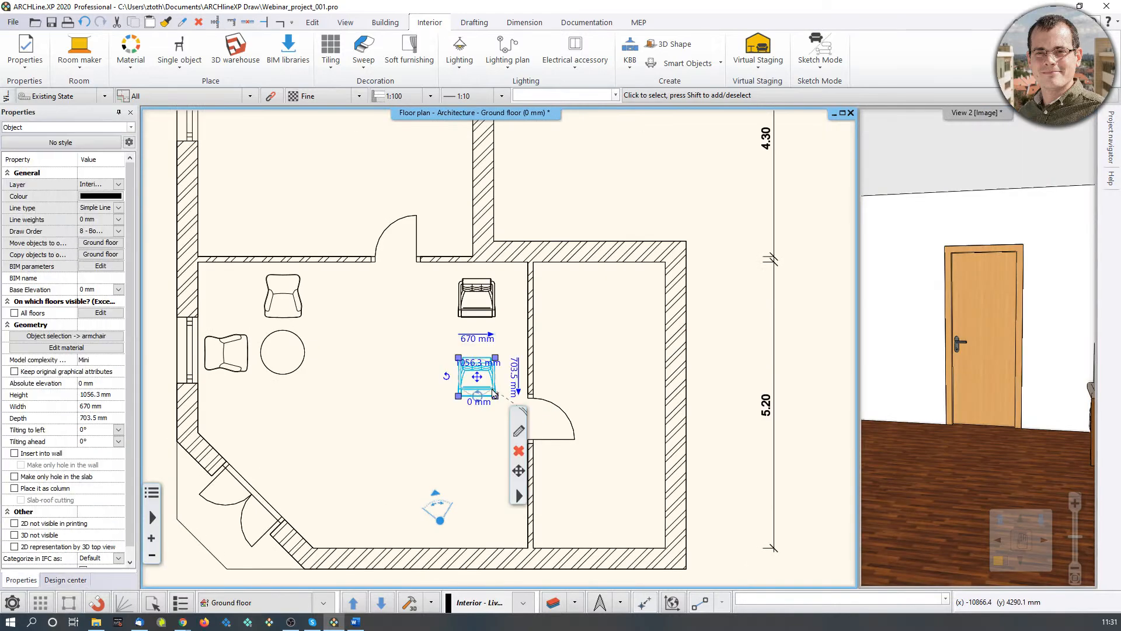
click(446, 377)
click(467, 310)
Step: Move the rotated armchair closer to the partition wall, just above the doorway
scroll(471, 425, up, 2)
scroll(485, 395, up, 2)
click(489, 451)
click(528, 322)
click(540, 298)
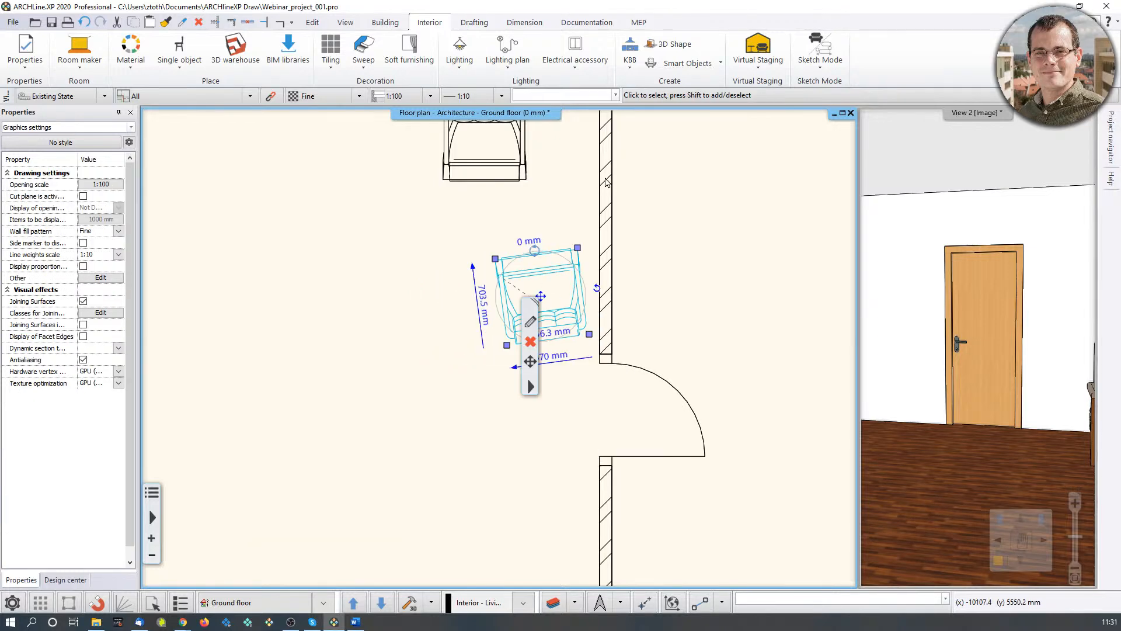
Step: Move the upper new armchair into the corner between the upper wall and the partition wall
middle_drag(543, 298, 560, 426)
click(521, 273)
click(501, 265)
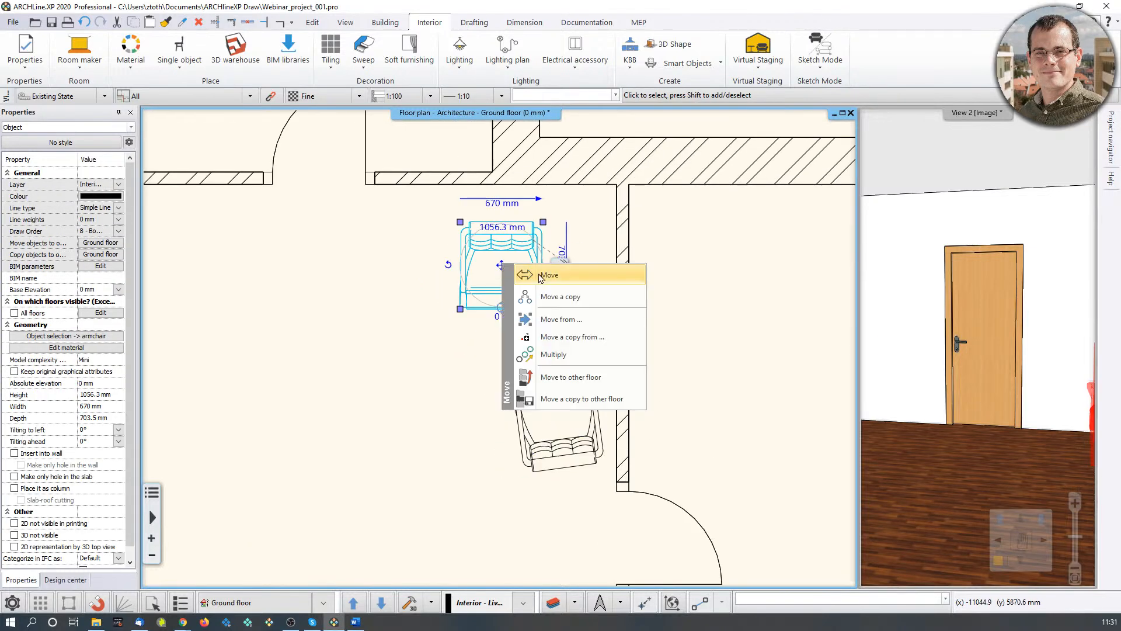
click(543, 273)
drag(957, 359, 1083, 378)
click(394, 372)
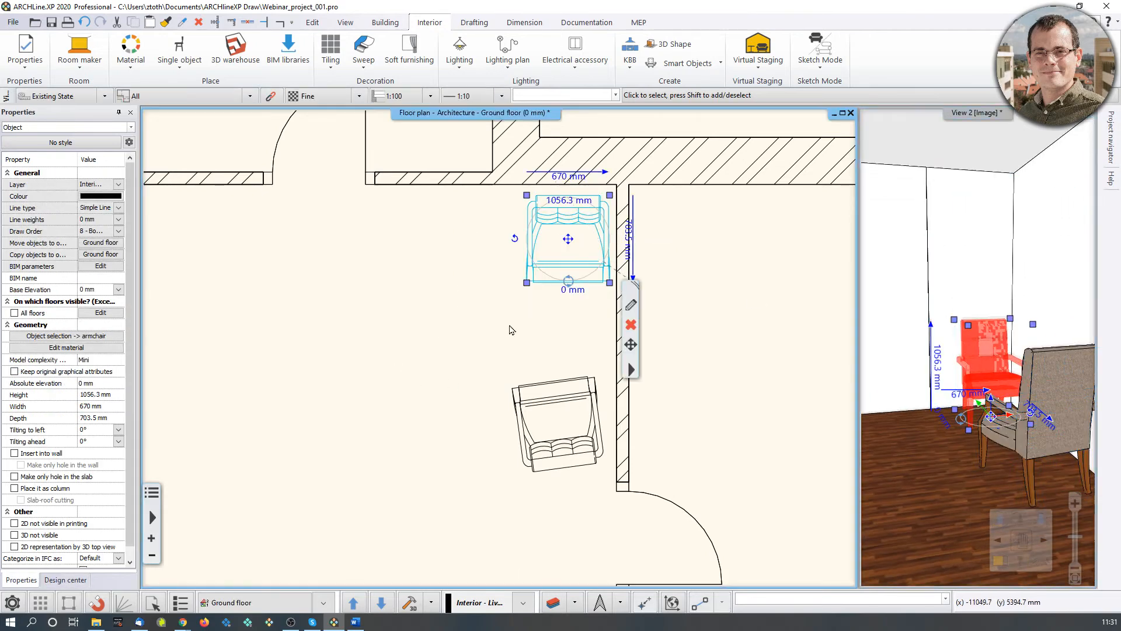
key(Escape)
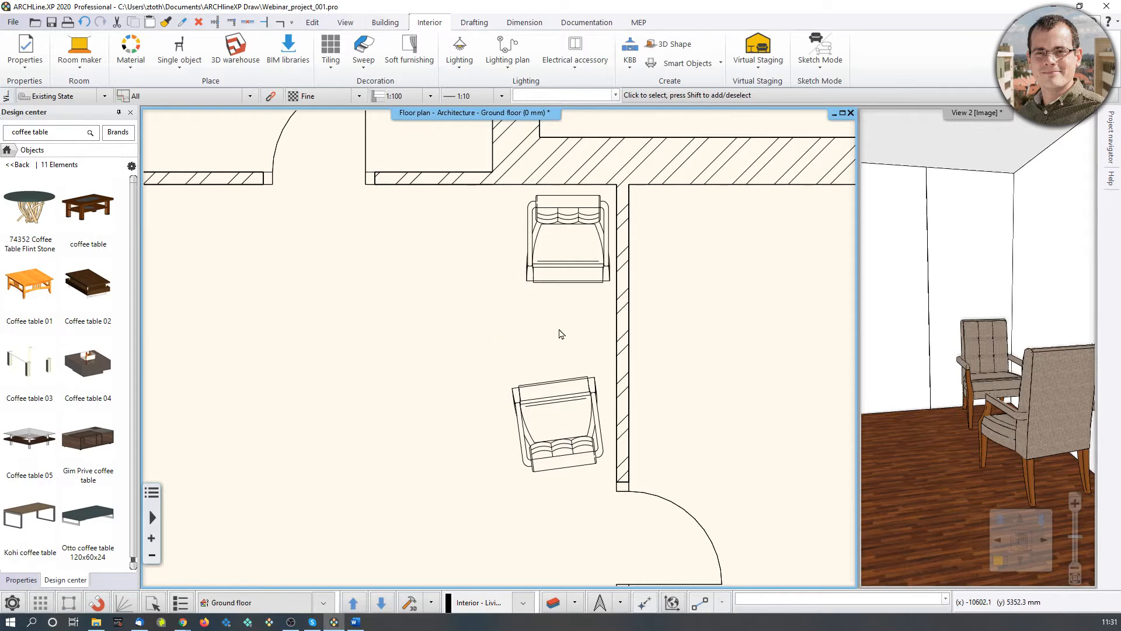
click(71, 402)
right_click(684, 330)
scroll(488, 326, down, 3)
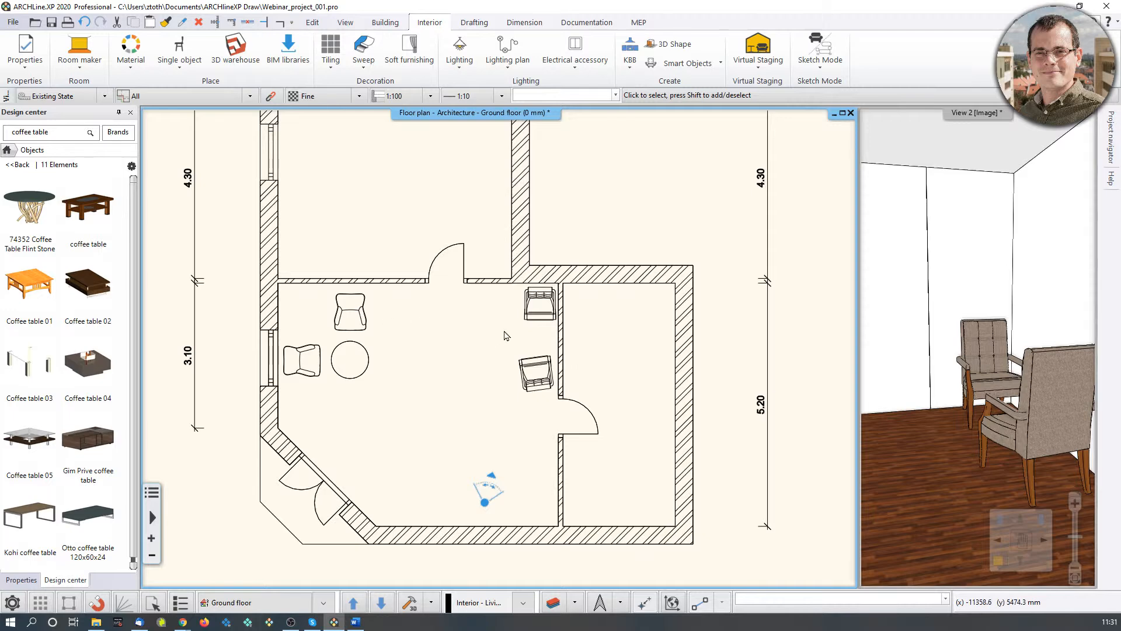
middle_drag(452, 349, 453, 351)
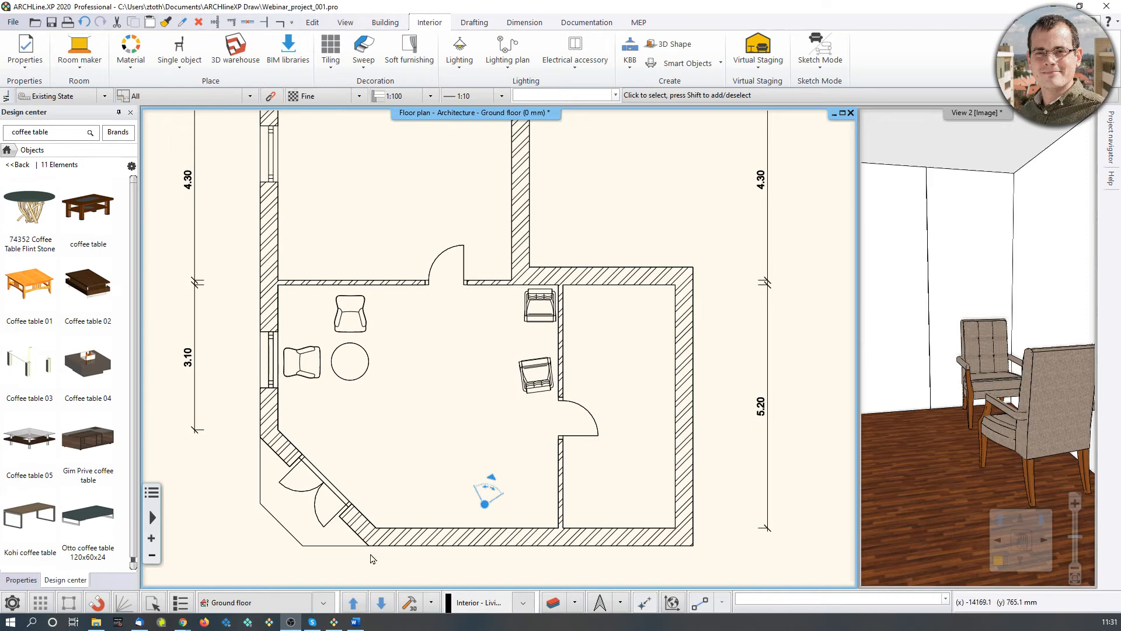
Step: Open the layer properties manager, filter it to the used layers and place the dialog beside the floor plan
scroll(450, 449, down, 2)
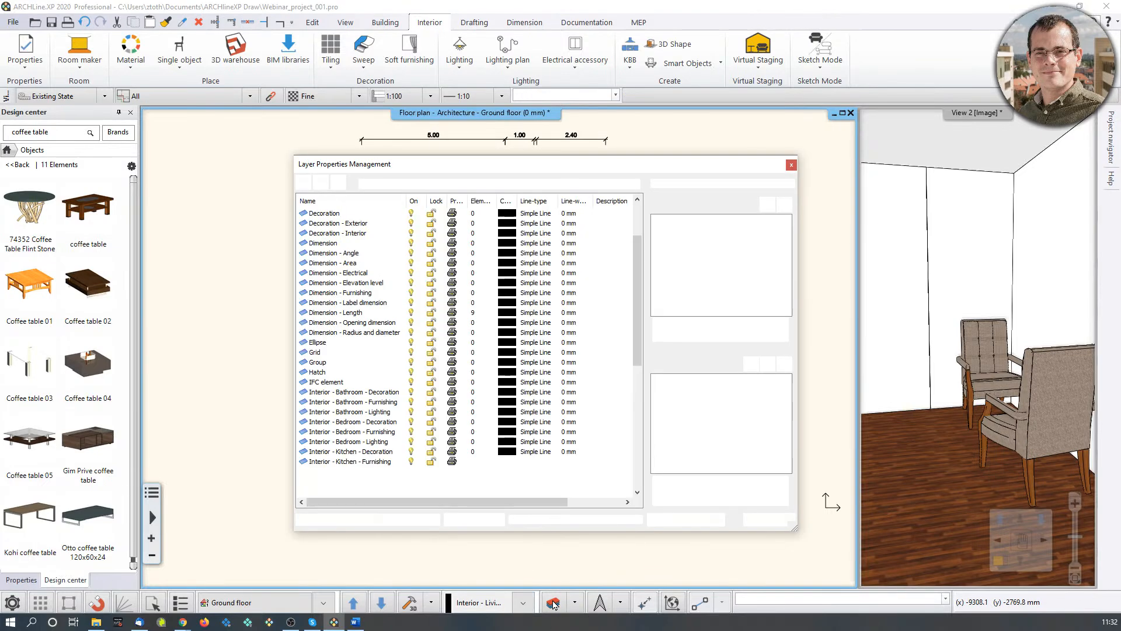
click(552, 604)
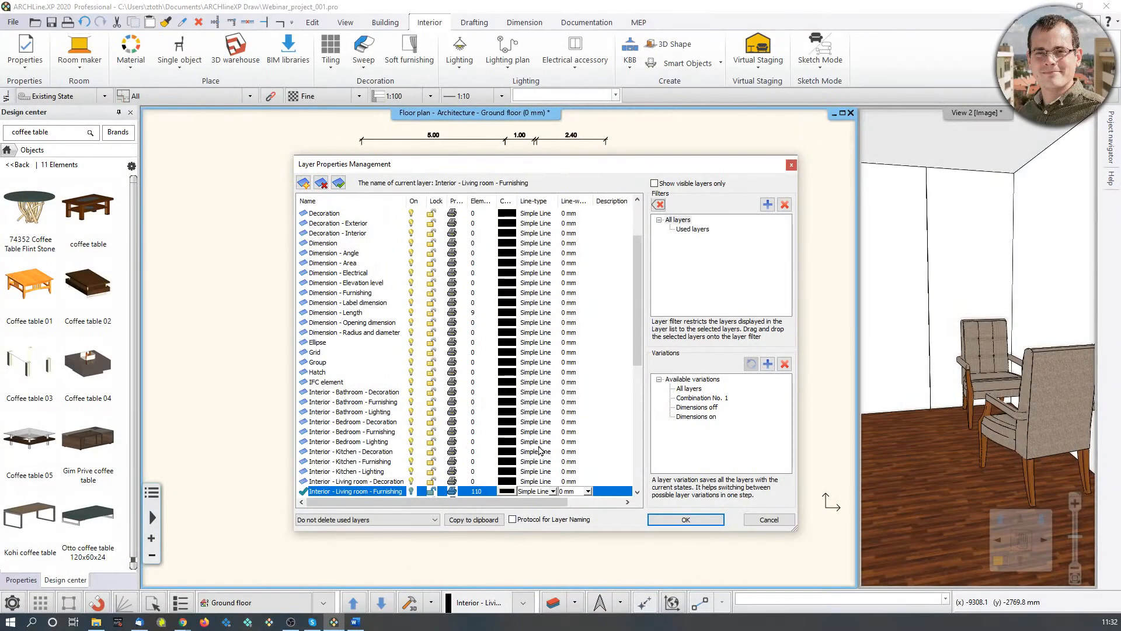
scroll(449, 431, down, 1)
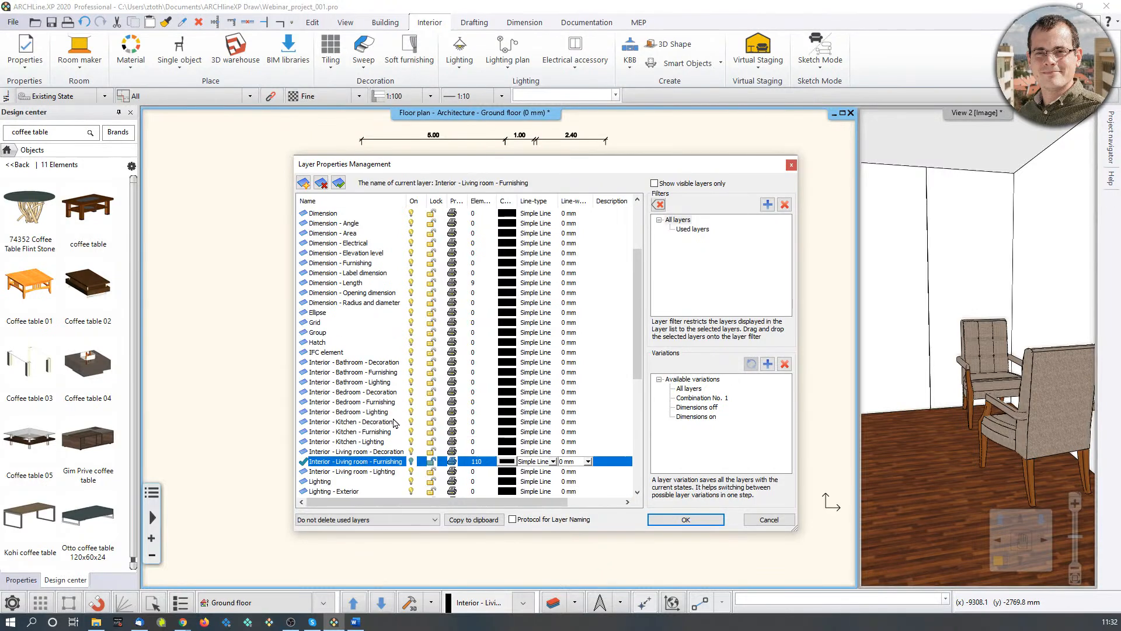
scroll(407, 381, up, 3)
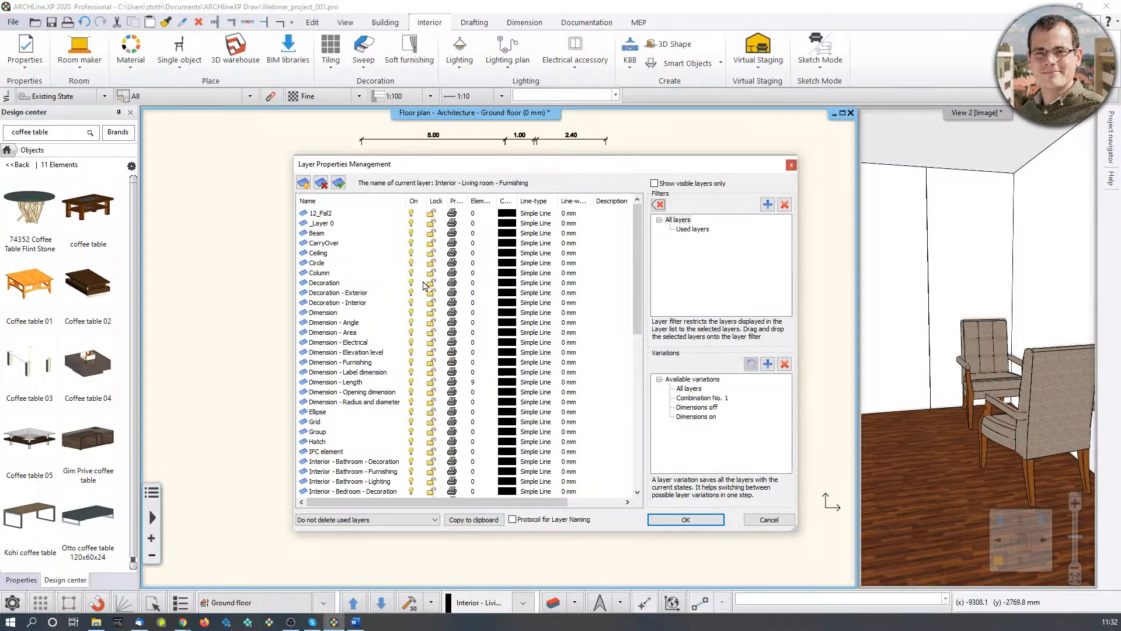
click(692, 229)
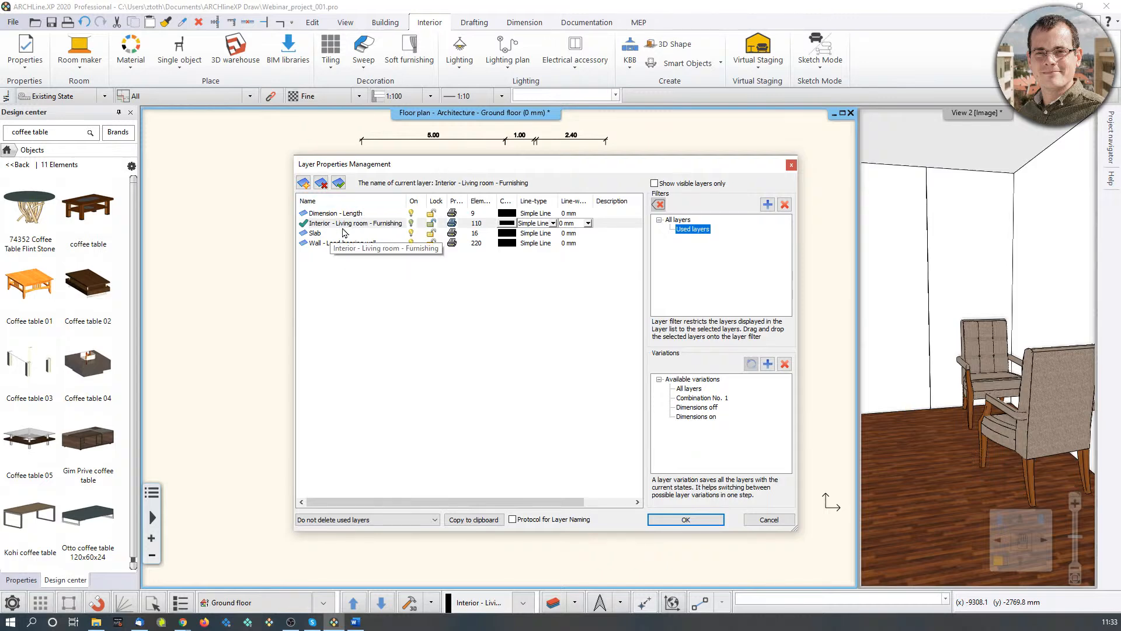
drag(455, 166, 849, 156)
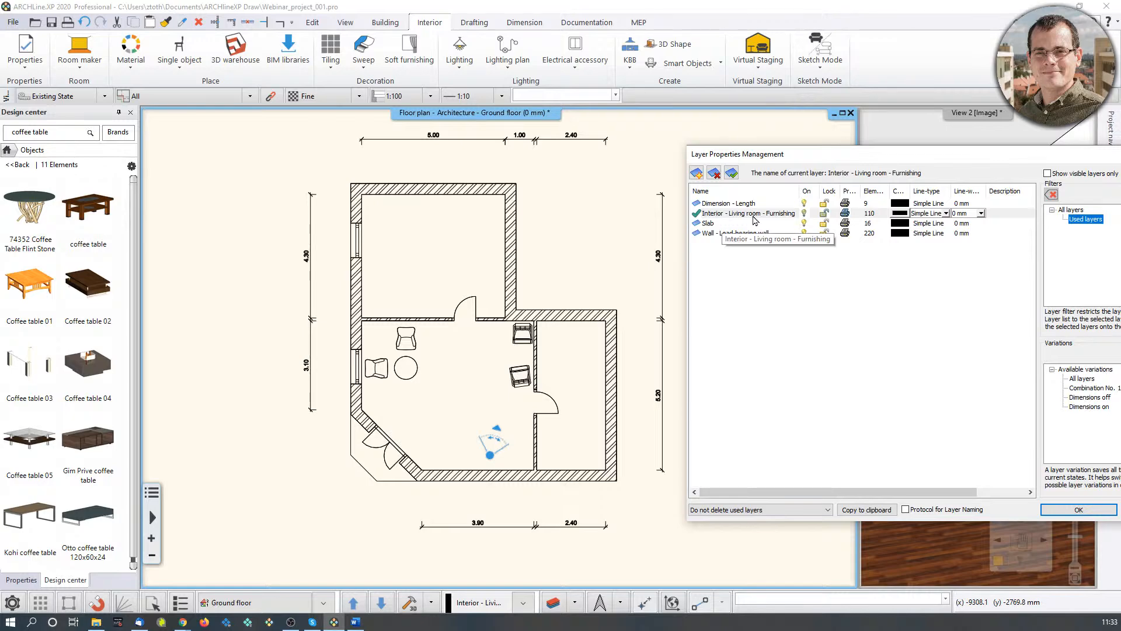
Step: Close the layer properties manager and place a Rectangular column 30 x 30 near the middle of the upper room
drag(819, 158, 702, 164)
click(890, 161)
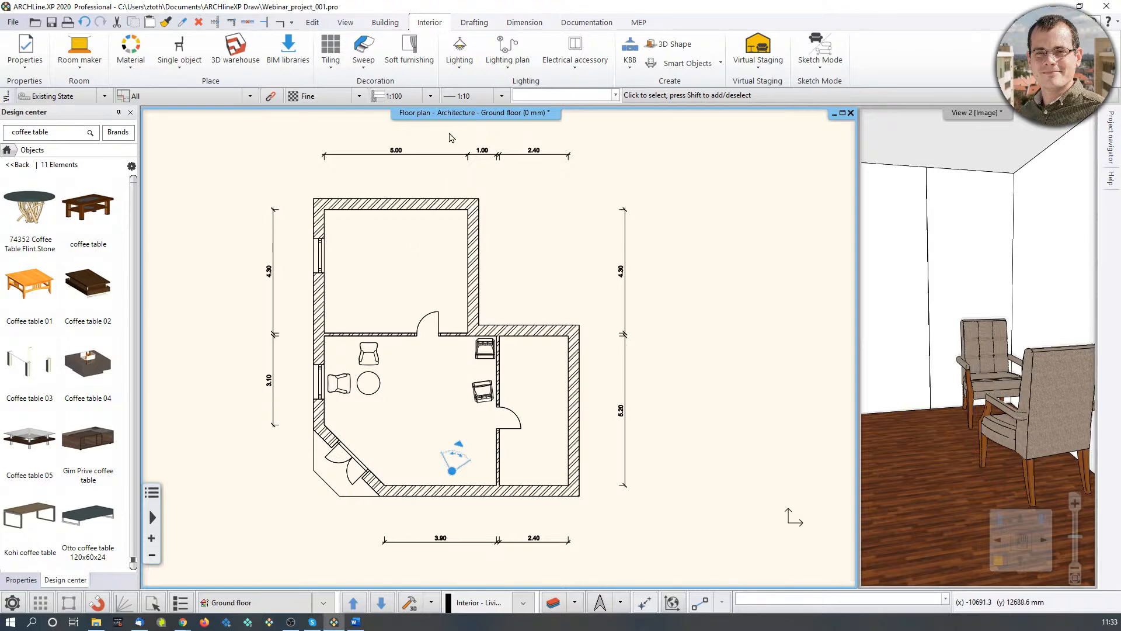
click(386, 22)
click(293, 50)
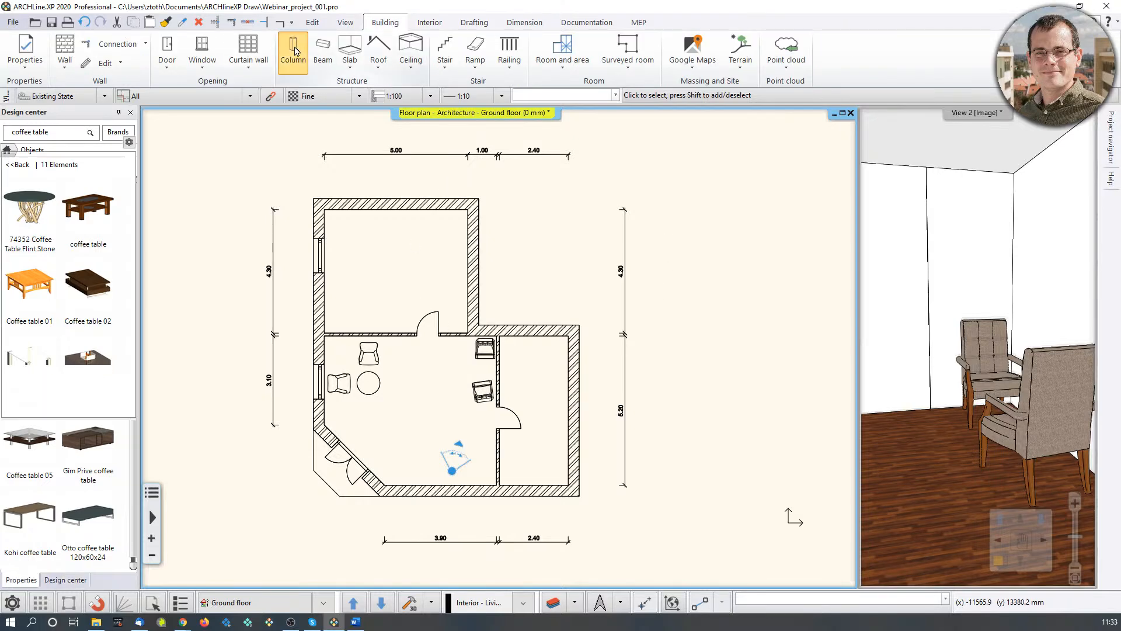
click(395, 269)
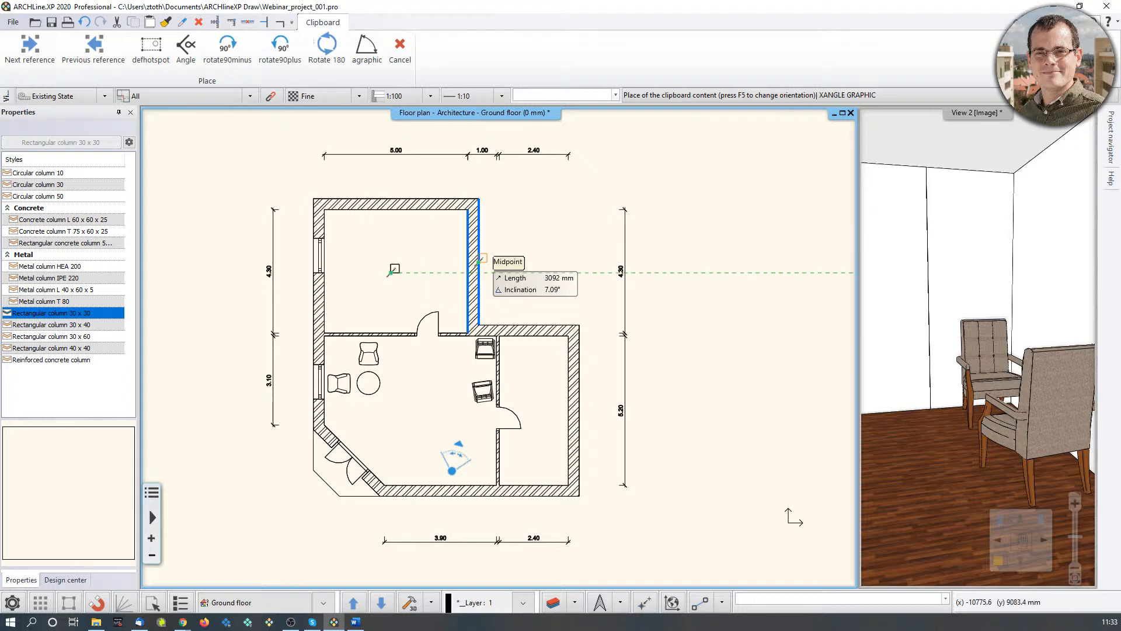
key(Escape)
key(Escape)
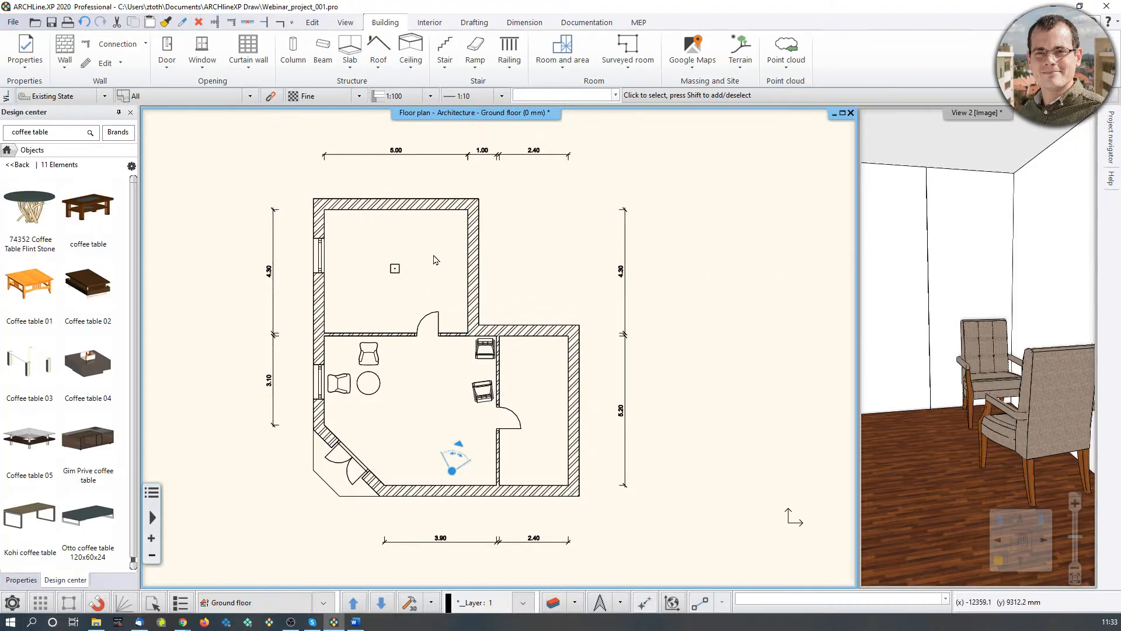
Step: Check the new column's layer in the used layers list and in the column's properties
click(549, 603)
click(787, 225)
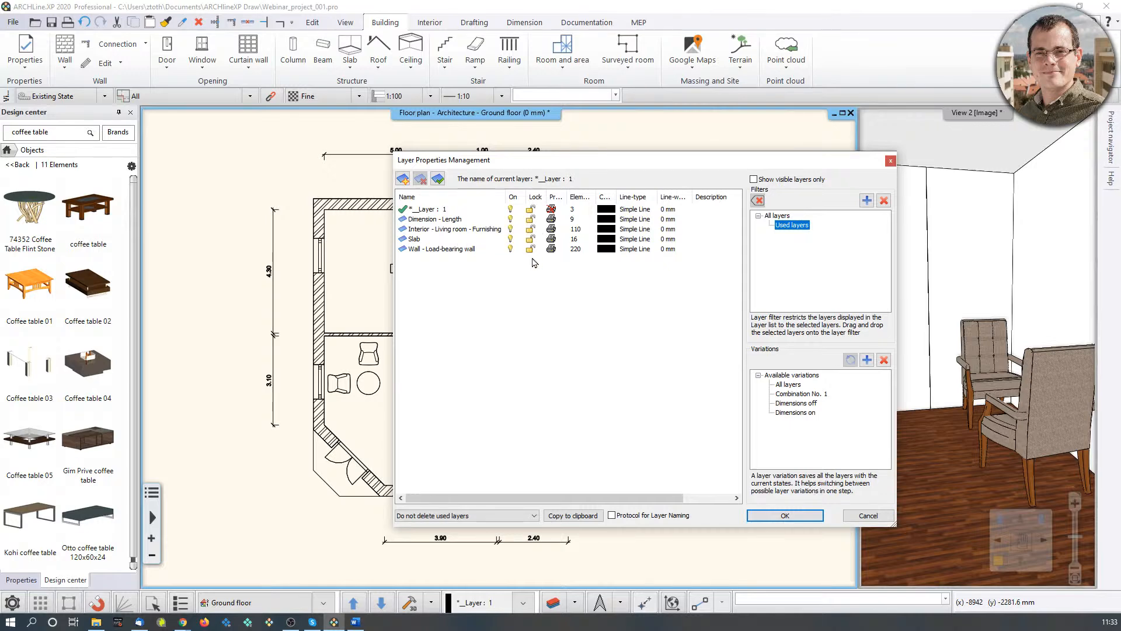
click(890, 160)
click(394, 268)
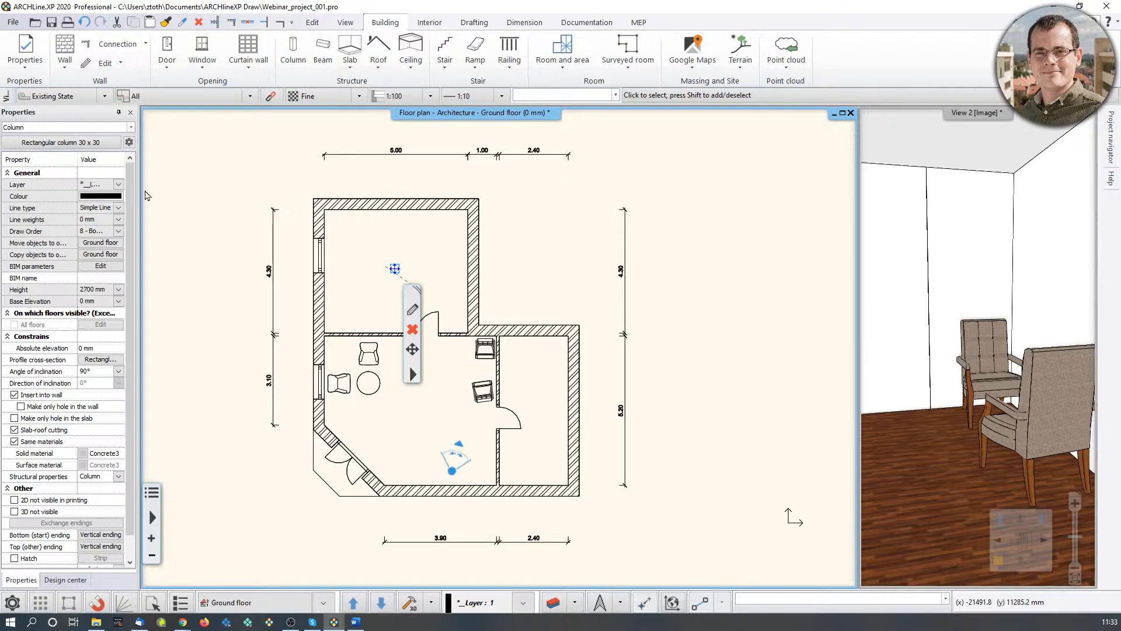
click(119, 185)
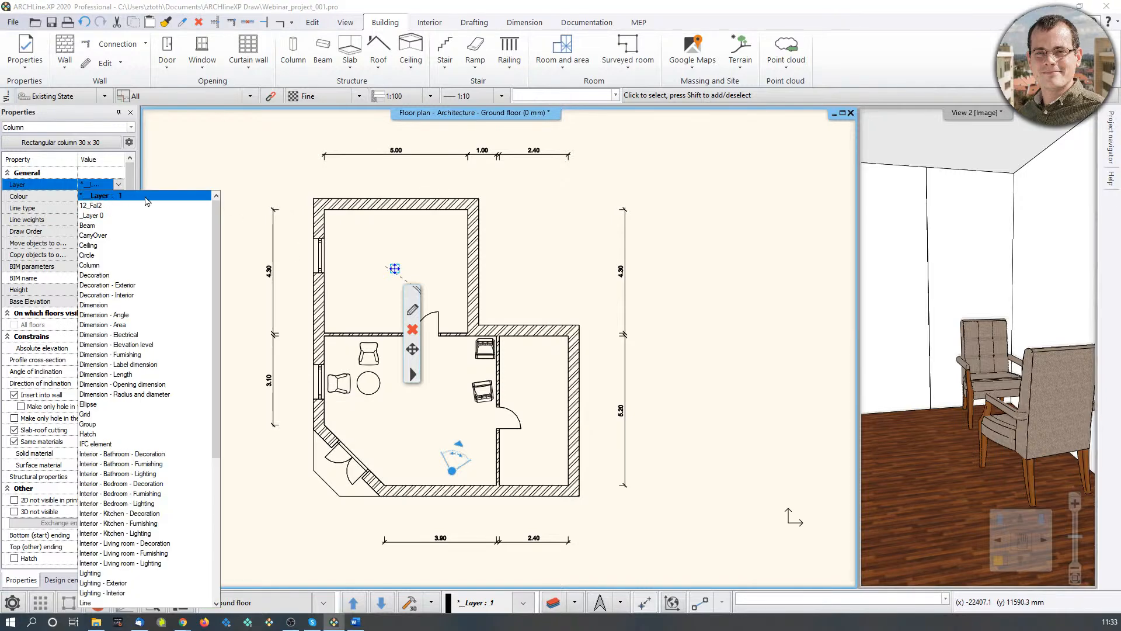
click(225, 171)
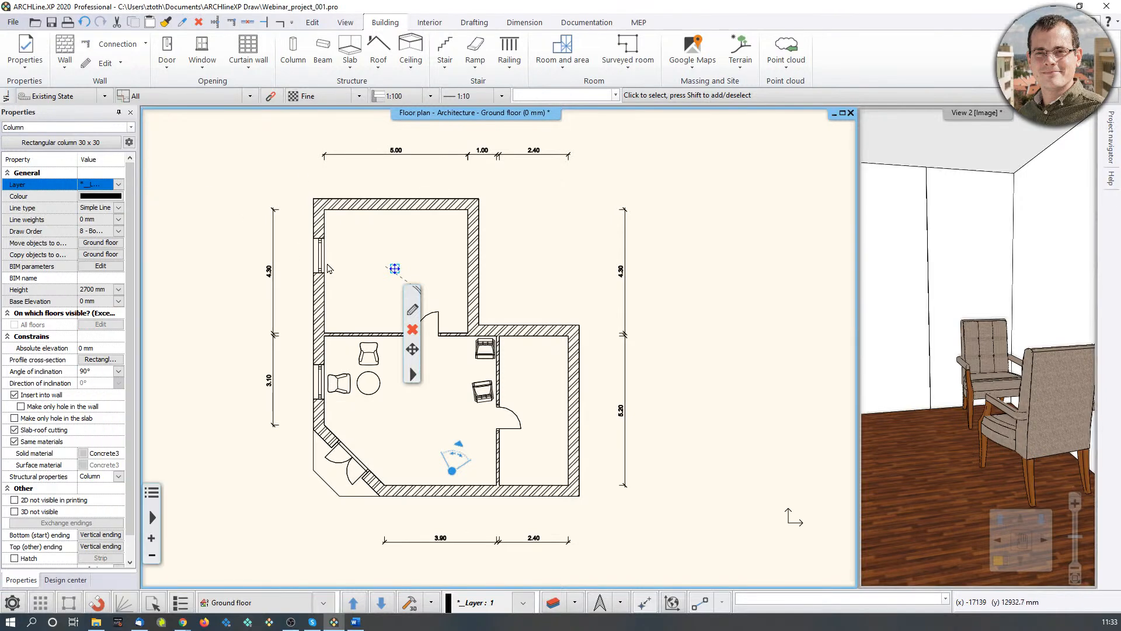
Step: Filter the layer manager to the used layers and turn off the Interior - Living room - Furnishing layer
click(552, 602)
click(789, 225)
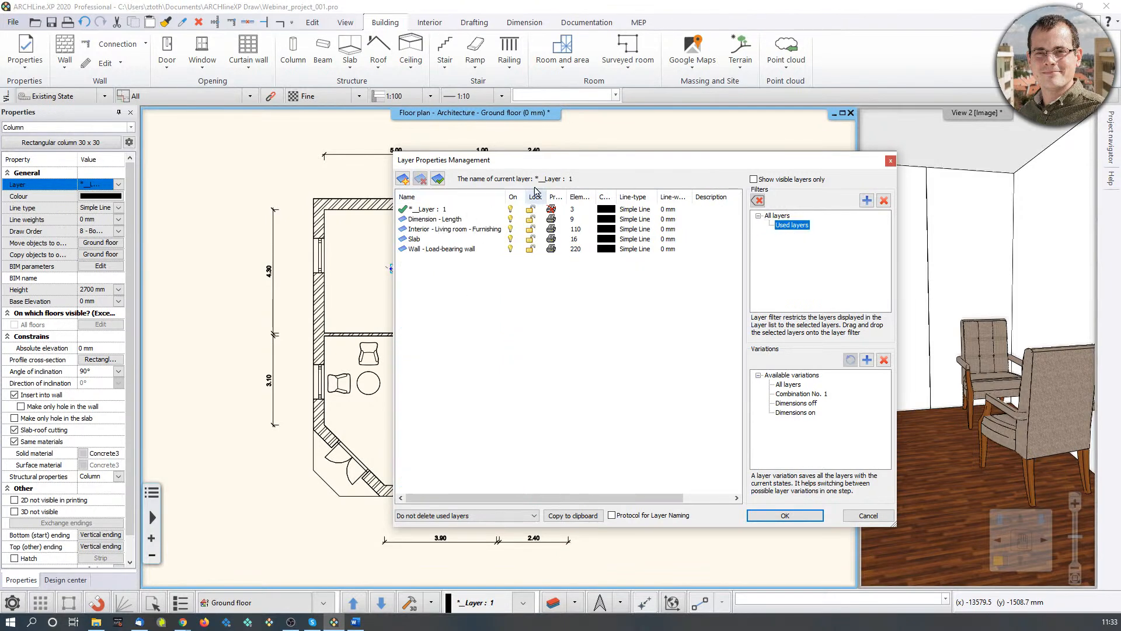
drag(548, 161, 744, 160)
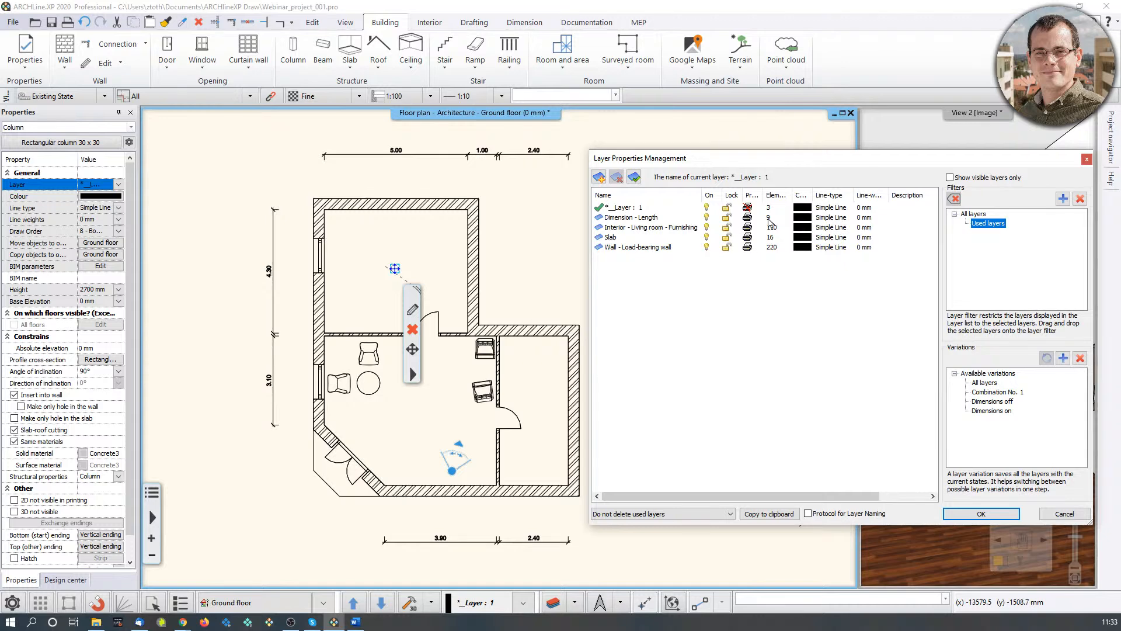
click(707, 228)
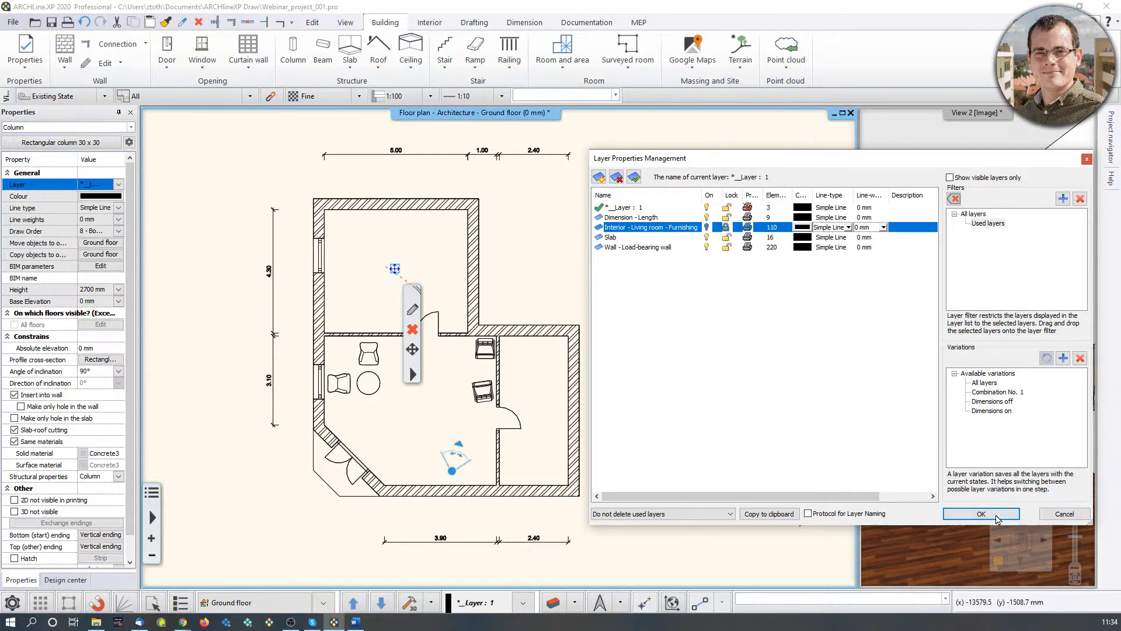
click(981, 514)
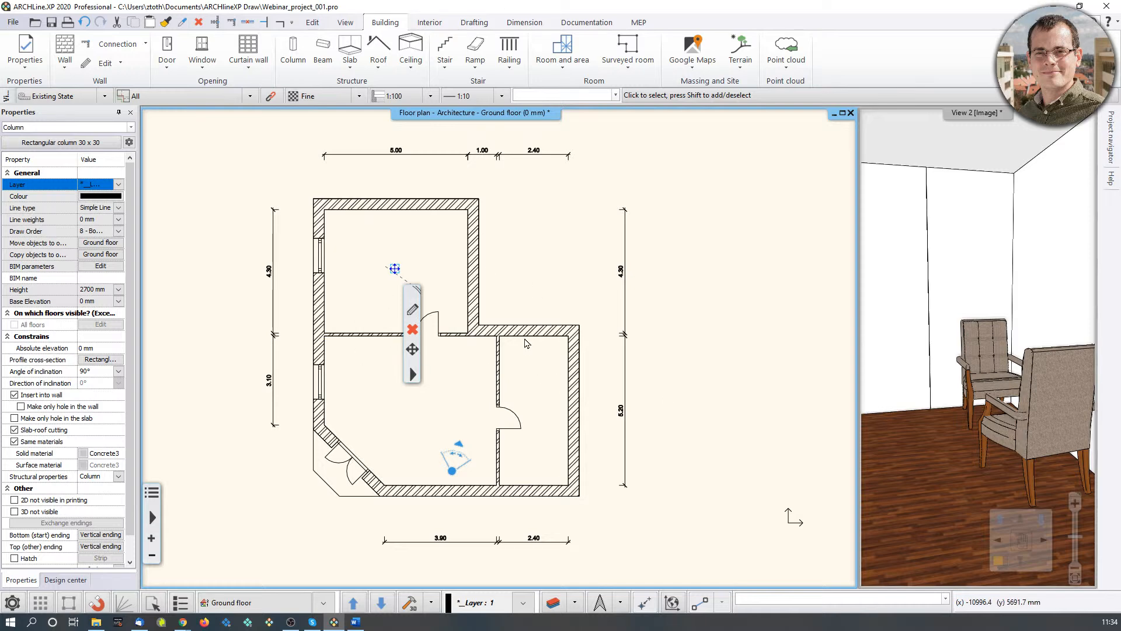
Step: Bring the 3D interior view into the main window, inspect the vestibule furniture and rebuild the 3D model
middle_drag(608, 317, 616, 327)
click(984, 385)
scroll(984, 385, down, 2)
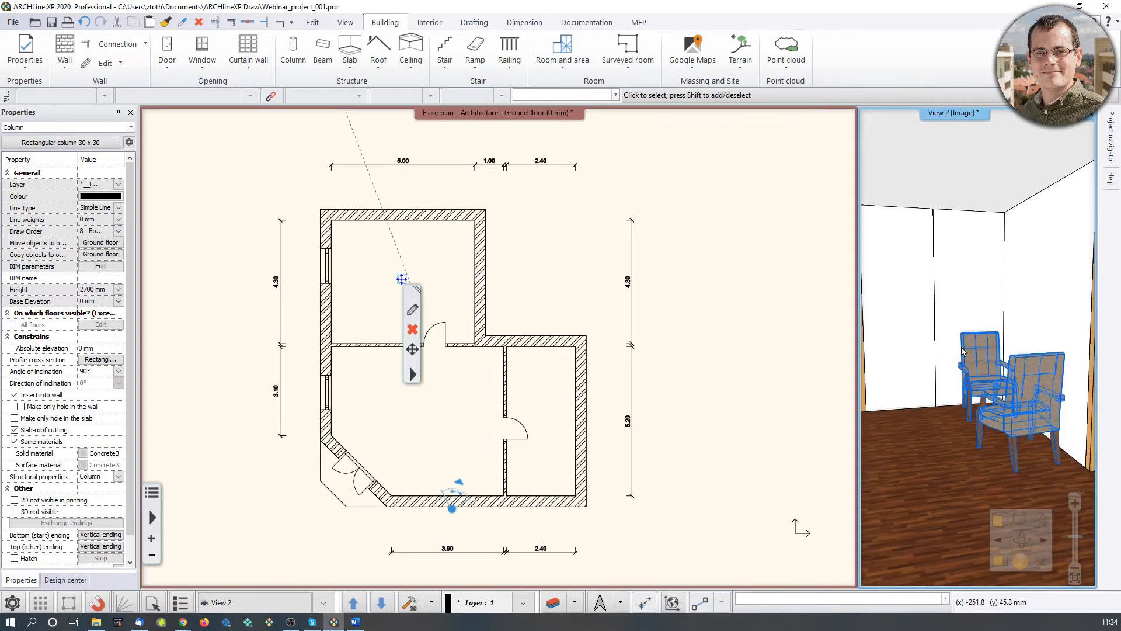
middle_drag(984, 385, 1021, 386)
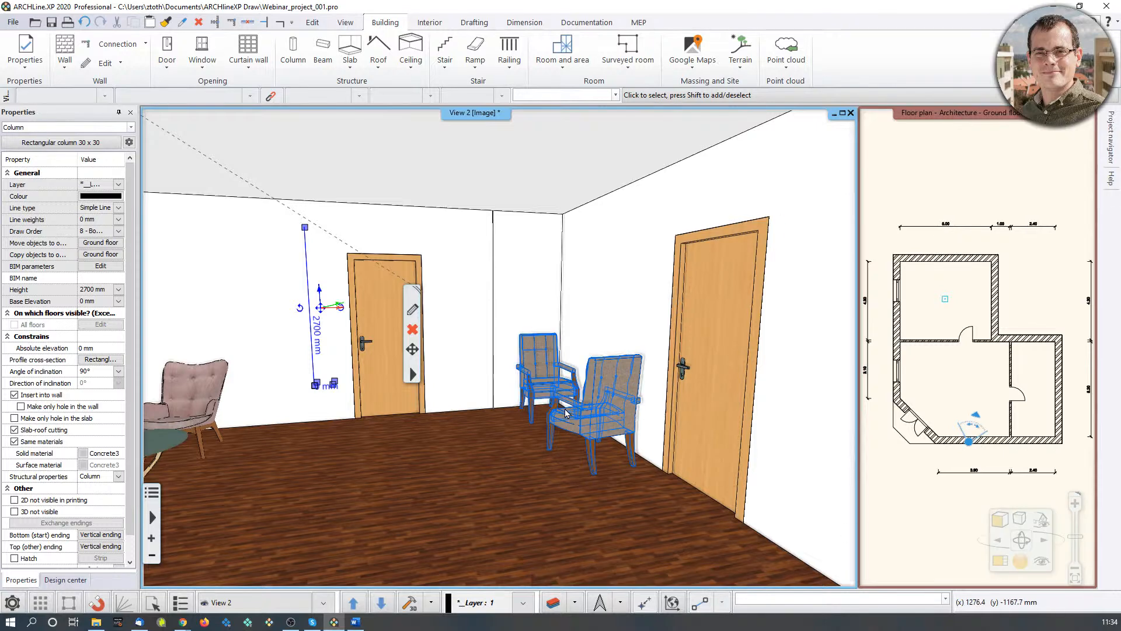
middle_drag(597, 403, 540, 426)
click(1046, 188)
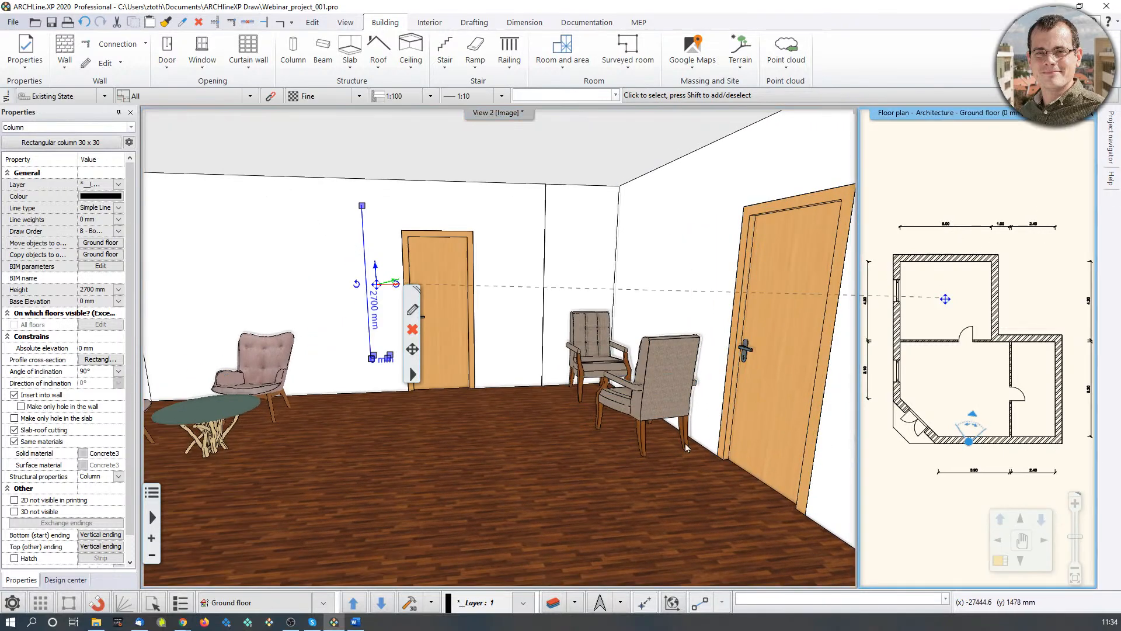
click(411, 605)
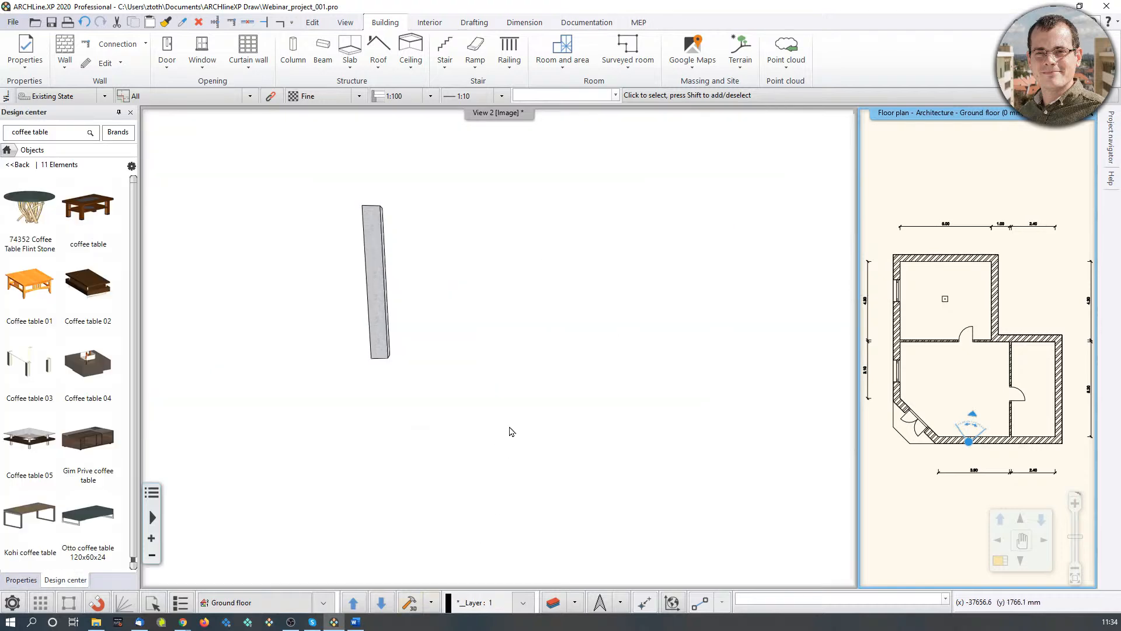
click(411, 603)
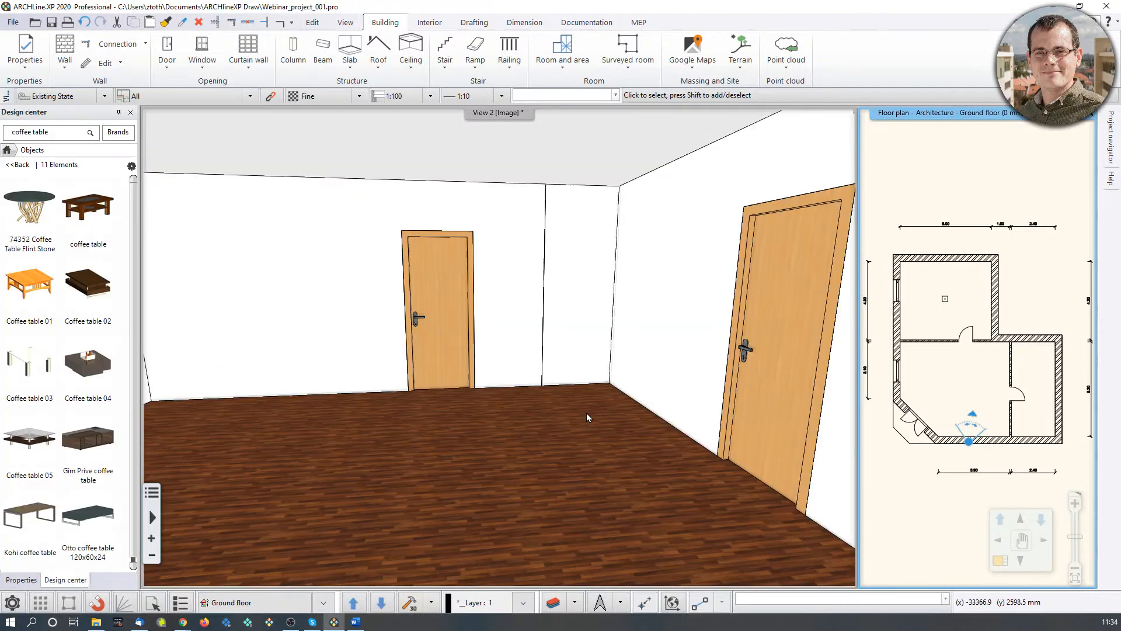
mouse_move(595, 379)
middle_down()
mouse_move(538, 385)
mouse_move(575, 382)
middle_up()
Step: Filter the 3D view's layer list to the used layers and check the visibility of Interior - Living room - Furnishing
click(551, 606)
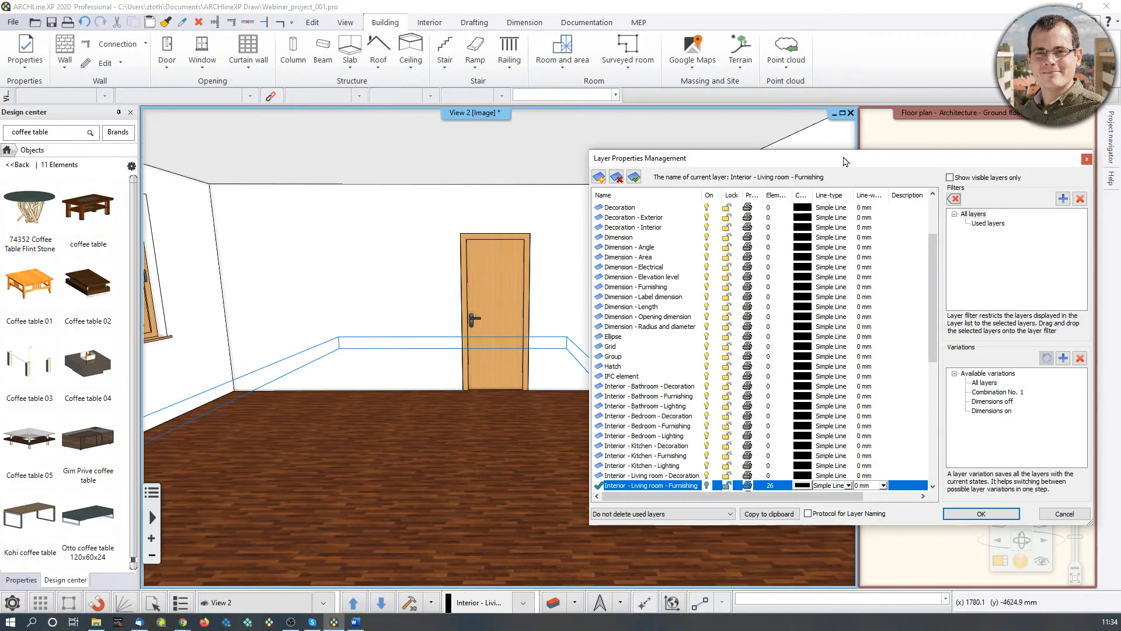
click(986, 223)
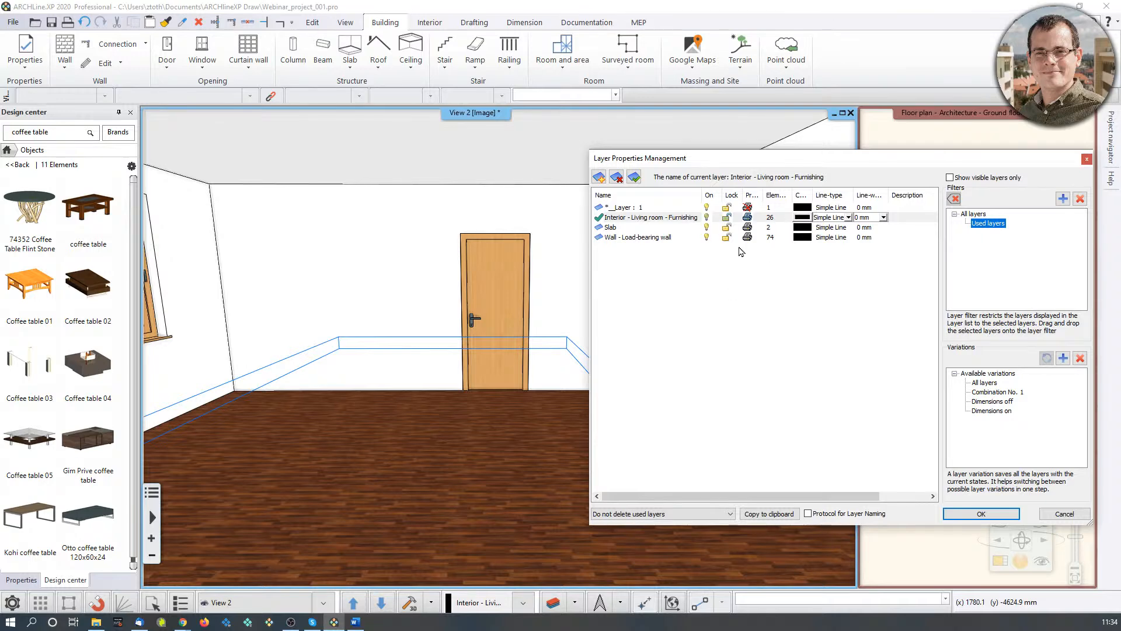
click(711, 220)
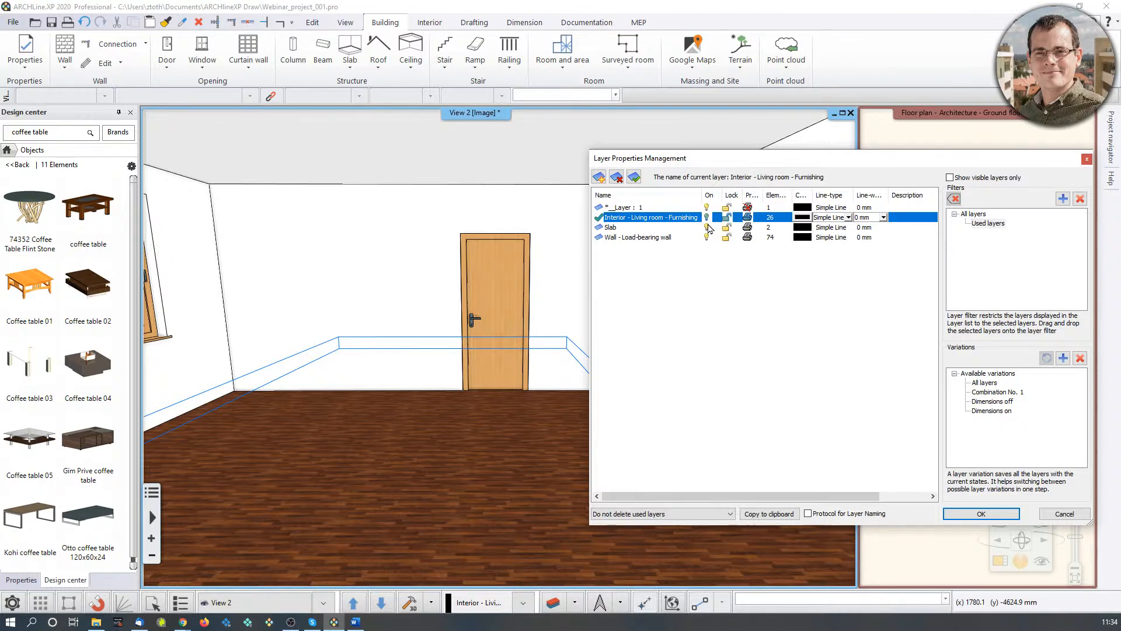
click(744, 313)
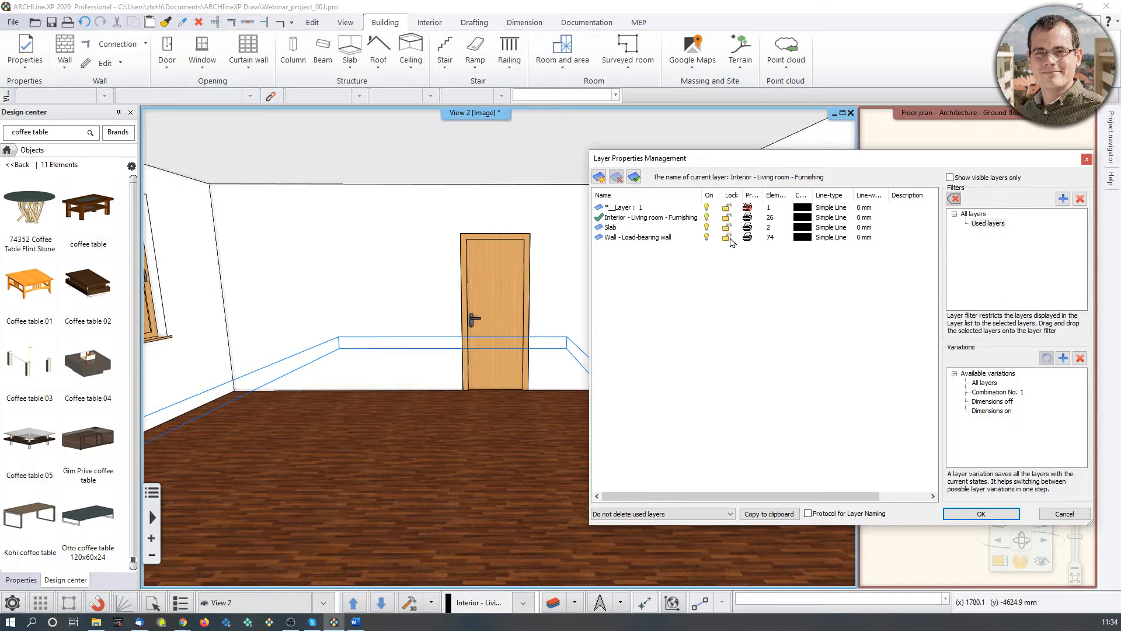
click(996, 515)
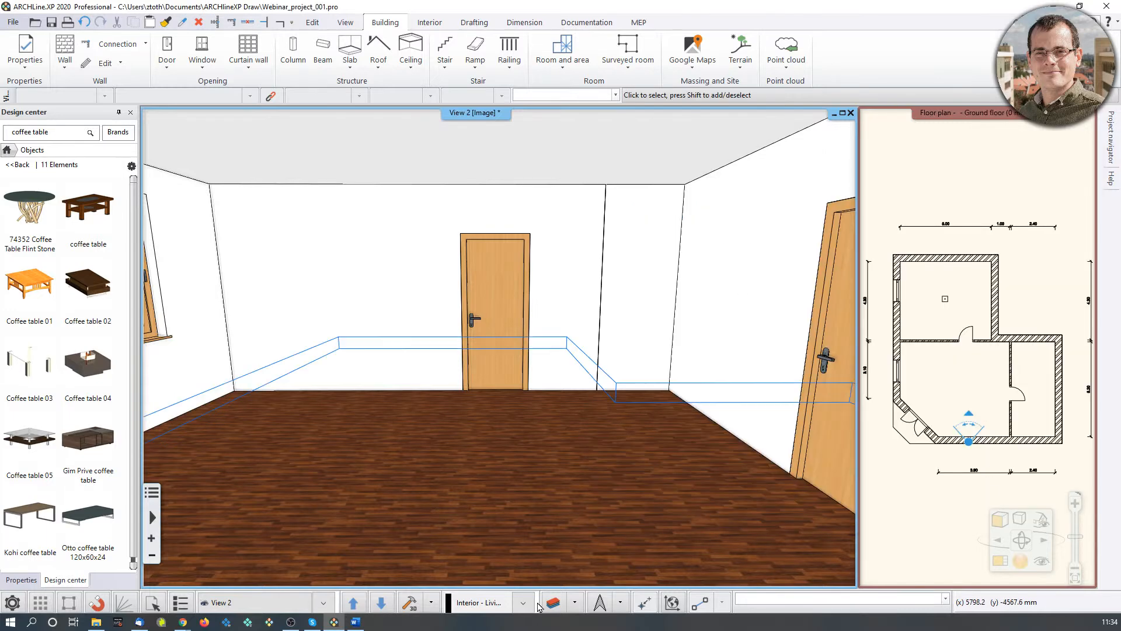
Step: Review the 3D view's layers in Layer Walk and close it
click(576, 606)
click(571, 534)
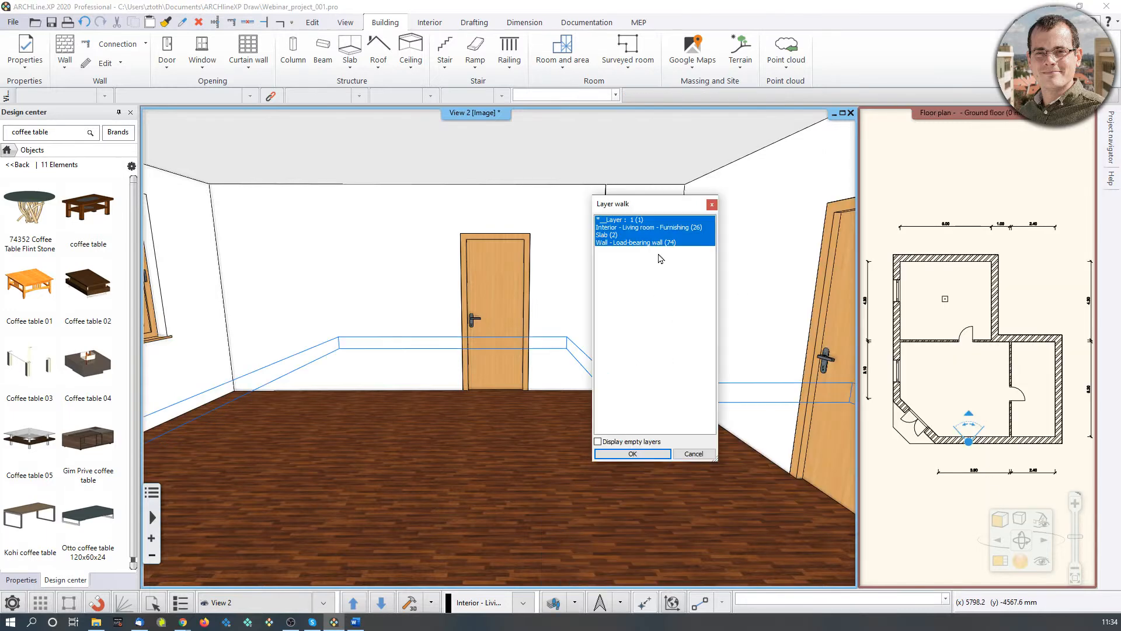
click(710, 205)
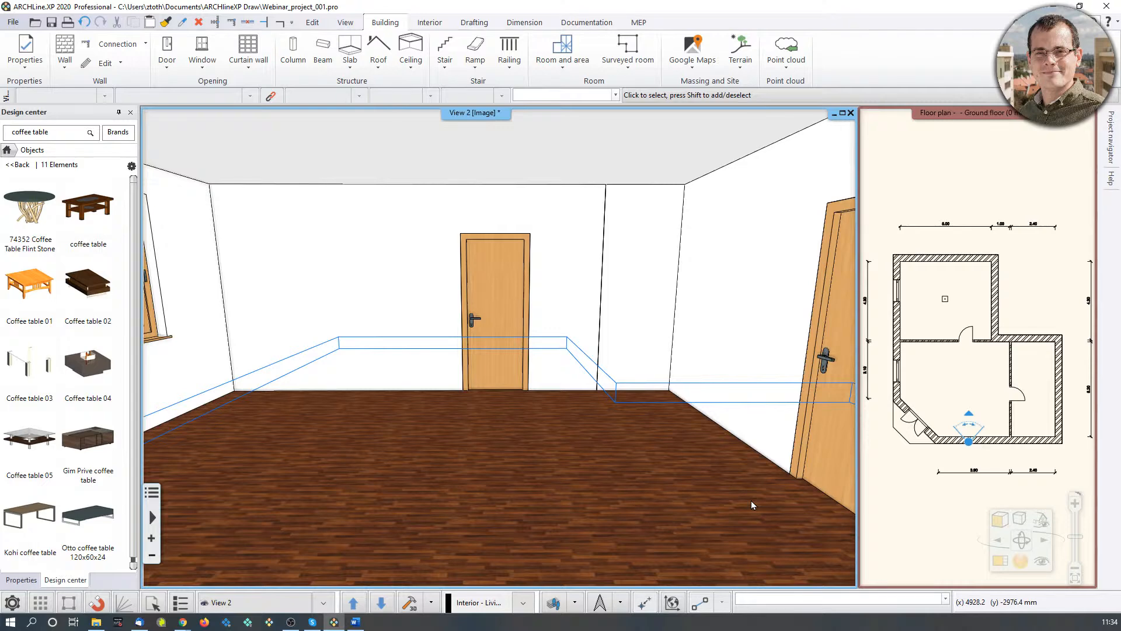
Step: Bring the floor plan into the main window and turn the Interior - Living room - Furnishing layer on
click(903, 427)
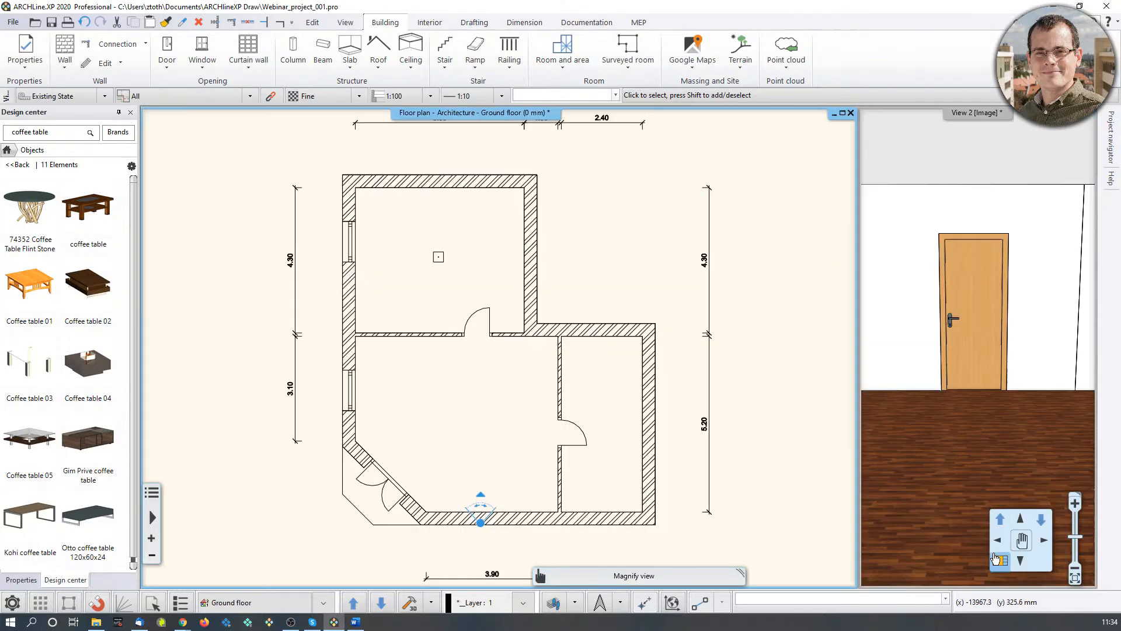
click(575, 602)
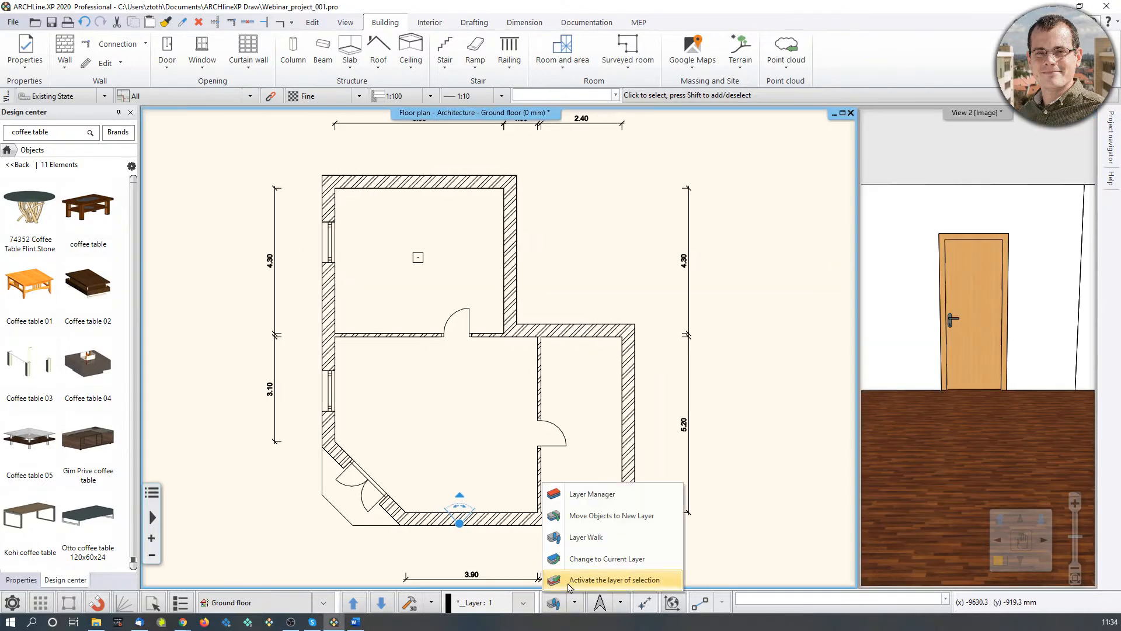
click(595, 495)
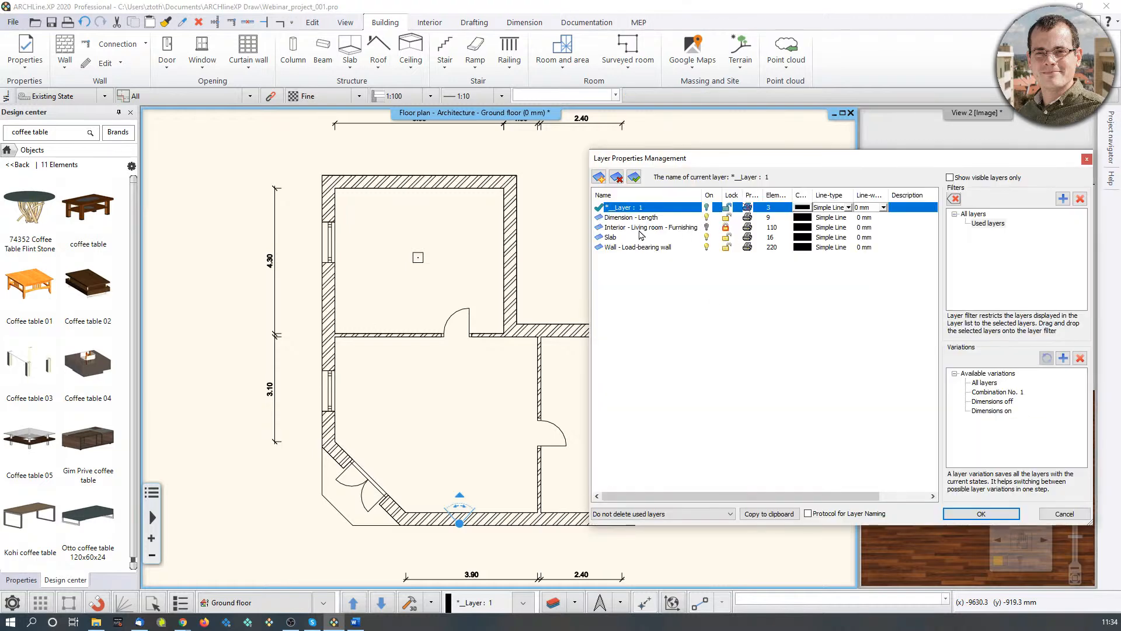
click(706, 228)
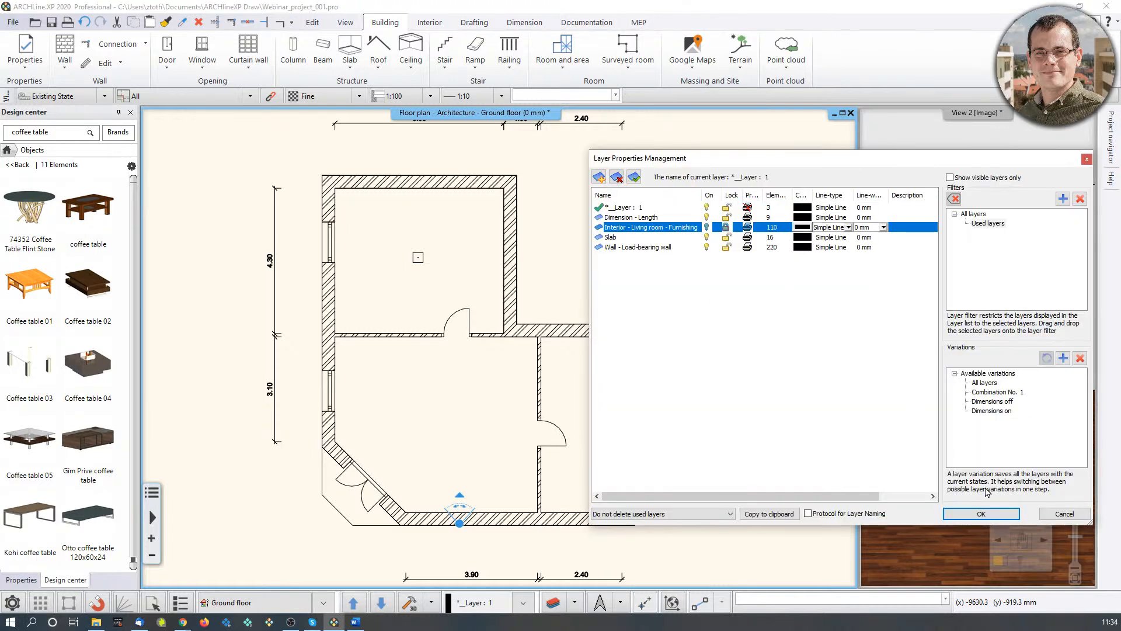
click(990, 514)
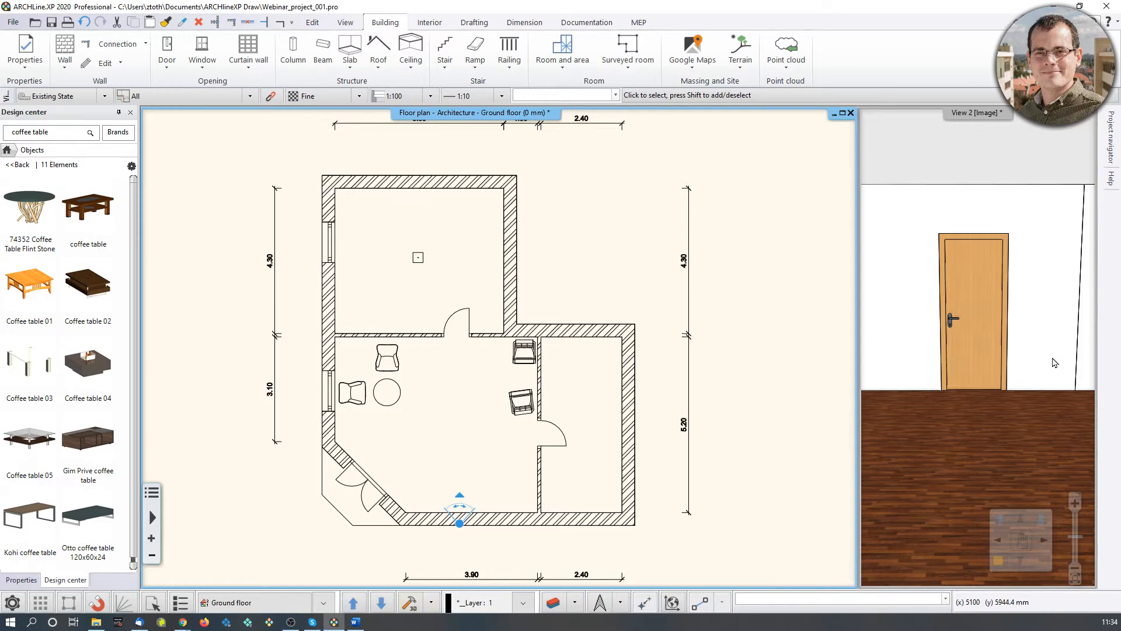
Step: Rebuild the 3D model and check the interior view for the vestibule furniture, comparing it with the floor plan
drag(1047, 370, 993, 363)
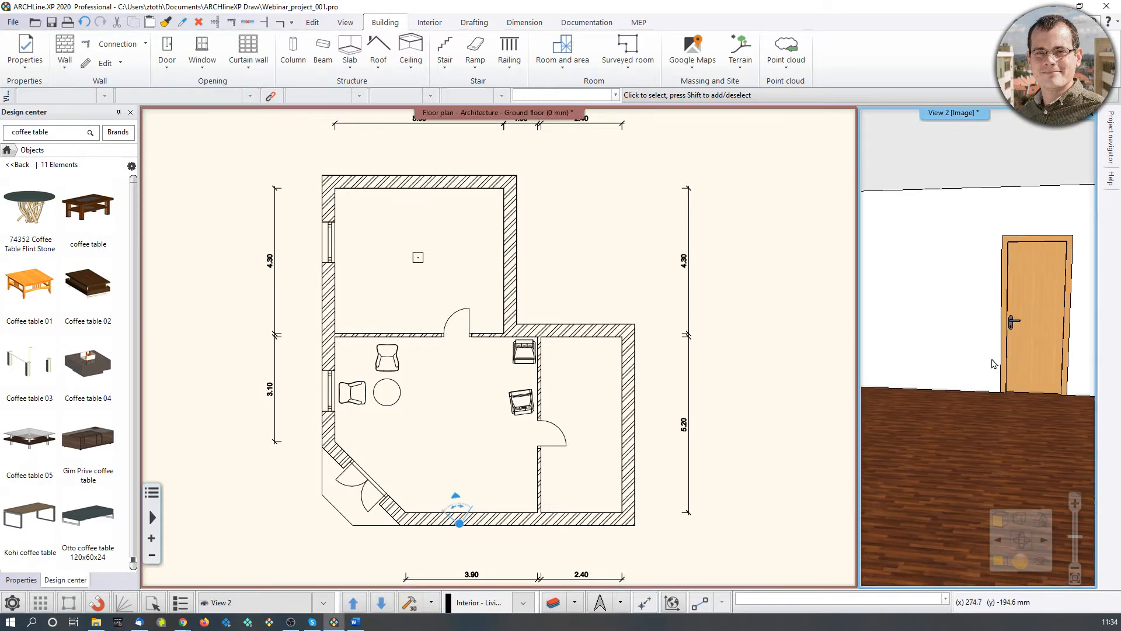
click(407, 606)
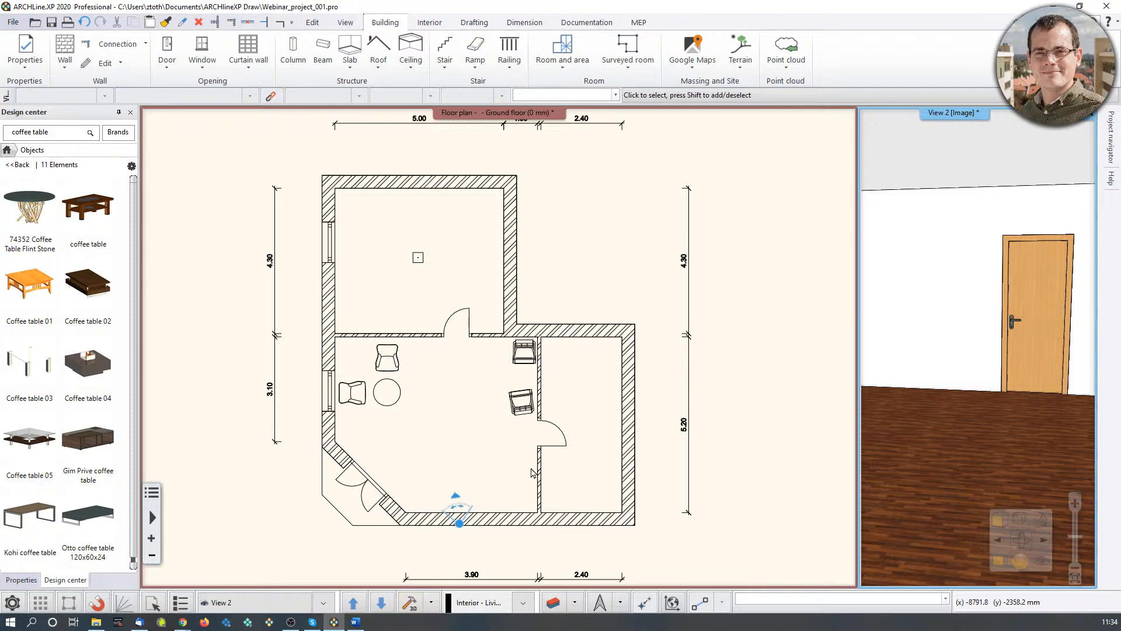
click(532, 472)
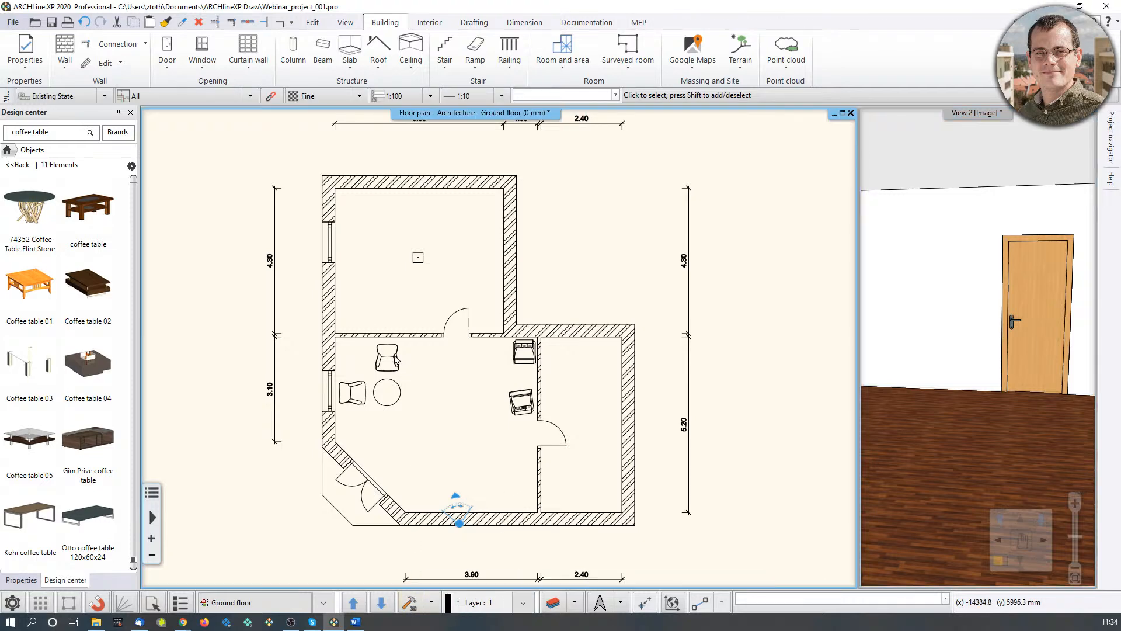
drag(1020, 335, 871, 331)
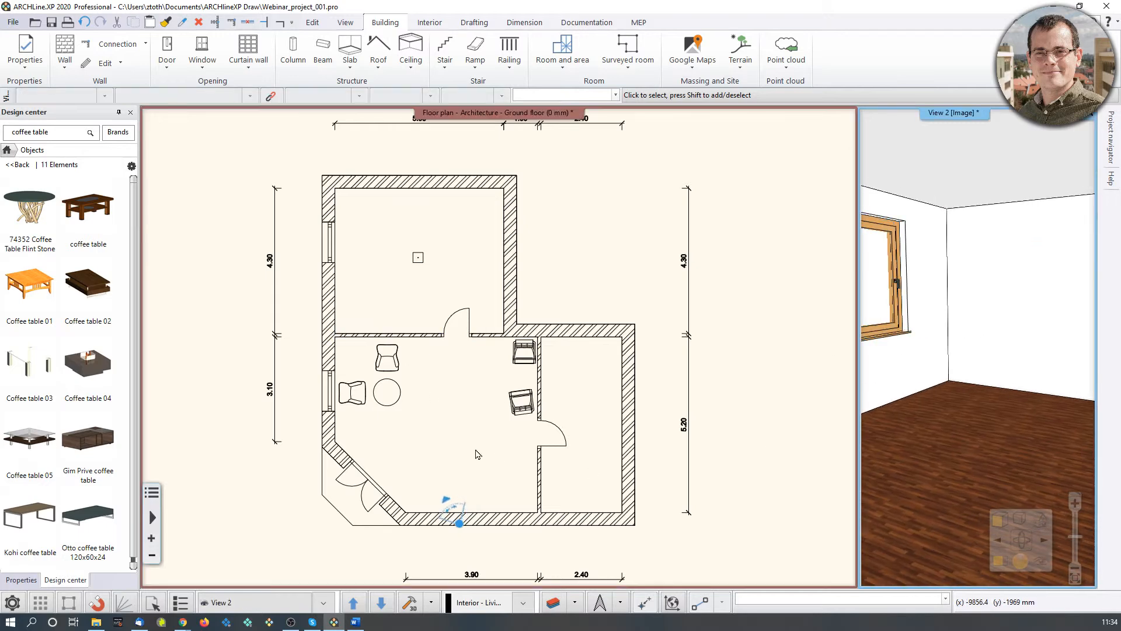
click(478, 454)
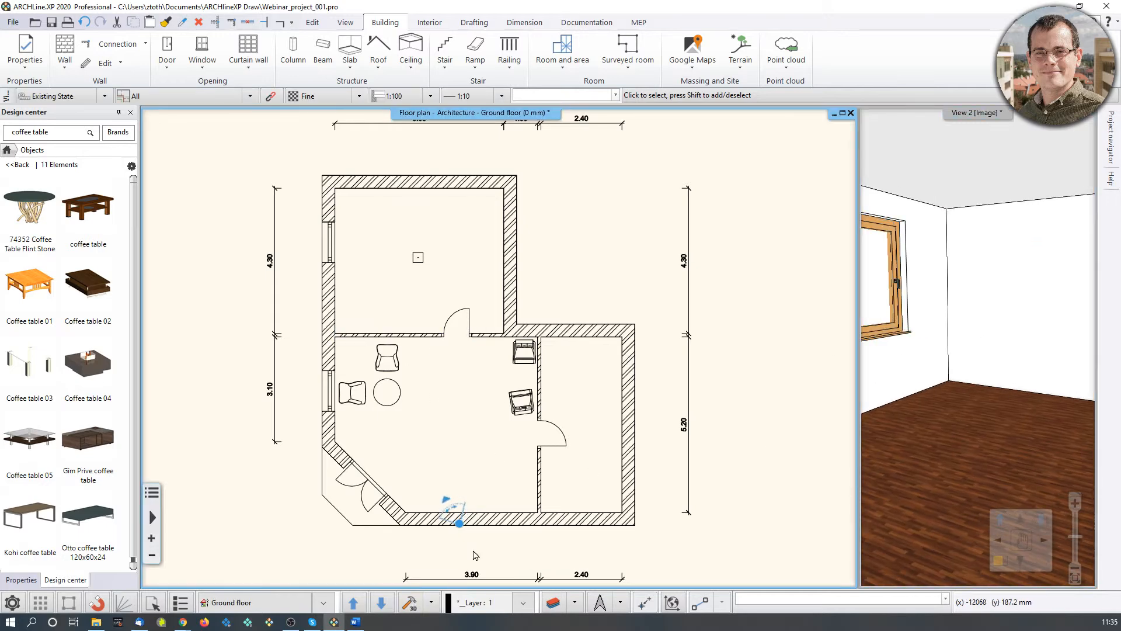
click(1030, 412)
drag(1003, 419, 1034, 410)
middle_drag(399, 395, 421, 399)
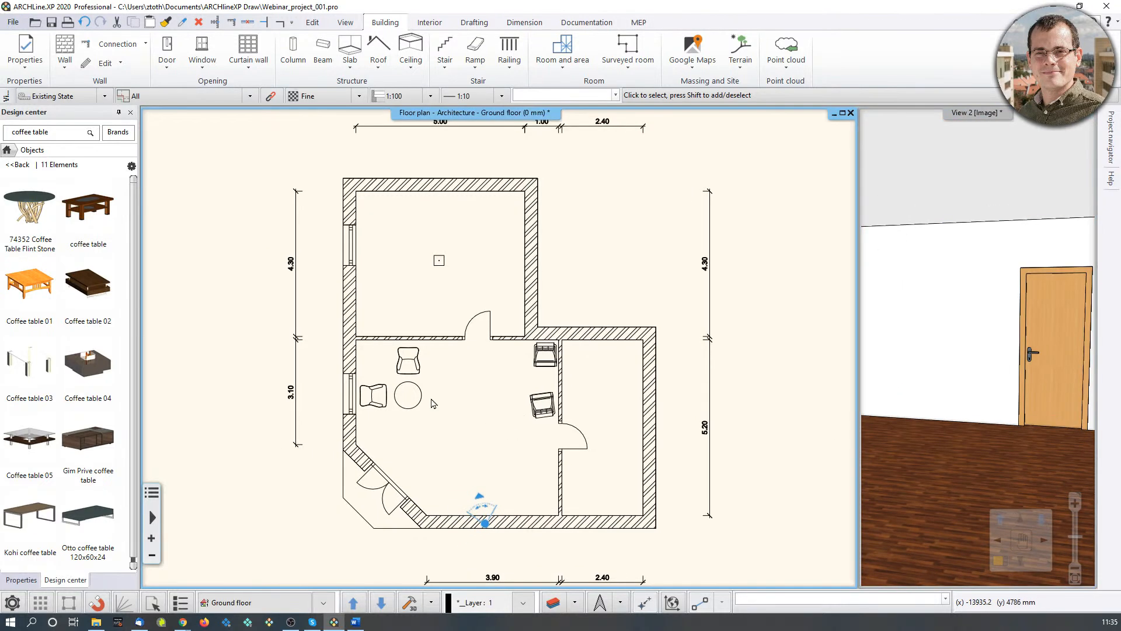
Step: Try to select the vestibule's armchairs and round coffee table on the floor plan, individually and with a selection window
scroll(431, 398, up, 1)
click(379, 321)
middle_drag(419, 439, 401, 447)
click(442, 463)
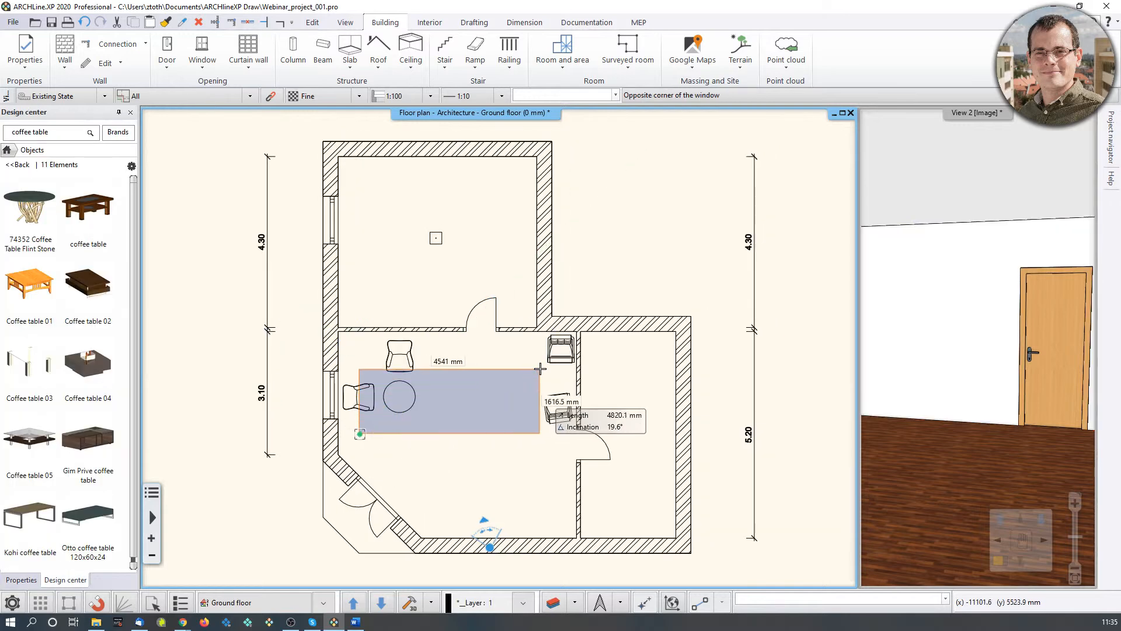
click(563, 348)
click(355, 332)
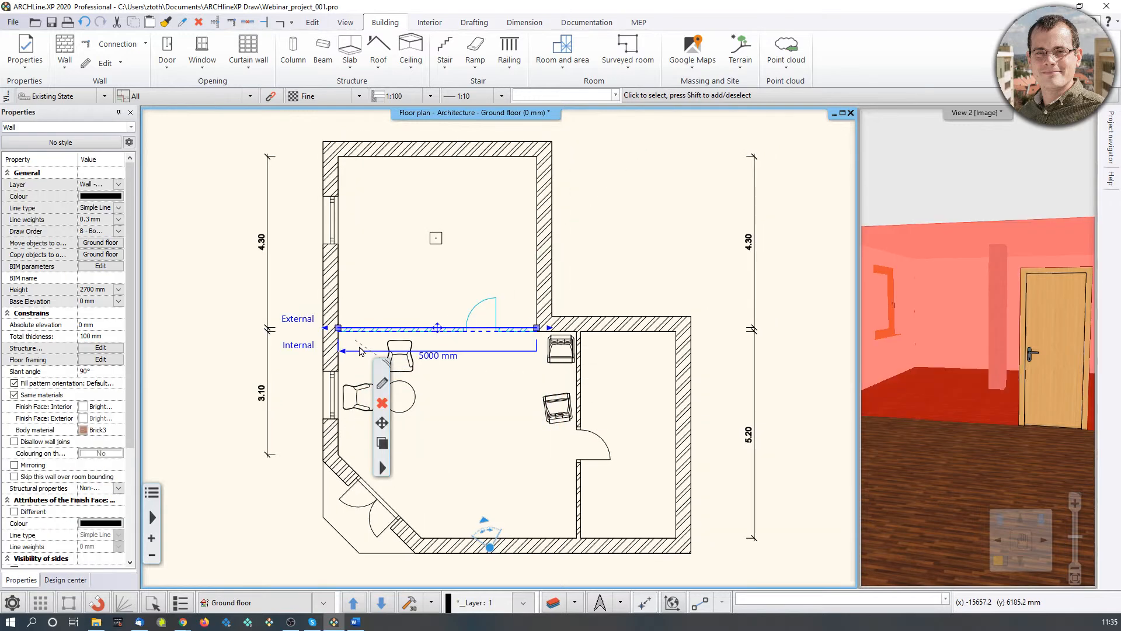
click(353, 351)
click(357, 360)
middle_drag(358, 371, 429, 366)
scroll(430, 366, up, 2)
click(415, 318)
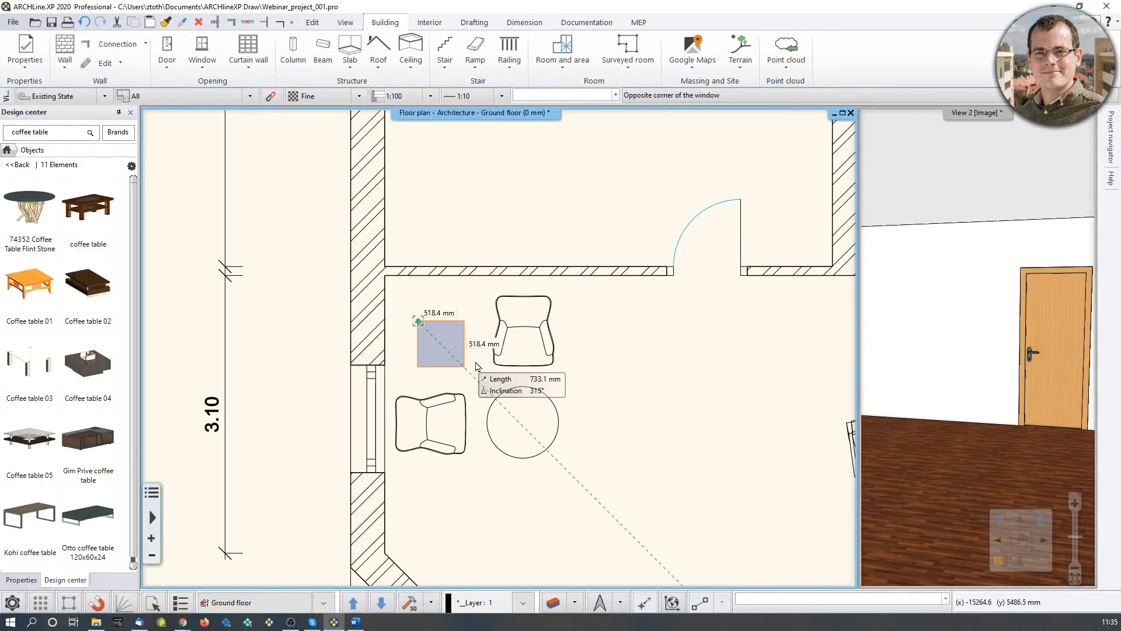
scroll(645, 467, down, 6)
key(Escape)
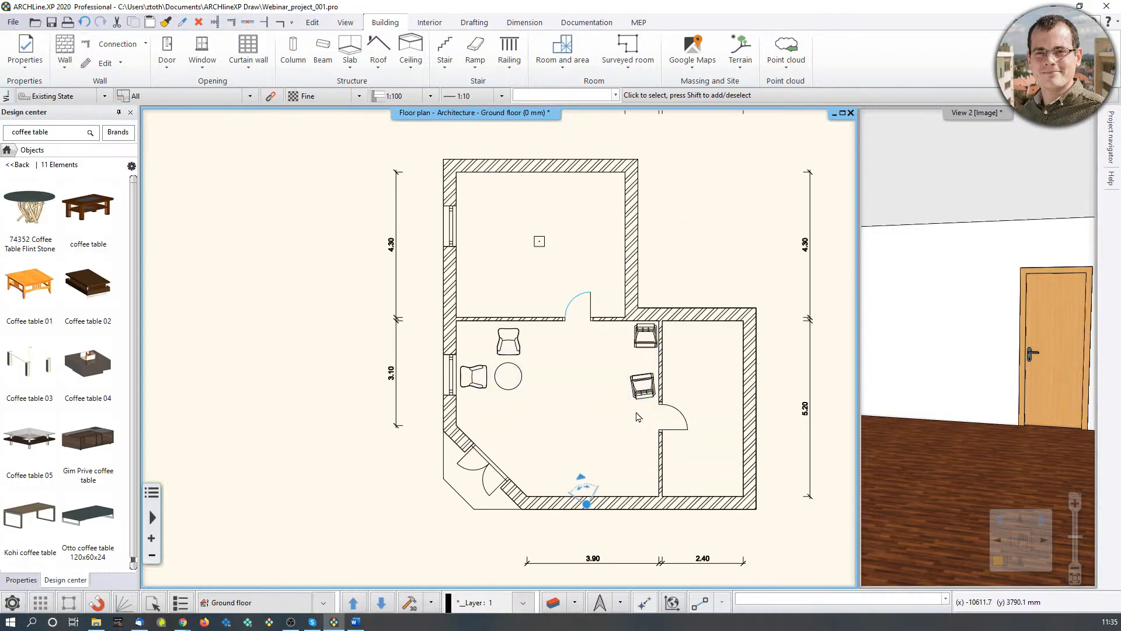
click(506, 368)
click(507, 372)
Step: Unlock the Interior - Living room - Furnishing layer in the floor plan's layer properties
click(553, 602)
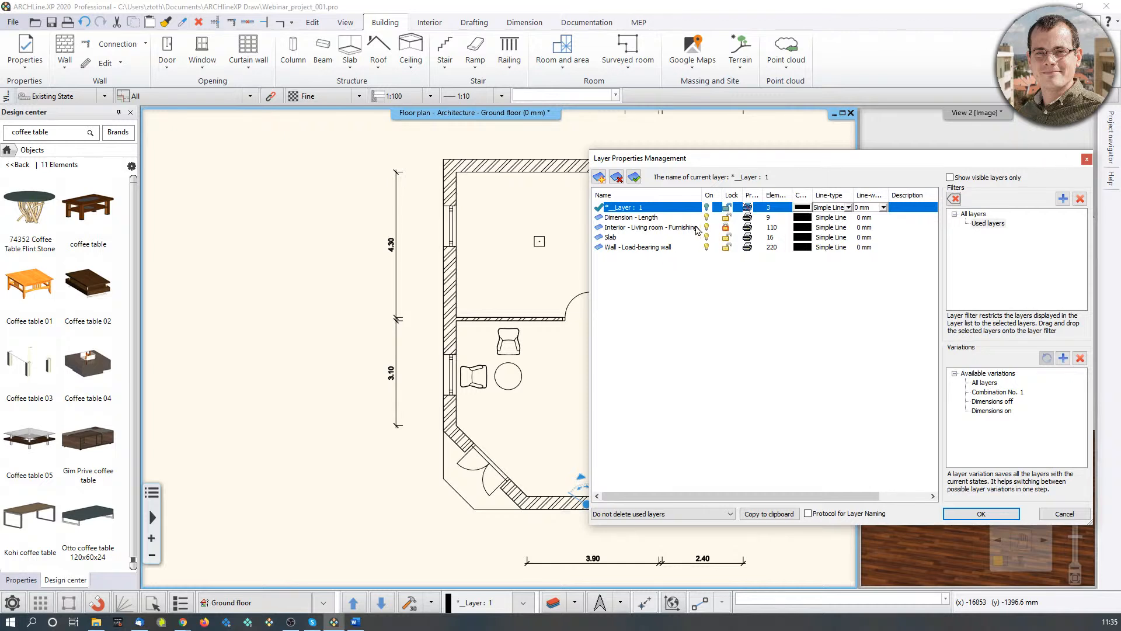
click(1087, 159)
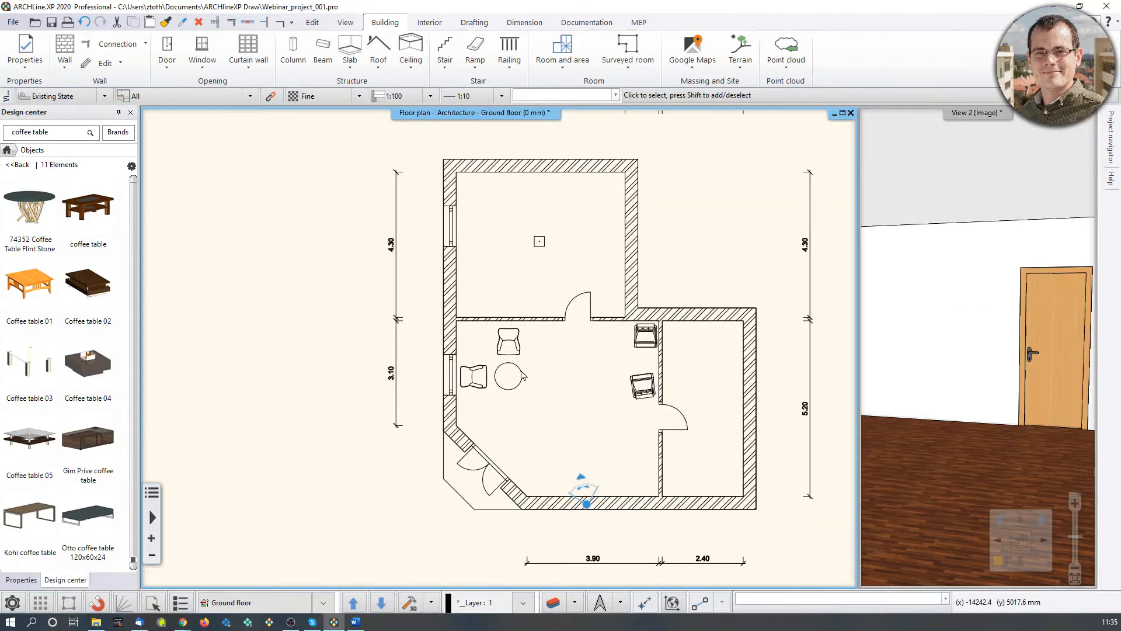
scroll(528, 376, up, 4)
click(533, 378)
click(552, 286)
middle_drag(623, 320, 573, 322)
click(582, 520)
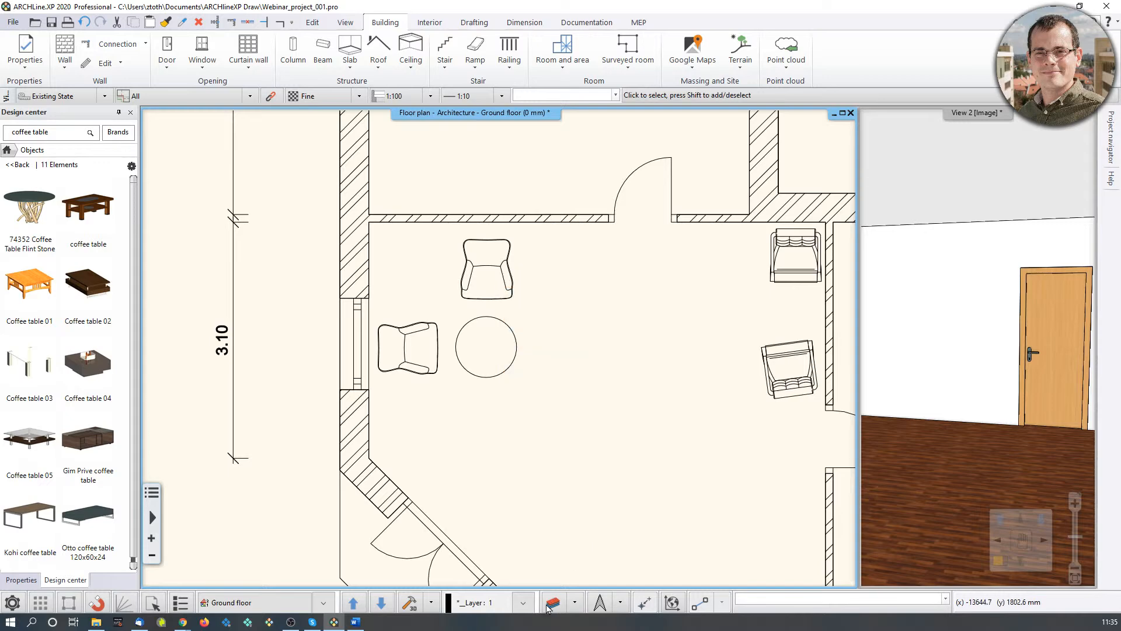
click(726, 227)
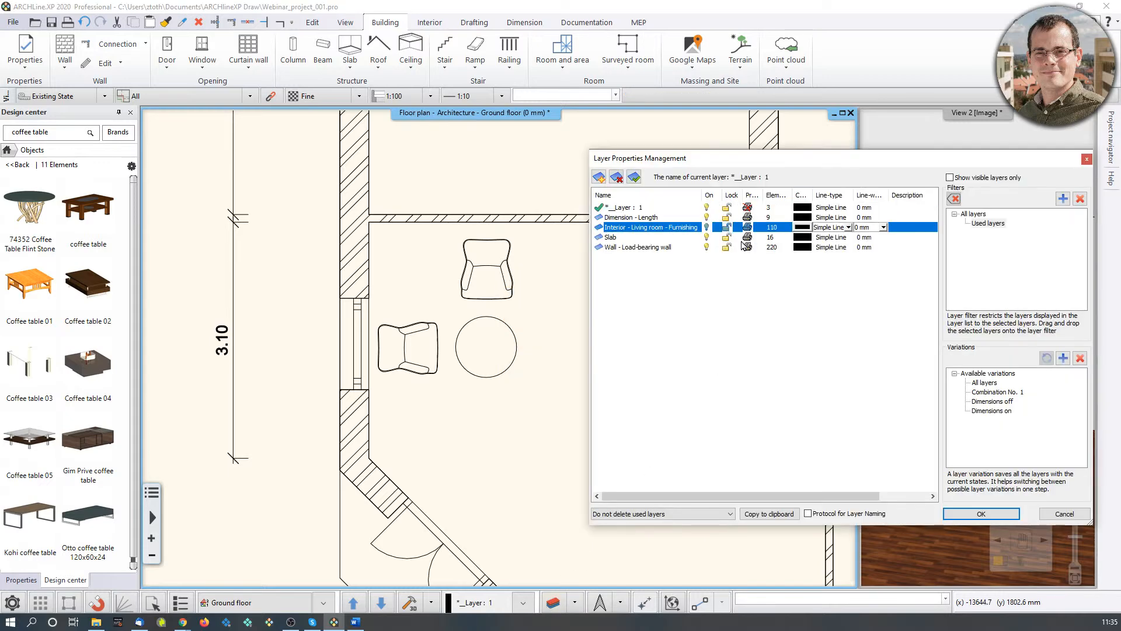
click(981, 513)
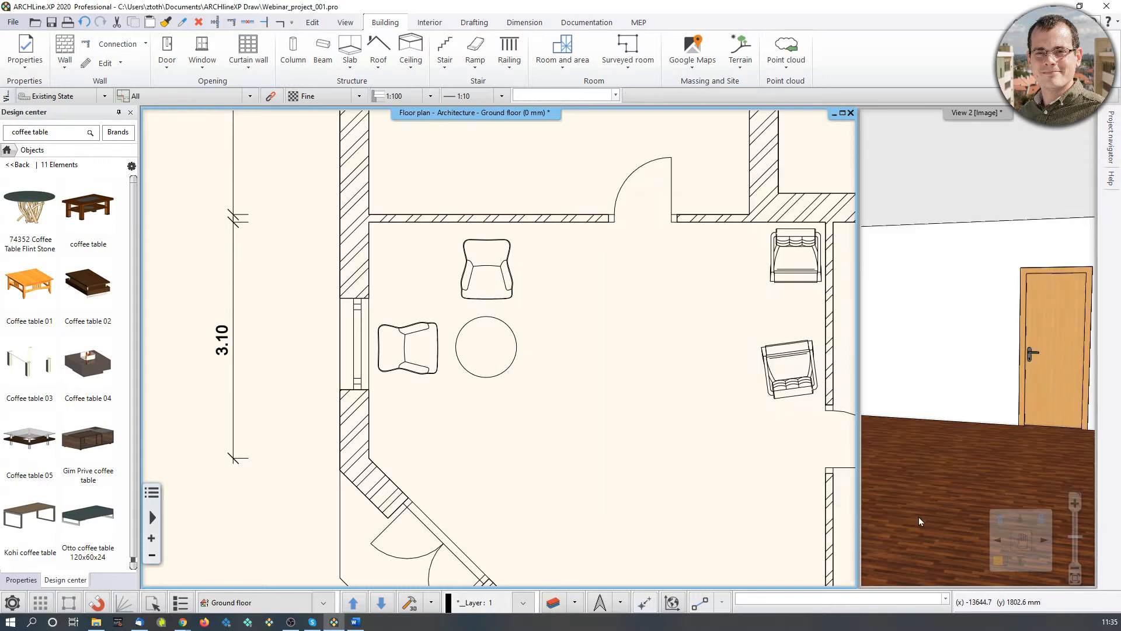
Step: Rebuild the 3D model and turn the interior view towards the vestibule armchair
click(413, 606)
drag(959, 349, 1060, 345)
drag(1042, 388, 984, 377)
click(563, 356)
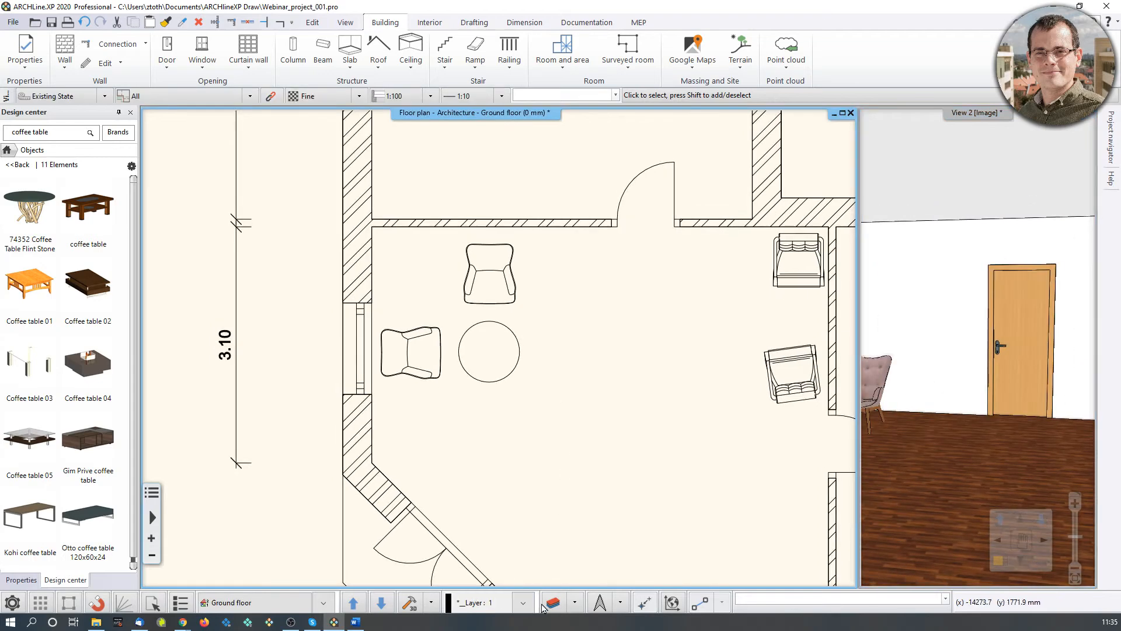
Step: List all layers in the floor plan's layer properties and create a new layer named Vestibule_version_1
click(553, 605)
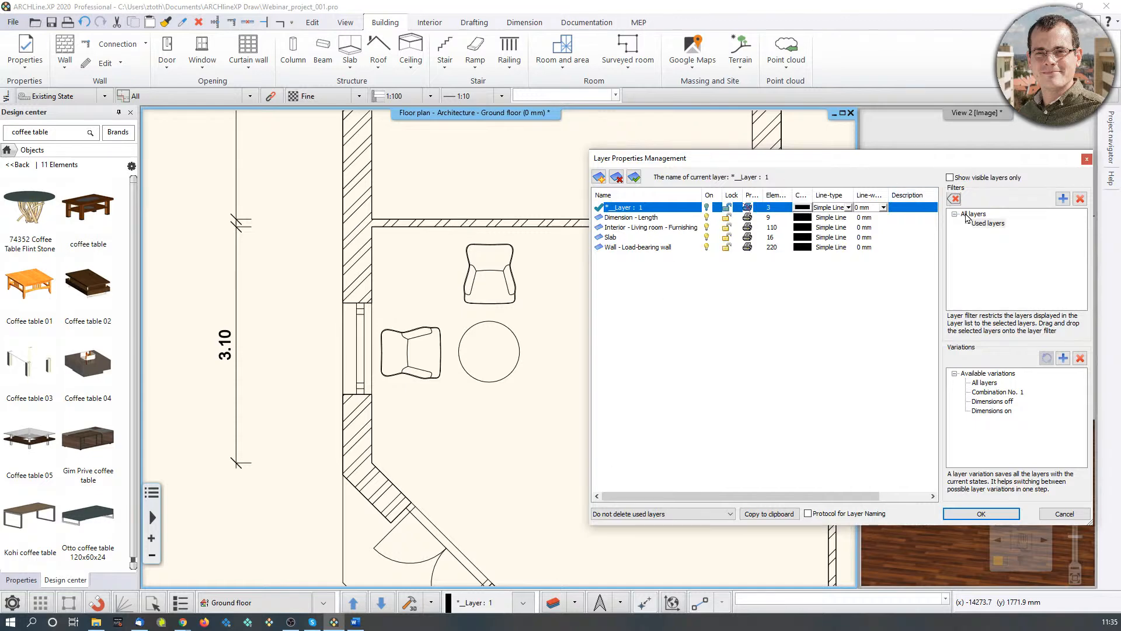
click(970, 214)
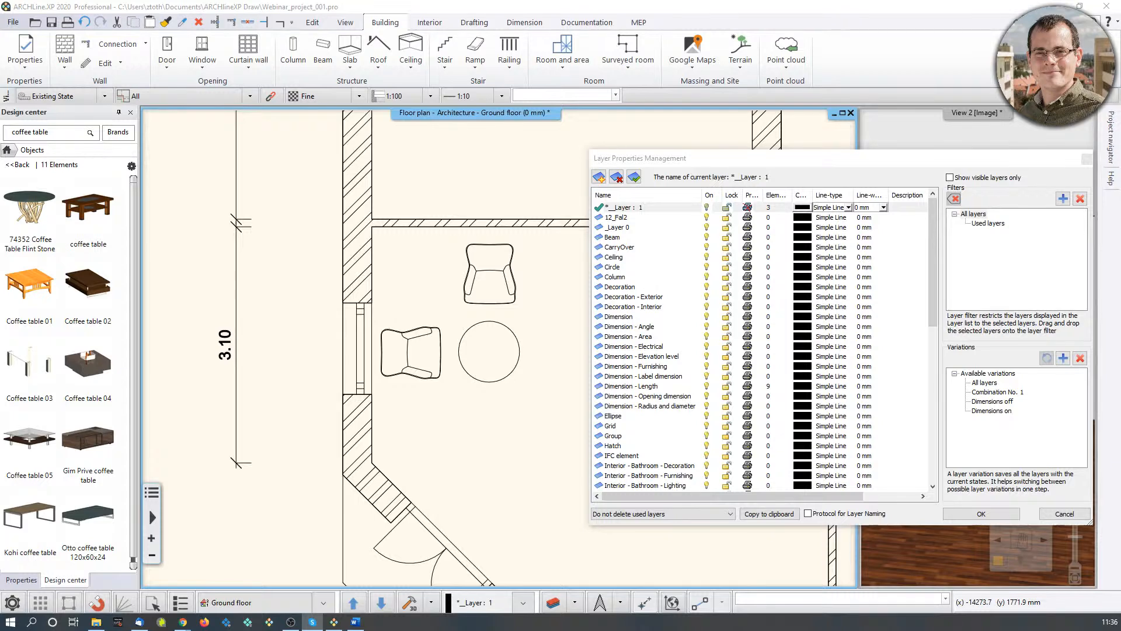
scroll(653, 384, down, 4)
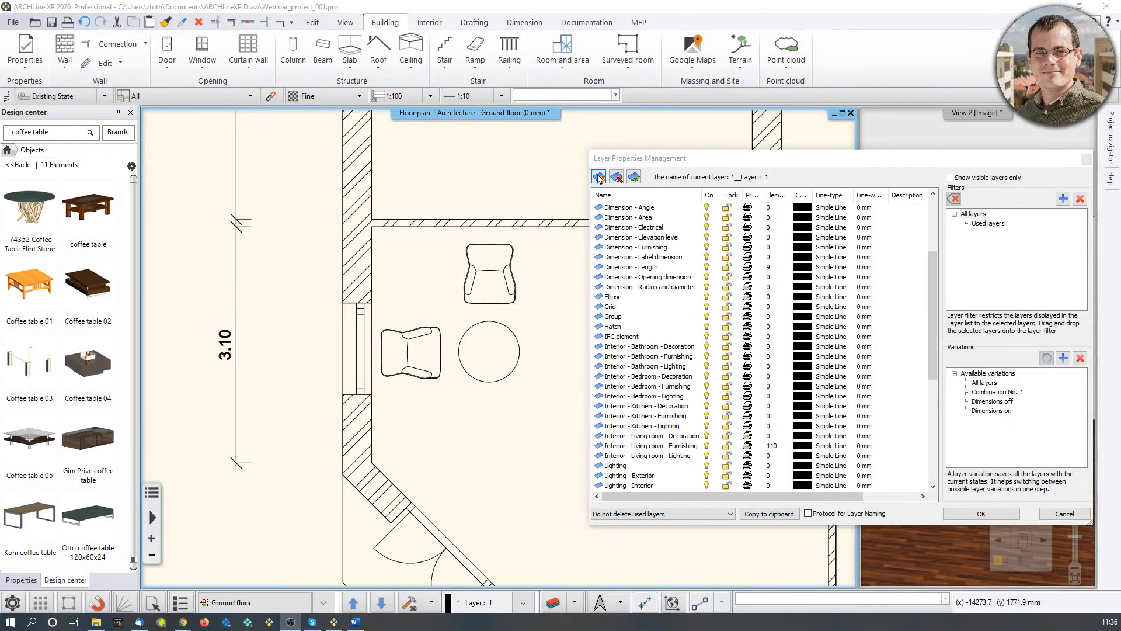
click(598, 177)
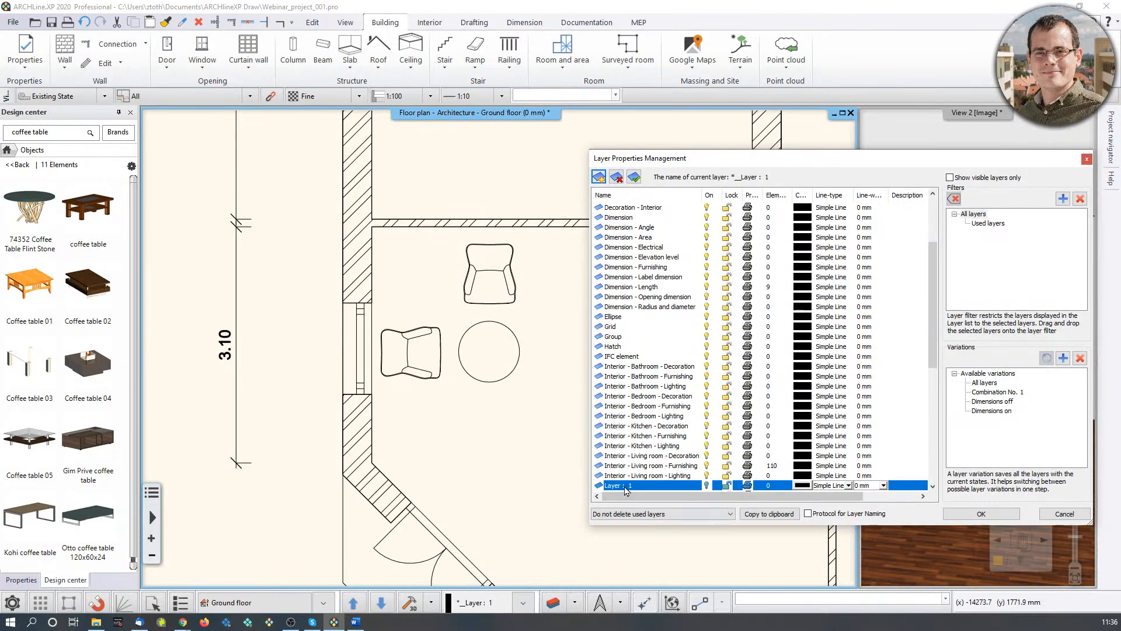
text(Vestibule_version_)
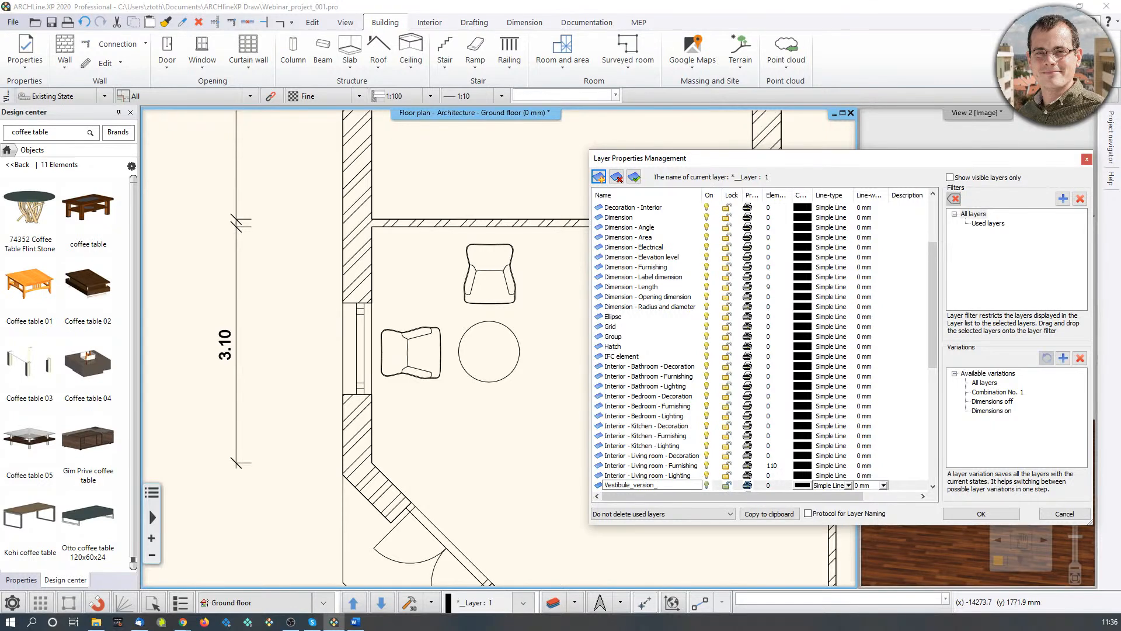
text(1)
key(Return)
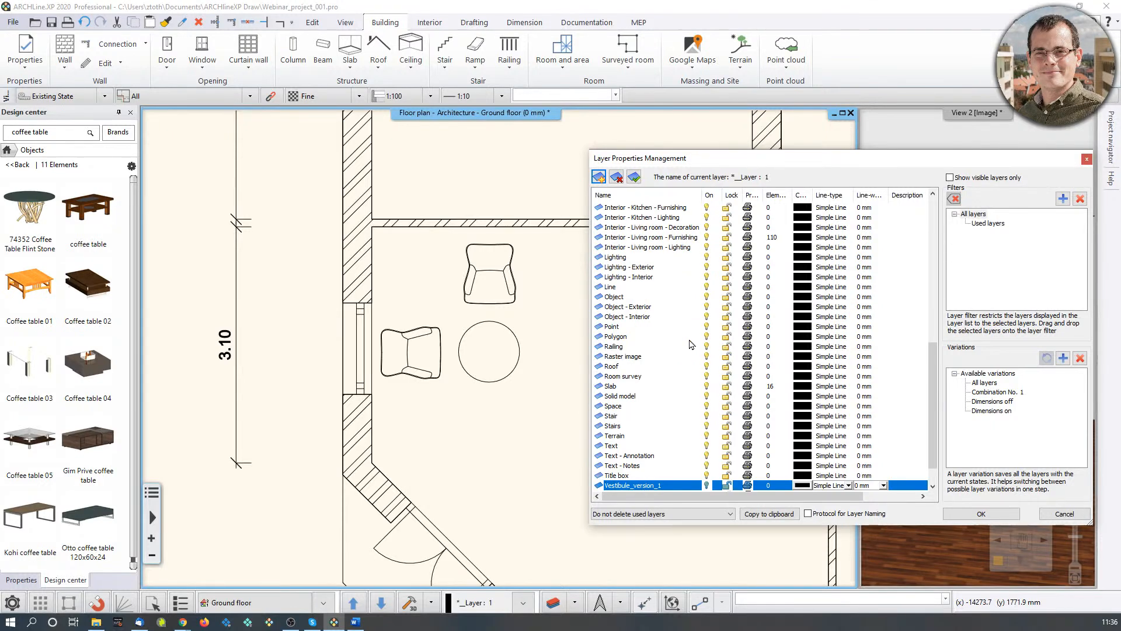
Step: Create a second new layer named Vestibule_version_2 and apply the layer changes
click(599, 177)
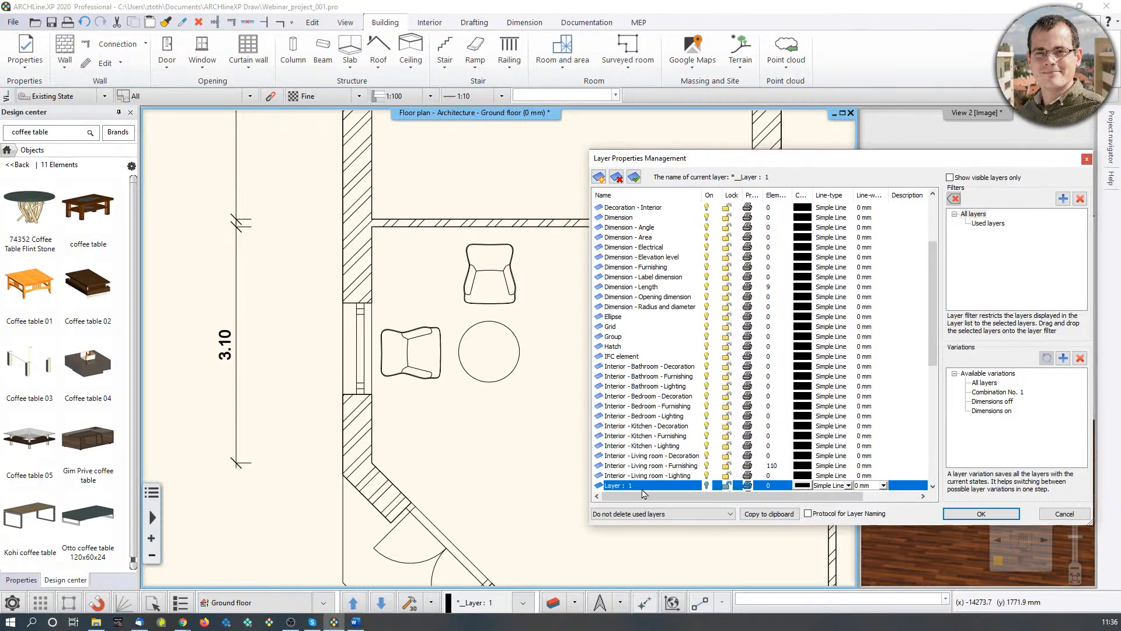
click(642, 485)
key(ctrl+a)
text(Ve)
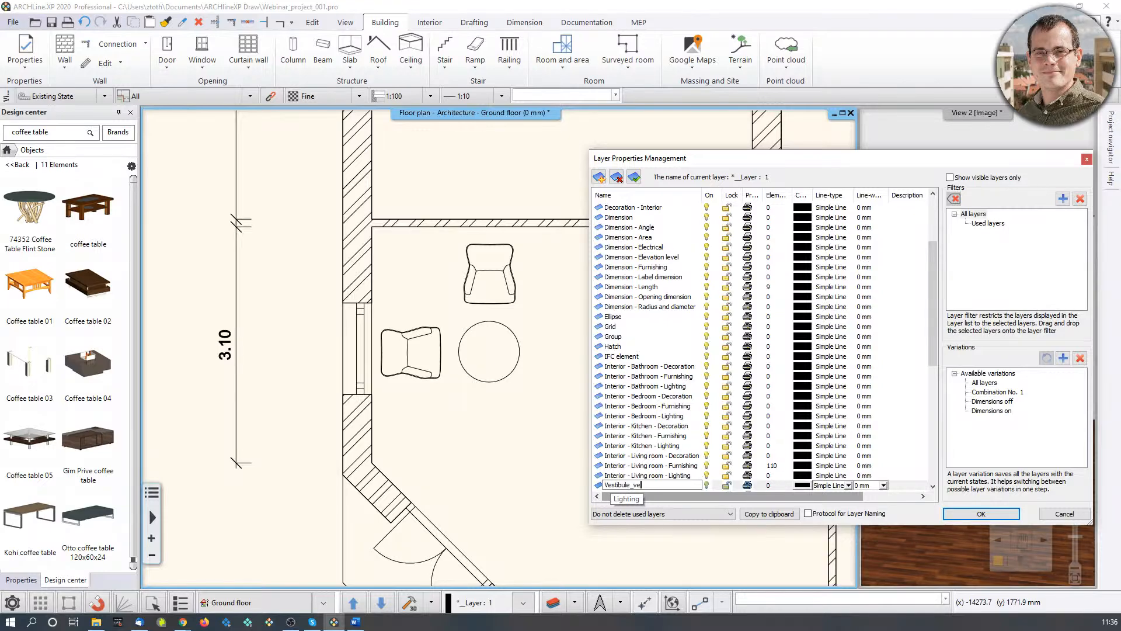
text(stibule_version_1)
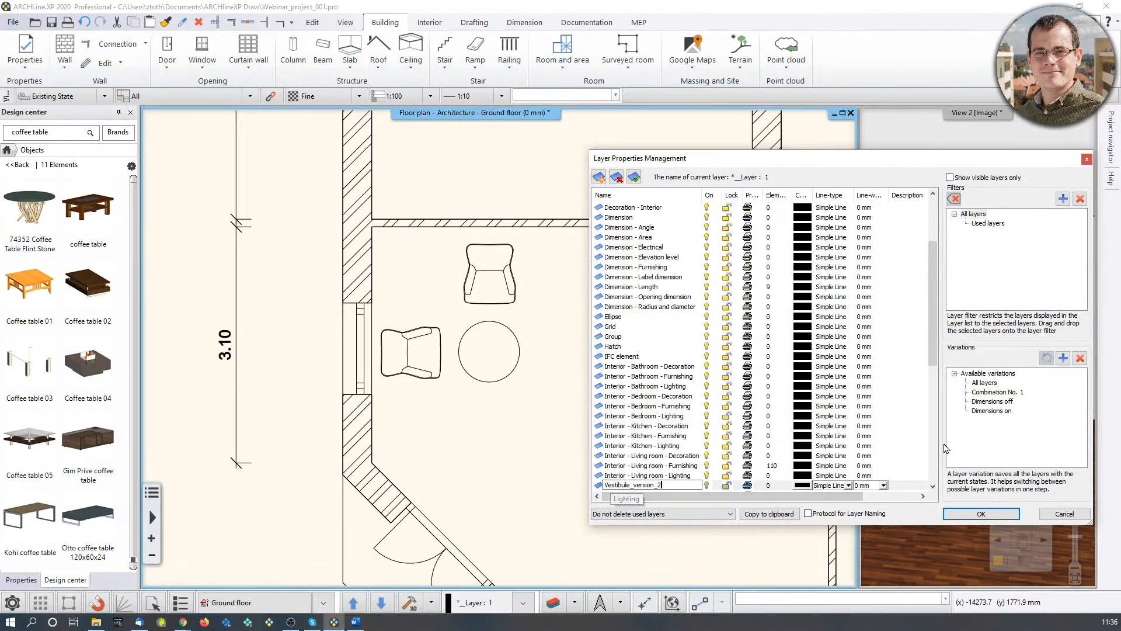
click(623, 439)
scroll(656, 424, down, 10)
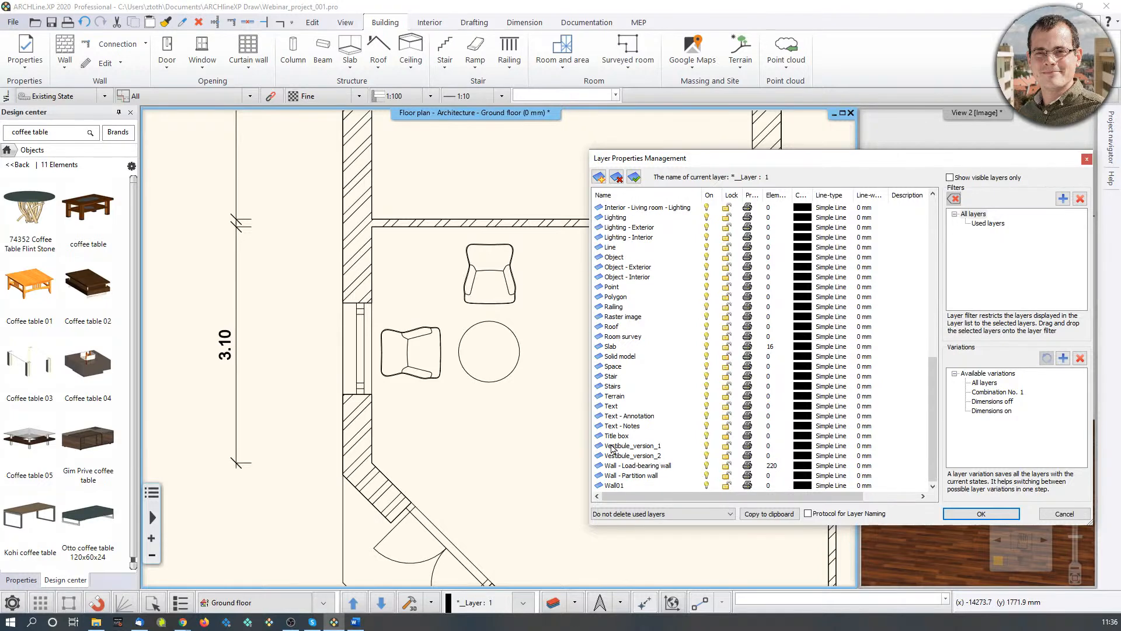
click(987, 515)
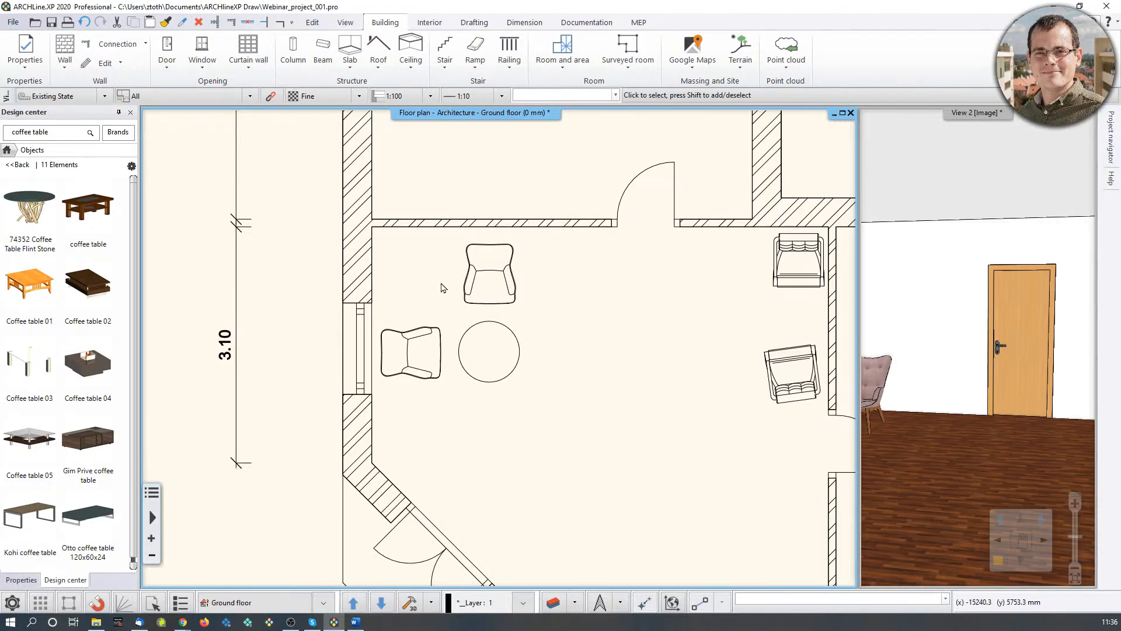
Step: Assign the round coffee table and the two armchairs beside it to the Vestibule_version_1 layer
drag(395, 255, 548, 411)
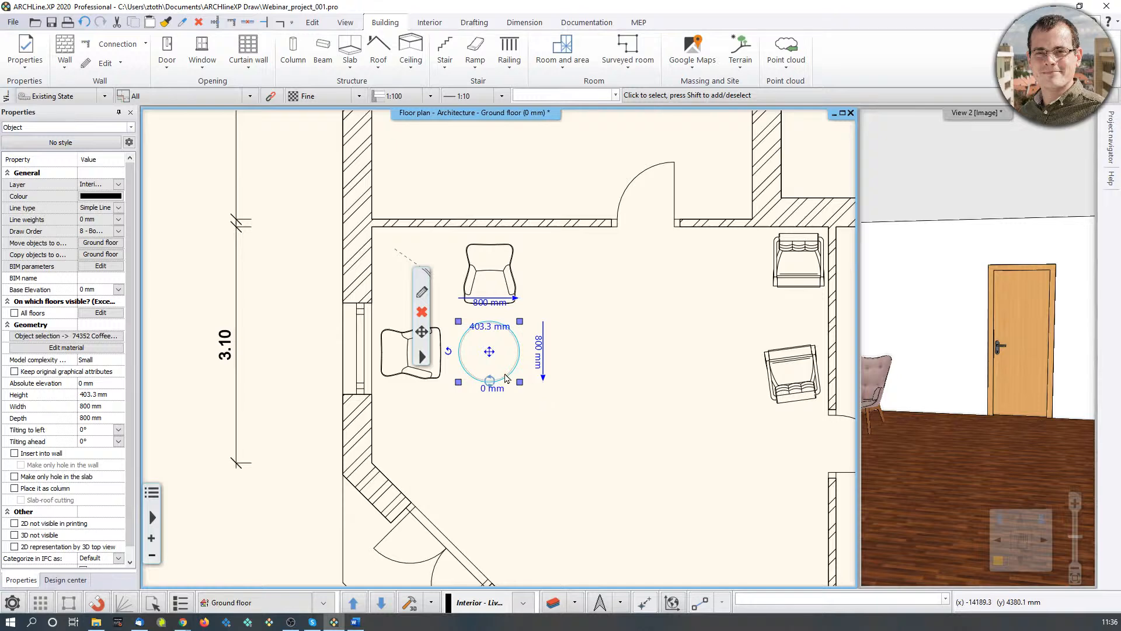
shift+click(405, 368)
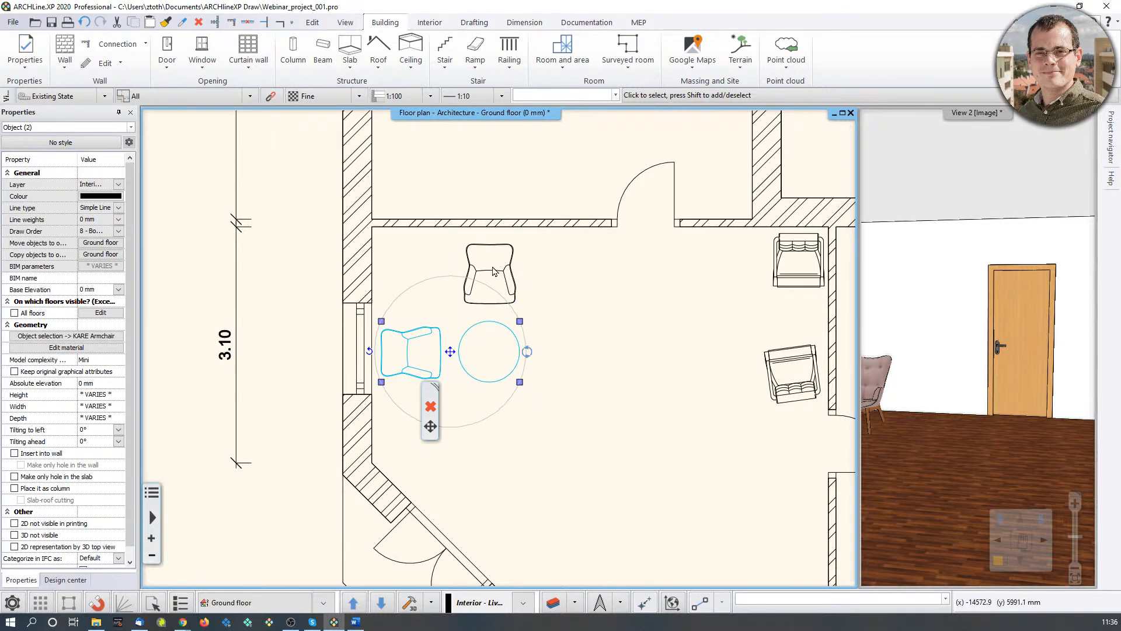
shift+click(493, 270)
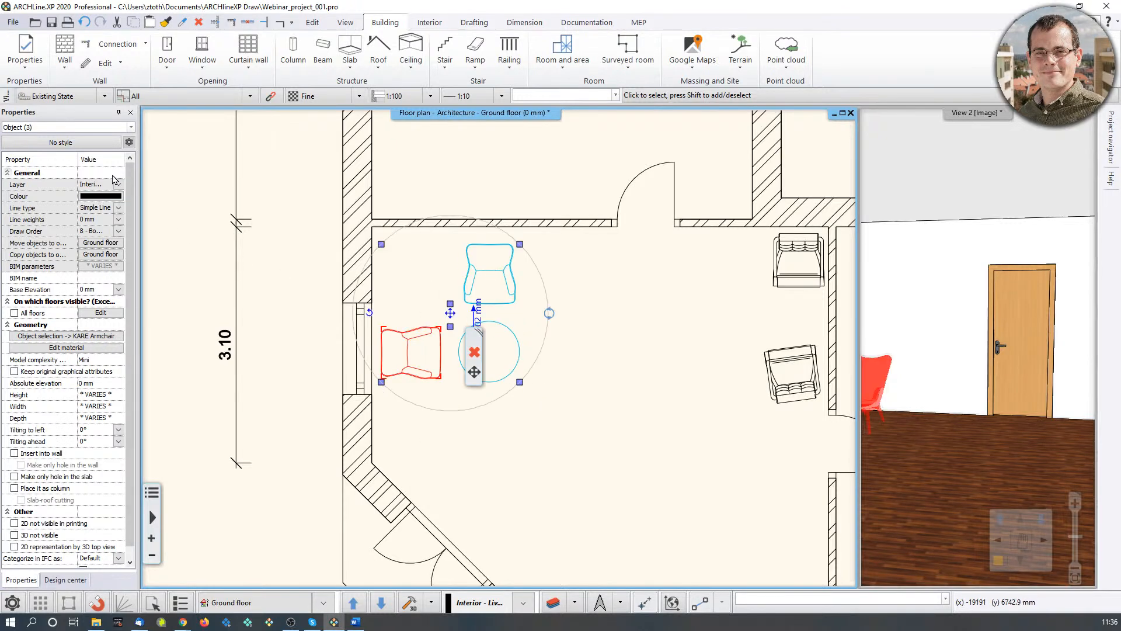
drag(140, 194, 208, 195)
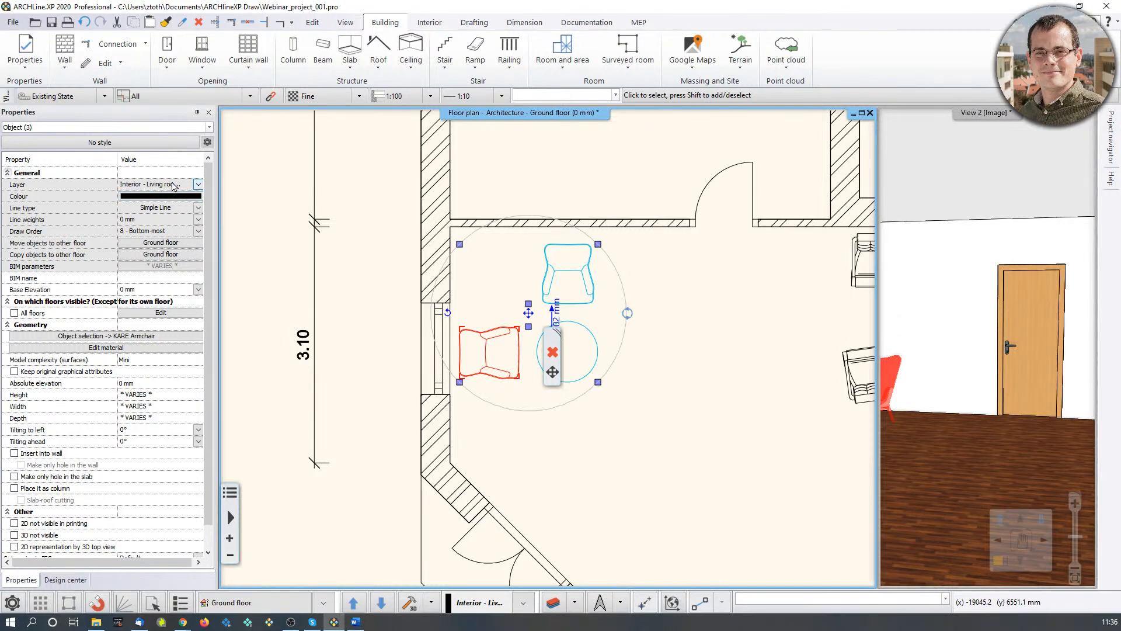
click(176, 186)
scroll(179, 391, down, 3)
scroll(178, 394, down, 5)
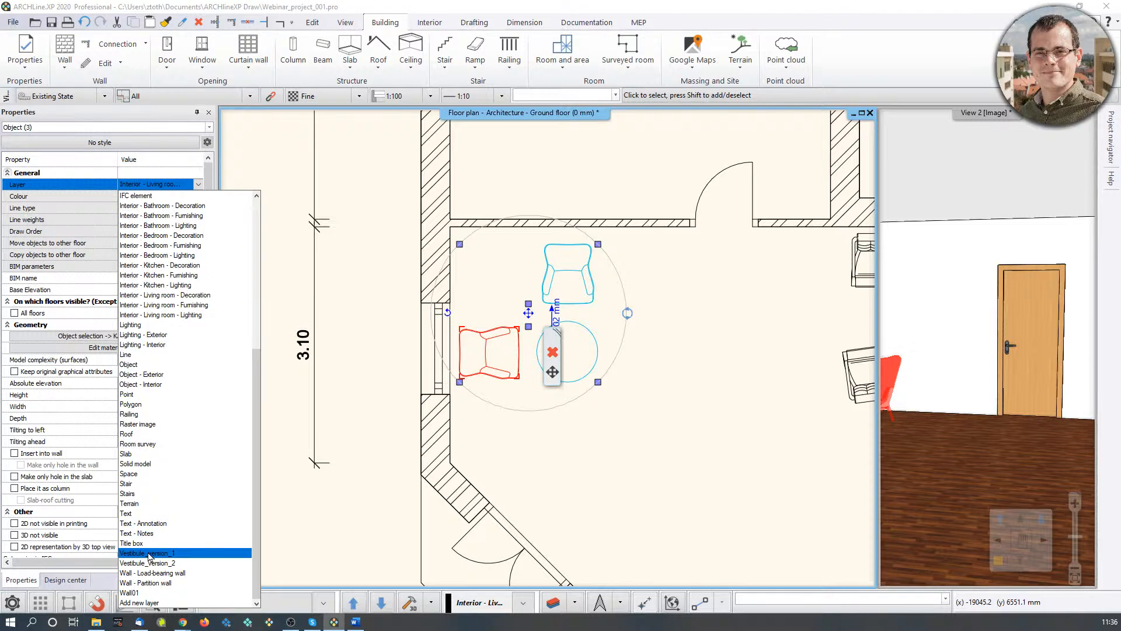
click(149, 554)
Step: Assign the two armchairs along the partition wall opposite the coffee table to the Vestibule_version_2 layer
middle_drag(730, 280, 619, 289)
drag(680, 261, 788, 442)
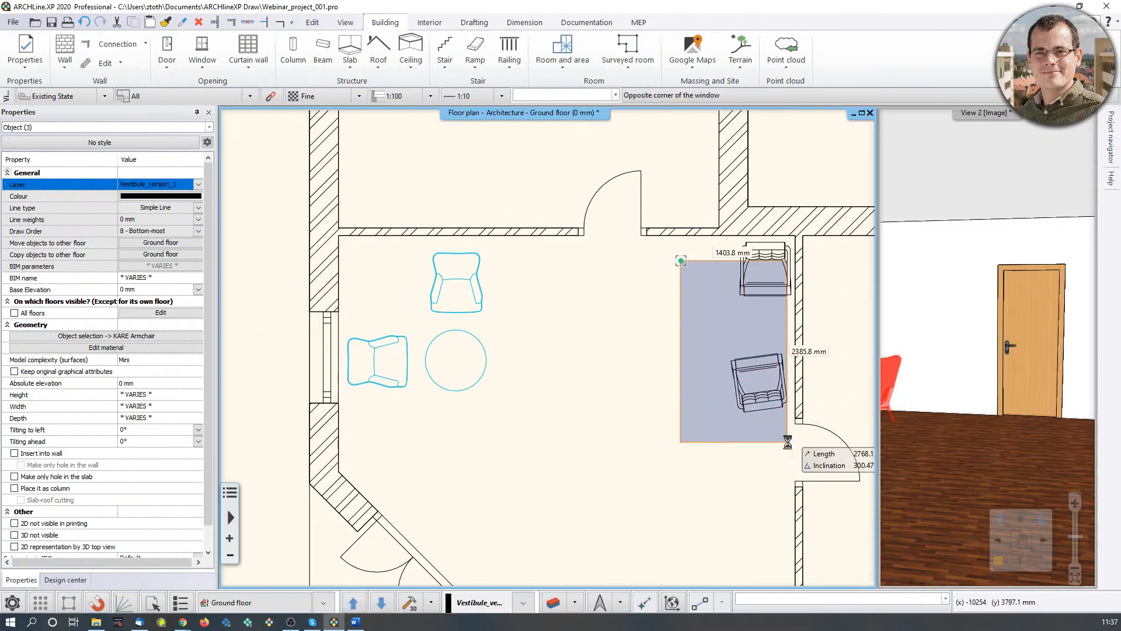
click(696, 395)
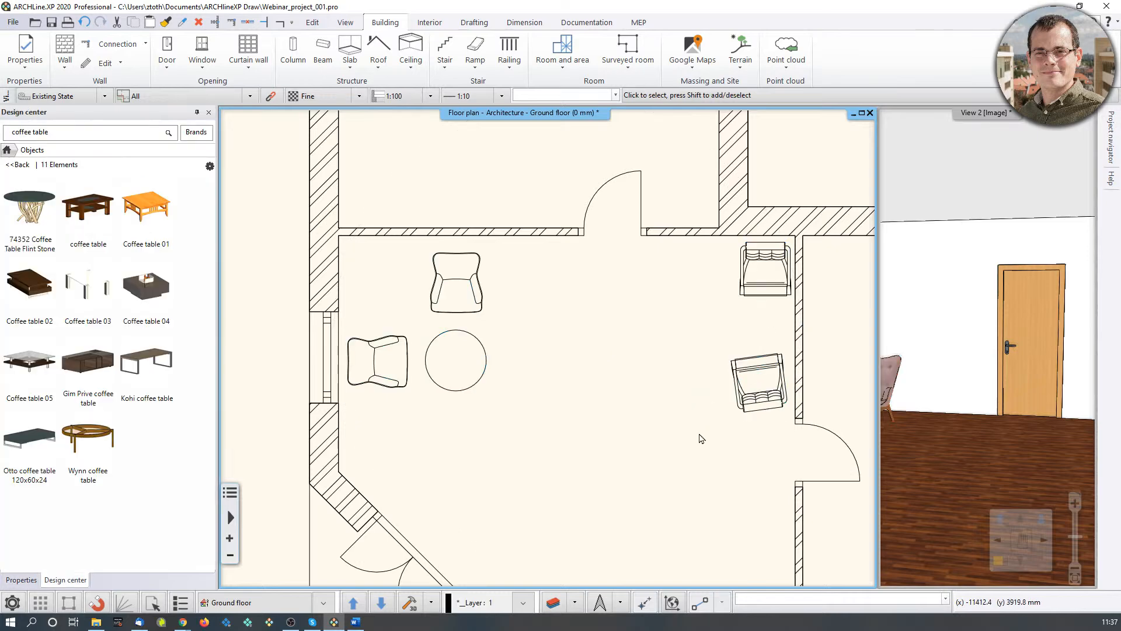
click(765, 275)
shift+click(758, 383)
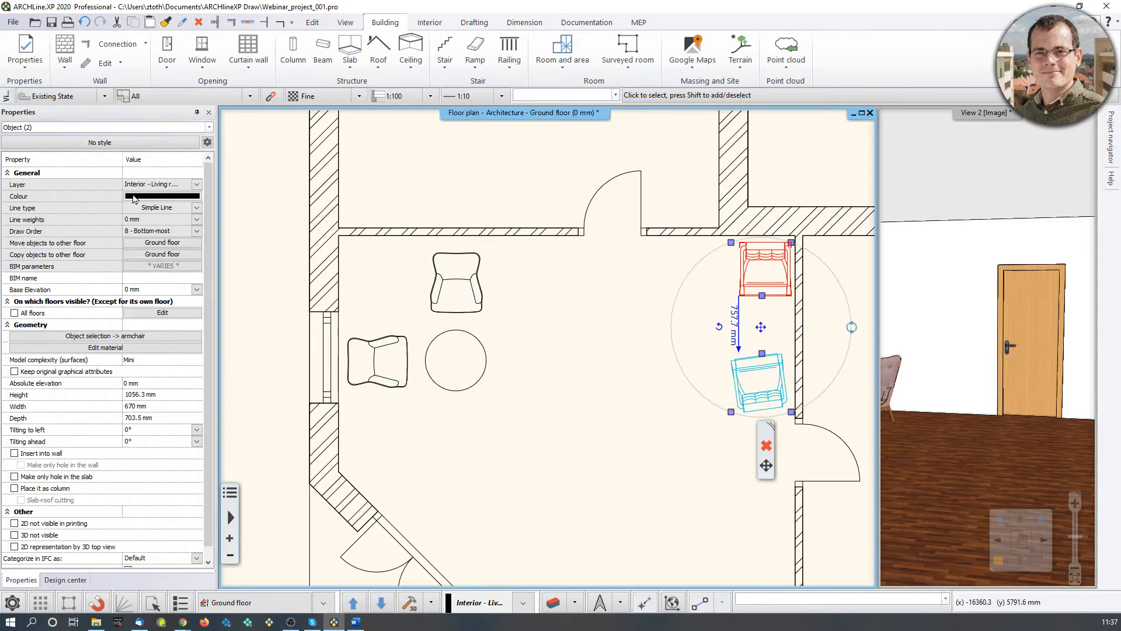
click(198, 185)
scroll(192, 461, down, 3)
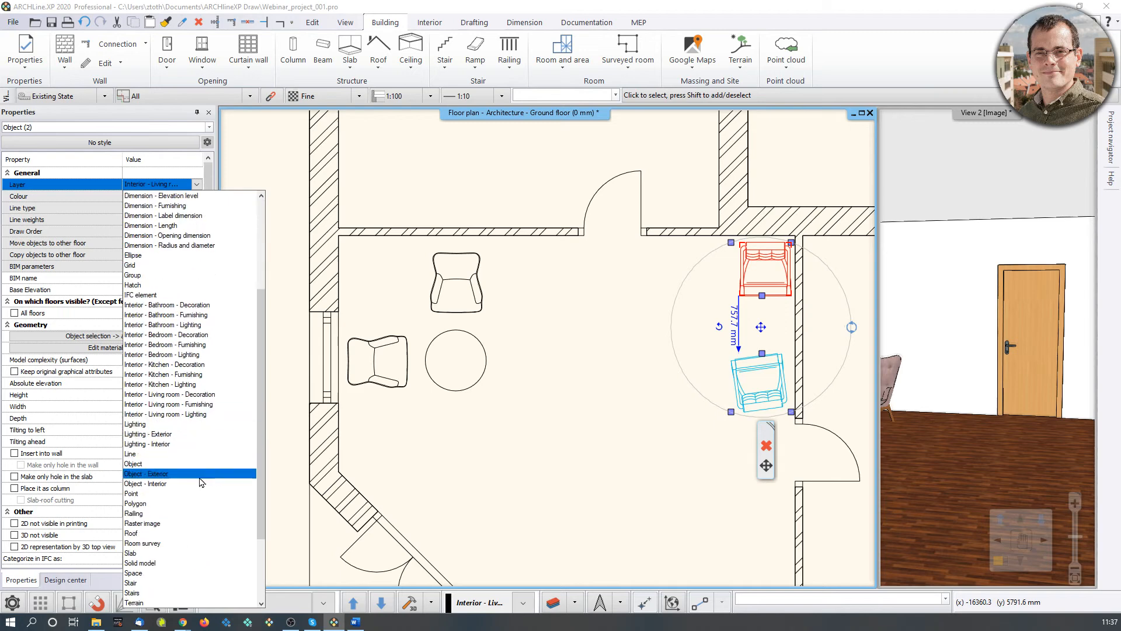
click(192, 563)
key(Escape)
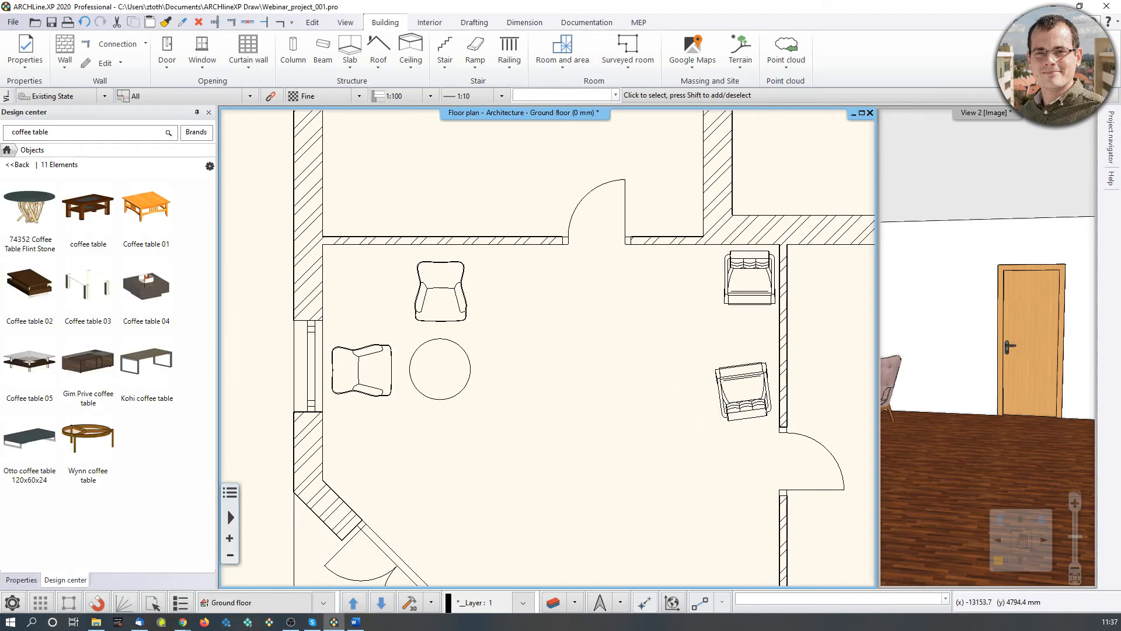
Step: Use Layer Walk on the ground floor plan to hide Vestibule_version_2 while keeping Vestibule_version_1 displayed
scroll(338, 355, down, 2)
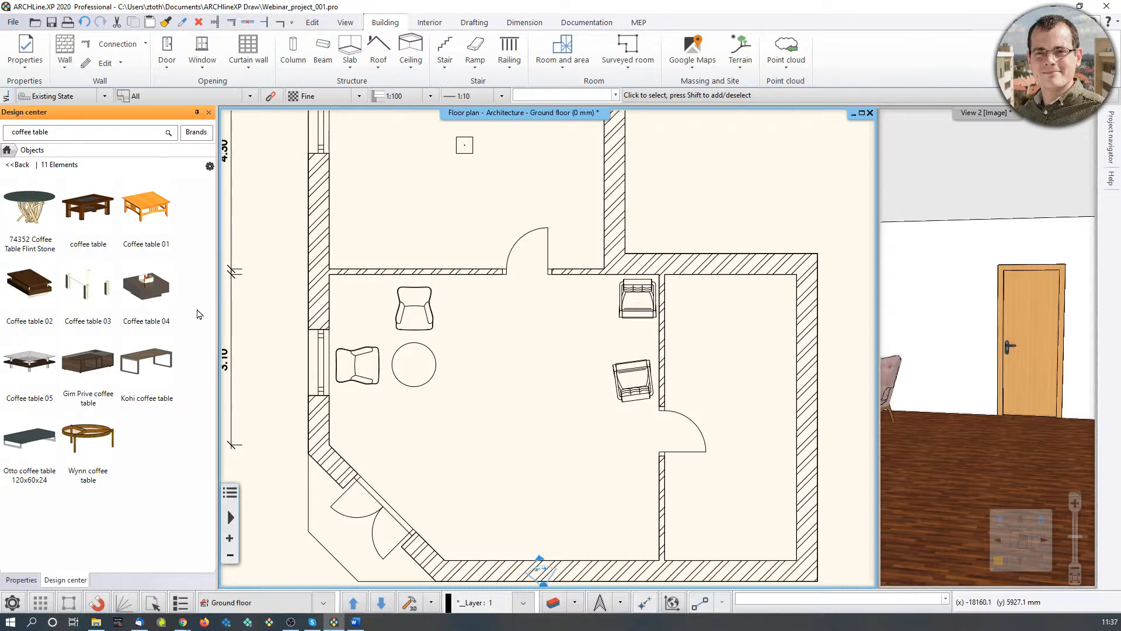
drag(217, 306, 159, 317)
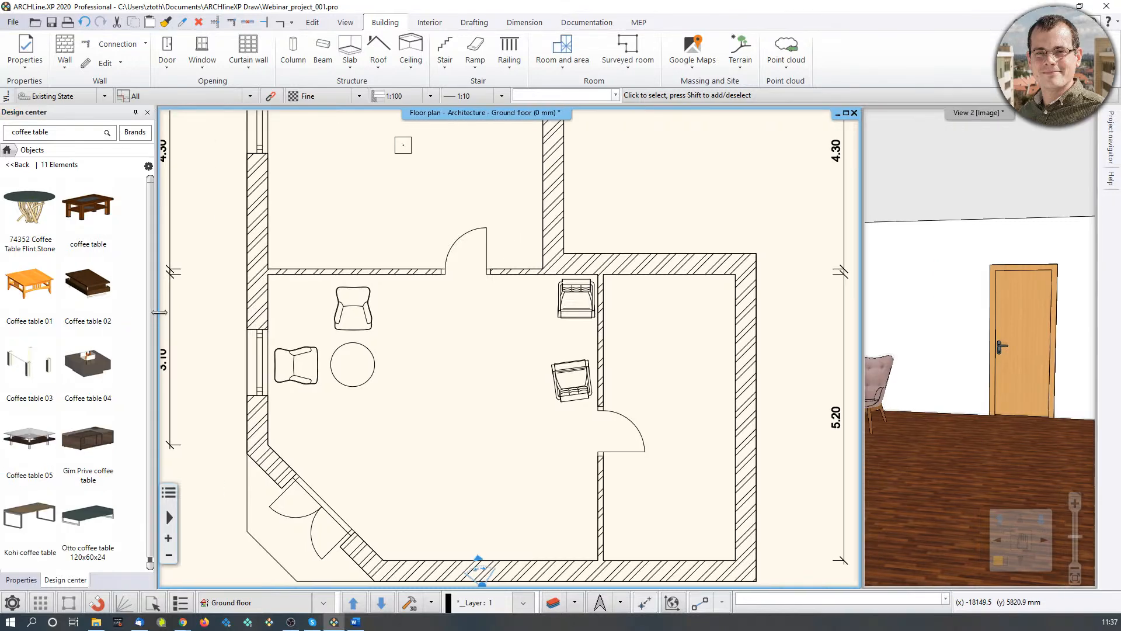
scroll(481, 386, down, 2)
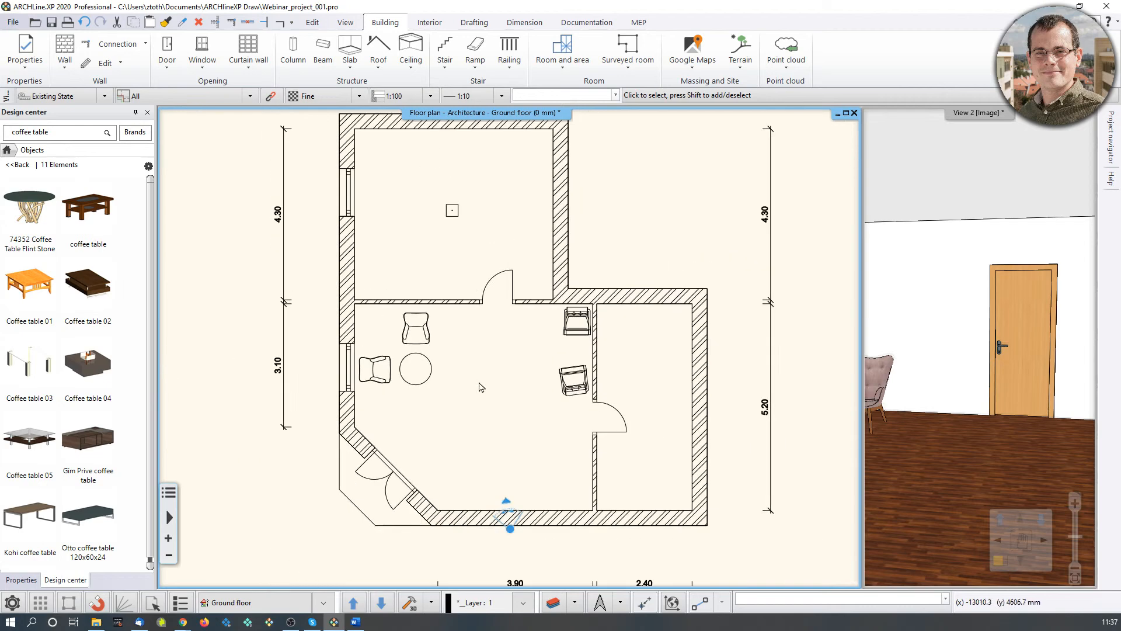
click(577, 603)
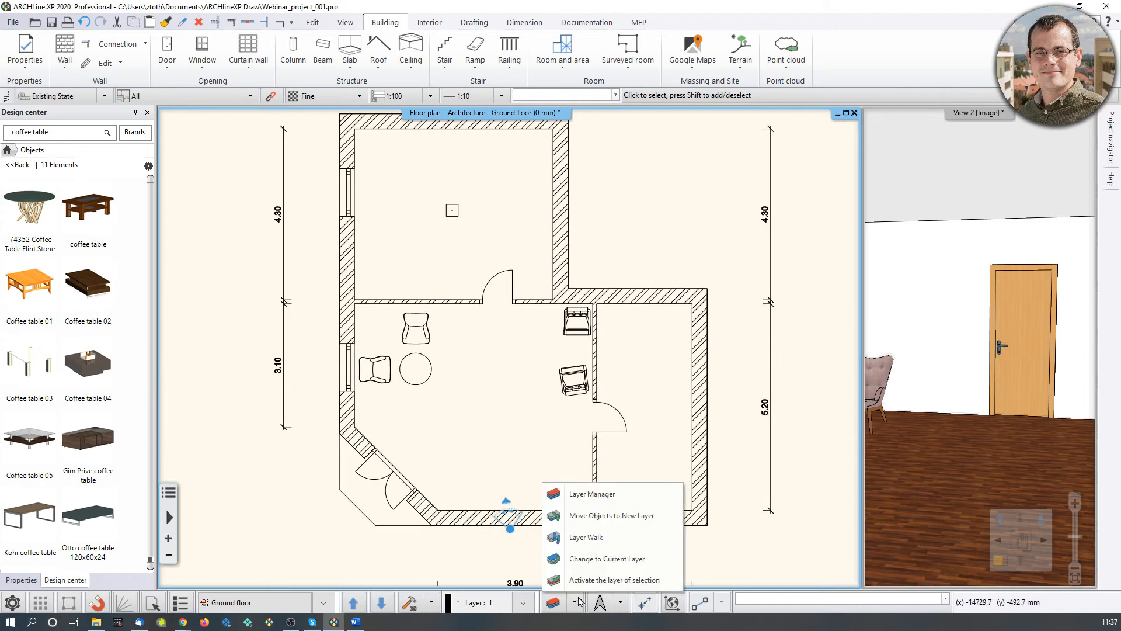
click(605, 538)
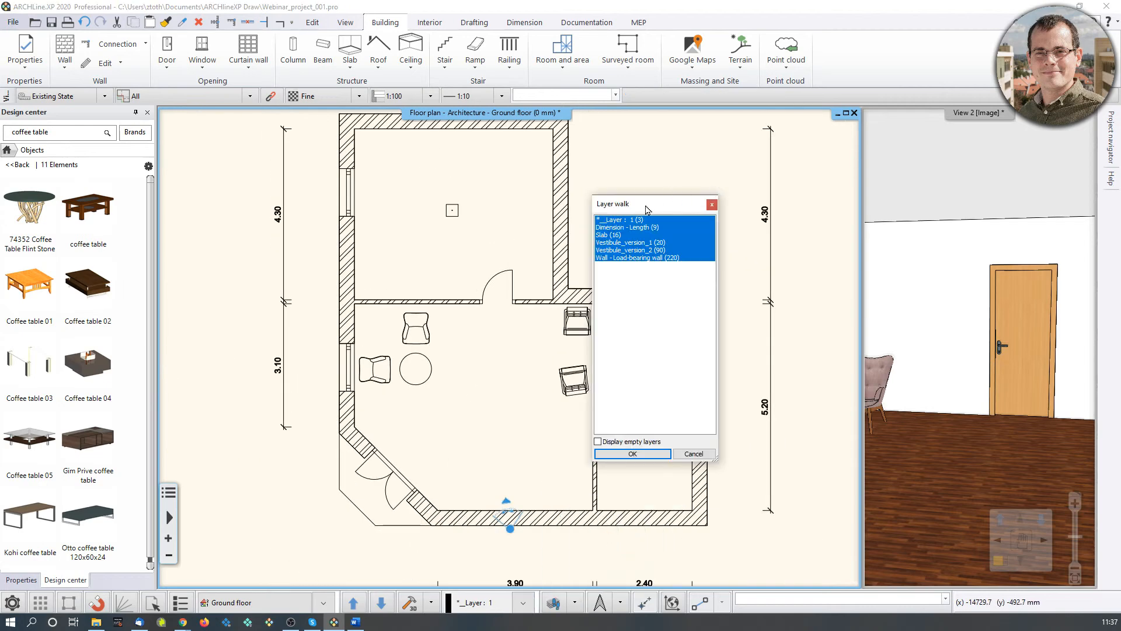
drag(647, 210, 774, 156)
ctrl+click(779, 189)
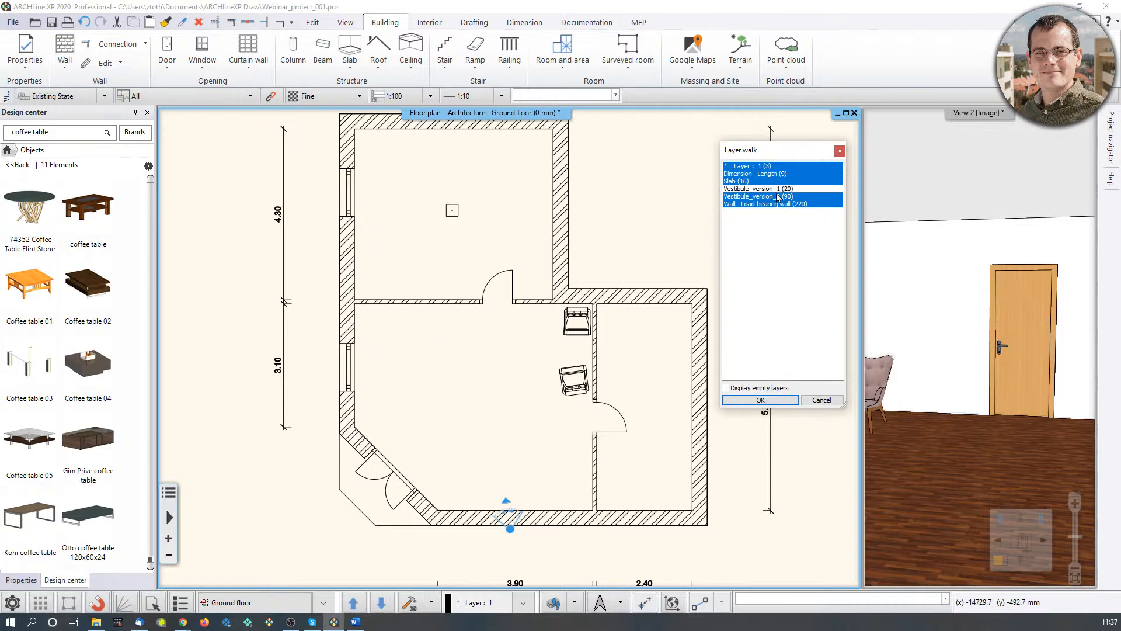
ctrl+click(779, 198)
ctrl+click(780, 189)
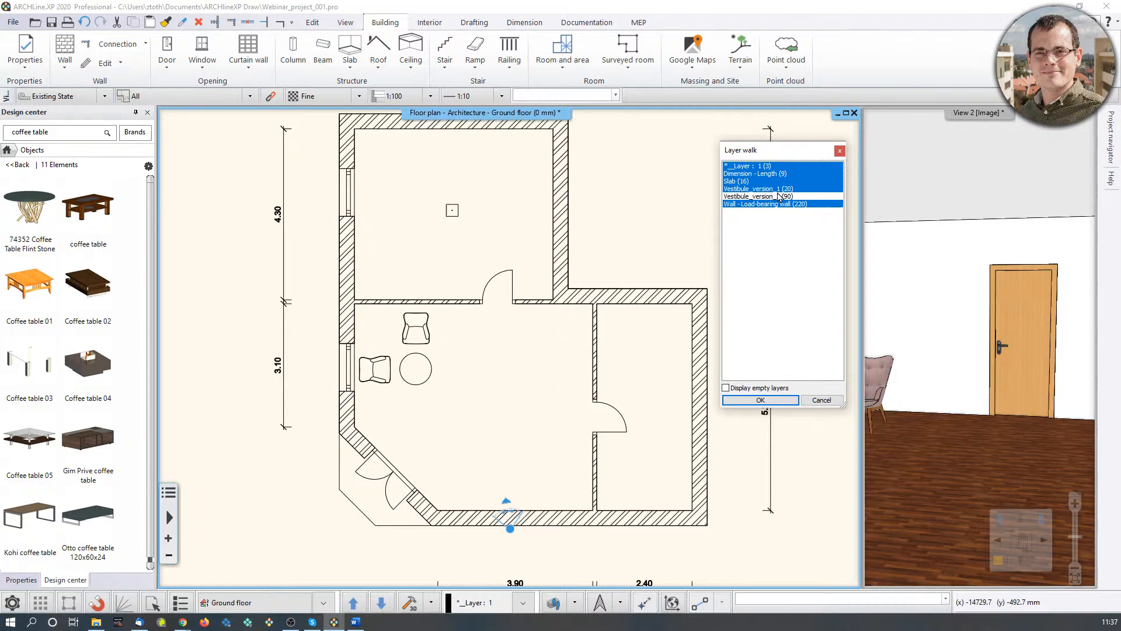
click(760, 400)
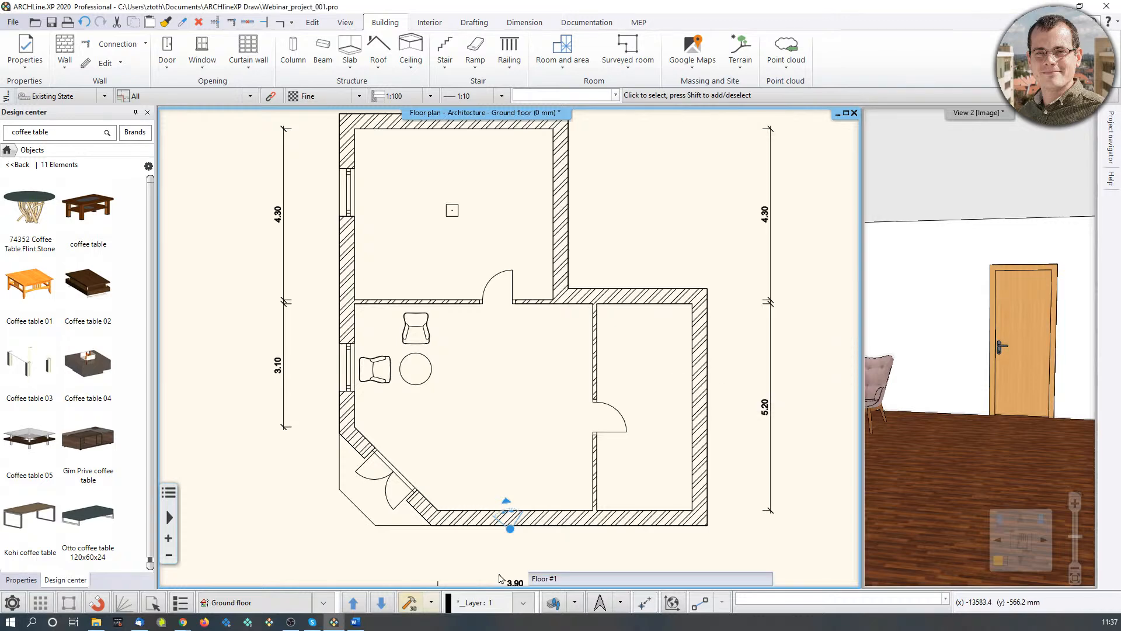
Step: Put the 3D view in the large window, then use Layer Walk on the plan to show Vestibule_version_2 and hide Vestibule_version_1
click(975, 450)
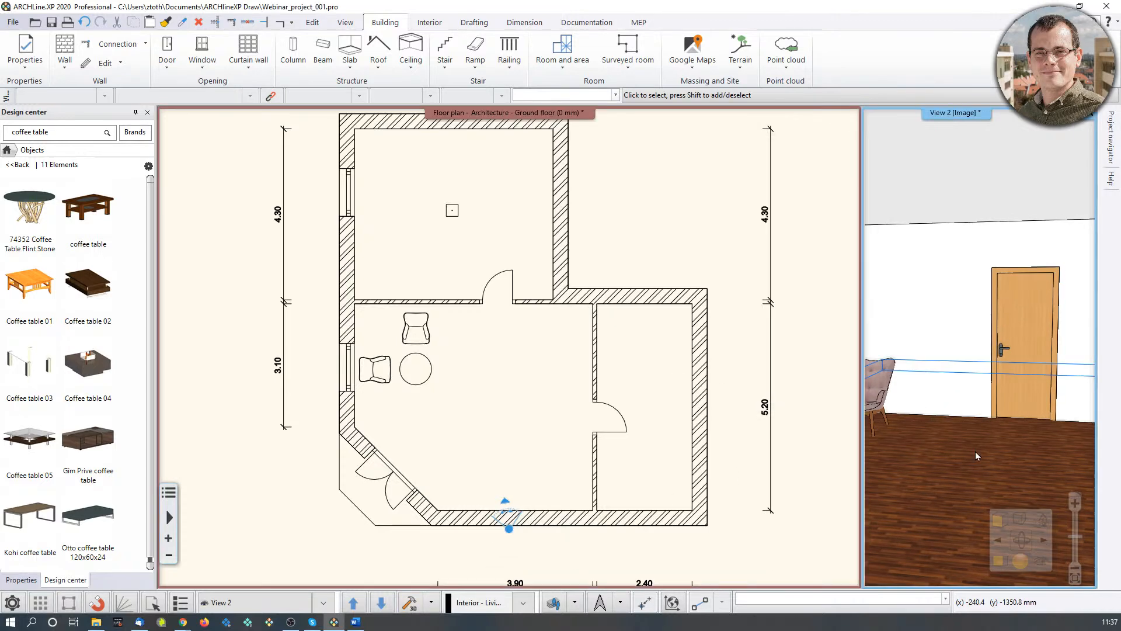
click(1000, 560)
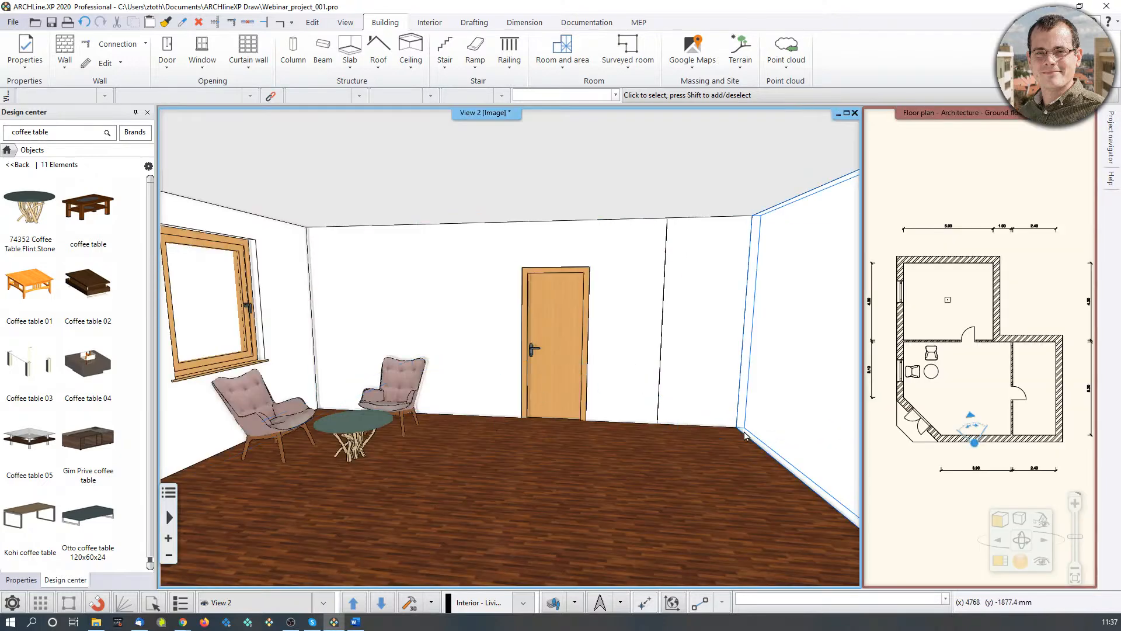
click(1017, 211)
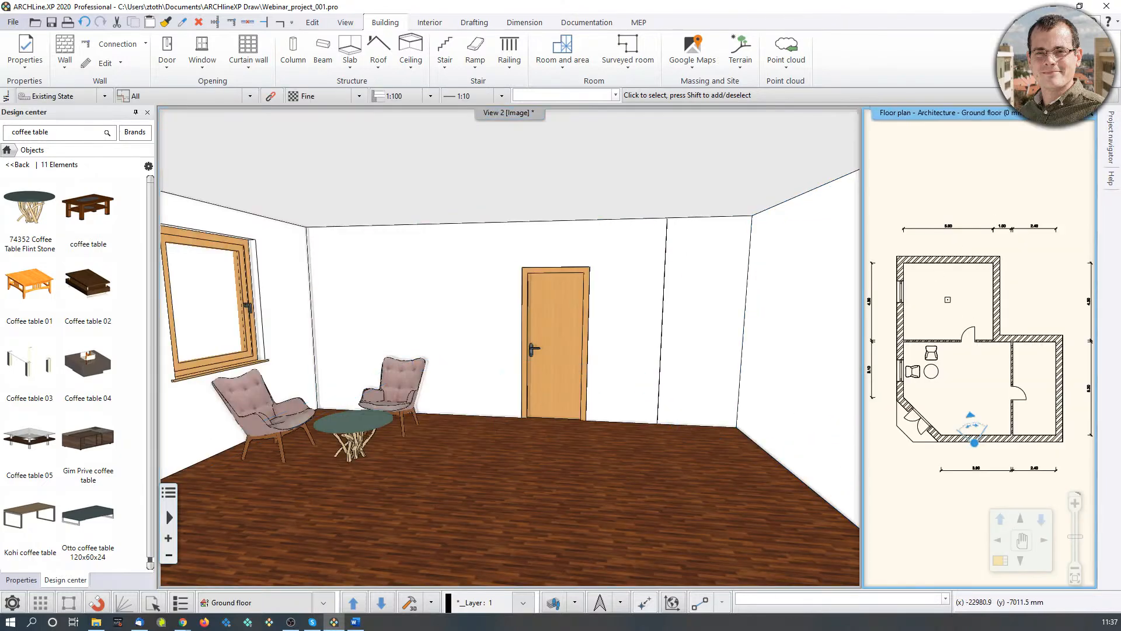
click(559, 602)
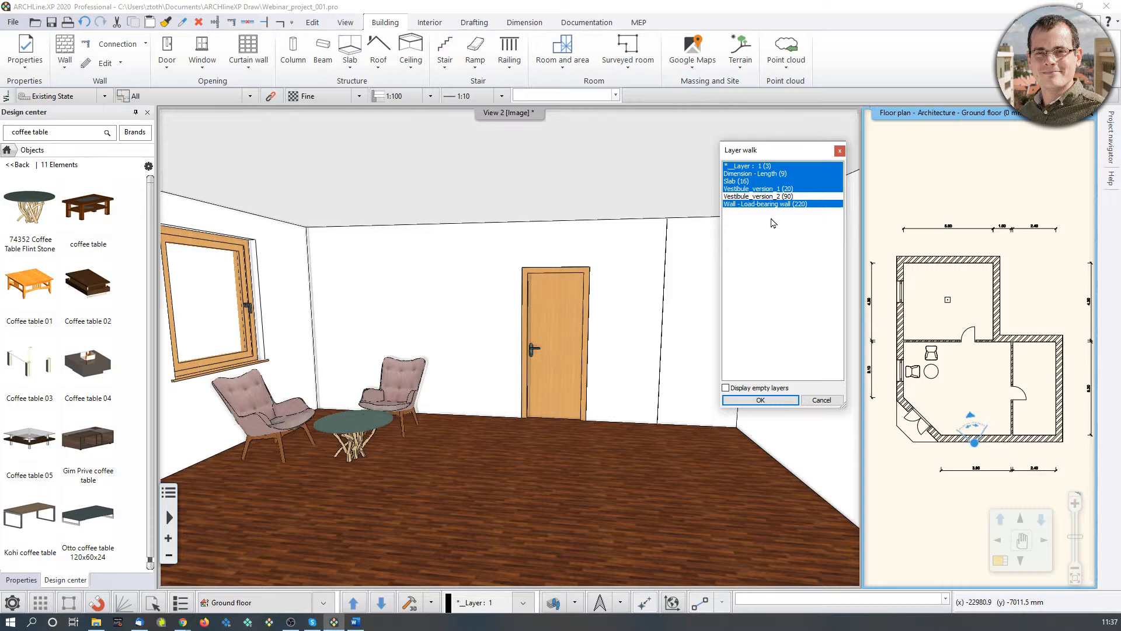
click(770, 196)
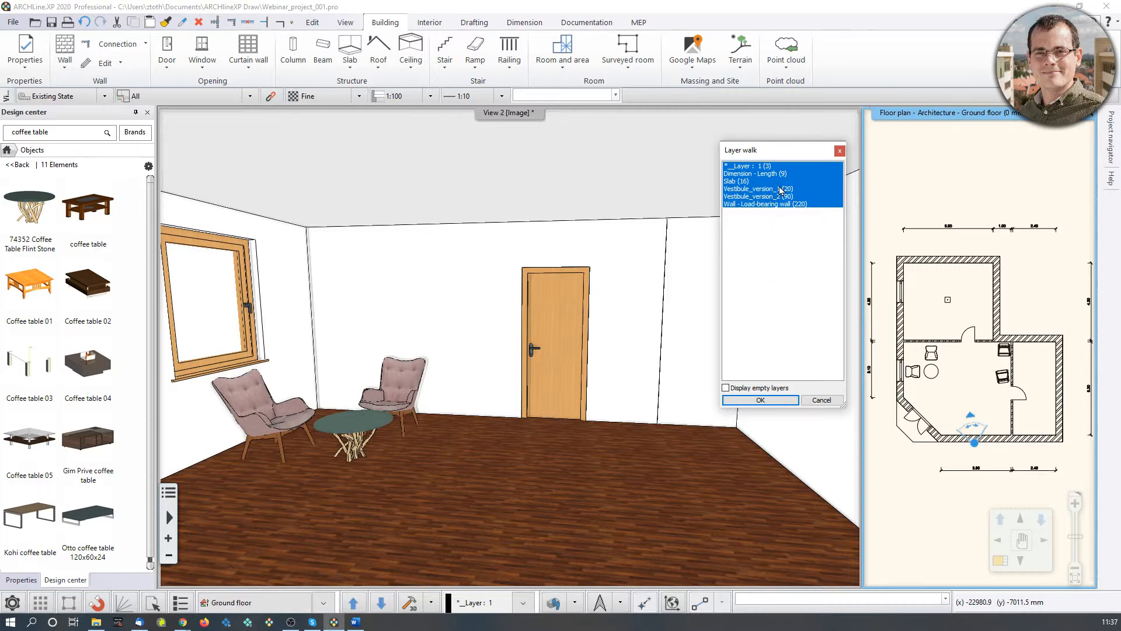
click(780, 190)
click(772, 401)
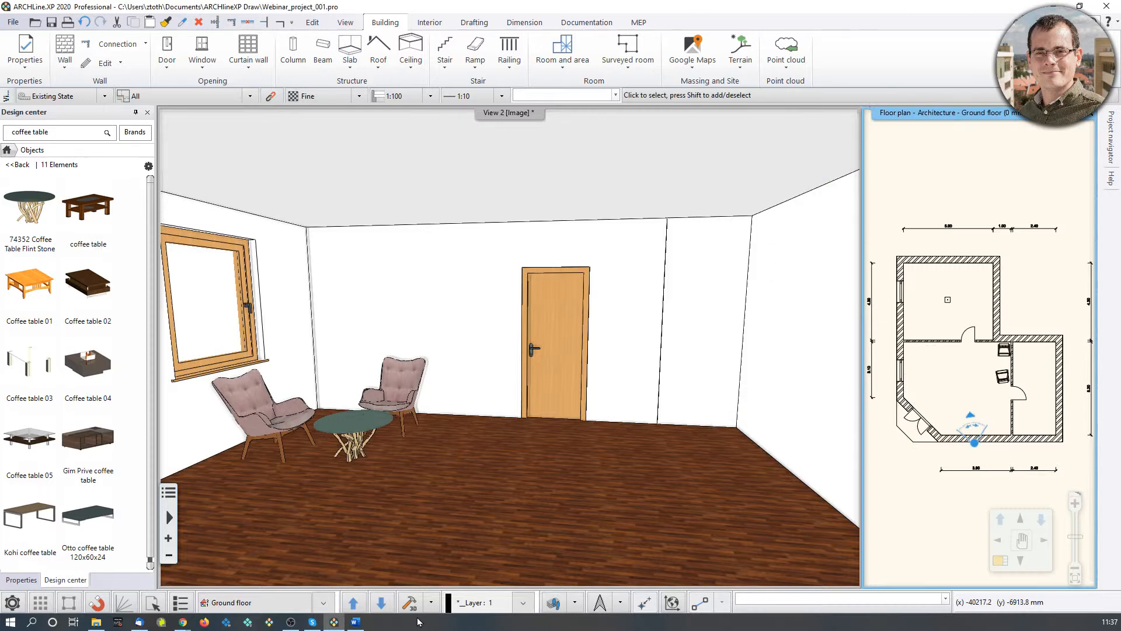
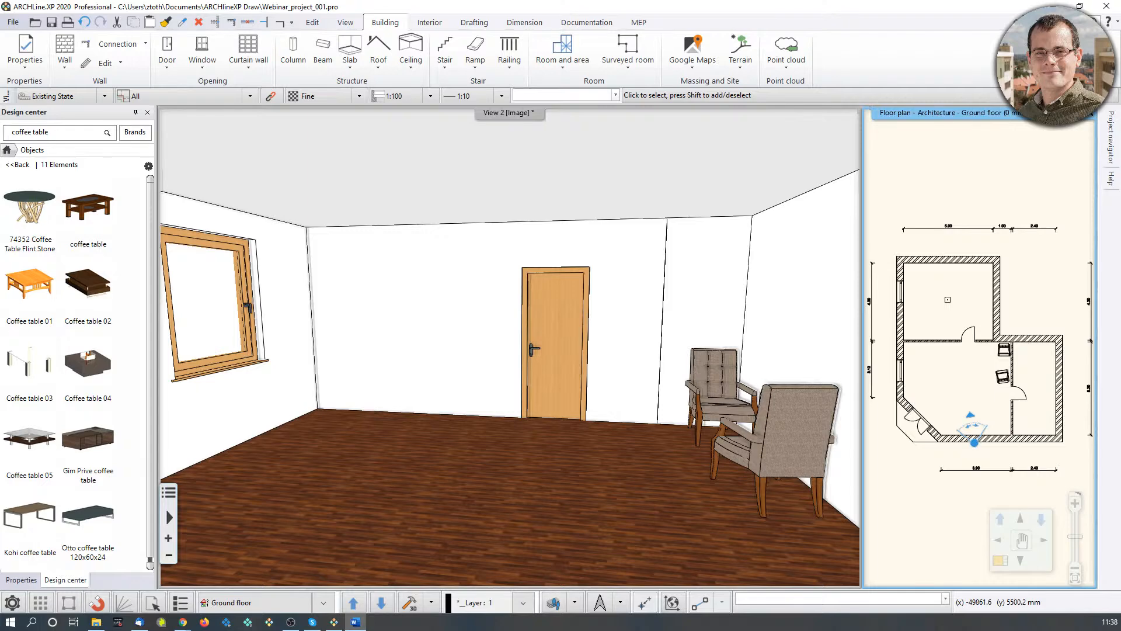
Step: Move the tilted armchair from the partition wall across the room to the corner beside the window wall
scroll(933, 322, up, 4)
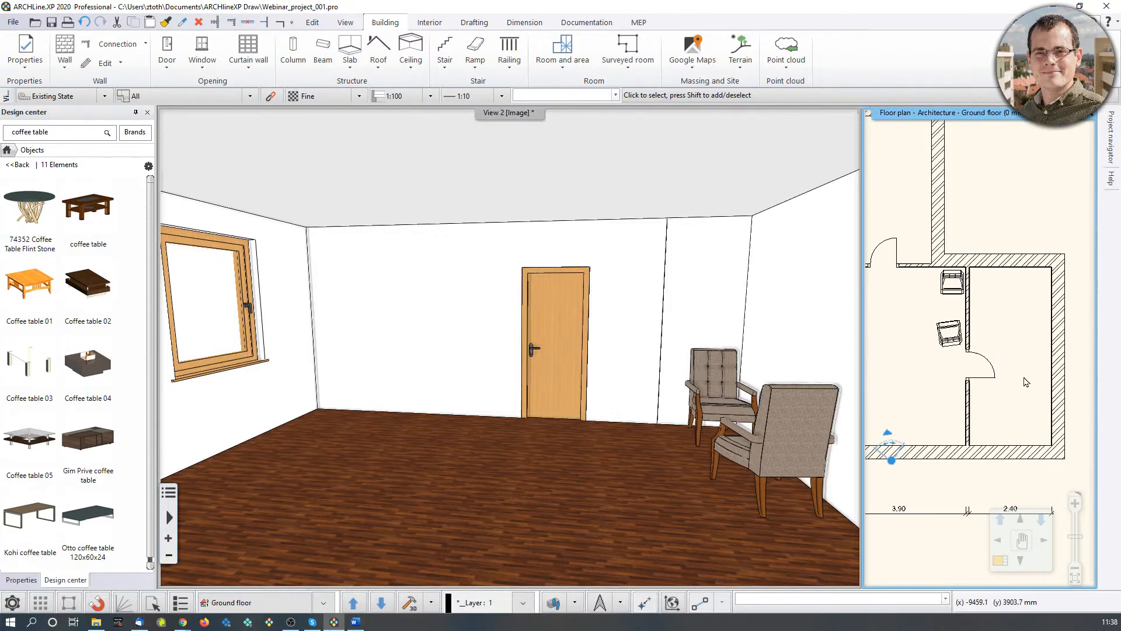
click(923, 322)
middle_drag(923, 323, 1010, 331)
click(995, 315)
click(899, 325)
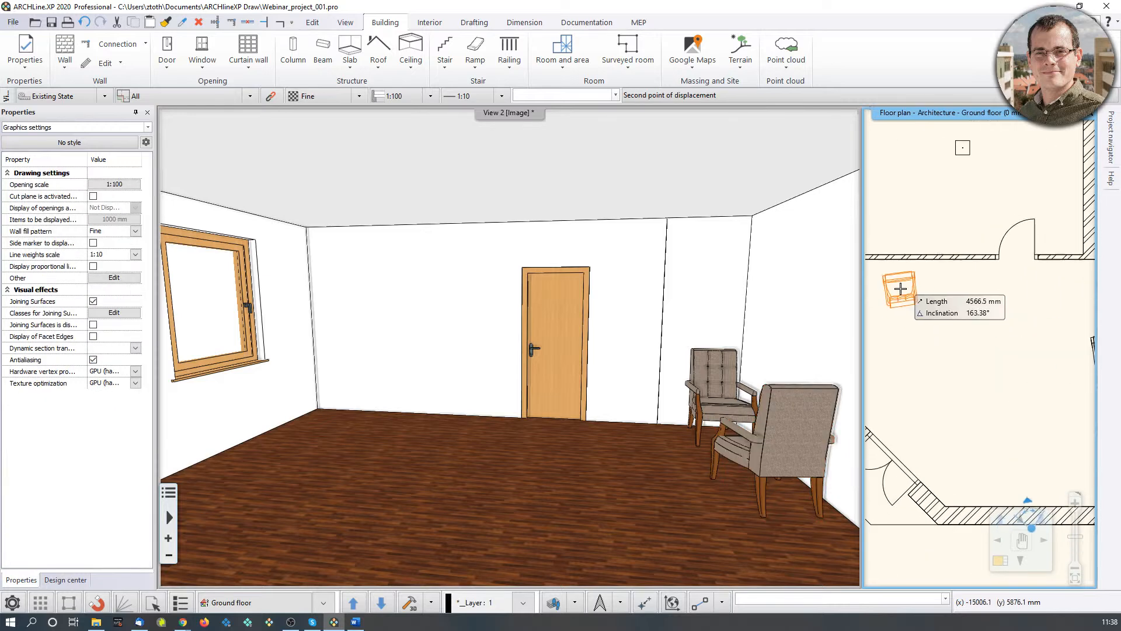
click(436, 496)
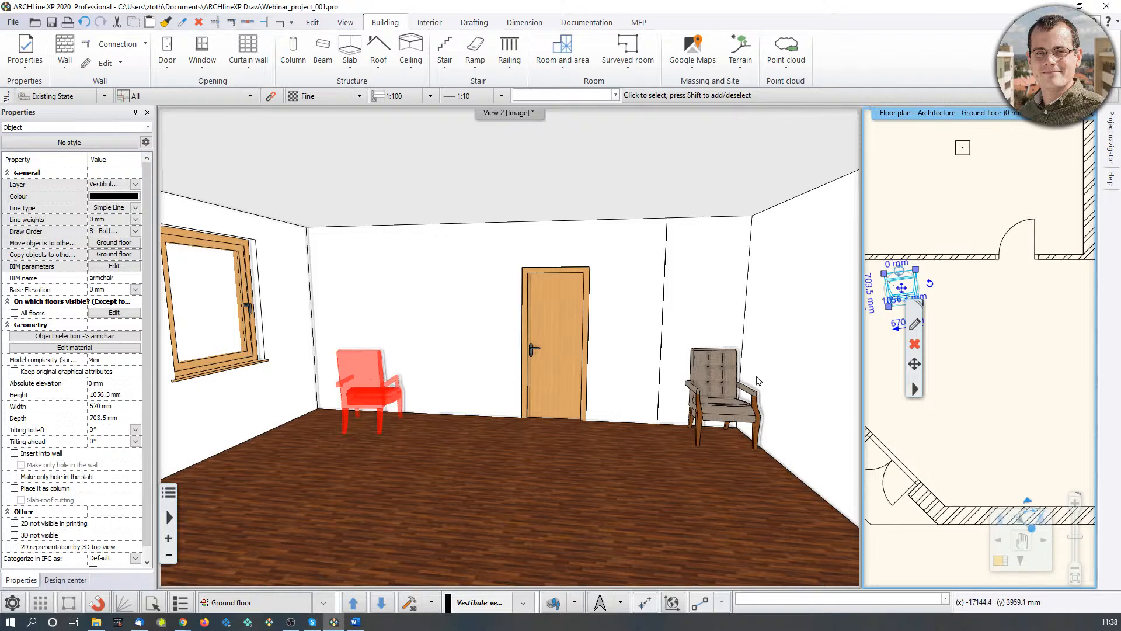
Step: Rotate the moved armchair in the 3D view so it stands square to the room's walls
scroll(444, 400, up, 5)
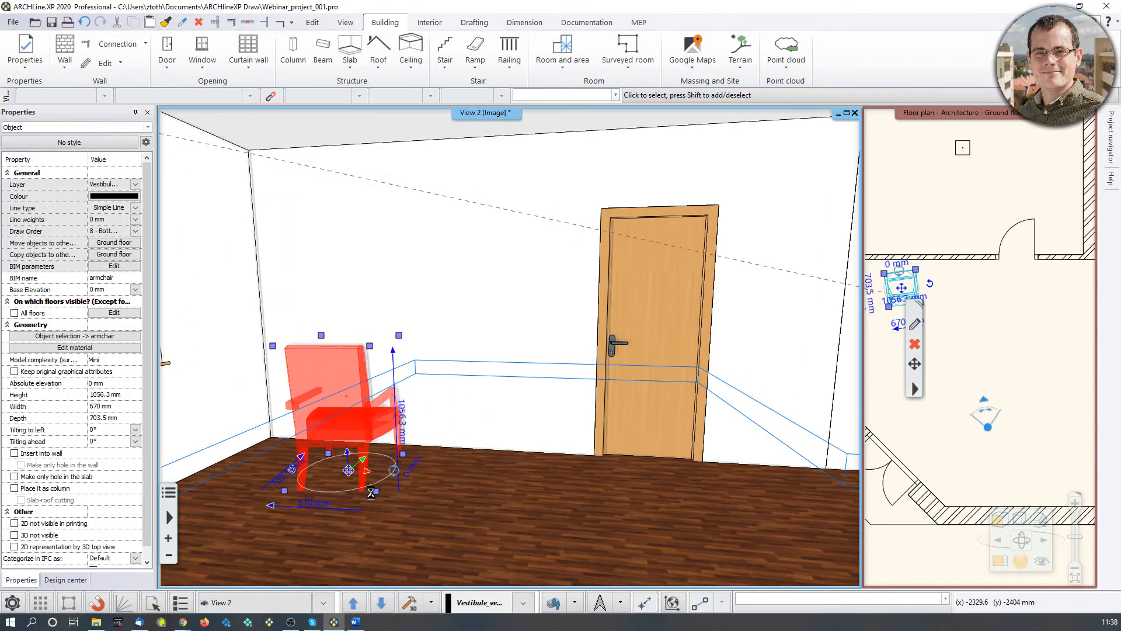
click(393, 470)
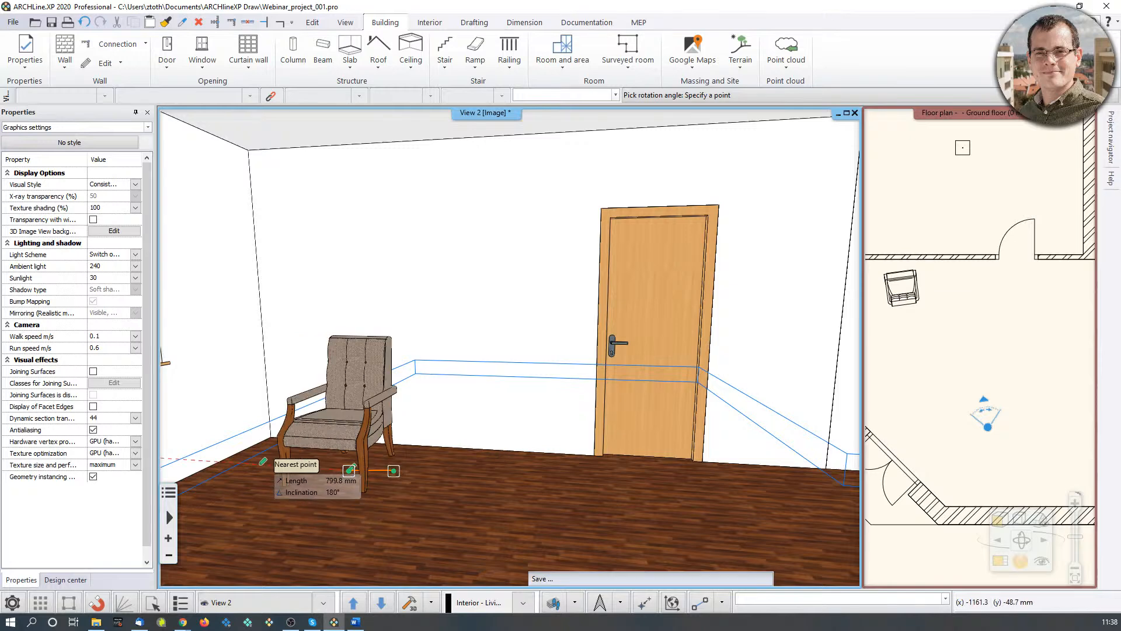
key(Escape)
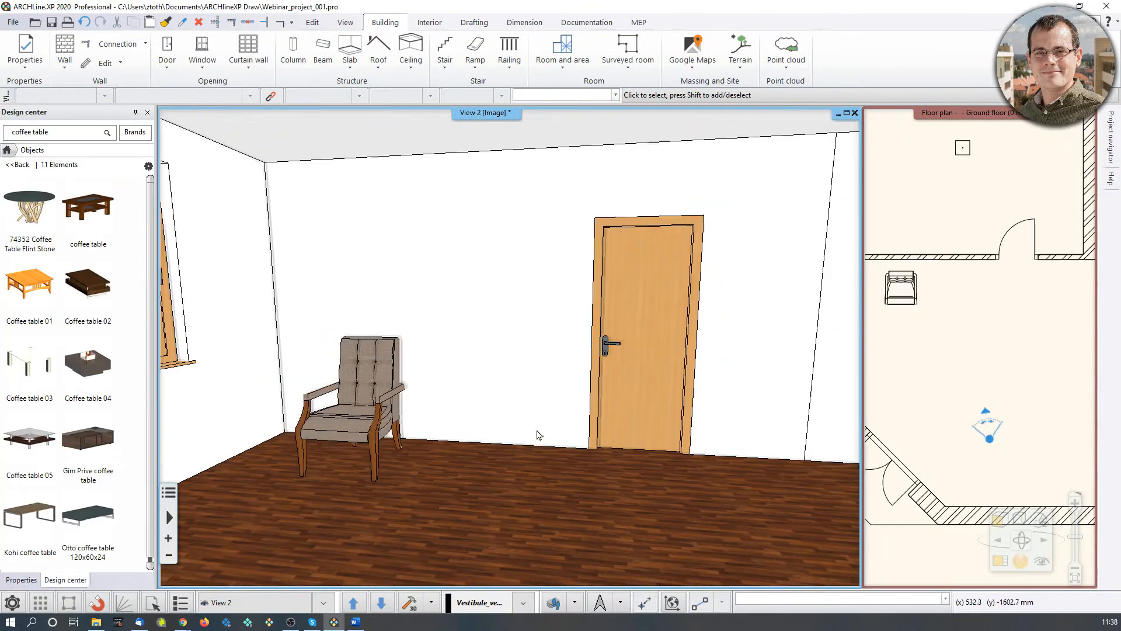
scroll(555, 426, down, 5)
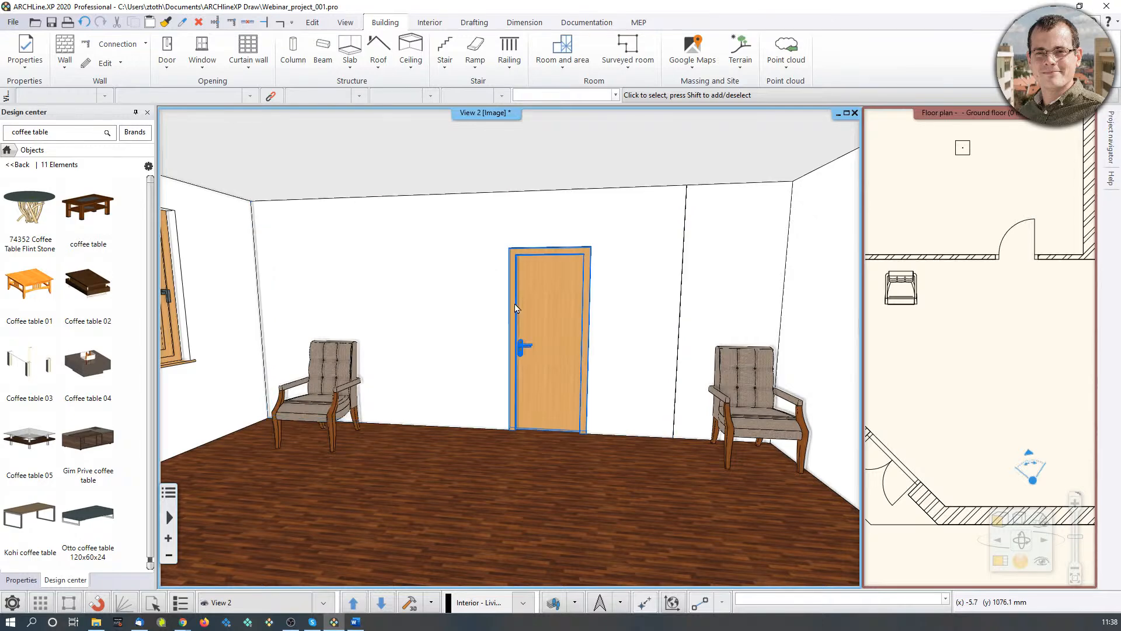
middle_drag(792, 387, 787, 386)
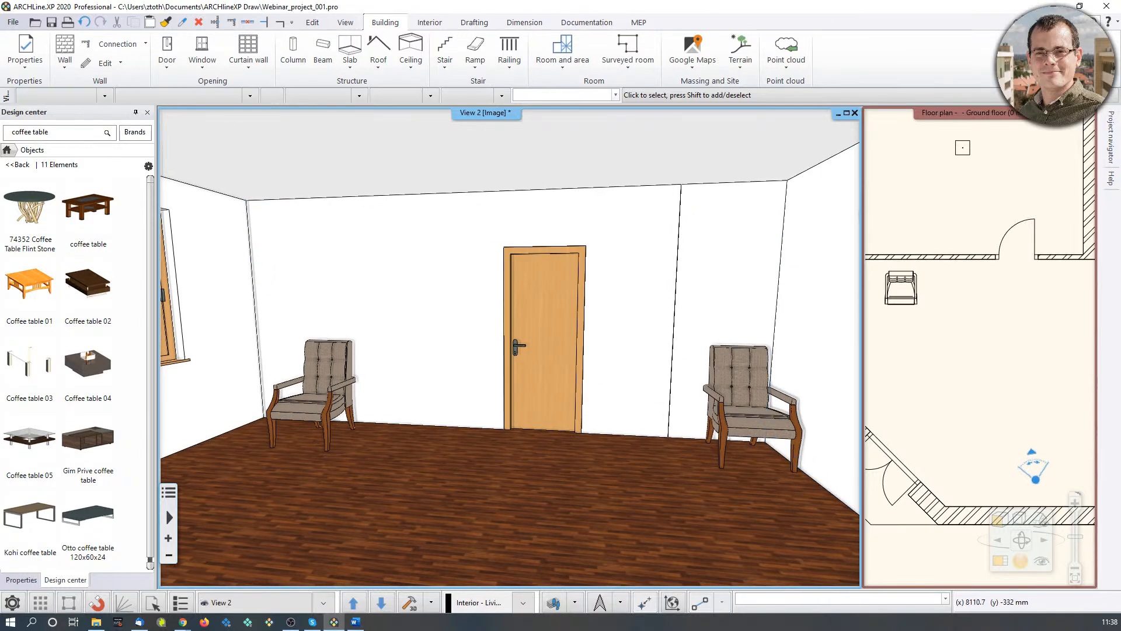
Step: Switch the furniture version back with Layer Walk, displaying all layers except Vestibule_version_2
scroll(994, 361, down, 3)
click(576, 608)
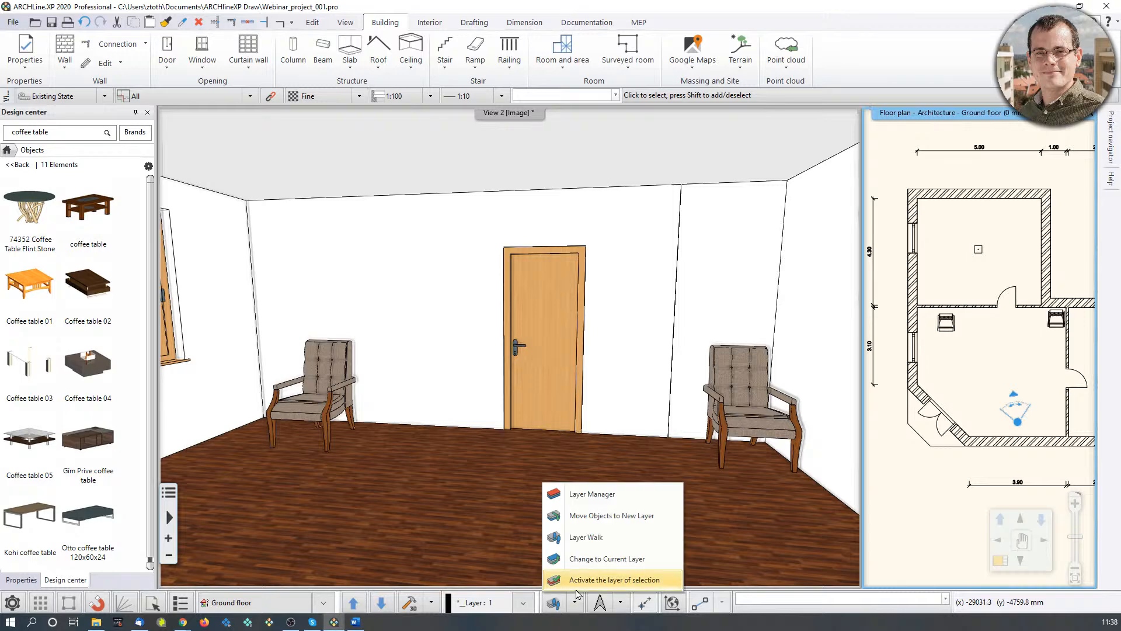
click(581, 535)
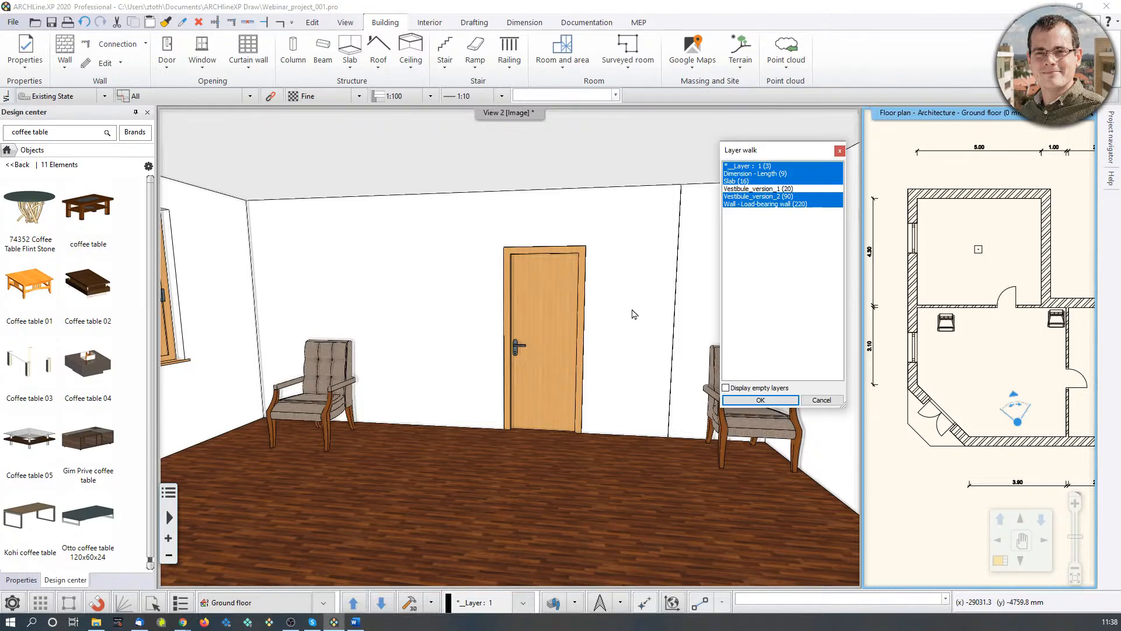
click(763, 189)
ctrl+click(765, 197)
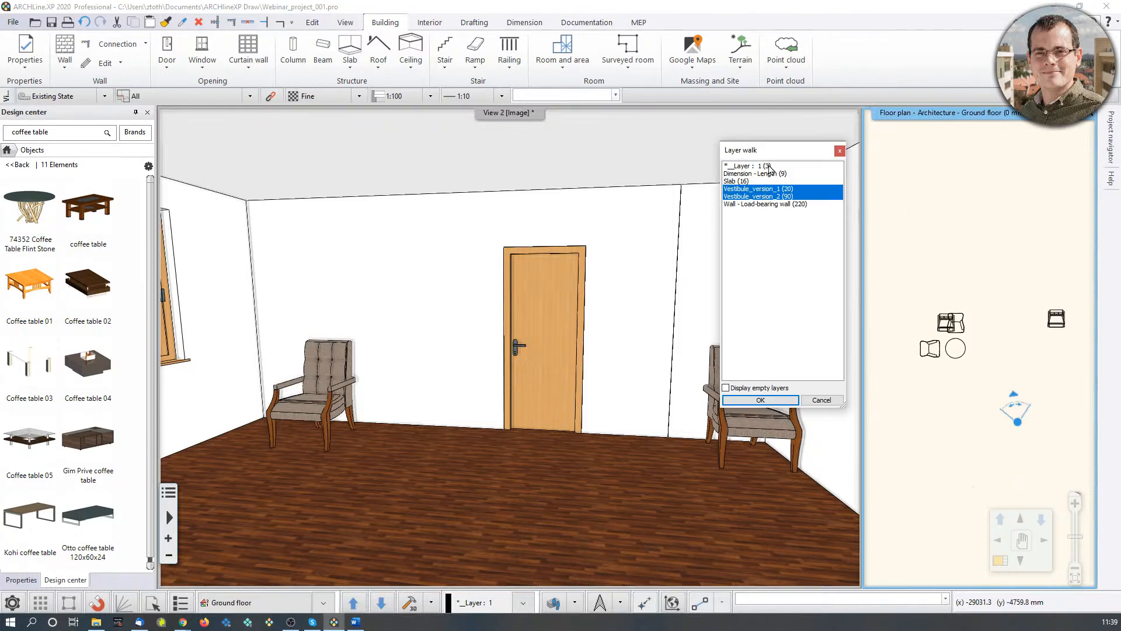
drag(769, 169, 771, 204)
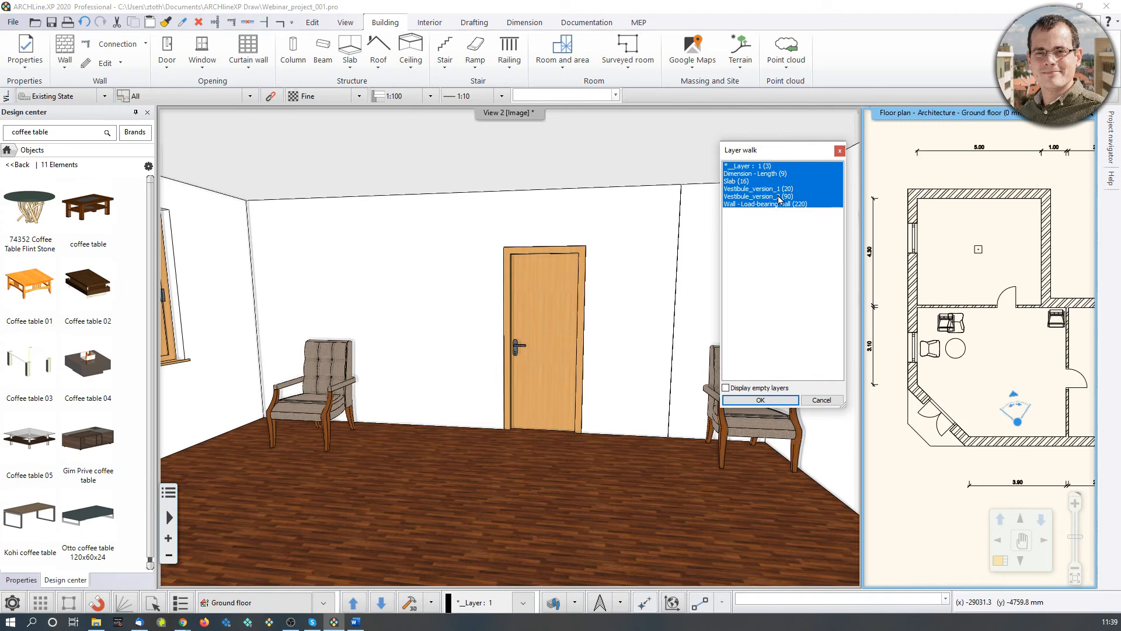
click(761, 399)
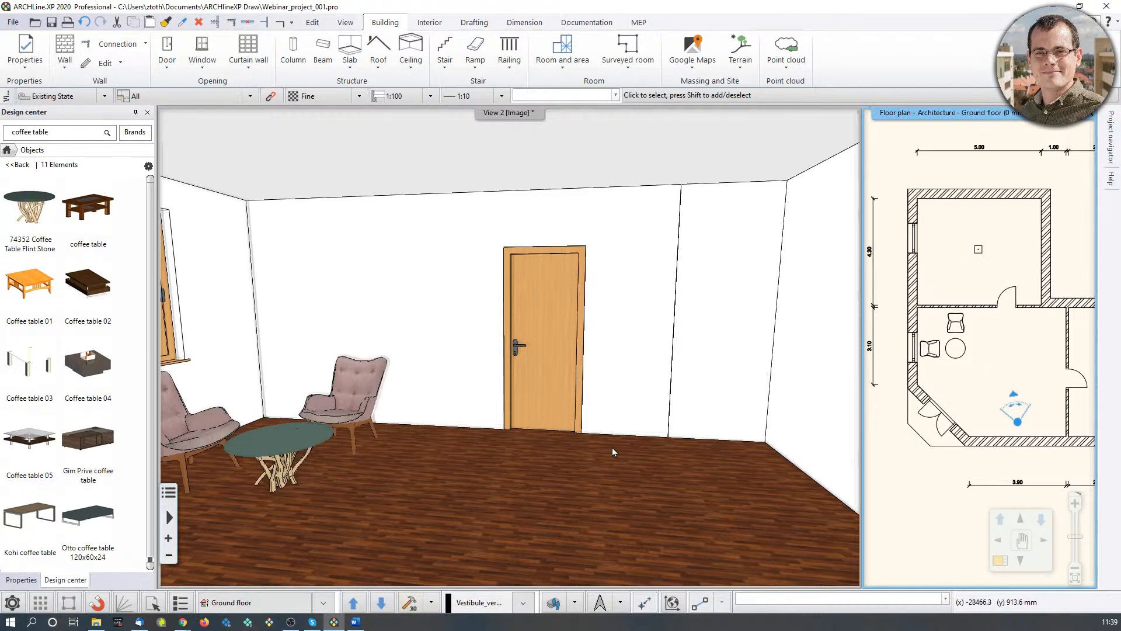
Step: Show a 3D model of only the armchair between the coffee table and the hatched wall, and inspect it closely
drag(732, 404, 697, 417)
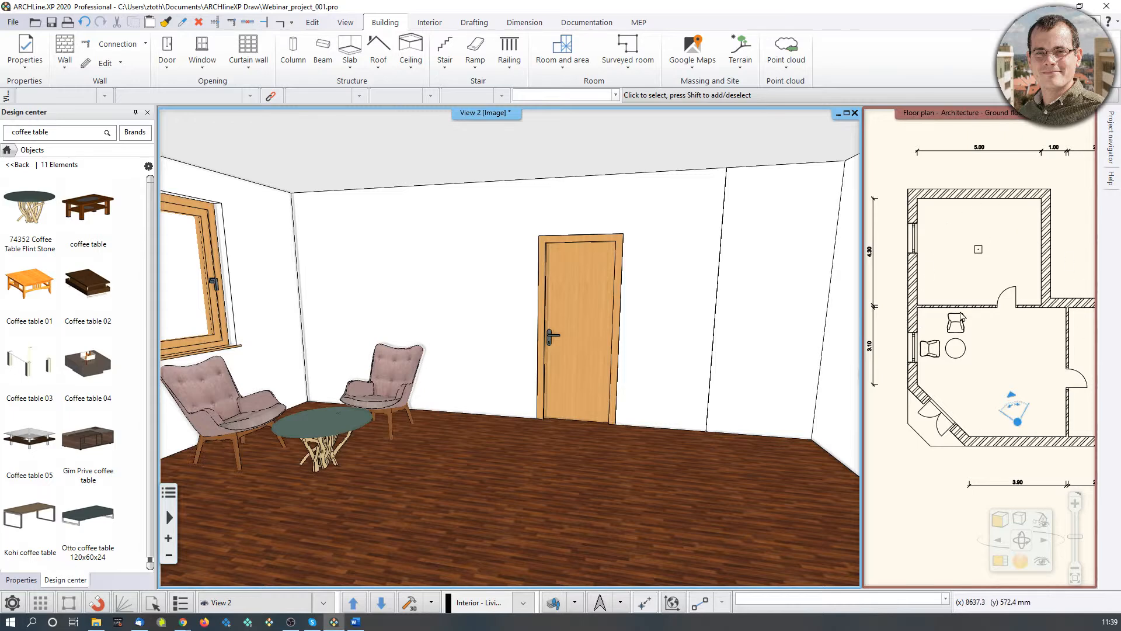
scroll(962, 317, up, 5)
click(973, 328)
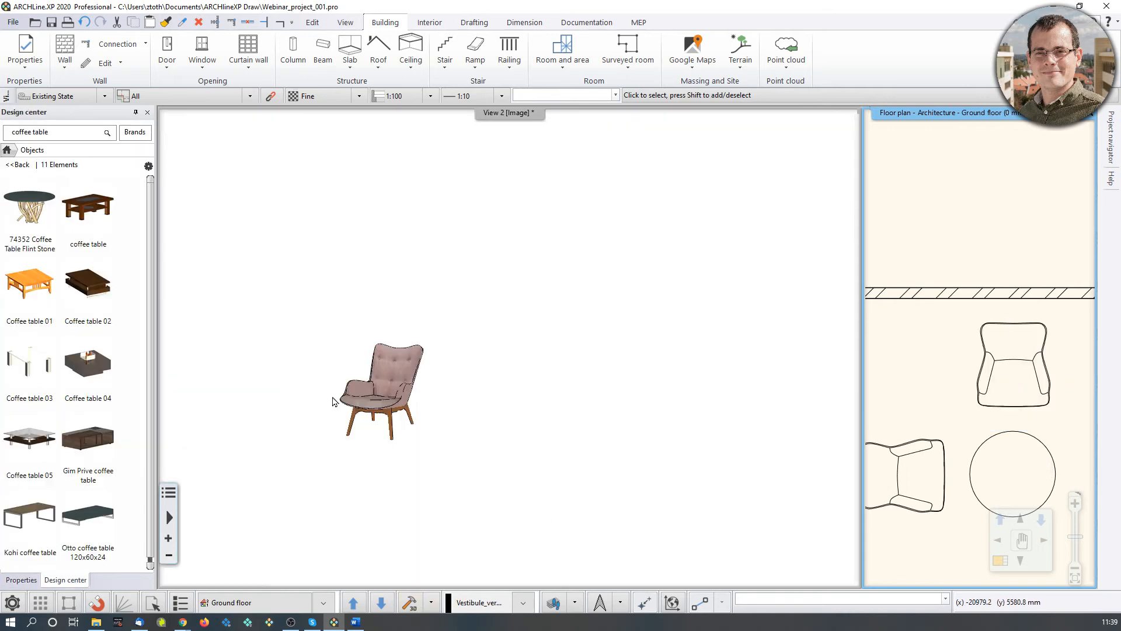
click(336, 403)
middle_drag(354, 423, 512, 318)
scroll(597, 343, down, 5)
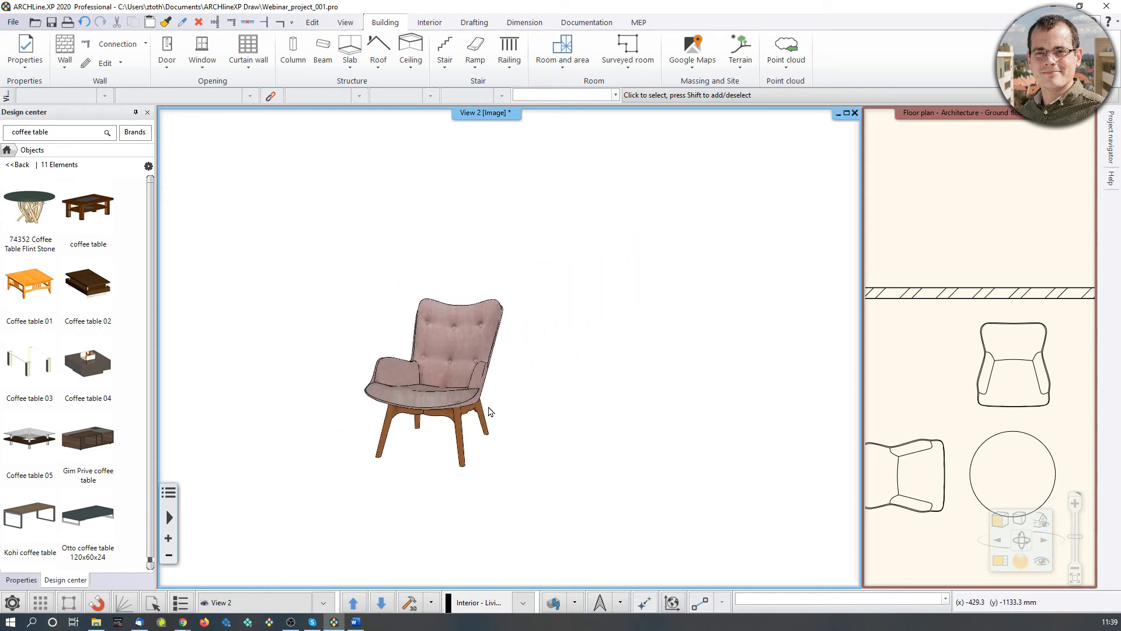
Step: Rebuild the 3D model of the ground floor, then of the whole building, and view the building from outside
click(413, 610)
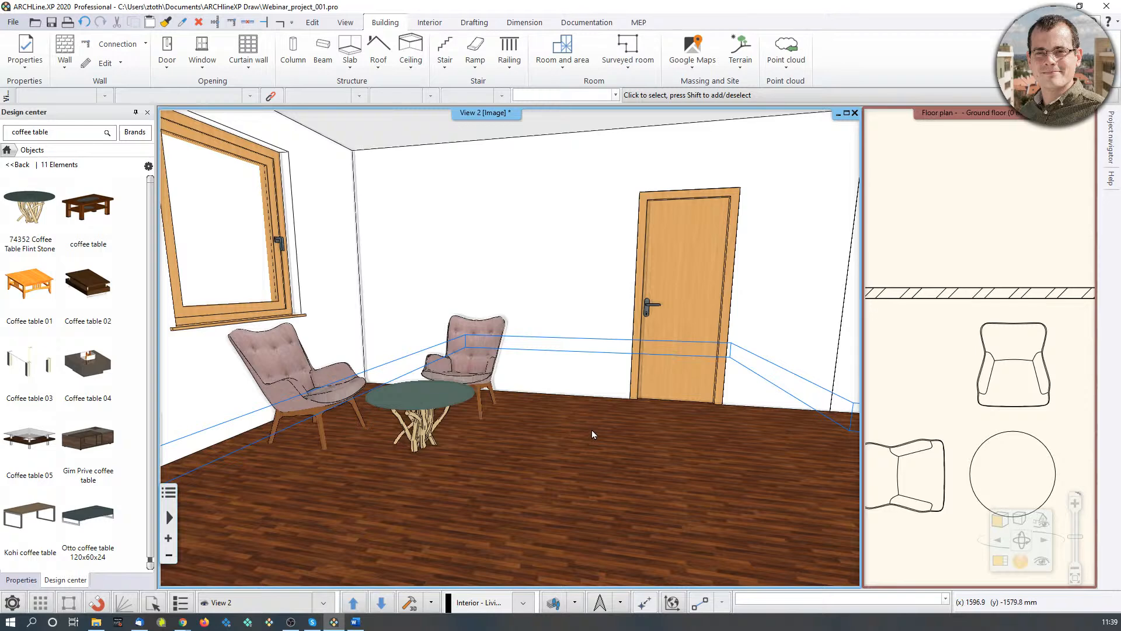
middle_drag(598, 455, 560, 465)
scroll(573, 446, down, 4)
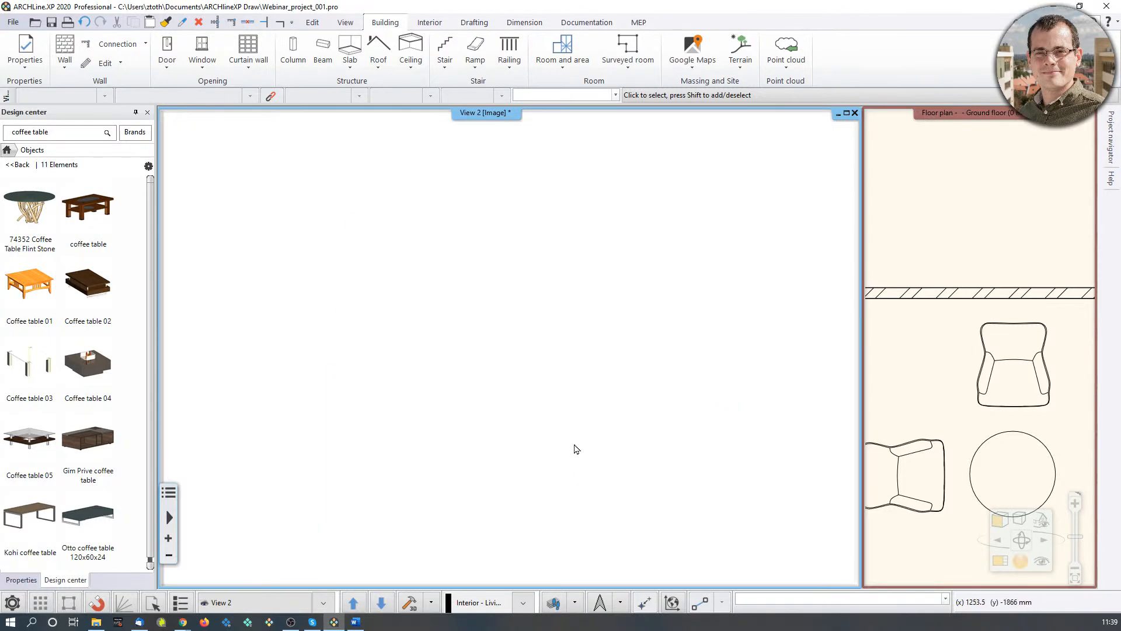
scroll(633, 327, down, 5)
middle_drag(412, 350, 558, 429)
scroll(559, 432, down, 6)
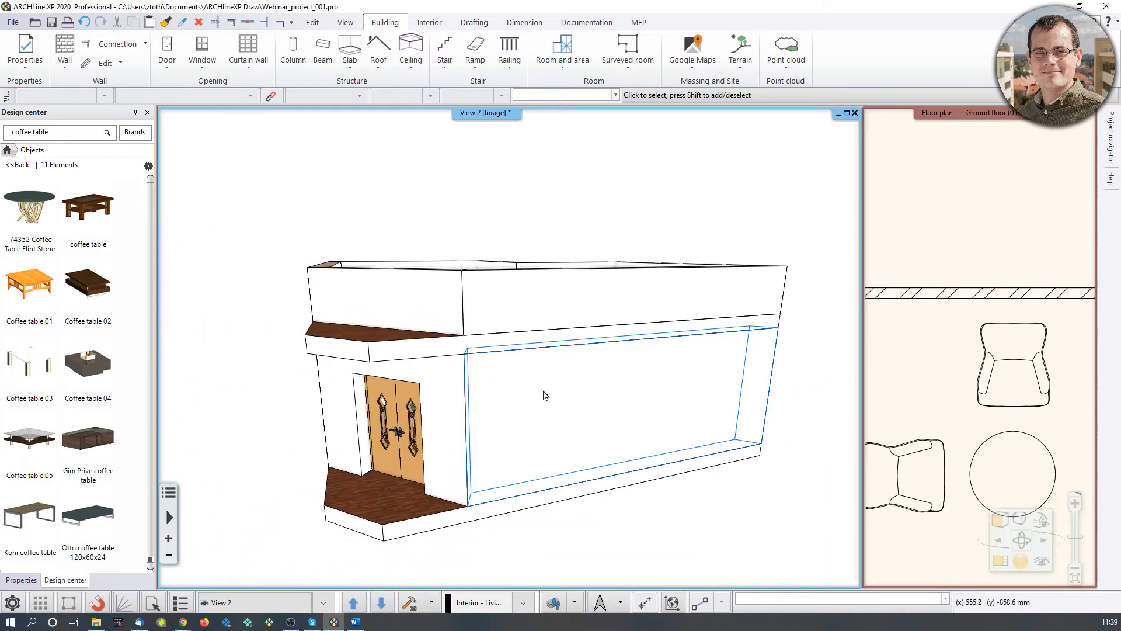
scroll(512, 341, down, 1)
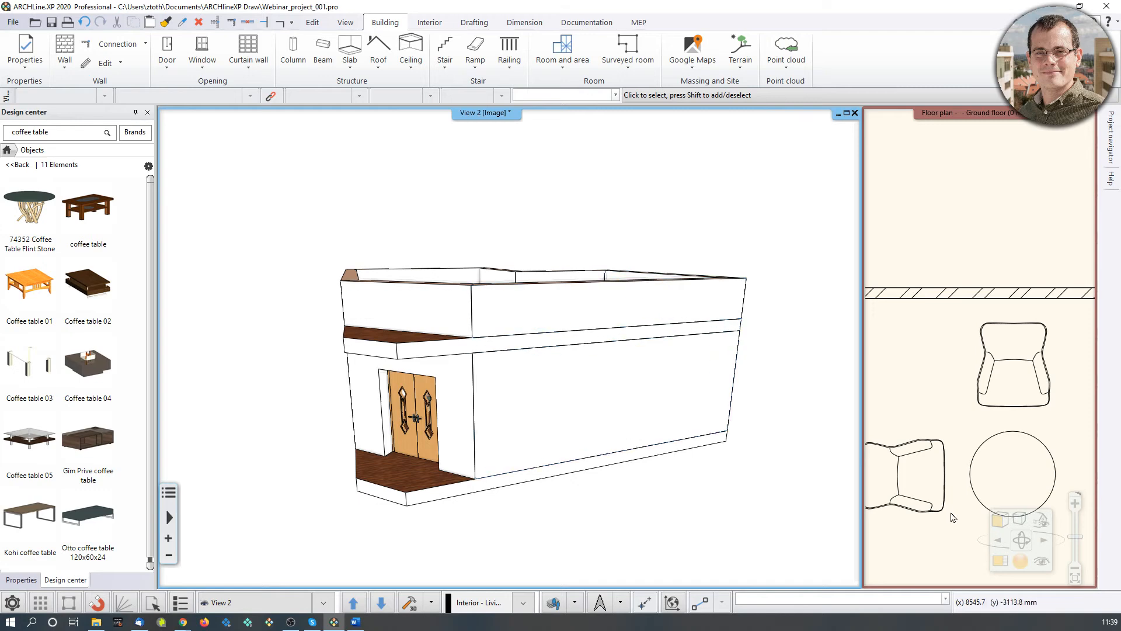
Step: Show the whole building in axonometric view and bring the floor plan back into the main window
click(1041, 519)
click(981, 440)
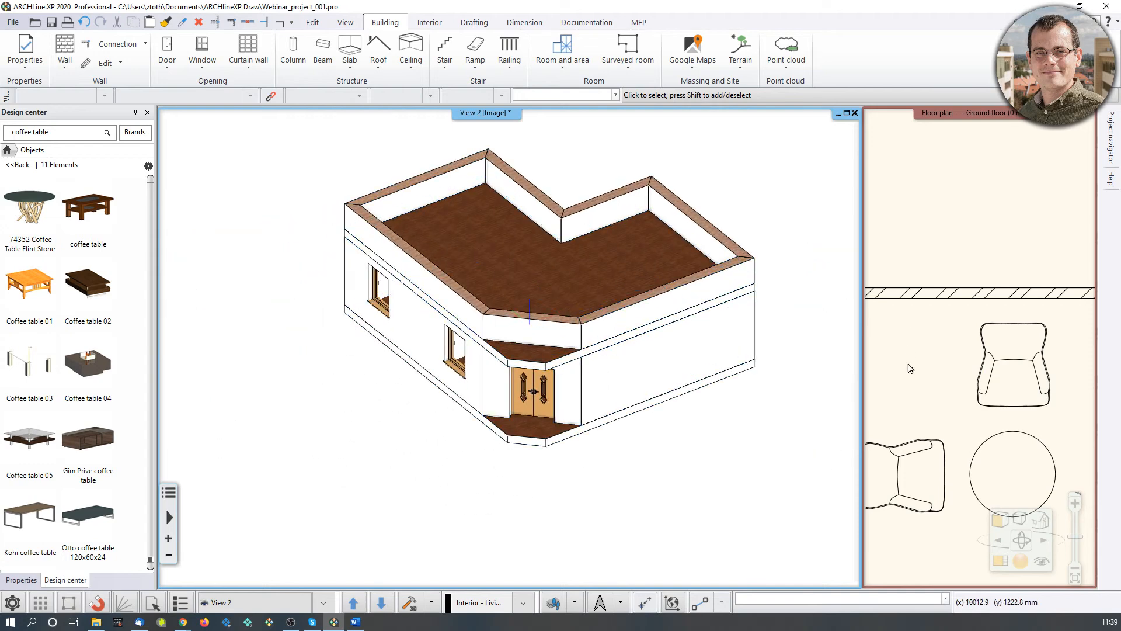
scroll(982, 389, down, 3)
click(1000, 563)
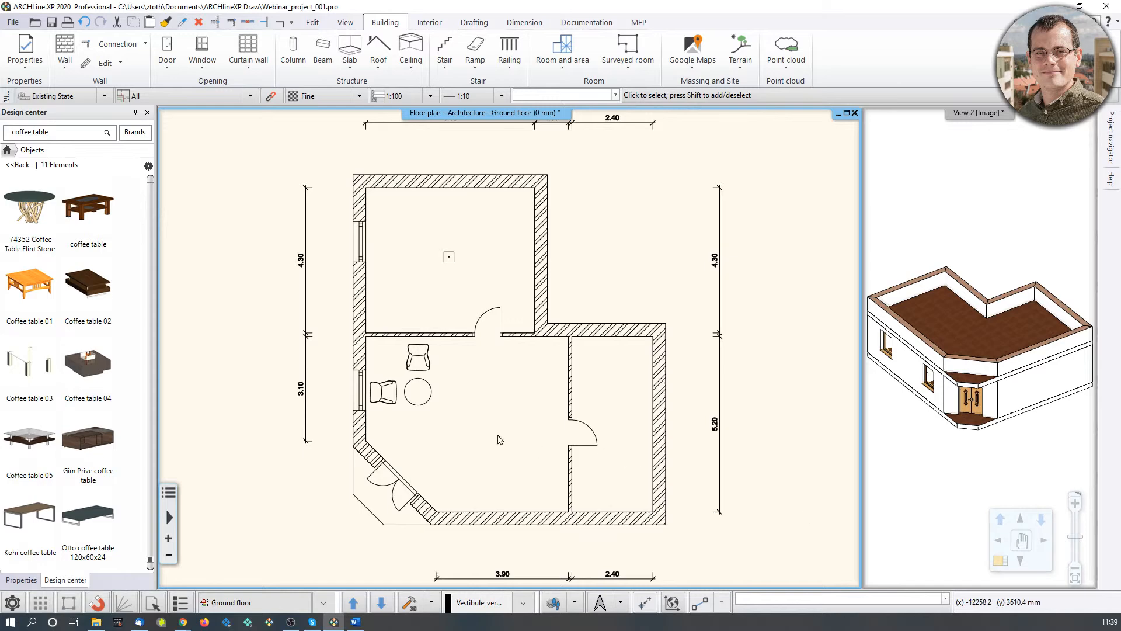
Step: Create a cut-away 3D view from a rectangle about 7154 by 16560 mm over the plan's window side, and look into the cut building
click(431, 602)
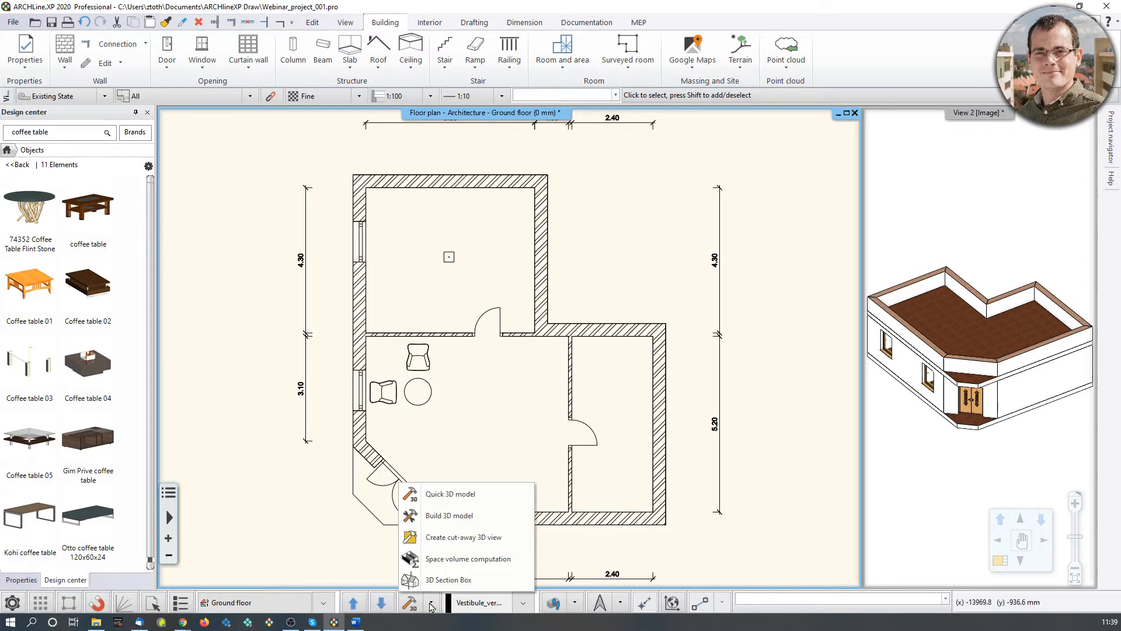
click(450, 536)
click(368, 199)
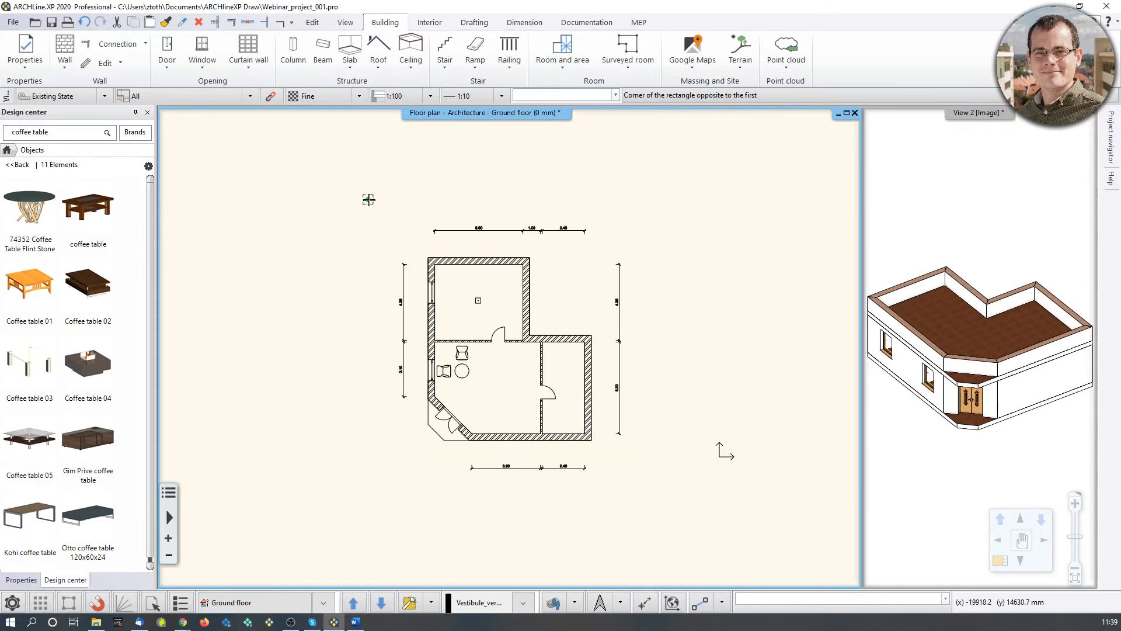
click(493, 490)
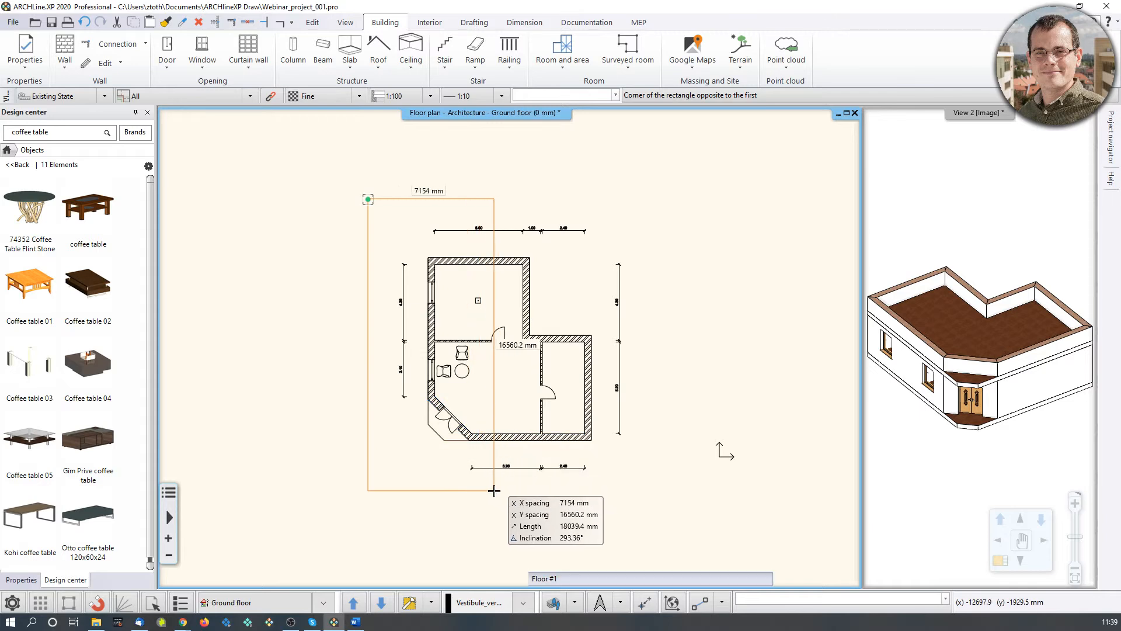
click(1000, 391)
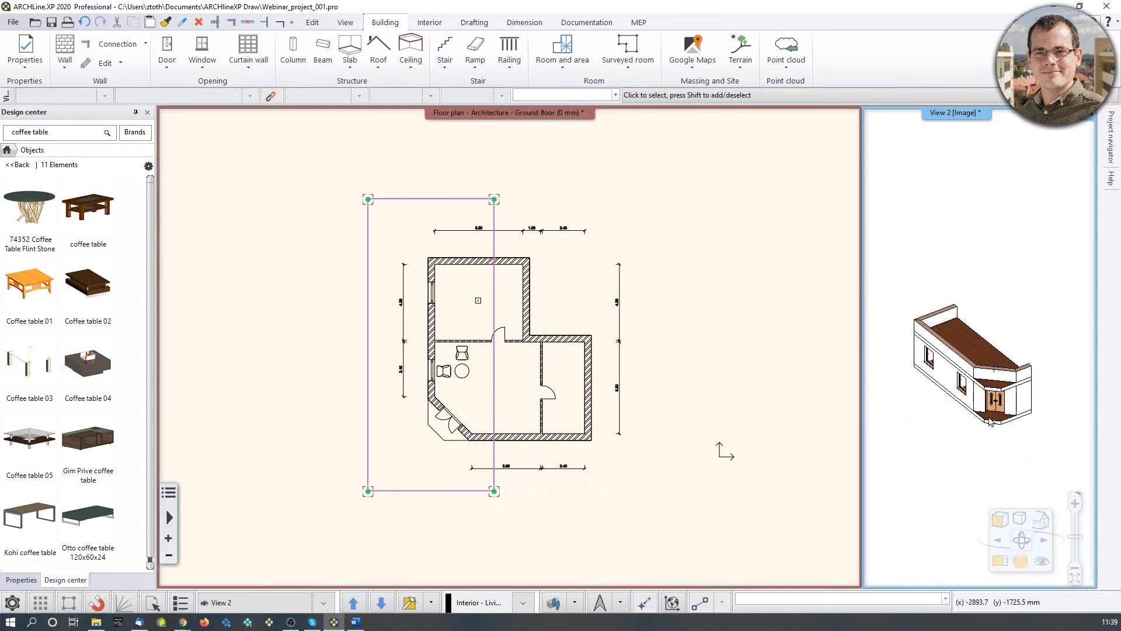
middle_drag(920, 365, 893, 360)
middle_drag(1045, 403, 952, 417)
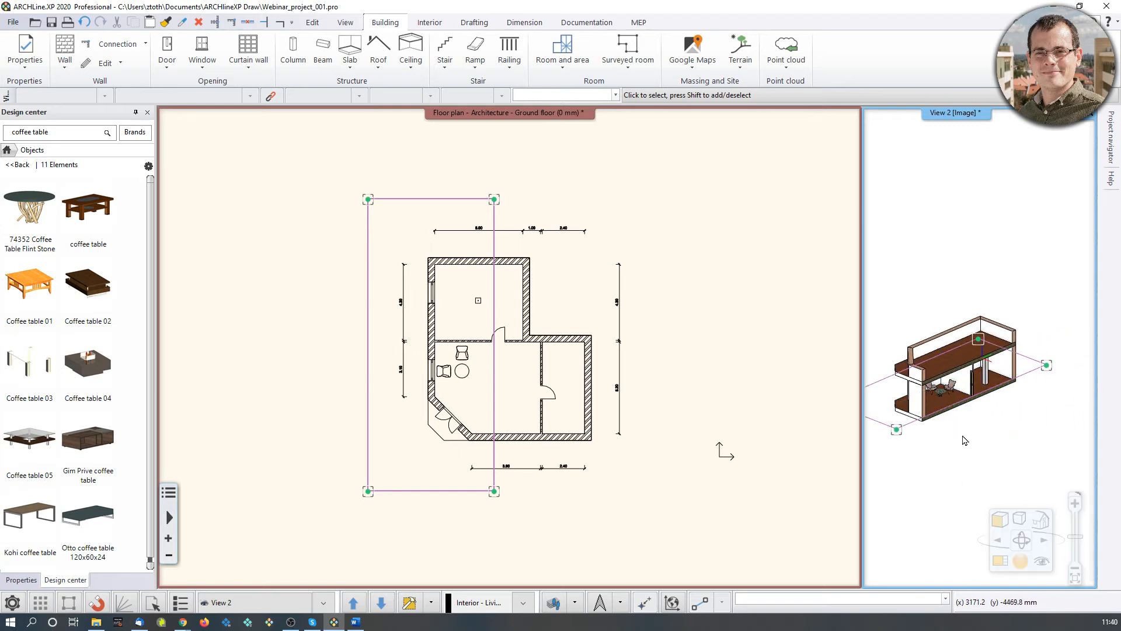
scroll(969, 433, up, 1)
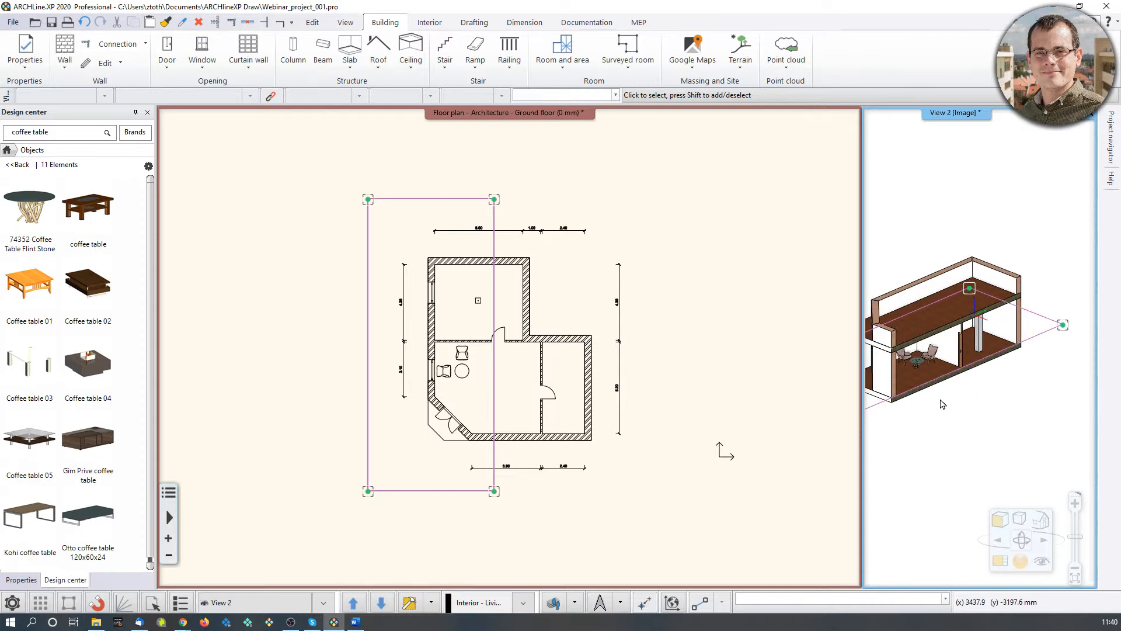
Step: Rebuild the whole building as a quick 3D model, and regenerate the cut-away model from the existing rectangle on the floor plan
click(645, 528)
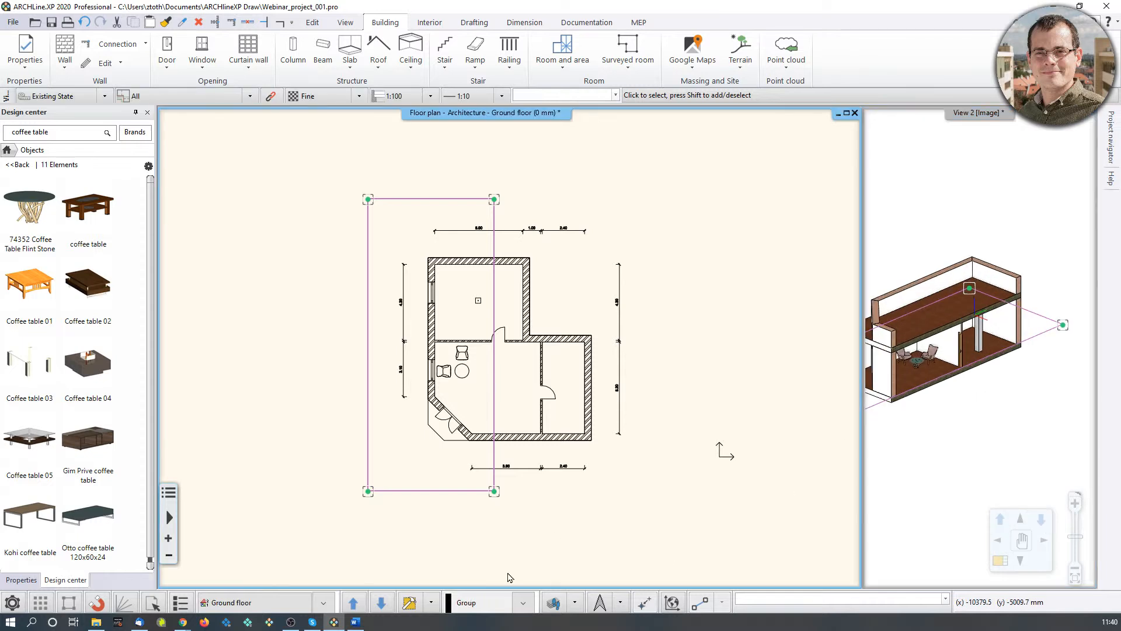
click(433, 606)
click(451, 496)
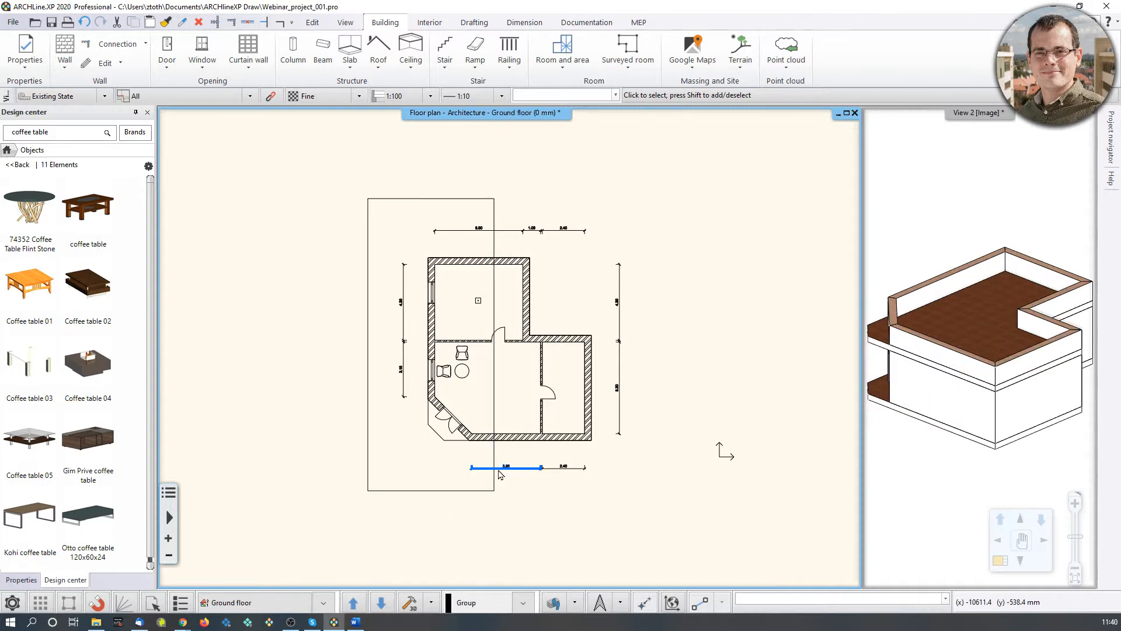
click(454, 199)
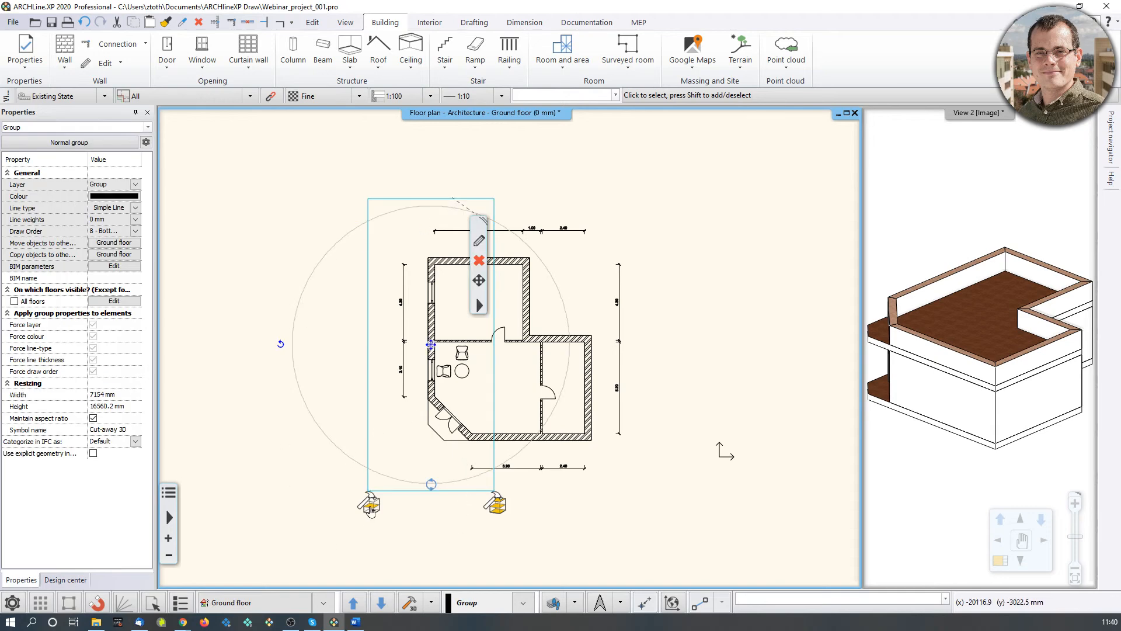
click(496, 503)
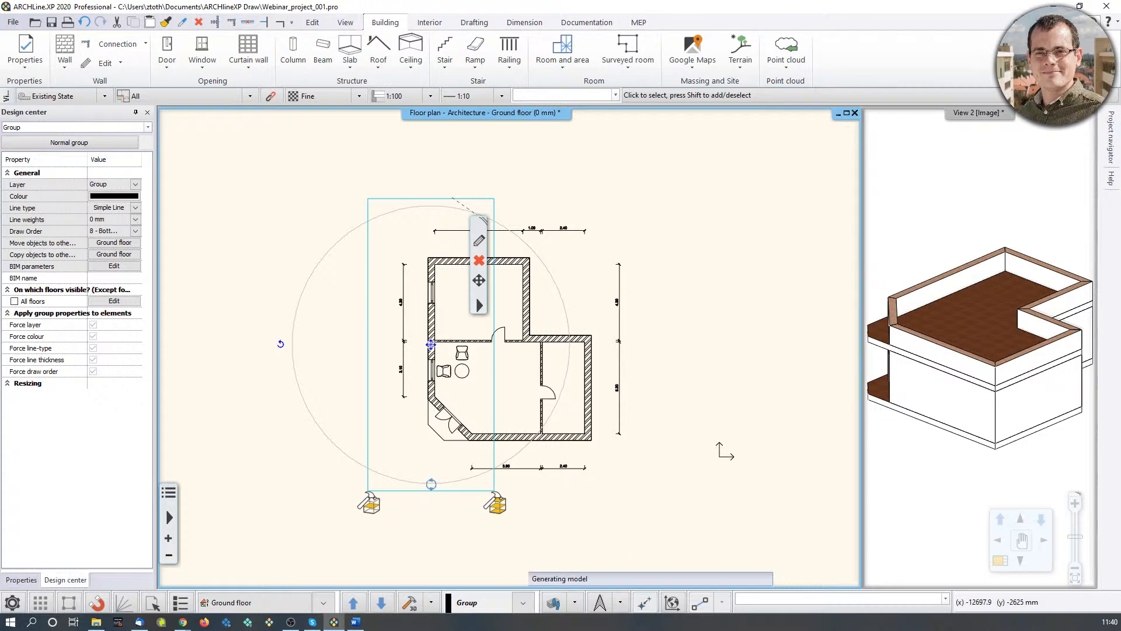
middle_drag(984, 365, 945, 336)
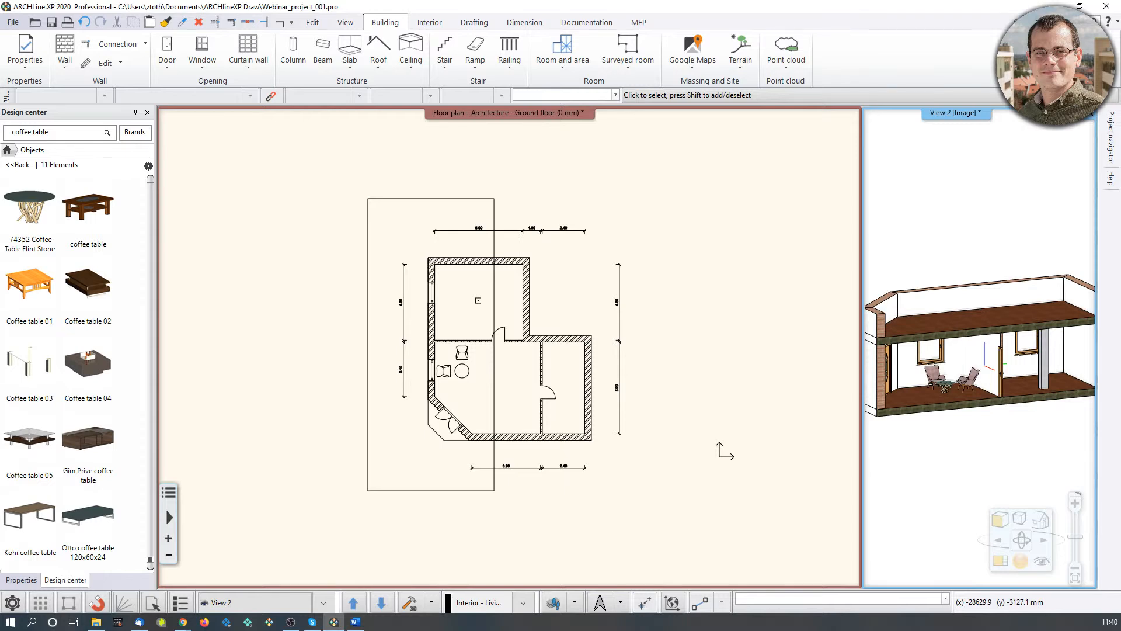
Step: Build the 3D model of only the current floor with all element types at high resolution, and view it from above the entrance
click(501, 431)
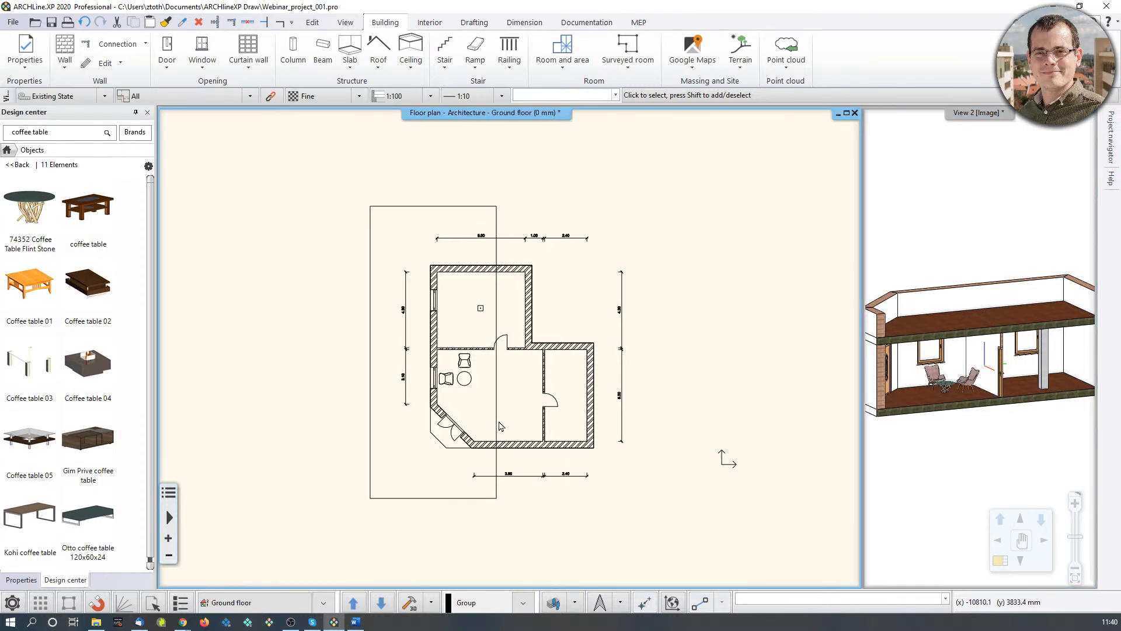
click(432, 603)
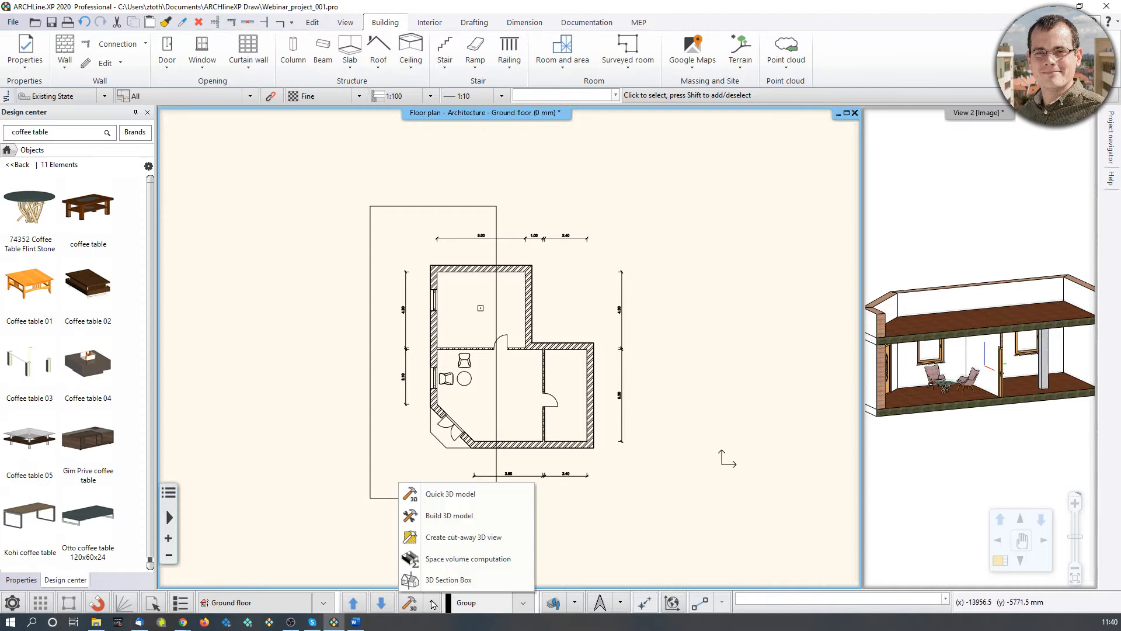
click(456, 516)
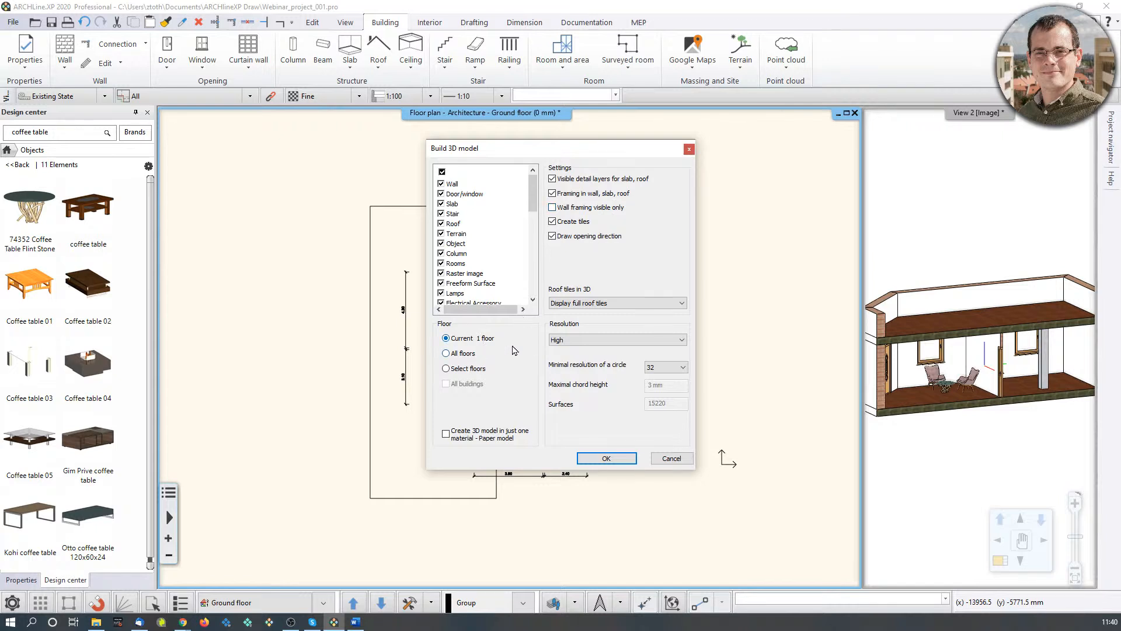
click(592, 460)
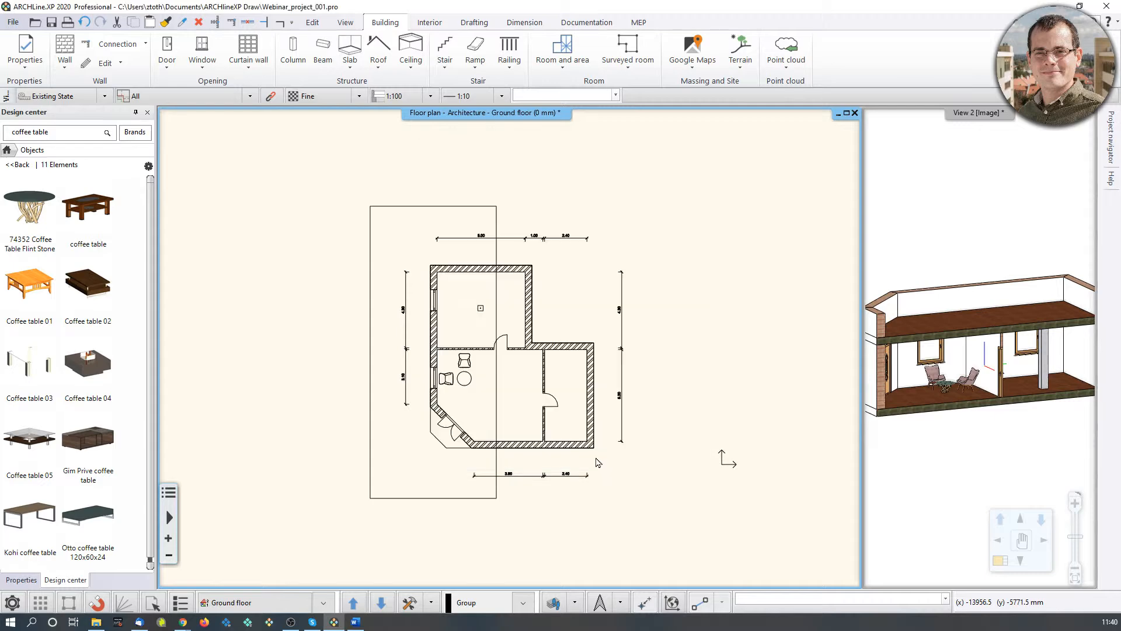
scroll(1009, 354, up, 3)
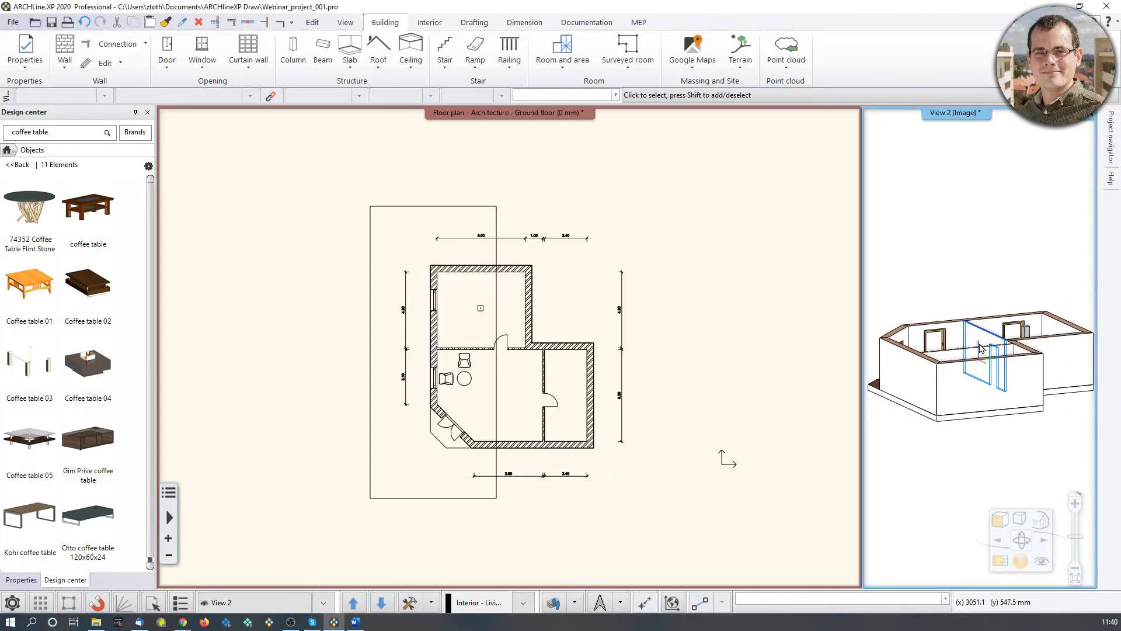
middle_drag(951, 345, 994, 384)
click(432, 605)
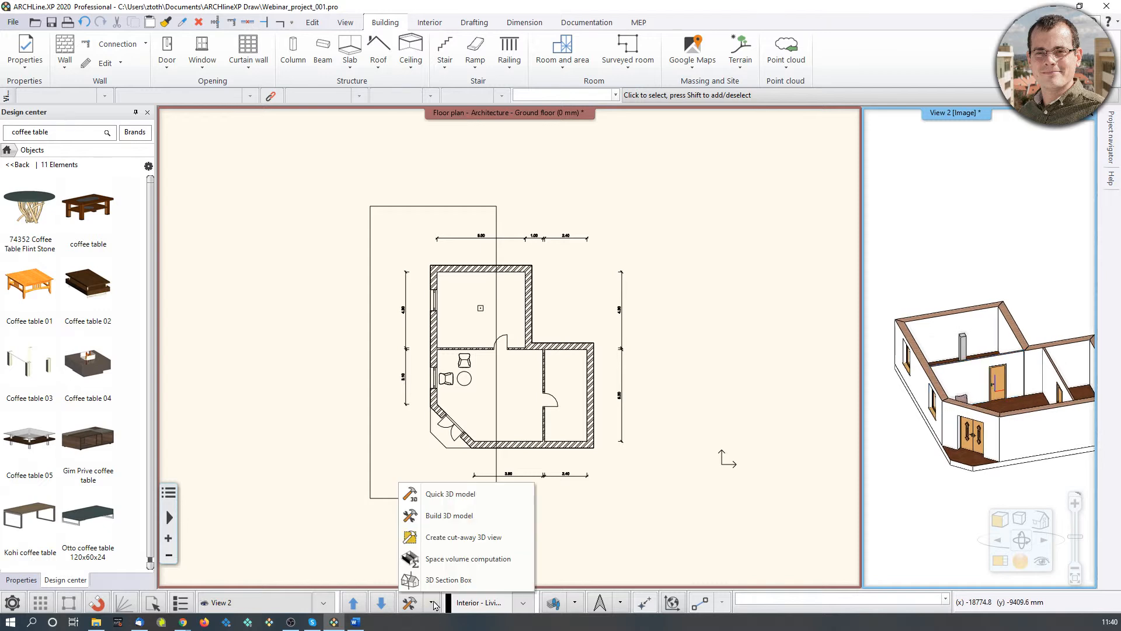
key(alt+Tab)
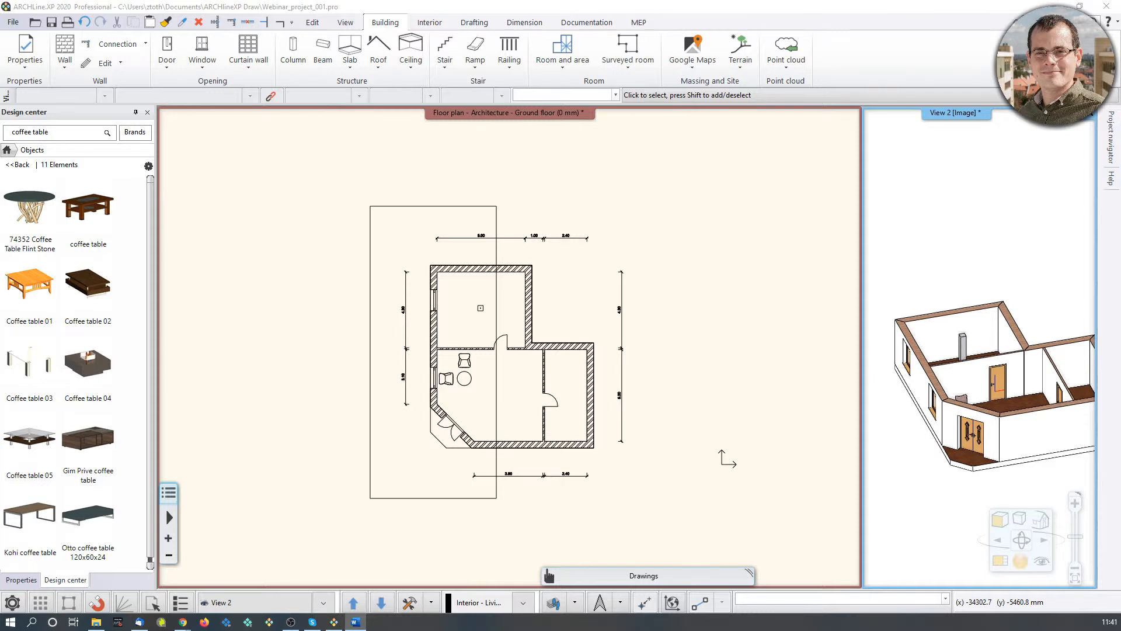
click(686, 303)
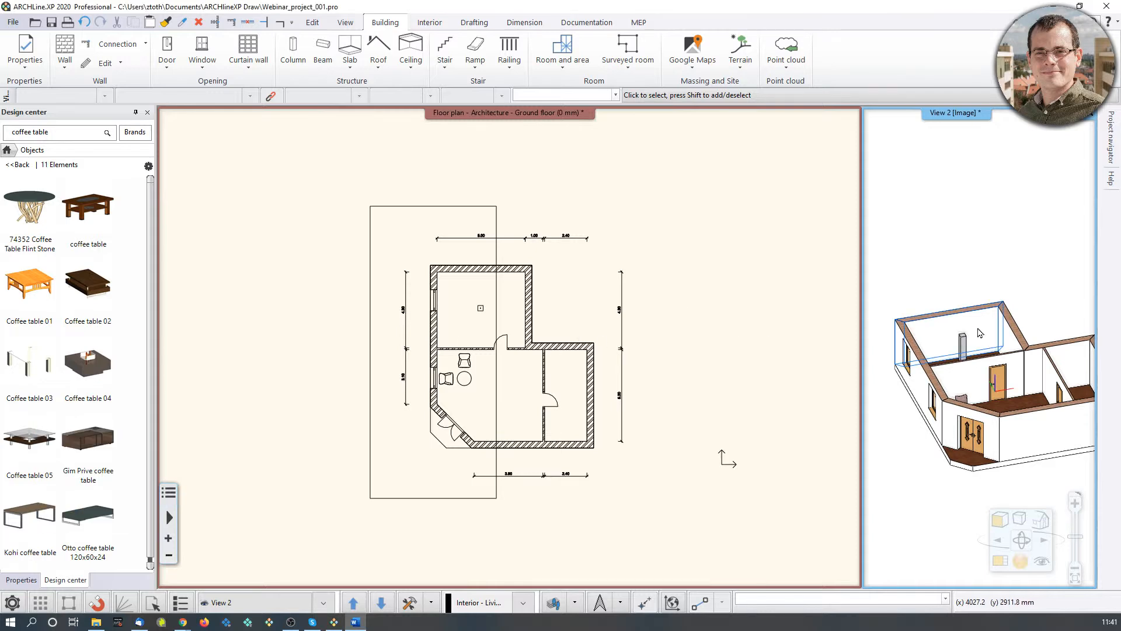
Step: Try the Consistent colour and Realistic display styles on the ground floor model, and examine the wall shading around the entrance and windows
middle_drag(978, 332, 955, 323)
scroll(955, 322, down, 2)
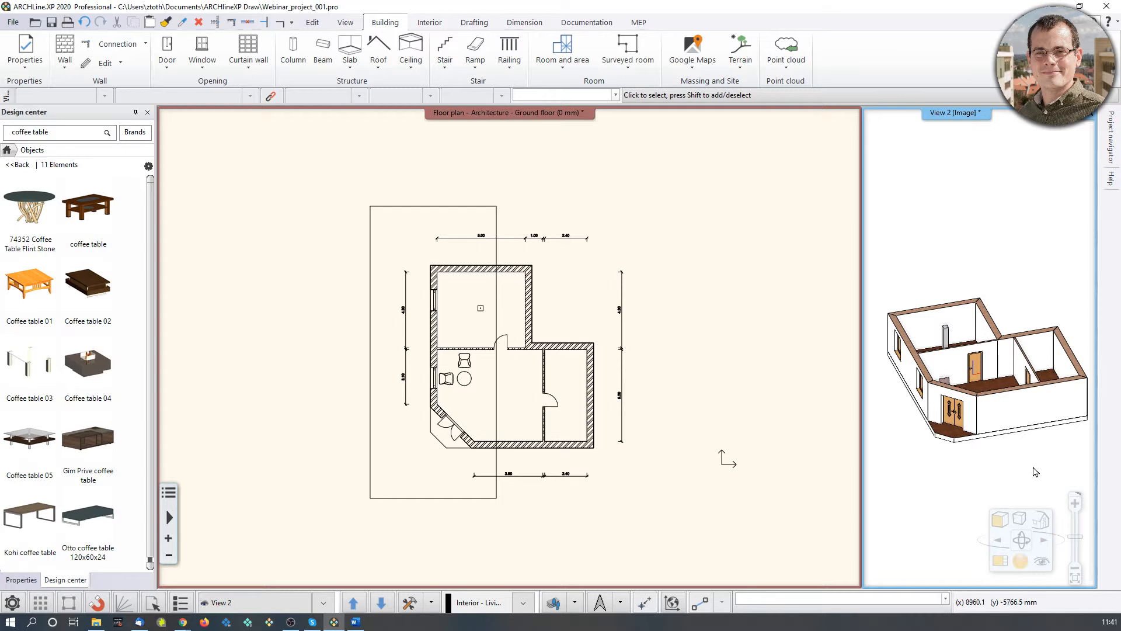
click(1000, 520)
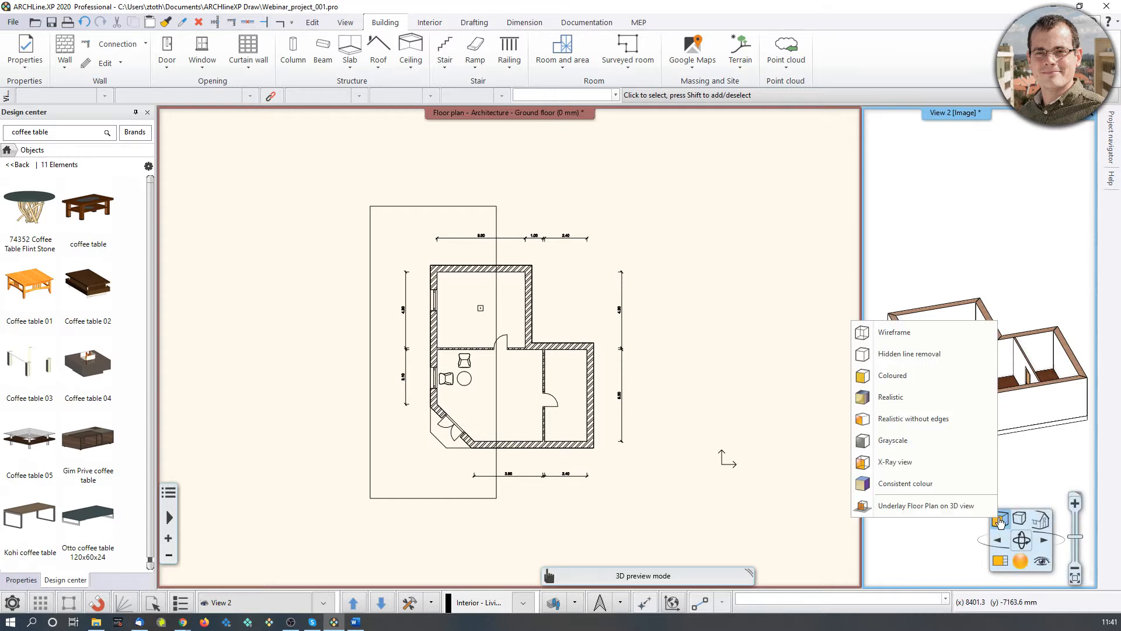
click(921, 485)
click(999, 520)
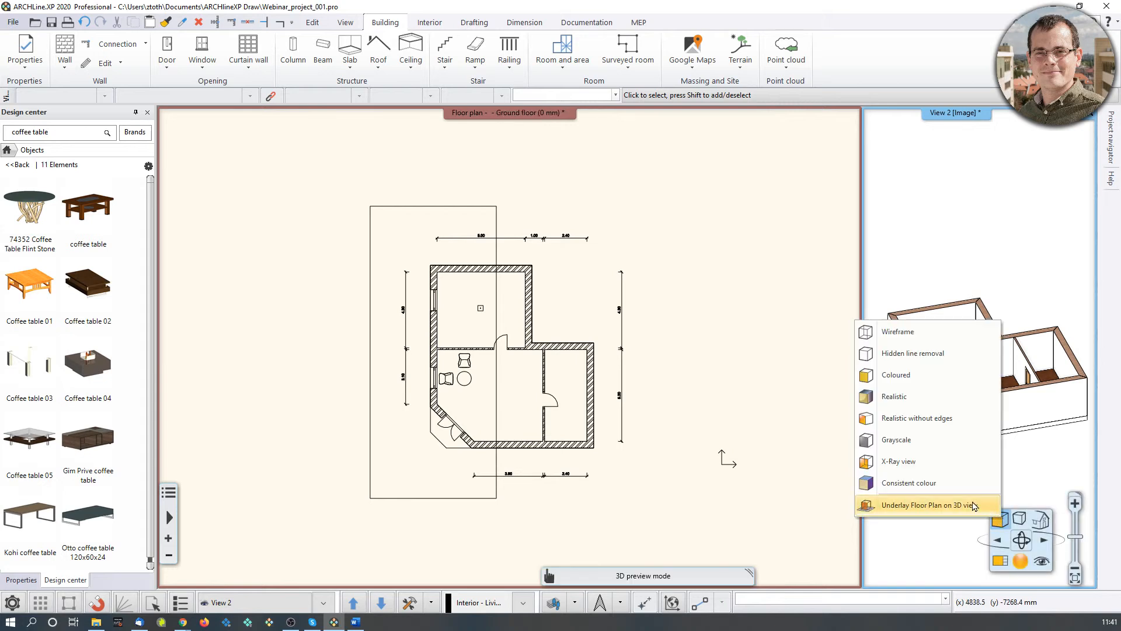
click(925, 396)
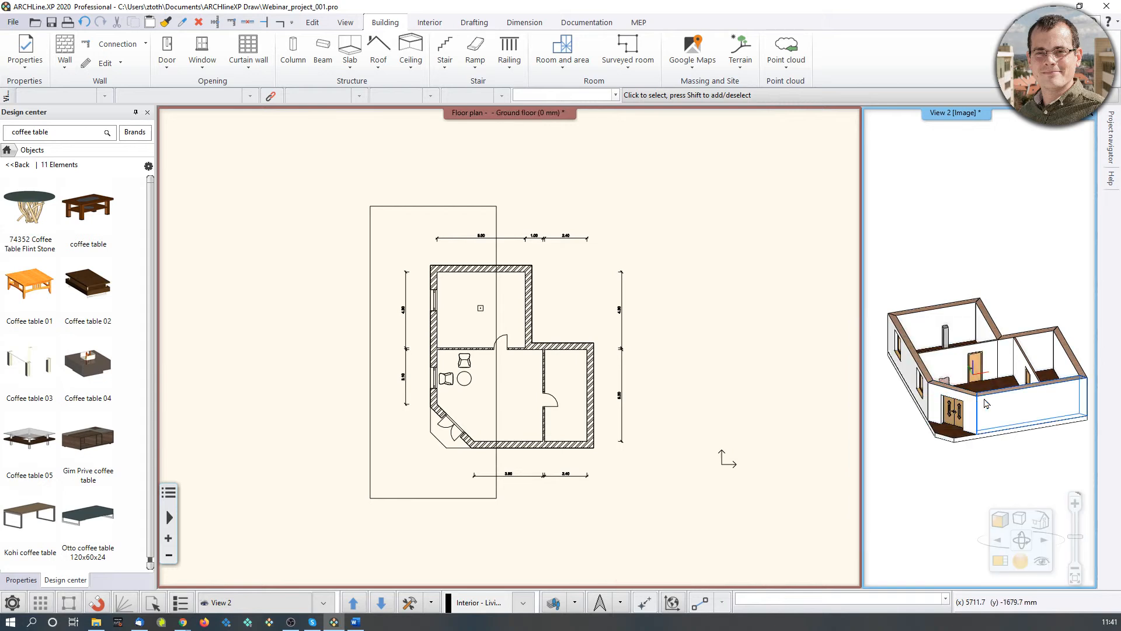
scroll(994, 400, up, 5)
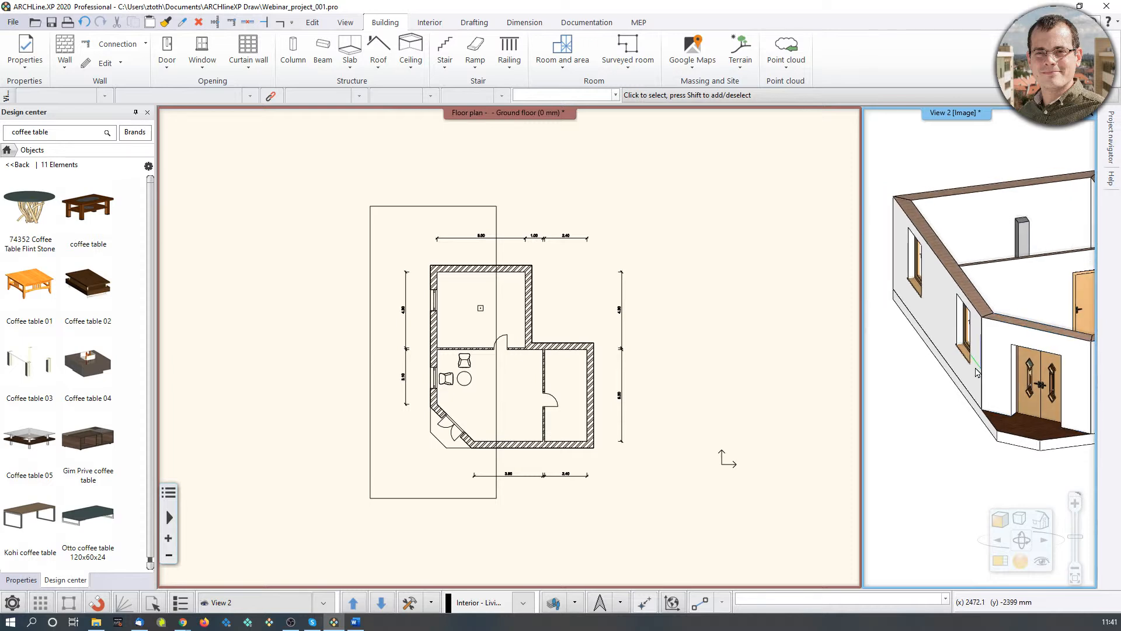
scroll(969, 369, up, 4)
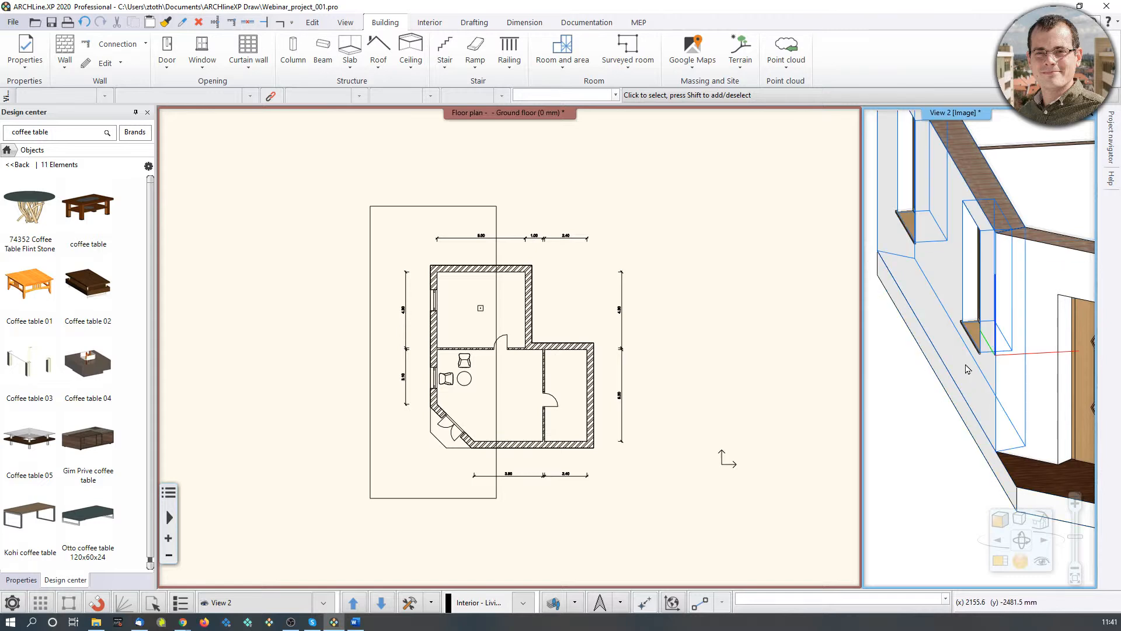
scroll(972, 395, down, 2)
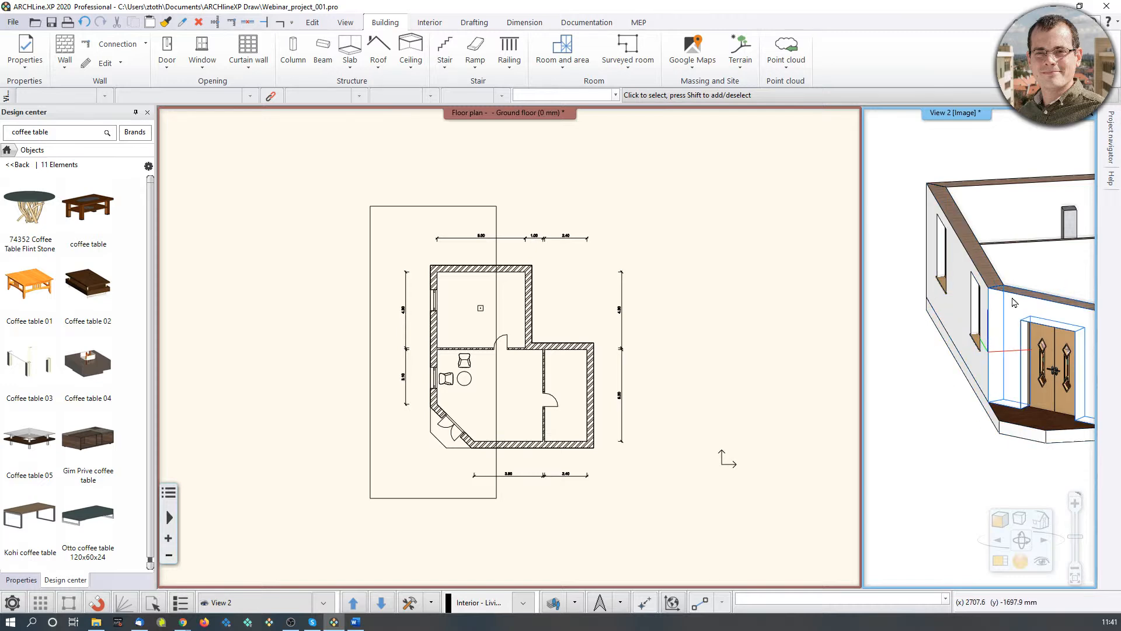
scroll(1048, 317, down, 4)
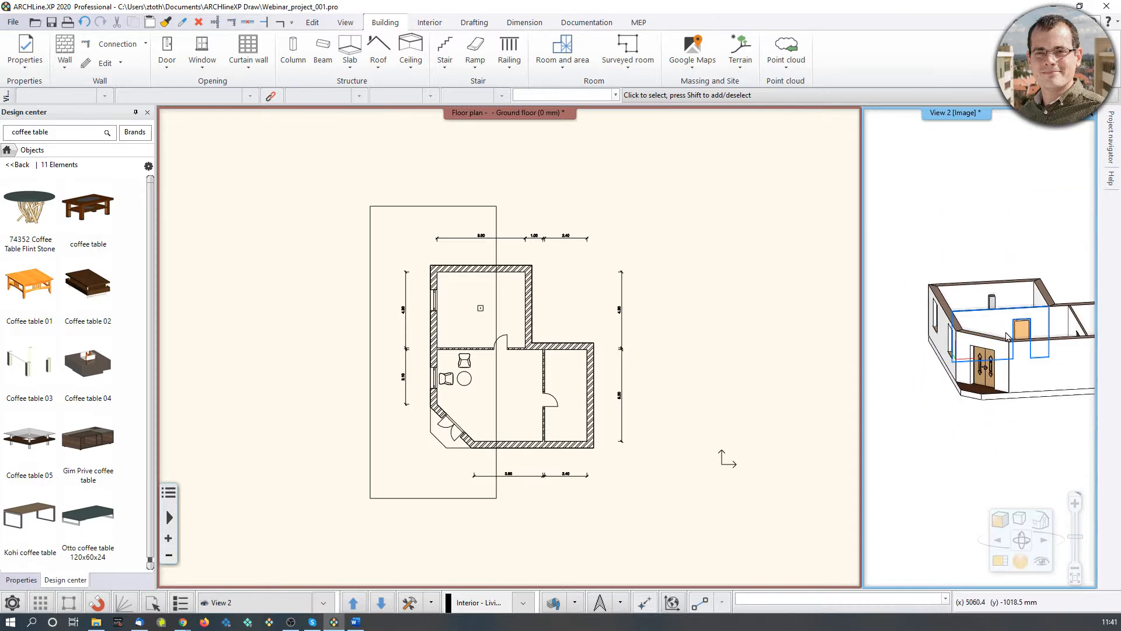
middle_drag(962, 364, 959, 403)
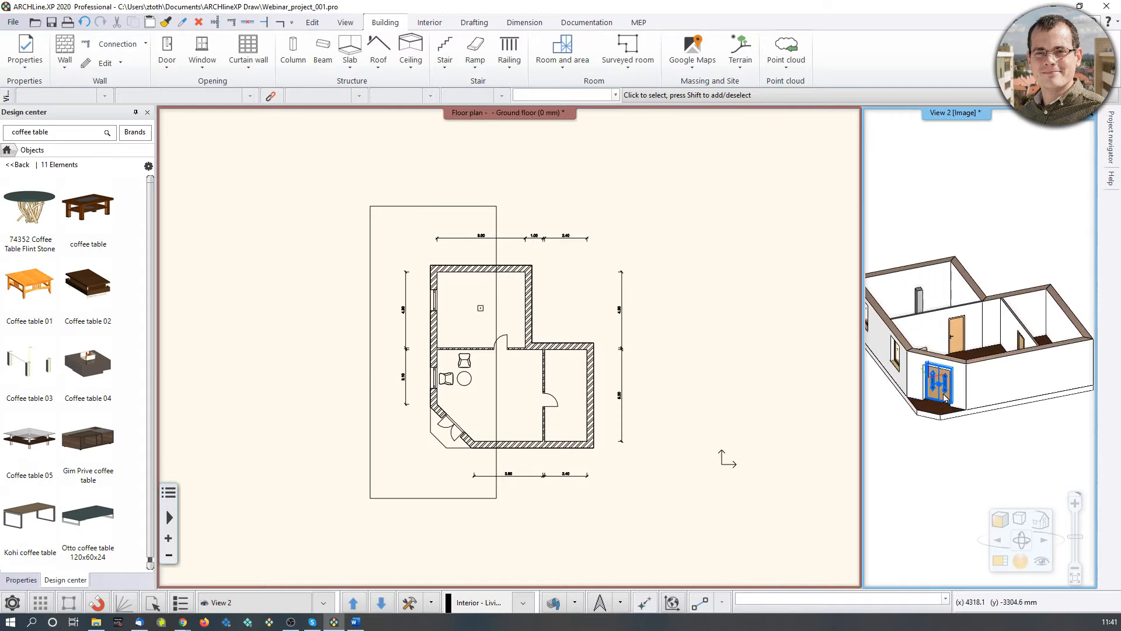
scroll(959, 402, down, 2)
Step: Compare the Consistent colour and Hidden line removal display styles on the ground floor model
click(1002, 526)
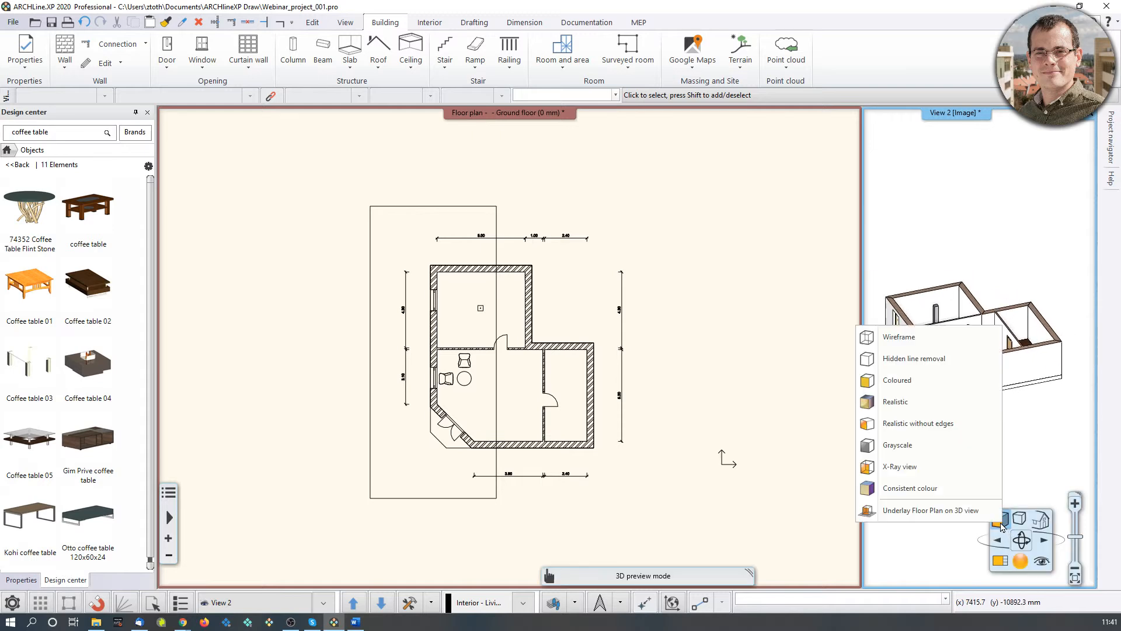
click(952, 489)
click(1002, 519)
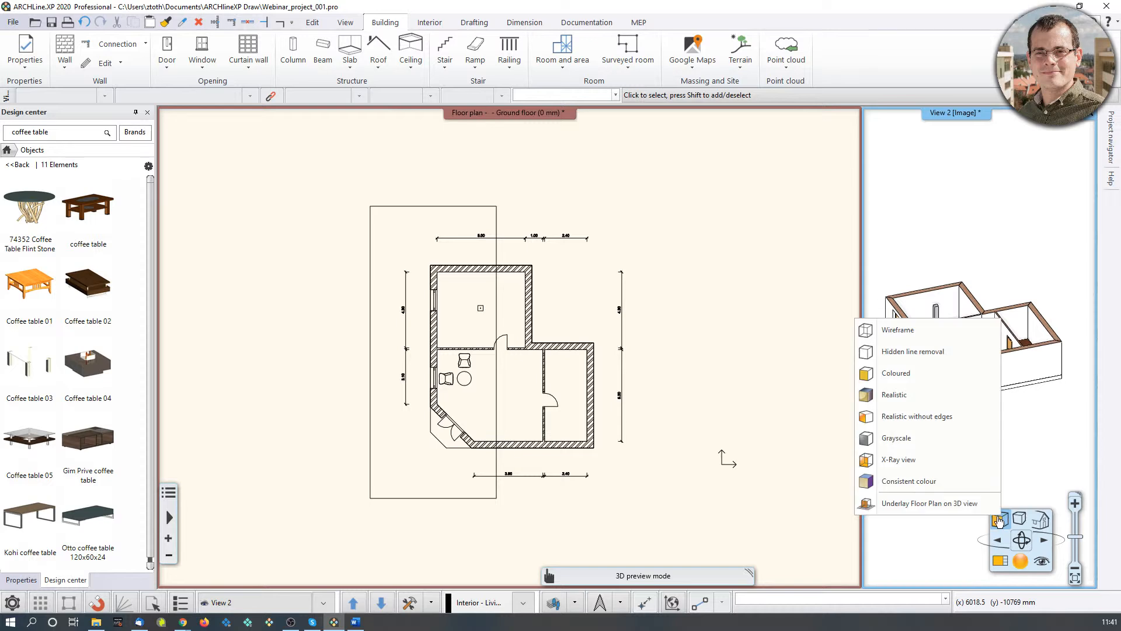
click(932, 356)
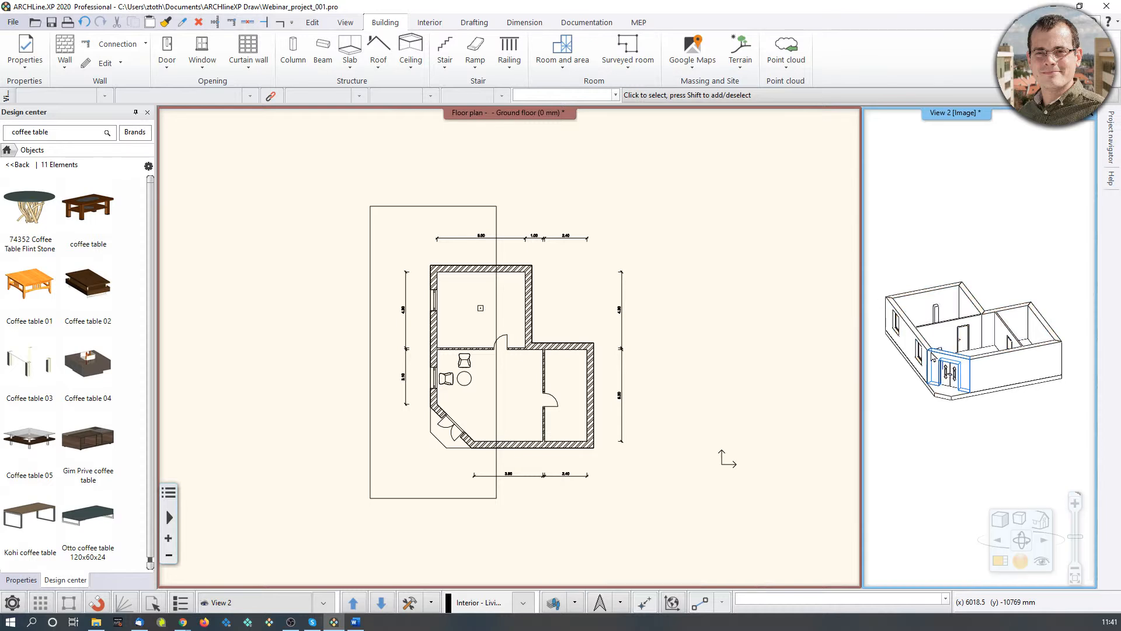
Step: Compare the Wireframe and Consistent colour display styles on the ground floor 3D model
click(999, 519)
click(908, 342)
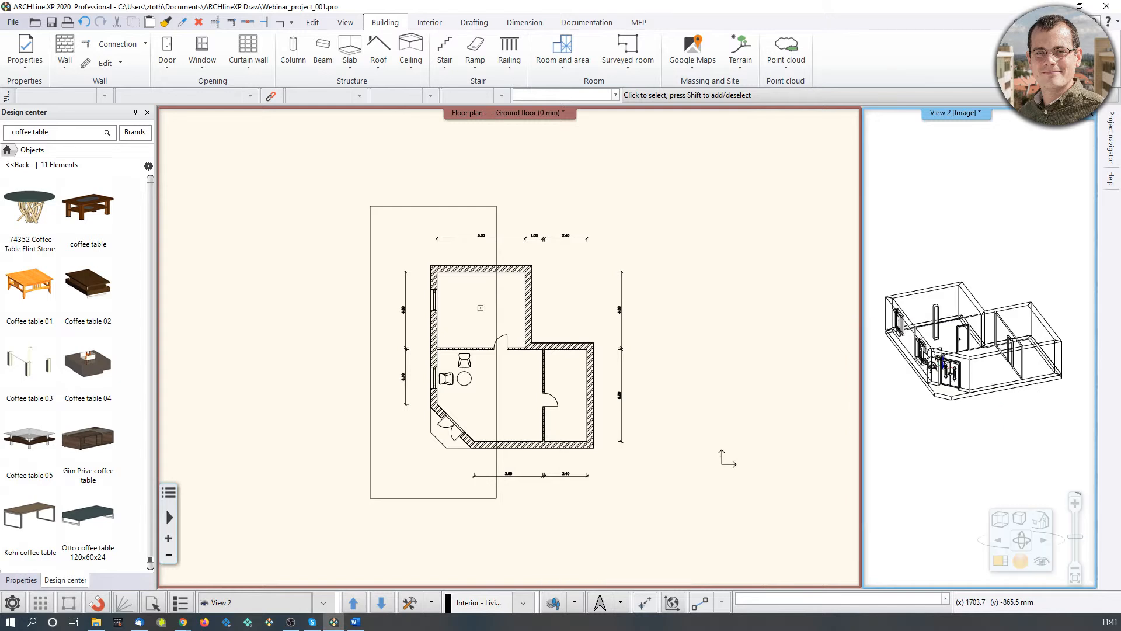
click(1000, 519)
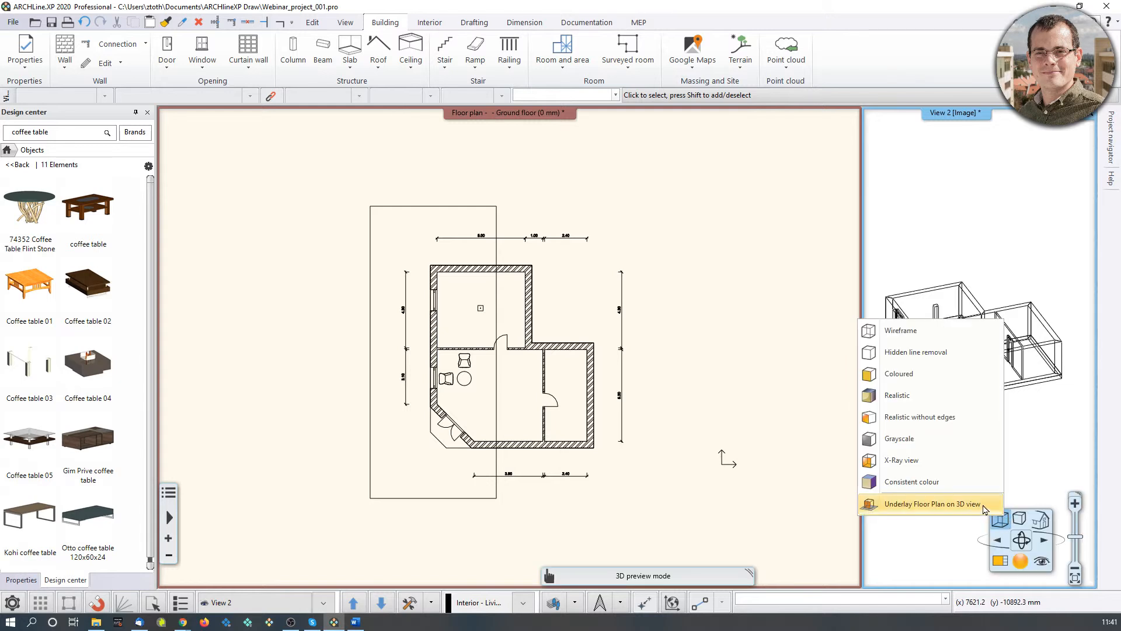
click(934, 481)
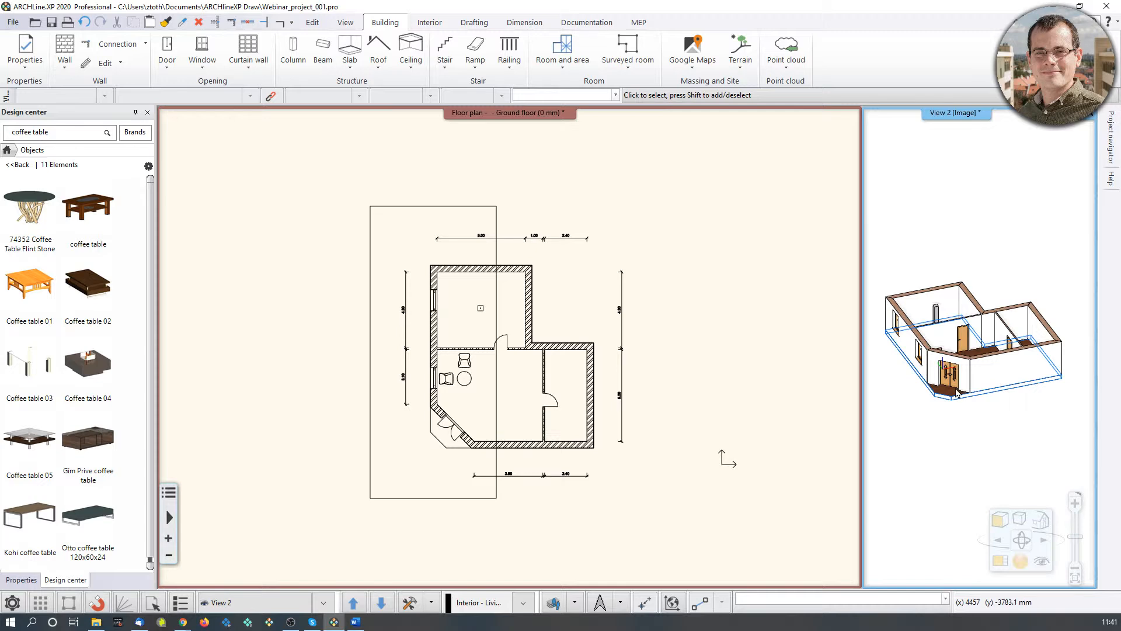
scroll(956, 394, up, 3)
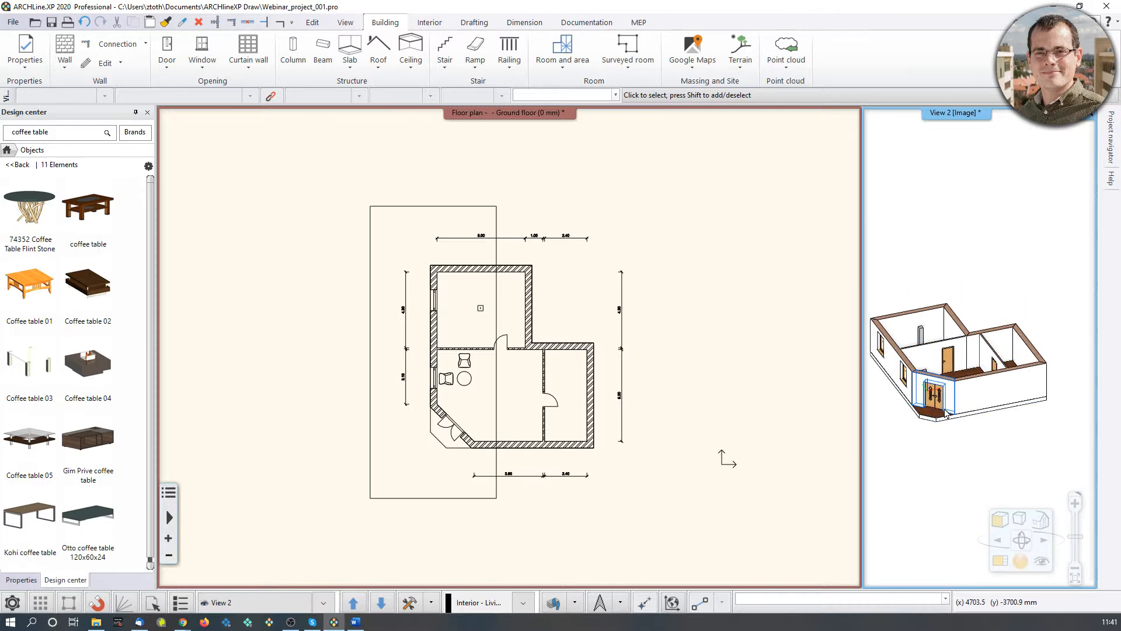
Step: Underlay the floor plan on the 3D view, and move it along X so the plan lies beside the building model
click(1008, 525)
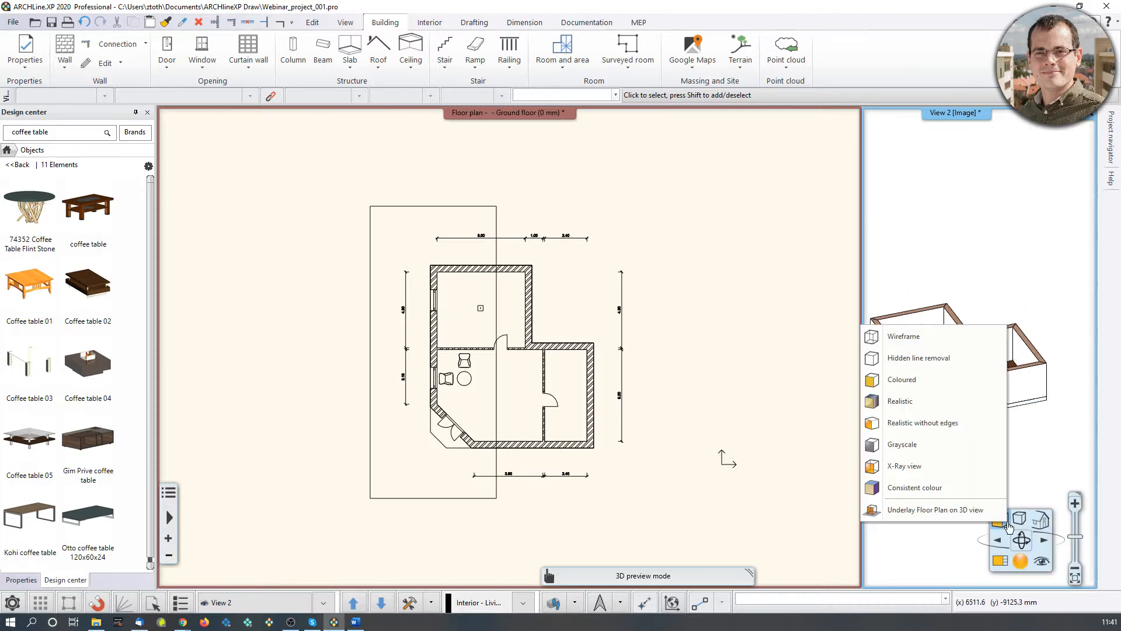
click(961, 510)
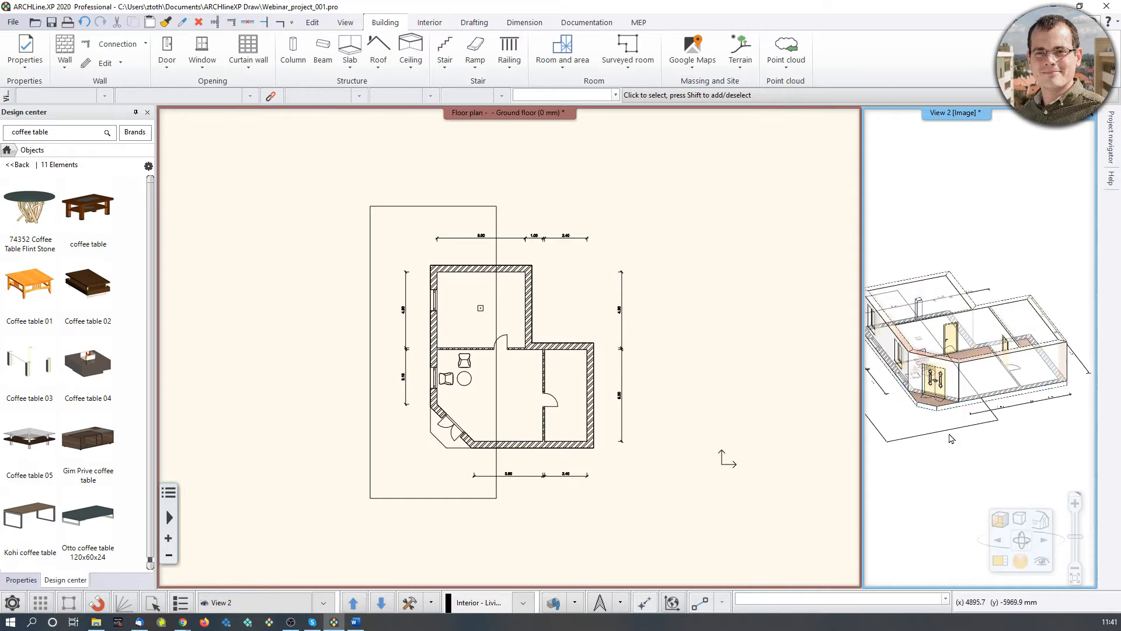
click(951, 430)
scroll(957, 415, down, 2)
click(975, 350)
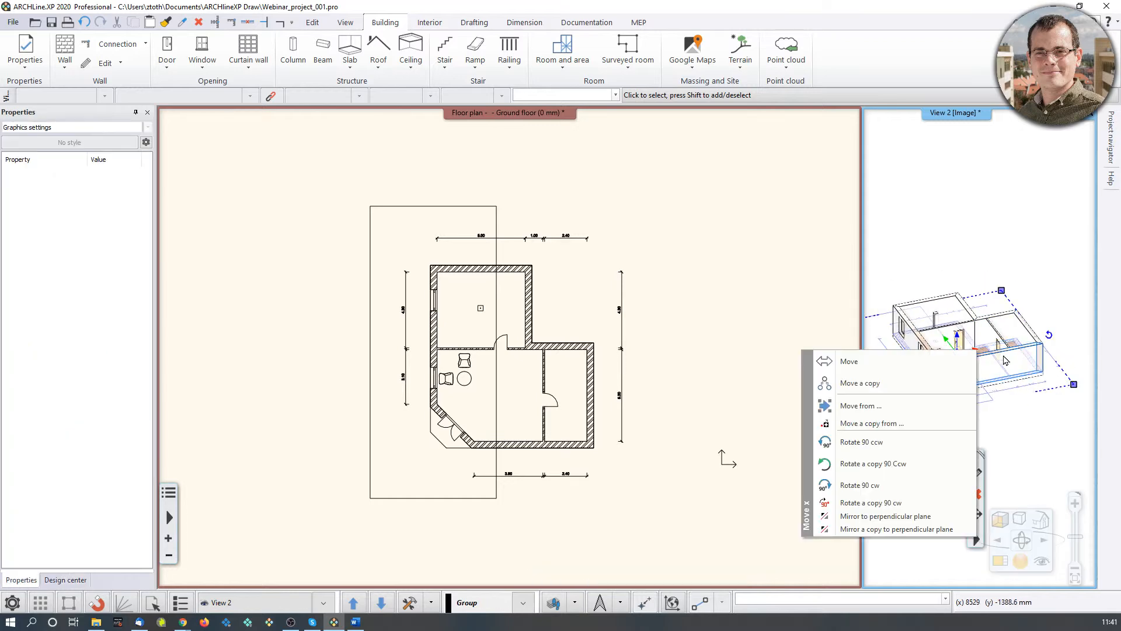
click(849, 361)
click(893, 382)
scroll(937, 399, up, 3)
middle_drag(902, 390, 911, 426)
click(1000, 561)
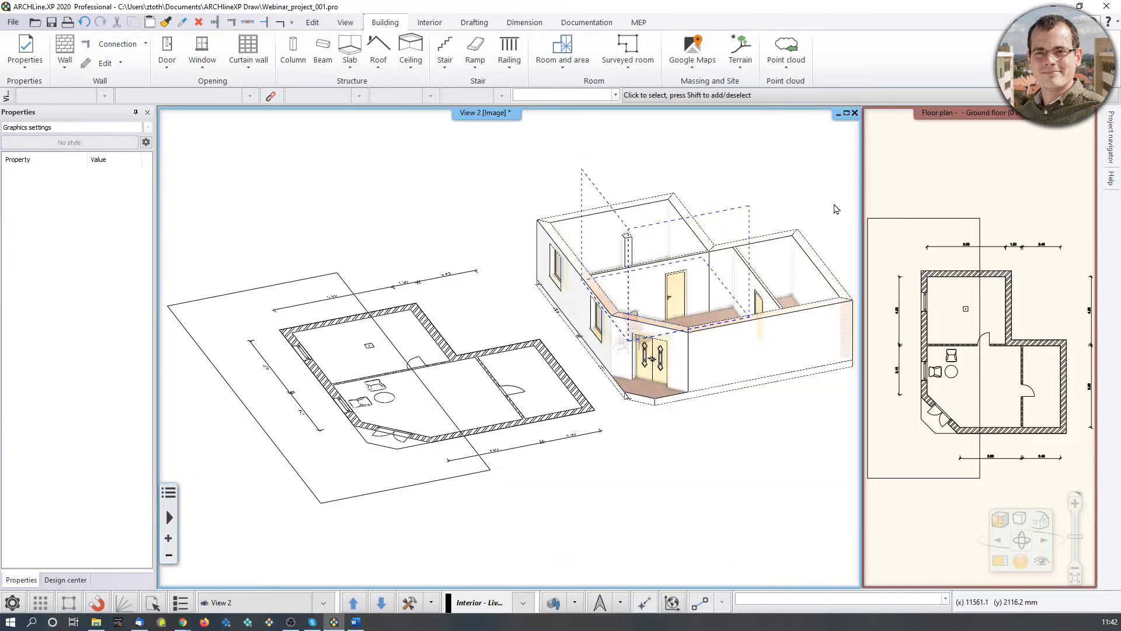
click(509, 158)
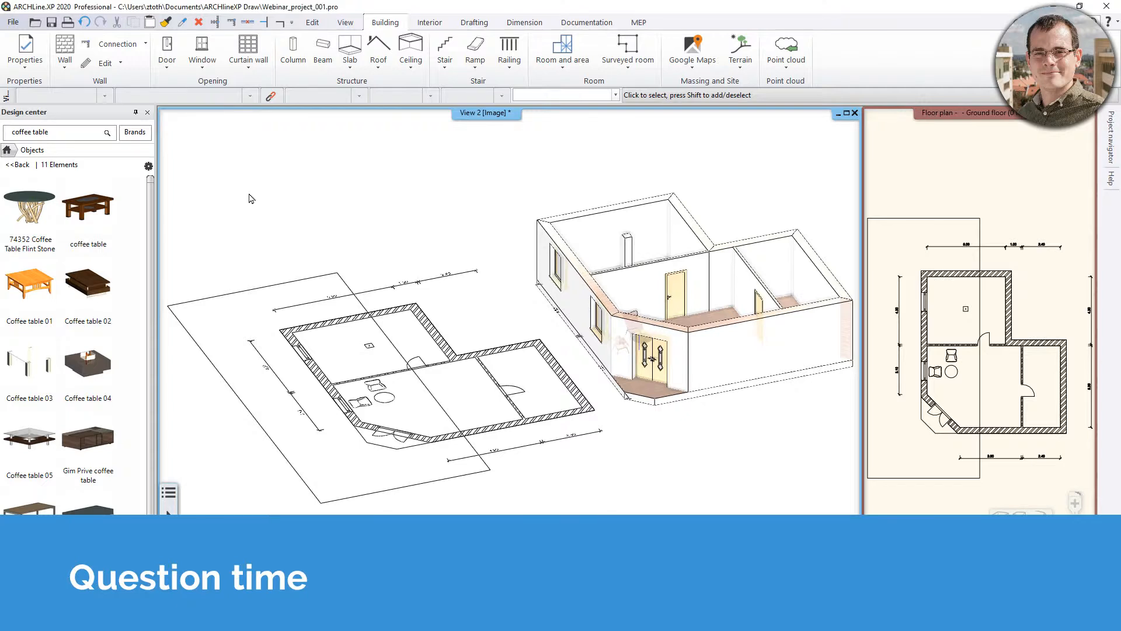
Step: On the ground floor plan, start a line at coordinates 0,0 to locate the project origin, and leave the line undrawn
click(1002, 364)
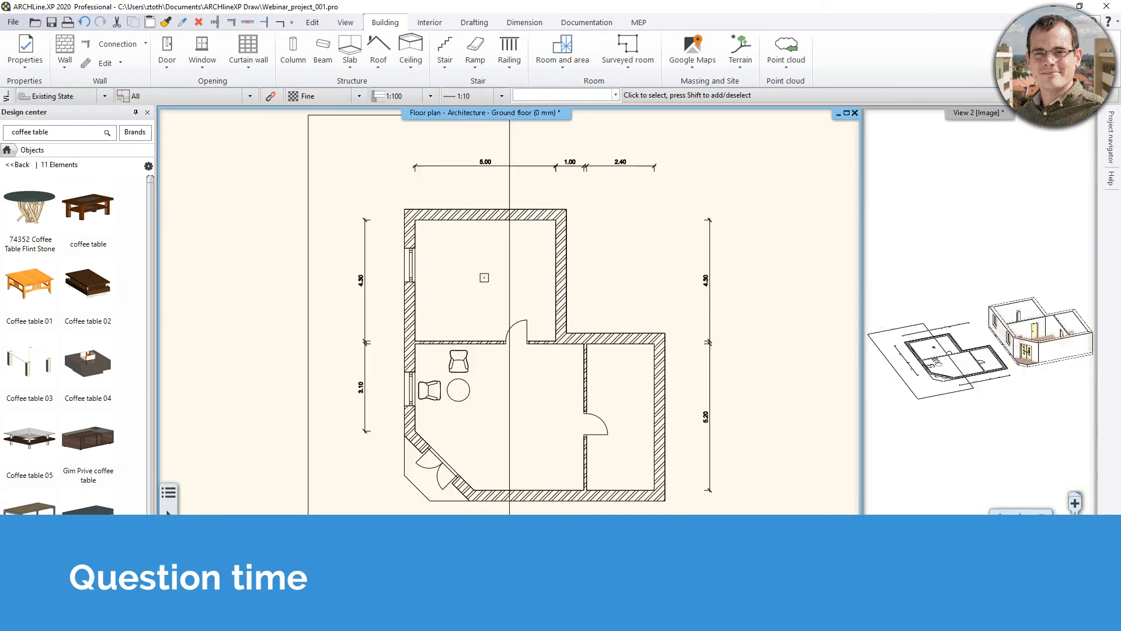
scroll(566, 386, down, 3)
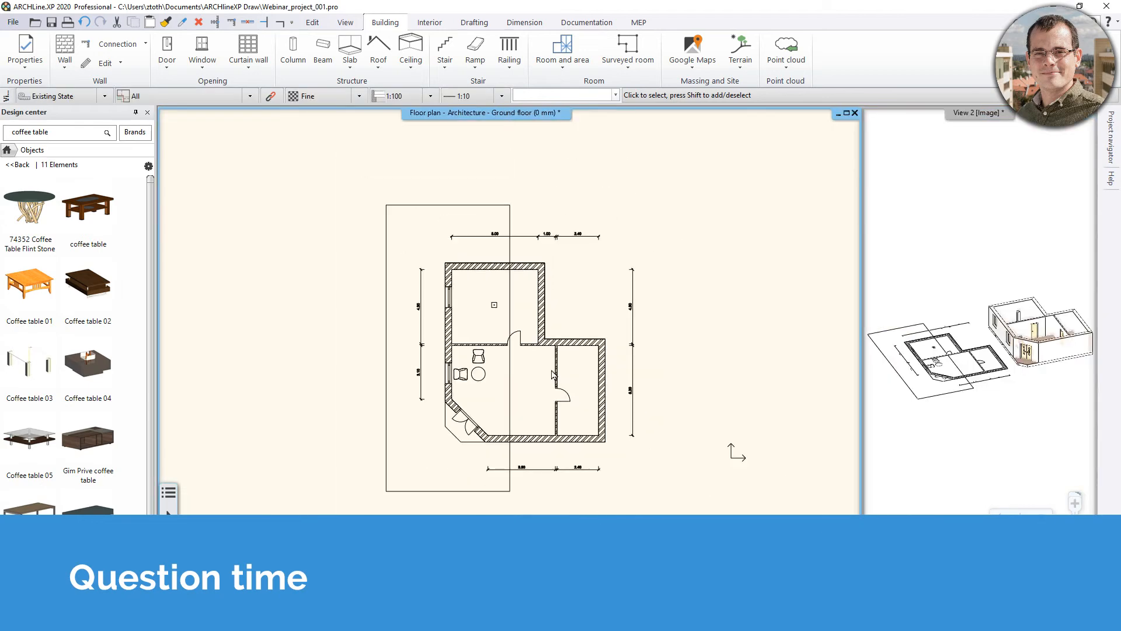
middle_drag(644, 341, 553, 321)
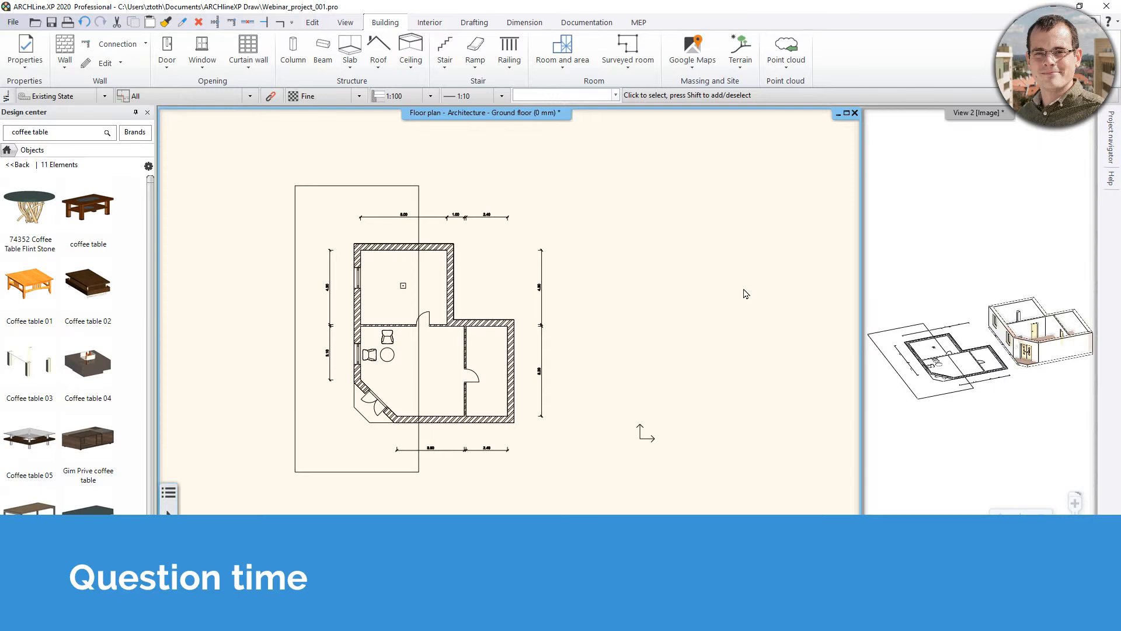
middle_drag(717, 333, 669, 341)
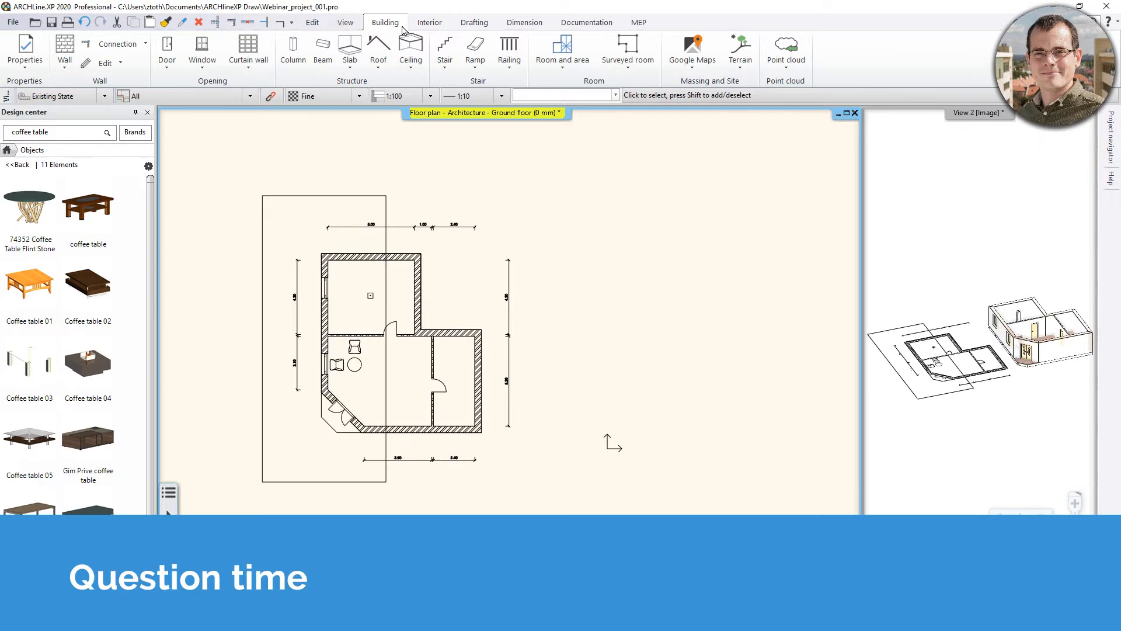
click(474, 22)
click(92, 51)
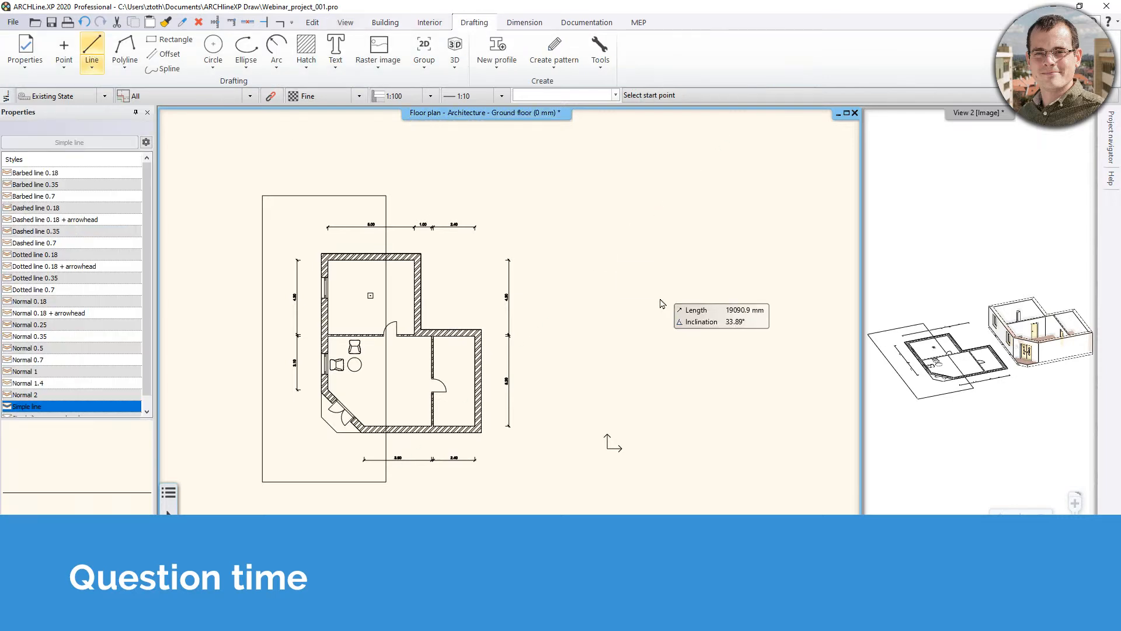
text(0)
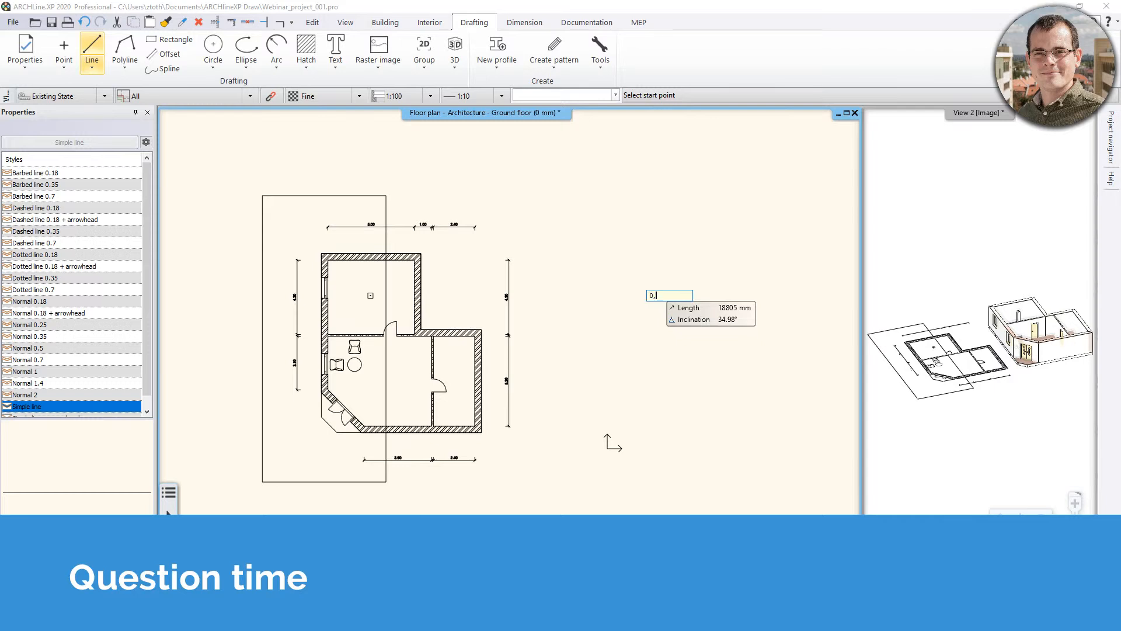
text(,0)
key(Return)
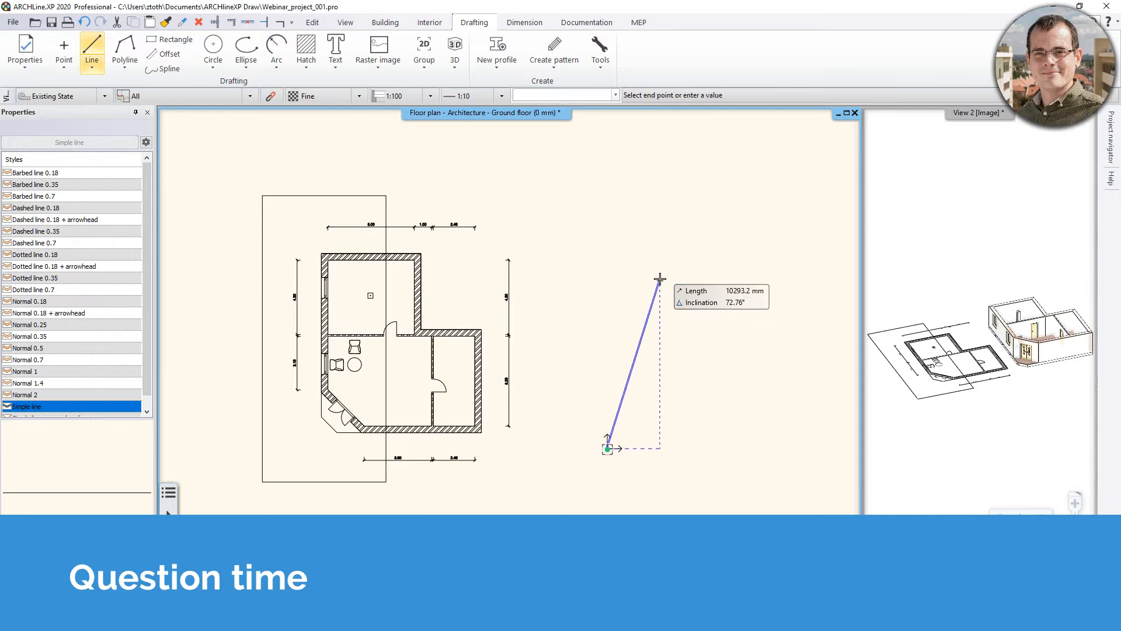
scroll(615, 383, up, 4)
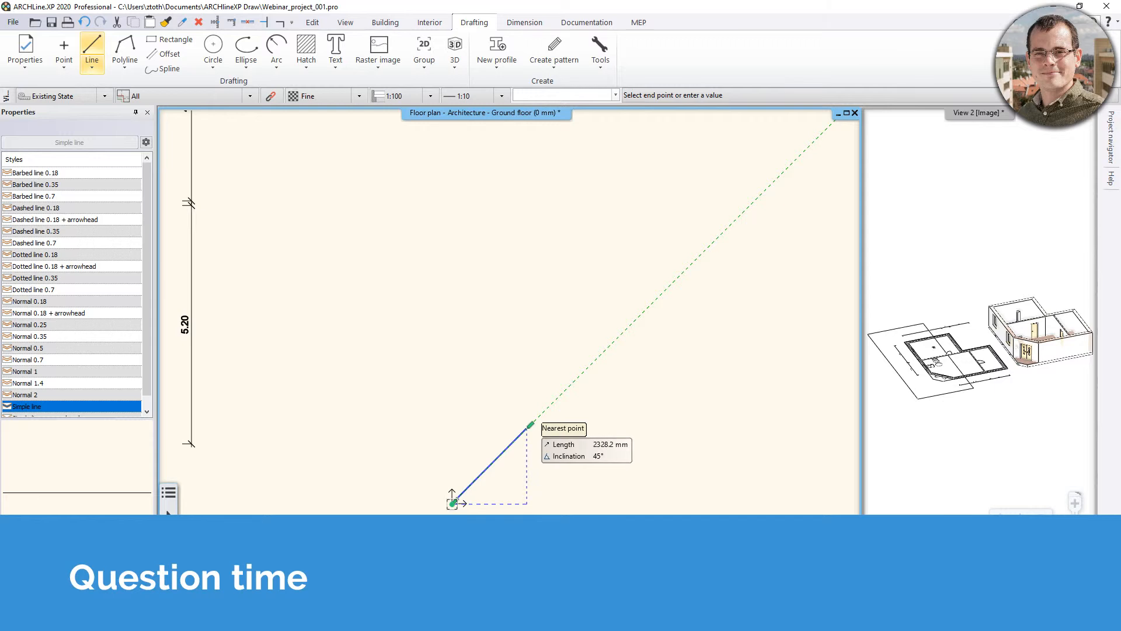
key(Escape)
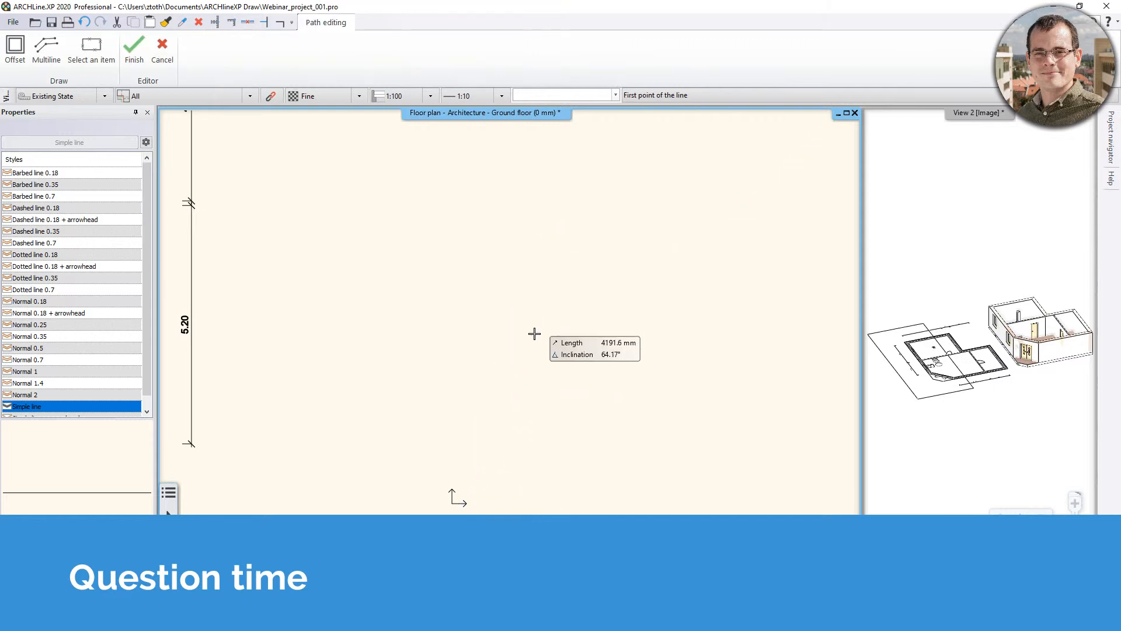
key(Escape)
Step: Relocate the project origin to the lower-right outer corner of the building on the floor plan, accepting the origin change
middle_drag(524, 412, 666, 395)
scroll(520, 366, down, 3)
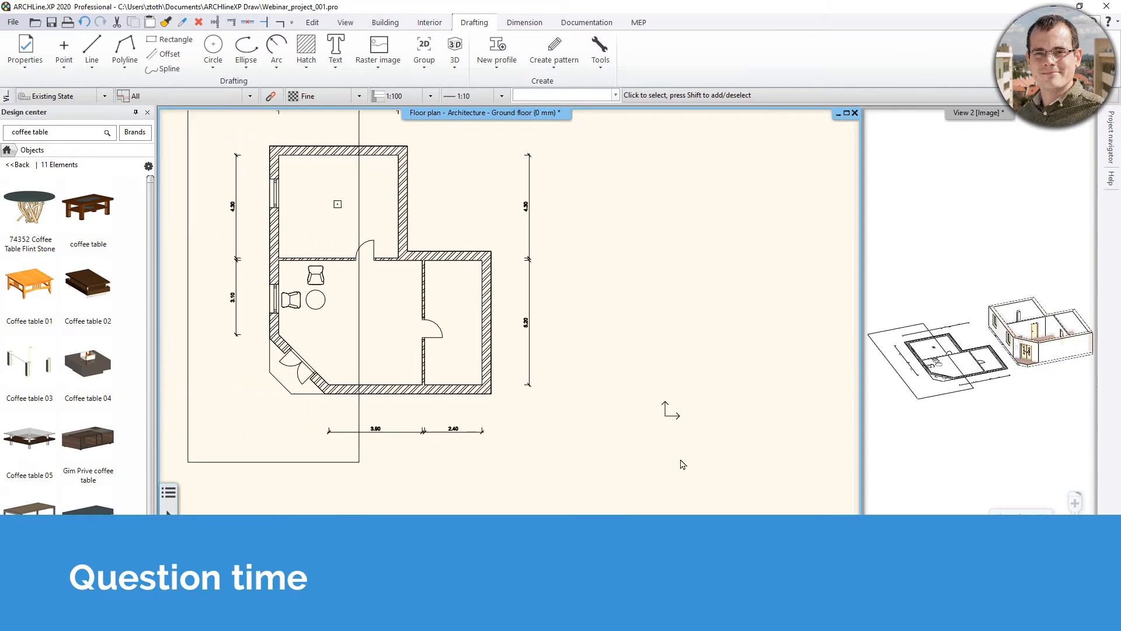
middle_drag(672, 351, 672, 340)
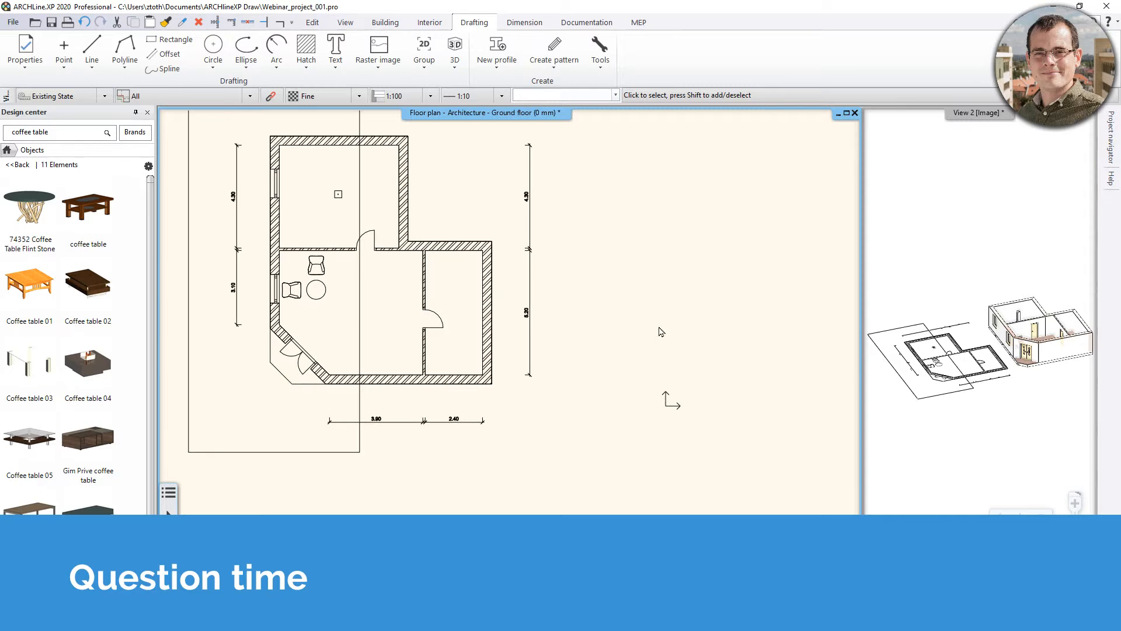
click(313, 22)
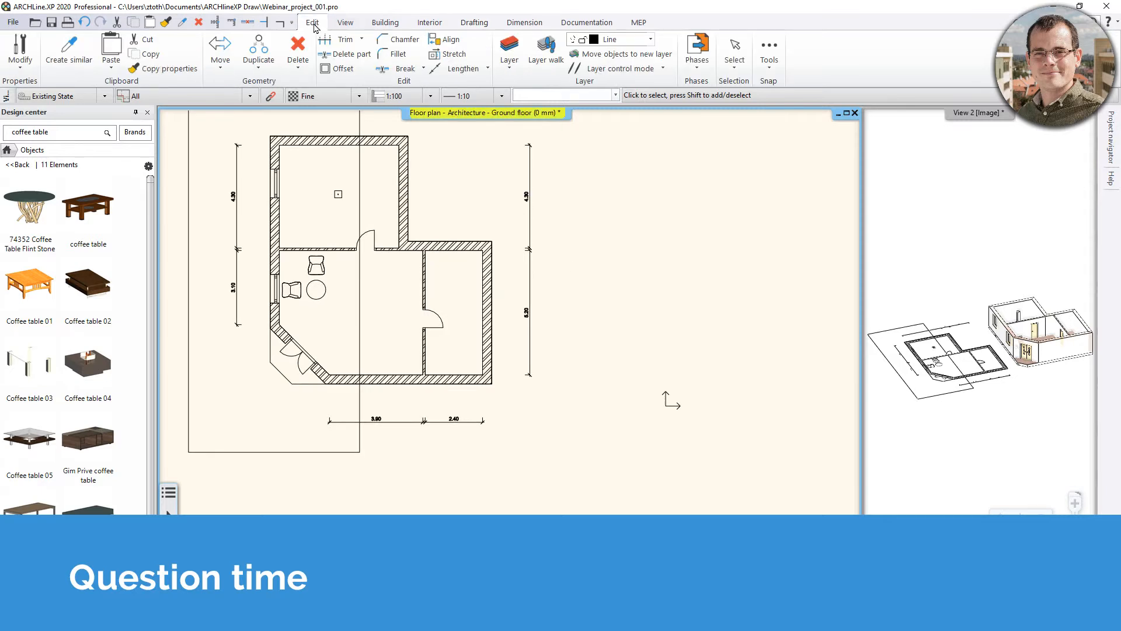
click(223, 69)
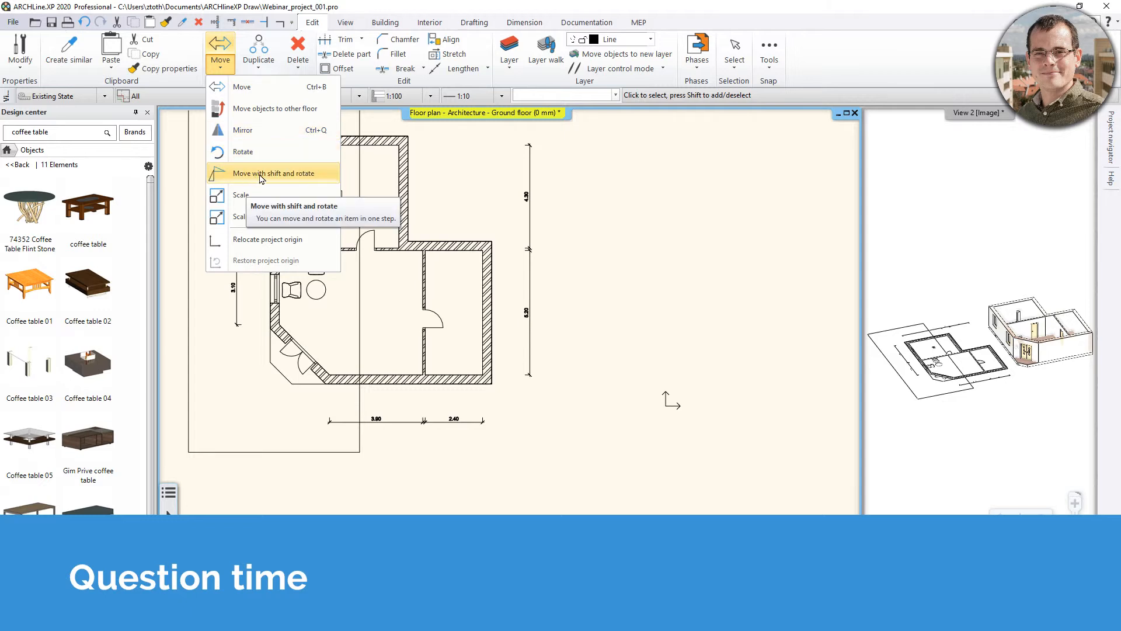
click(280, 240)
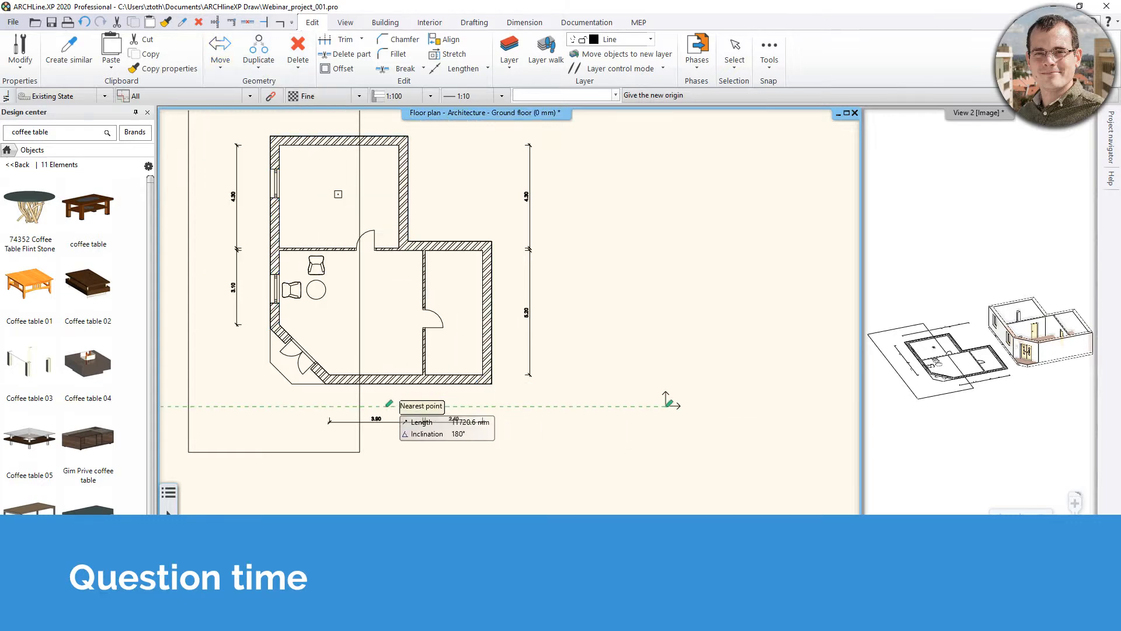
scroll(414, 449, up, 2)
click(521, 356)
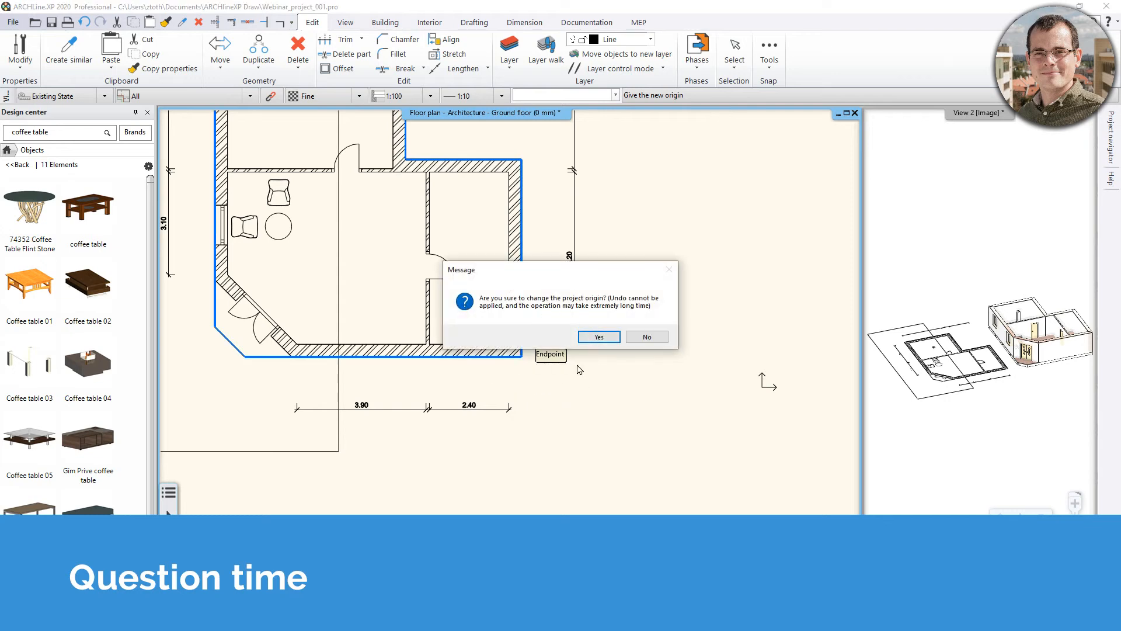
click(593, 336)
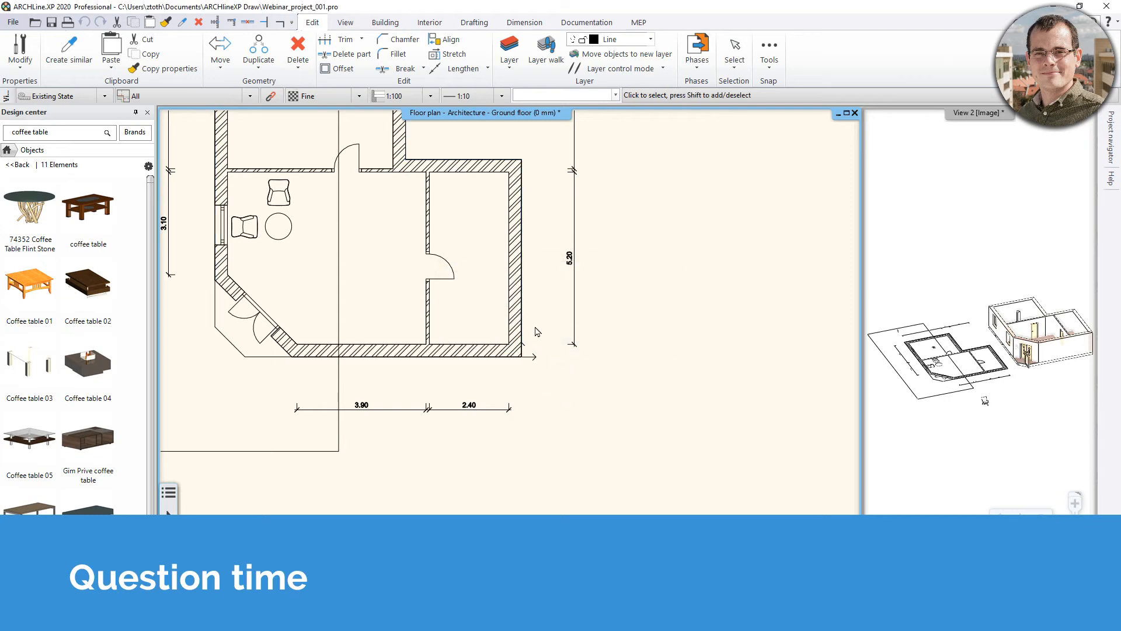
Step: Start a line at the zero coordinates to check the relocated project origin, and leave the line undrawn
click(474, 22)
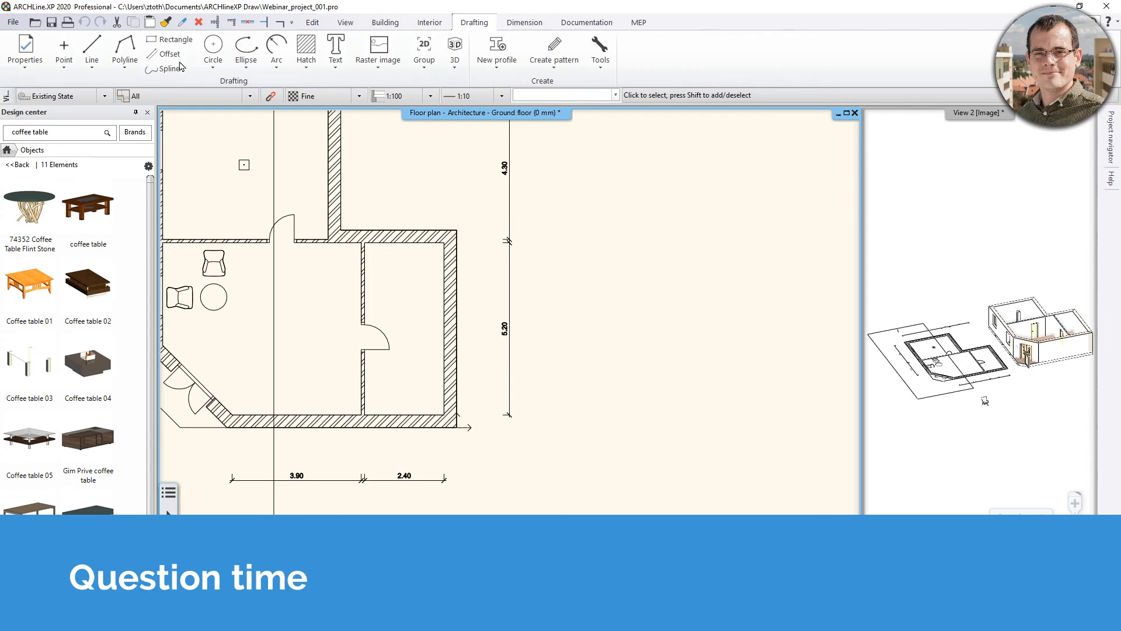
click(92, 51)
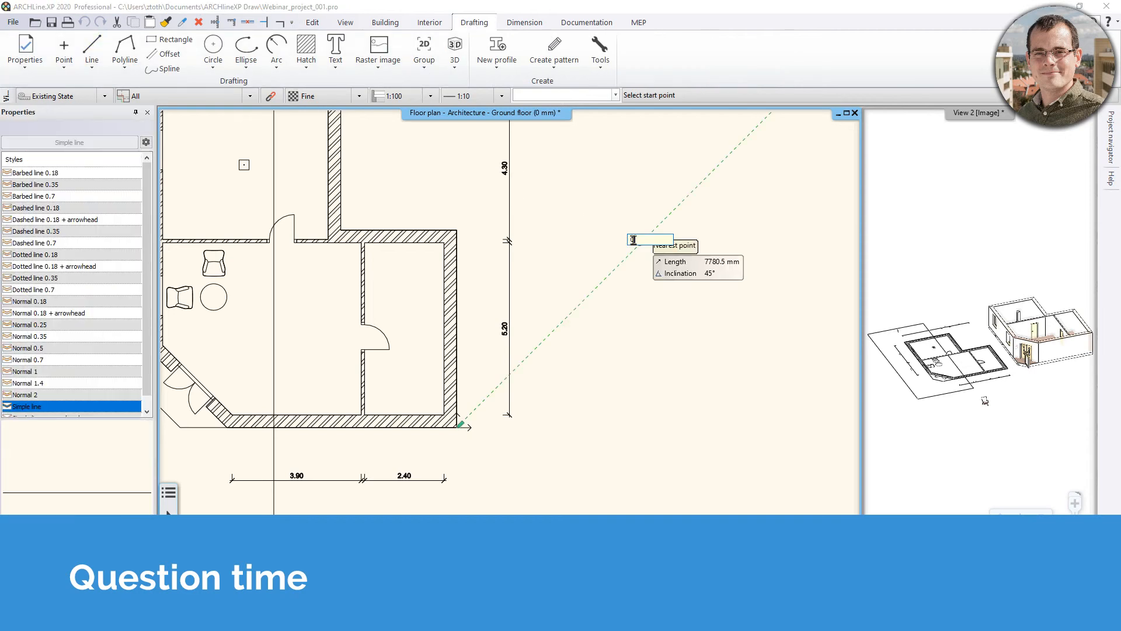
key(Return)
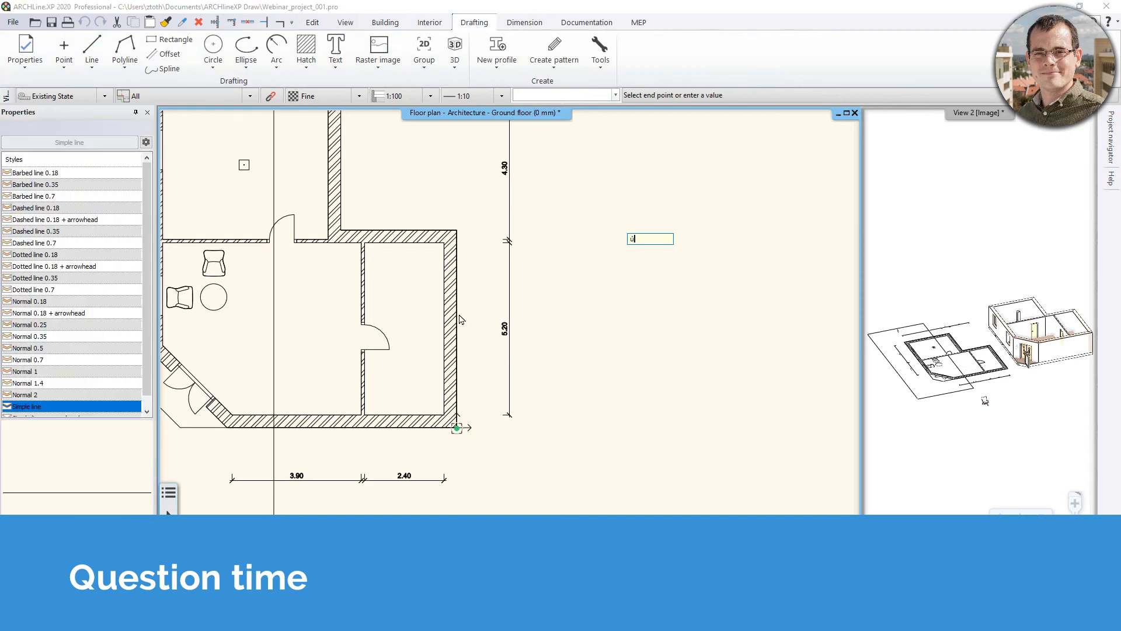
key(BackSpace)
key(Return)
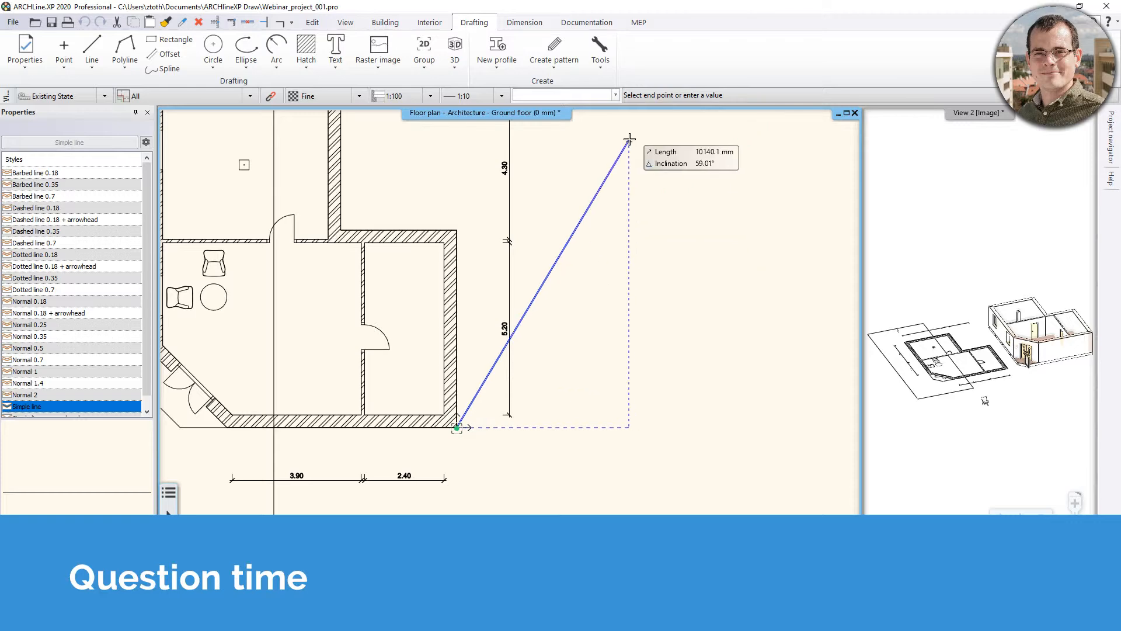
key(Escape)
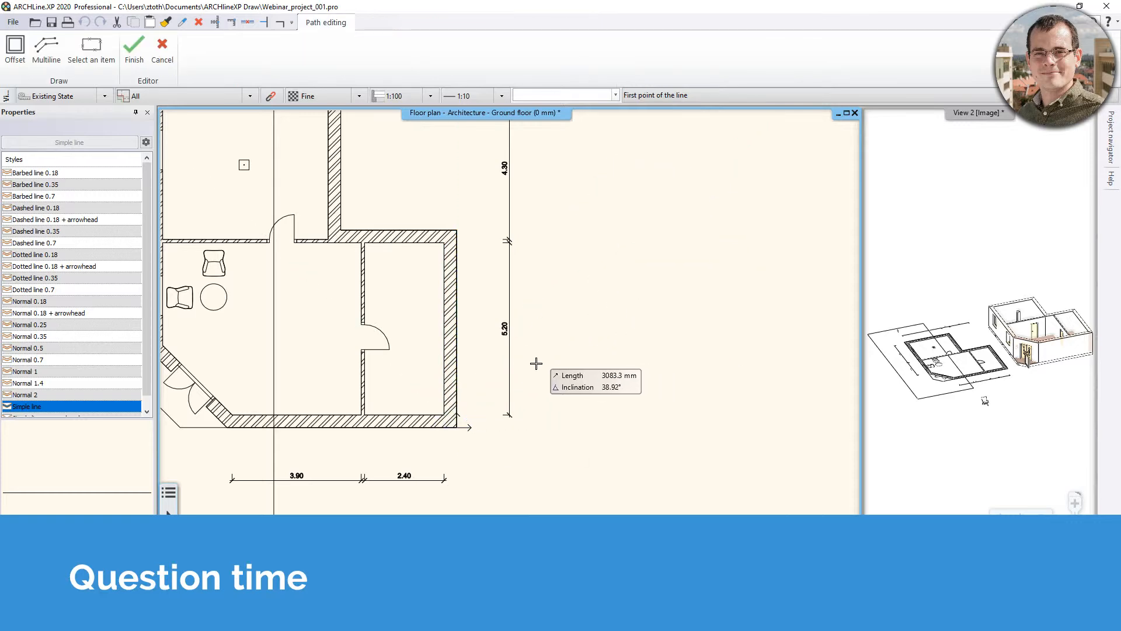
scroll(510, 352, down, 1)
key(Escape)
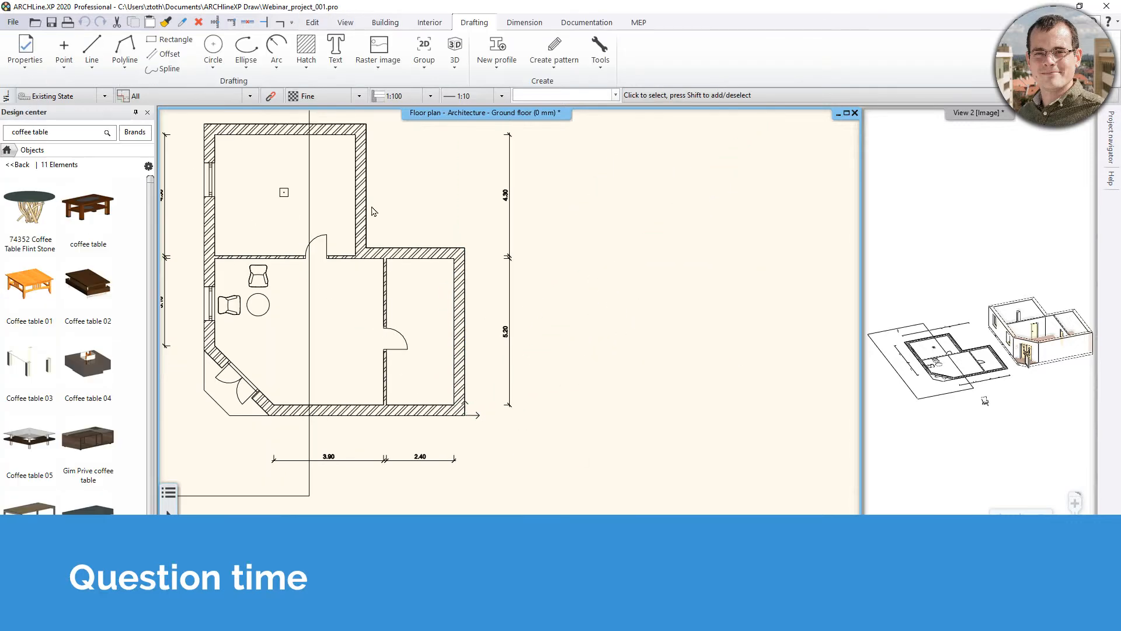
Step: Restore the original project origin of the floor plan
click(313, 23)
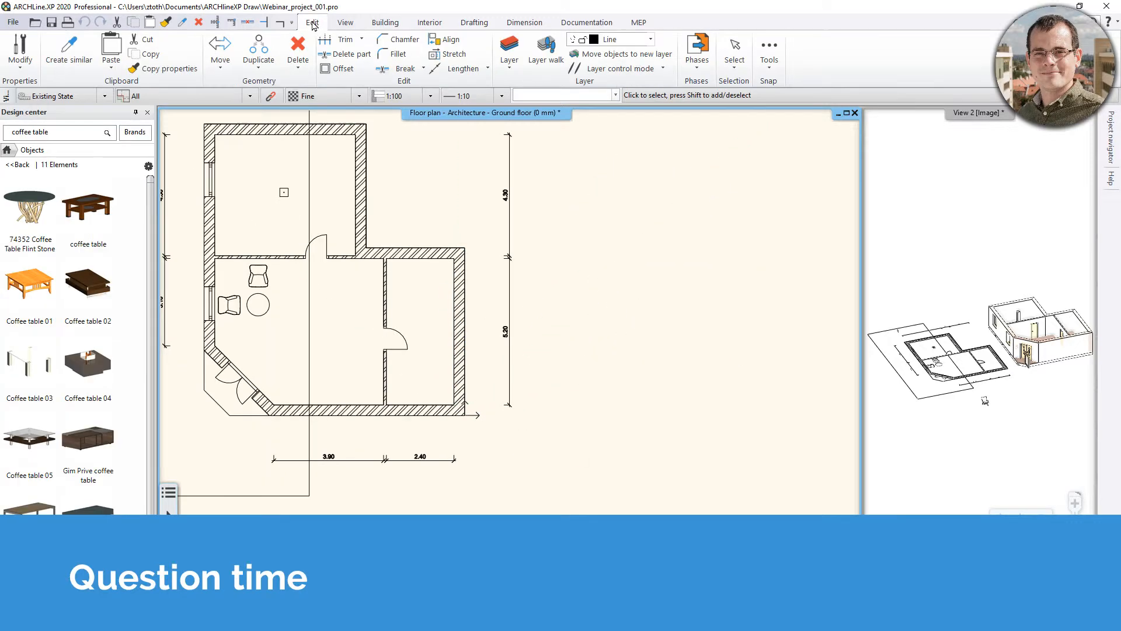
click(221, 66)
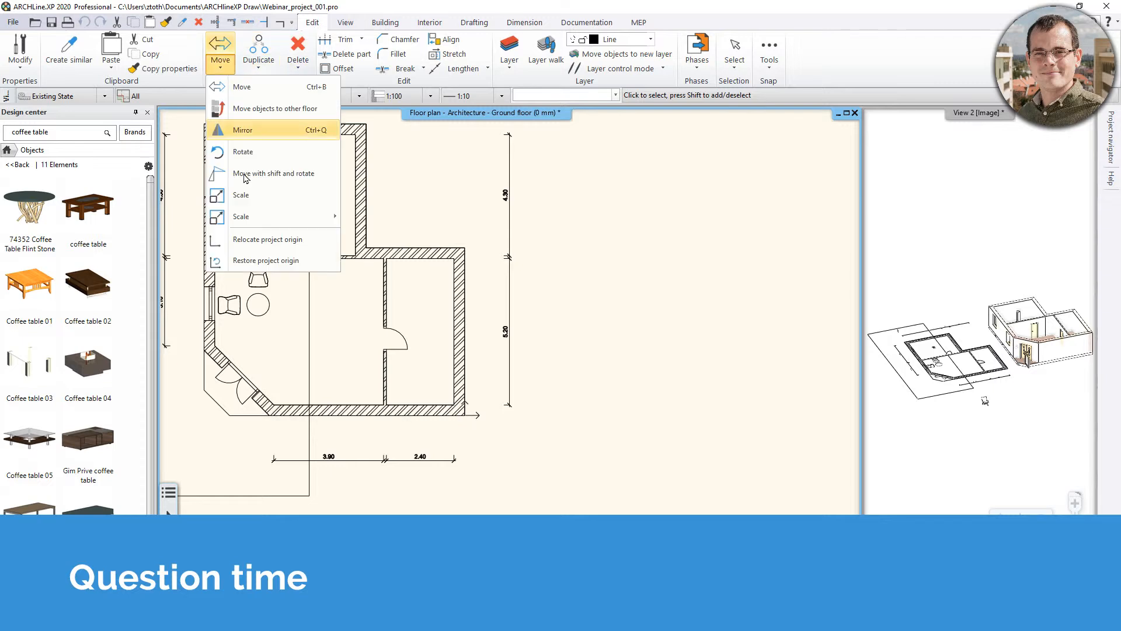
click(274, 263)
click(599, 337)
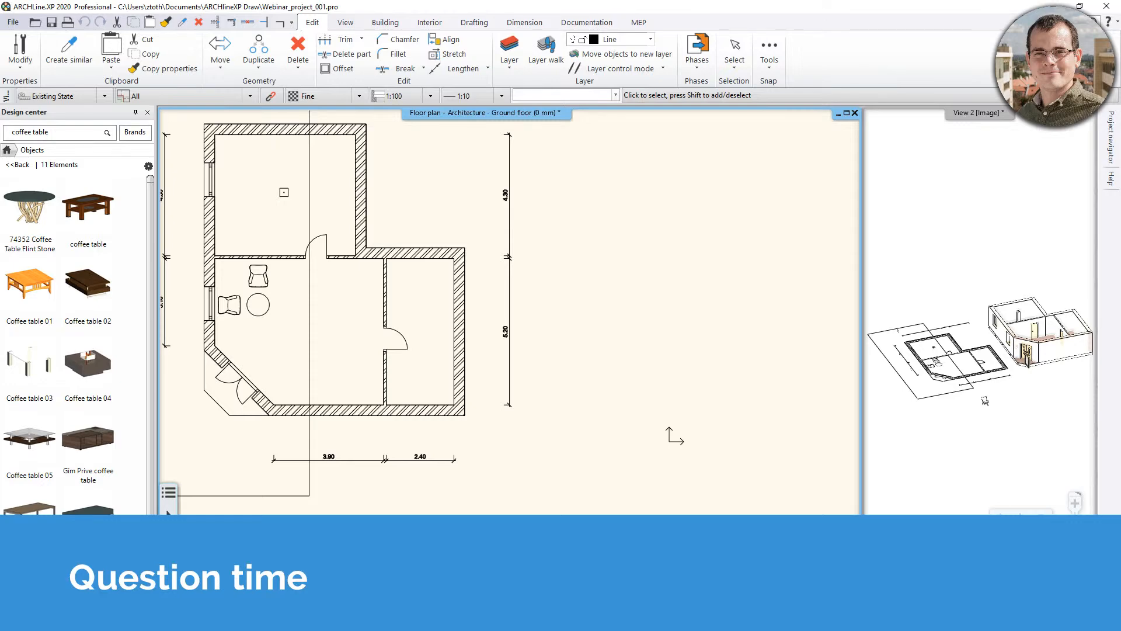
Step: Draw a horizontal wall about 1.85 m long to the right of the building, toggling its orientation and placing it as left side
click(365, 27)
click(65, 49)
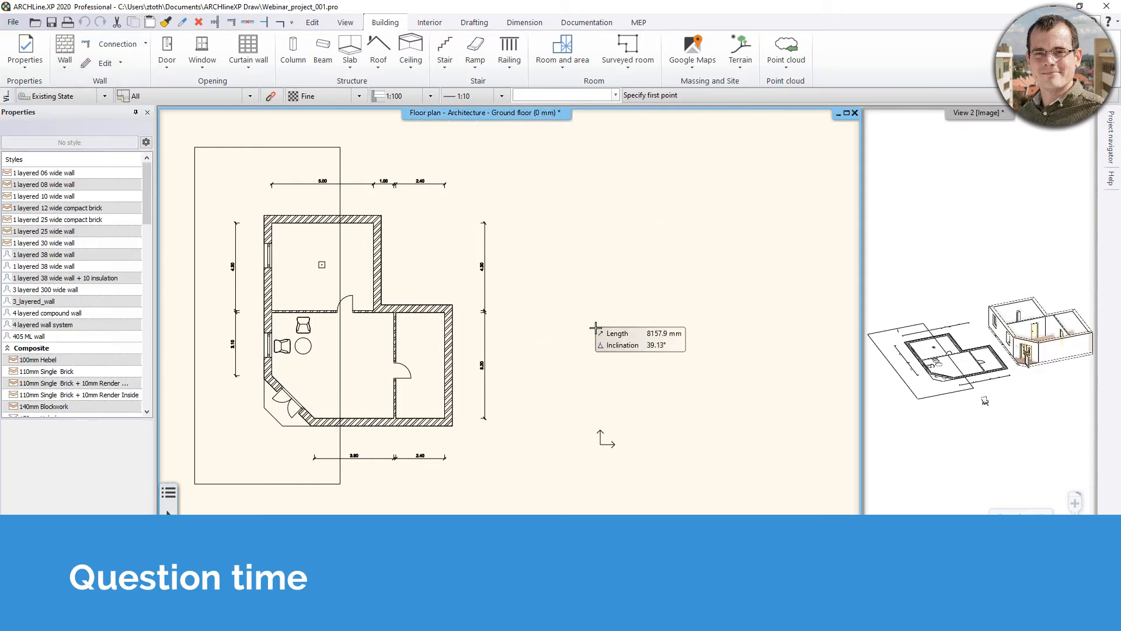
scroll(601, 327, up, 3)
click(346, 343)
scroll(513, 339, up, 2)
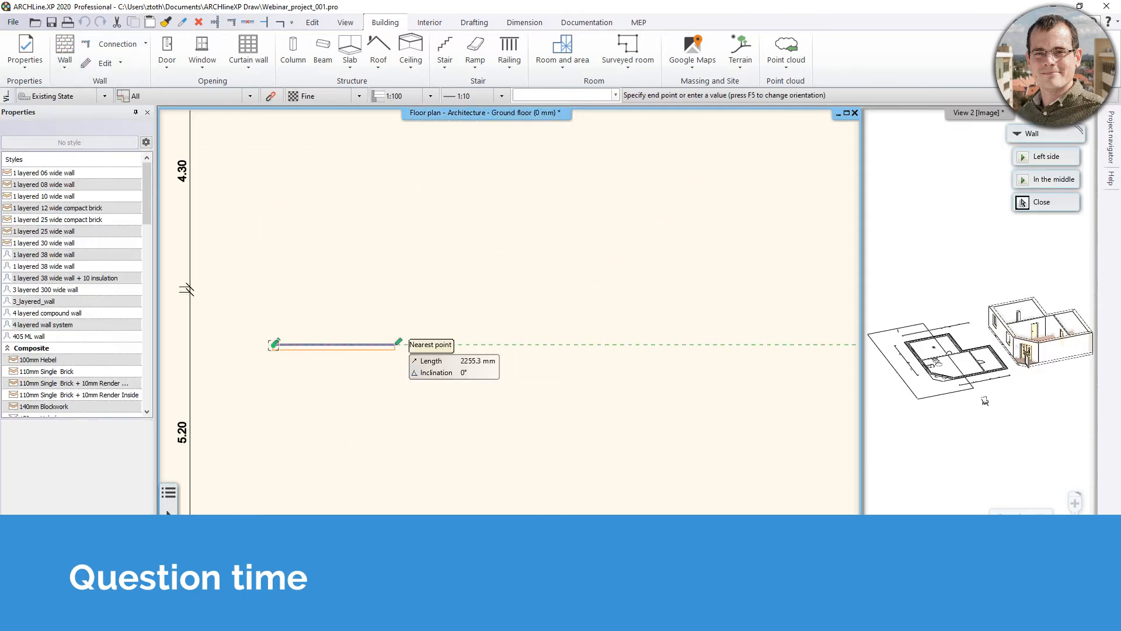
scroll(601, 343, up, 3)
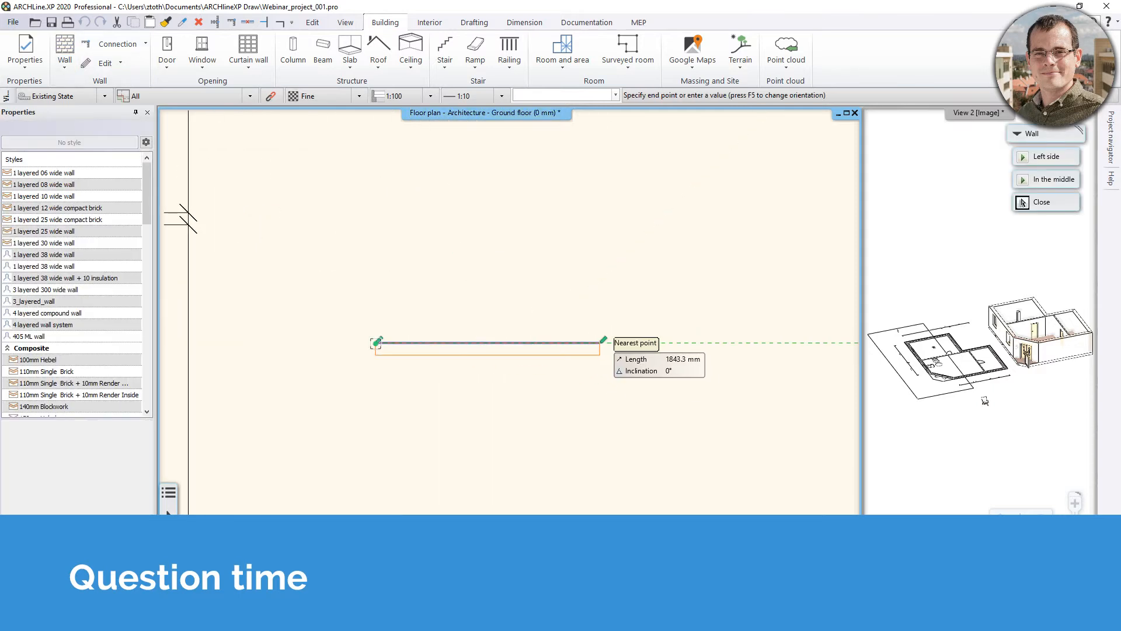
key(F5)
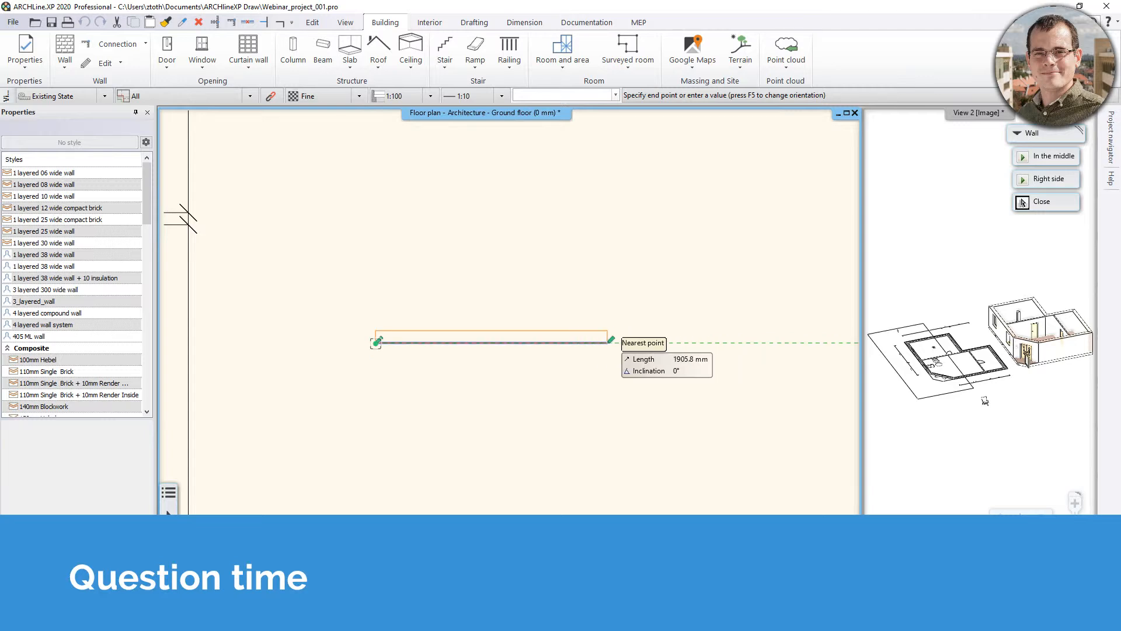
click(1048, 178)
key(F5)
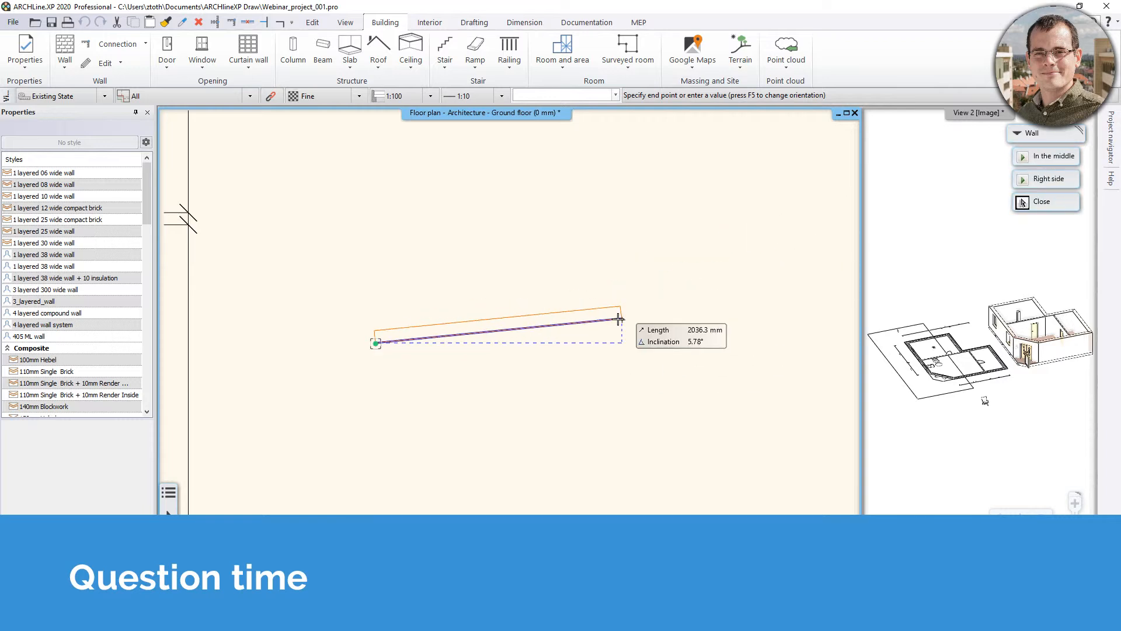
click(602, 343)
key(Escape)
scroll(586, 387, down, 6)
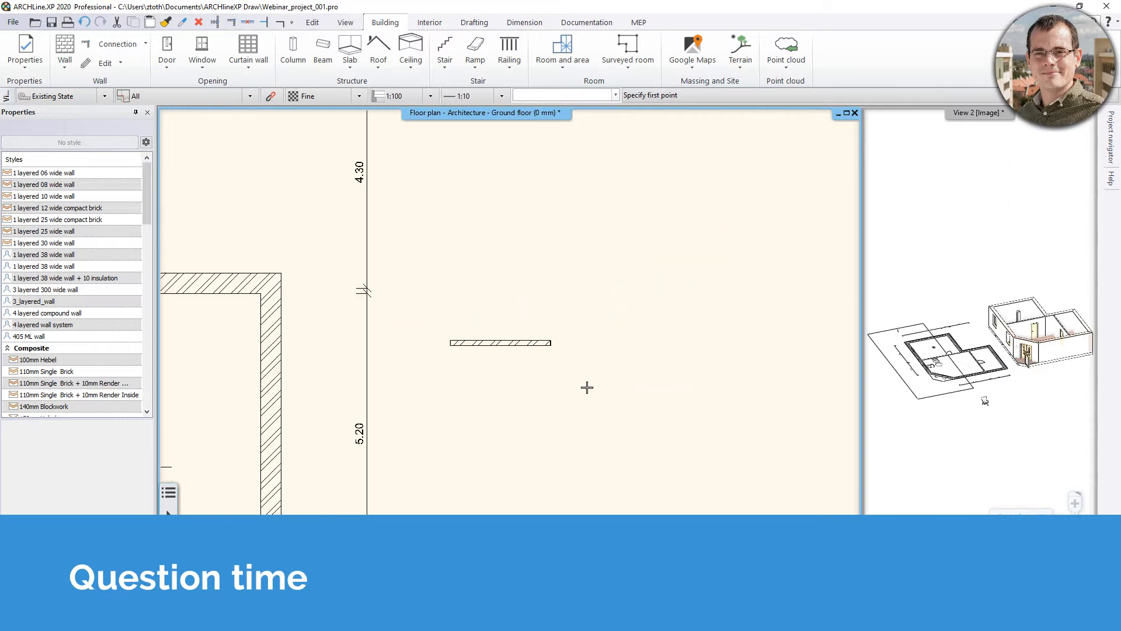
Step: Select the short test wall beside the building with a selection window and remove it
key(Escape)
click(431, 270)
click(599, 422)
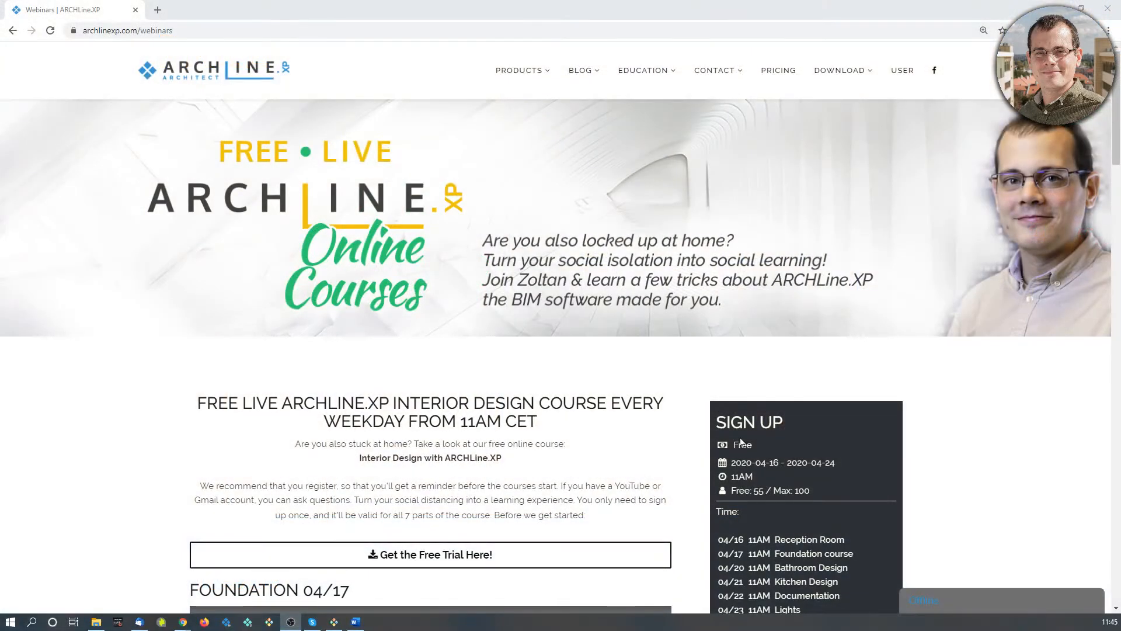
Step: Look through the webinars page, covering the course downloads, the dated interior design lessons and the webinar archives
scroll(741, 440, down, 4)
scroll(742, 441, down, 7)
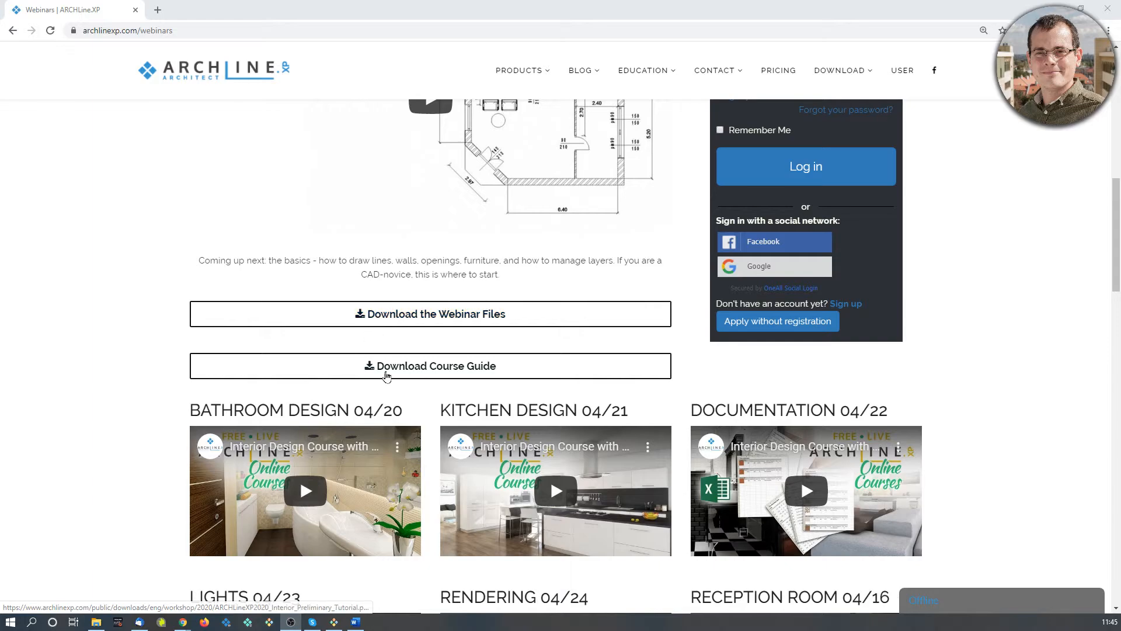
scroll(428, 344, down, 4)
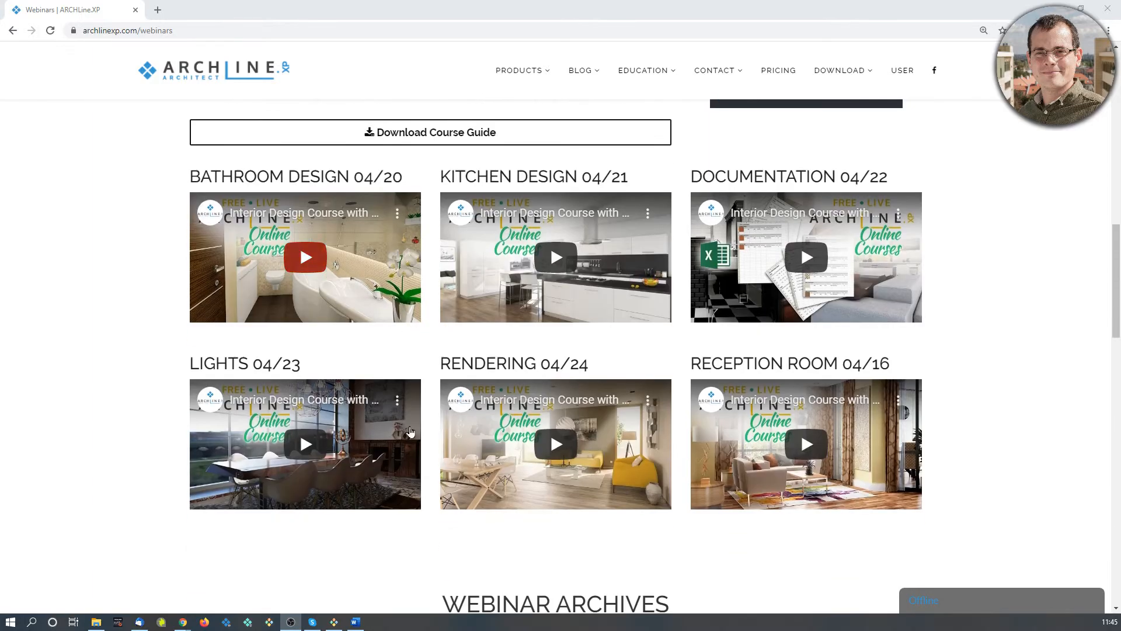
scroll(558, 260, down, 6)
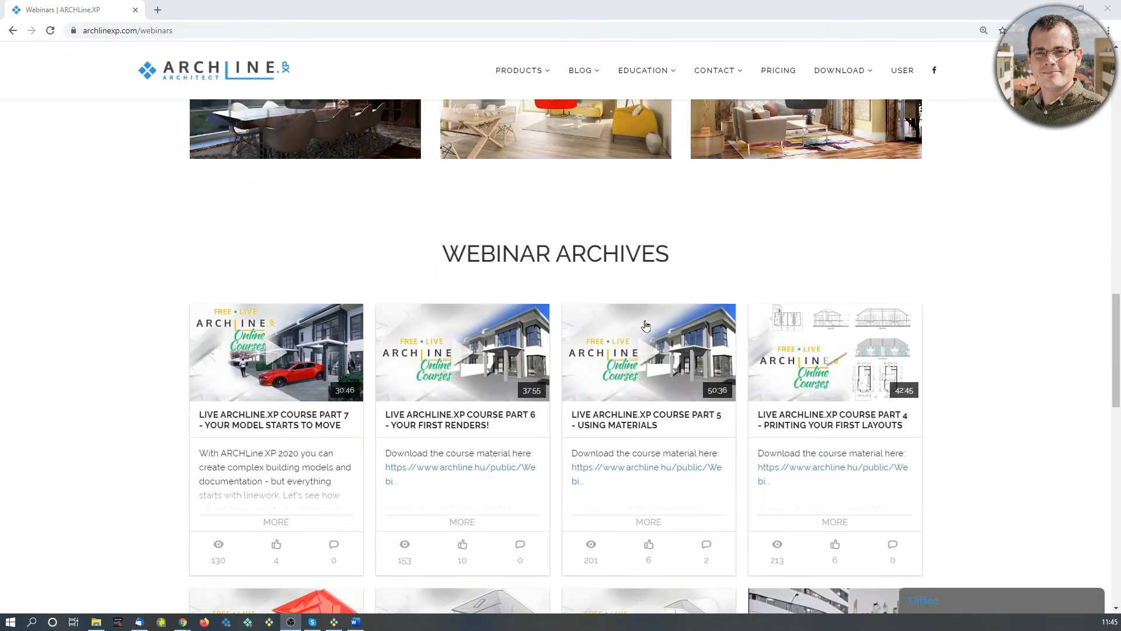
scroll(511, 409, down, 4)
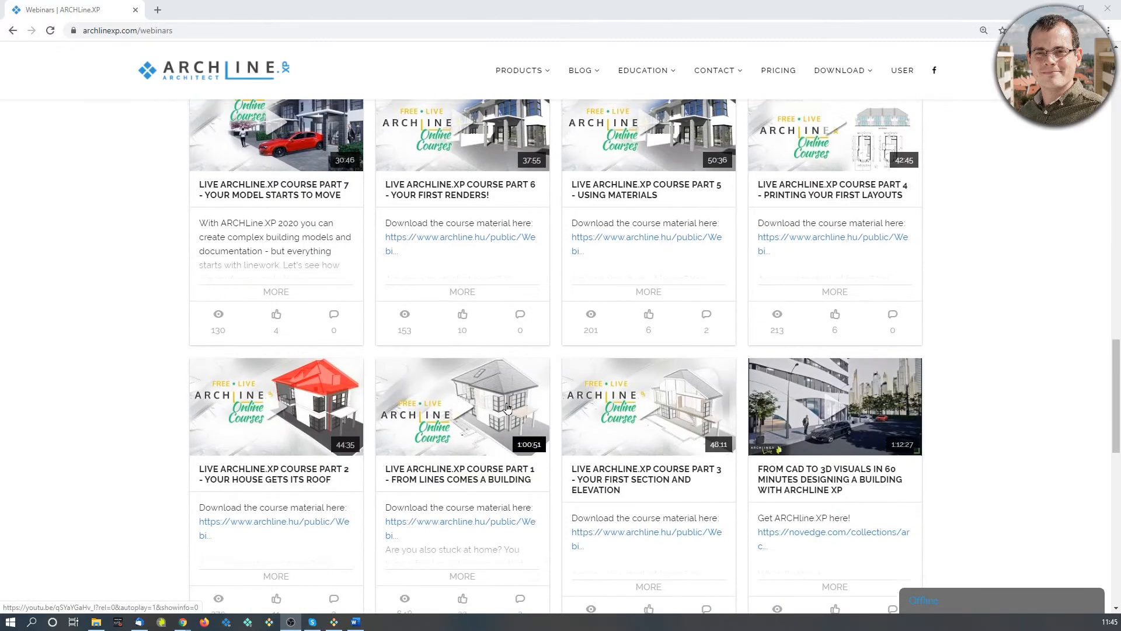
scroll(508, 408, up, 8)
scroll(507, 407, up, 8)
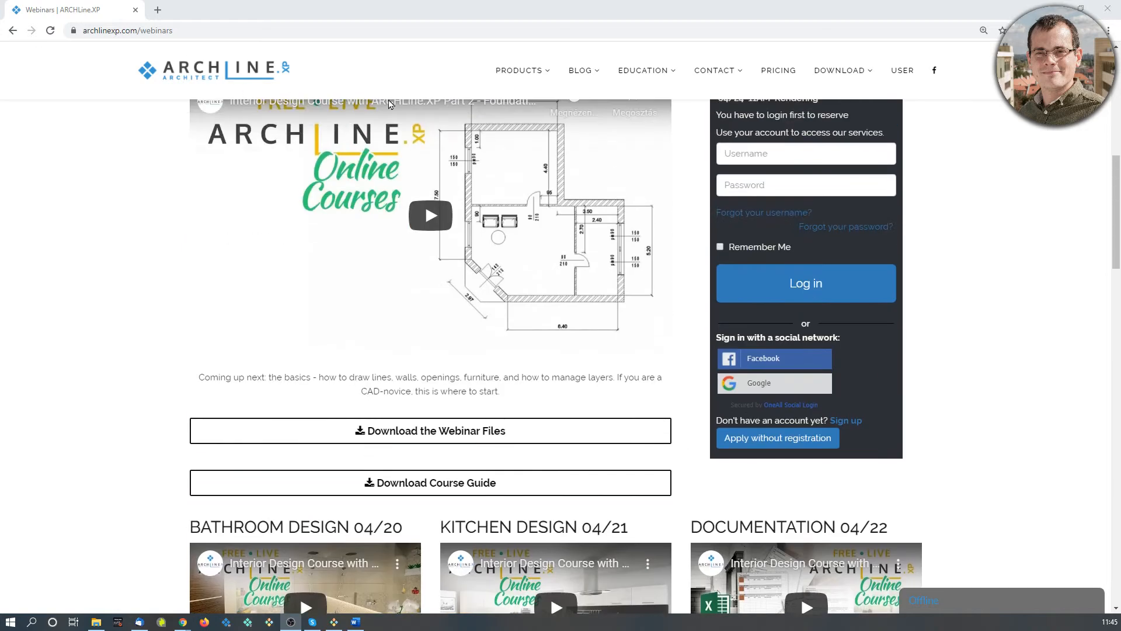
Step: Open the ARCHLine.XP Professional product page and look at its overview
mouse_move(511, 77)
click(560, 126)
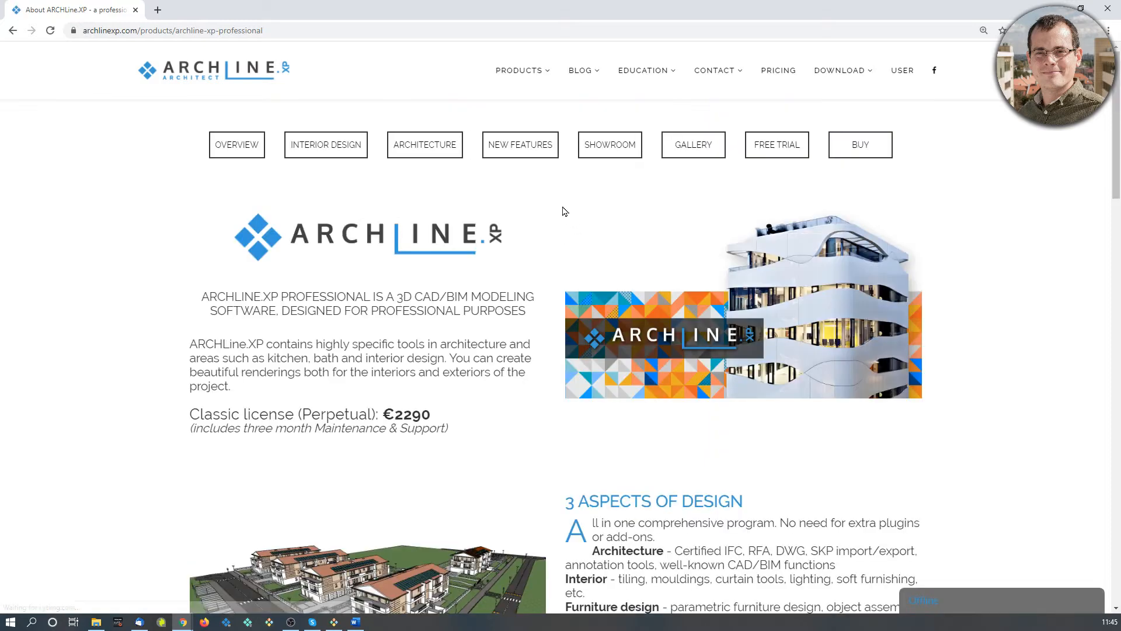
mouse_move(536, 77)
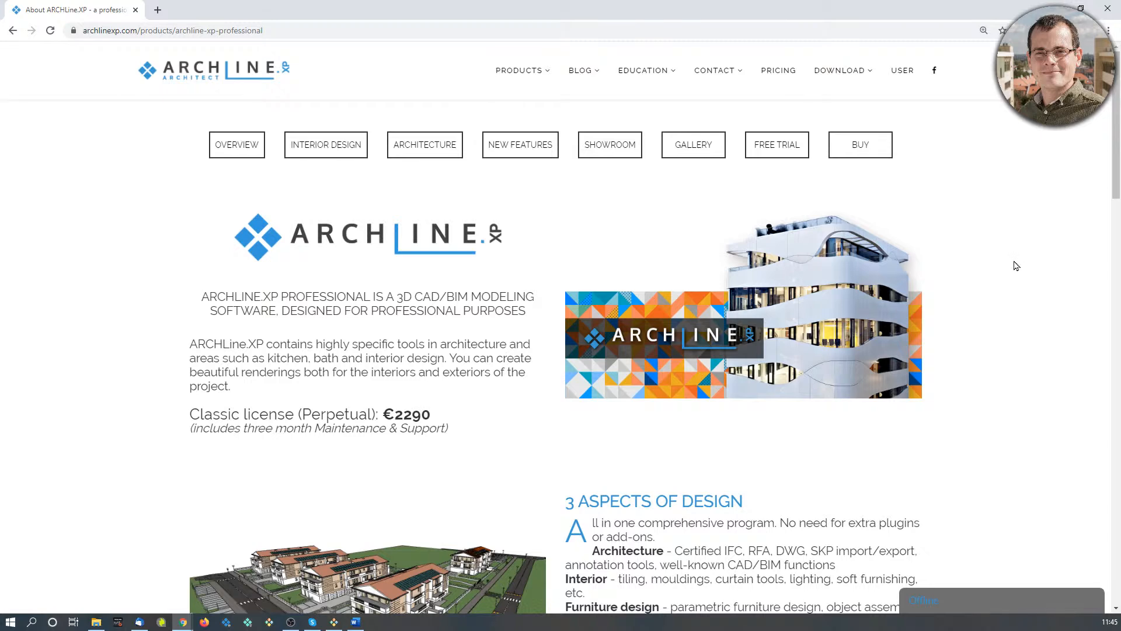
scroll(1013, 262, down, 2)
Step: Open the free trial download page and view its account creation form
mouse_move(751, 90)
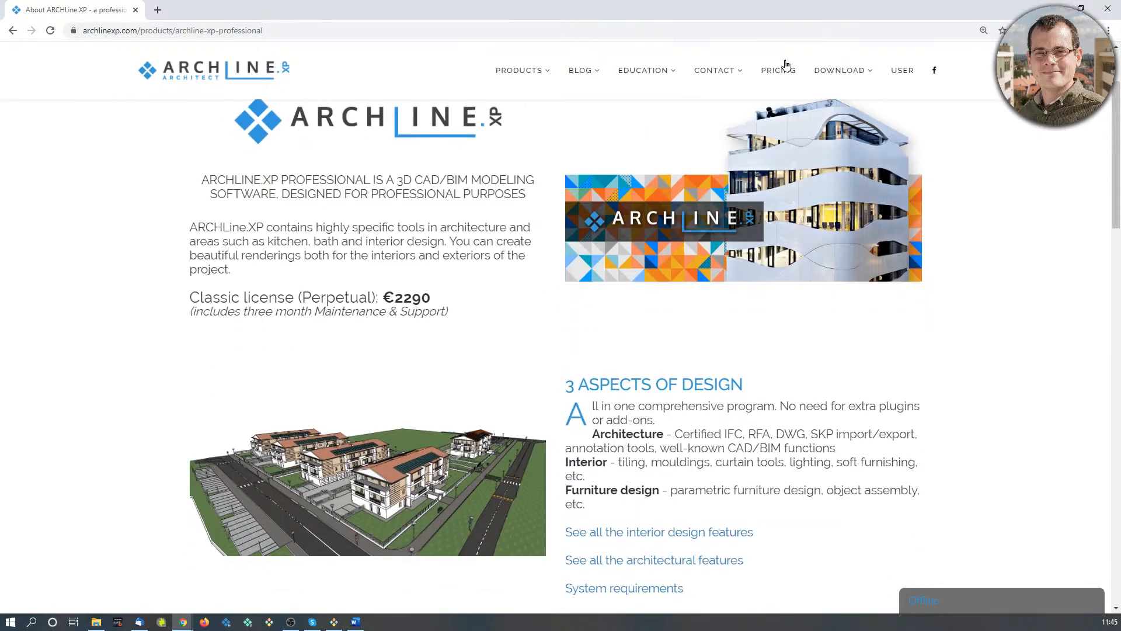
mouse_move(866, 78)
click(843, 125)
scroll(683, 399, down, 2)
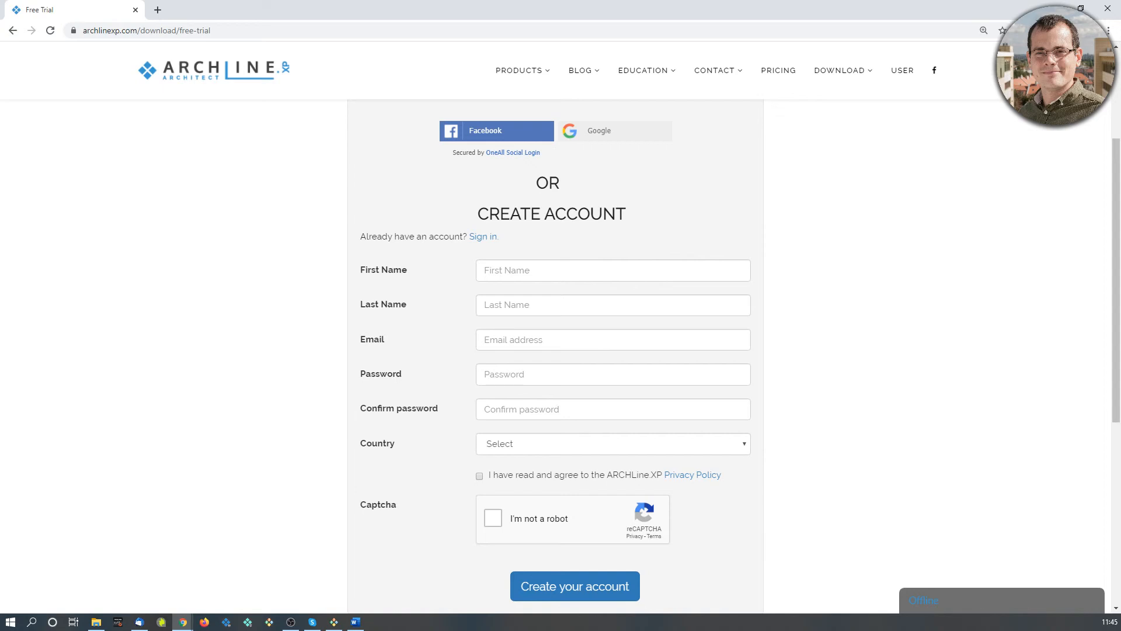
Step: Switch back to ARCHLine.XP and draw a horizontal wall about 818 mm long in the empty area beside the building
click(334, 621)
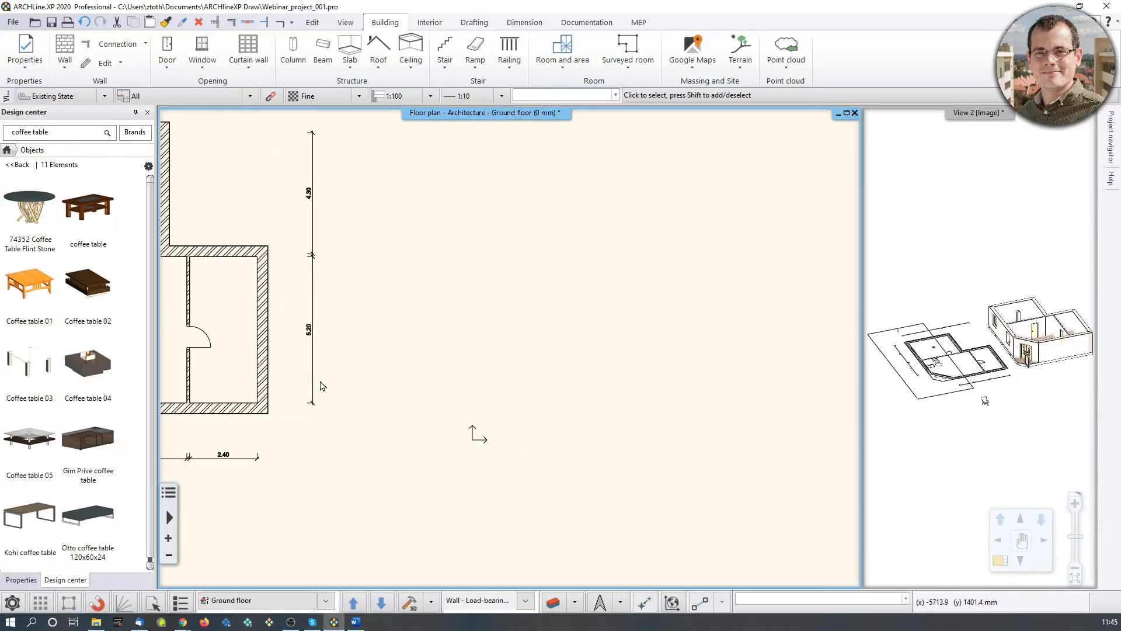
click(64, 50)
click(386, 355)
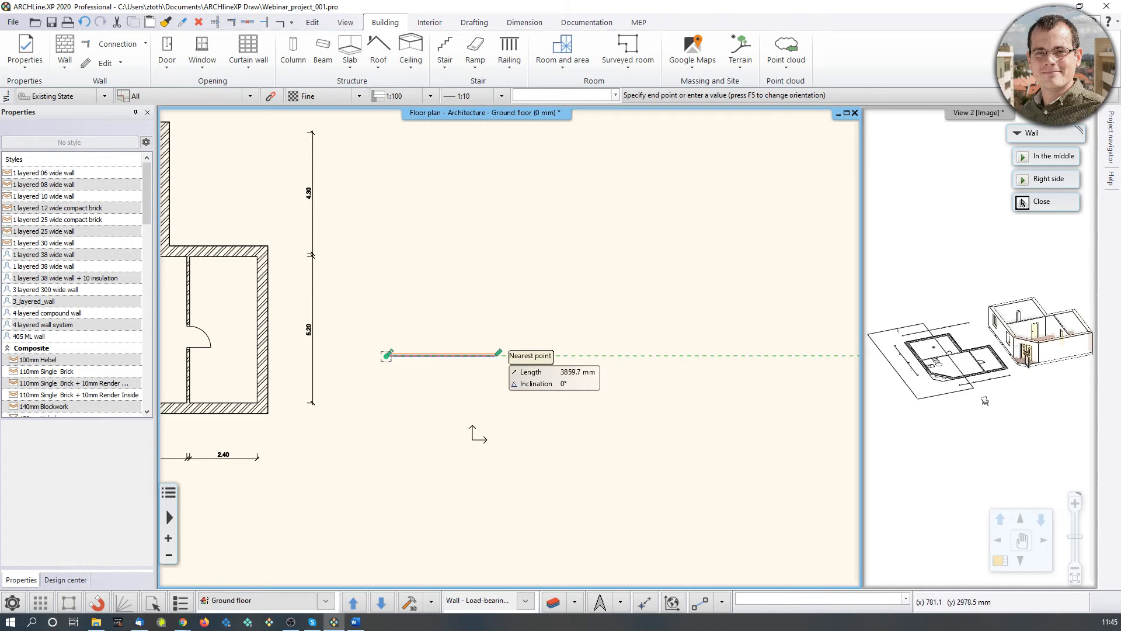
scroll(385, 356, up, 6)
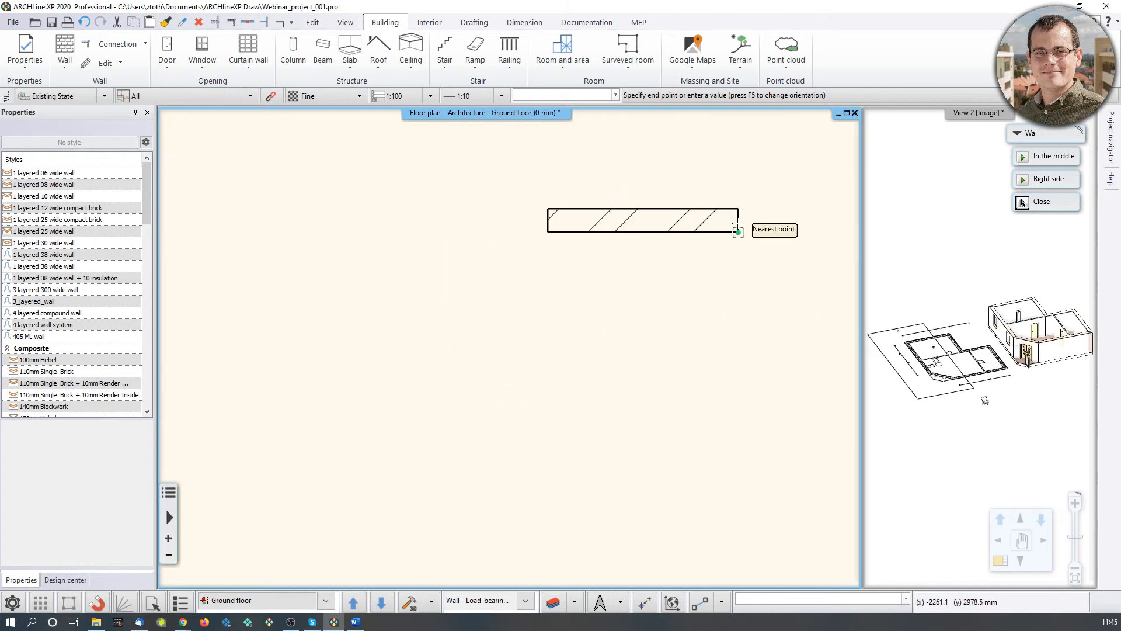
click(738, 223)
key(Escape)
key(Escape)
Step: Flip the short wall's internal and external sides with the Mirroring property, leaving the external side on the wall's upper edge
middle_drag(658, 270, 602, 349)
click(590, 294)
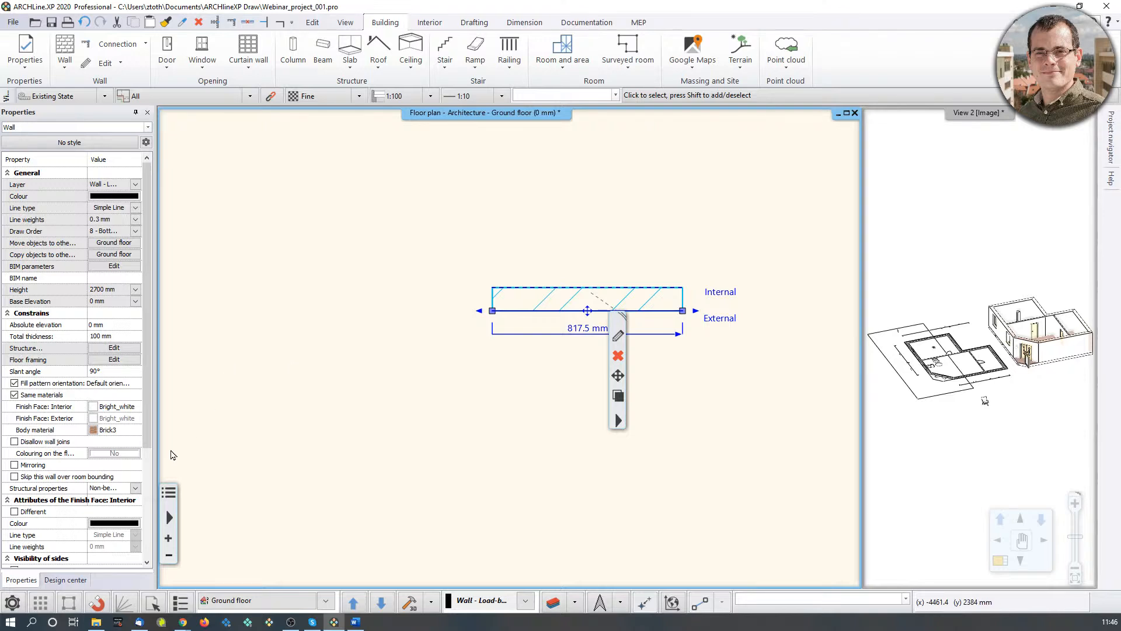
scroll(153, 395, down, 1)
drag(152, 391, 151, 422)
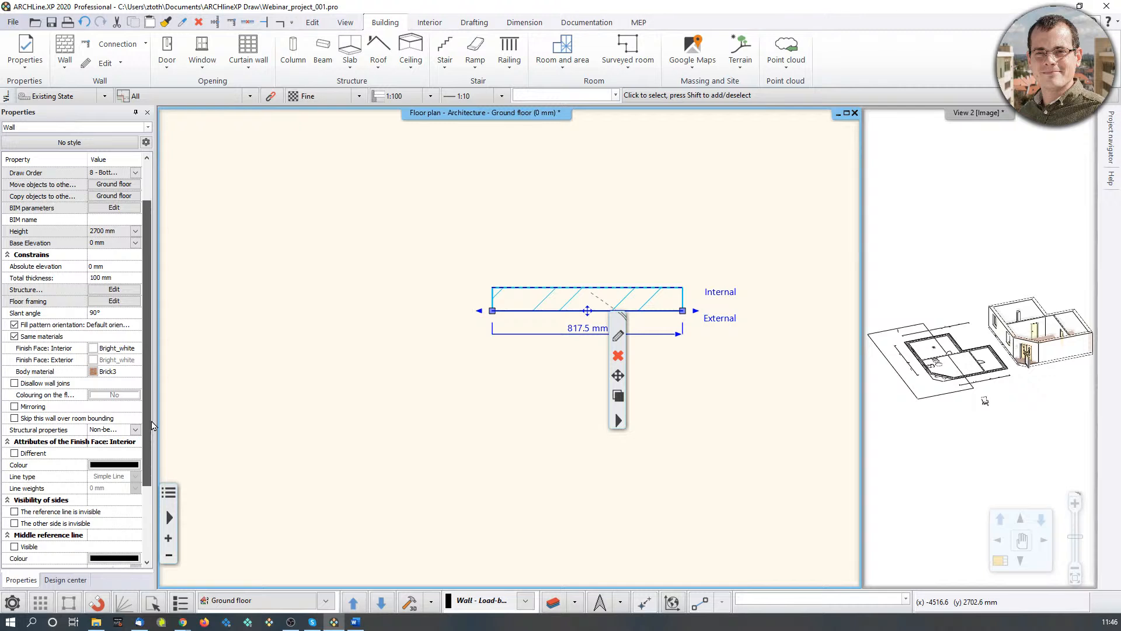
click(13, 407)
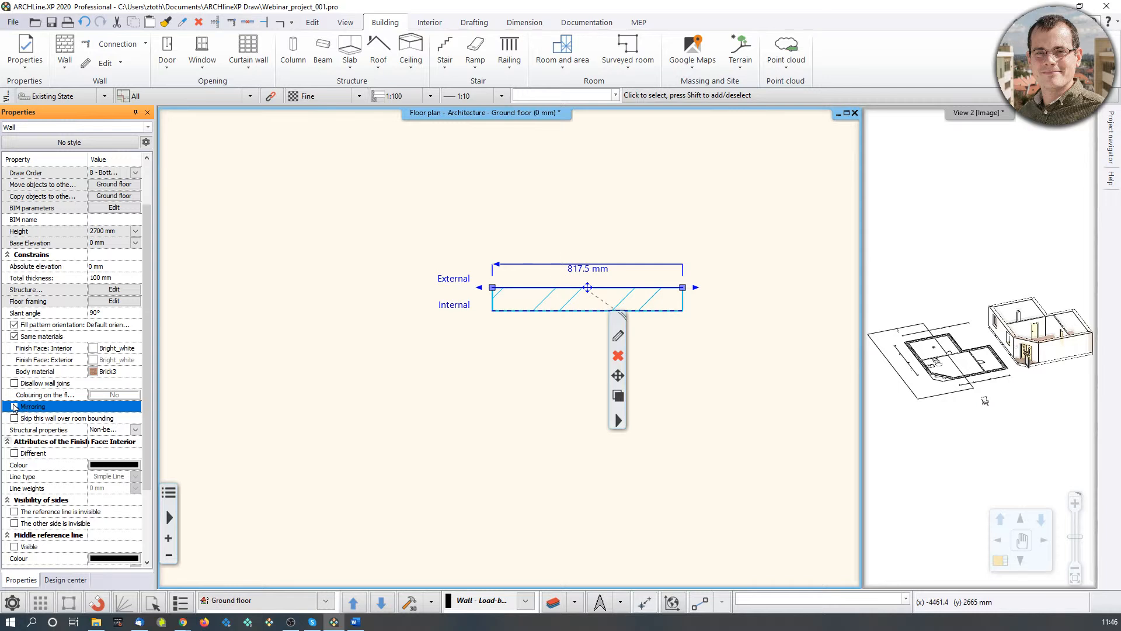
click(15, 407)
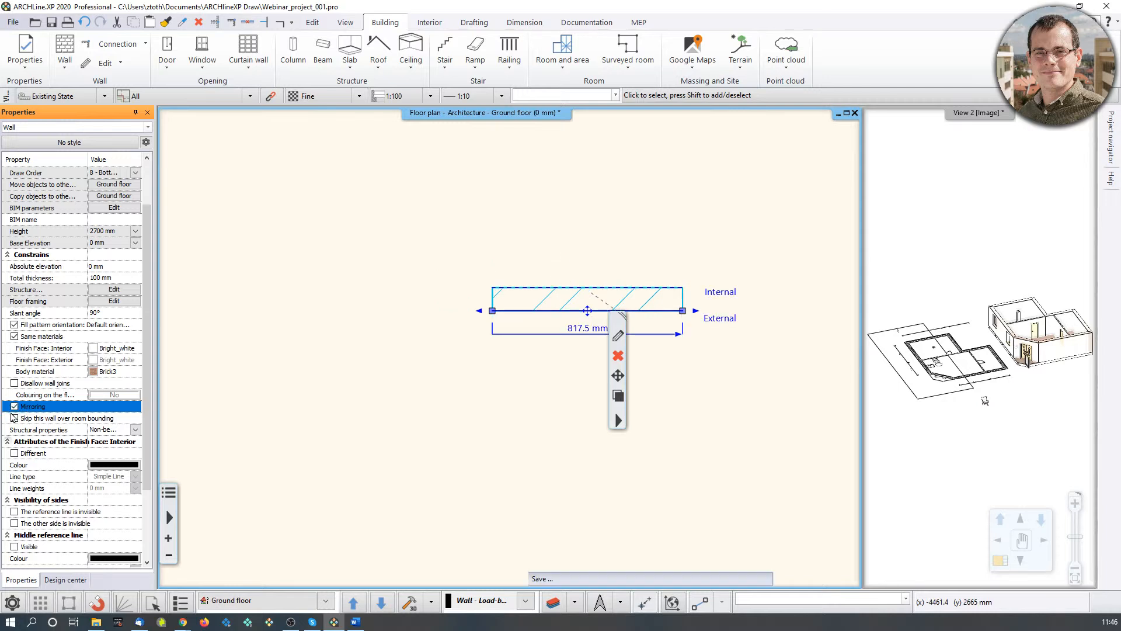
click(14, 407)
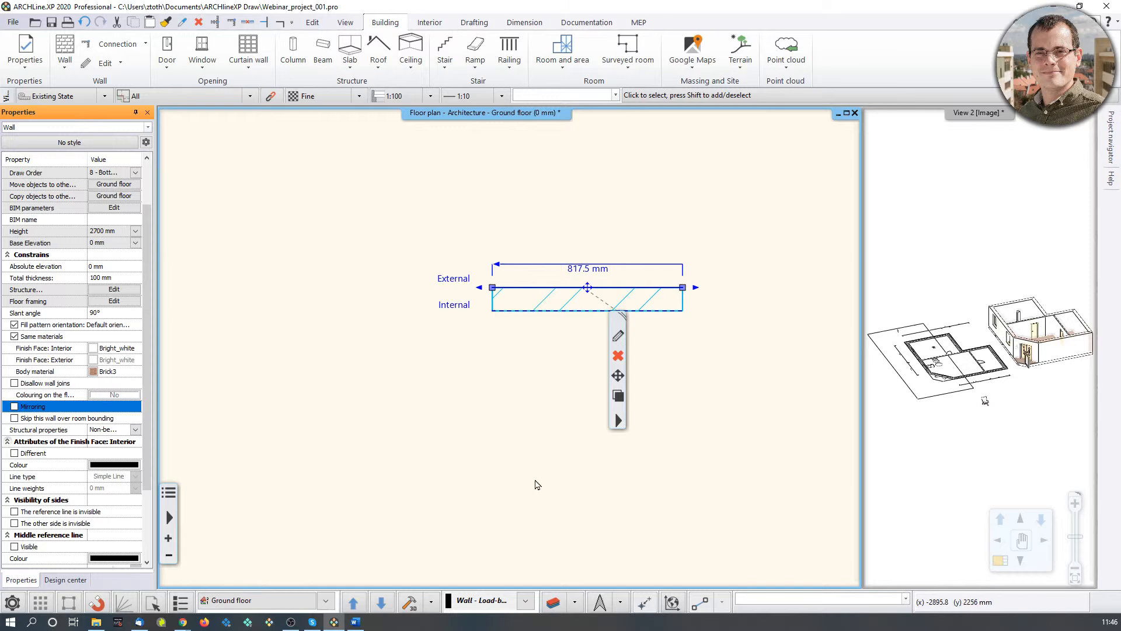
click(474, 458)
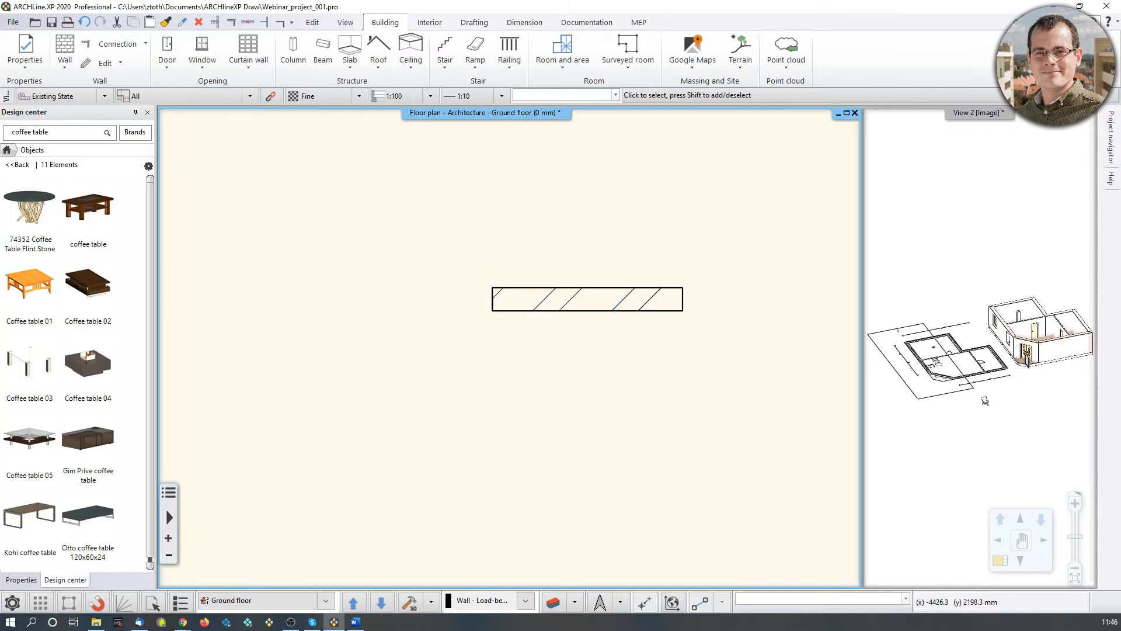